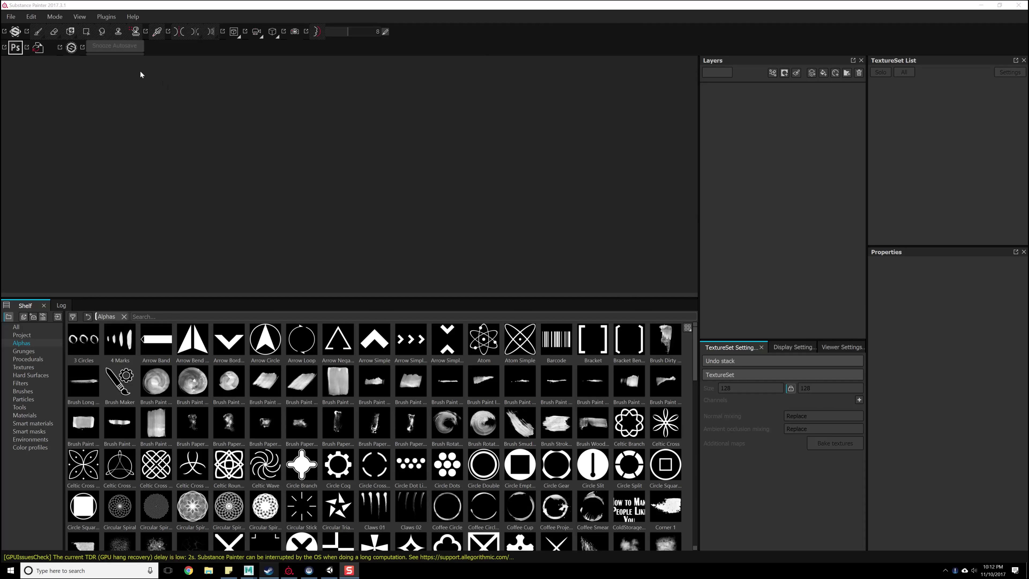
# Open the recent project PirateCove.spp.
pyautogui.click(9, 20)
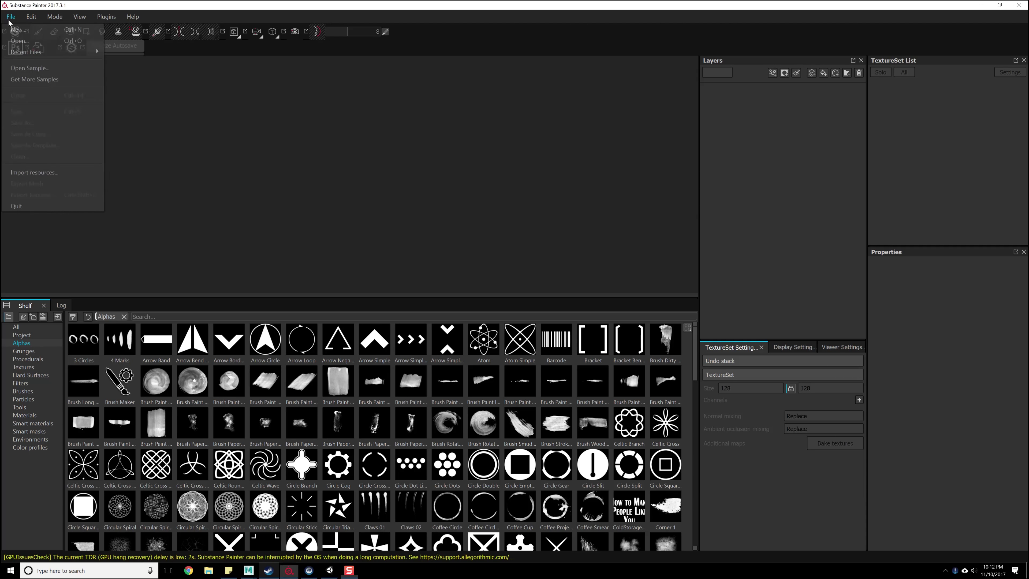
pyautogui.moveTo(28, 52)
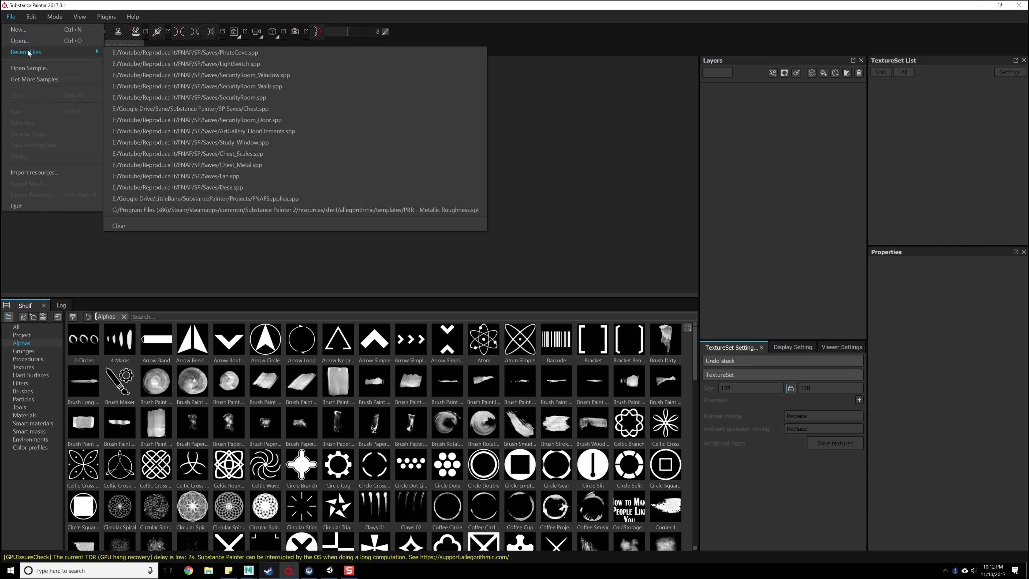
pyautogui.click(156, 55)
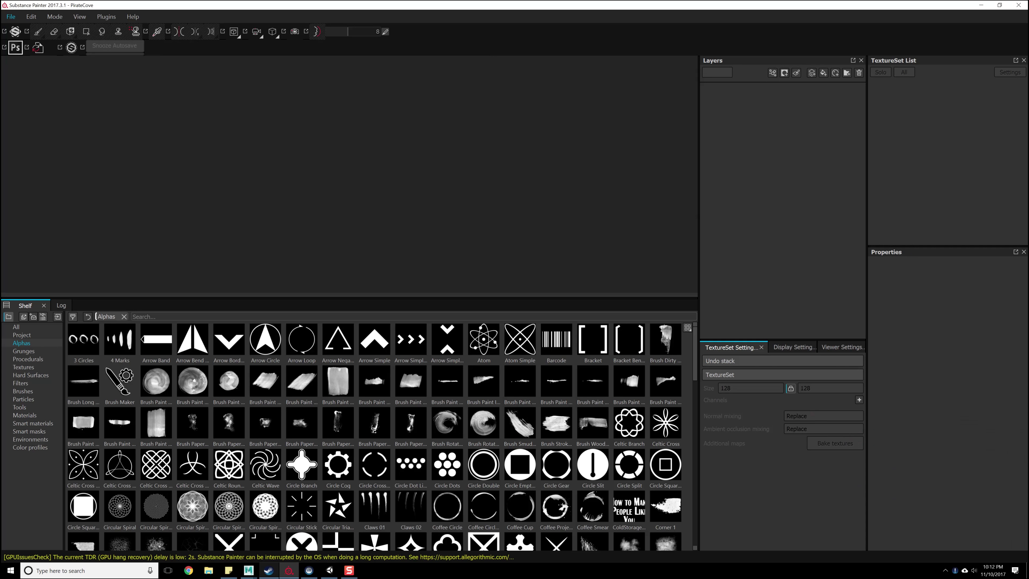
# Examine the Pirate Cove model's lettering, exterior band and pleated curtains up close, including the layers of the exterior texture set.
pyautogui.scroll(10, 391, 193)
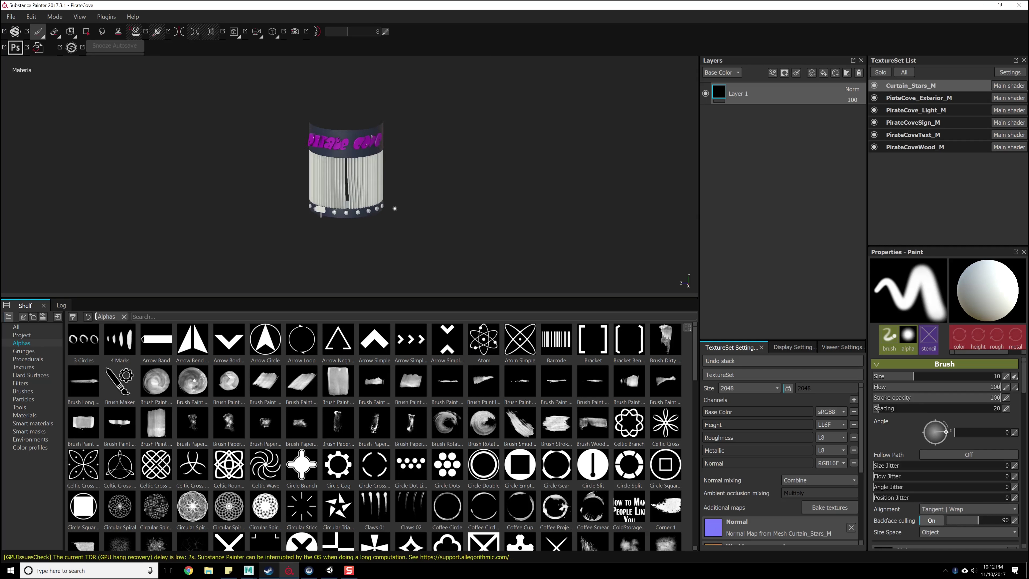
pyautogui.moveTo(421, 264)
pyautogui.keyDown('alt'); pyautogui.mouseDown()
pyautogui.moveTo(540, 252)
pyautogui.moveTo(448, 261)
pyautogui.moveTo(443, 292)
pyautogui.moveTo(451, 184)
pyautogui.moveTo(433, 92)
pyautogui.moveTo(404, 104)
pyautogui.moveTo(420, 133)
pyautogui.moveTo(424, 284)
pyautogui.mouseUp(); pyautogui.keyUp('alt')
pyautogui.scroll(-3, 430, 245)
pyautogui.keyDown('alt'); pyautogui.moveTo(426, 318); pyautogui.dragTo(427, 357, button='right'); pyautogui.keyUp('alt')
pyautogui.keyDown('alt'); pyautogui.moveTo(440, 259); pyautogui.dragTo(470, 220, button='middle'); pyautogui.keyUp('alt')
pyautogui.keyDown('alt'); pyautogui.moveTo(414, 224); pyautogui.dragTo(459, 220); pyautogui.keyUp('alt')
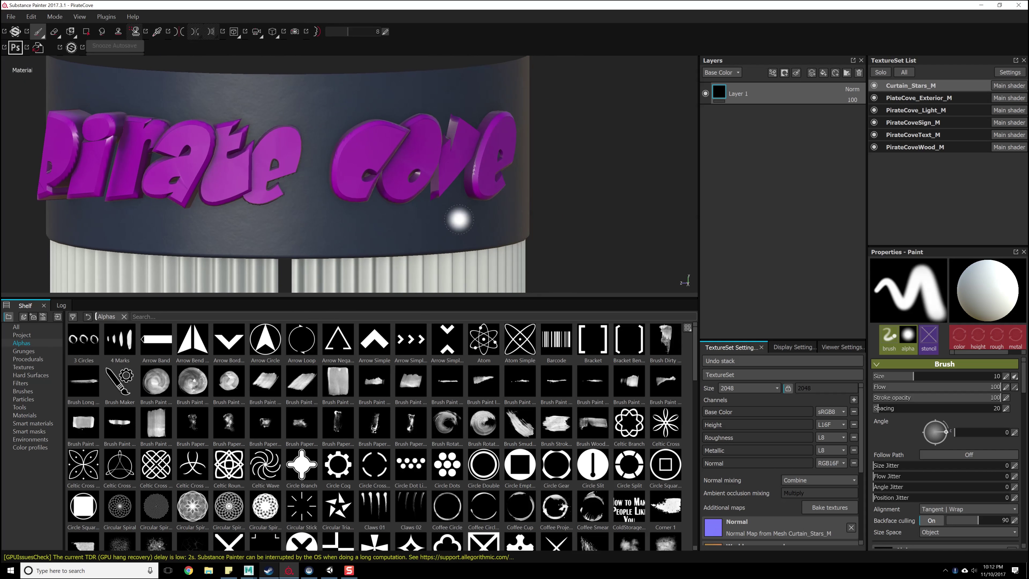
pyautogui.click(926, 98)
pyautogui.keyDown('alt'); pyautogui.moveTo(493, 223); pyautogui.dragTo(545, 56, button='middle'); pyautogui.keyUp('alt')
pyautogui.keyDown('alt'); pyautogui.moveTo(486, 133); pyautogui.dragTo(431, 204, button='right'); pyautogui.keyUp('alt')
pyautogui.keyDown('alt'); pyautogui.moveTo(430, 206); pyautogui.dragTo(448, 148, button='middle'); pyautogui.keyUp('alt')
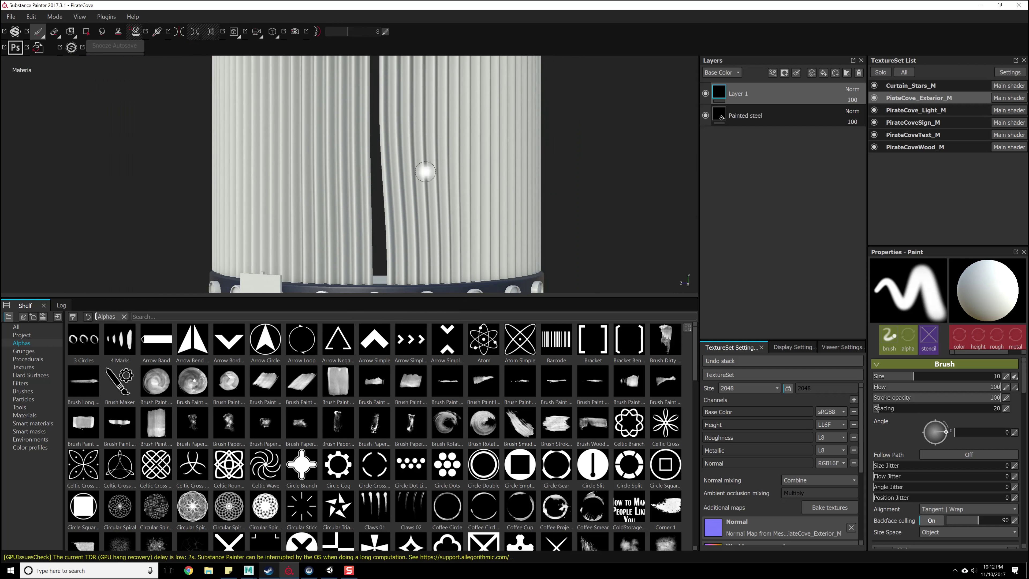
# Make Curtain_Stars_M the active texture set and browse the shelf's fabric materials with larger thumbnails.
pyautogui.click(911, 86)
pyautogui.click(24, 415)
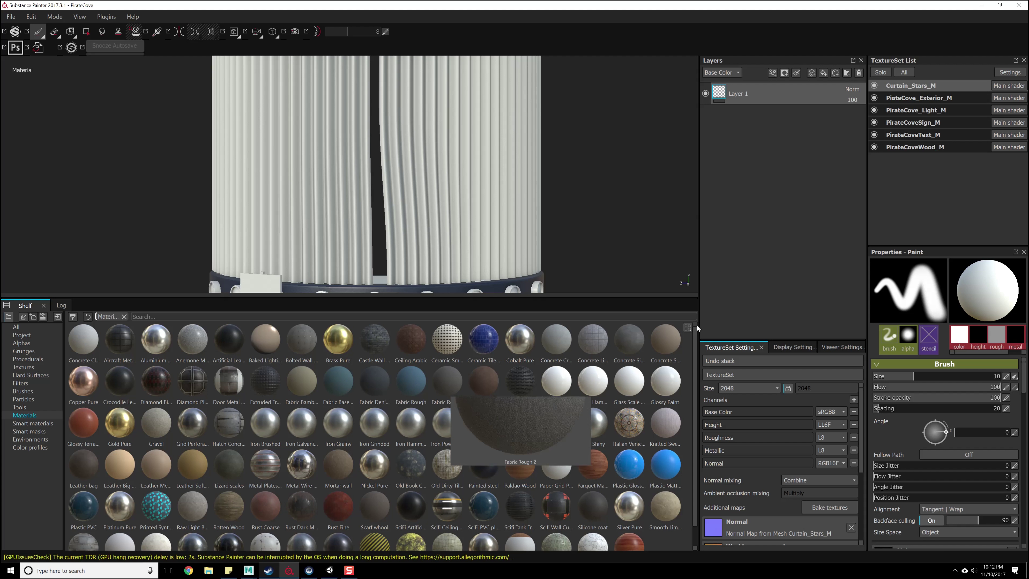
pyautogui.click(700, 363)
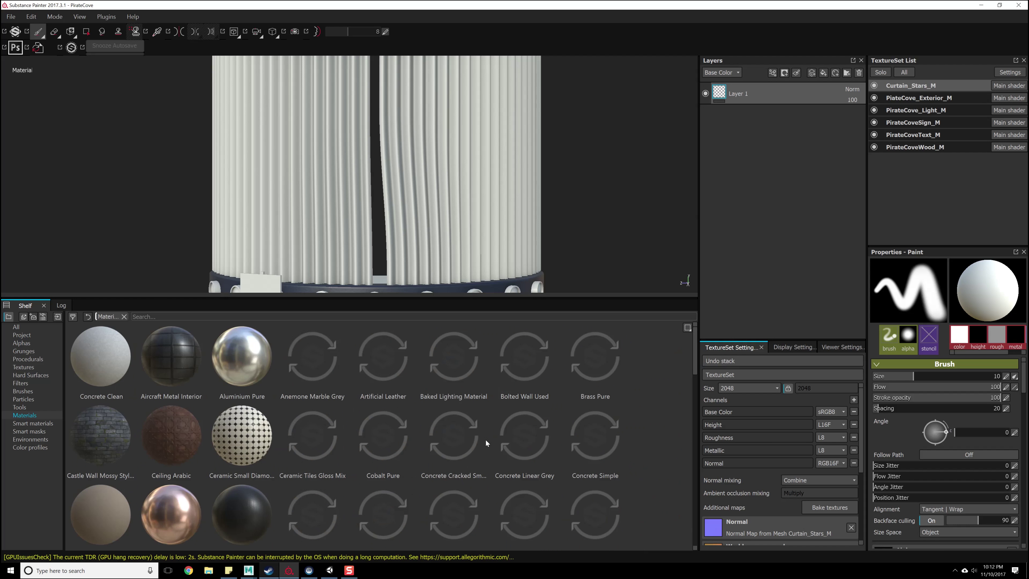
pyautogui.moveTo(695, 364); pyautogui.dragTo(696, 413)
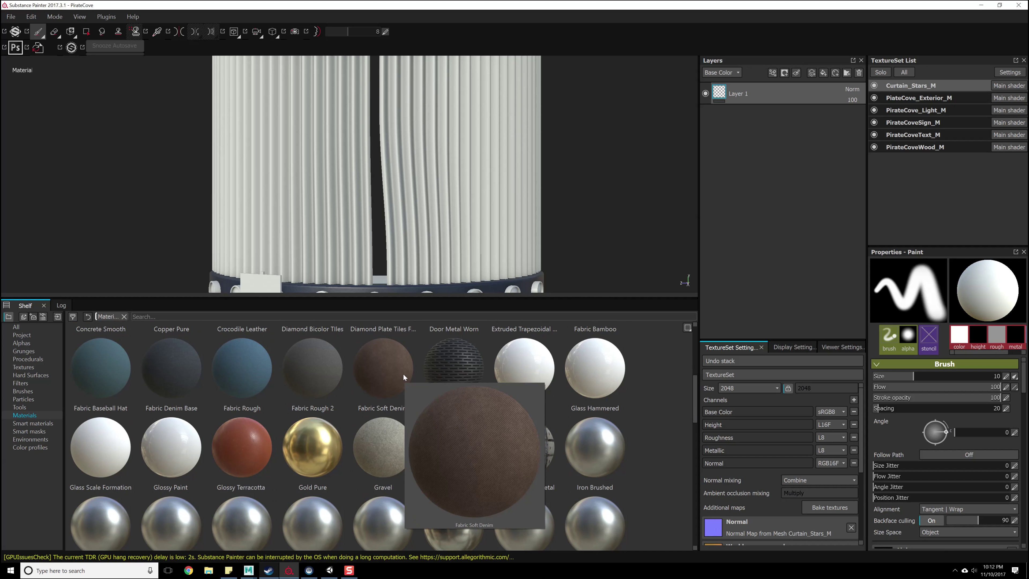
pyautogui.moveTo(263, 369)
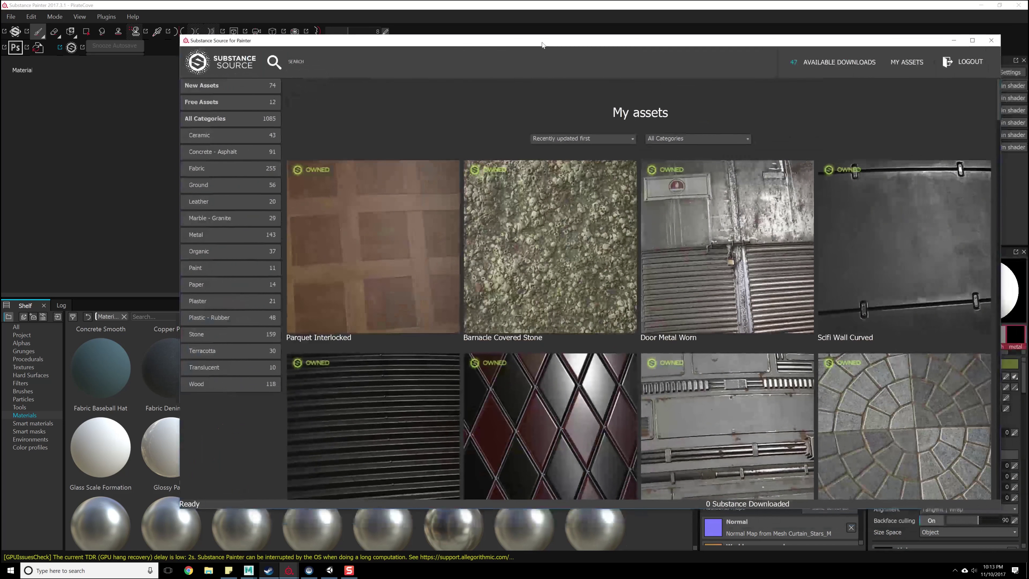
# Look through the Fabric category of Substance Source for a material suited to the curtains.
pyautogui.moveTo(541, 42); pyautogui.dragTo(514, 55)
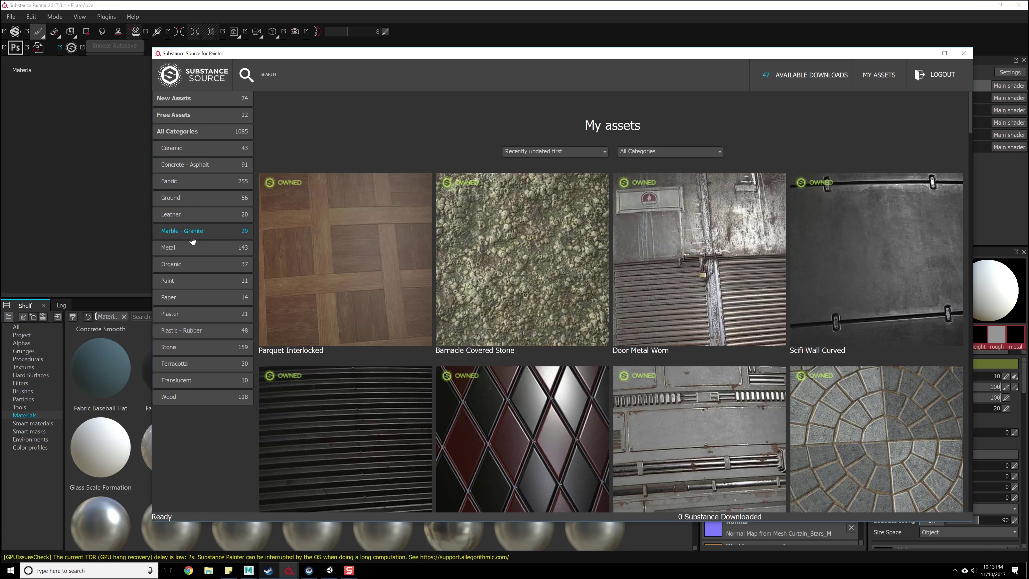
pyautogui.click(193, 190)
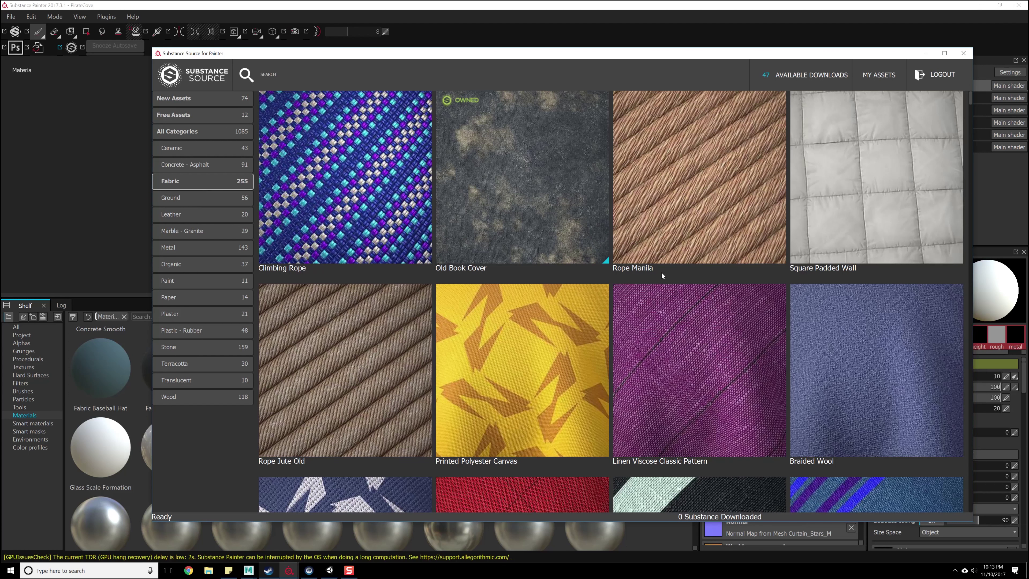
pyautogui.scroll(-9, 620, 292)
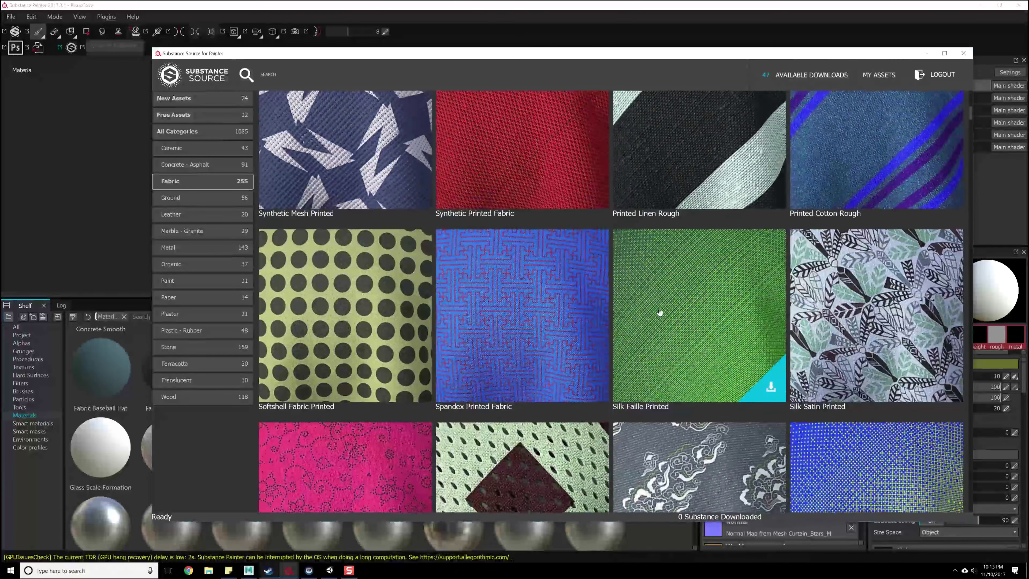
pyautogui.scroll(-10, 660, 313)
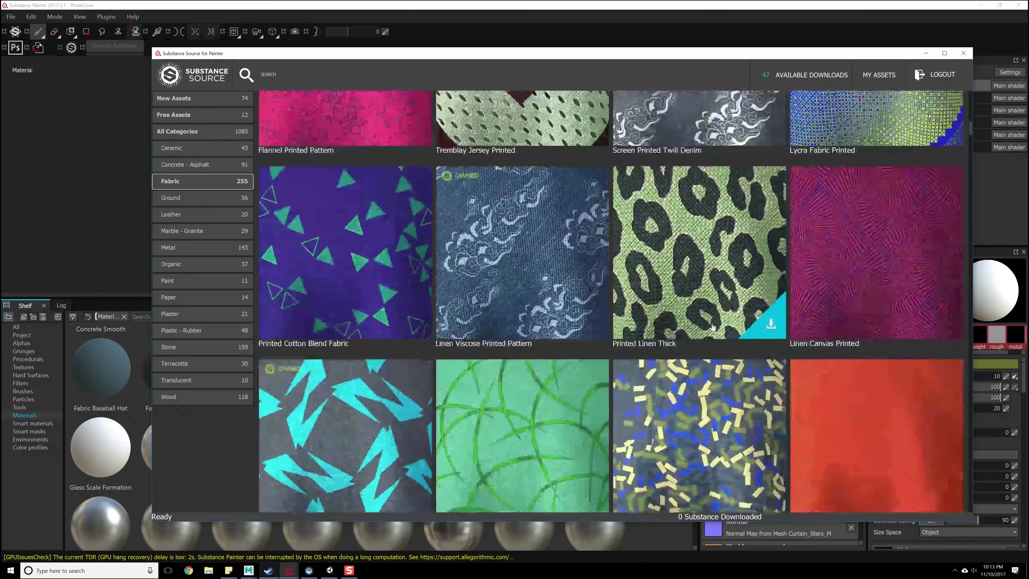
pyautogui.scroll(4, 815, 273)
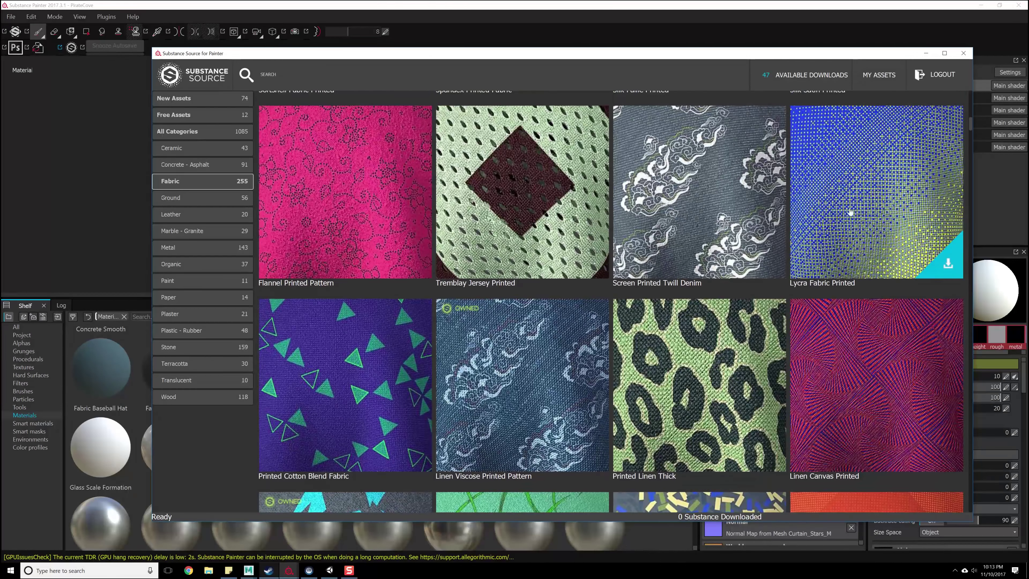
pyautogui.scroll(-5, 452, 221)
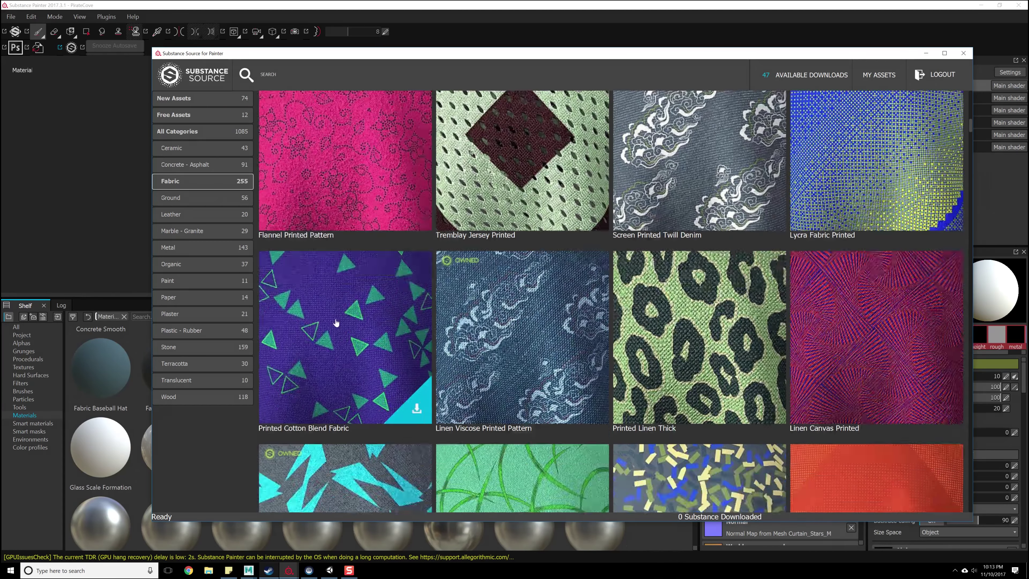
pyautogui.scroll(-8, 529, 261)
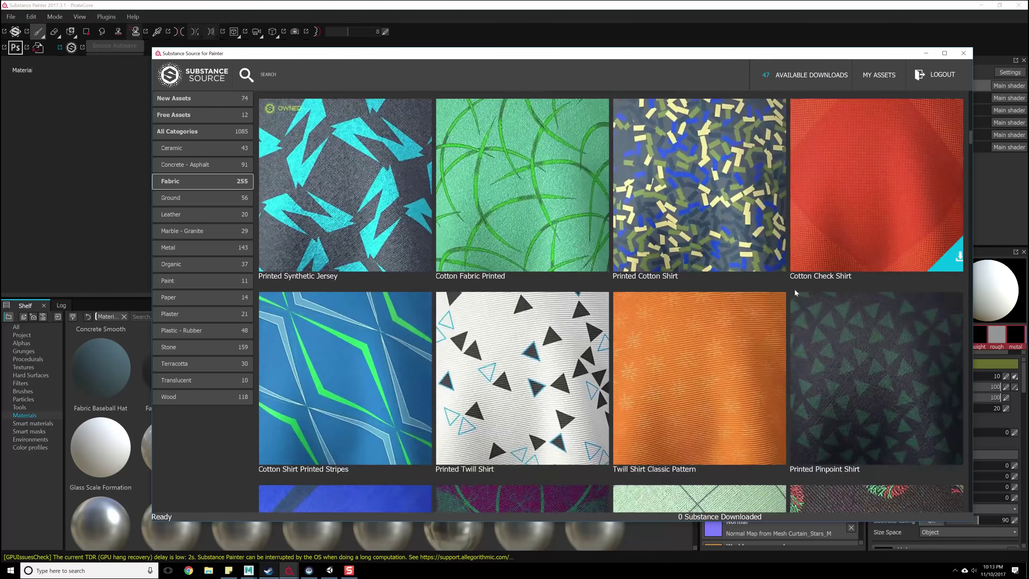
pyautogui.scroll(-9, 636, 346)
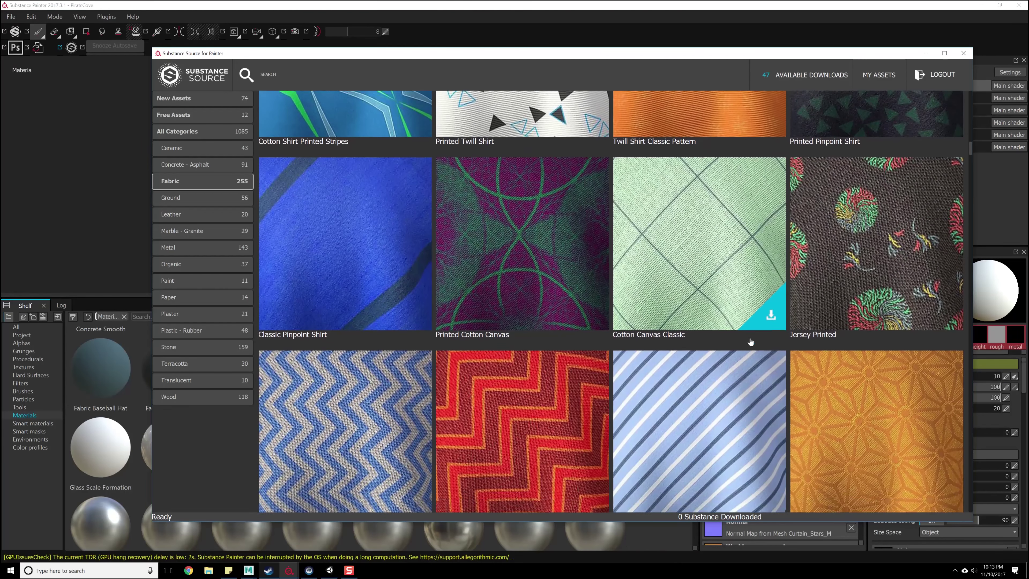
pyautogui.scroll(-12, 657, 354)
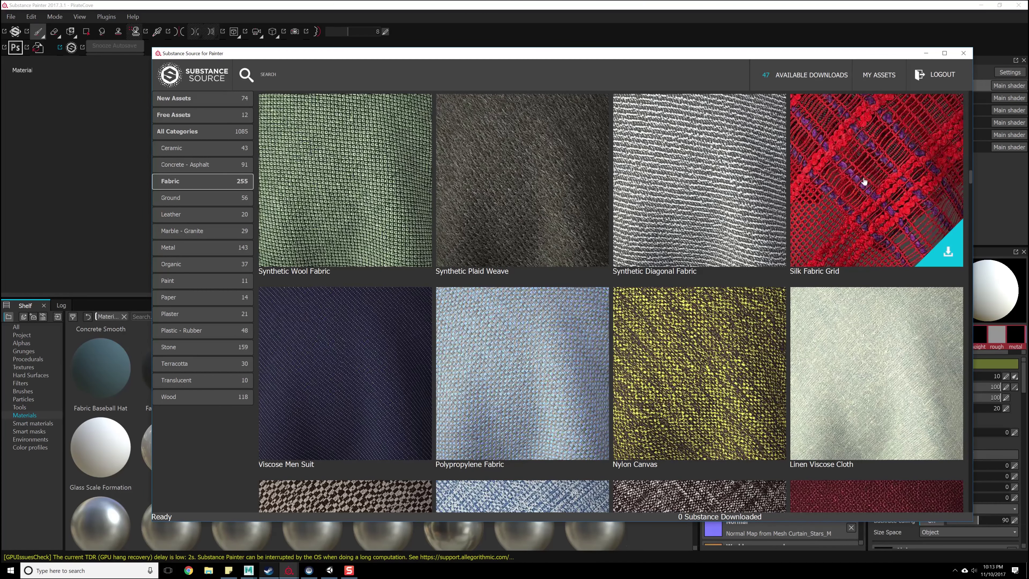
pyautogui.scroll(-7, 864, 184)
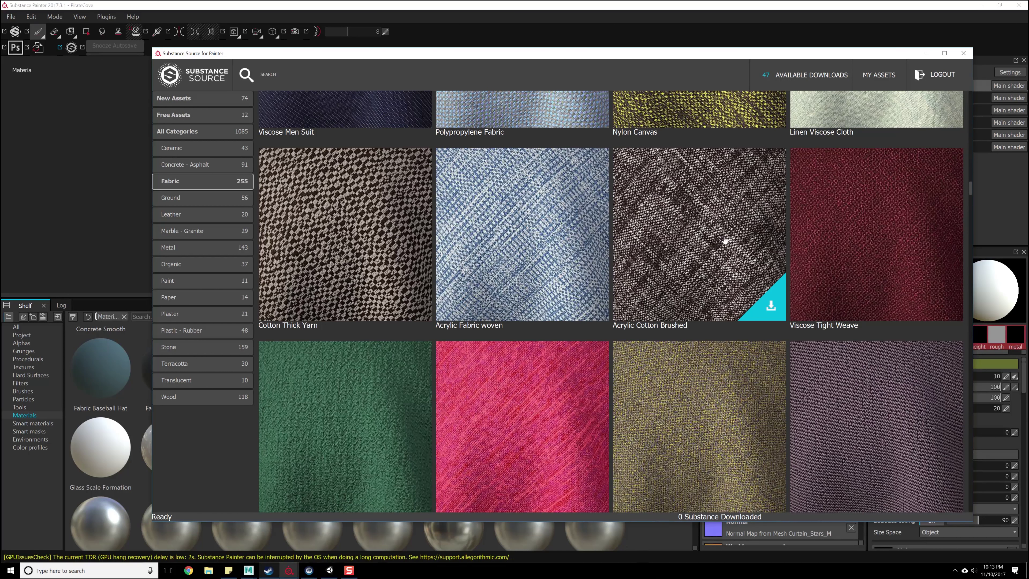
pyautogui.scroll(-3, 725, 240)
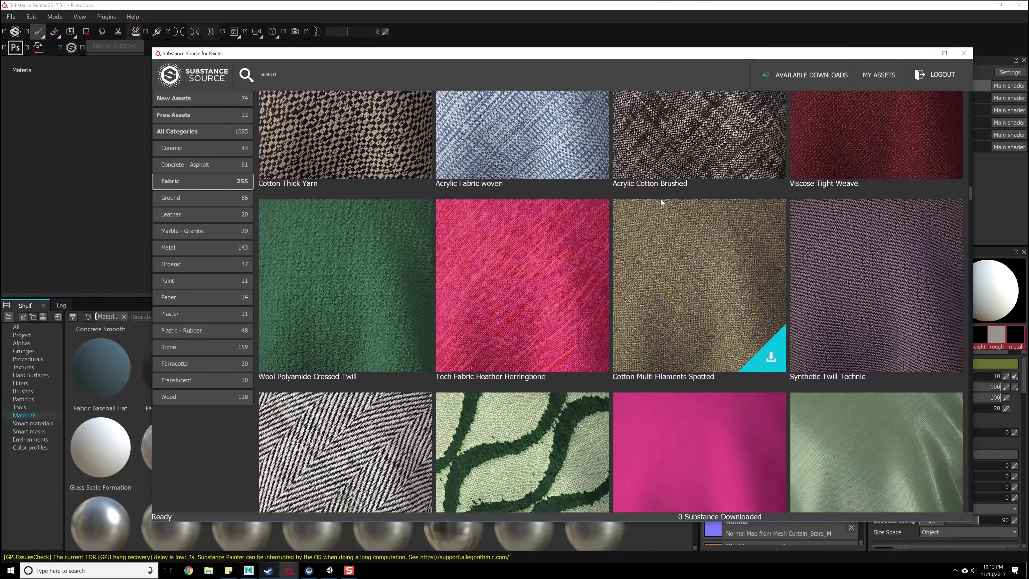
pyautogui.scroll(1, 671, 137)
pyautogui.scroll(-14, 696, 175)
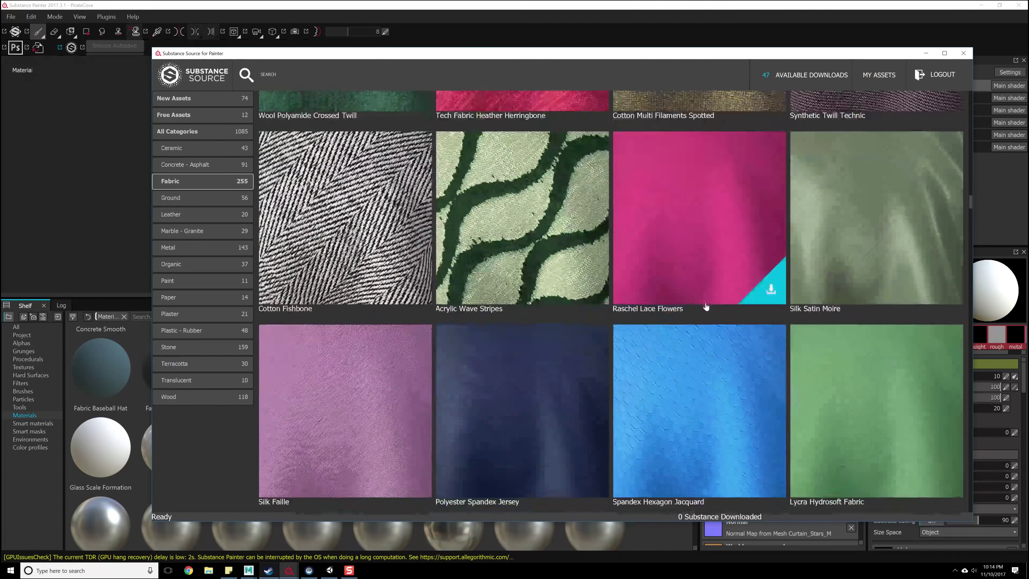
pyautogui.scroll(8, 710, 321)
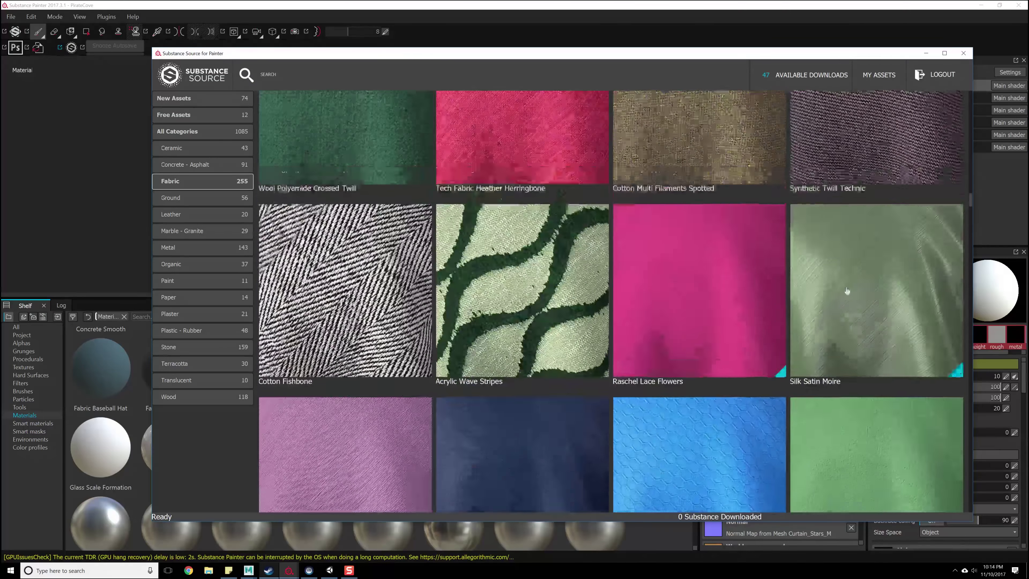
pyautogui.scroll(2, 831, 308)
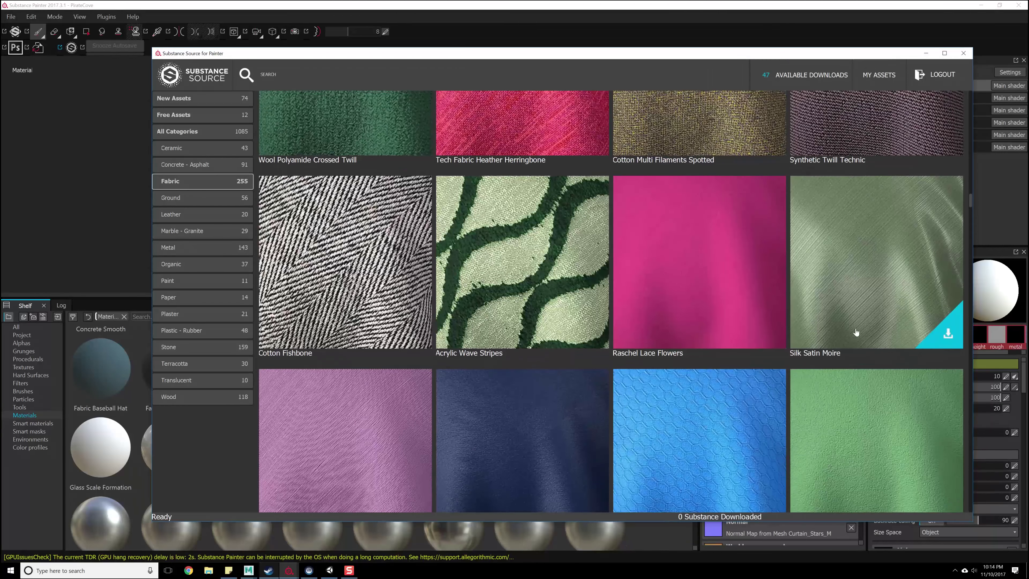
pyautogui.scroll(-12, 697, 382)
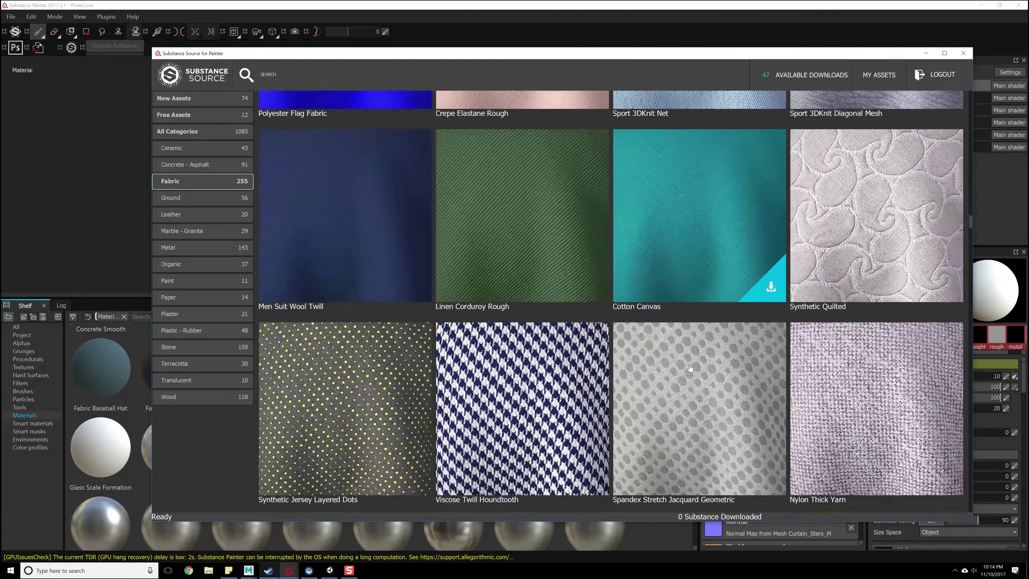
pyautogui.scroll(-10, 690, 368)
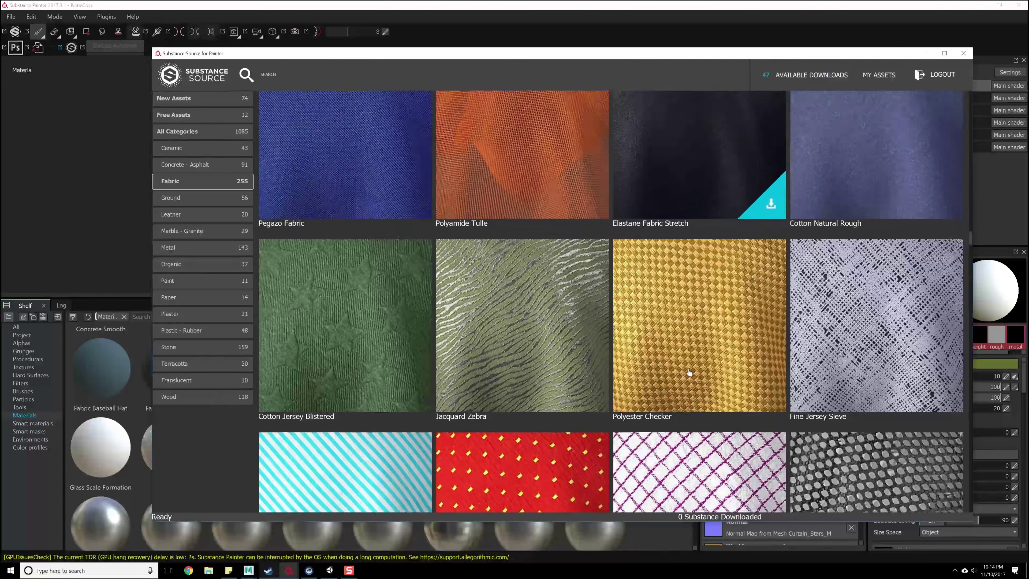
pyautogui.scroll(-1, 691, 373)
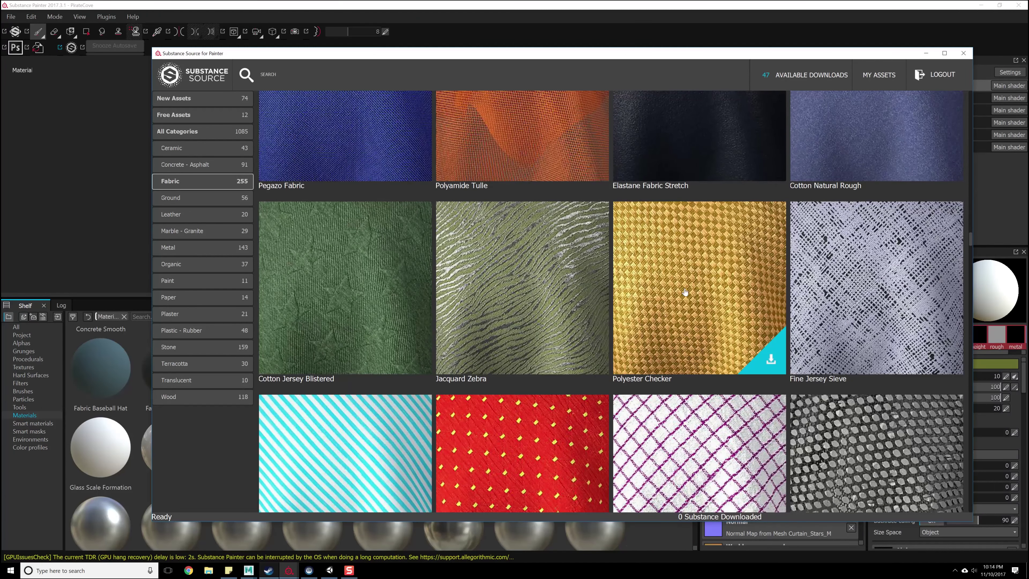
pyautogui.scroll(-2, 692, 286)
pyautogui.scroll(-2, 713, 326)
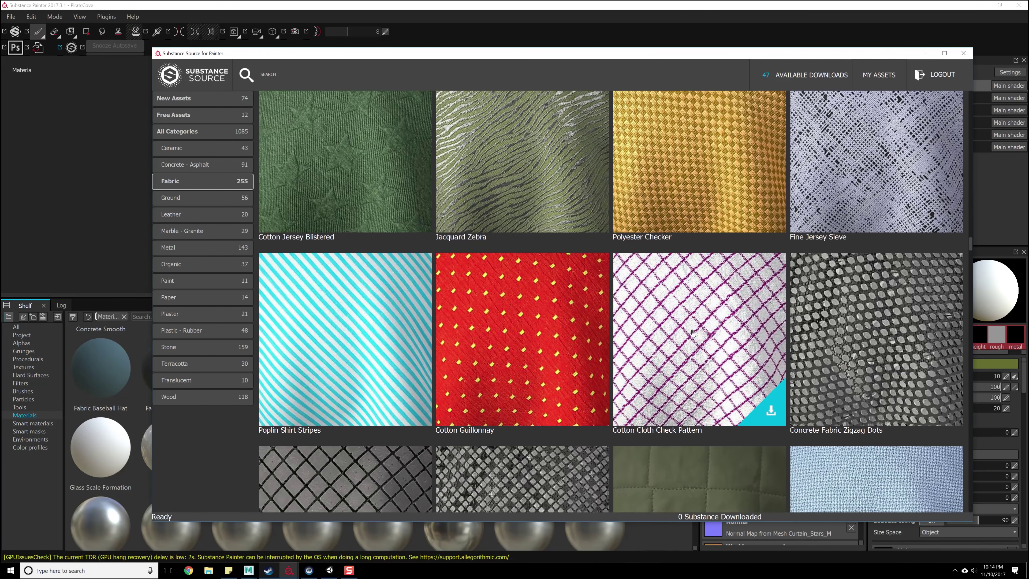
pyautogui.scroll(-10, 693, 332)
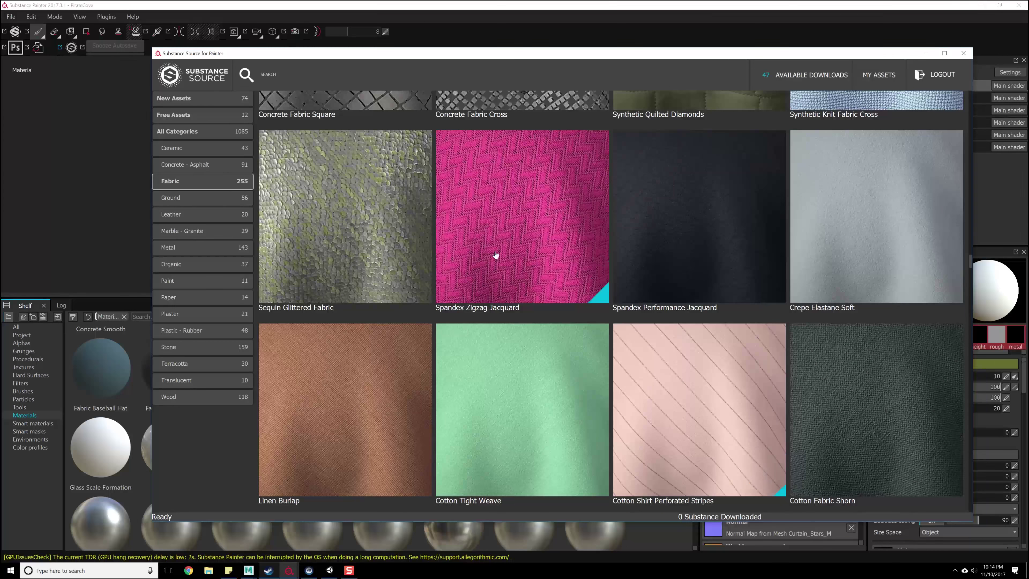
pyautogui.scroll(-10, 593, 367)
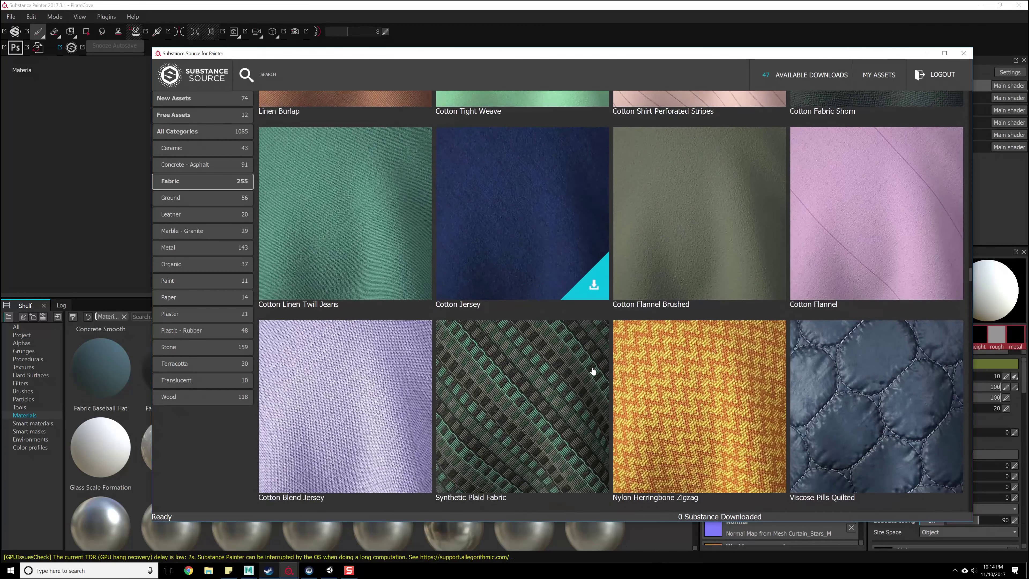
pyautogui.scroll(-5, 584, 373)
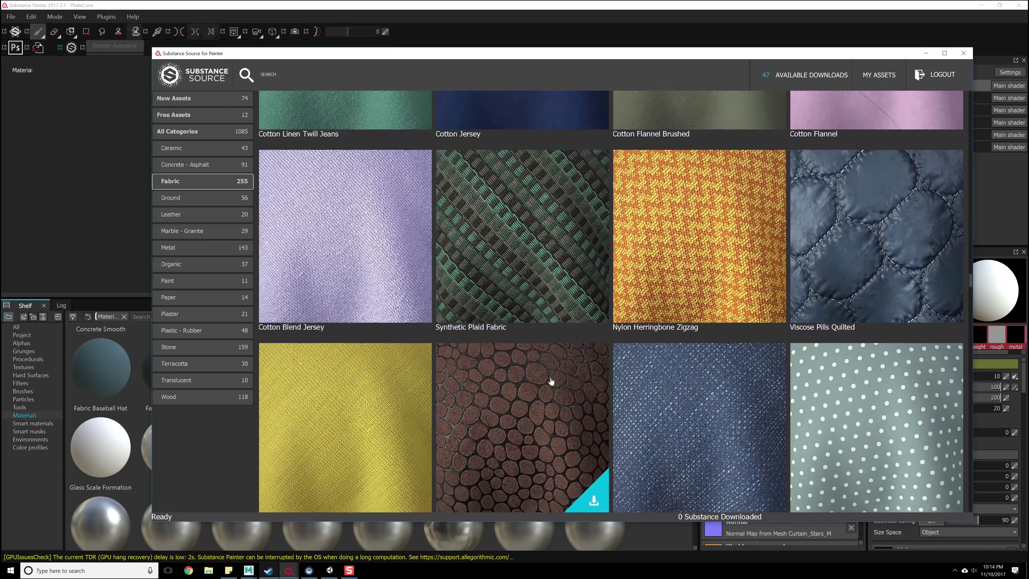
pyautogui.scroll(-15, 757, 399)
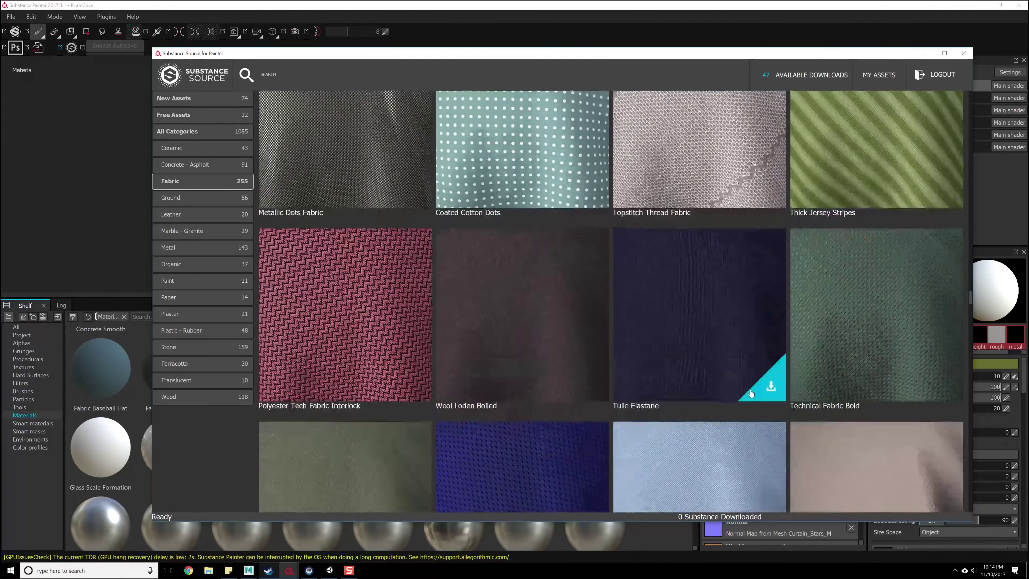
pyautogui.scroll(-2, 765, 405)
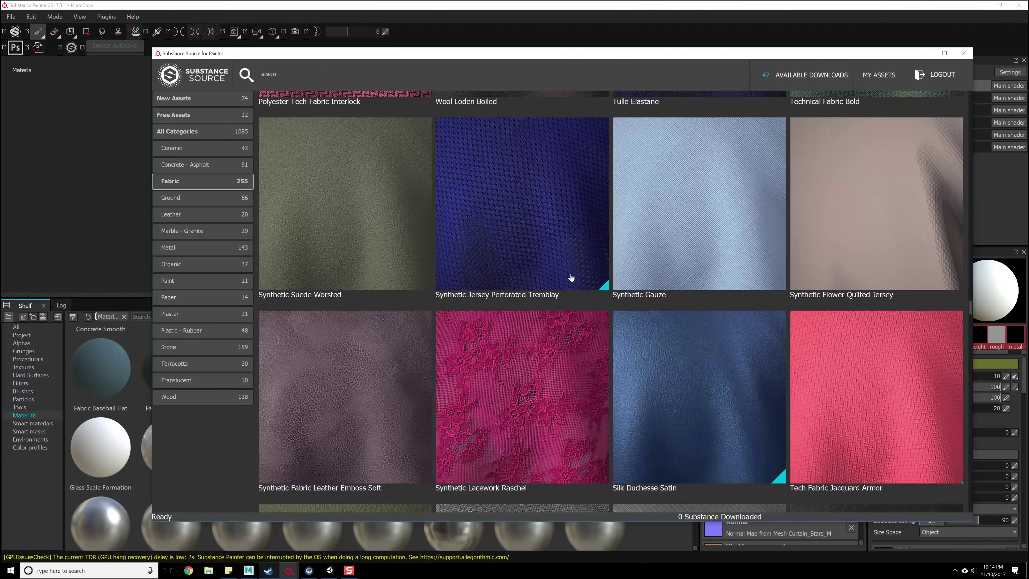
pyautogui.scroll(-14, 575, 357)
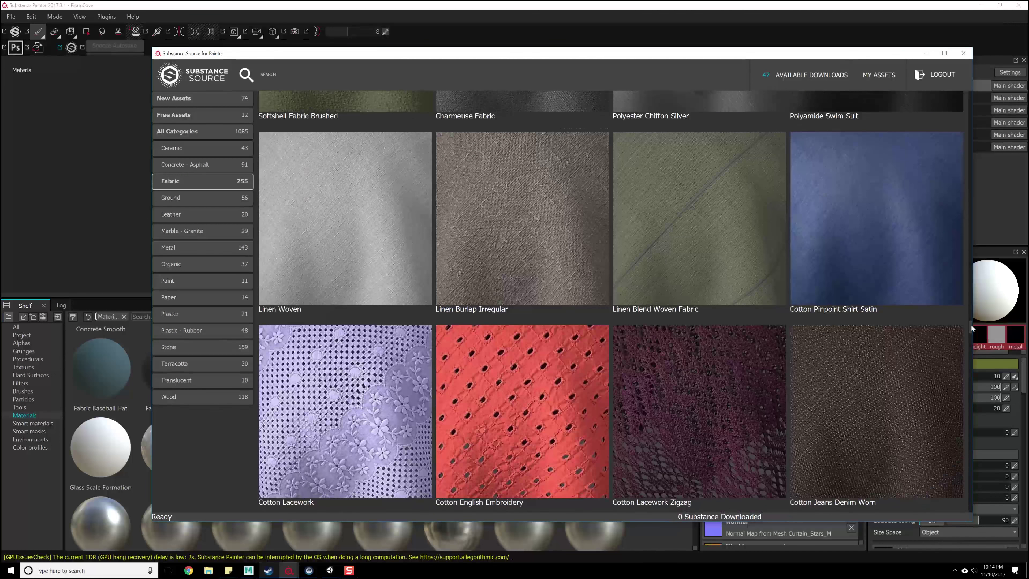
pyautogui.moveTo(970, 326); pyautogui.dragTo(981, 355)
pyautogui.moveTo(980, 355); pyautogui.dragTo(975, 293)
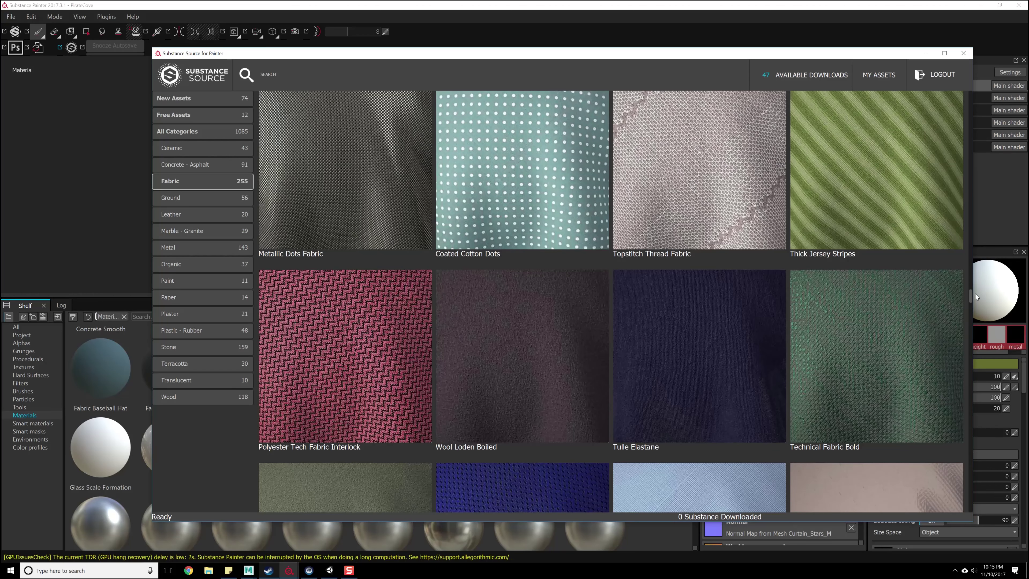
# Download the Technical Fabric Bold material from the Fabric category of Substance Source.
pyautogui.moveTo(888, 362)
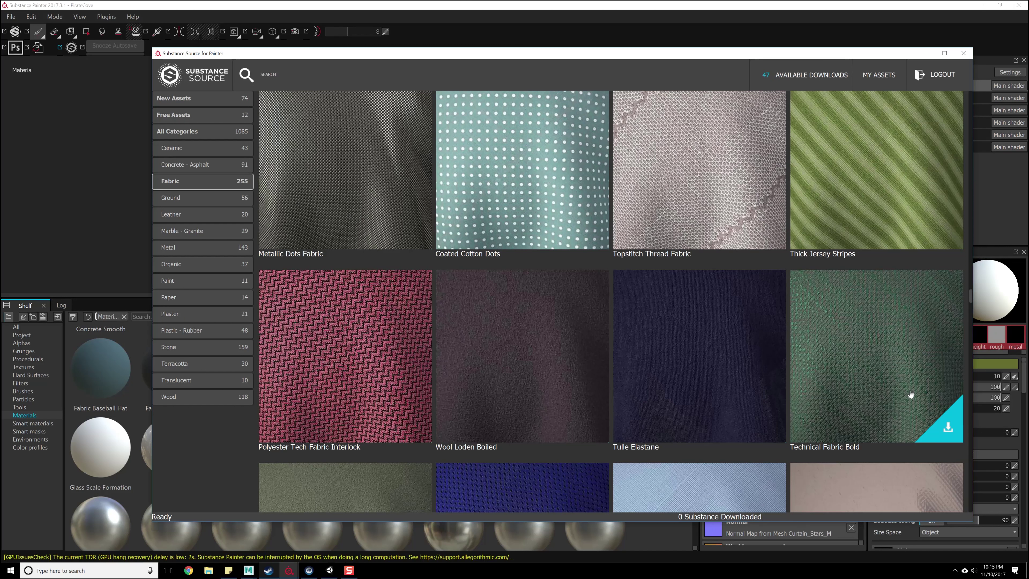
pyautogui.moveTo(969, 298); pyautogui.dragTo(964, 233)
pyautogui.click(957, 404)
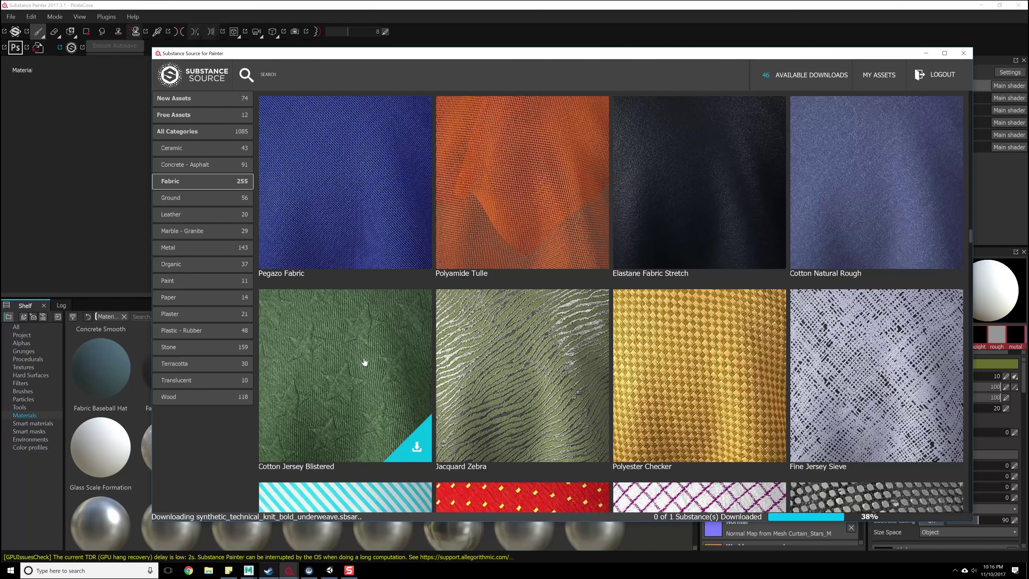
# Browse further through the fabrics, download the Acrylic Cotton Brushed material, and return to the project.
pyautogui.scroll(6, 538, 350)
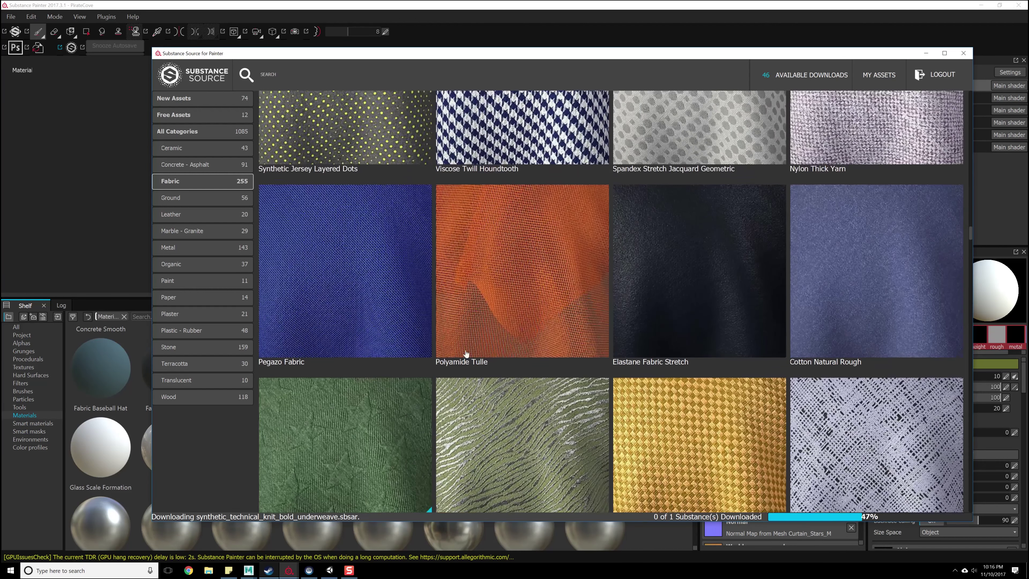
pyautogui.scroll(4, 775, 350)
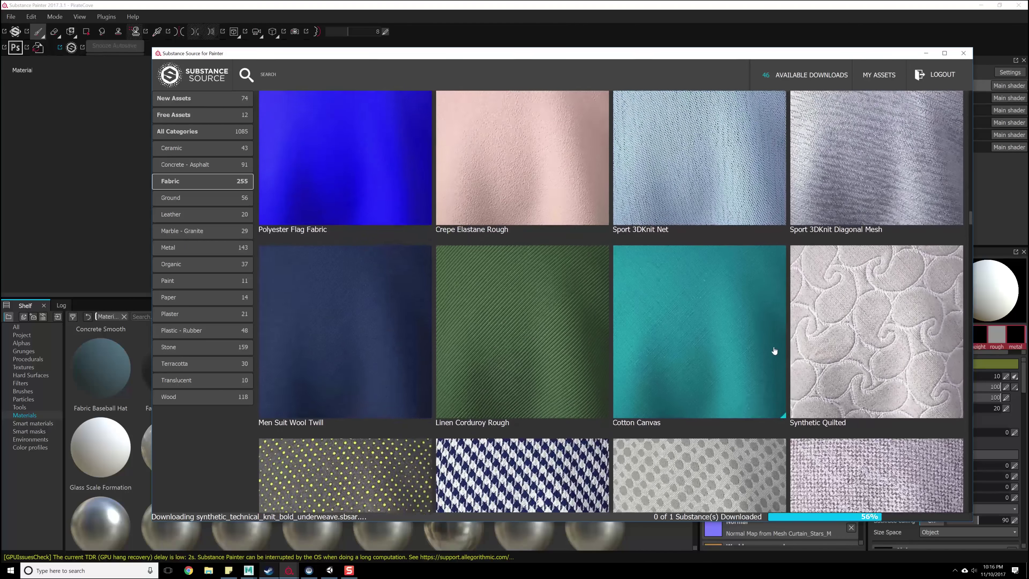
pyautogui.scroll(8, 681, 379)
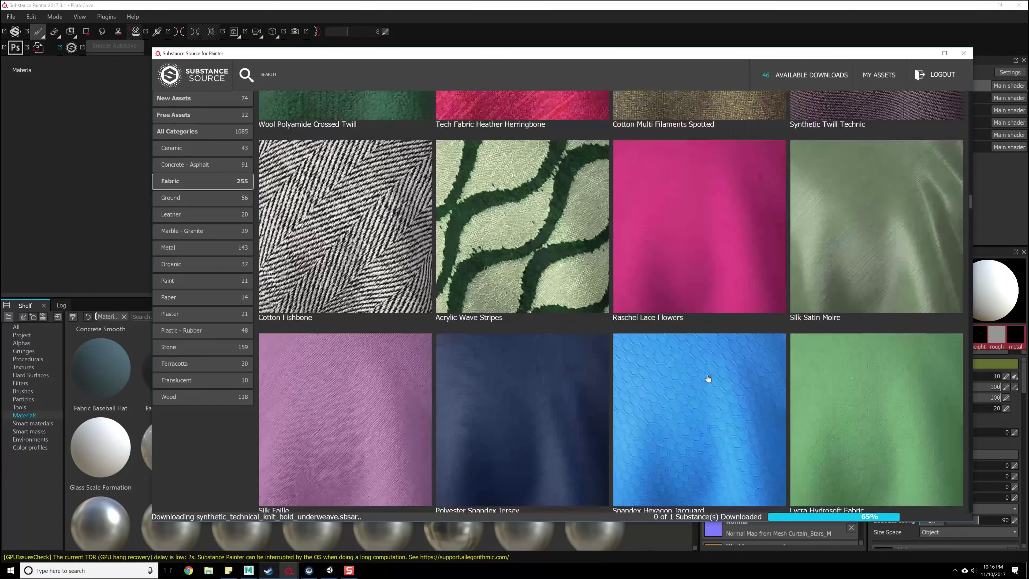
pyautogui.scroll(16, 713, 408)
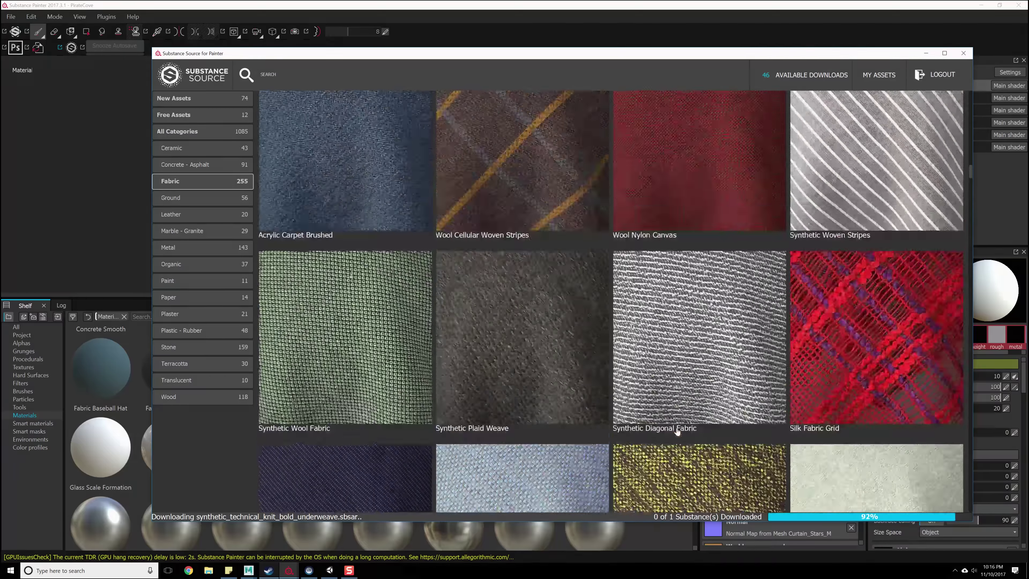
pyautogui.scroll(-8, 650, 407)
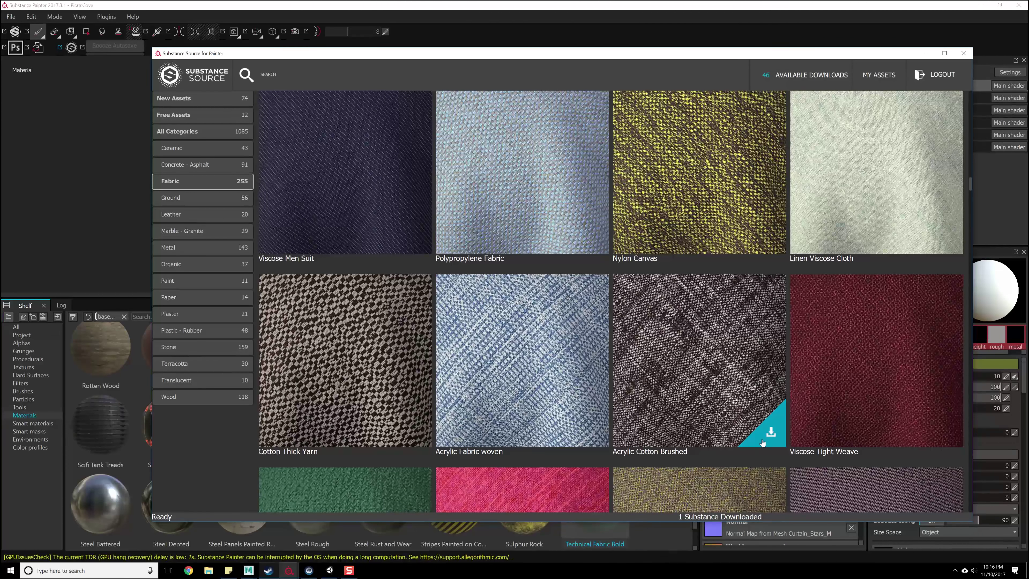
pyautogui.click(769, 439)
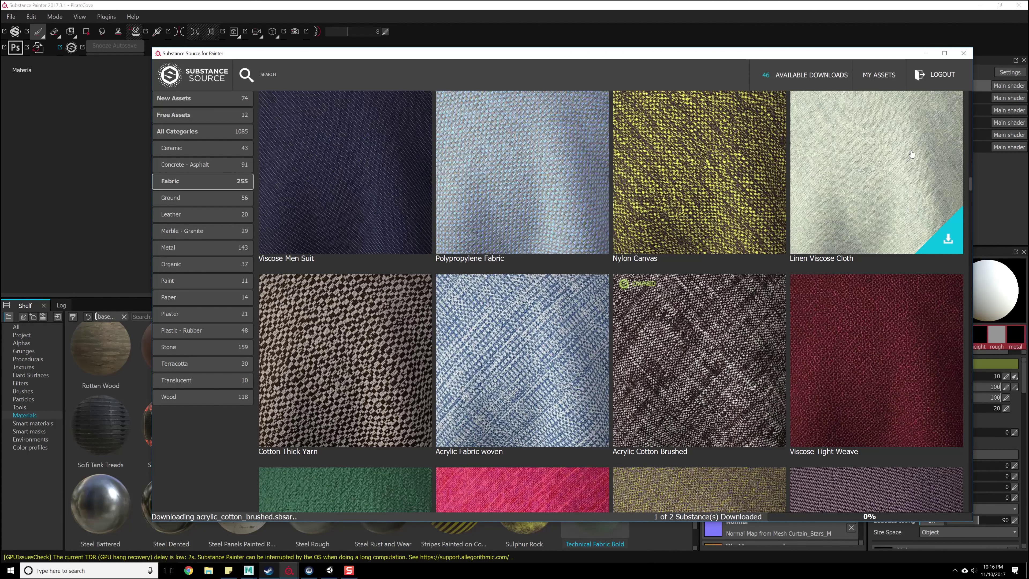
pyautogui.click(926, 54)
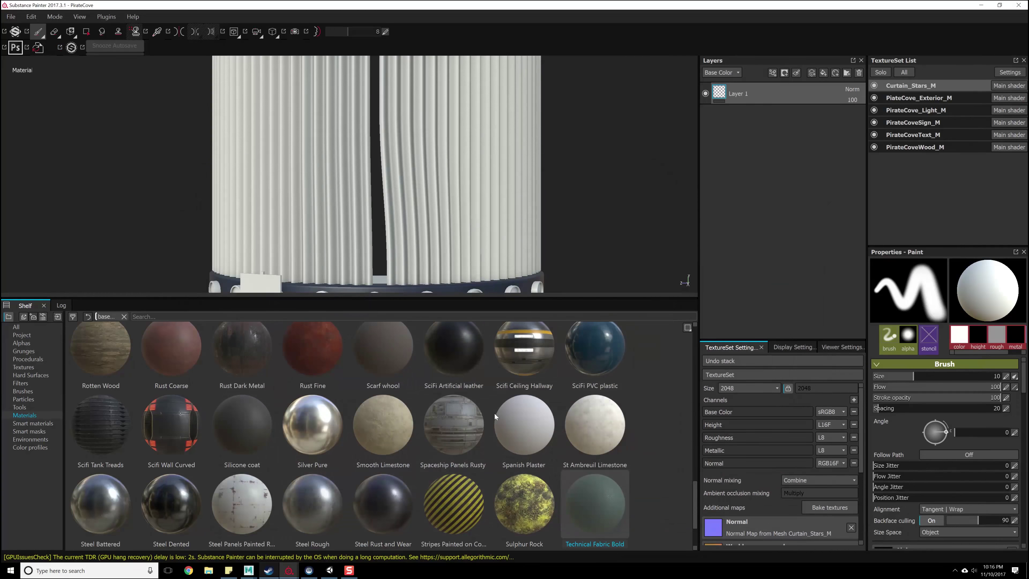
# Apply the Technical Fabric Bold material to the curtains as a layer beneath Layer 1 and check its weave up close.
pyautogui.moveTo(612, 510); pyautogui.dragTo(775, 162)
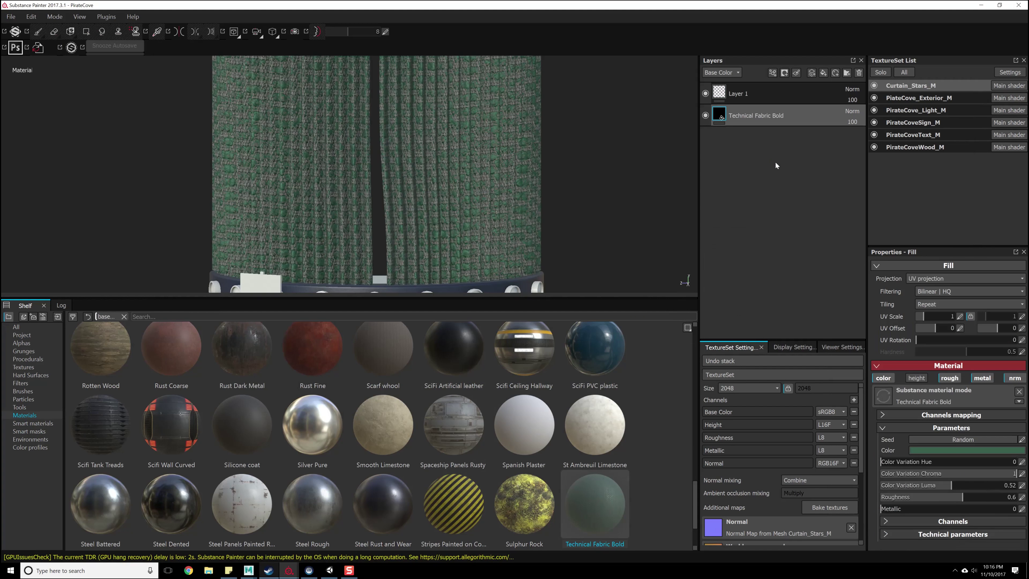
pyautogui.scroll(5, 445, 132)
pyautogui.keyDown('alt'); pyautogui.moveTo(442, 203); pyautogui.dragTo(387, 212); pyautogui.keyUp('alt')
pyautogui.scroll(-6, 387, 211)
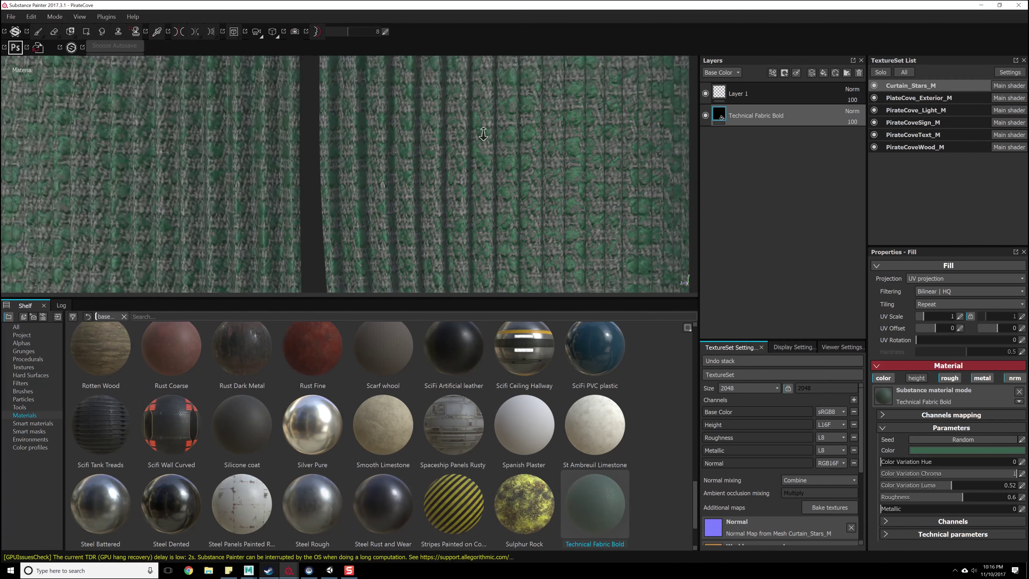
pyautogui.keyDown('alt'); pyautogui.moveTo(406, 210); pyautogui.dragTo(466, 212); pyautogui.keyUp('alt')
pyautogui.scroll(-1, 467, 211)
pyautogui.keyDown('alt'); pyautogui.moveTo(474, 215); pyautogui.dragTo(480, 190, button='middle'); pyautogui.keyUp('alt')
pyautogui.keyDown('alt'); pyautogui.moveTo(480, 191); pyautogui.dragTo(481, 240); pyautogui.keyUp('alt')
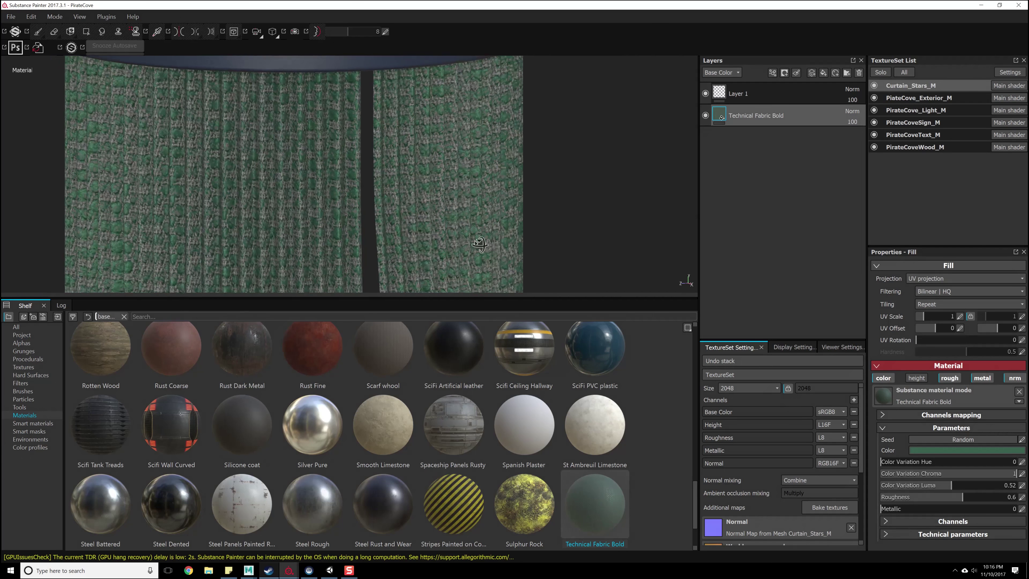
# Set the UV rotation of the Technical Fabric Bold layer to 45 and inspect the curtain pleats.
pyautogui.click(1020, 340)
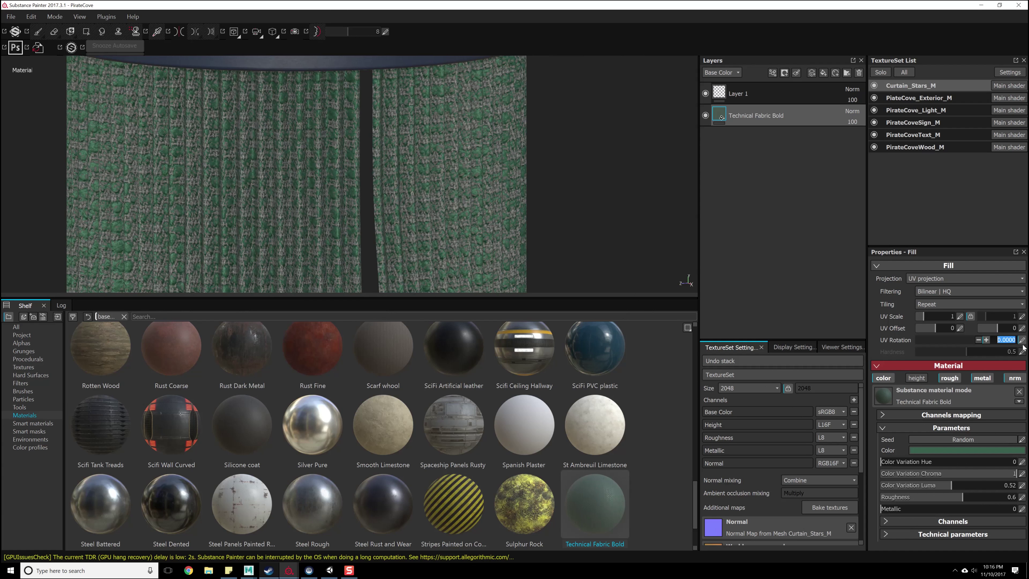
pyautogui.write('45')
pyautogui.press('Return')
pyautogui.keyDown('alt'); pyautogui.moveTo(621, 277); pyautogui.dragTo(462, 246); pyautogui.keyUp('alt')
pyautogui.keyDown('alt'); pyautogui.moveTo(462, 246); pyautogui.dragTo(508, 264, button='right'); pyautogui.keyUp('alt')
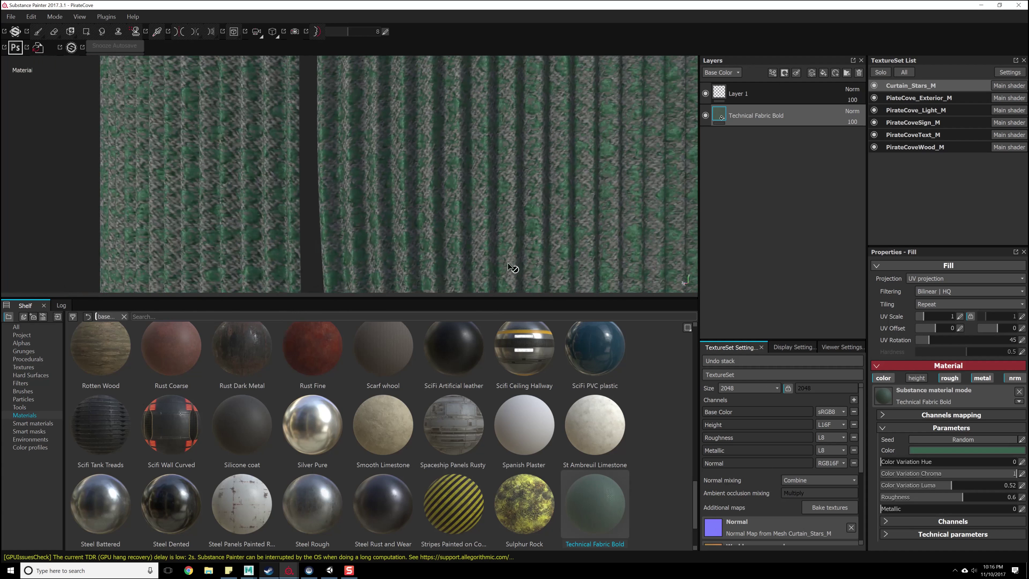
# Try UV scales of 2 and 4 on the Technical Fabric Bold layer, comparing the weave size on the curtains.
pyautogui.write('2')
pyautogui.press('Return')
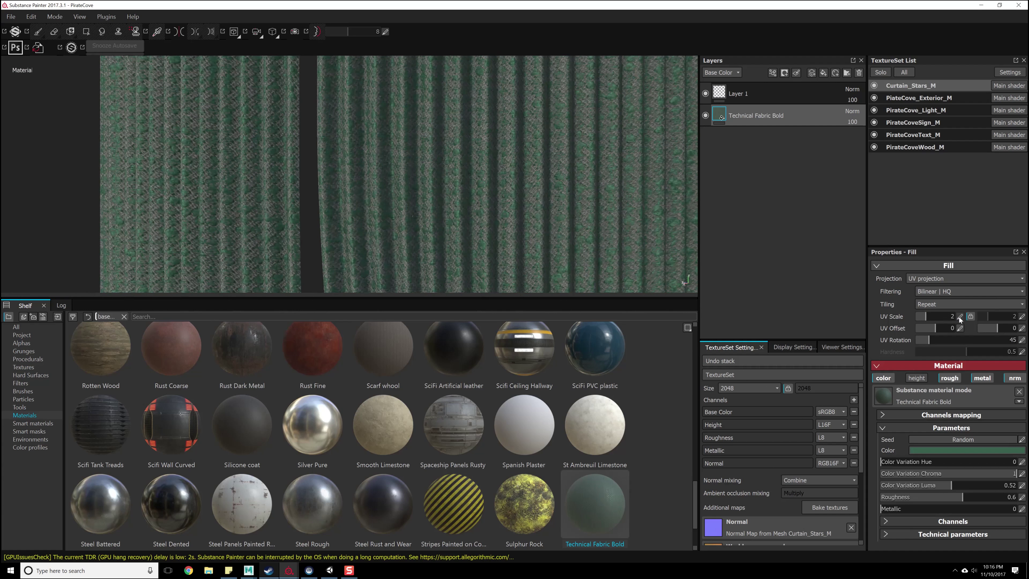
pyautogui.keyDown('alt'); pyautogui.moveTo(466, 215); pyautogui.dragTo(627, 266); pyautogui.keyUp('alt')
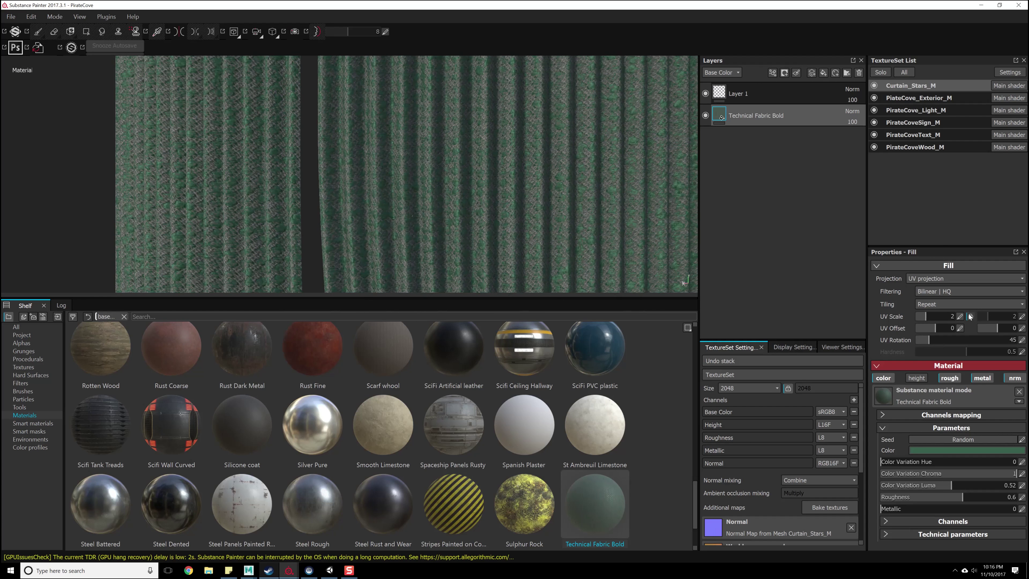
pyautogui.write('4')
pyautogui.press('Return')
pyautogui.keyDown('alt'); pyautogui.moveTo(359, 211); pyautogui.dragTo(399, 186); pyautogui.keyUp('alt')
pyautogui.keyDown('alt'); pyautogui.moveTo(400, 186); pyautogui.dragTo(464, 220, button='right'); pyautogui.keyUp('alt')
pyautogui.keyDown('alt'); pyautogui.moveTo(464, 221); pyautogui.dragTo(606, 242); pyautogui.keyUp('alt')
# Set the UV scale of the Technical Fabric Bold layer to 5 and view the whole curtain.
pyautogui.write('5')
pyautogui.press('Return')
pyautogui.keyDown('alt'); pyautogui.moveTo(407, 114); pyautogui.dragTo(477, 175, button='right'); pyautogui.keyUp('alt')
pyautogui.moveTo(477, 174)
pyautogui.keyDown('alt'); pyautogui.mouseDown()
pyautogui.moveTo(505, 184)
pyautogui.moveTo(478, 166)
pyautogui.moveTo(471, 180)
pyautogui.mouseUp(); pyautogui.keyUp('alt')
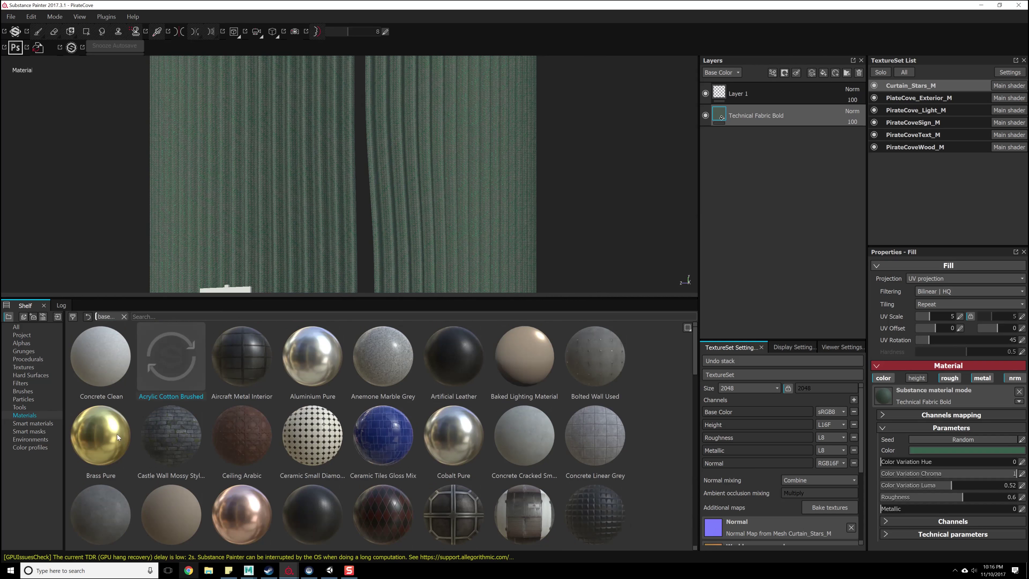
# Start importing resources and open the Speed (E:) drive to choose a file.
pyautogui.click(11, 17)
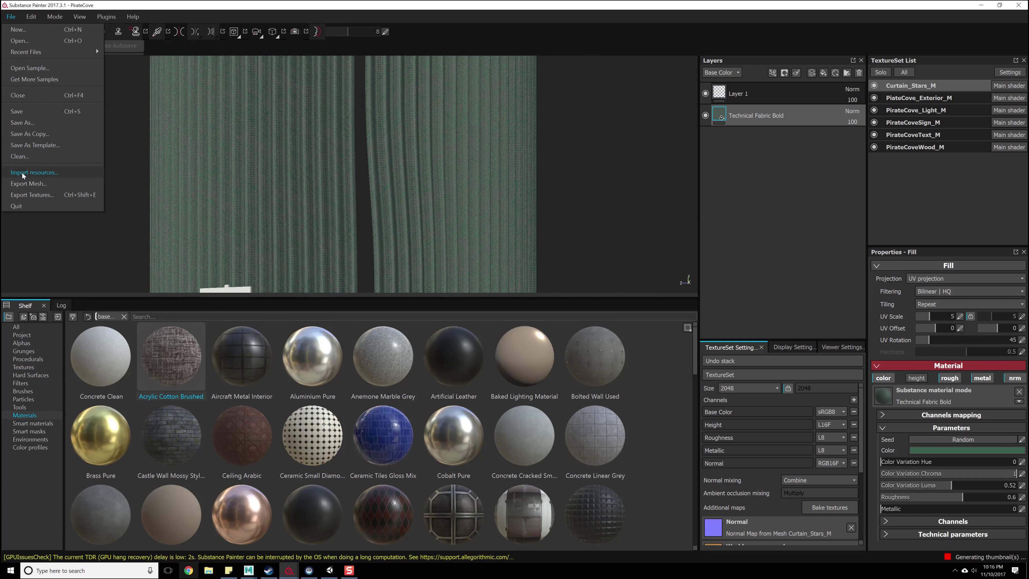
pyautogui.click(34, 173)
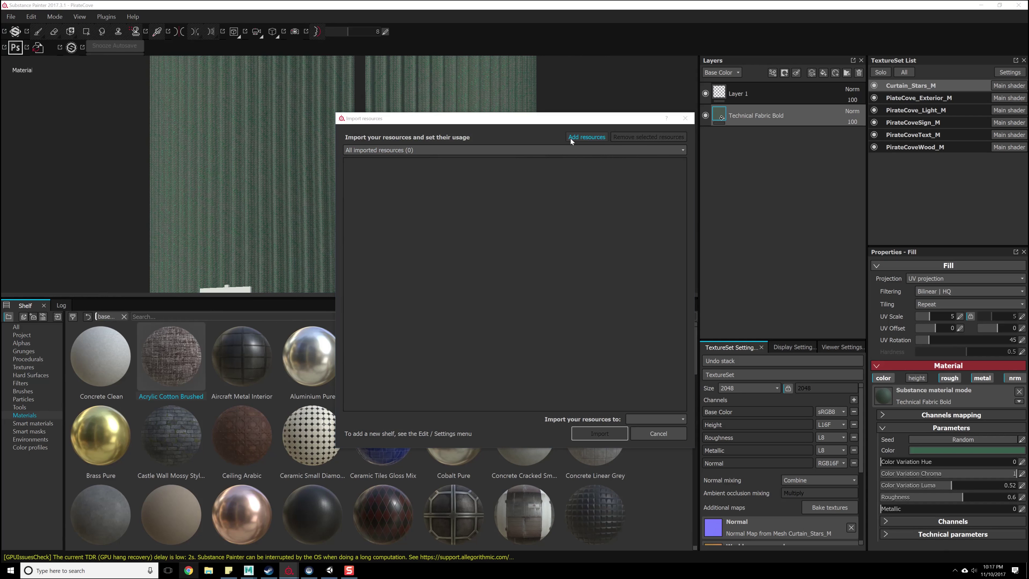
pyautogui.click(575, 136)
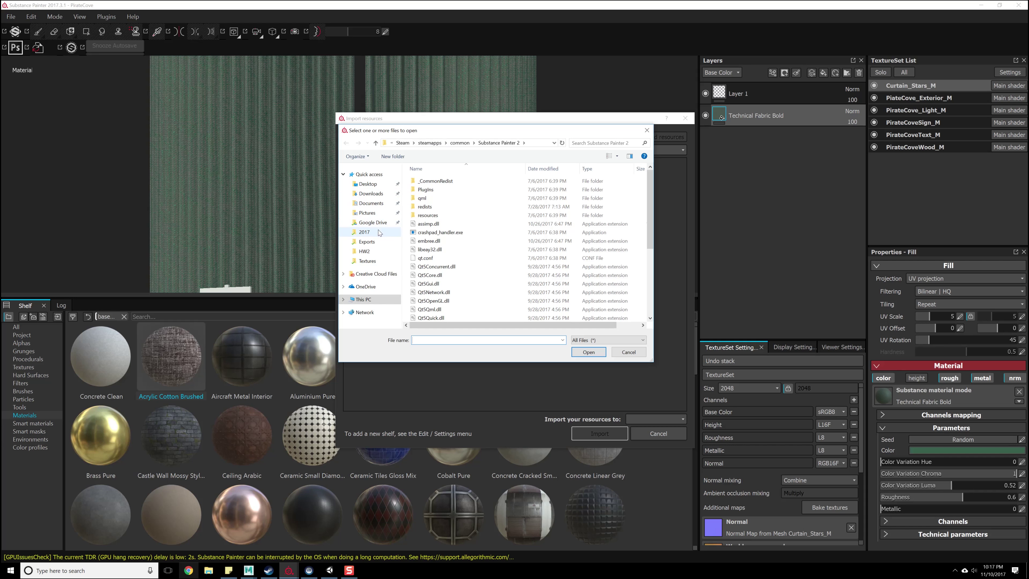
pyautogui.click(367, 299)
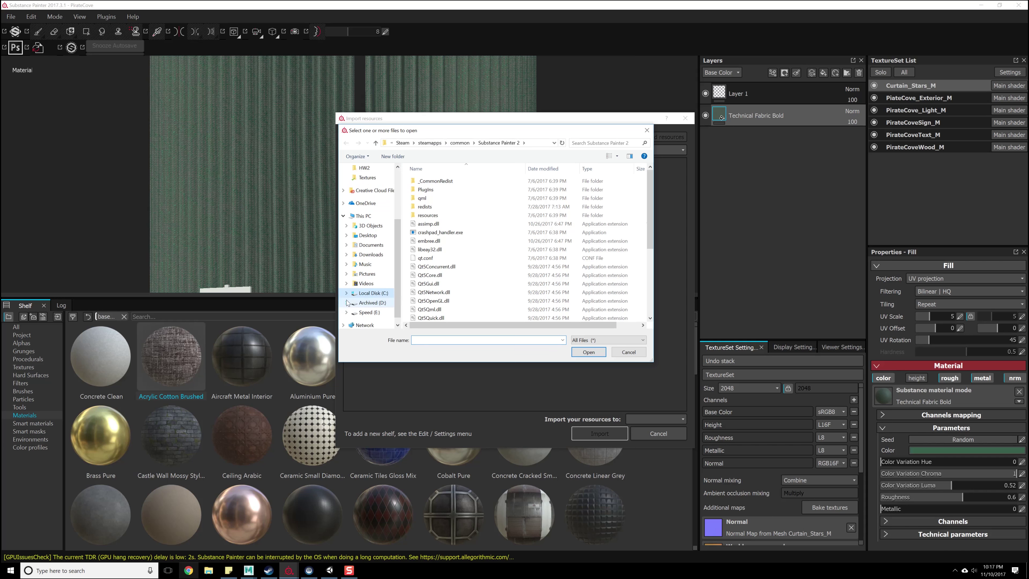
pyautogui.click(375, 302)
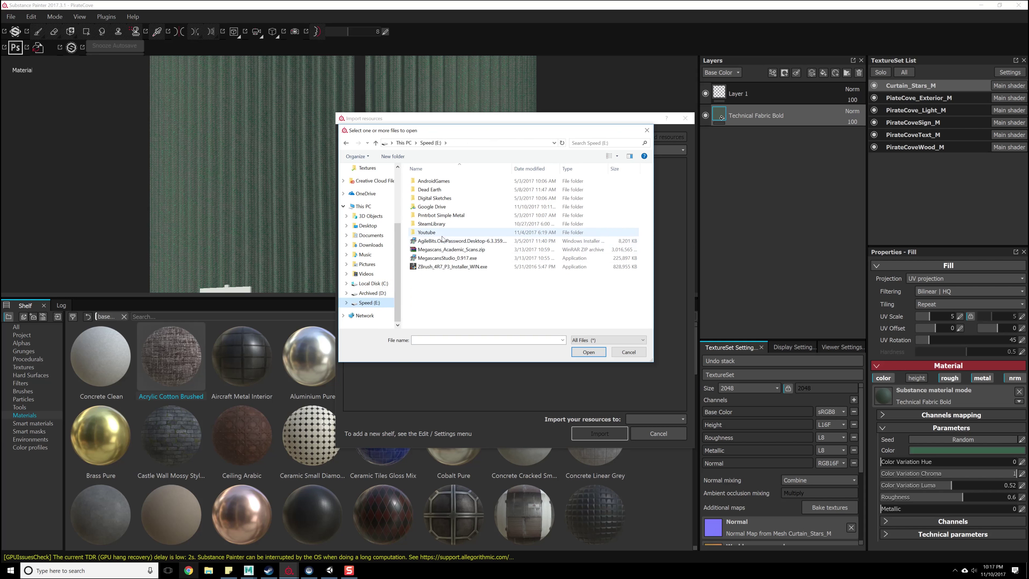
# Browse to the Youtube > Reproduce It > FNAF > Textures folder.
pyautogui.doubleClick(426, 232)
pyautogui.scroll(-2, 439, 264)
pyautogui.doubleClick(431, 232)
pyautogui.doubleClick(430, 215)
pyautogui.scroll(-1, 439, 253)
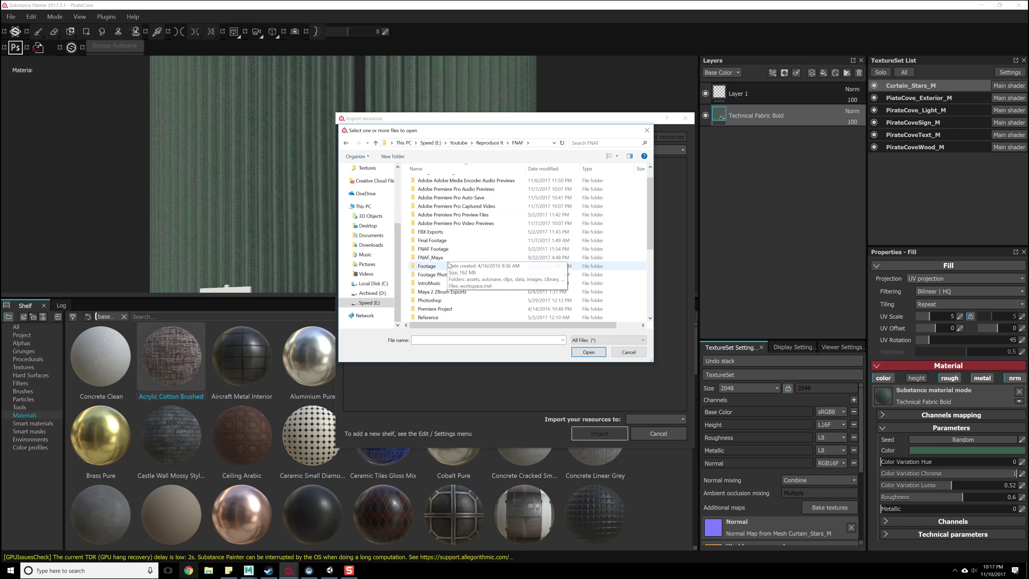
pyautogui.scroll(-1, 437, 275)
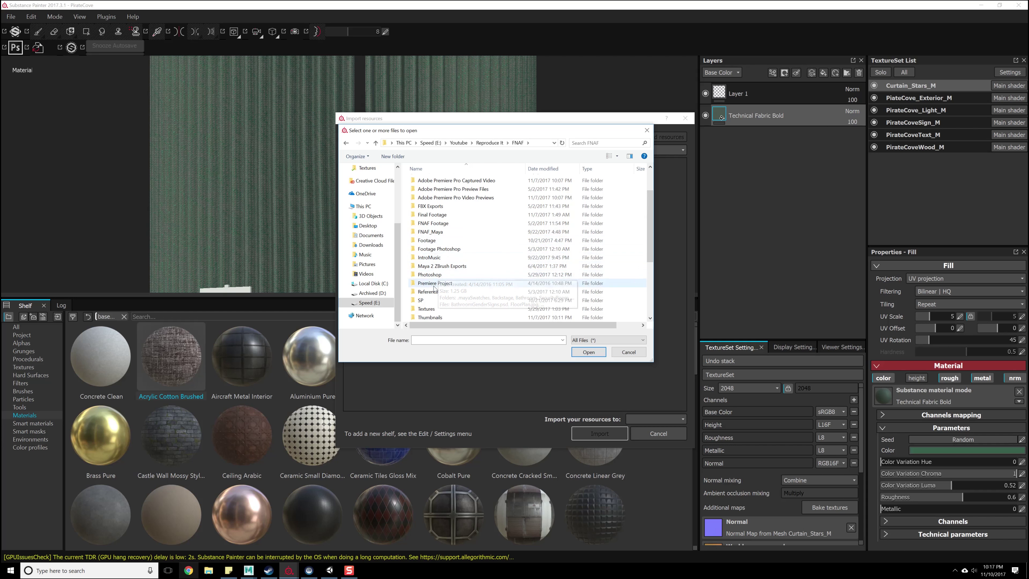
pyautogui.scroll(-1, 436, 278)
pyautogui.doubleClick(430, 282)
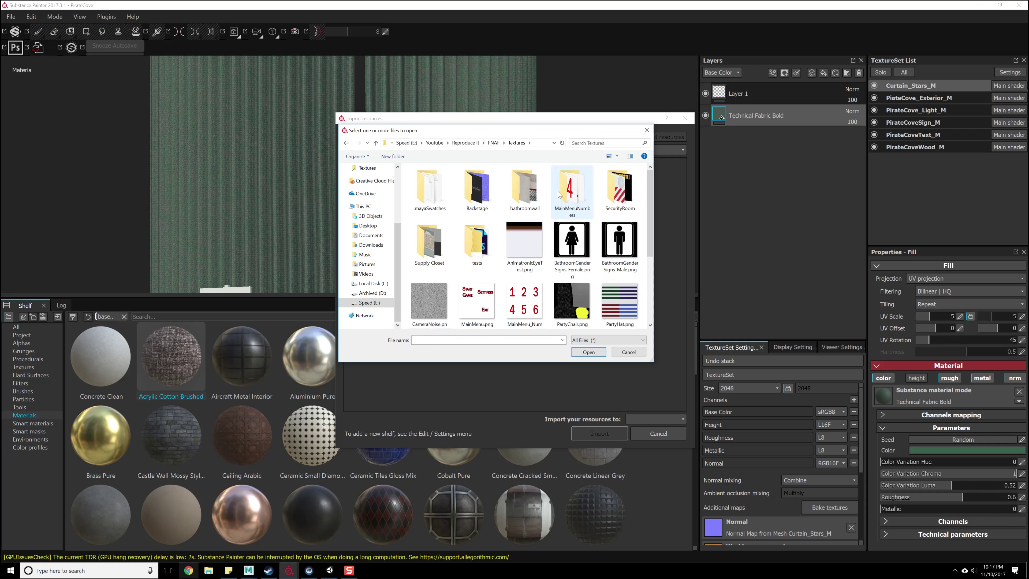
# Add PirateCove_Curtains_Stars.png, set its usage to texture, choose an import destination and import it.
pyautogui.scroll(-1, 447, 256)
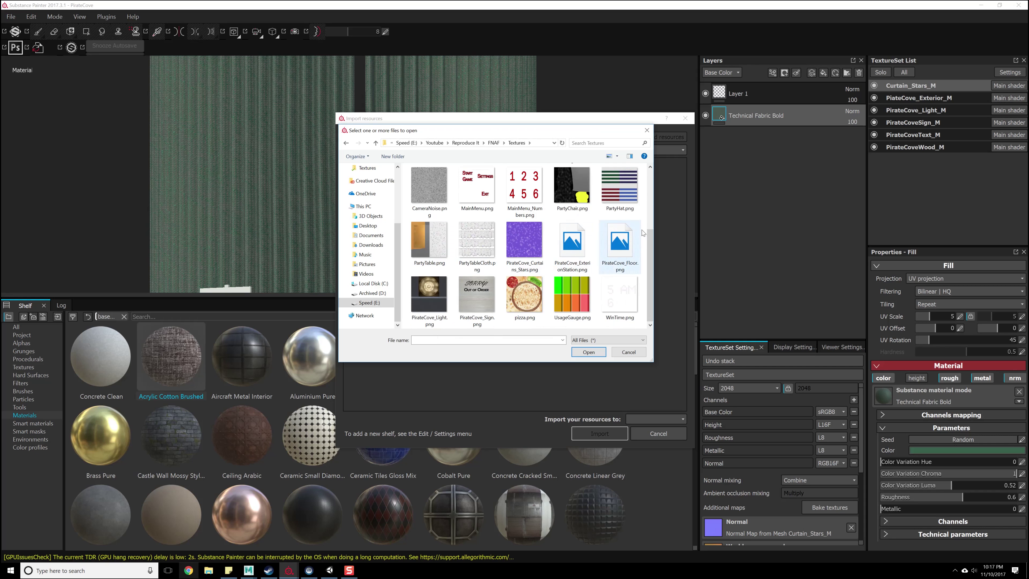
pyautogui.doubleClick(536, 235)
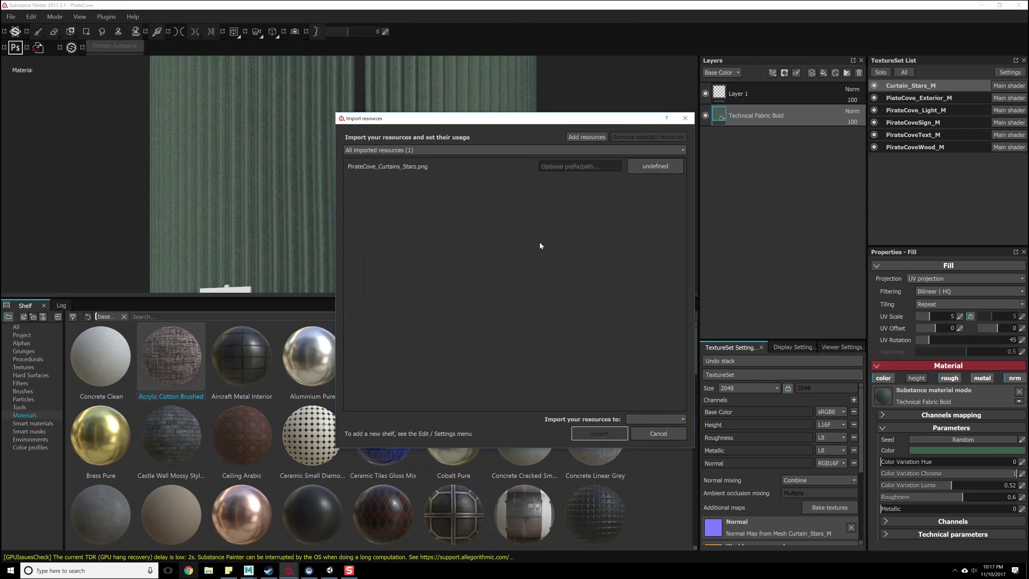
pyautogui.click(650, 167)
pyautogui.click(664, 208)
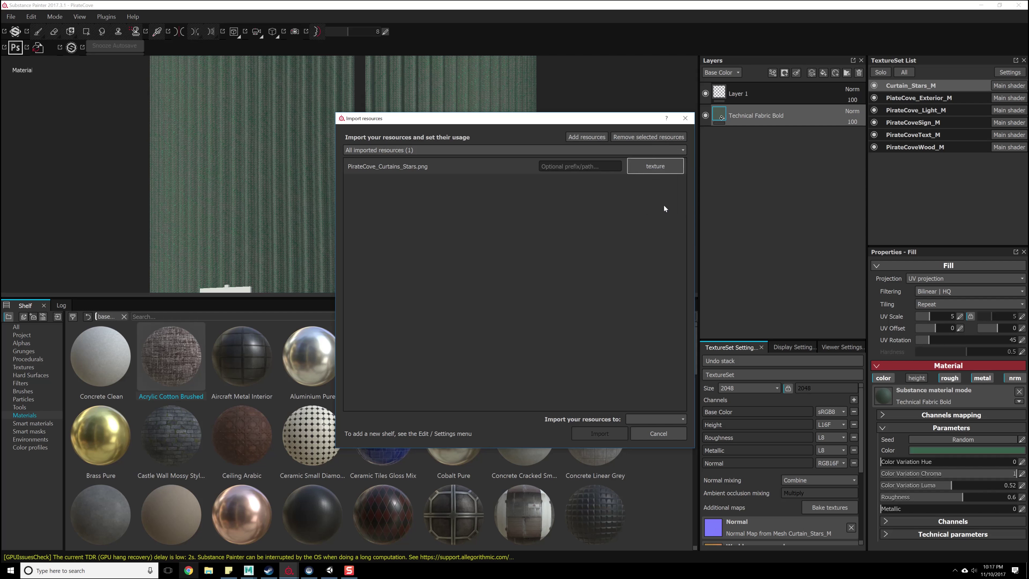
pyautogui.click(634, 422)
pyautogui.click(648, 472)
pyautogui.click(595, 434)
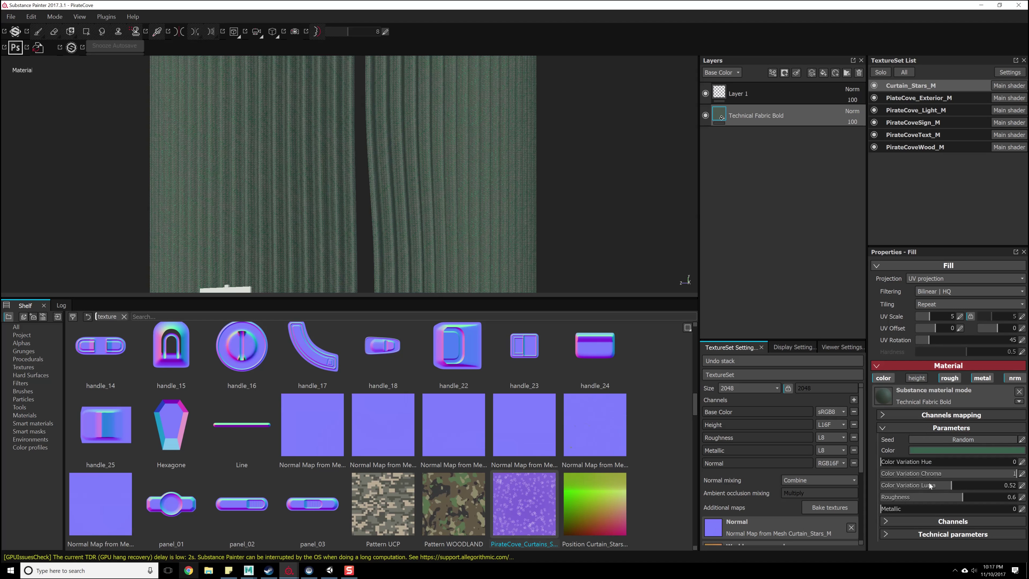
# Enable the height channel on the Technical Fabric Bold layer, and expand its channel switches and technical parameters for review.
pyautogui.click(916, 378)
pyautogui.keyDown('alt'); pyautogui.moveTo(391, 151); pyautogui.dragTo(501, 241, button='right'); pyautogui.keyUp('alt')
pyautogui.keyDown('alt'); pyautogui.moveTo(501, 241); pyautogui.dragTo(405, 249); pyautogui.keyUp('alt')
pyautogui.keyDown('alt'); pyautogui.moveTo(405, 249); pyautogui.dragTo(517, 240, button='right'); pyautogui.keyUp('alt')
pyautogui.click(951, 535)
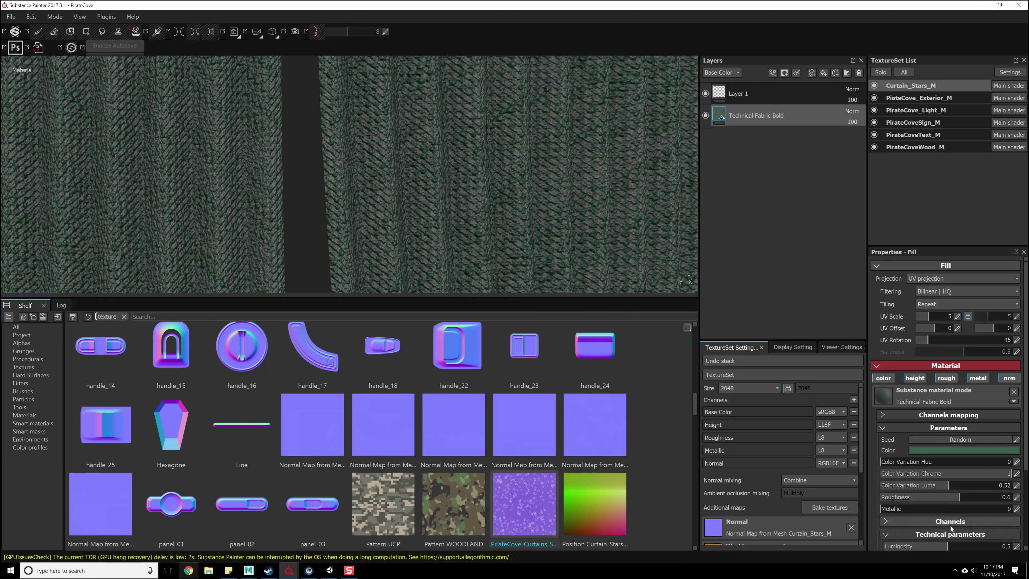
pyautogui.click(951, 523)
pyautogui.scroll(-5, 949, 492)
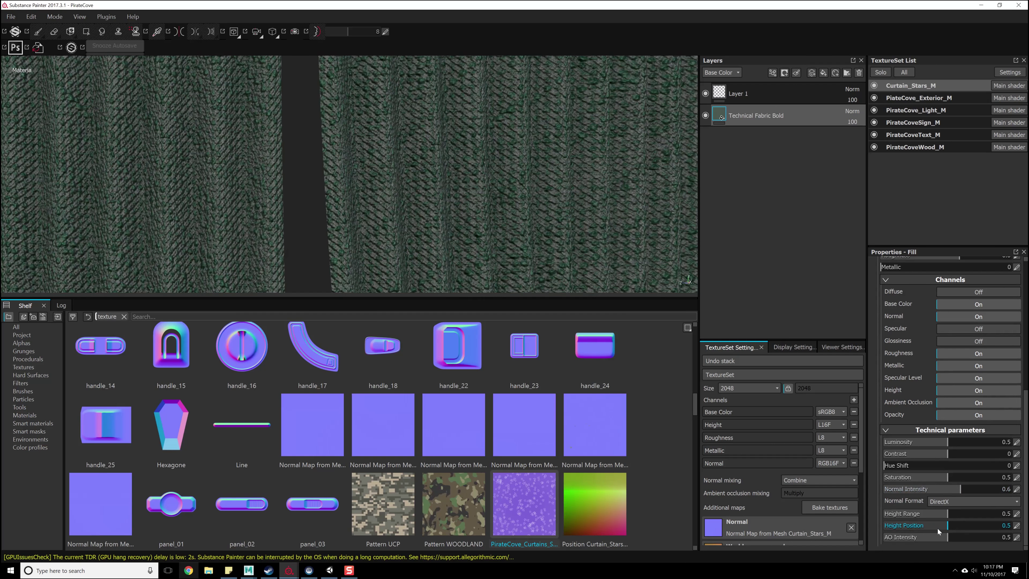
pyautogui.scroll(5, 950, 408)
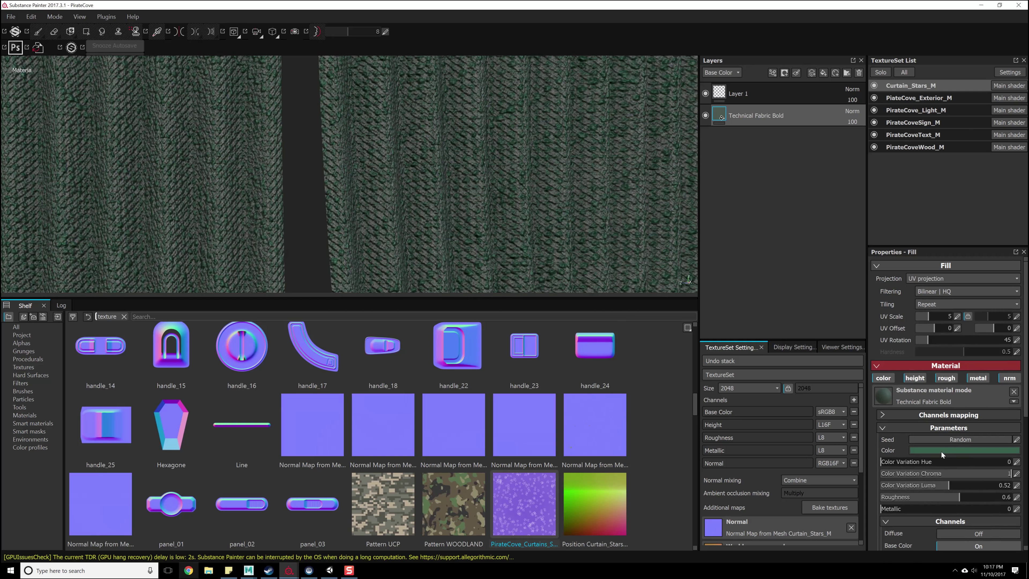
# Try to place the PirateCove_Curtains_Stars texture directly onto the Technical Fabric Bold layer.
pyautogui.click(940, 450)
pyautogui.click(1001, 389)
pyautogui.moveTo(524, 504); pyautogui.dragTo(793, 110)
pyautogui.scroll(-1, 940, 467)
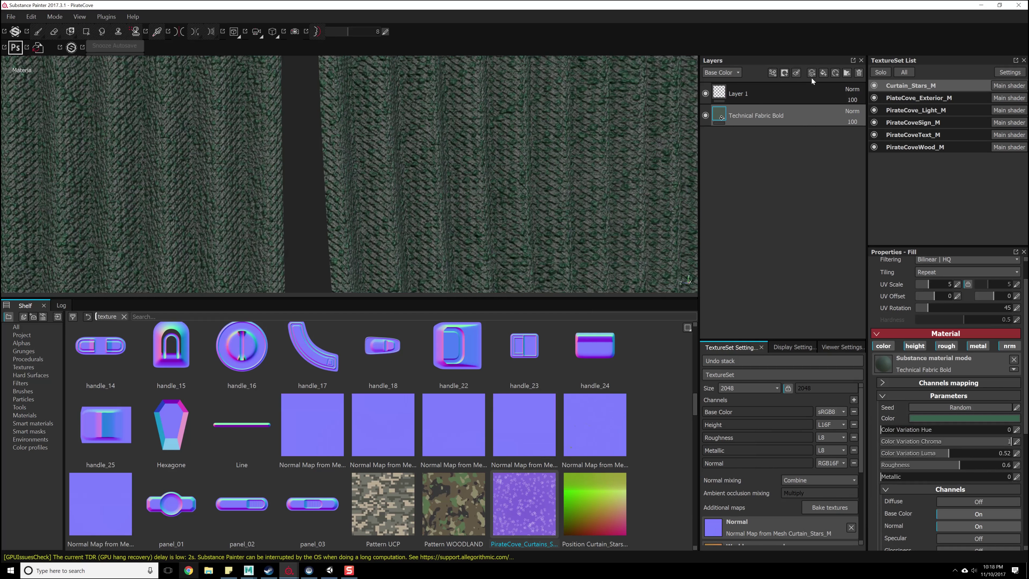
# Add a fill layer above Technical Fabric Bold and assign the PirateCove_Curtains_Stars texture as its base color.
pyautogui.click(823, 73)
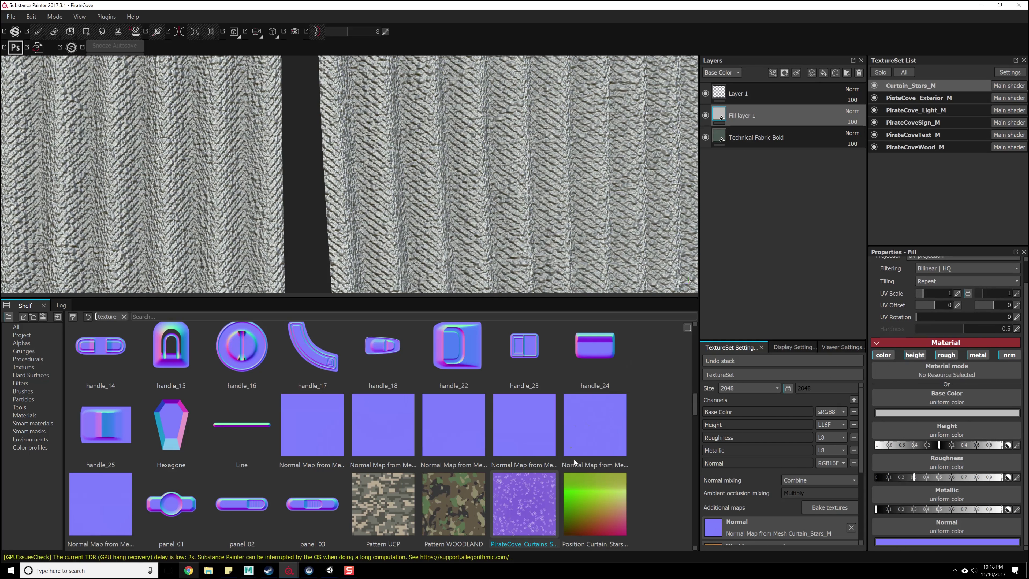
pyautogui.moveTo(530, 509); pyautogui.dragTo(992, 413)
pyautogui.keyDown('alt'); pyautogui.moveTo(581, 206); pyautogui.dragTo(464, 222); pyautogui.keyUp('alt')
pyautogui.scroll(-3, 575, 216)
pyautogui.scroll(-8, 464, 221)
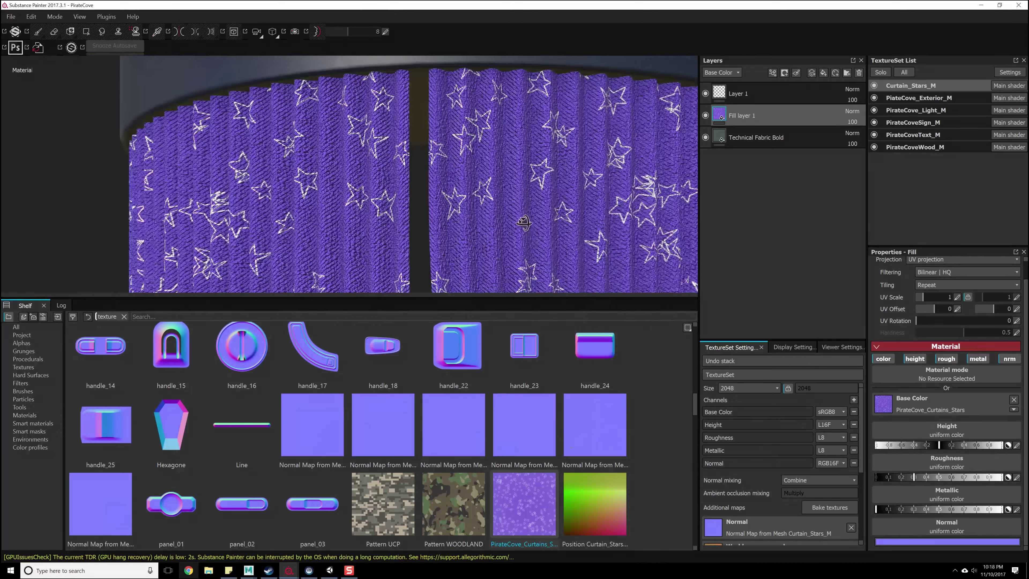
# Add the Acrylic Cotton Brushed material at the bottom of the layer stack and hide the Technical Fabric Bold layer.
pyautogui.scroll(5, 540, 175)
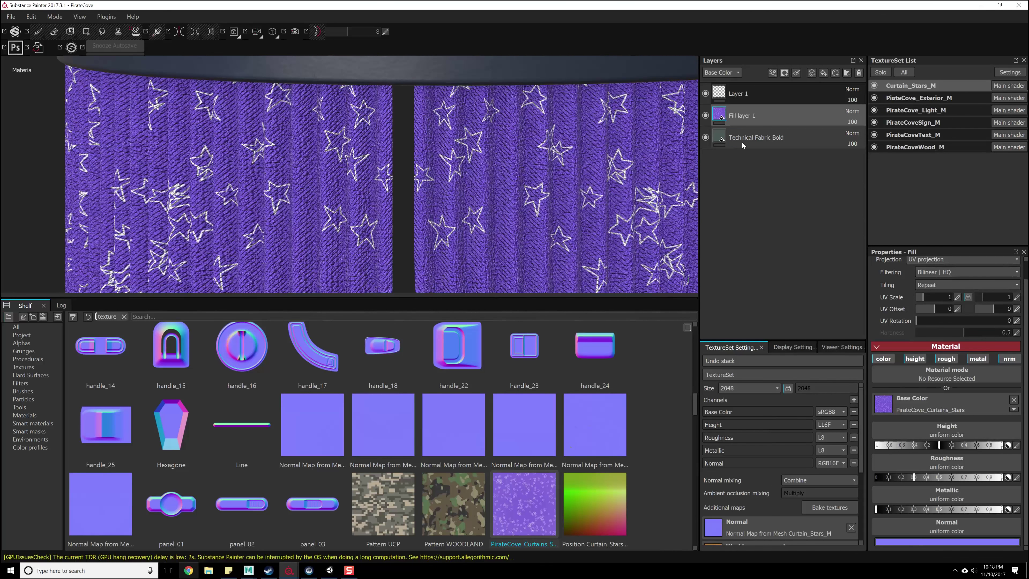
pyautogui.keyDown('alt'); pyautogui.moveTo(448, 229); pyautogui.dragTo(511, 235); pyautogui.keyUp('alt')
pyautogui.keyDown('alt'); pyautogui.moveTo(512, 235); pyautogui.dragTo(490, 252, button='right'); pyautogui.keyUp('alt')
pyautogui.keyDown('alt'); pyautogui.moveTo(491, 252); pyautogui.dragTo(466, 170); pyautogui.keyUp('alt')
pyautogui.click(37, 415)
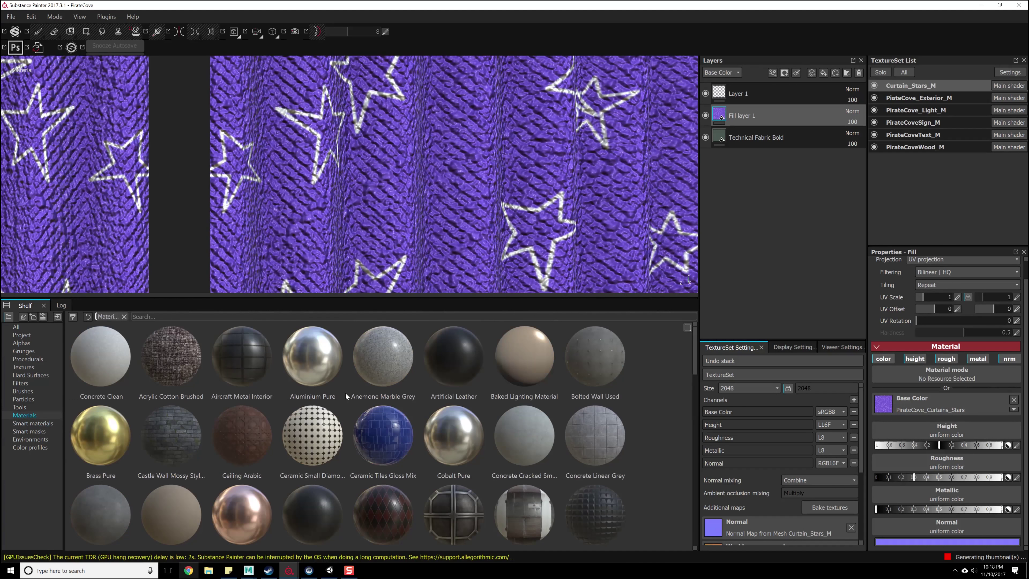
pyautogui.scroll(-15, 408, 406)
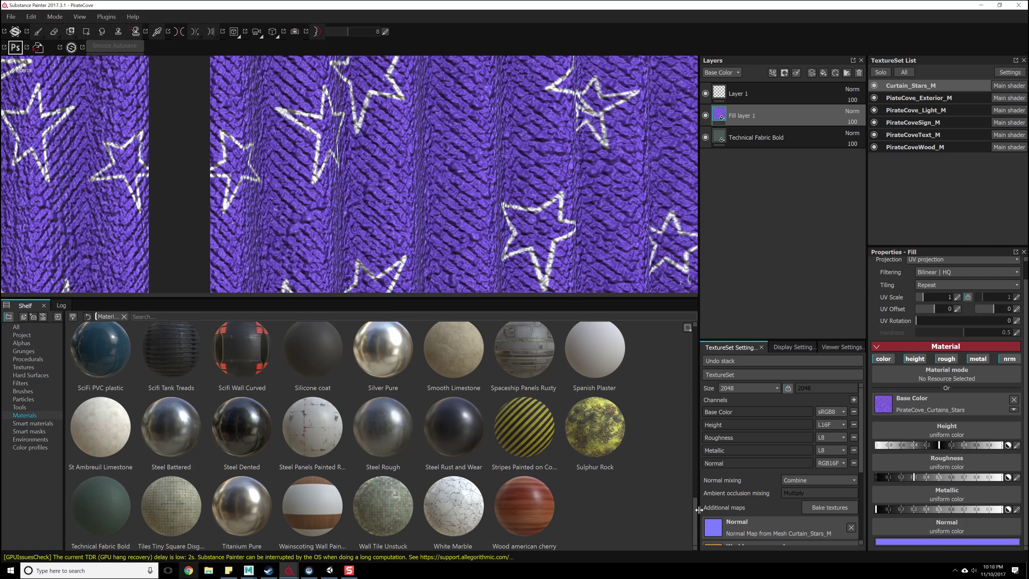
pyautogui.moveTo(695, 512); pyautogui.dragTo(690, 365)
pyautogui.moveTo(186, 362)
pyautogui.mouseDown()
pyautogui.moveTo(774, 200)
pyautogui.moveTo(784, 166)
pyautogui.mouseUp()
pyautogui.click(705, 137)
# Set the UV scale of the Acrylic Cotton Brushed layer to 6.
pyautogui.click(957, 297)
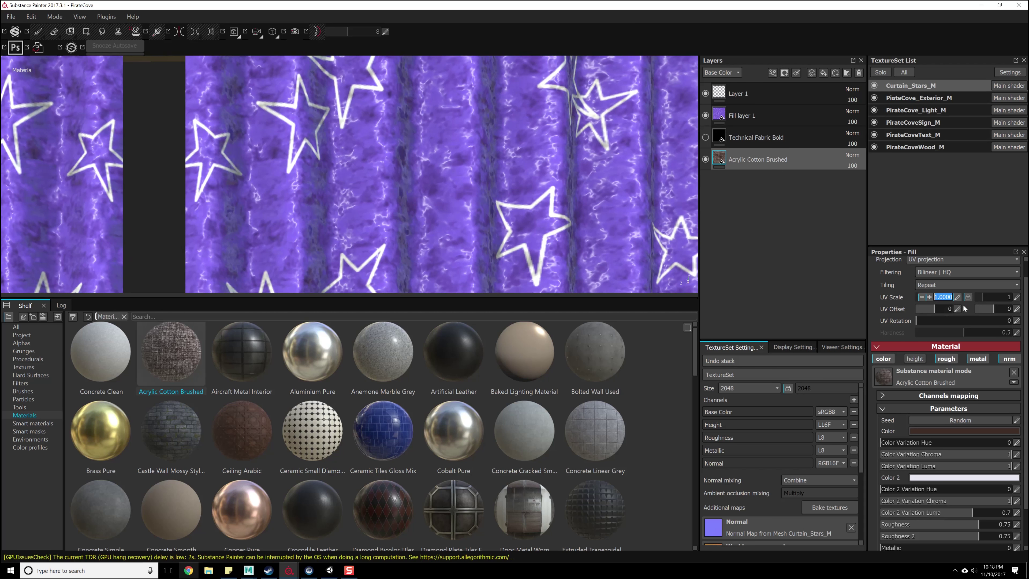
pyautogui.write('6')
pyautogui.press('Return')
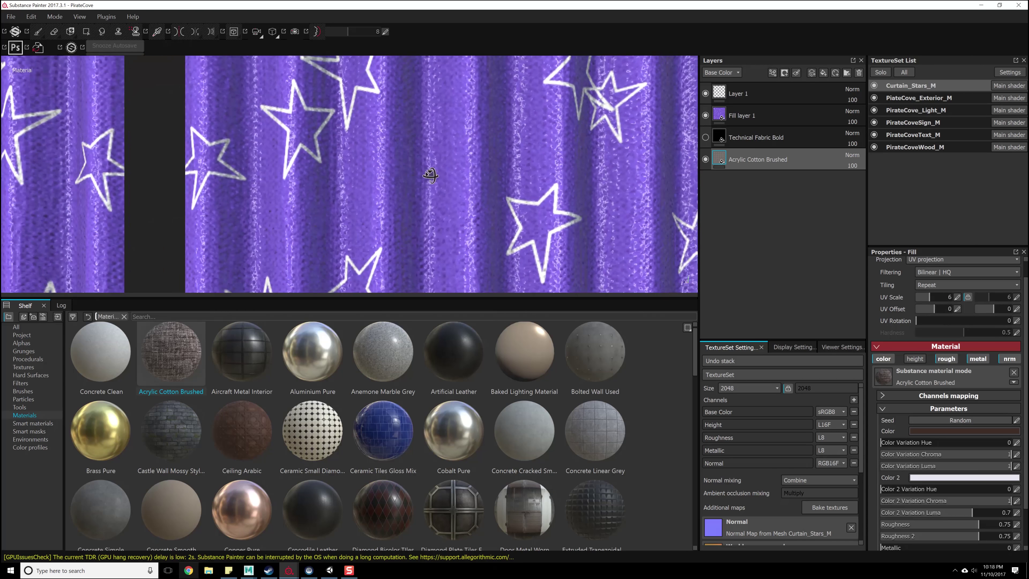
# Test the height channel on the Acrylic Cotton Brushed layer, leave it off, and disable the layer's color channel.
pyautogui.scroll(-2, 901, 445)
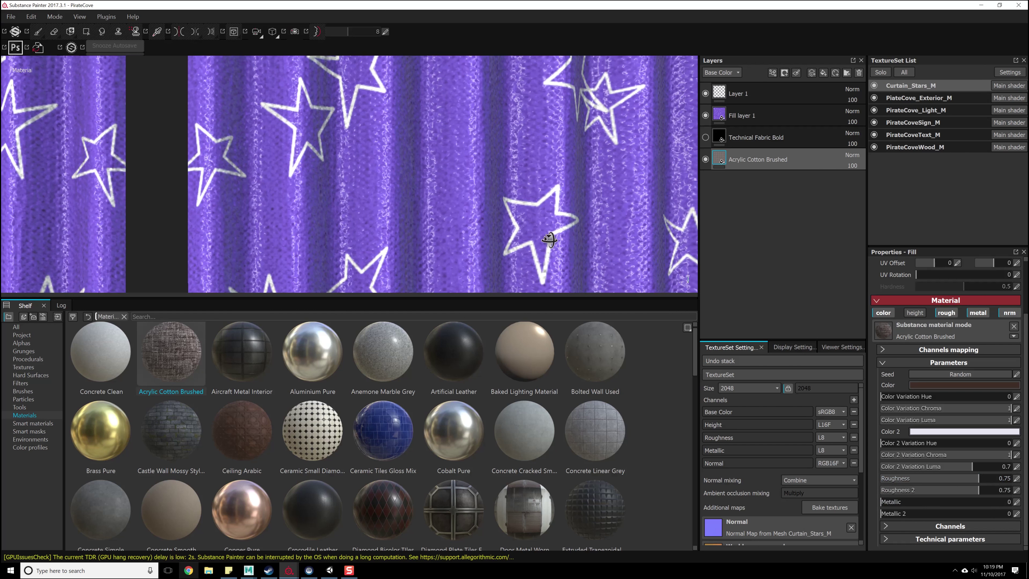
pyautogui.click(910, 313)
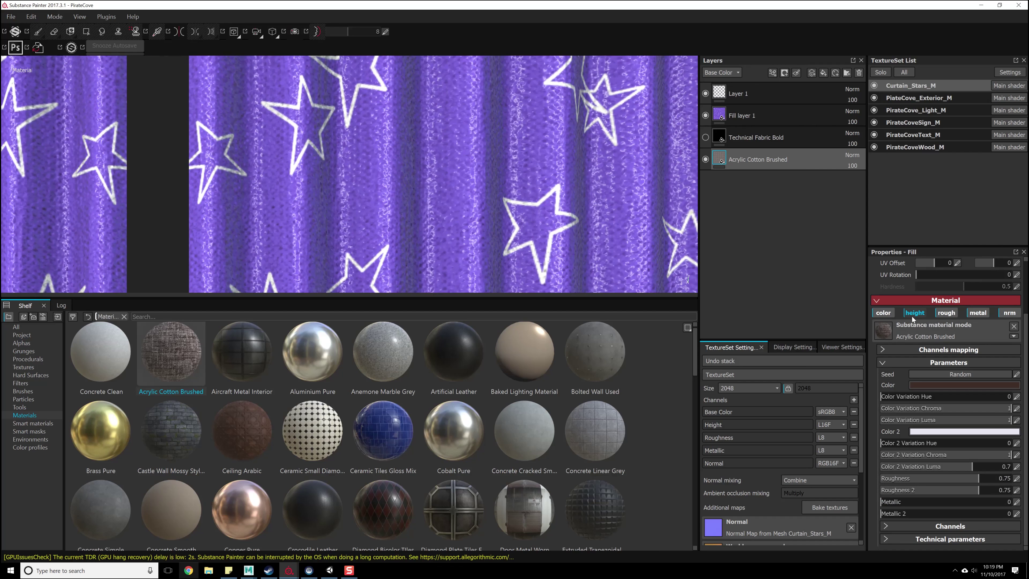
pyautogui.click(910, 313)
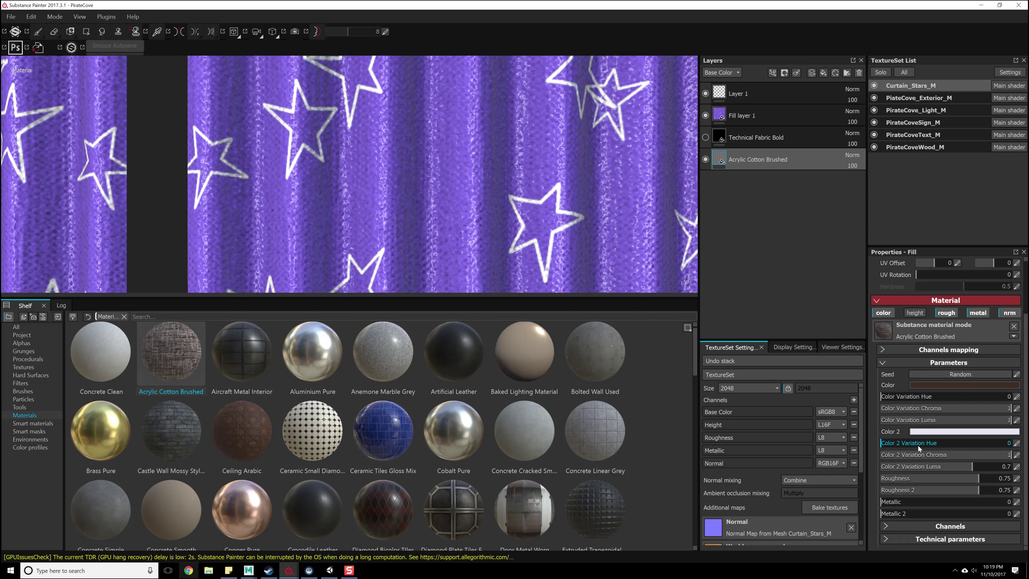
pyautogui.click(887, 313)
# Examine the weave and star pattern on the curtains from several distances and angles.
pyautogui.keyDown('alt'); pyautogui.moveTo(576, 220); pyautogui.dragTo(539, 69, button='right'); pyautogui.keyUp('alt')
pyautogui.keyDown('alt'); pyautogui.moveTo(563, 211); pyautogui.dragTo(512, 118, button='middle'); pyautogui.keyUp('alt')
pyautogui.keyDown('alt'); pyautogui.moveTo(508, 245); pyautogui.dragTo(503, 179, button='middle'); pyautogui.keyUp('alt')
pyautogui.keyDown('alt'); pyautogui.moveTo(503, 180); pyautogui.dragTo(574, 173); pyautogui.keyUp('alt')
pyautogui.keyDown('alt'); pyautogui.moveTo(574, 174); pyautogui.dragTo(576, 226, button='middle'); pyautogui.keyUp('alt')
pyautogui.keyDown('alt'); pyautogui.moveTo(576, 227); pyautogui.dragTo(489, 223); pyautogui.keyUp('alt')
pyautogui.keyDown('alt'); pyautogui.moveTo(490, 223); pyautogui.dragTo(507, 49, button='right'); pyautogui.keyUp('alt')
pyautogui.keyDown('alt'); pyautogui.moveTo(490, 211); pyautogui.dragTo(530, 222, button='middle'); pyautogui.keyUp('alt')
pyautogui.keyDown('alt'); pyautogui.moveTo(529, 222); pyautogui.dragTo(584, 225); pyautogui.keyUp('alt')
pyautogui.scroll(2, 584, 225)
pyautogui.keyDown('alt'); pyautogui.moveTo(588, 229); pyautogui.dragTo(558, 251, button='middle'); pyautogui.keyUp('alt')
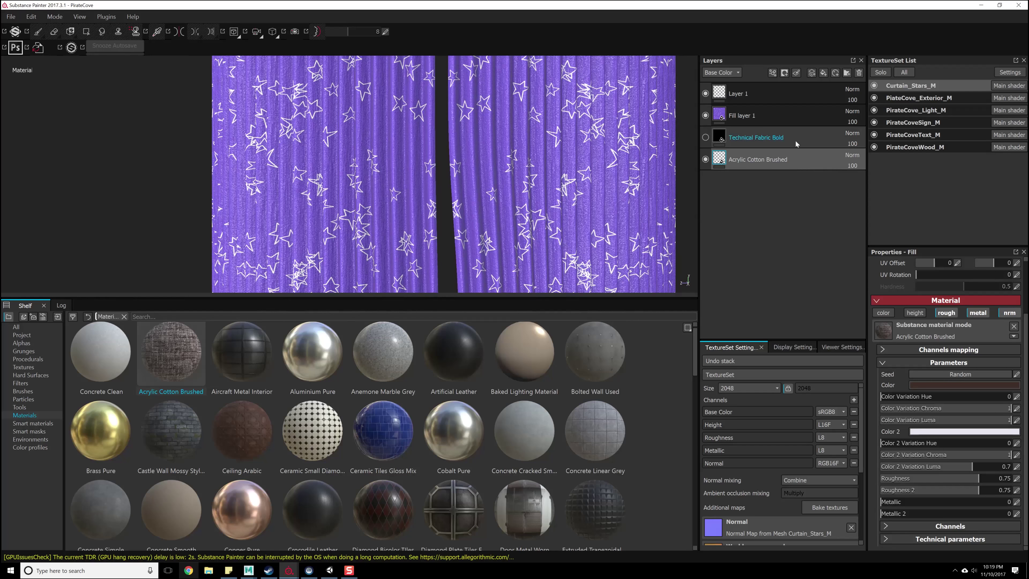
# Add a fill layer above Layer 1 and assign the Curtain_Stars_M ambient occlusion map as its base color.
pyautogui.click(819, 87)
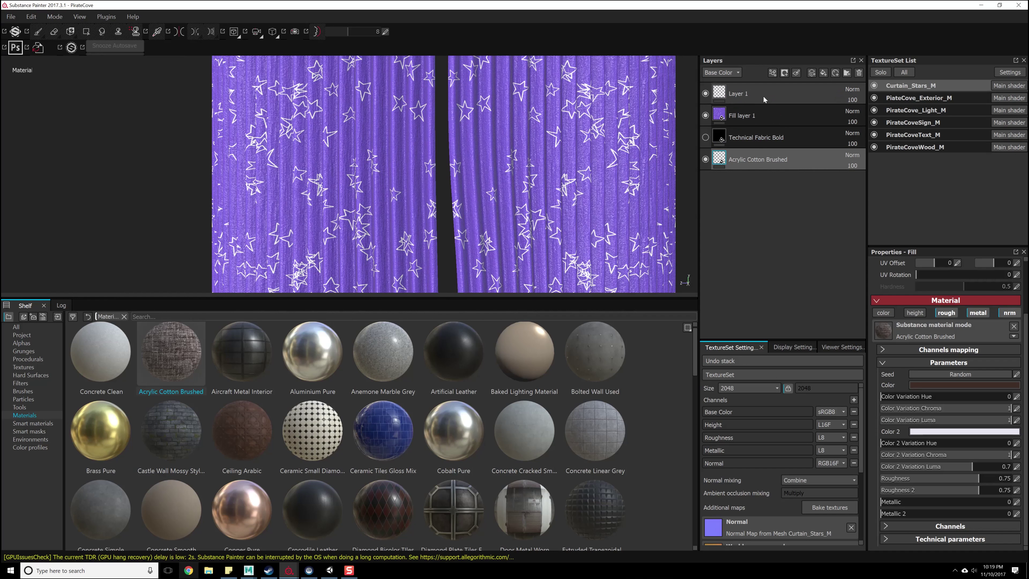
pyautogui.click(825, 72)
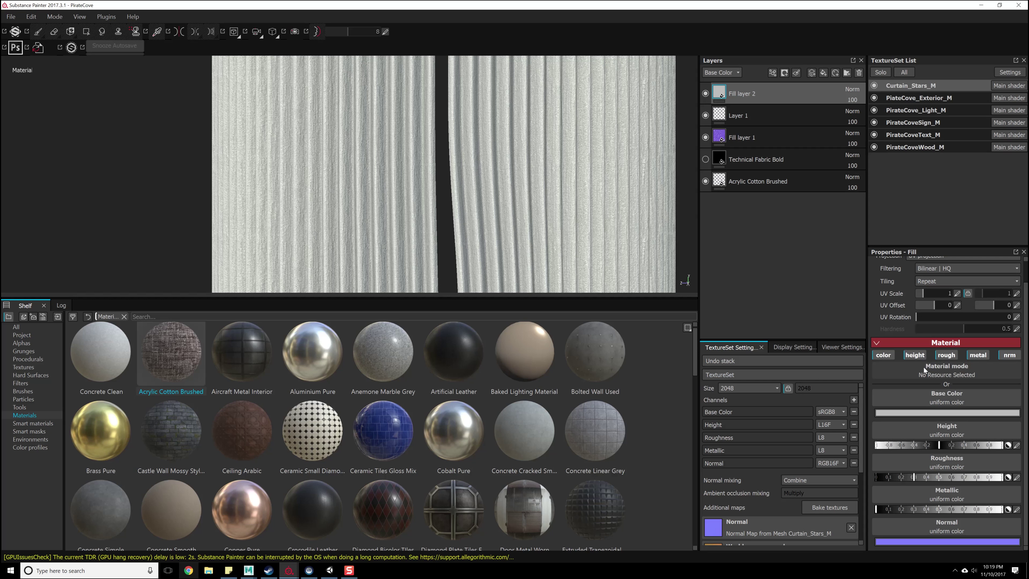
pyautogui.click(41, 336)
pyautogui.moveTo(101, 364)
pyautogui.mouseDown()
pyautogui.moveTo(968, 360)
pyautogui.moveTo(950, 394)
pyautogui.mouseUp()
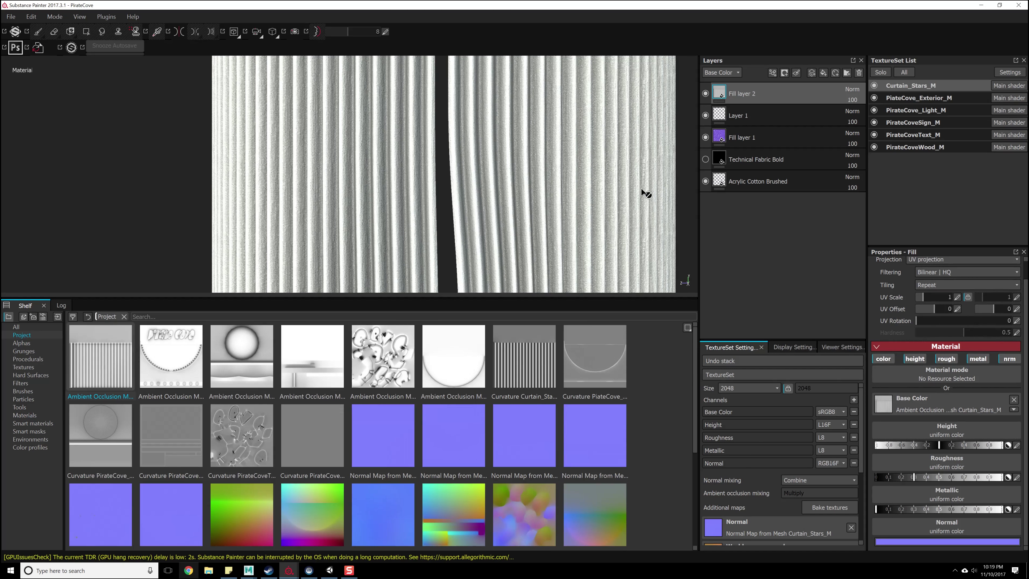
# Try the Color burn, Overlay, Color dodge and Darken (Min) blend modes on the ambient occlusion fill layer.
pyautogui.click(736, 73)
pyautogui.click(718, 82)
pyautogui.click(852, 89)
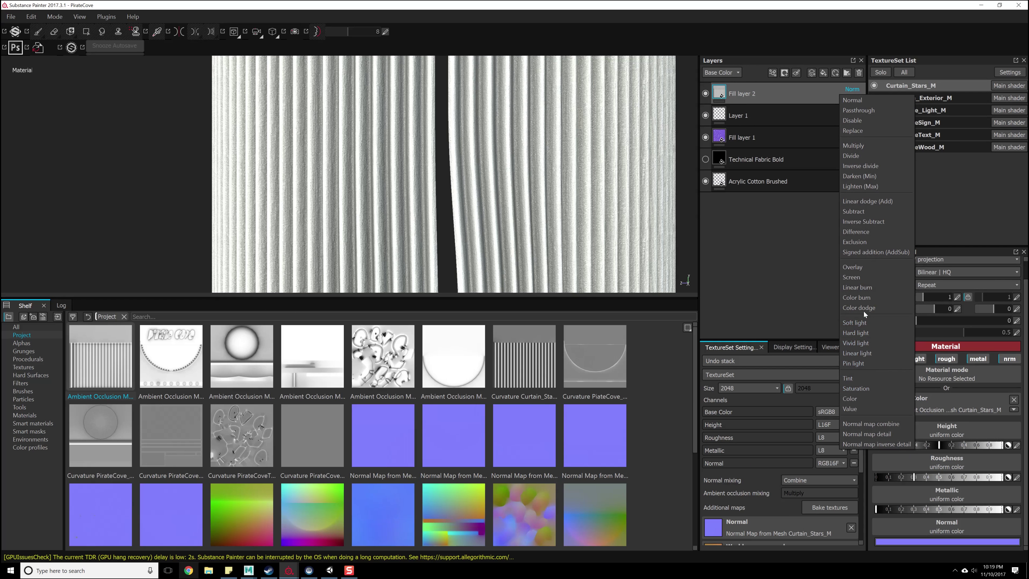
pyautogui.click(863, 299)
pyautogui.keyDown('alt'); pyautogui.moveTo(548, 223); pyautogui.dragTo(597, 242); pyautogui.keyUp('alt')
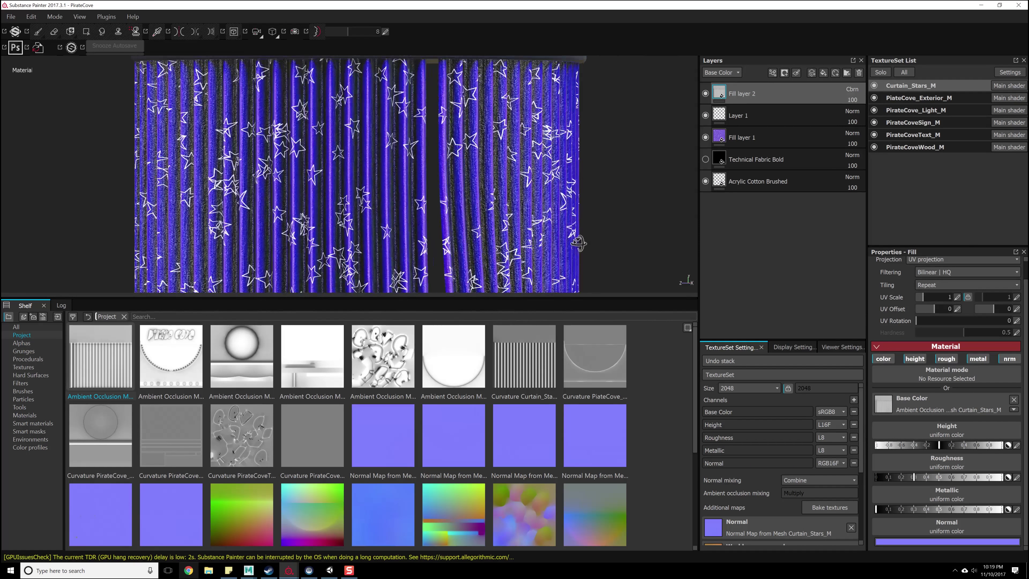
pyautogui.scroll(5, 597, 241)
pyautogui.click(853, 88)
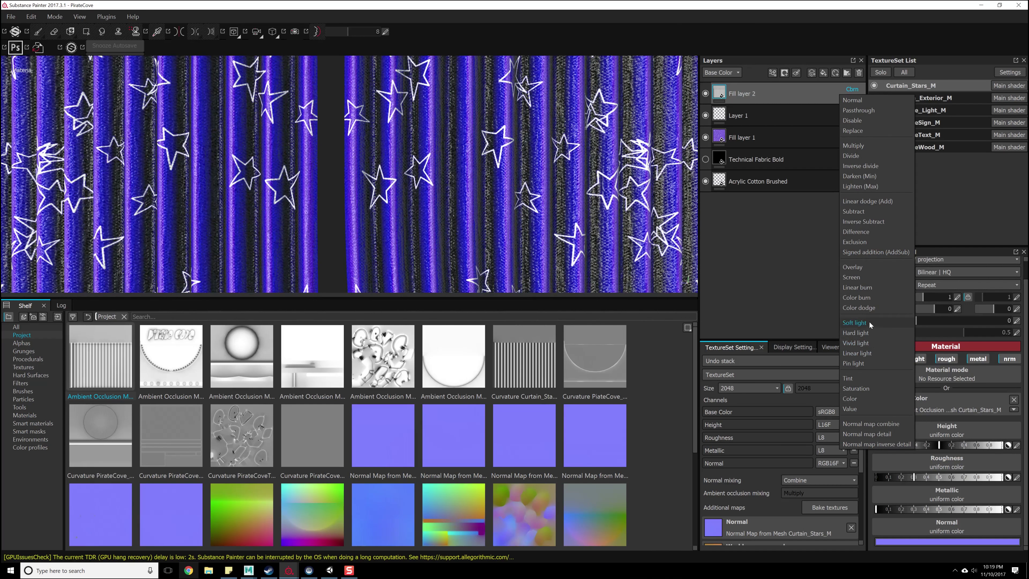
pyautogui.click(868, 268)
pyautogui.click(855, 89)
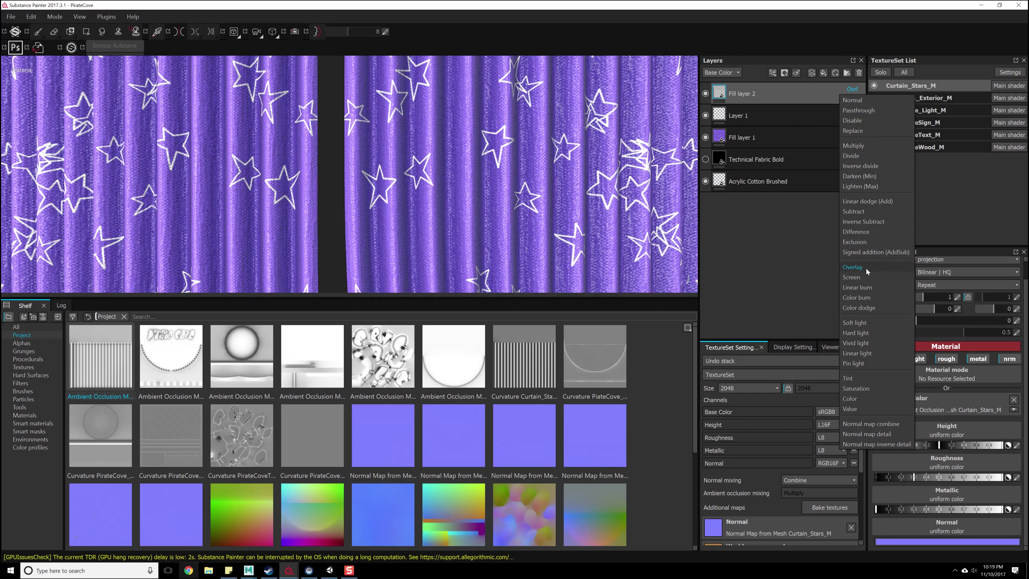
pyautogui.click(868, 308)
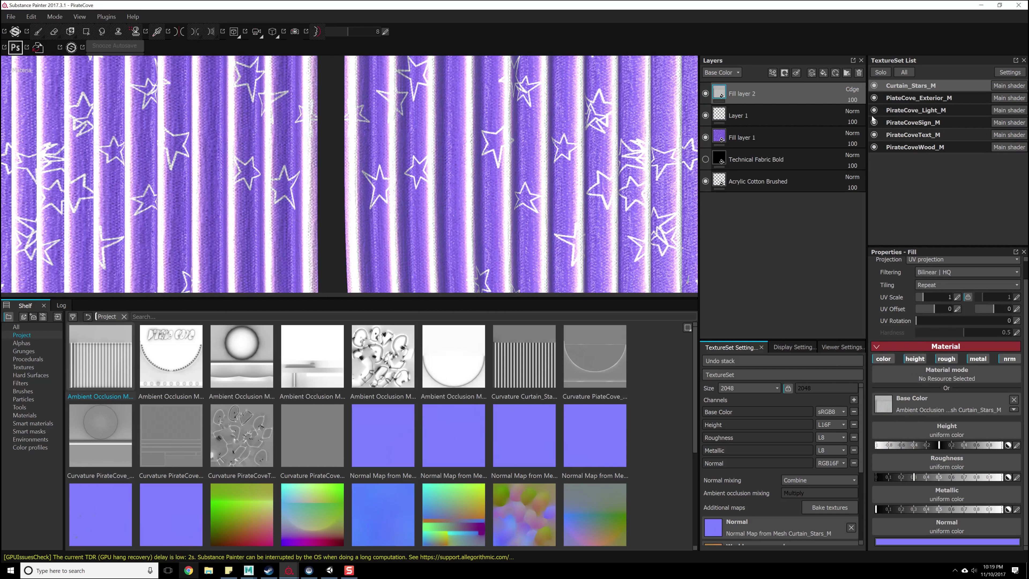
pyautogui.click(853, 89)
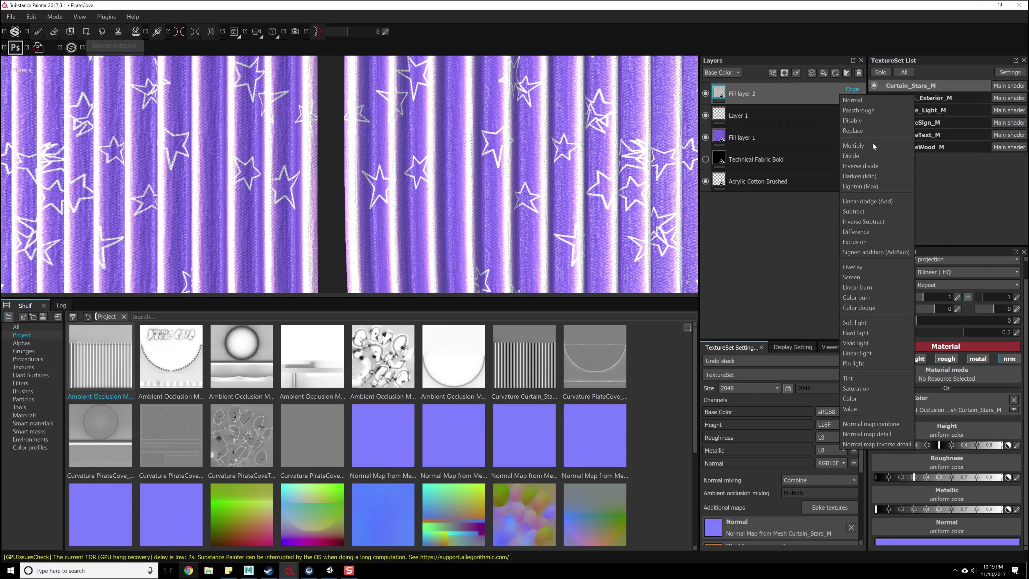
pyautogui.click(869, 174)
# Set the ambient occlusion fill layer's base color blend mode to Multiply and check the shading on the curtain folds.
pyautogui.click(852, 89)
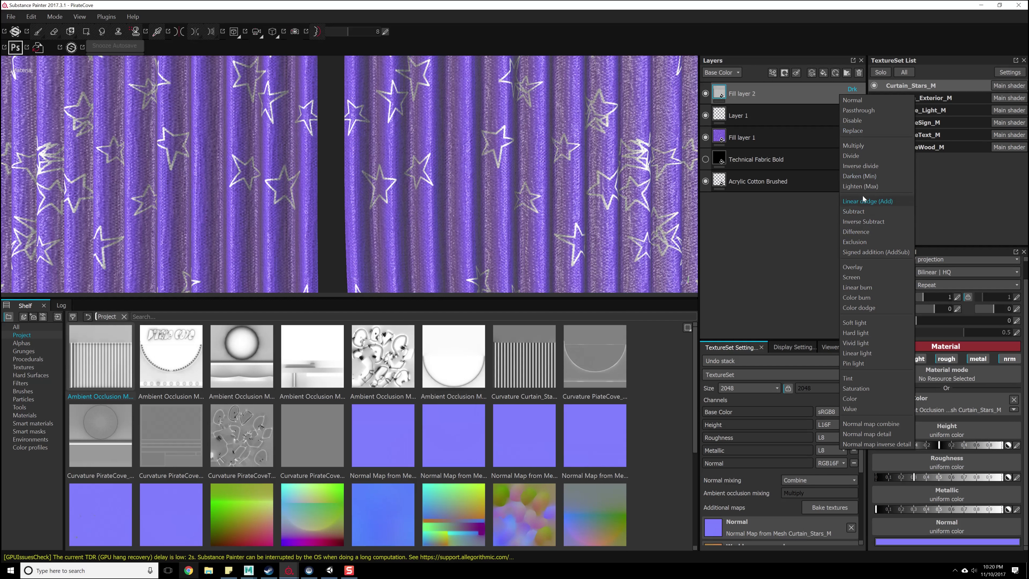
pyautogui.click(853, 145)
pyautogui.scroll(-5, 551, 184)
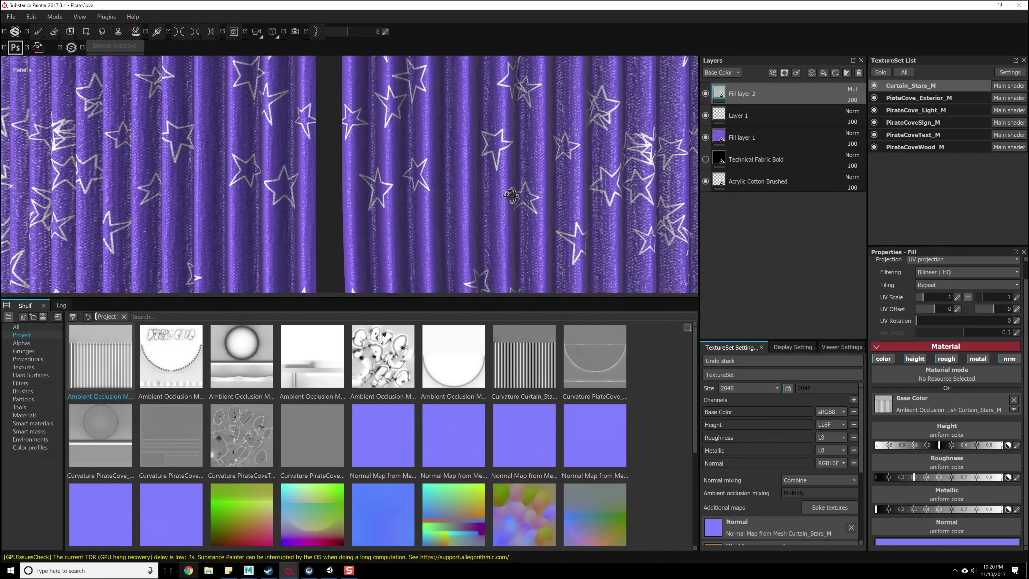
pyautogui.scroll(-3, 551, 184)
pyautogui.keyDown('alt'); pyautogui.moveTo(598, 235); pyautogui.dragTo(620, 151, button='middle'); pyautogui.keyUp('alt')
pyautogui.keyDown('alt'); pyautogui.moveTo(543, 170); pyautogui.dragTo(635, 259); pyautogui.keyUp('alt')
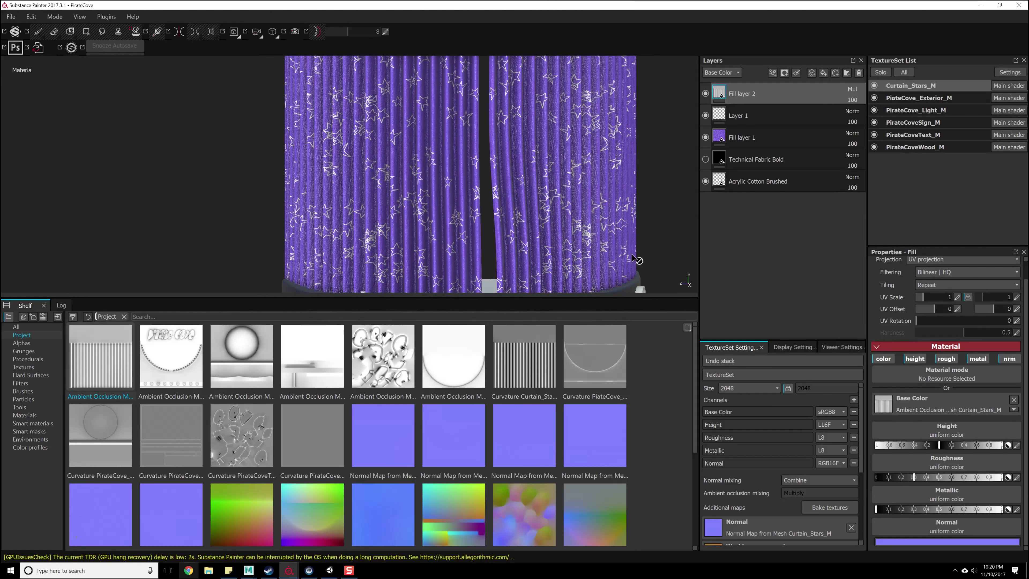
# Disable the height, roughness, metallic and normal channels on the ambient occlusion fill layer, keeping only color.
pyautogui.click(915, 359)
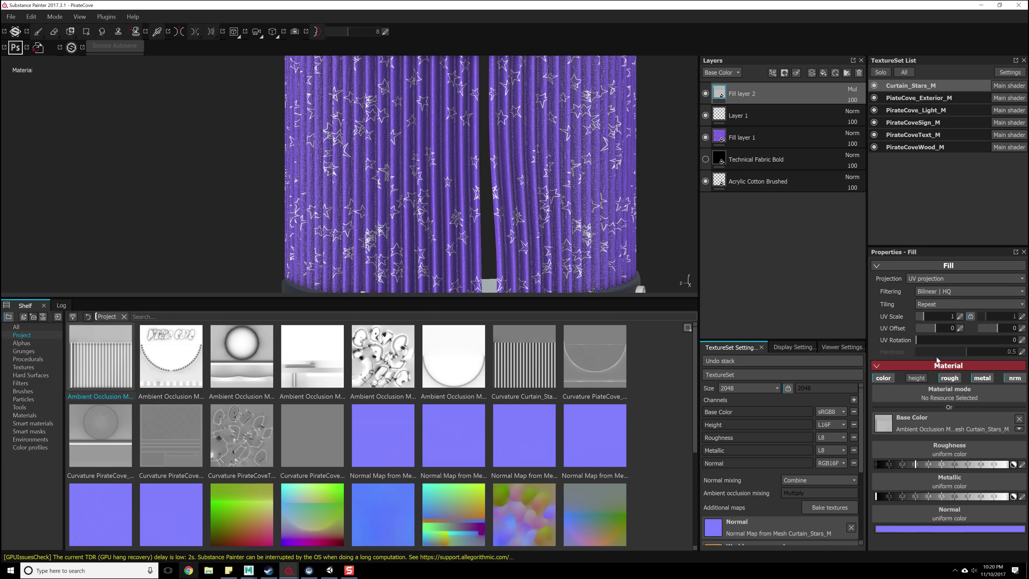
pyautogui.click(949, 378)
pyautogui.click(982, 378)
pyautogui.click(1011, 378)
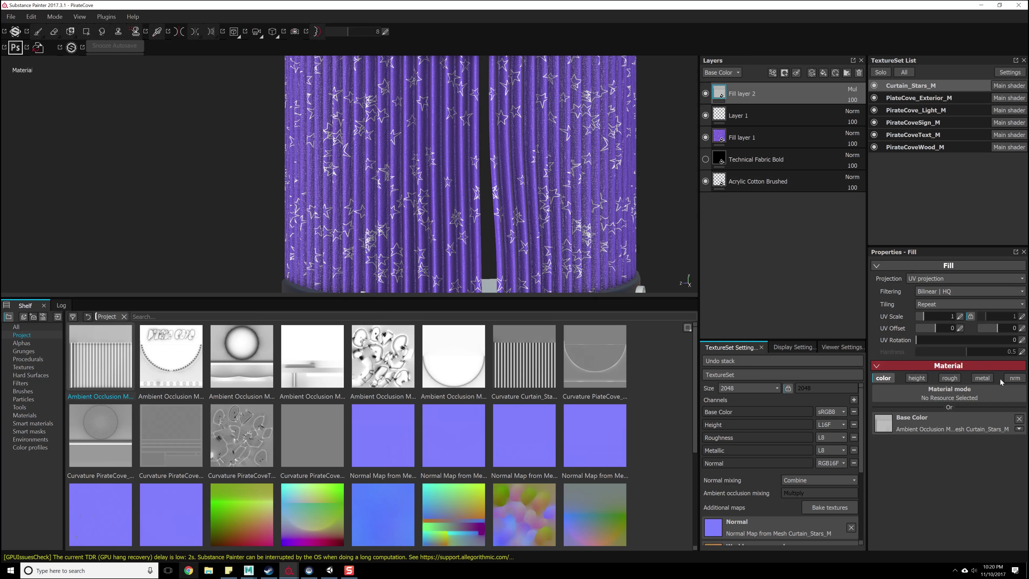
pyautogui.keyDown('alt'); pyautogui.moveTo(574, 219); pyautogui.dragTo(517, 239); pyautogui.keyUp('alt')
pyautogui.keyDown('alt'); pyautogui.moveTo(517, 239); pyautogui.dragTo(539, 255, button='right'); pyautogui.keyUp('alt')
pyautogui.keyDown('alt'); pyautogui.moveTo(539, 255); pyautogui.dragTo(535, 203, button='middle'); pyautogui.keyUp('alt')
pyautogui.keyDown('alt'); pyautogui.moveTo(535, 203); pyautogui.dragTo(551, 248); pyautogui.keyUp('alt')
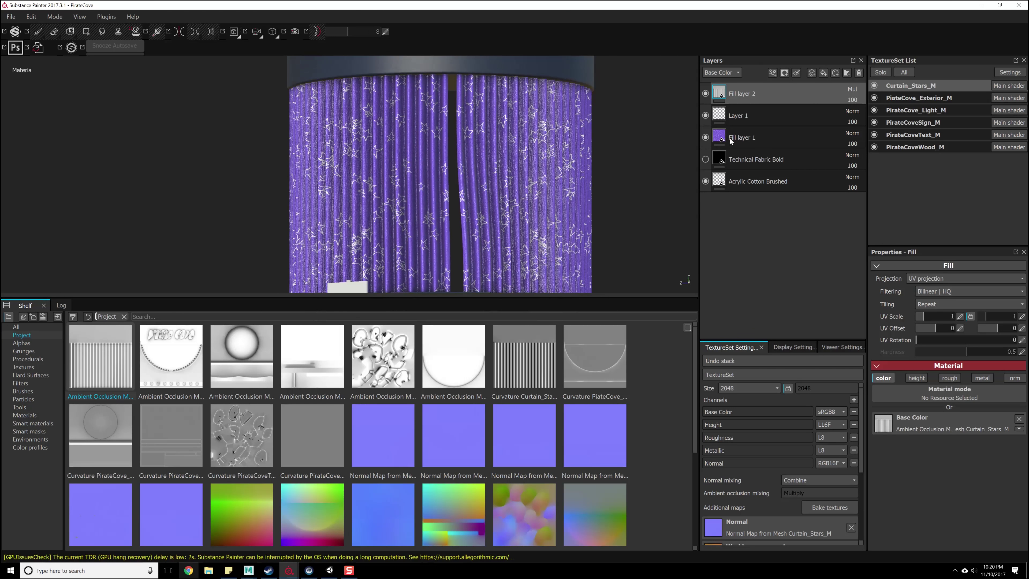
# Slightly raise the uniform roughness of Fill layer 1, which holds the star texture.
pyautogui.click(716, 138)
pyautogui.scroll(-1, 941, 465)
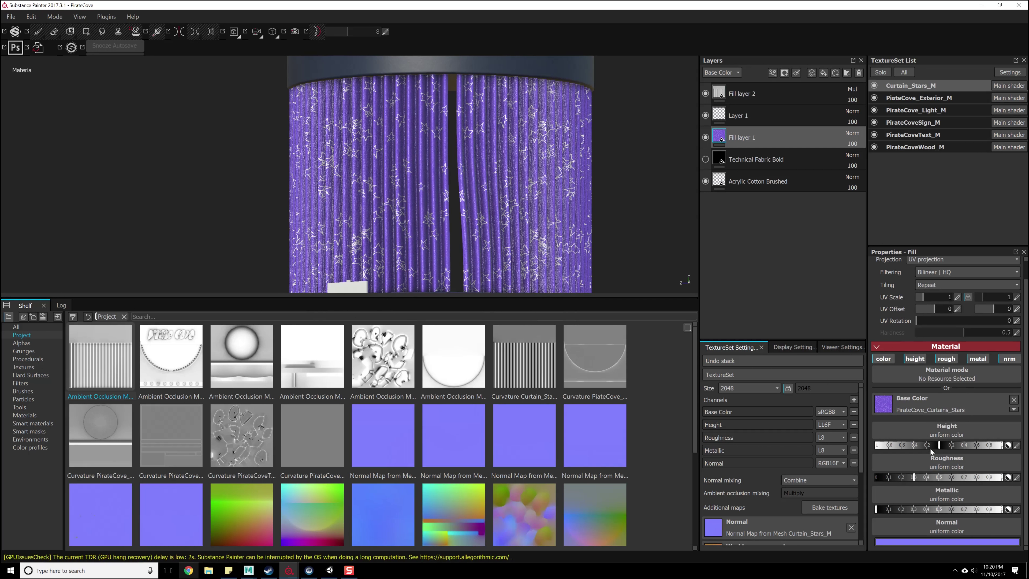
pyautogui.keyDown('alt'); pyautogui.moveTo(505, 192); pyautogui.dragTo(563, 300, button='right'); pyautogui.keyUp('alt')
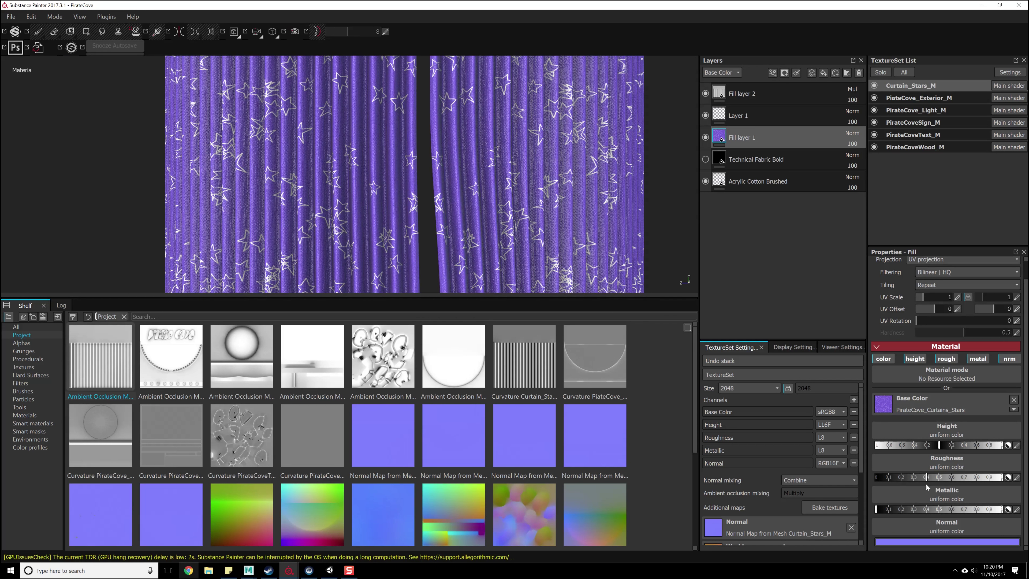
# Examine how the curtains look on the whole stage from closer and farther views.
pyautogui.keyDown('alt'); pyautogui.moveTo(569, 239); pyautogui.dragTo(519, 203, button='right'); pyautogui.keyUp('alt')
pyautogui.keyDown('alt'); pyautogui.moveTo(519, 203); pyautogui.dragTo(524, 159, button='middle'); pyautogui.keyUp('alt')
pyautogui.keyDown('alt'); pyautogui.moveTo(524, 159); pyautogui.dragTo(592, 237); pyautogui.keyUp('alt')
pyautogui.keyDown('alt'); pyautogui.moveTo(585, 225); pyautogui.dragTo(574, 180, button='right'); pyautogui.keyUp('alt')
pyautogui.keyDown('alt'); pyautogui.moveTo(574, 180); pyautogui.dragTo(542, 195); pyautogui.keyUp('alt')
pyautogui.keyDown('alt'); pyautogui.moveTo(541, 252); pyautogui.dragTo(545, 203, button='middle'); pyautogui.keyUp('alt')
pyautogui.keyDown('alt'); pyautogui.moveTo(568, 183); pyautogui.dragTo(603, 163, button='right'); pyautogui.keyUp('alt')
pyautogui.keyDown('alt'); pyautogui.moveTo(604, 162); pyautogui.dragTo(608, 168, button='middle'); pyautogui.keyUp('alt')
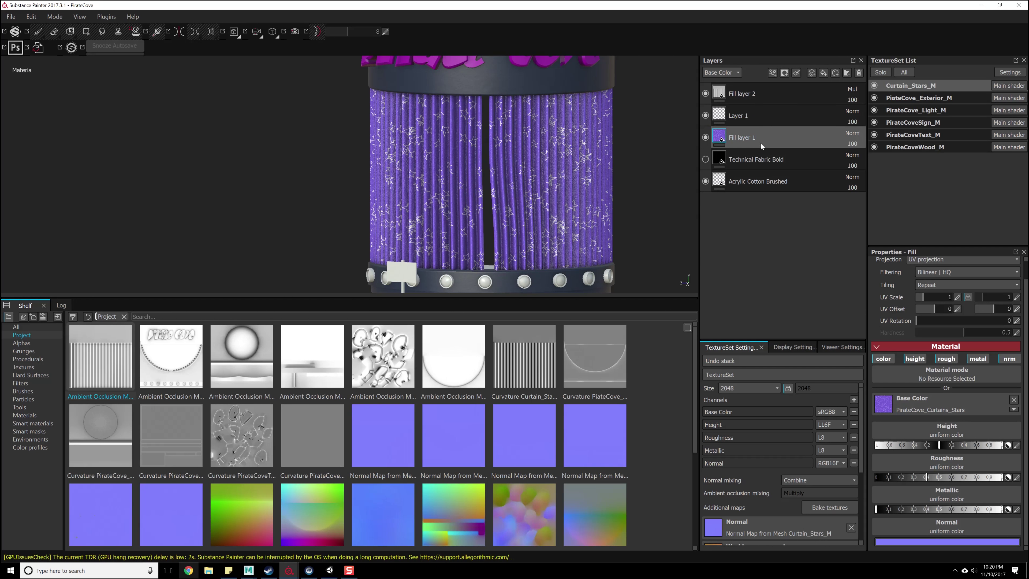
# Try the Sulphur Rock material as a layer above Fill layer 1, inspect its first color, and delete the layer.
pyautogui.click(24, 415)
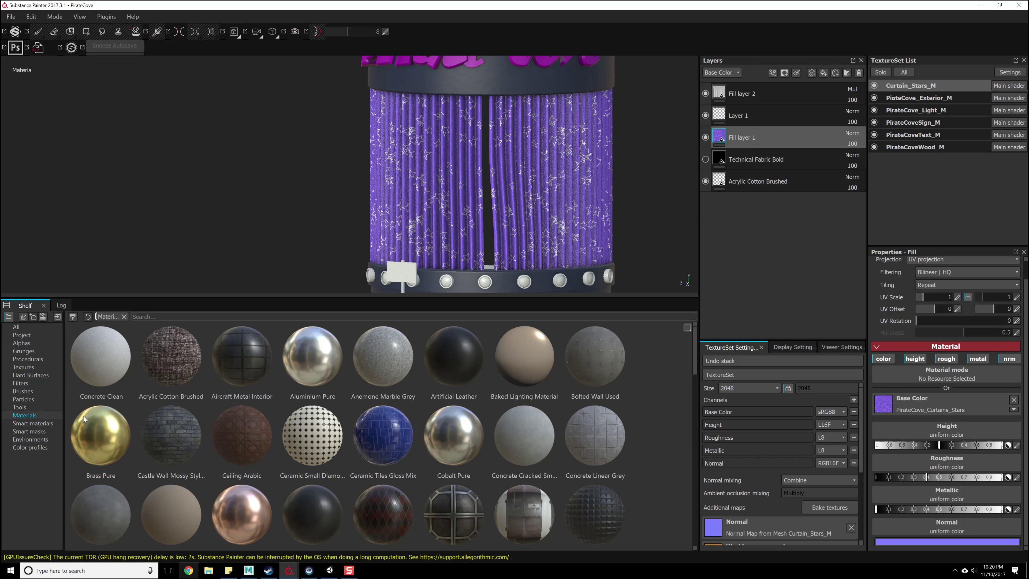
pyautogui.click(20, 407)
pyautogui.click(26, 415)
pyautogui.scroll(-5, 510, 411)
pyautogui.scroll(-5, 485, 383)
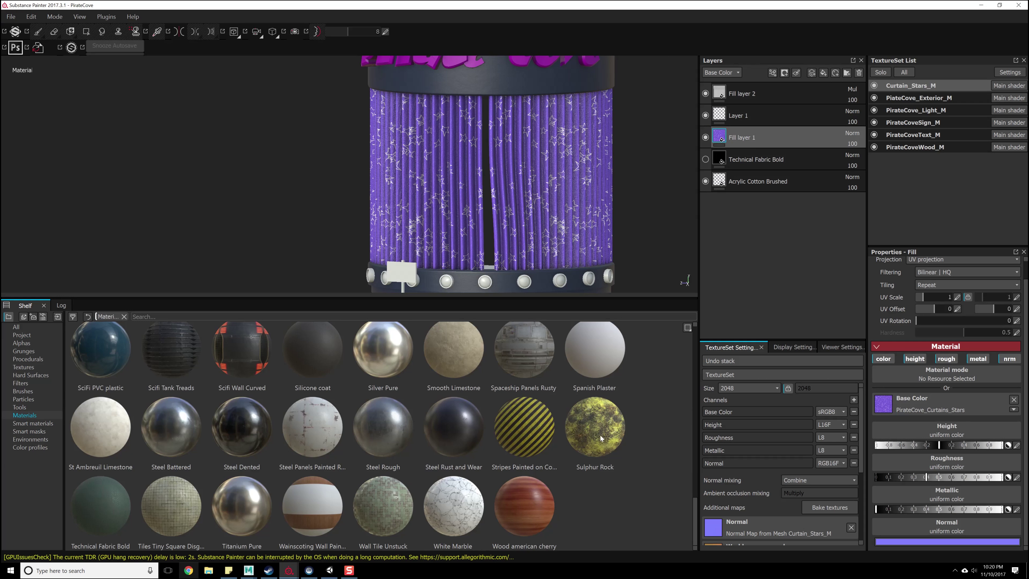
pyautogui.moveTo(601, 438); pyautogui.dragTo(780, 134)
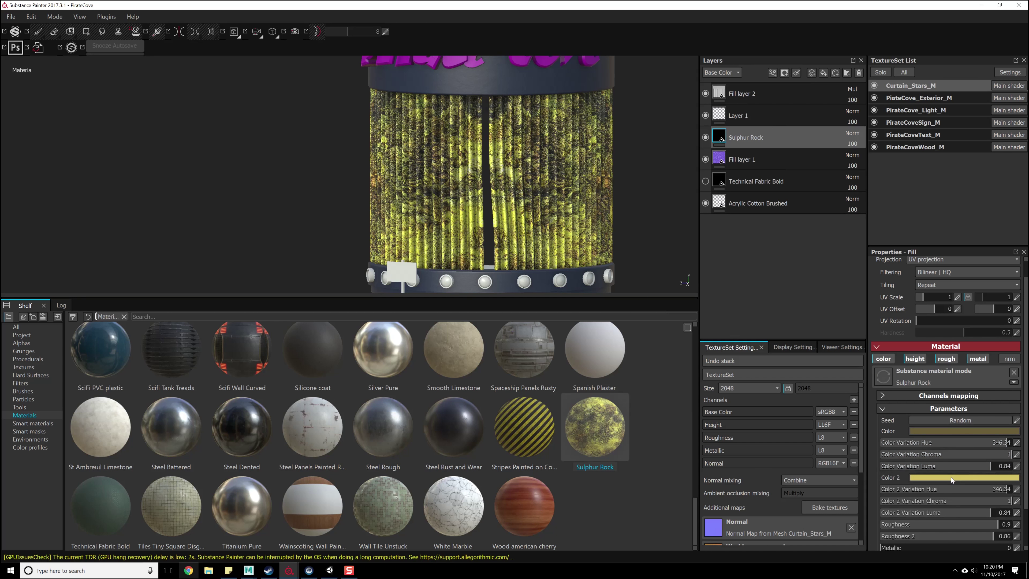
pyautogui.click(927, 430)
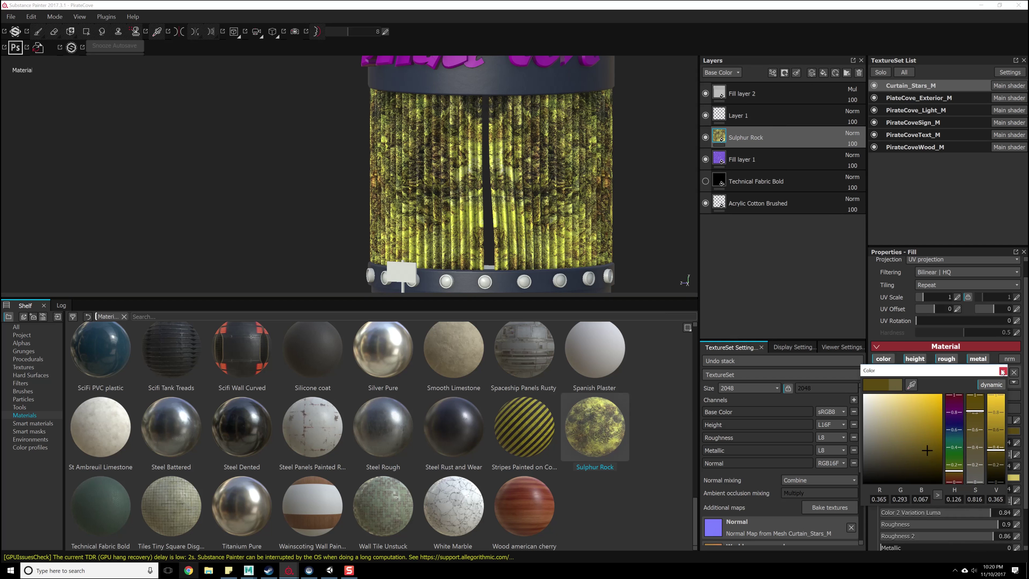
pyautogui.click(859, 73)
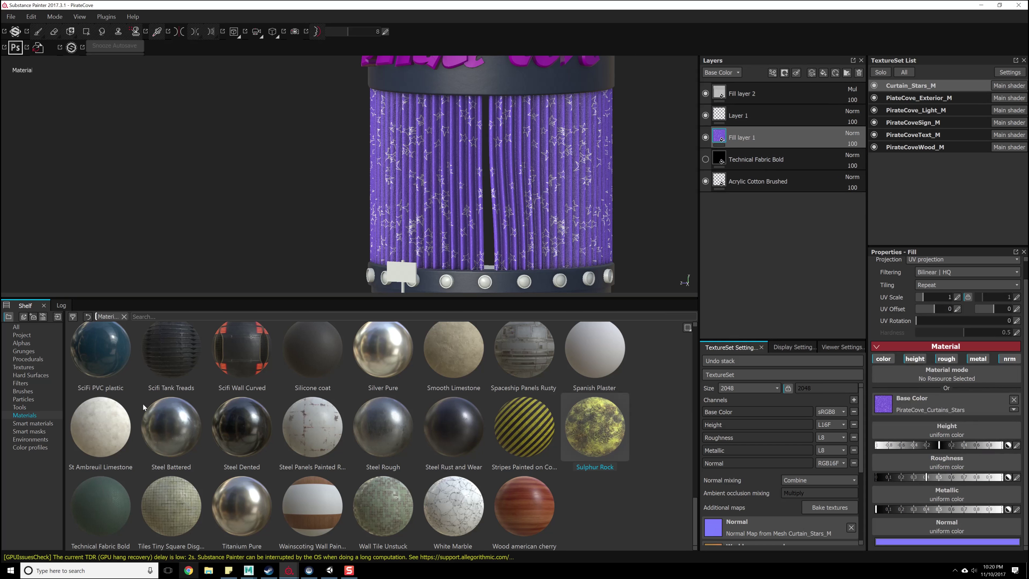
# Add the Rust Fine material as a new layer at the top of the curtain's layer stack.
pyautogui.scroll(3, 467, 451)
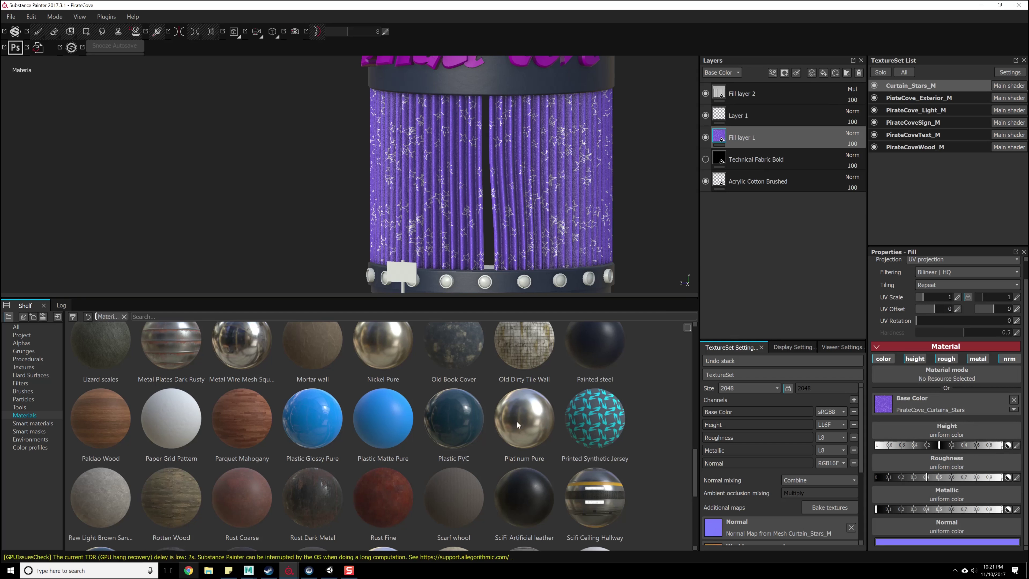
pyautogui.scroll(1, 700, 488)
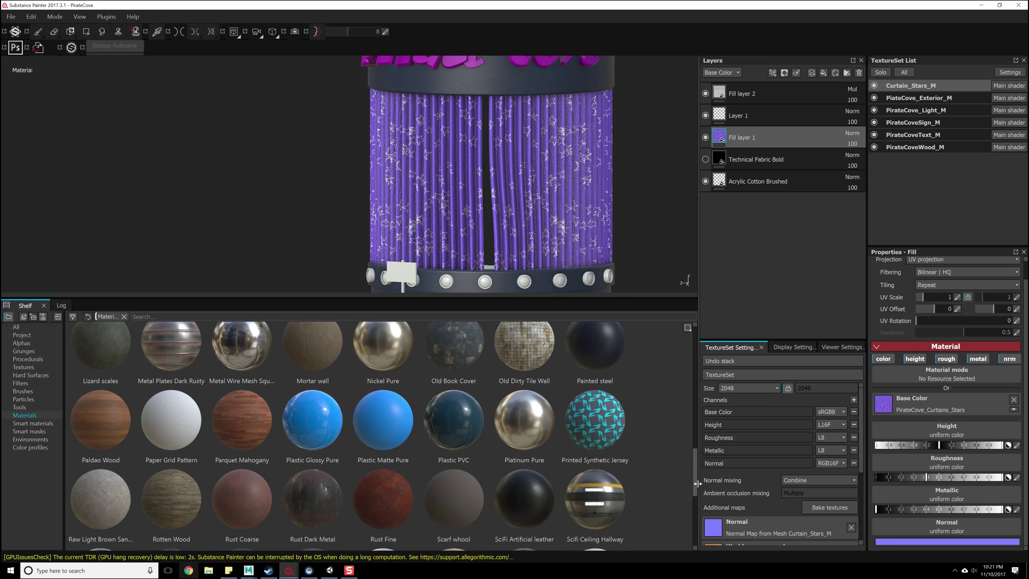
pyautogui.moveTo(697, 478)
pyautogui.mouseDown()
pyautogui.moveTo(710, 388)
pyautogui.moveTo(707, 496)
pyautogui.mouseUp()
pyautogui.moveTo(368, 489); pyautogui.dragTo(760, 85)
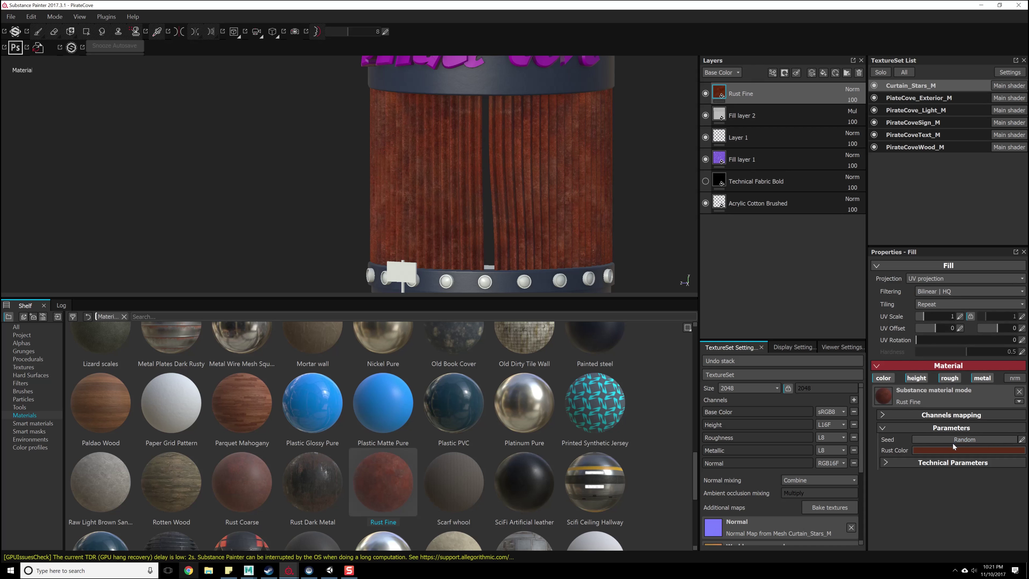
# Set the Rust Fine layer's Rust Color to a dark purple, about R 0.138, G 0.072, B 0.245.
pyautogui.click(951, 450)
pyautogui.moveTo(959, 433)
pyautogui.mouseDown()
pyautogui.moveTo(911, 479)
pyautogui.moveTo(918, 474)
pyautogui.mouseUp()
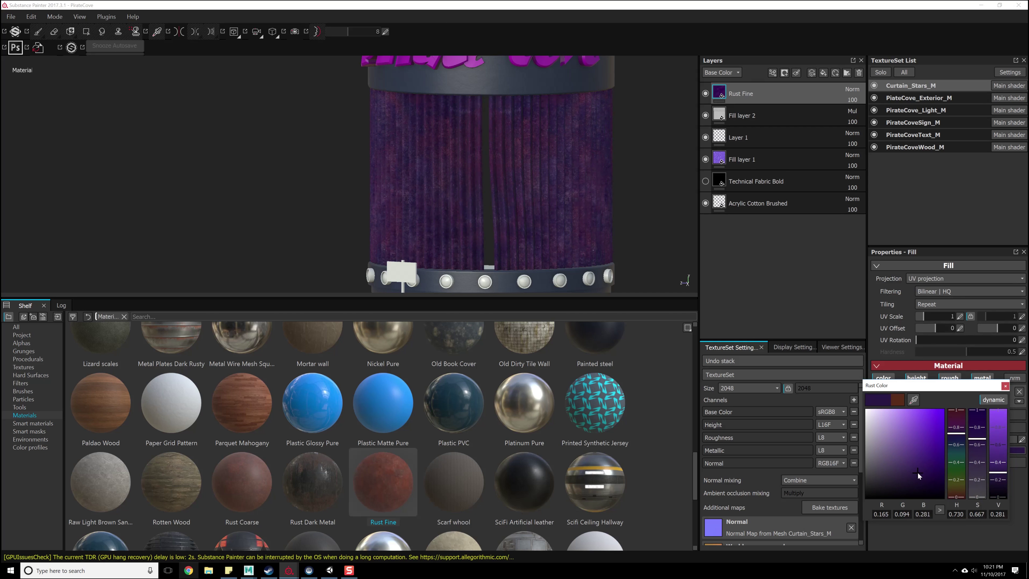
pyautogui.moveTo(990, 468); pyautogui.dragTo(997, 473)
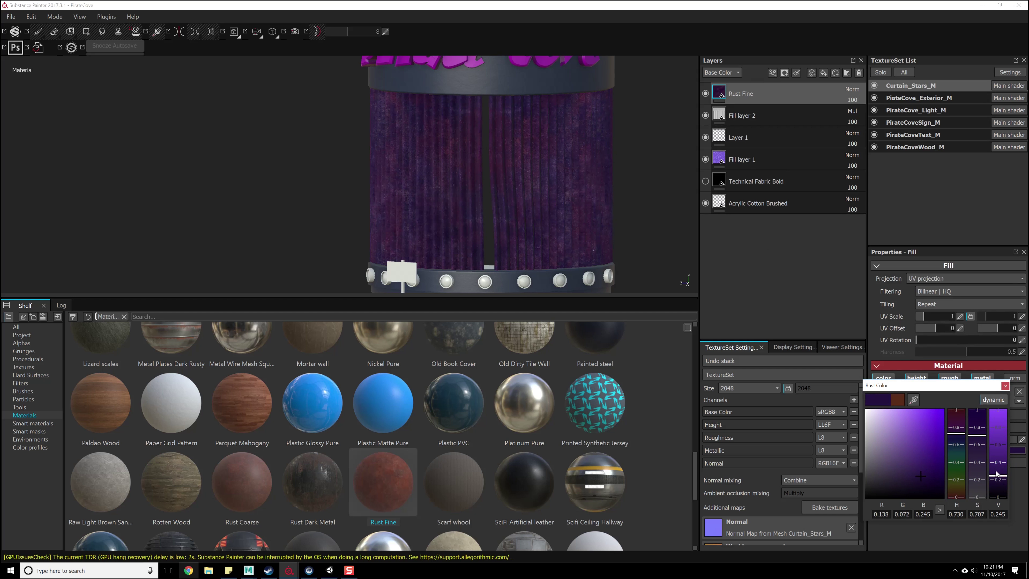
pyautogui.click(1006, 385)
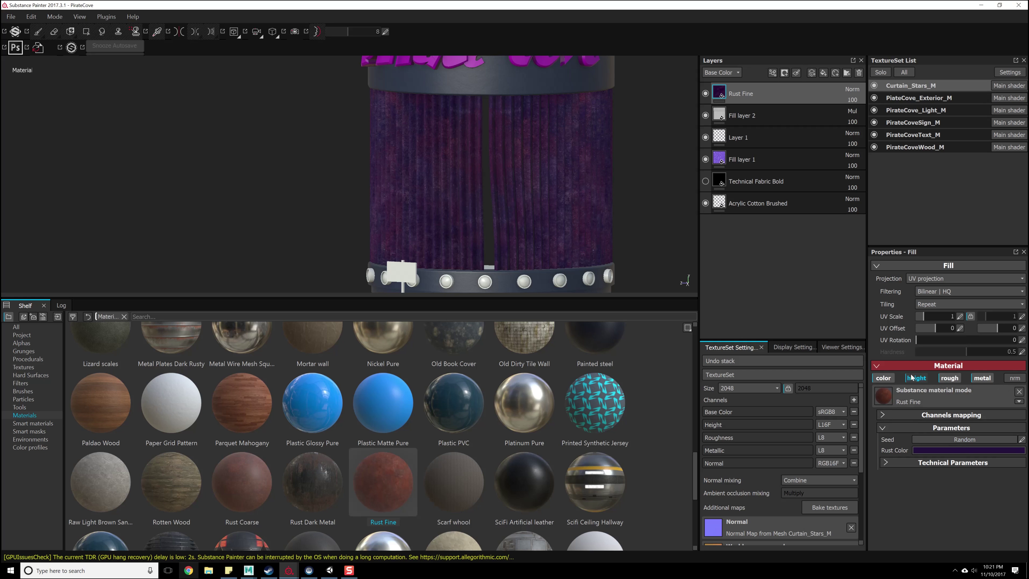
# Expand the Rust Fine layer's technical parameters and channel mapping, and set Rust Color to a richer purple, about R 0.159, G 0.050, B 0.335.
pyautogui.click(897, 466)
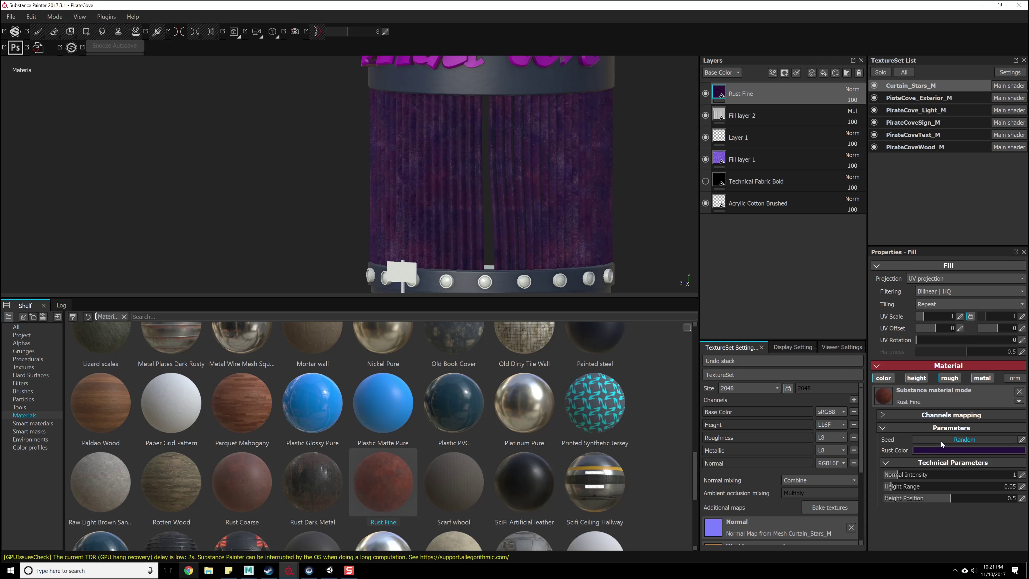
pyautogui.click(951, 415)
pyautogui.scroll(-1, 955, 434)
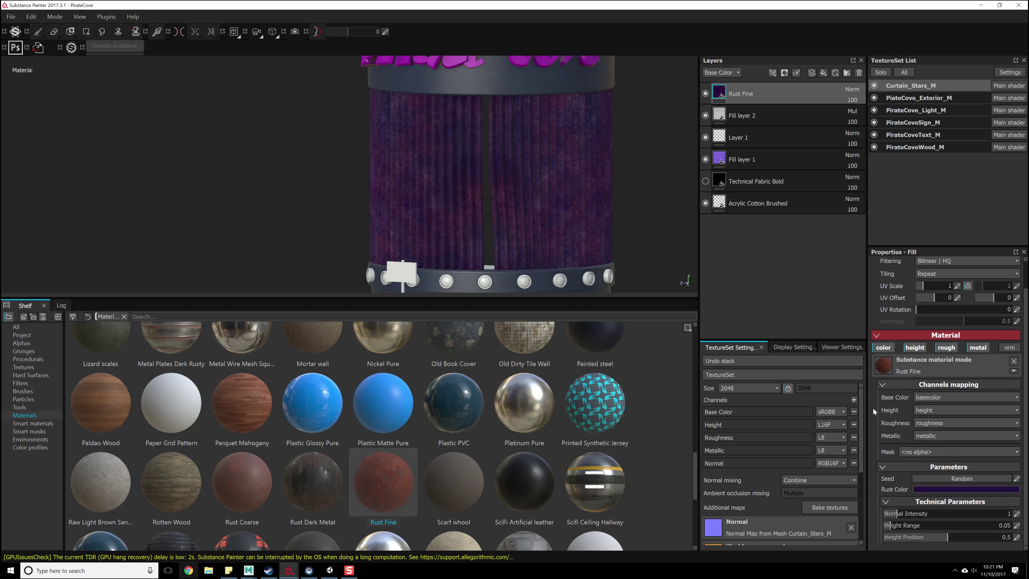
pyautogui.click(928, 490)
pyautogui.moveTo(921, 482)
pyautogui.mouseDown()
pyautogui.moveTo(913, 480)
pyautogui.moveTo(931, 467)
pyautogui.mouseUp()
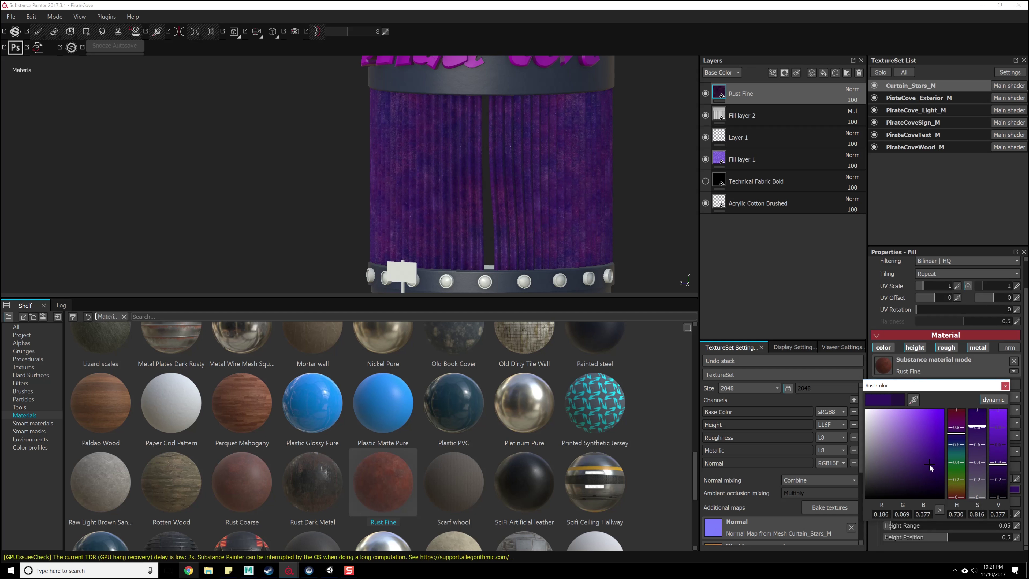
pyautogui.click(1005, 385)
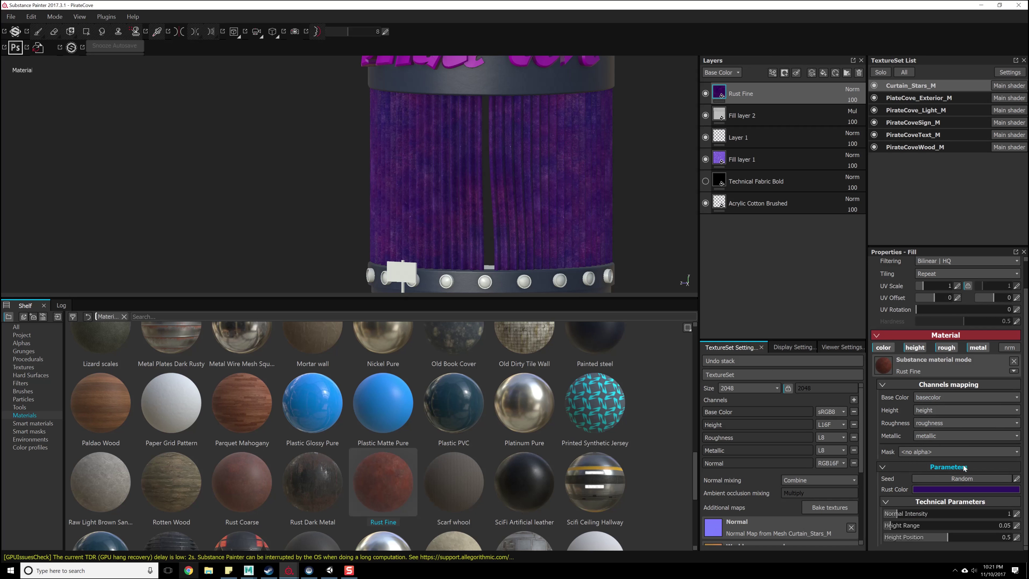
pyautogui.click(956, 488)
pyautogui.click(931, 469)
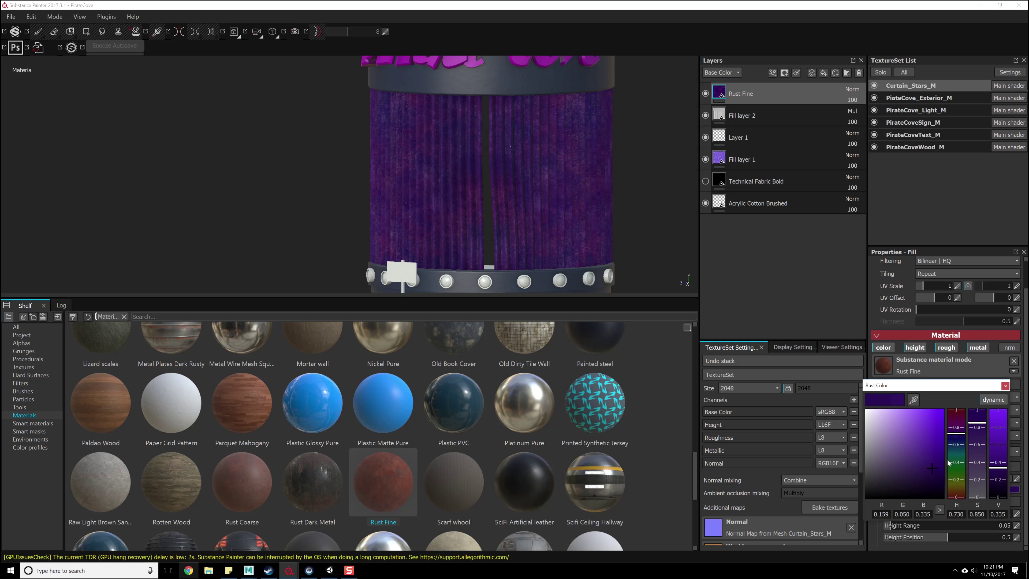
pyautogui.click(1005, 385)
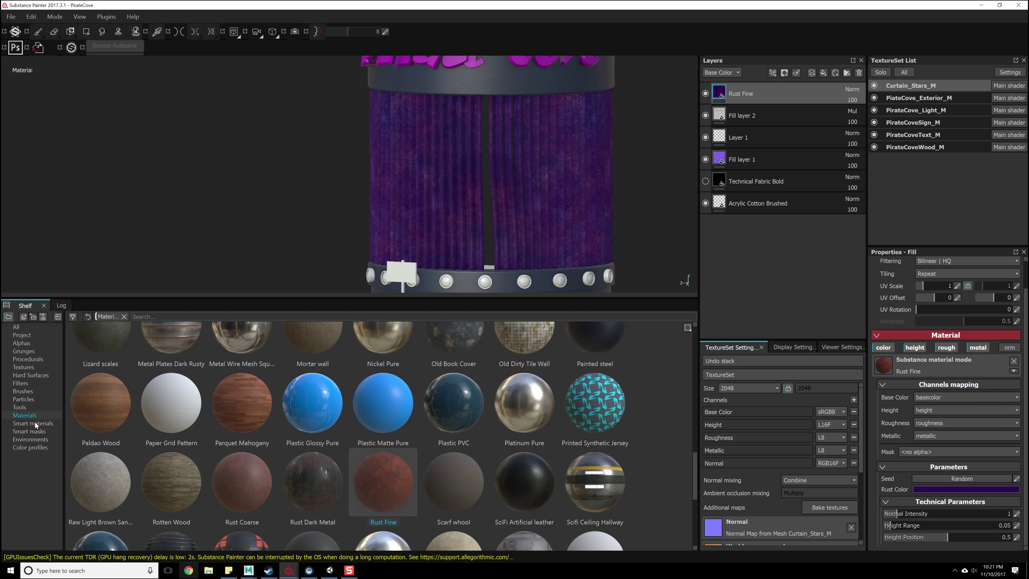
# Apply the Ground Dirt smart mask to the Rust Fine layer and check it on the curtains.
pyautogui.click(32, 431)
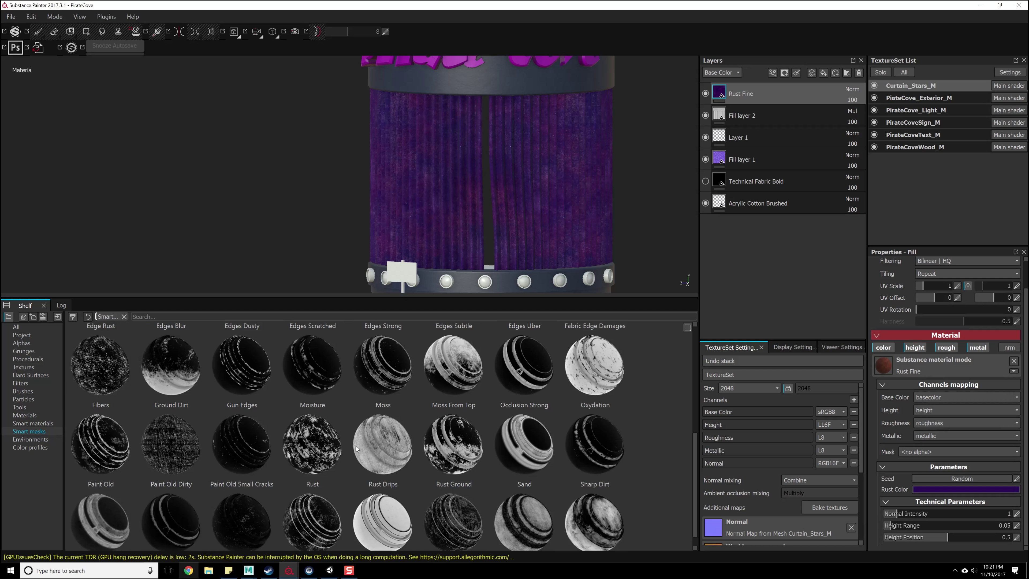
pyautogui.moveTo(169, 387); pyautogui.dragTo(773, 102)
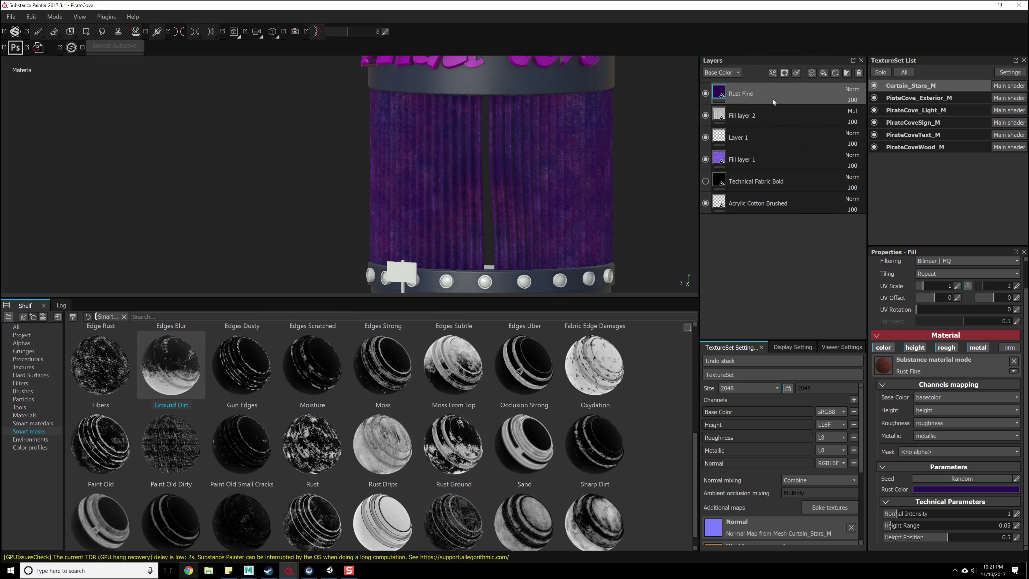
pyautogui.keyDown('alt'); pyautogui.moveTo(577, 221); pyautogui.dragTo(556, 194, button='middle'); pyautogui.keyUp('alt')
pyautogui.keyDown('alt'); pyautogui.moveTo(556, 193); pyautogui.dragTo(584, 325, button='right'); pyautogui.keyUp('alt')
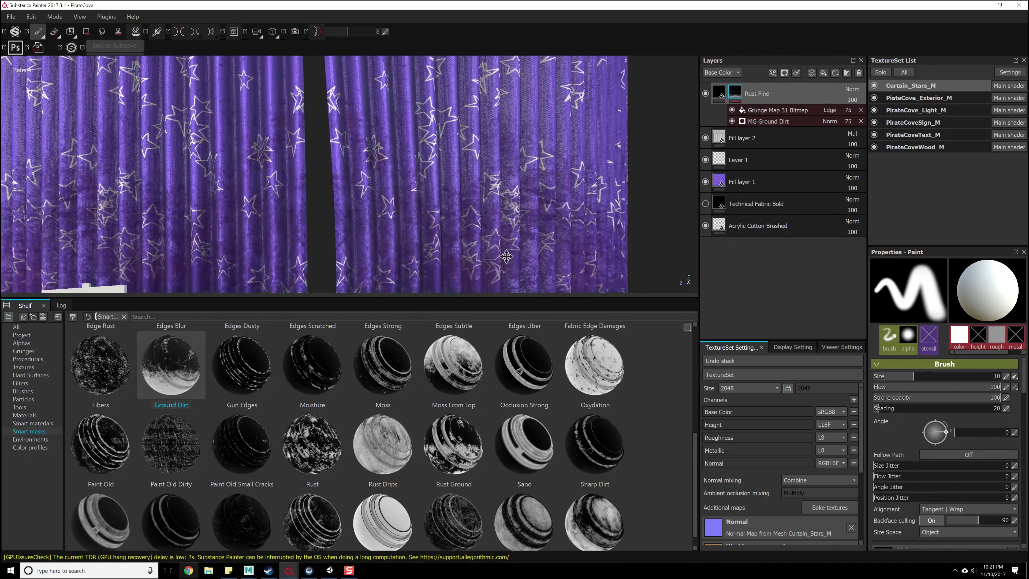
pyautogui.keyDown('alt'); pyautogui.moveTo(430, 265); pyautogui.dragTo(499, 260, button='middle'); pyautogui.keyUp('alt')
pyautogui.keyDown('alt'); pyautogui.moveTo(624, 209); pyautogui.dragTo(519, 203); pyautogui.keyUp('alt')
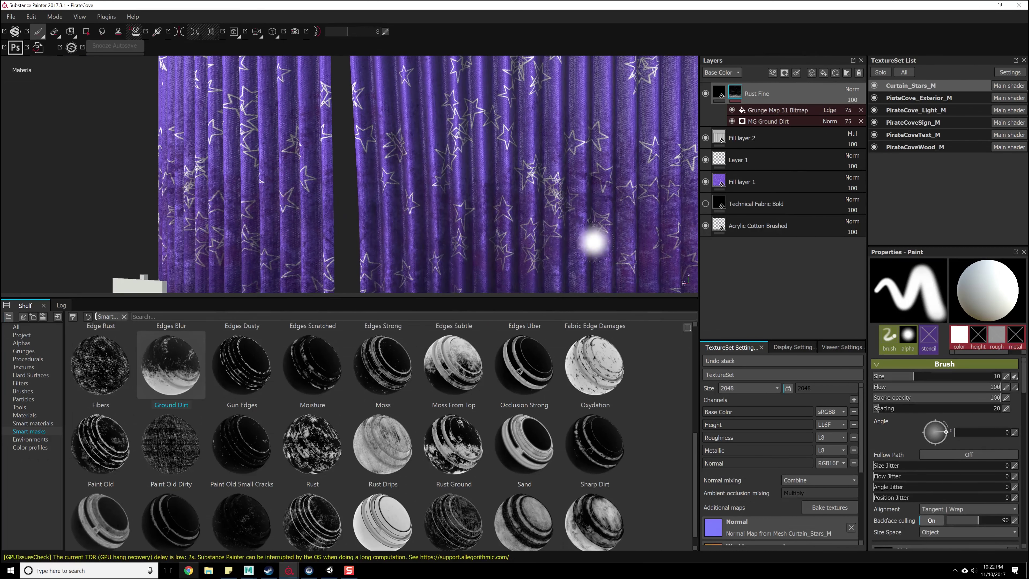
pyautogui.keyDown('alt'); pyautogui.moveTo(422, 254); pyautogui.dragTo(467, 250); pyautogui.keyUp('alt')
pyautogui.keyDown('alt'); pyautogui.moveTo(467, 251); pyautogui.dragTo(454, 223, button='right'); pyautogui.keyUp('alt')
pyautogui.keyDown('alt'); pyautogui.moveTo(454, 222); pyautogui.dragTo(482, 230, button='middle'); pyautogui.keyUp('alt')
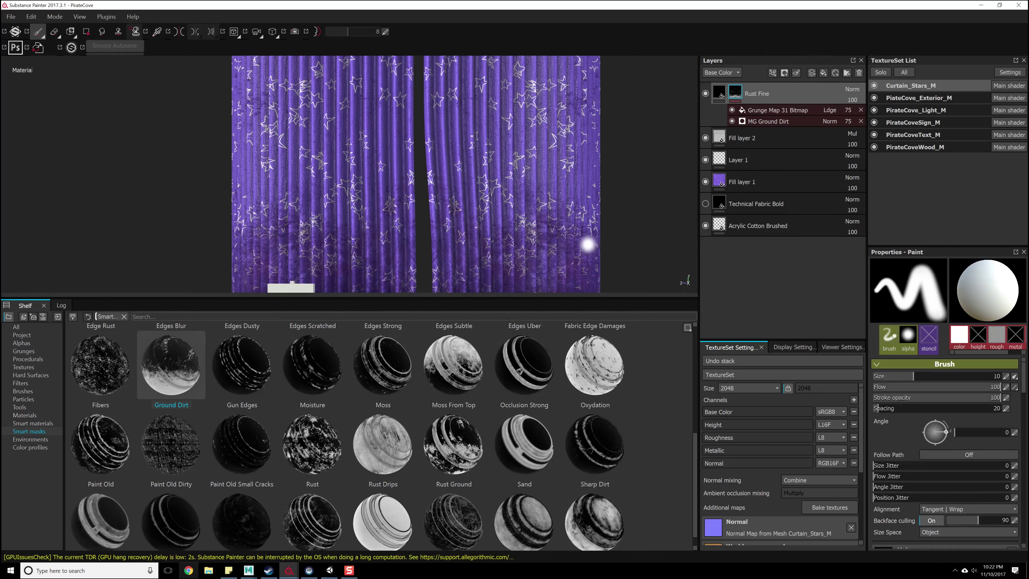
# Switch to the PirateCoveWood_M texture set and add the Wood american cherry material beneath Layer 1.
pyautogui.keyDown('alt'); pyautogui.moveTo(589, 244); pyautogui.dragTo(577, 308, button='middle'); pyautogui.keyUp('alt')
pyautogui.keyDown('alt'); pyautogui.moveTo(577, 308); pyautogui.dragTo(554, 176, button='right'); pyautogui.keyUp('alt')
pyautogui.keyDown('alt'); pyautogui.moveTo(554, 177); pyautogui.dragTo(531, 193); pyautogui.keyUp('alt')
pyautogui.scroll(3, 527, 194)
pyautogui.keyDown('alt'); pyautogui.moveTo(518, 195); pyautogui.dragTo(529, 137, button='middle'); pyautogui.keyUp('alt')
pyautogui.moveTo(529, 137)
pyautogui.keyDown('alt'); pyautogui.mouseDown()
pyautogui.moveTo(616, 177)
pyautogui.moveTo(452, 207)
pyautogui.moveTo(595, 196)
pyautogui.moveTo(587, 190)
pyautogui.mouseUp(); pyautogui.keyUp('alt')
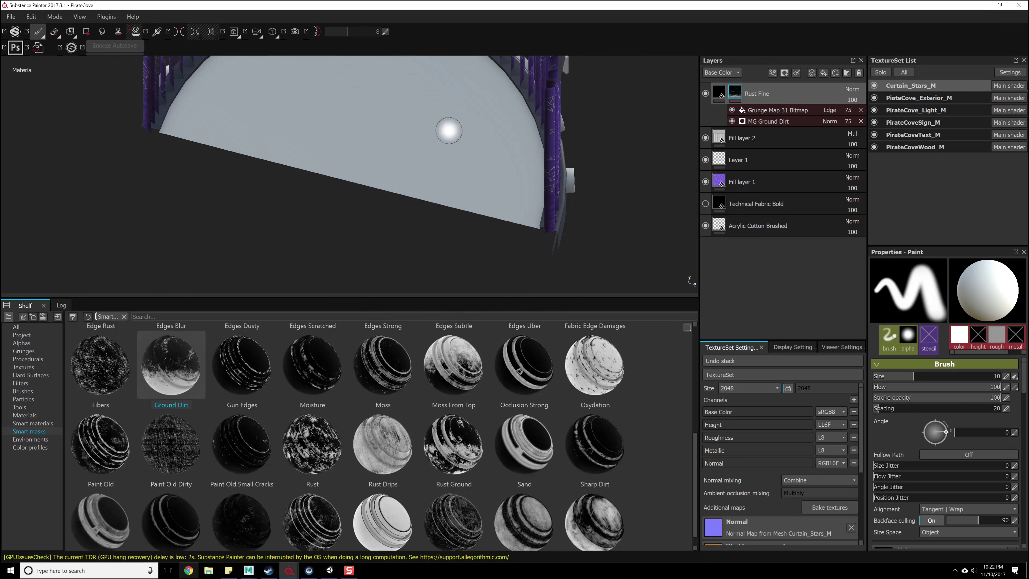
pyautogui.click(927, 147)
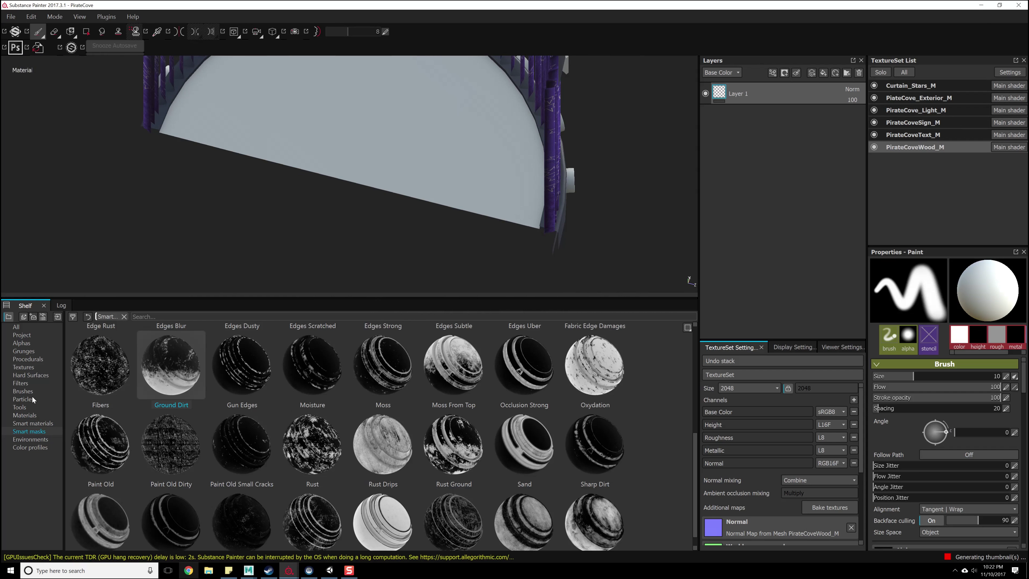
pyautogui.click(25, 415)
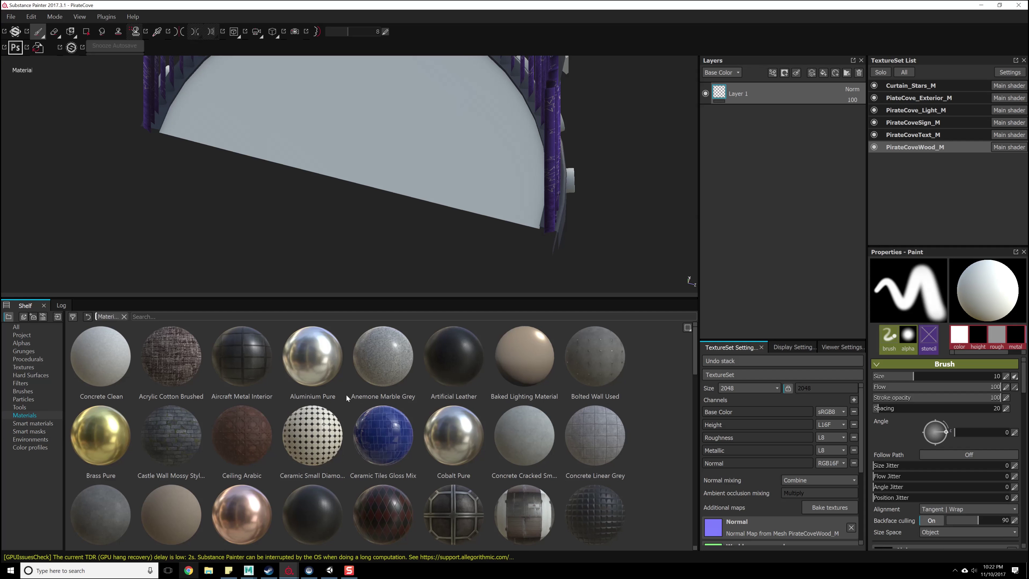
pyautogui.scroll(-3, 582, 412)
pyautogui.moveTo(691, 387); pyautogui.dragTo(694, 517)
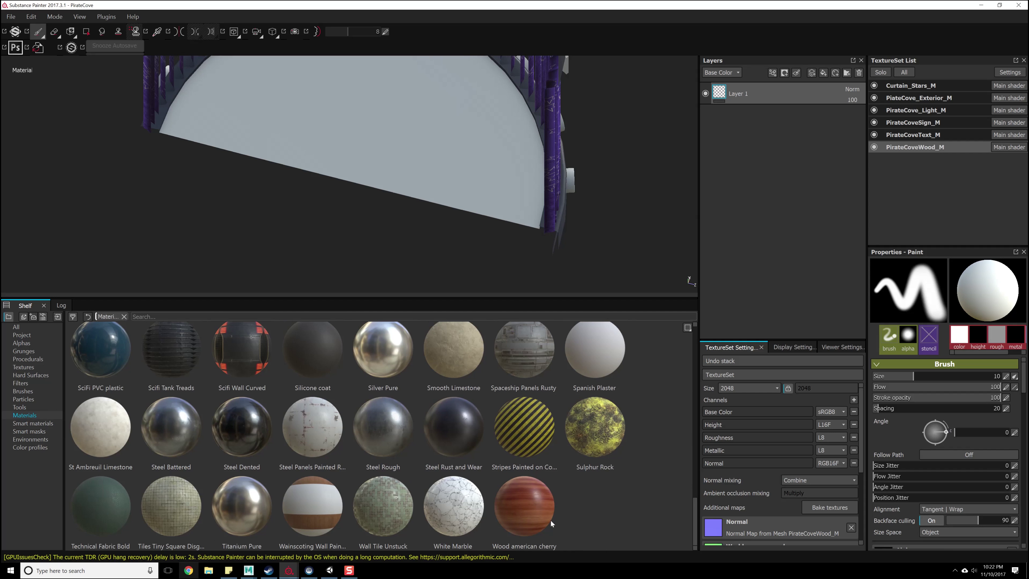
pyautogui.moveTo(524, 522); pyautogui.dragTo(794, 203)
# Set the UV scale of the Wood american cherry layer to 4.
pyautogui.keyDown('alt'); pyautogui.moveTo(431, 173); pyautogui.dragTo(408, 236); pyautogui.keyUp('alt')
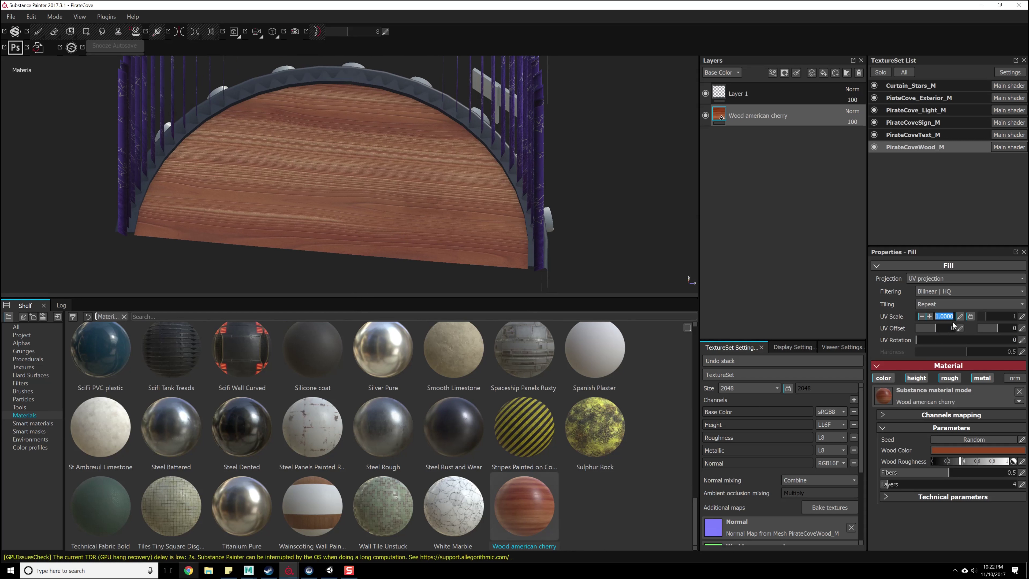
pyautogui.write('4')
pyautogui.press('Return')
pyautogui.keyDown('alt'); pyautogui.moveTo(274, 154); pyautogui.dragTo(318, 123); pyautogui.keyUp('alt')
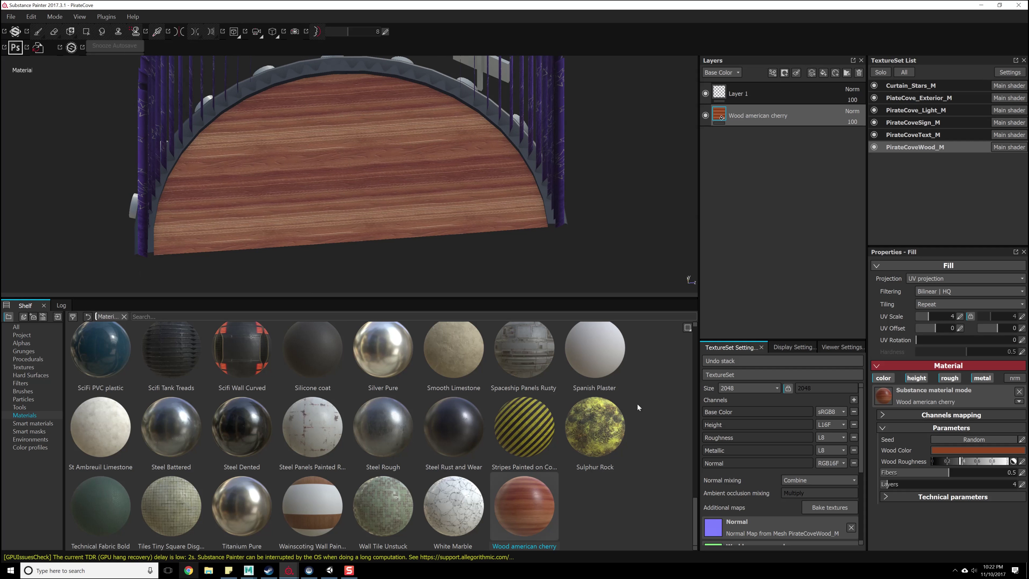
# Add the Parquet Mahogany material above the Wood american cherry layer and hide the cherry layer.
pyautogui.moveTo(695, 520); pyautogui.dragTo(696, 453)
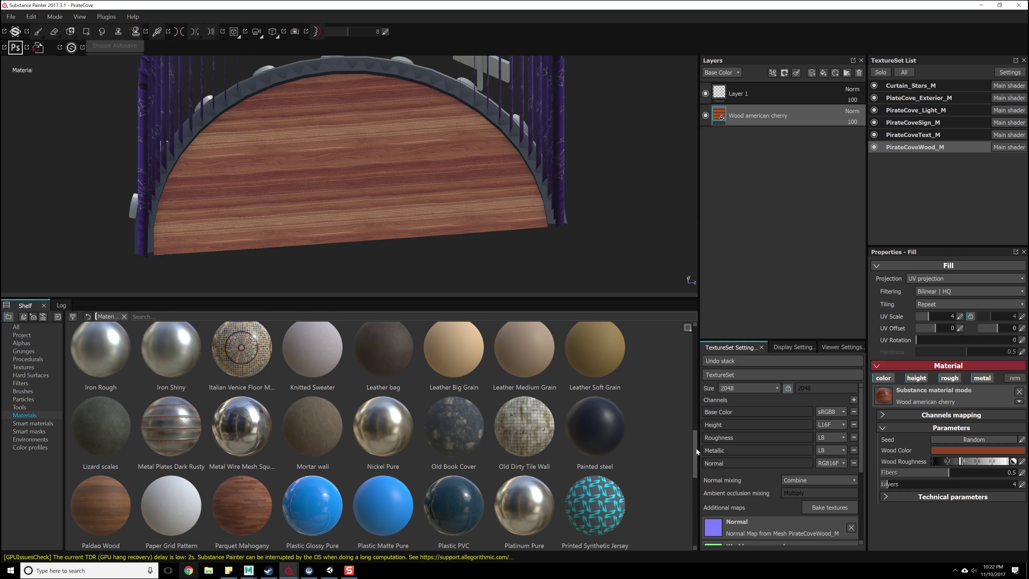
pyautogui.moveTo(251, 520); pyautogui.dragTo(786, 99)
pyautogui.click(705, 137)
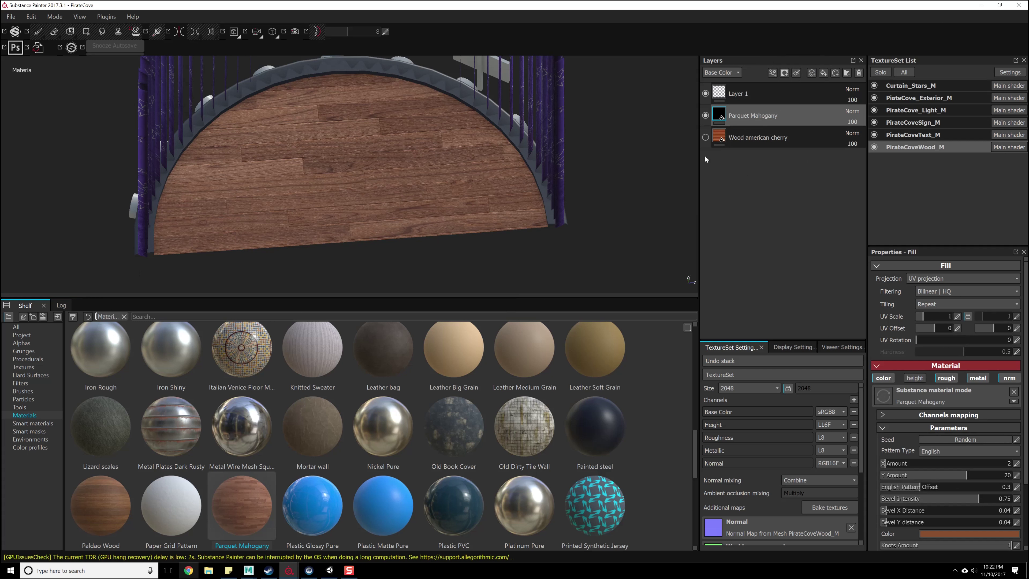
# Set the UV scale of the Parquet Mahogany layer to 2.
pyautogui.keyDown('alt'); pyautogui.moveTo(284, 259); pyautogui.dragTo(609, 188); pyautogui.keyUp('alt')
pyautogui.click(957, 316)
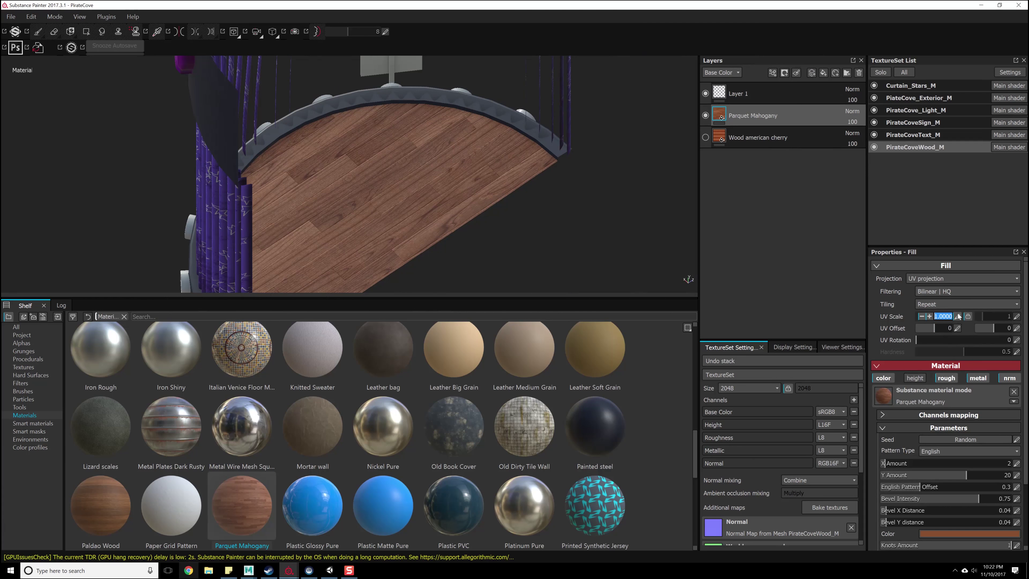
pyautogui.write('2')
pyautogui.press('Return')
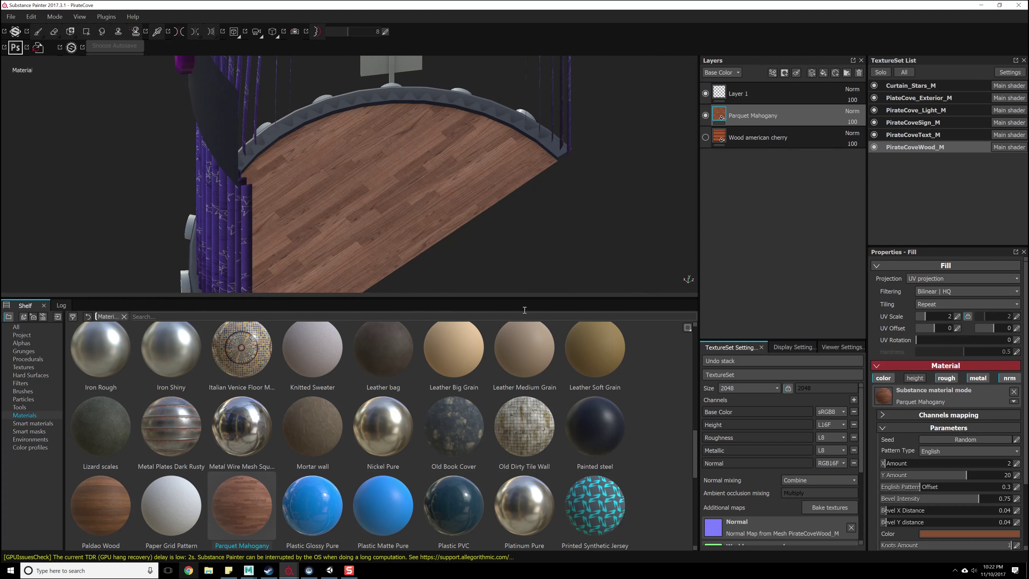
# Set the UV scale of the Parquet Mahogany layer to 3.
pyautogui.click(957, 316)
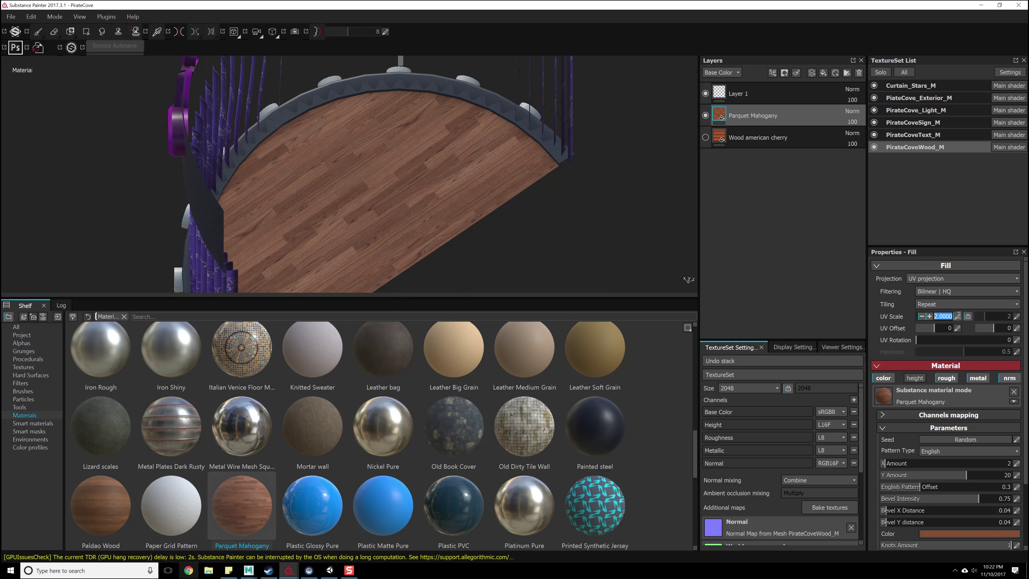
pyautogui.write('3')
pyautogui.press('Return')
pyautogui.keyDown('alt'); pyautogui.moveTo(383, 219); pyautogui.dragTo(355, 184); pyautogui.keyUp('alt')
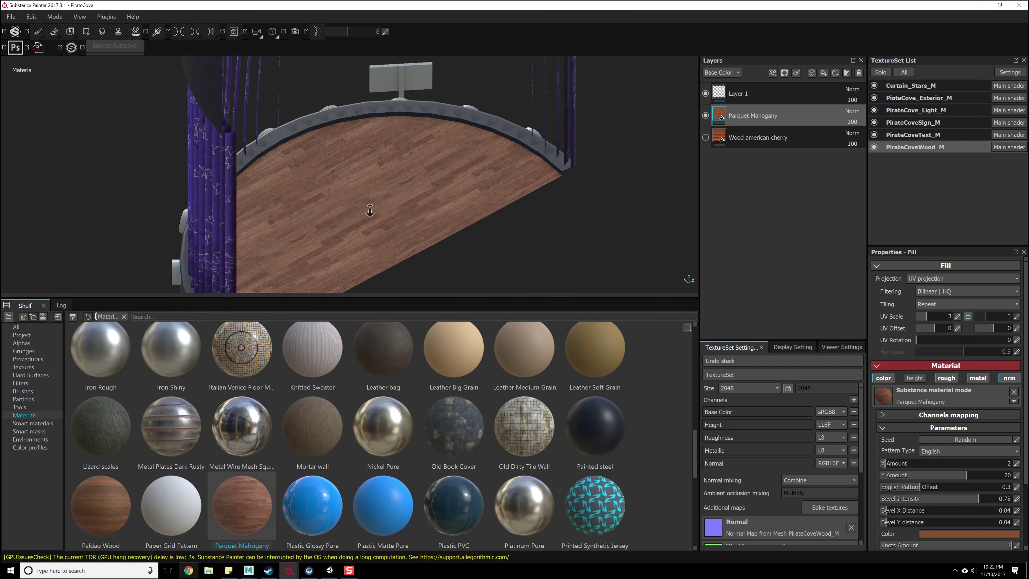
# Enable the height channel of the Parquet Mahogany layer and check the floor planks up close.
pyautogui.keyDown('alt'); pyautogui.moveTo(354, 184); pyautogui.dragTo(381, 202, button='right'); pyautogui.keyUp('alt')
pyautogui.keyDown('alt'); pyautogui.moveTo(381, 202); pyautogui.dragTo(331, 220); pyautogui.keyUp('alt')
pyautogui.keyDown('alt'); pyautogui.moveTo(330, 220); pyautogui.dragTo(132, 171, button='middle'); pyautogui.keyUp('alt')
pyautogui.keyDown('alt'); pyautogui.moveTo(559, 202); pyautogui.dragTo(331, 205, button='middle'); pyautogui.keyUp('alt')
pyautogui.keyDown('alt'); pyautogui.moveTo(331, 205); pyautogui.dragTo(518, 269); pyautogui.keyUp('alt')
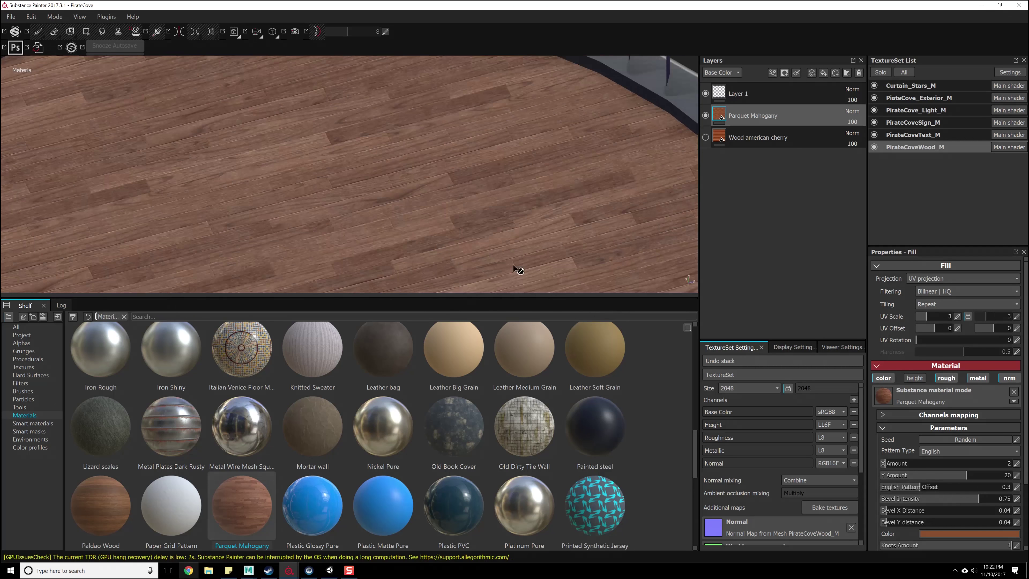
pyautogui.click(911, 378)
pyautogui.keyDown('alt'); pyautogui.moveTo(439, 223); pyautogui.dragTo(526, 227, button='middle'); pyautogui.keyUp('alt')
pyautogui.keyDown('alt'); pyautogui.moveTo(526, 227); pyautogui.dragTo(430, 198, button='right'); pyautogui.keyUp('alt')
pyautogui.keyDown('alt'); pyautogui.moveTo(430, 197); pyautogui.dragTo(432, 179); pyautogui.keyUp('alt')
# Lower the Height Position of the Parquet Mahogany layer to 0.19 in its technical parameters.
pyautogui.scroll(-3, 963, 462)
pyautogui.scroll(-1, 962, 462)
pyautogui.click(929, 541)
pyautogui.scroll(-2, 952, 511)
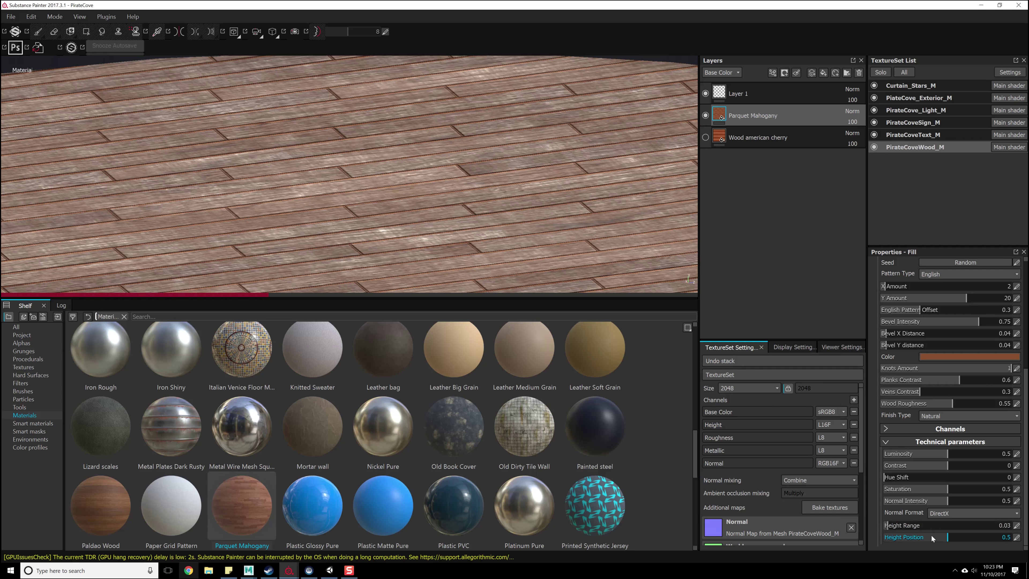
pyautogui.moveTo(945, 541); pyautogui.dragTo(923, 539)
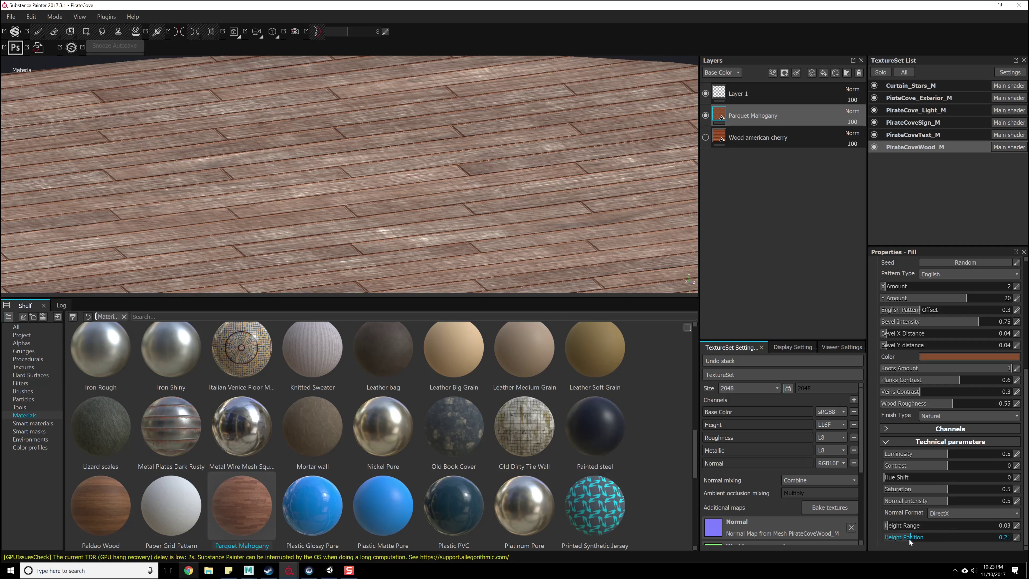
pyautogui.keyDown('alt'); pyautogui.moveTo(415, 246); pyautogui.dragTo(771, 236); pyautogui.keyUp('alt')
pyautogui.keyDown('alt'); pyautogui.moveTo(576, 194); pyautogui.dragTo(559, 113, button='right'); pyautogui.keyUp('alt')
pyautogui.keyDown('alt'); pyautogui.moveTo(558, 114); pyautogui.dragTo(501, 161); pyautogui.keyUp('alt')
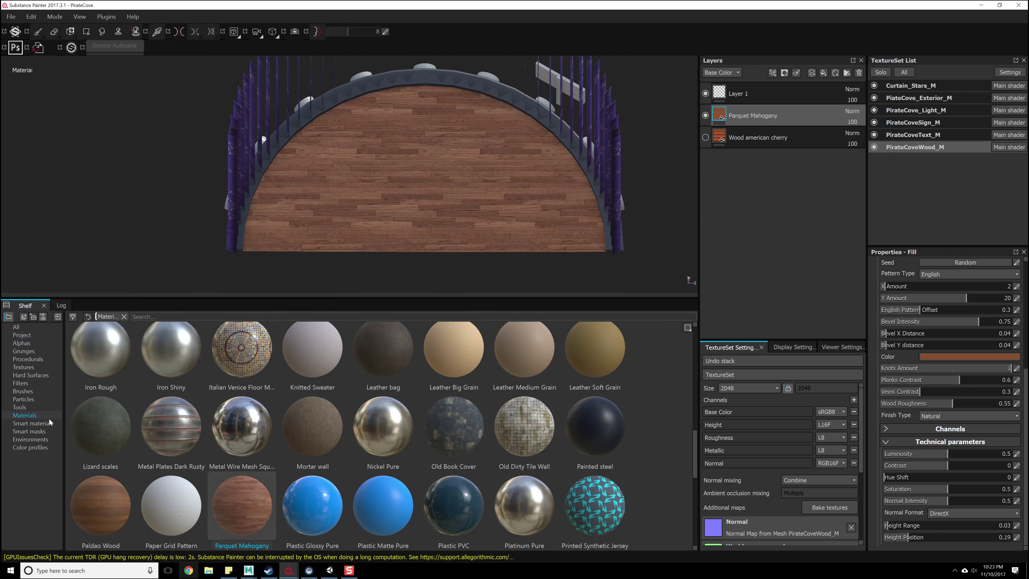
# Add a fill layer above Parquet Mahogany and disable its rough, metal, nrm and height channels, leaving only color.
pyautogui.click(824, 73)
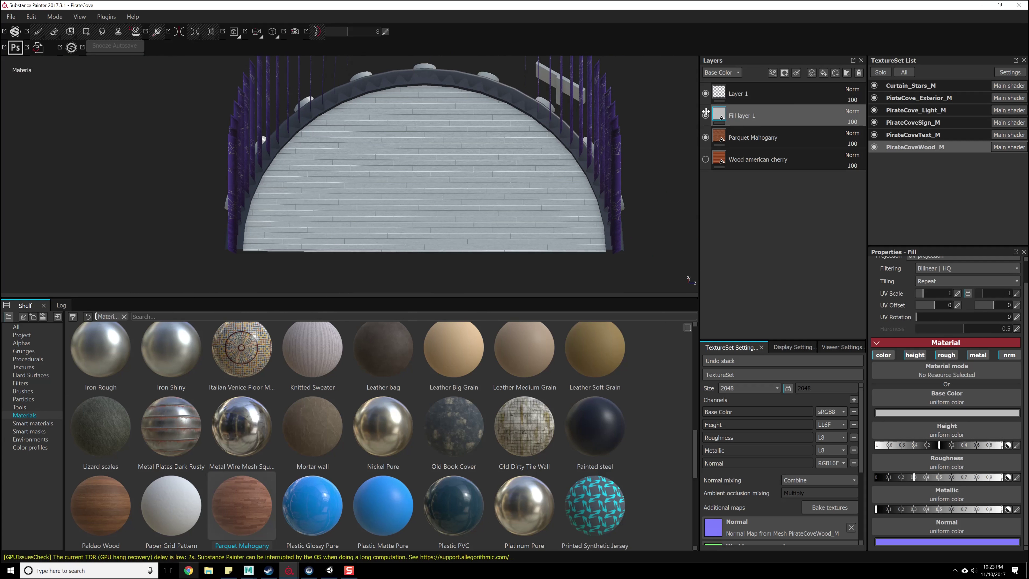
pyautogui.click(946, 355)
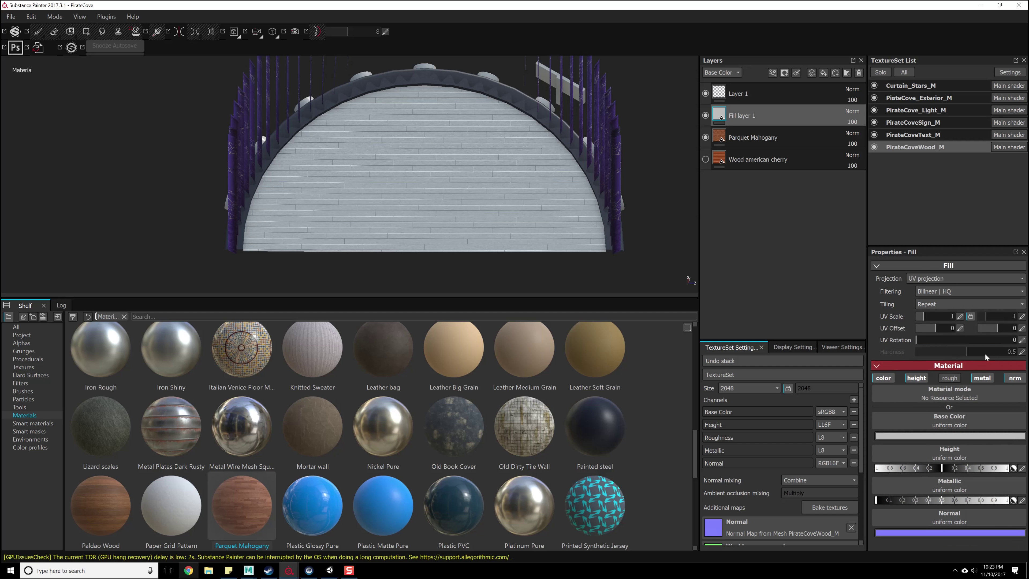
pyautogui.click(983, 378)
pyautogui.click(1015, 378)
pyautogui.click(916, 378)
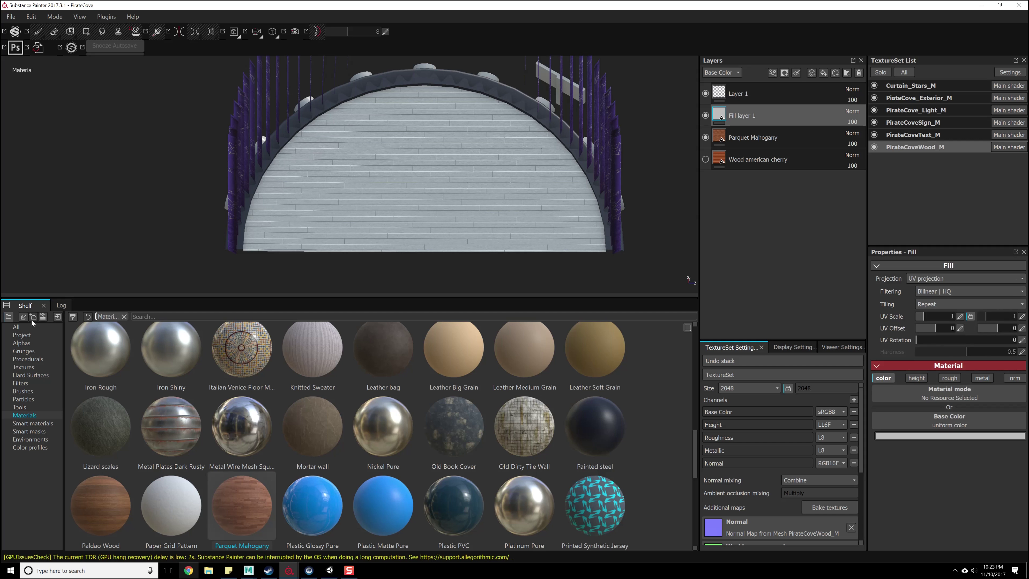
# Assign the PirateCoveWood_M ambient occlusion map from the project resources as the base color of Fill layer 1.
pyautogui.click(22, 335)
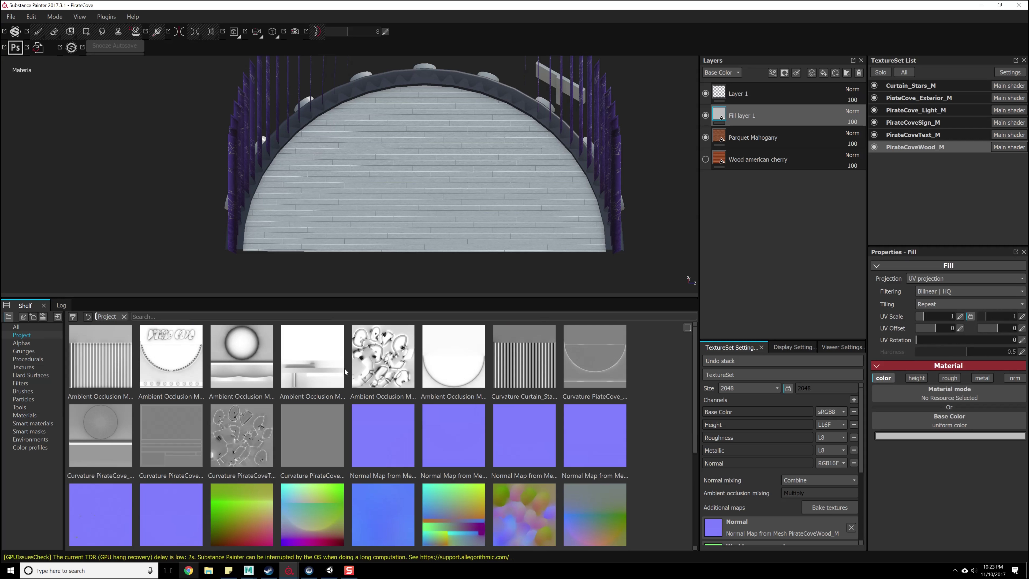
pyautogui.moveTo(466, 371); pyautogui.dragTo(959, 398)
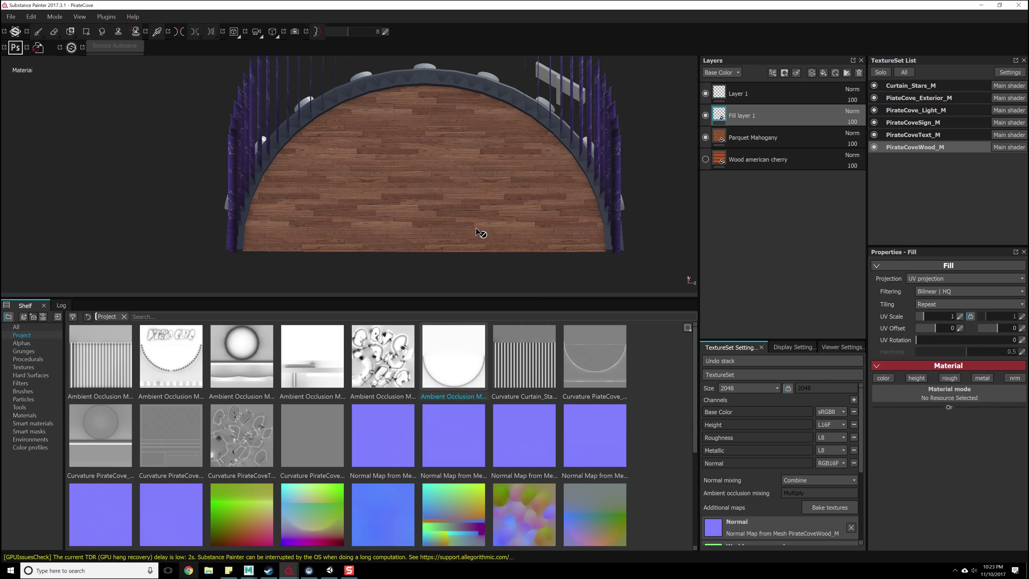
pyautogui.scroll(2, 482, 230)
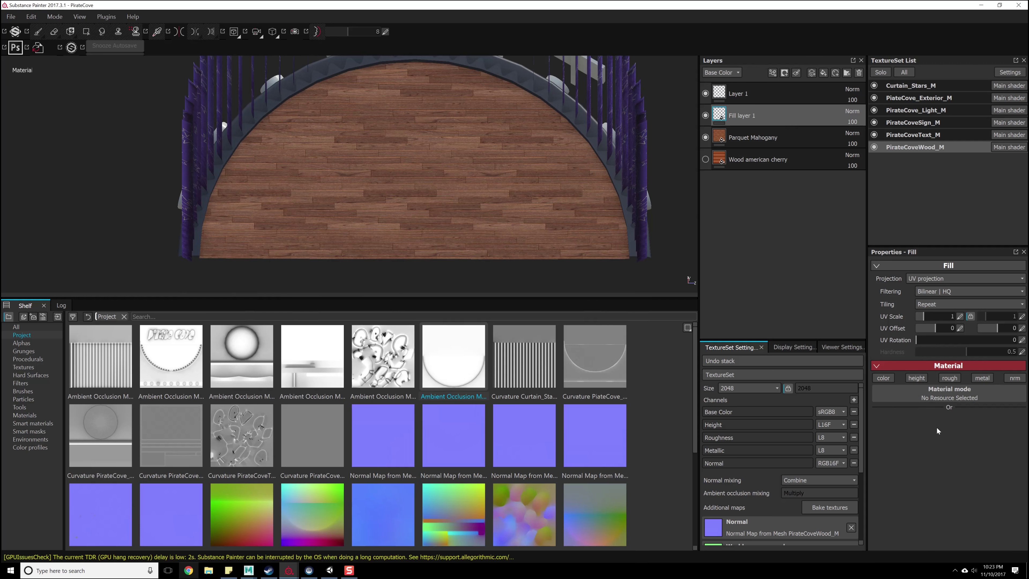
pyautogui.click(742, 94)
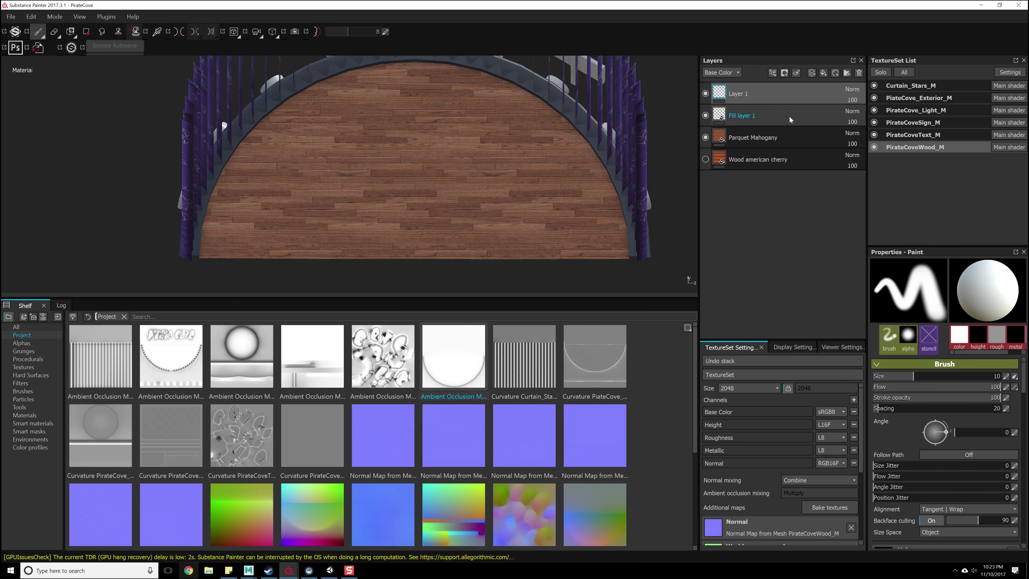
pyautogui.click(793, 119)
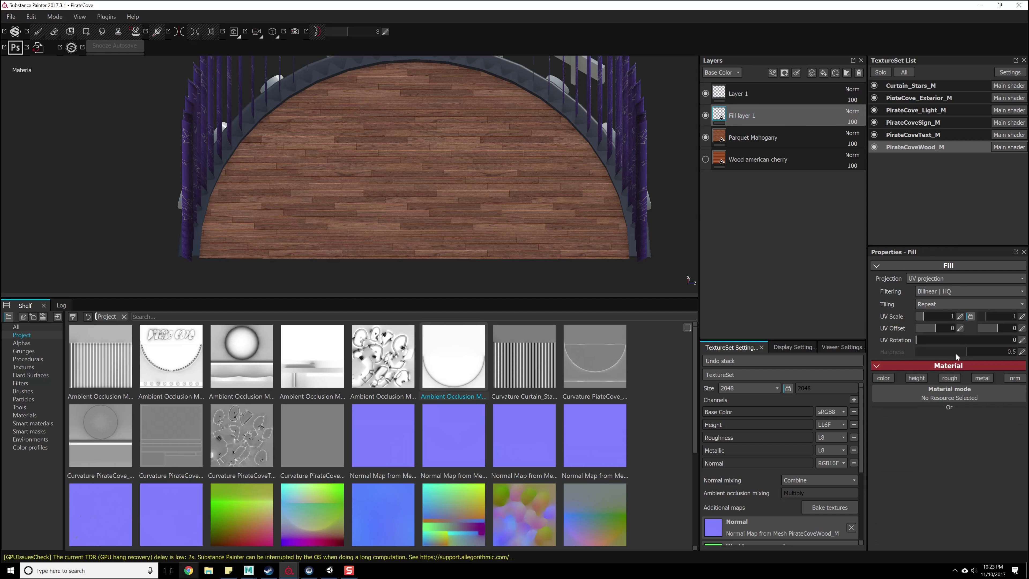
pyautogui.click(883, 378)
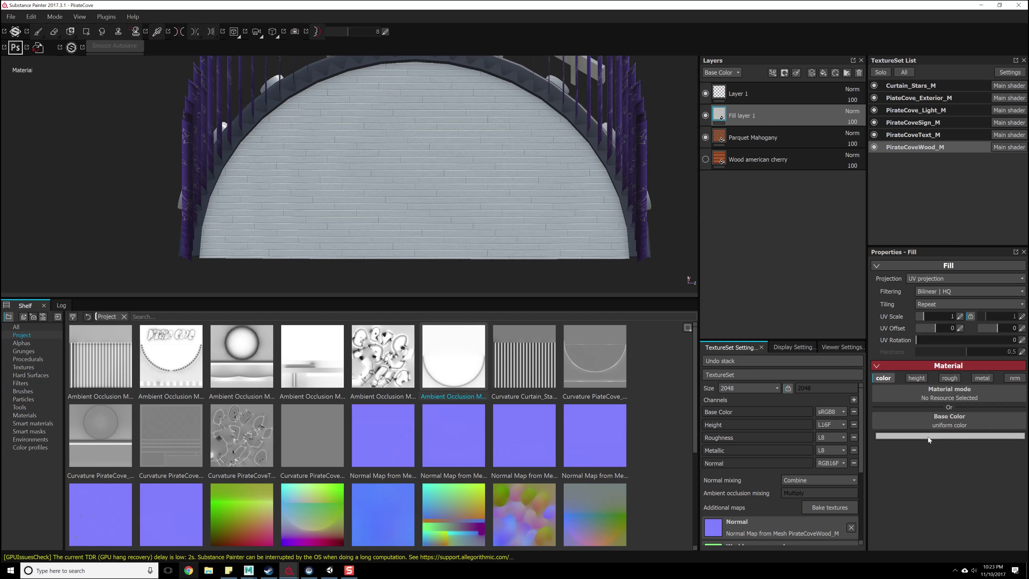
pyautogui.moveTo(454, 366); pyautogui.dragTo(945, 420)
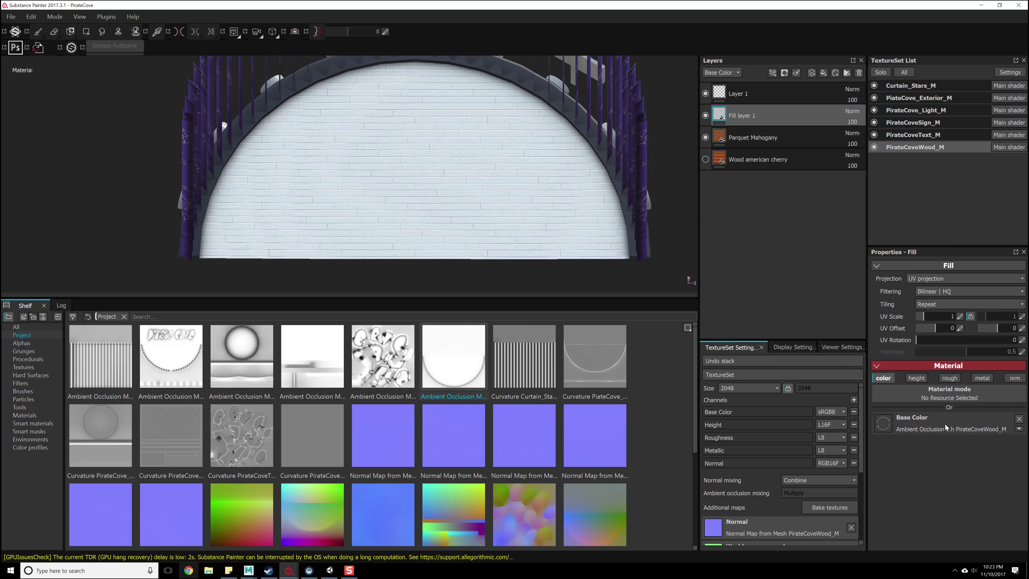
pyautogui.scroll(1, 527, 162)
pyautogui.scroll(-2, 526, 158)
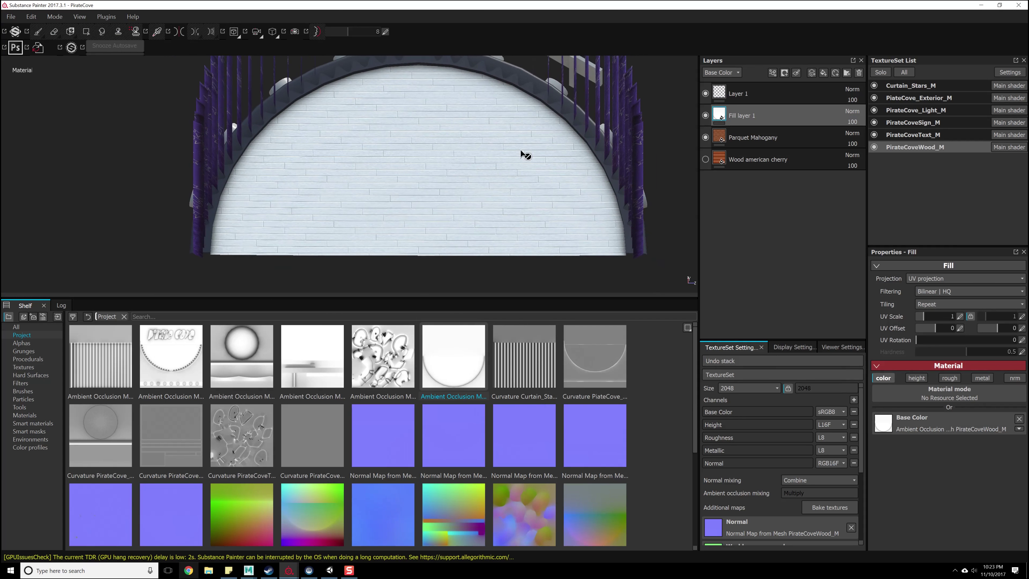
pyautogui.keyDown('alt'); pyautogui.moveTo(526, 156); pyautogui.dragTo(525, 172, button='middle'); pyautogui.keyUp('alt')
# Set the base color blending mode of Fill layer 1 to Multiply.
pyautogui.click(730, 73)
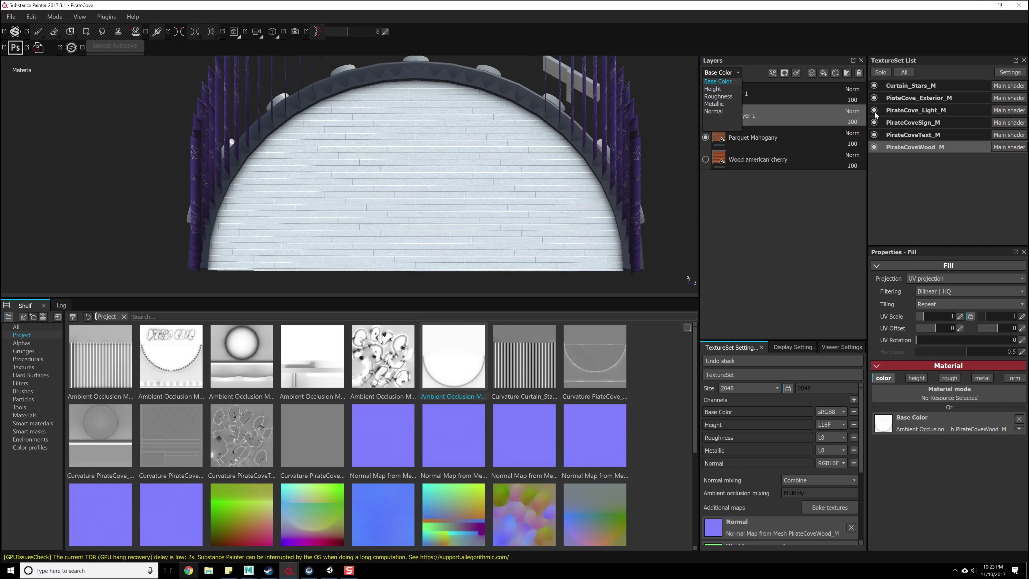
pyautogui.click(852, 111)
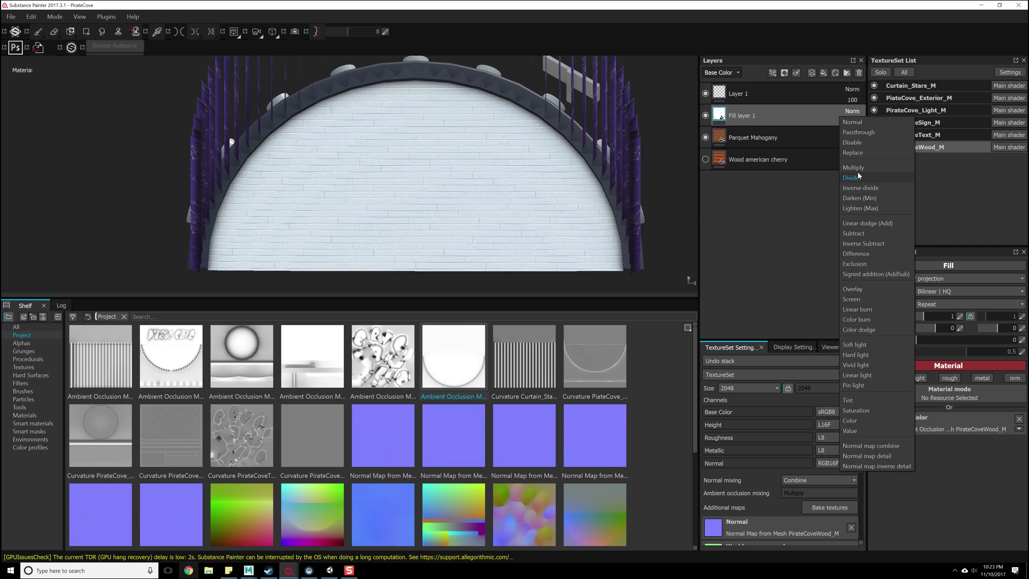
pyautogui.click(858, 169)
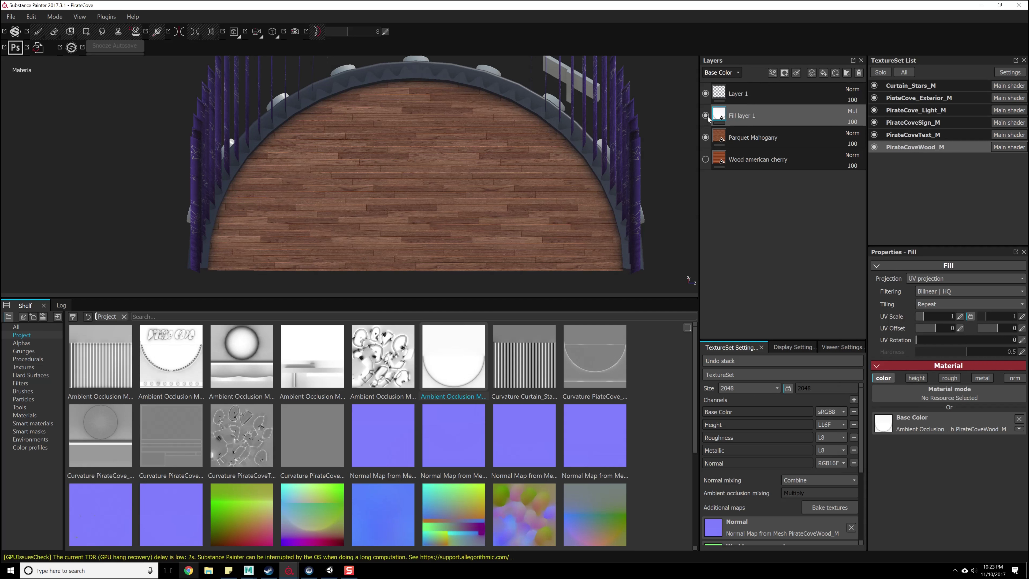
# Try Linear burn, Color dodge and Color burn blending on Fill layer 1 over the wood floor.
pyautogui.click(854, 112)
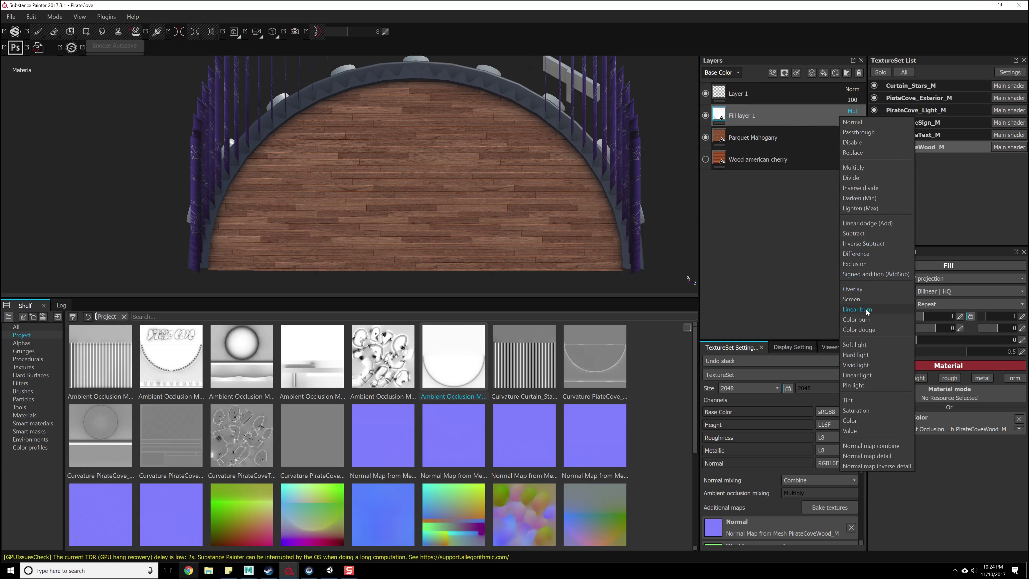
pyautogui.click(858, 309)
pyautogui.click(852, 112)
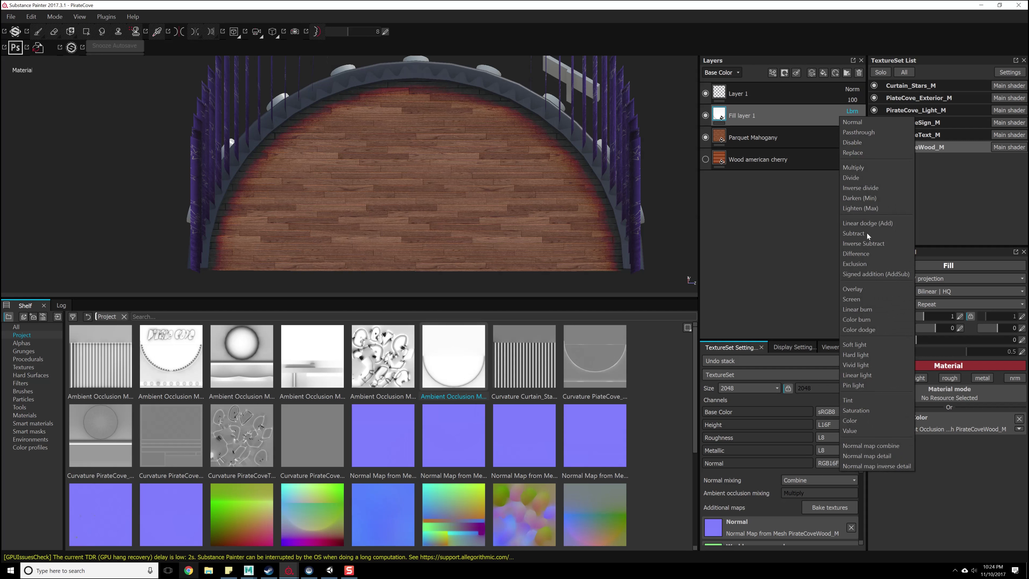
pyautogui.click(865, 330)
pyautogui.click(853, 111)
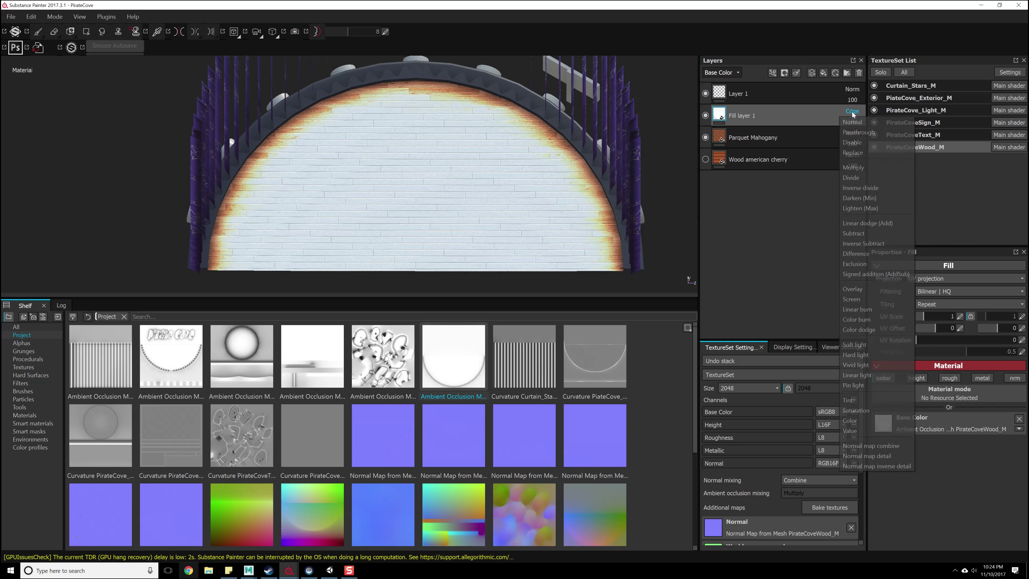
pyautogui.click(866, 319)
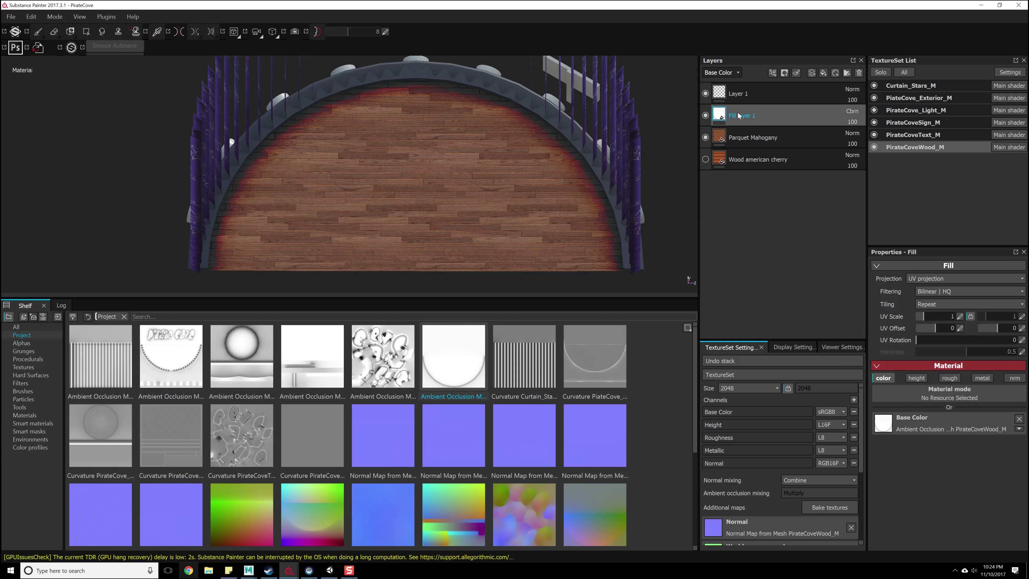
# Add a Blur filter to Fill layer 1 and set its blur intensity to 13.44.
pyautogui.rightClick(716, 114)
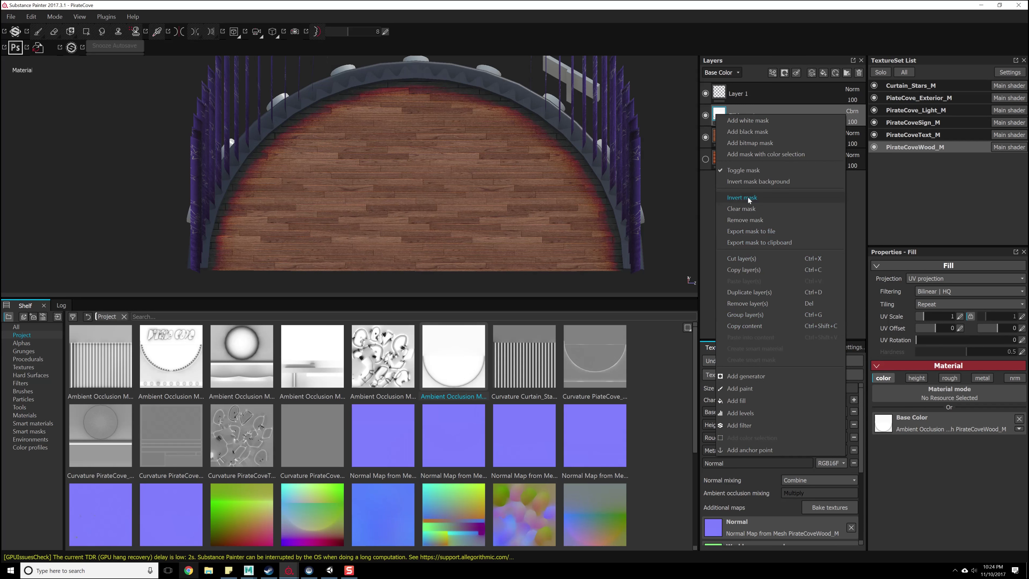
pyautogui.click(740, 425)
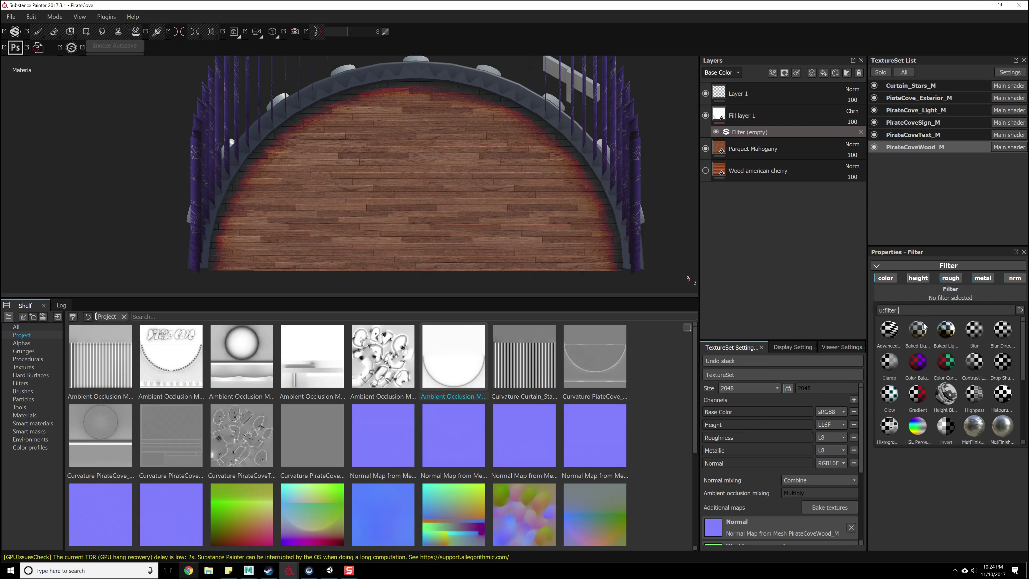
pyautogui.click(973, 333)
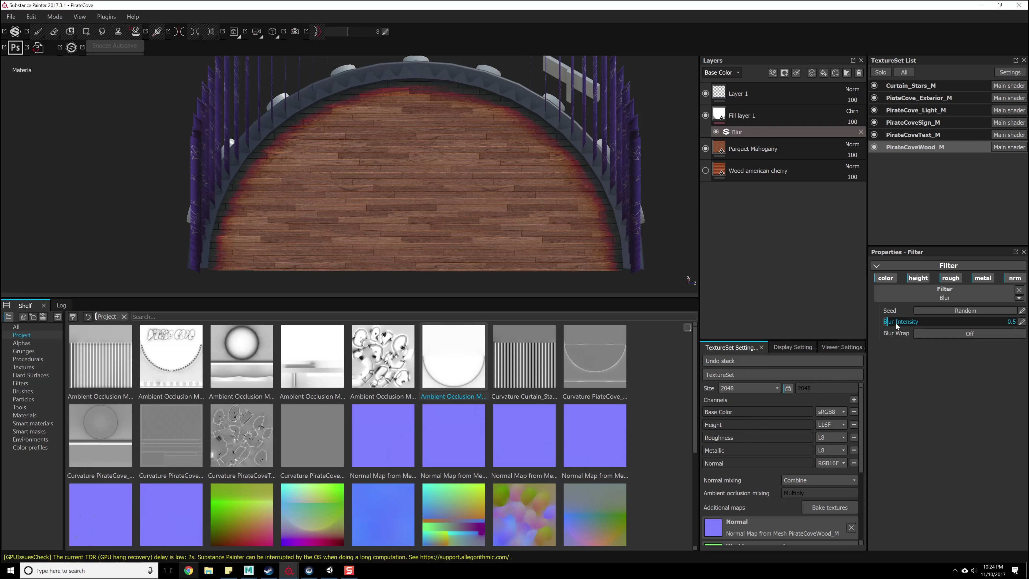
pyautogui.moveTo(902, 321); pyautogui.dragTo(995, 319)
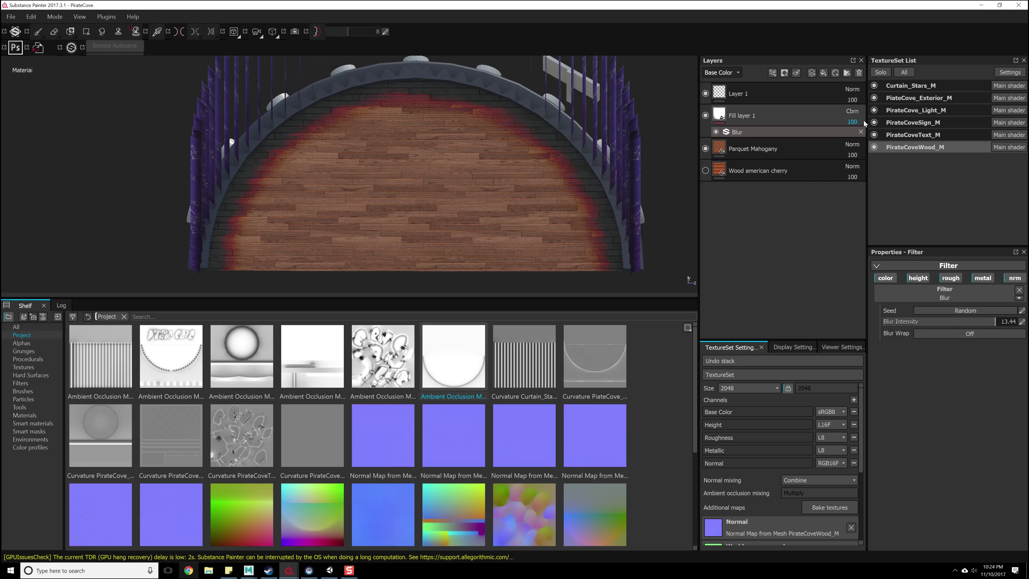
# Try an opacity of 81 on Fill layer 1, then return it to Multiply blending at 100 opacity.
pyautogui.doubleClick(869, 134)
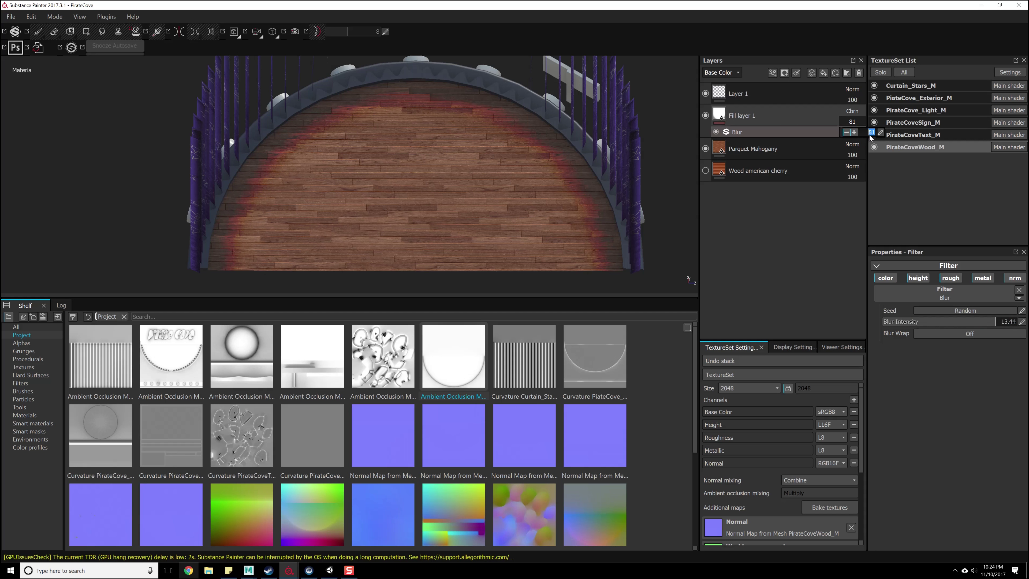
pyautogui.click(779, 117)
pyautogui.click(845, 110)
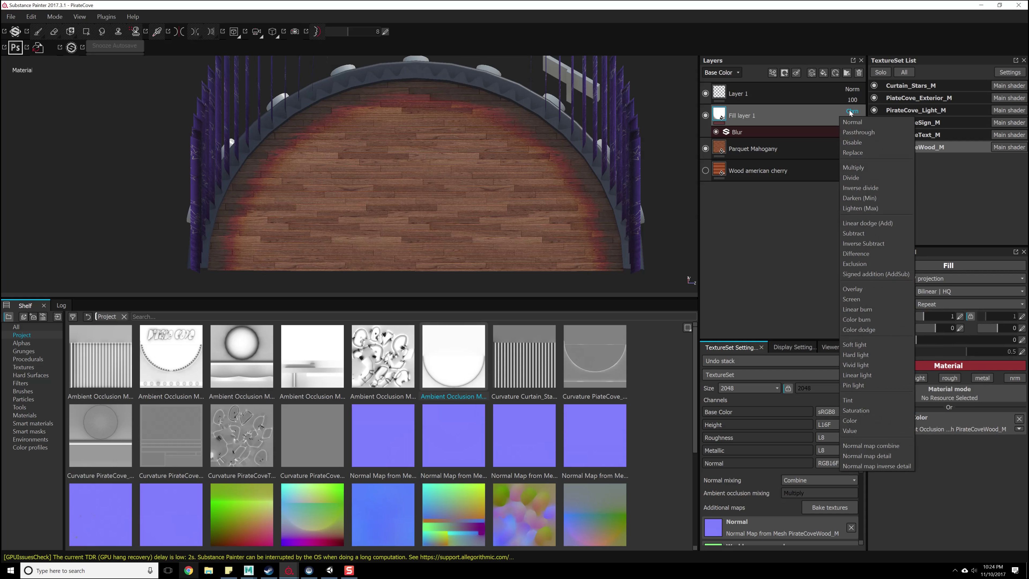
pyautogui.click(856, 168)
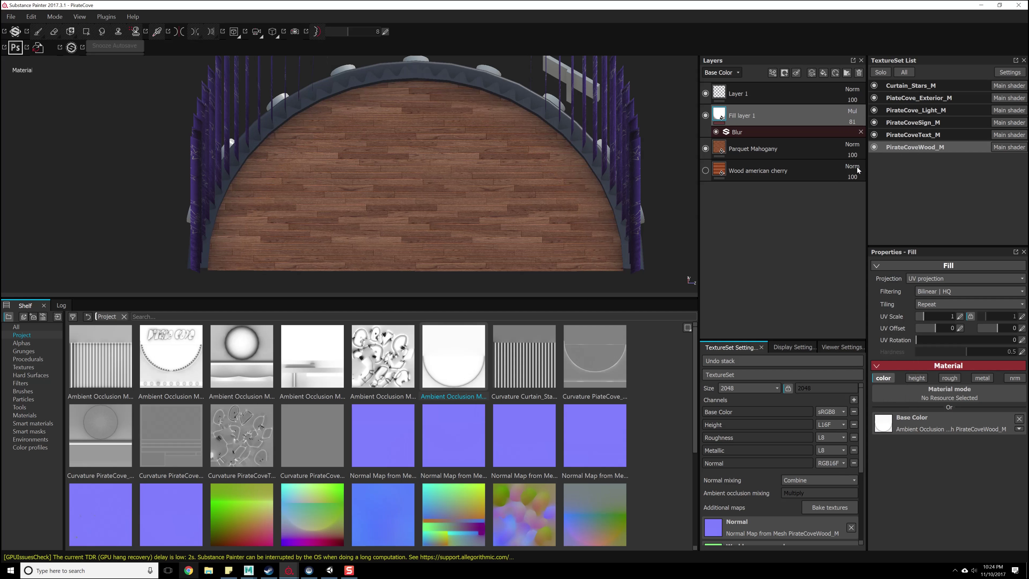
pyautogui.click(855, 123)
pyautogui.click(853, 111)
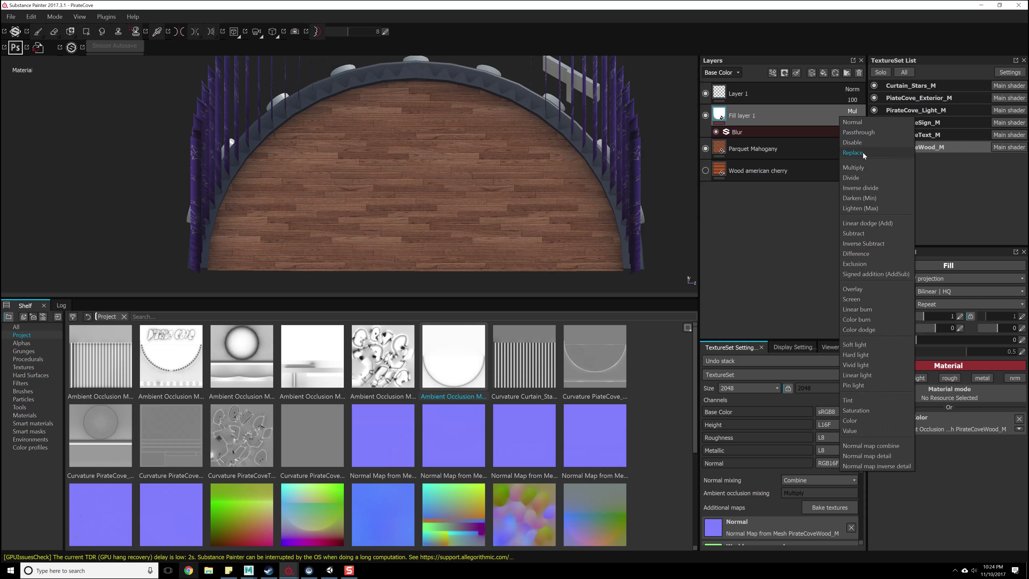
pyautogui.click(862, 171)
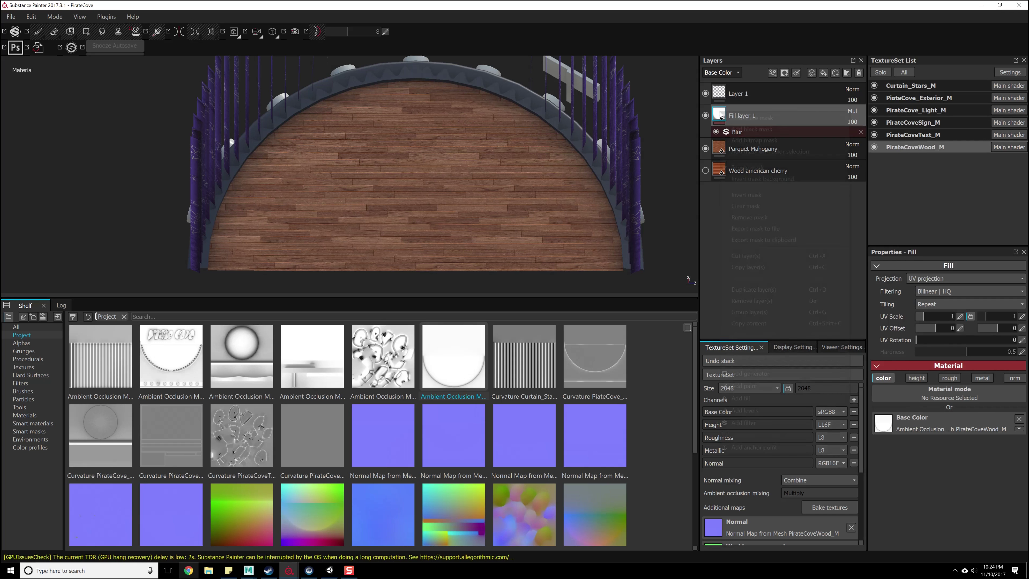
# Add Base Color Levels to Fill layer 1 with input black 0.42, midtone 5.66 and output black 0.1, and set the blur intensity to 12.61.
pyautogui.rightClick(721, 113)
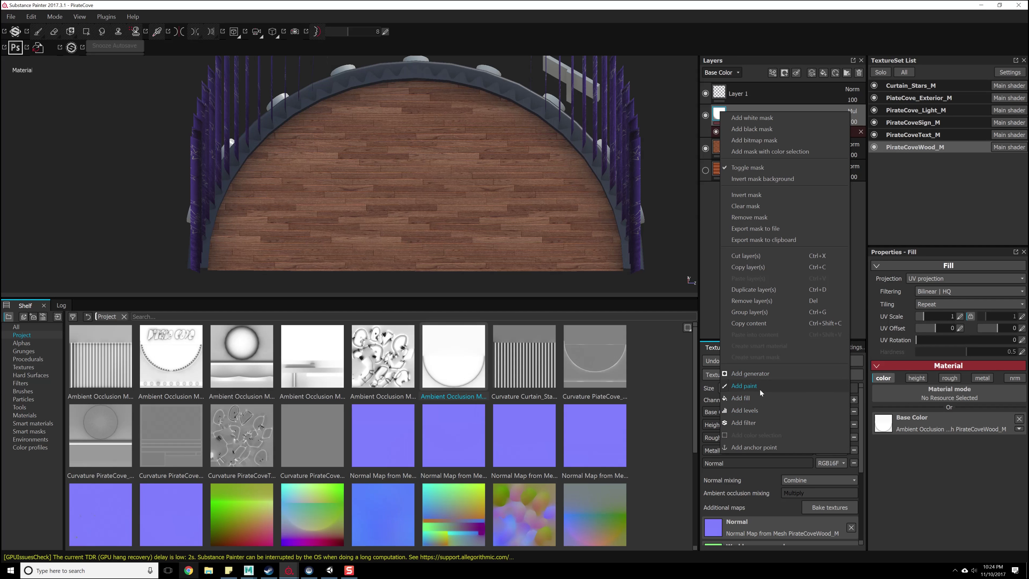
pyautogui.click(750, 410)
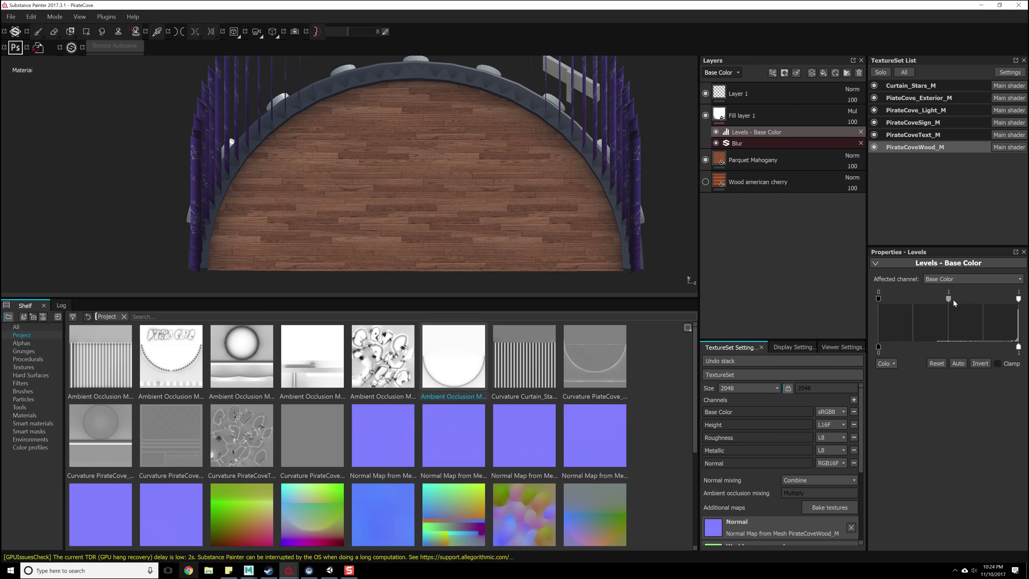
pyautogui.moveTo(948, 299); pyautogui.dragTo(986, 299)
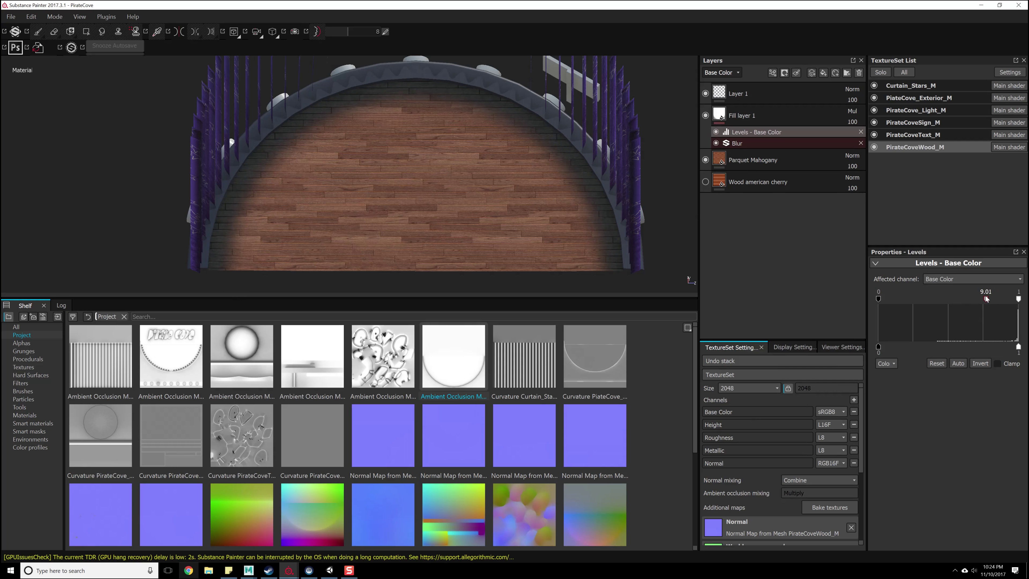
pyautogui.moveTo(878, 299); pyautogui.dragTo(937, 300)
pyautogui.moveTo(878, 347); pyautogui.dragTo(901, 347)
pyautogui.moveTo(1017, 299)
pyautogui.mouseDown()
pyautogui.moveTo(1004, 298)
pyautogui.moveTo(1020, 299)
pyautogui.mouseUp()
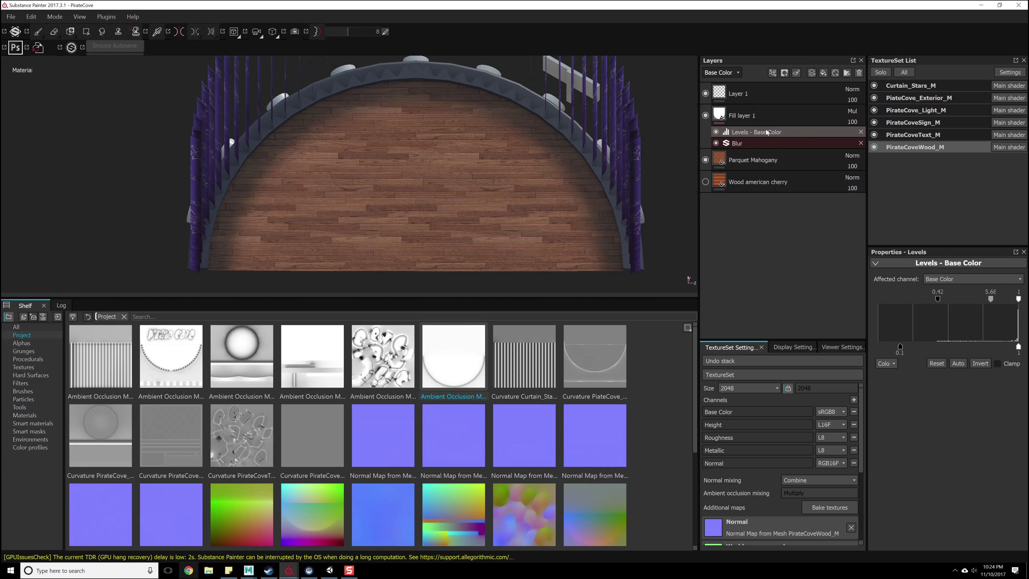
pyautogui.click(746, 144)
pyautogui.moveTo(982, 323); pyautogui.dragTo(989, 322)
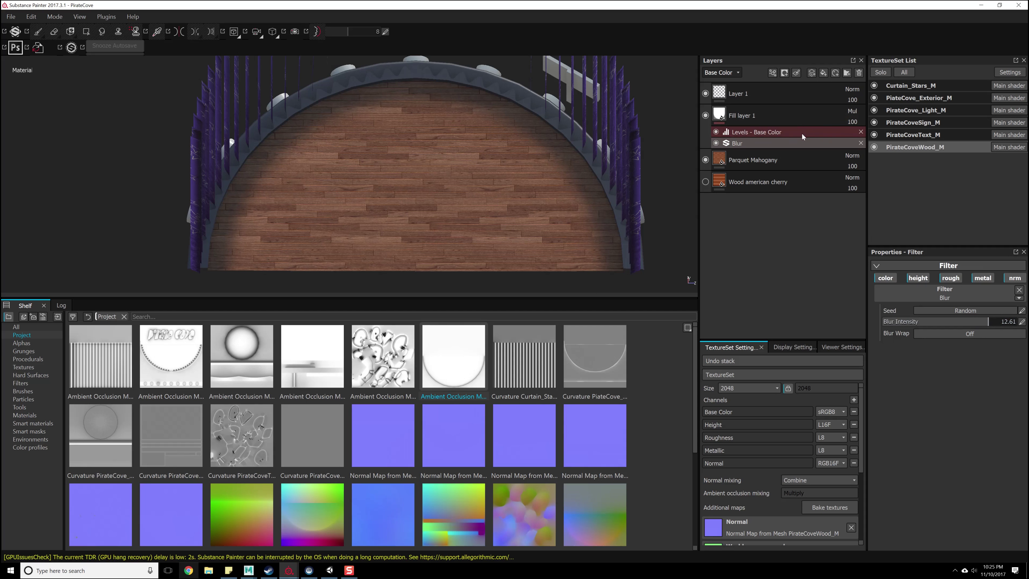
# Try Darken (Min) and Linear burn blending on Fill layer 1, then set it to Color burn.
pyautogui.click(800, 117)
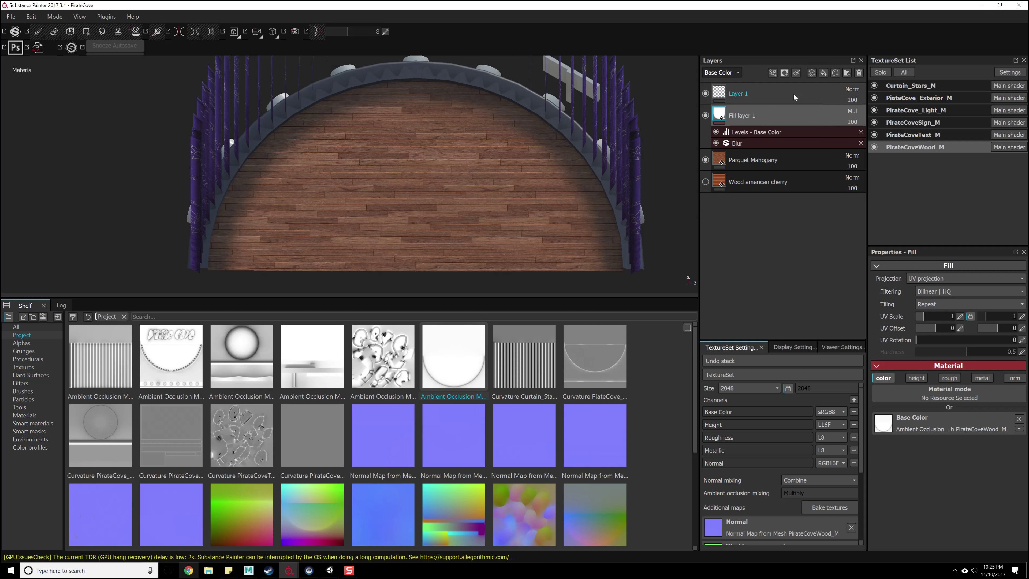
pyautogui.click(851, 115)
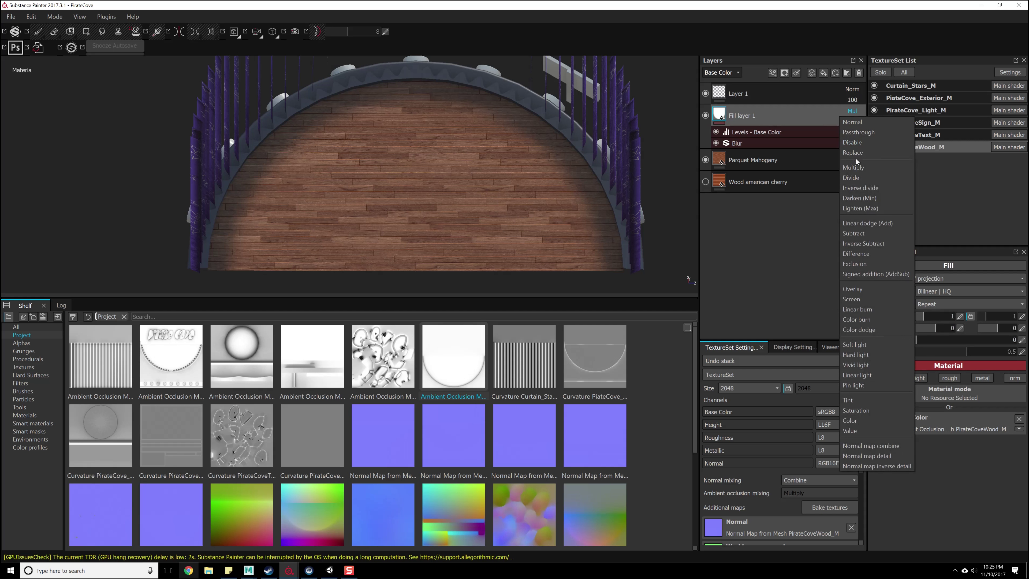
pyautogui.click(863, 199)
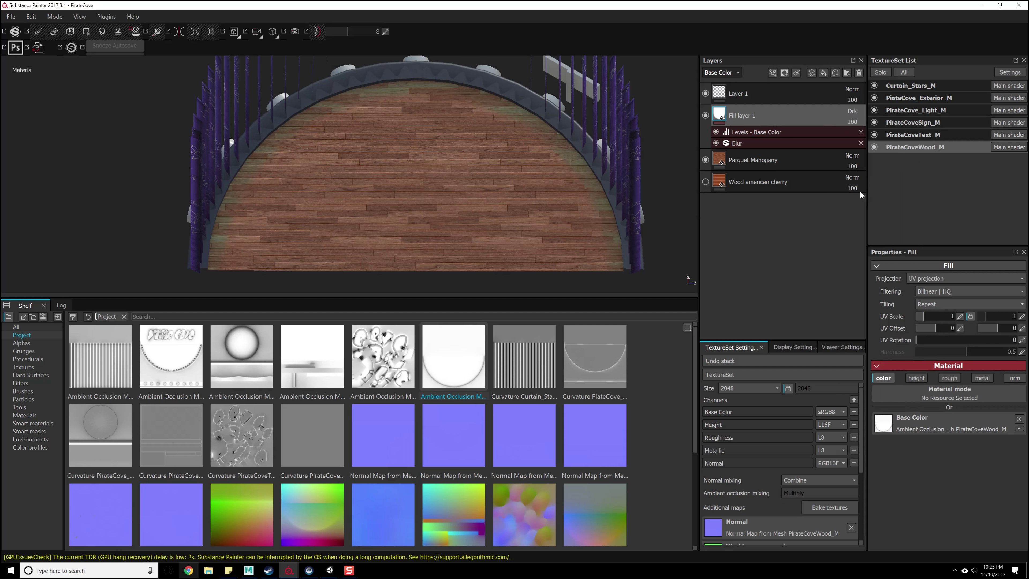
pyautogui.click(854, 115)
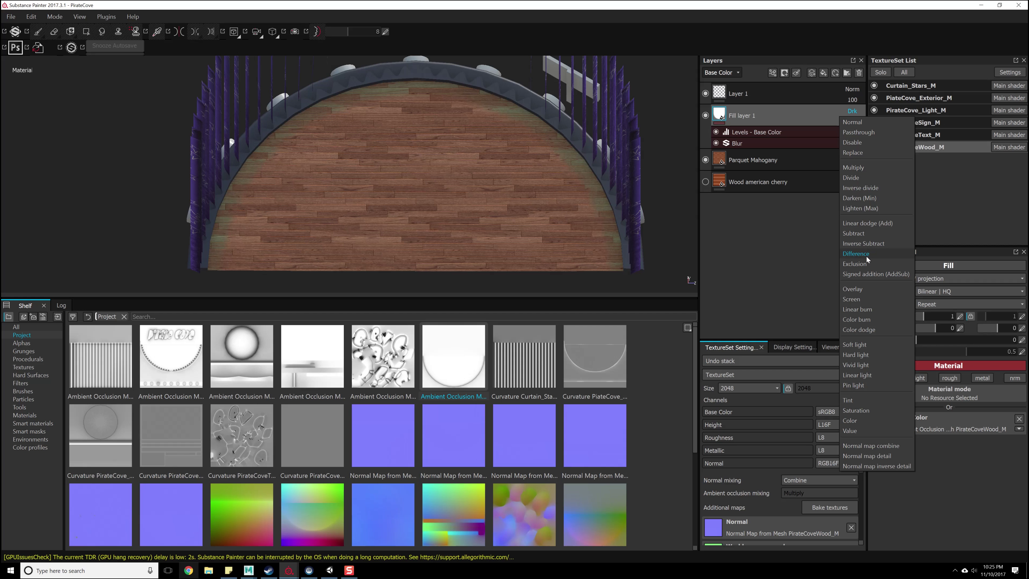
pyautogui.click(864, 313)
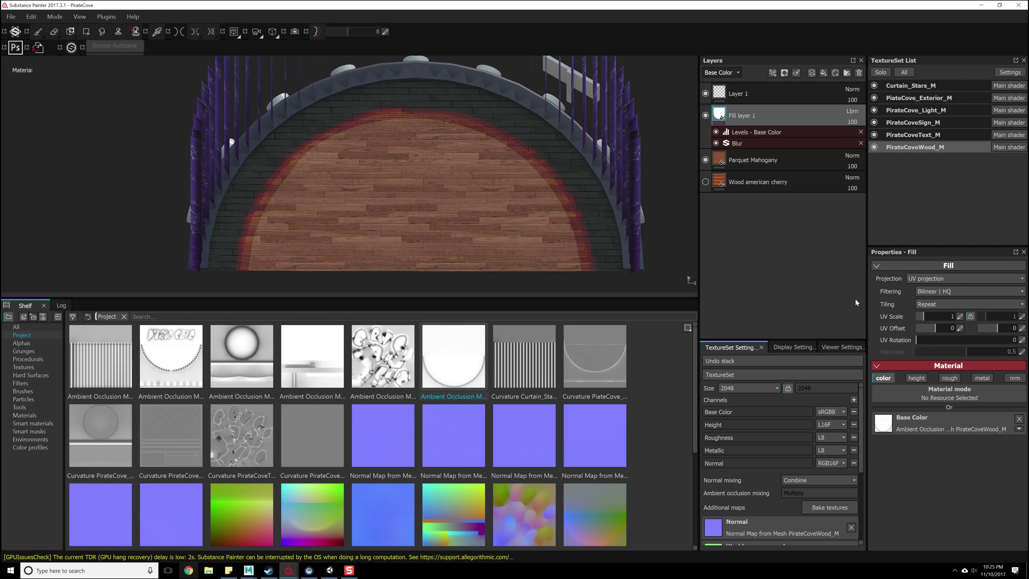
pyautogui.click(847, 117)
pyautogui.click(855, 319)
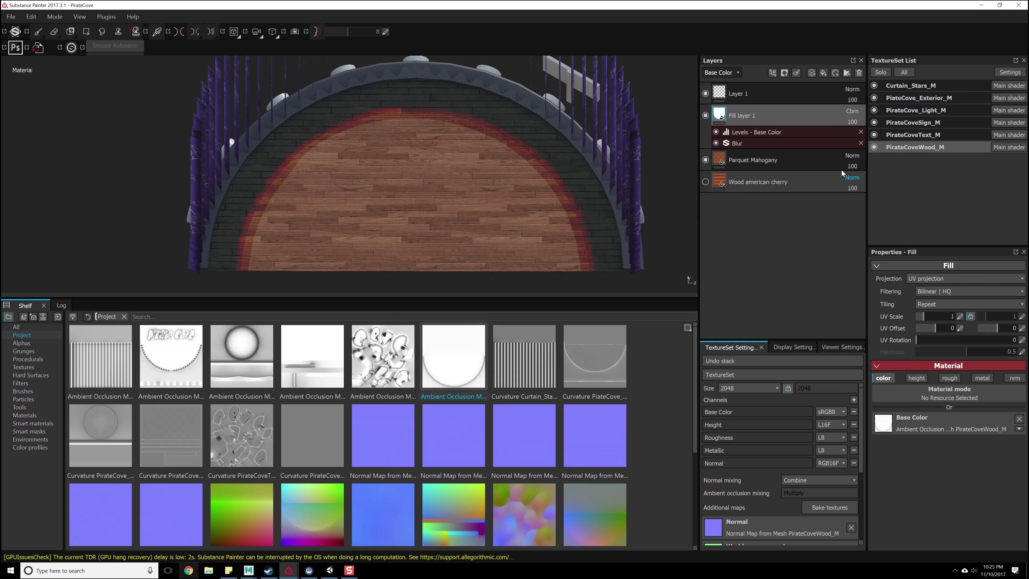
# Change Fill layer 1's blending from Color burn to Multiply.
pyautogui.click(852, 116)
pyautogui.click(861, 328)
pyautogui.click(854, 111)
pyautogui.click(853, 167)
# Add the Dirt smart material above Fill layer 1 in the PirateCoveWood_M layer stack.
pyautogui.keyDown('alt'); pyautogui.moveTo(415, 183); pyautogui.dragTo(426, 170); pyautogui.keyUp('alt')
pyautogui.click(32, 423)
pyautogui.moveTo(524, 436); pyautogui.dragTo(770, 104)
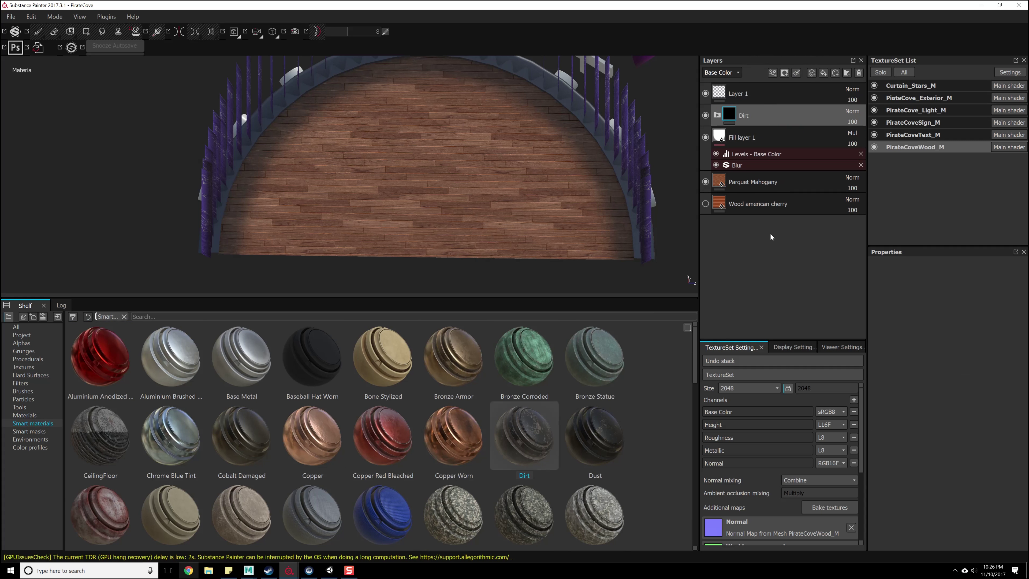
pyautogui.keyDown('alt'); pyautogui.moveTo(487, 164); pyautogui.dragTo(510, 254, button='right'); pyautogui.keyUp('alt')
pyautogui.keyDown('alt'); pyautogui.moveTo(510, 254); pyautogui.dragTo(510, 211, button='right'); pyautogui.keyUp('alt')
# In the Dirt Base layer's mask editor, set Global Balance to 0.61 and lower Global Contrast, keeping Global Blur at 0.
pyautogui.click(716, 116)
pyautogui.click(729, 136)
pyautogui.scroll(-3, 944, 390)
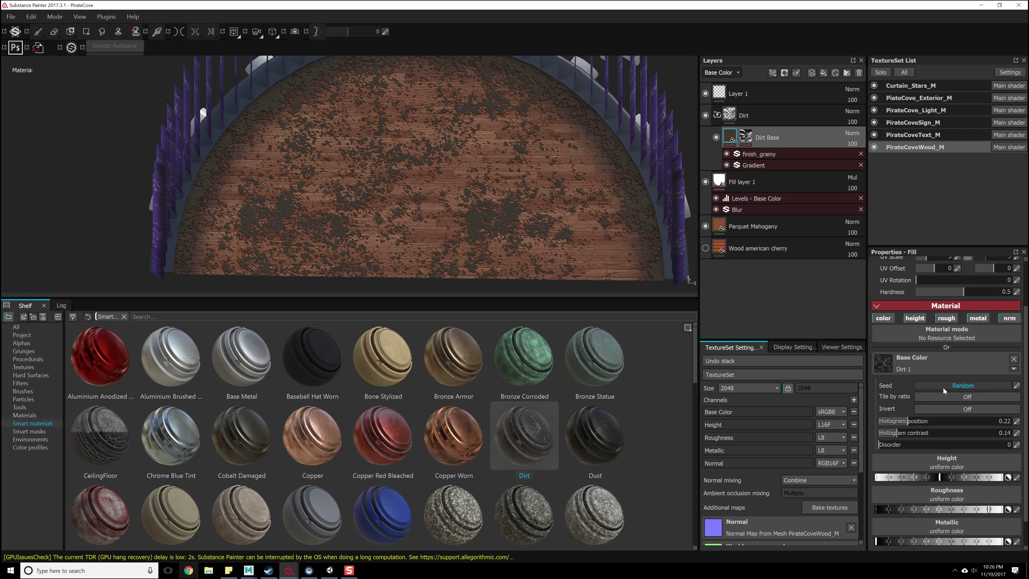
pyautogui.scroll(3, 944, 390)
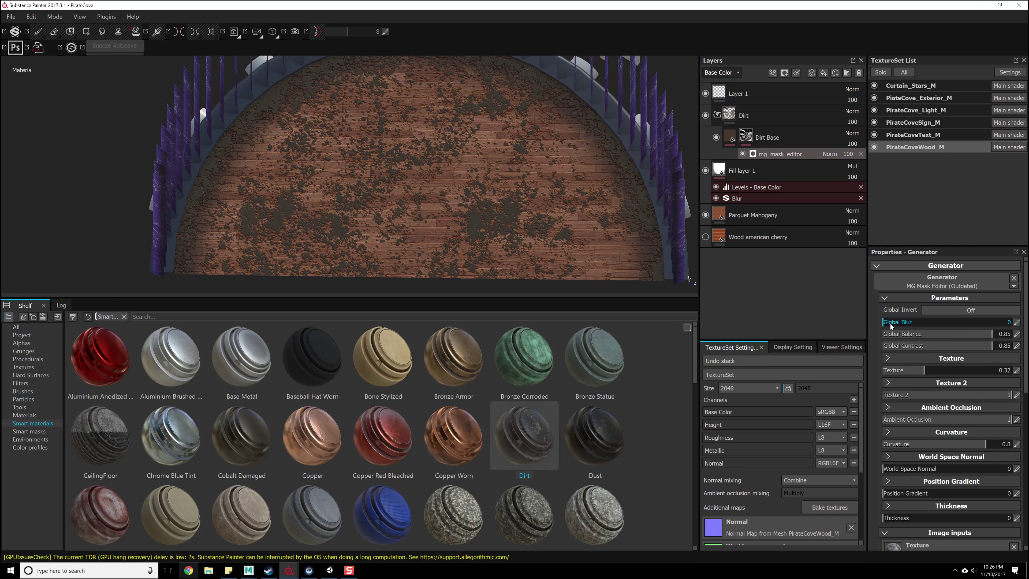
pyautogui.moveTo(887, 322); pyautogui.dragTo(862, 328)
pyautogui.click(978, 335)
pyautogui.click(968, 335)
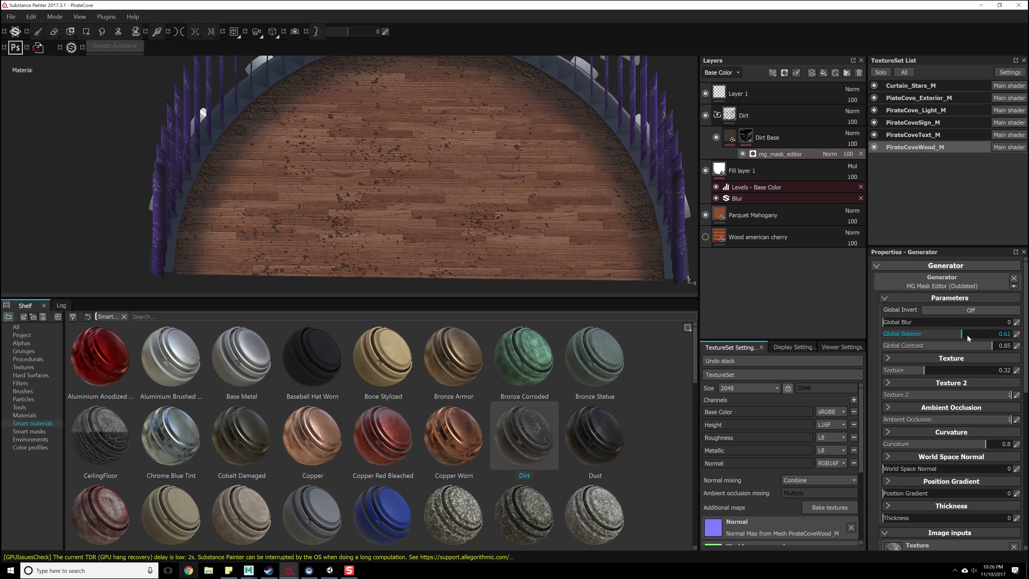
pyautogui.moveTo(973, 349)
pyautogui.mouseDown()
pyautogui.moveTo(928, 349)
pyautogui.moveTo(953, 348)
pyautogui.mouseUp()
pyautogui.click(730, 136)
pyautogui.scroll(-3, 946, 365)
# Add the Painted steel material to the PirateCove_Light_M texture set beneath Layer 1.
pyautogui.moveTo(418, 174)
pyautogui.keyDown('alt'); pyautogui.mouseDown()
pyautogui.moveTo(510, 230)
pyautogui.moveTo(425, 251)
pyautogui.moveTo(519, 248)
pyautogui.moveTo(313, 221)
pyautogui.moveTo(399, 263)
pyautogui.moveTo(432, 235)
pyautogui.moveTo(362, 239)
pyautogui.moveTo(448, 310)
pyautogui.moveTo(414, 175)
pyautogui.mouseUp(); pyautogui.keyUp('alt')
pyautogui.scroll(5, 440, 233)
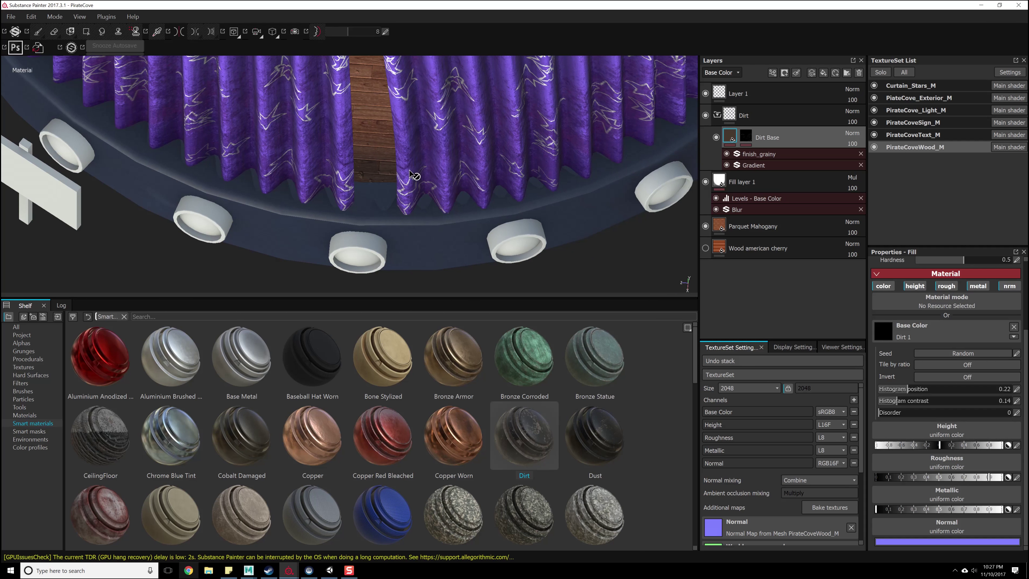
pyautogui.keyDown('alt'); pyautogui.moveTo(466, 233); pyautogui.dragTo(475, 142, button='right'); pyautogui.keyUp('alt')
pyautogui.click(915, 110)
pyautogui.click(24, 415)
pyautogui.scroll(-8, 350, 436)
pyautogui.moveTo(594, 358); pyautogui.dragTo(746, 115)
pyautogui.keyDown('alt'); pyautogui.moveTo(481, 193); pyautogui.dragTo(459, 255, button='right'); pyautogui.keyUp('alt')
pyautogui.moveTo(459, 255)
pyautogui.keyDown('alt'); pyautogui.mouseDown()
pyautogui.moveTo(510, 228)
pyautogui.moveTo(526, 240)
pyautogui.mouseUp(); pyautogui.keyUp('alt')
pyautogui.keyDown('alt'); pyautogui.moveTo(409, 229); pyautogui.dragTo(425, 88, button='right'); pyautogui.keyUp('alt')
pyautogui.keyDown('alt'); pyautogui.moveTo(425, 87); pyautogui.dragTo(459, 207); pyautogui.keyUp('alt')
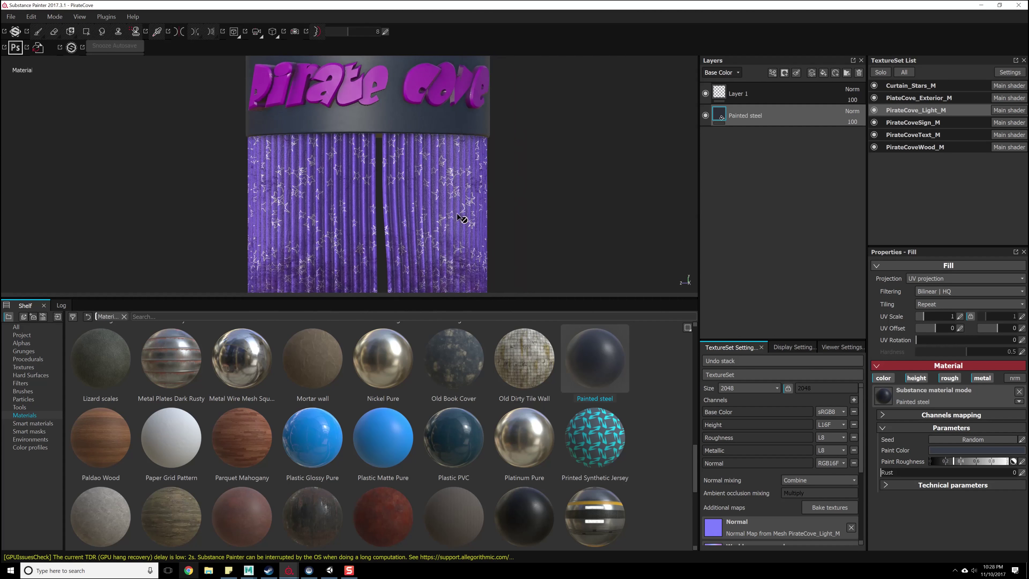
pyautogui.keyDown('alt'); pyautogui.moveTo(459, 207); pyautogui.dragTo(467, 194, button='middle'); pyautogui.keyUp('alt')
# Switch to Maya LT, select the SecurityRoom group and save the scene.
pyautogui.click(249, 570)
pyautogui.scroll(5, 621, 326)
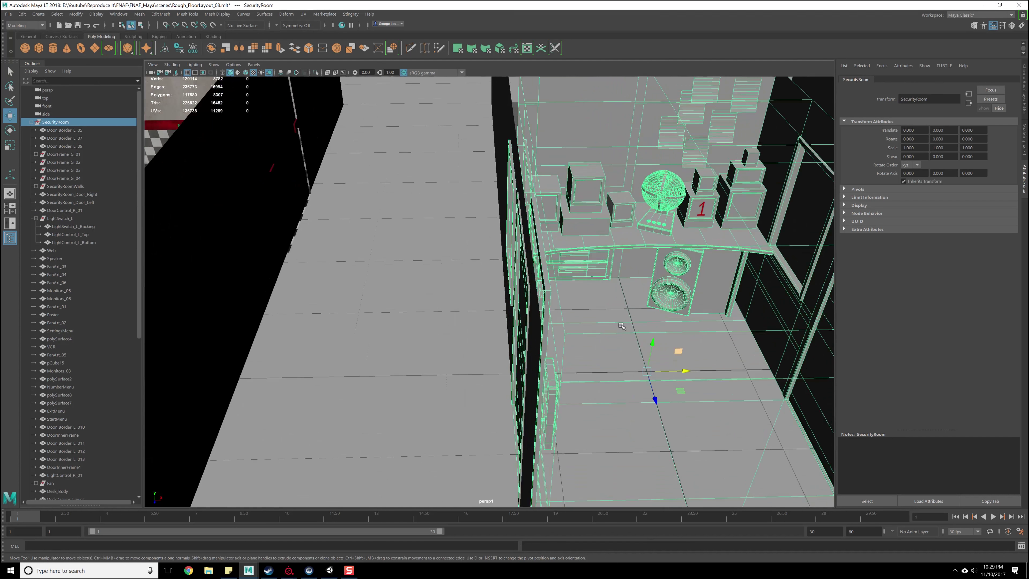
pyautogui.keyDown('alt'); pyautogui.moveTo(621, 325); pyautogui.dragTo(449, 292, button='middle'); pyautogui.keyUp('alt')
pyautogui.keyDown('alt'); pyautogui.moveTo(449, 293); pyautogui.dragTo(515, 280); pyautogui.keyUp('alt')
pyautogui.keyDown('alt'); pyautogui.moveTo(514, 280); pyautogui.dragTo(689, 263, button='right'); pyautogui.keyUp('alt')
pyautogui.keyDown('alt'); pyautogui.moveTo(689, 263); pyautogui.dragTo(626, 268, button='middle'); pyautogui.keyUp('alt')
pyautogui.scroll(5, 626, 268)
pyautogui.click(664, 294)
pyautogui.click(55, 122)
pyautogui.hotkey('ctrl', 's')
# Export the selected SecurityRoom group as FBX over the existing SecurityRoom.fbx, running the export twice.
pyautogui.click(8, 14)
pyautogui.click(28, 120)
pyautogui.doubleClick(357, 189)
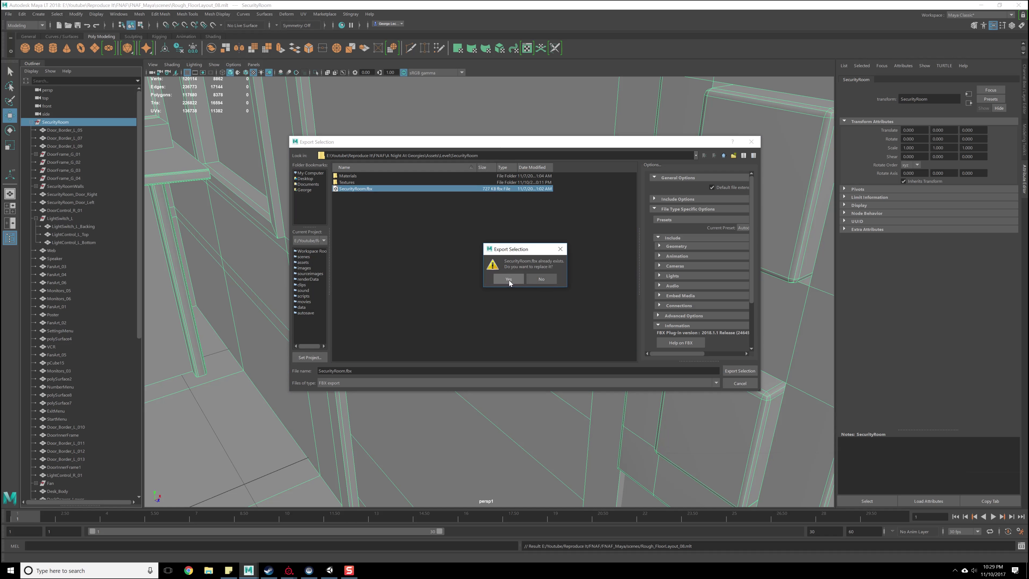
pyautogui.click(509, 279)
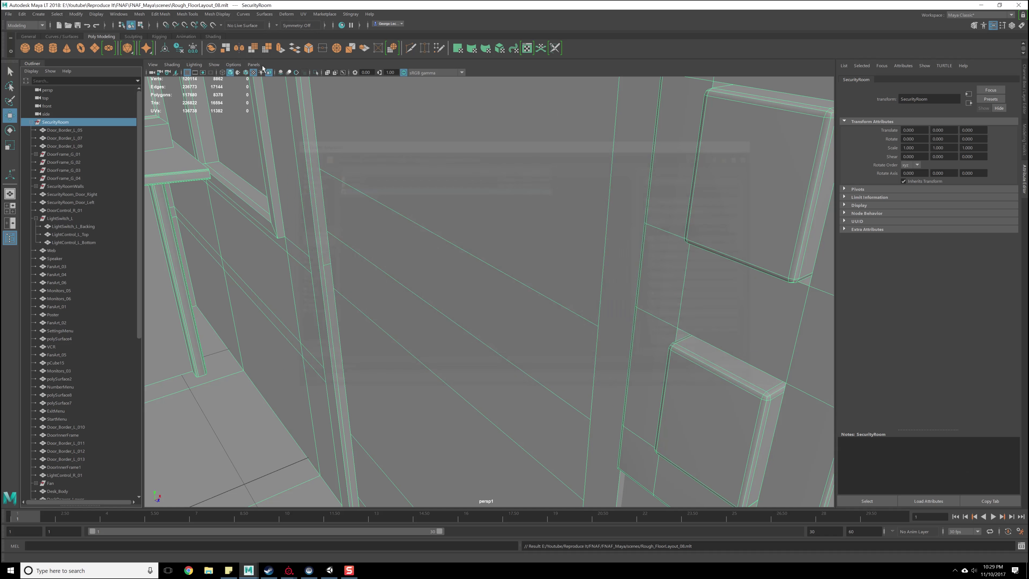
pyautogui.click(8, 14)
pyautogui.moveTo(86, 142)
pyautogui.click(121, 147)
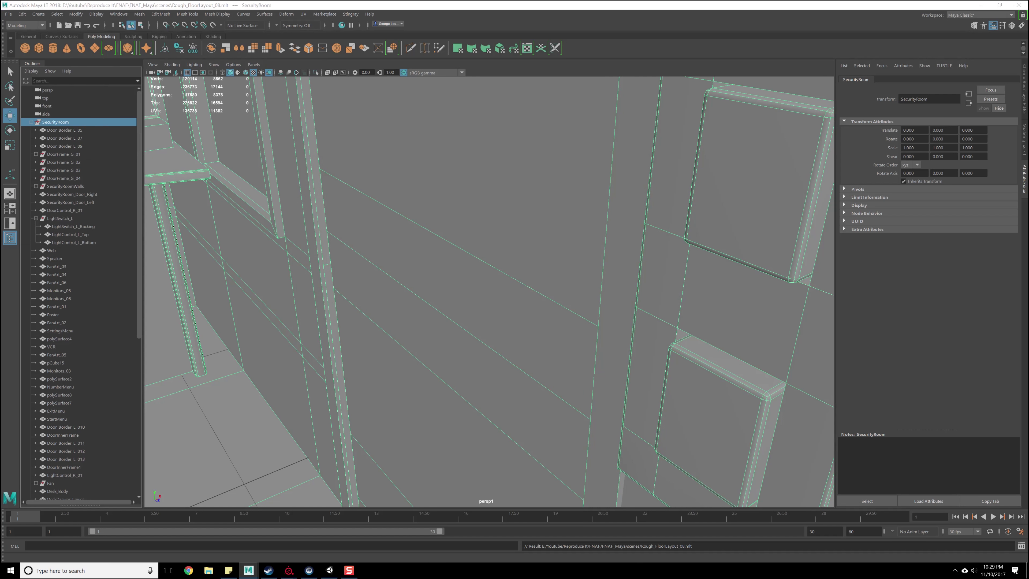
pyautogui.doubleClick(276, 230)
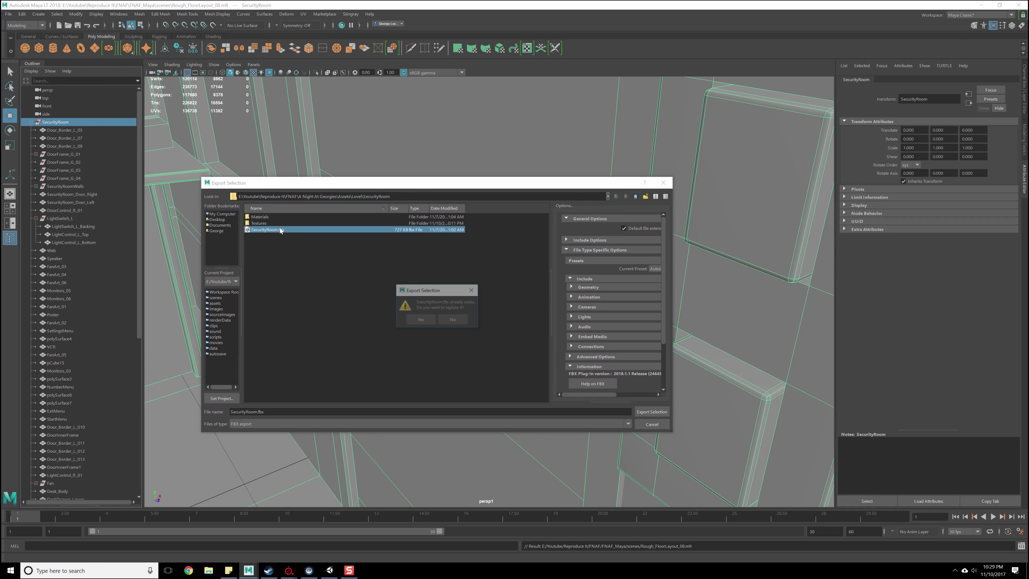
pyautogui.click(420, 320)
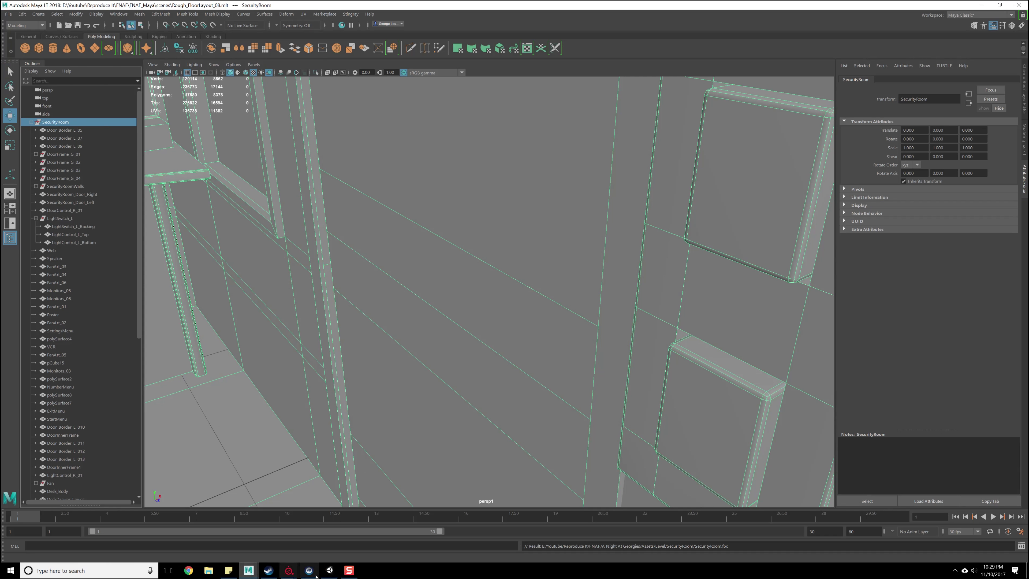
# Switch to Unity, select the LightSwitch_L_Backing plate beside the striped door and expand its LightSwitch_M material.
pyautogui.click(330, 570)
pyautogui.keyDown('alt'); pyautogui.moveTo(232, 281); pyautogui.dragTo(316, 276); pyautogui.keyUp('alt')
pyautogui.keyDown('alt'); pyautogui.moveTo(317, 277); pyautogui.dragTo(316, 237, button='right'); pyautogui.keyUp('alt')
pyautogui.keyDown('alt'); pyautogui.moveTo(315, 237); pyautogui.dragTo(94, 253); pyautogui.keyUp('alt')
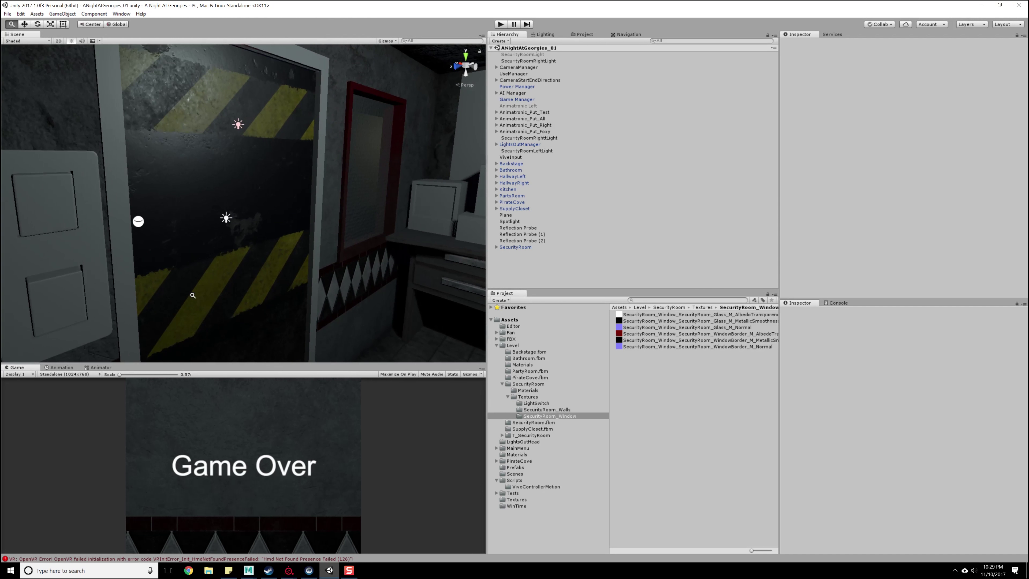
pyautogui.click(94, 247)
pyautogui.click(95, 245)
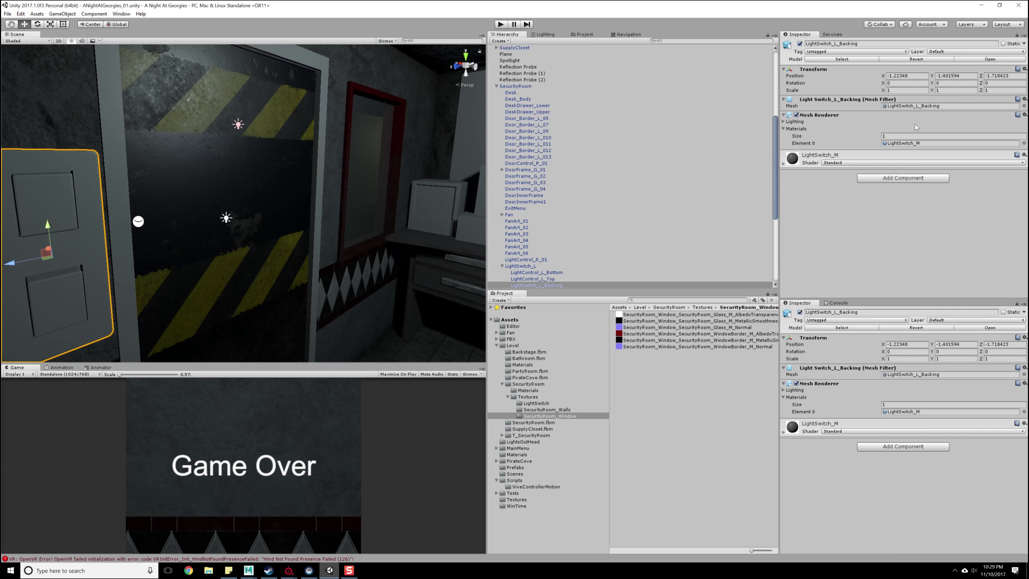
pyautogui.click(783, 164)
pyautogui.scroll(-3, 812, 186)
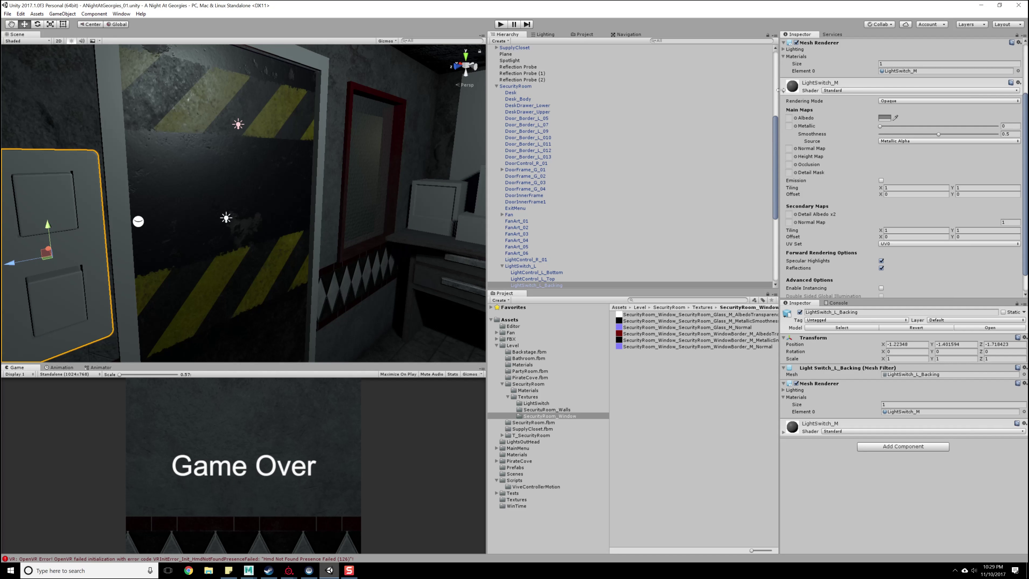
pyautogui.scroll(-8, 655, 227)
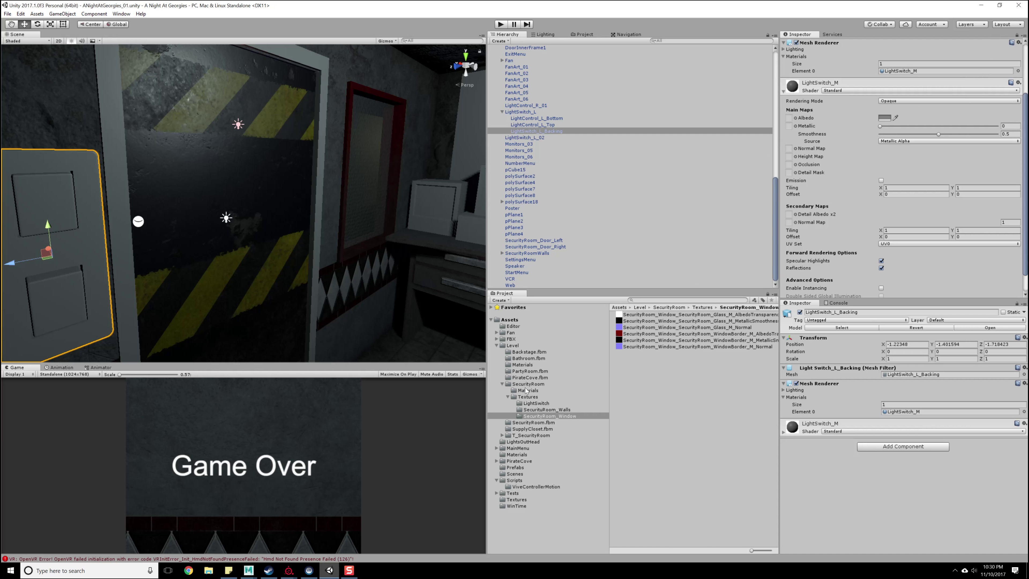
# Assign the LightSwitch_LightSwitch_M AlbedoTransparency, MetallicSmoothness and Normal textures to the albedo, metallic and normal maps of LightSwitch_M.
pyautogui.click(525, 403)
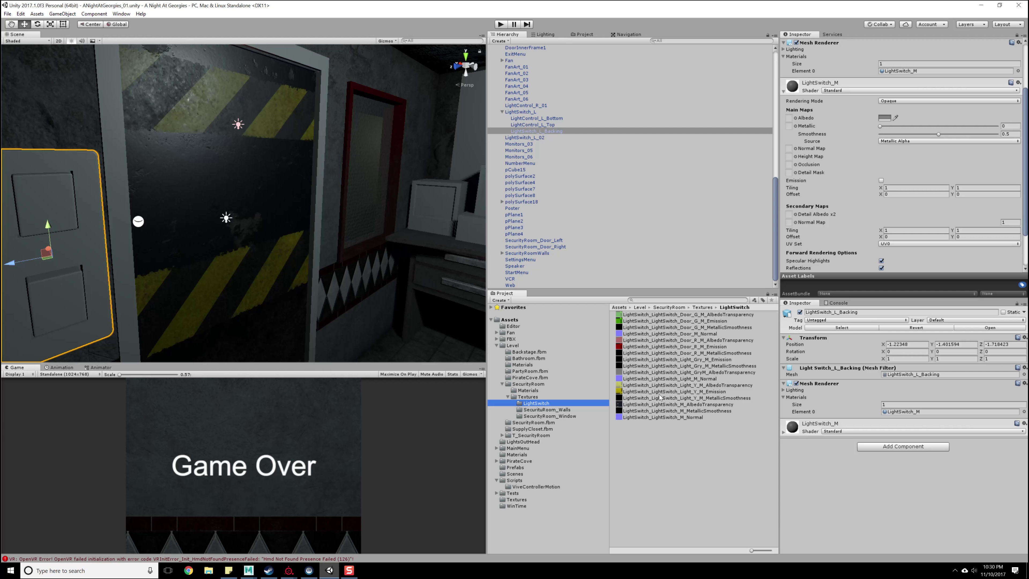
pyautogui.moveTo(661, 405); pyautogui.dragTo(789, 118)
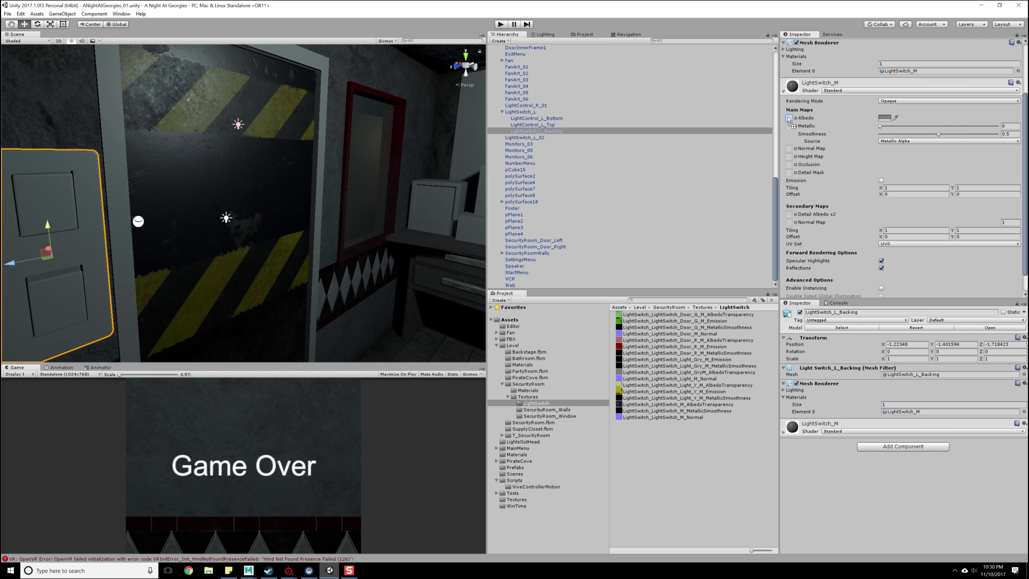
pyautogui.moveTo(685, 411); pyautogui.dragTo(788, 126)
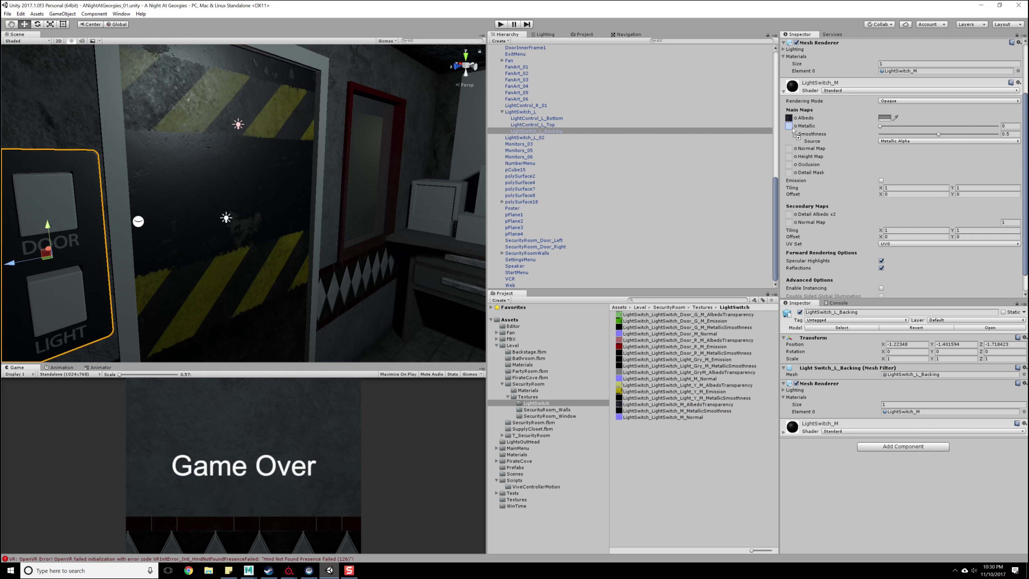
pyautogui.moveTo(667, 418); pyautogui.dragTo(789, 148)
pyautogui.click(1014, 167)
# Show the DOOR button LightControl_L_Top in the upper Inspector and expand its LightSwitch_Door_M material.
pyautogui.keyDown('alt'); pyautogui.moveTo(238, 234); pyautogui.dragTo(214, 237); pyautogui.keyUp('alt')
pyautogui.moveTo(214, 237); pyautogui.dragTo(243, 248, button='middle')
pyautogui.scroll(2, 222, 236)
pyautogui.scroll(-2, 242, 248)
pyautogui.scroll(1, 245, 261)
pyautogui.click(250, 176)
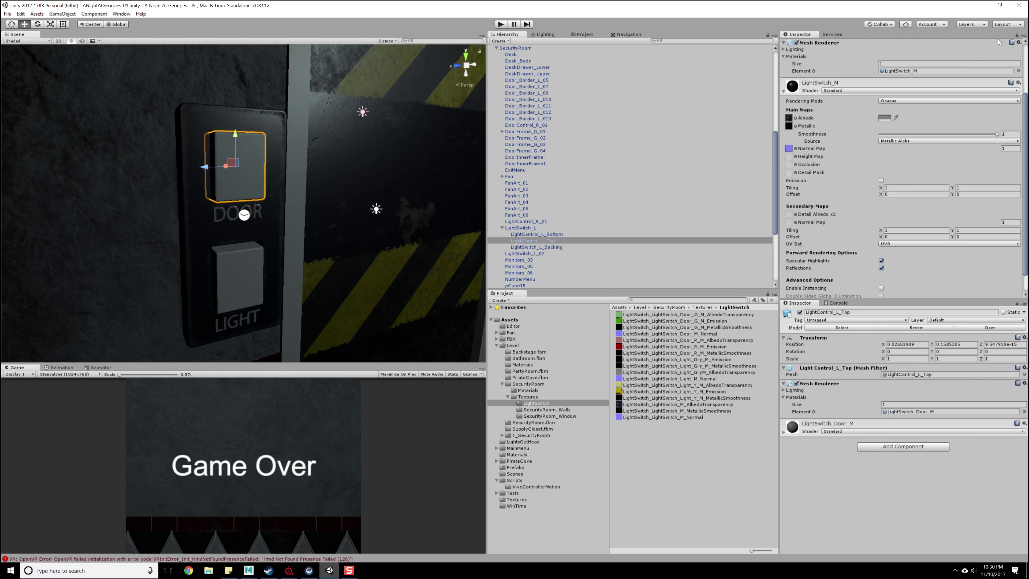
pyautogui.click(1016, 36)
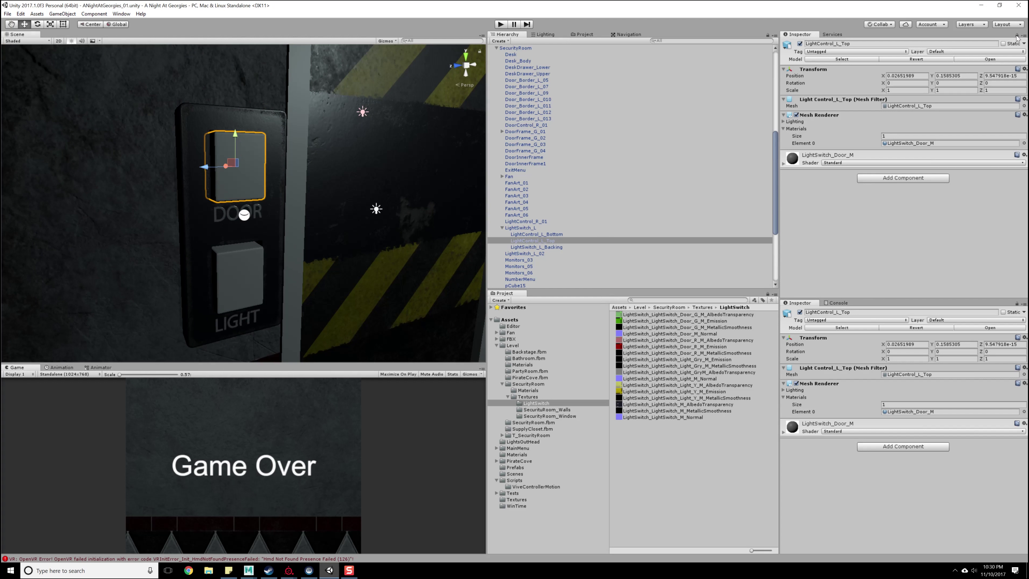
pyautogui.click(784, 164)
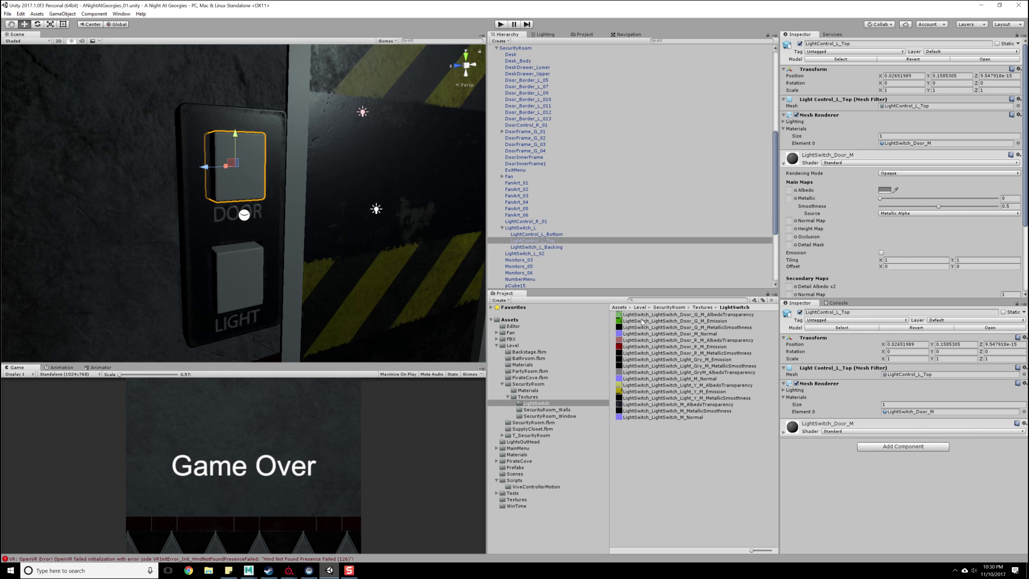
# Assign the Door_G_M albedo, emission and metallic-smoothness textures and the Door_M normal map to LightSwitch_Door_M, with emission enabled.
pyautogui.moveTo(665, 321); pyautogui.dragTo(791, 190)
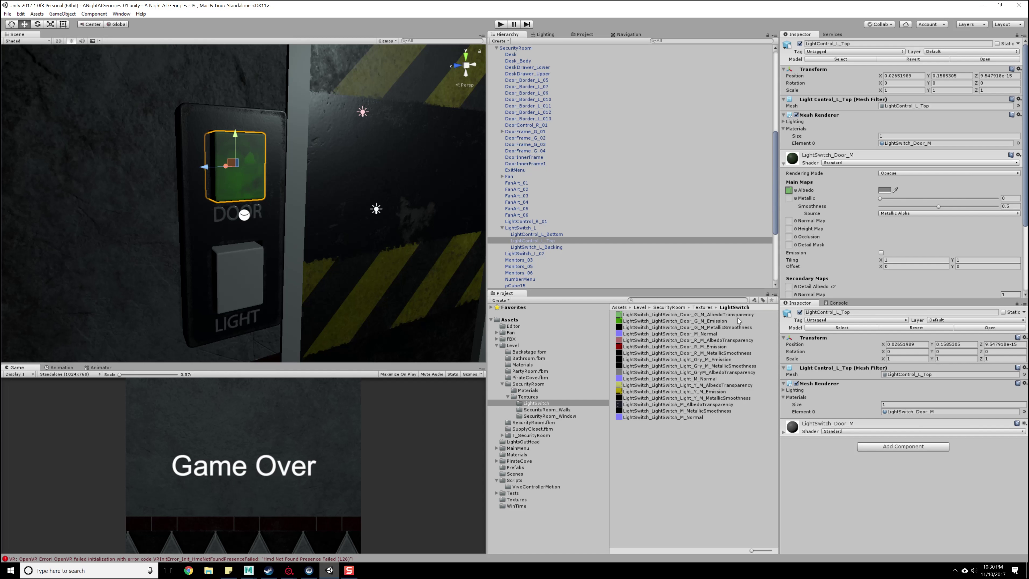
pyautogui.moveTo(710, 325); pyautogui.dragTo(789, 237)
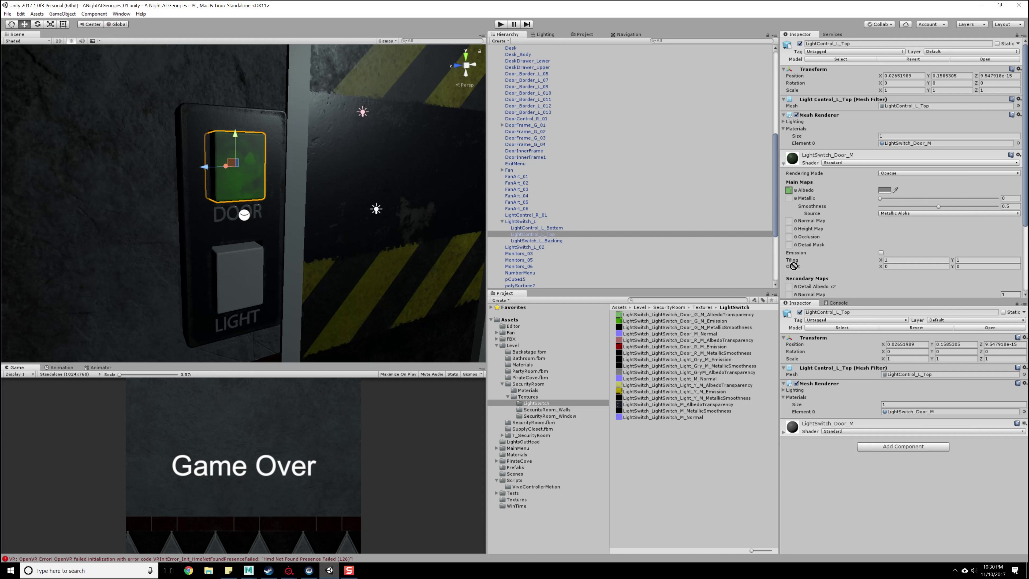
pyautogui.click(882, 252)
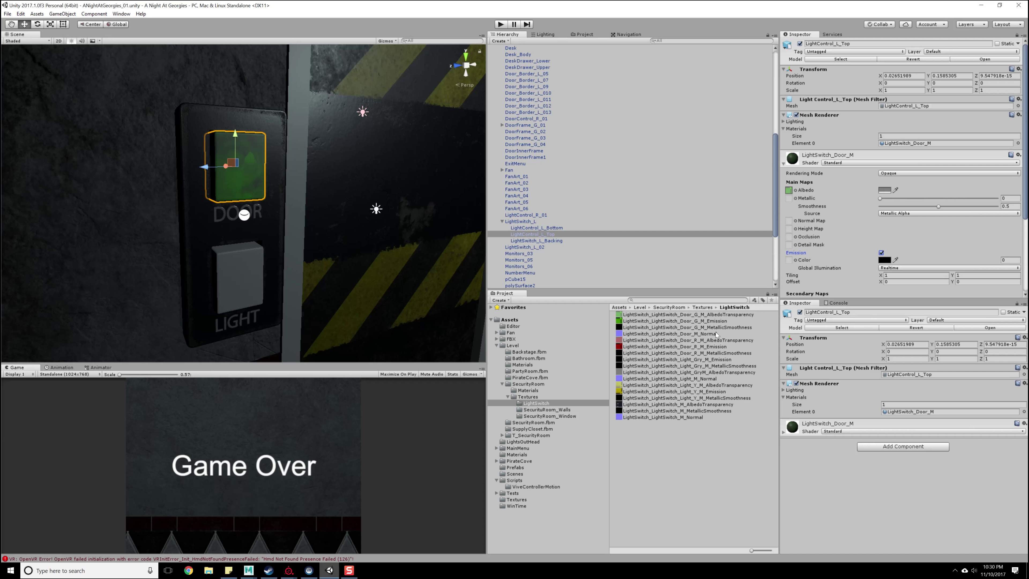
pyautogui.moveTo(712, 323); pyautogui.dragTo(790, 248)
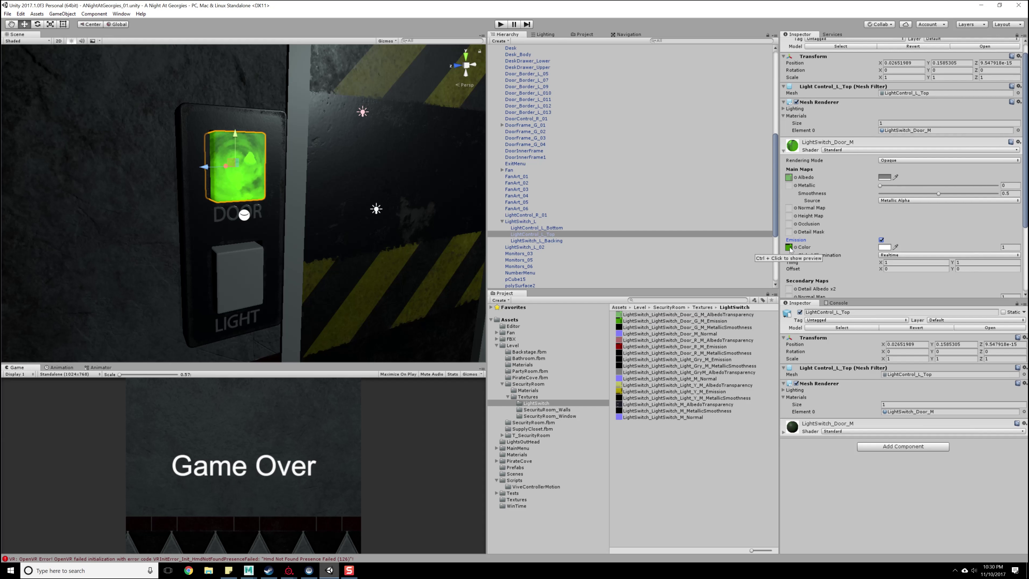
pyautogui.moveTo(715, 327); pyautogui.dragTo(789, 185)
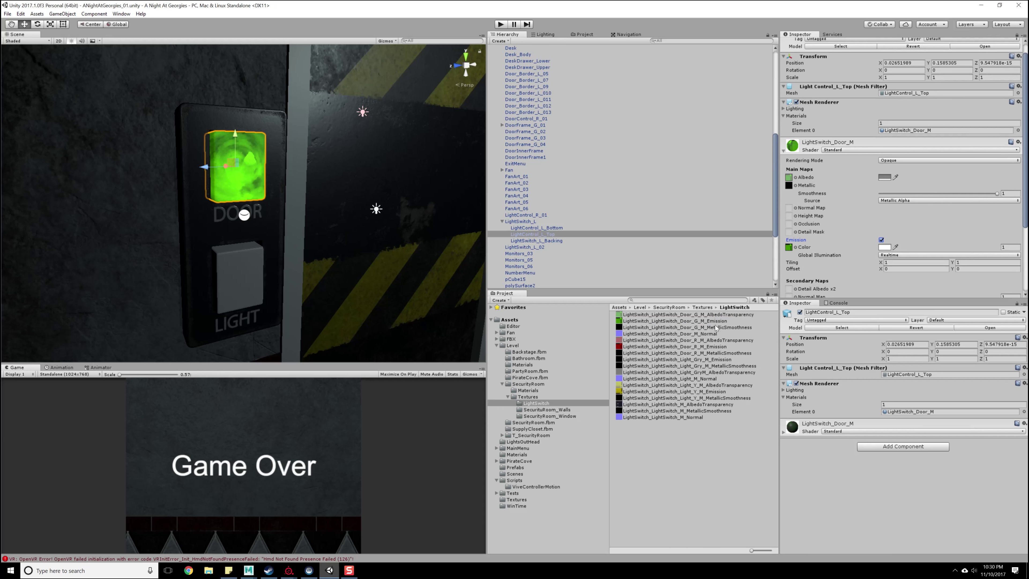
pyautogui.moveTo(714, 334); pyautogui.dragTo(791, 208)
pyautogui.click(1007, 224)
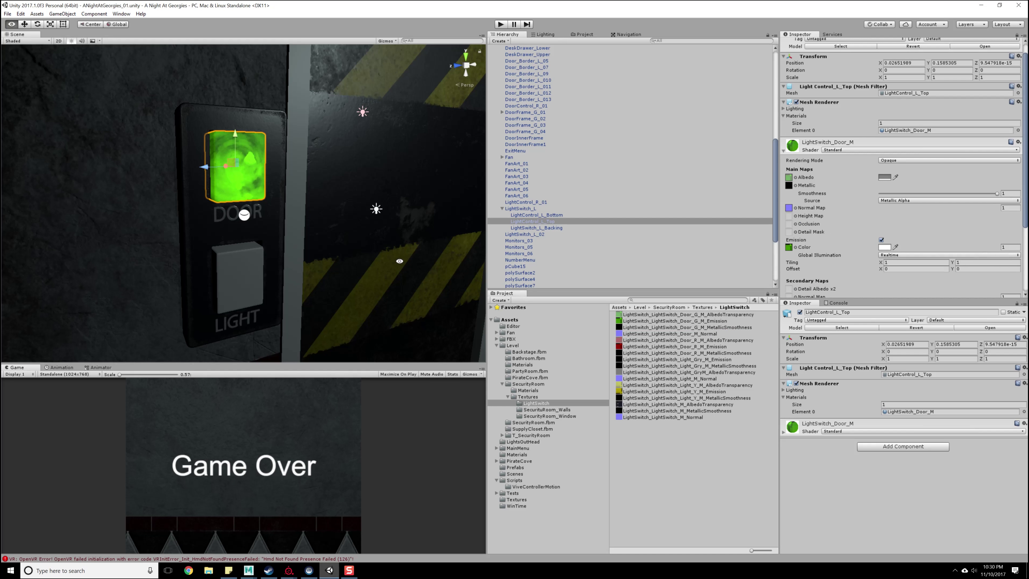
# Examine the green DOOR button on the switch panel from several angles and distances, along with its emission settings.
pyautogui.scroll(-3, 397, 260)
pyautogui.scroll(3, 398, 259)
pyautogui.keyDown('alt'); pyautogui.moveTo(398, 260); pyautogui.dragTo(395, 237, button='right'); pyautogui.keyUp('alt')
pyautogui.keyDown('alt'); pyautogui.moveTo(395, 237); pyautogui.dragTo(338, 248); pyautogui.keyUp('alt')
pyautogui.keyDown('alt'); pyautogui.moveTo(337, 249); pyautogui.dragTo(359, 342, button='right'); pyautogui.keyUp('alt')
pyautogui.scroll(-5, 359, 341)
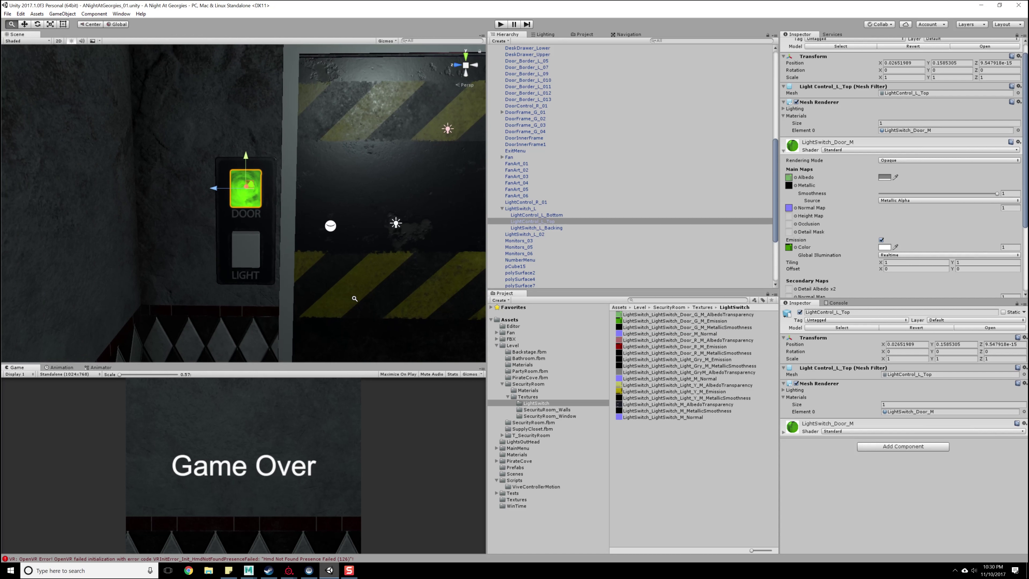
pyautogui.scroll(-3, 862, 219)
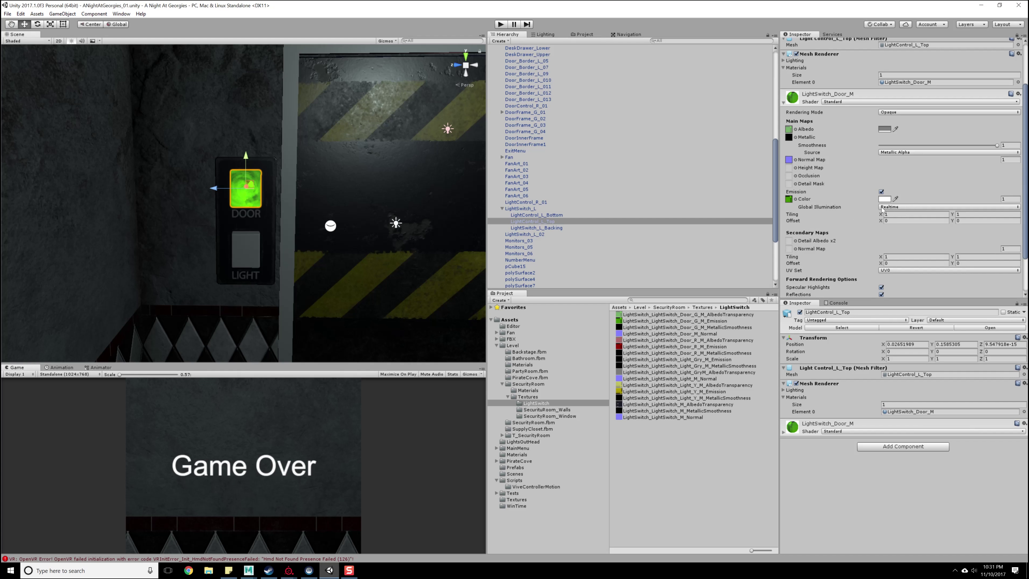
pyautogui.keyDown('alt'); pyautogui.moveTo(365, 265); pyautogui.dragTo(313, 258); pyautogui.keyUp('alt')
pyautogui.moveTo(312, 258); pyautogui.dragTo(312, 257, button='right')
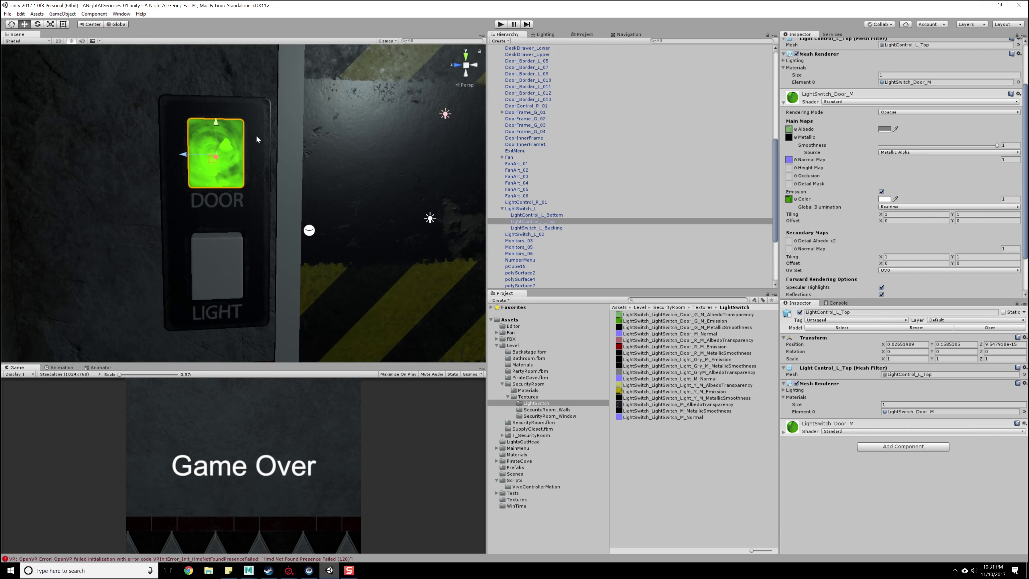
# Show the LIGHT button LightControl_L_Bottom in the upper Inspector, expand its LightSwitch_Light_M material and select the Light_Gry_M_Emission texture.
pyautogui.click(219, 267)
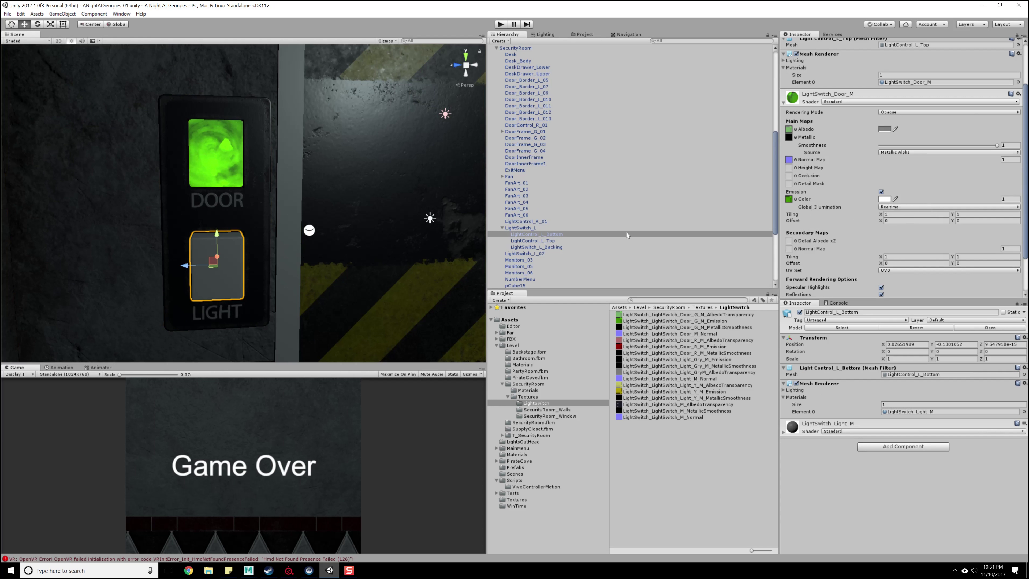
pyautogui.click(1016, 36)
pyautogui.scroll(-3, 572, 233)
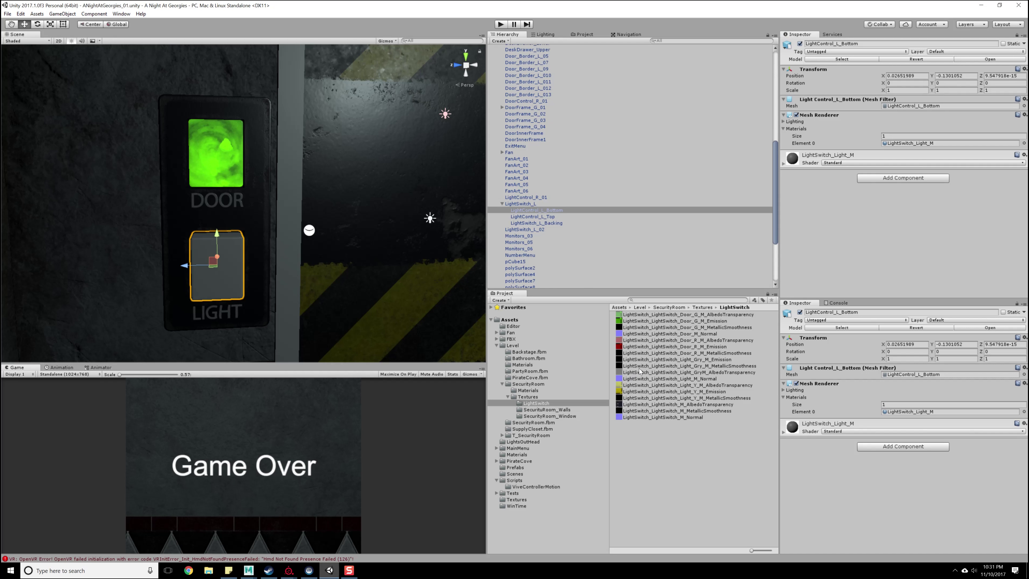
pyautogui.click(645, 359)
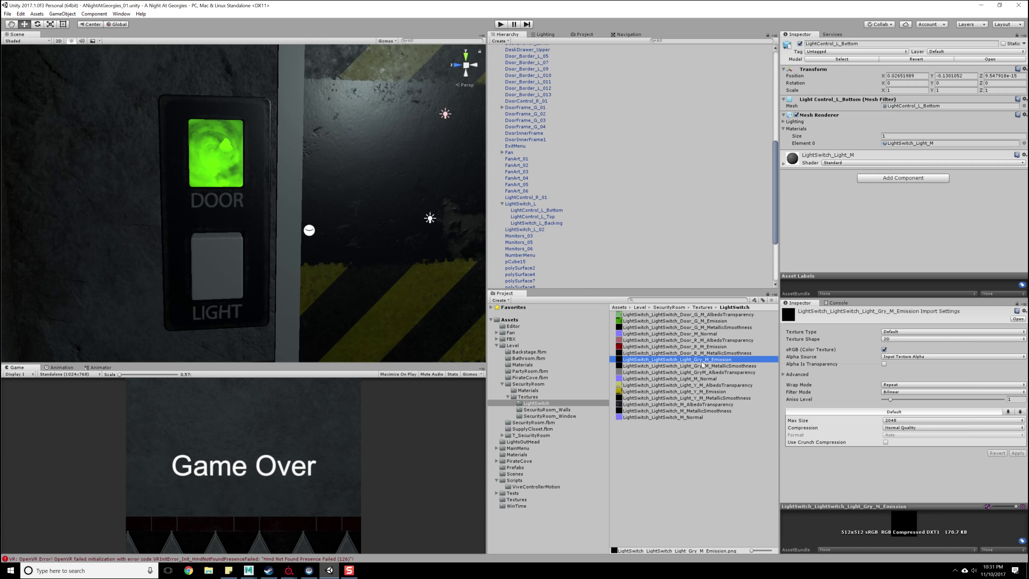
pyautogui.click(784, 164)
pyautogui.scroll(-3, 802, 210)
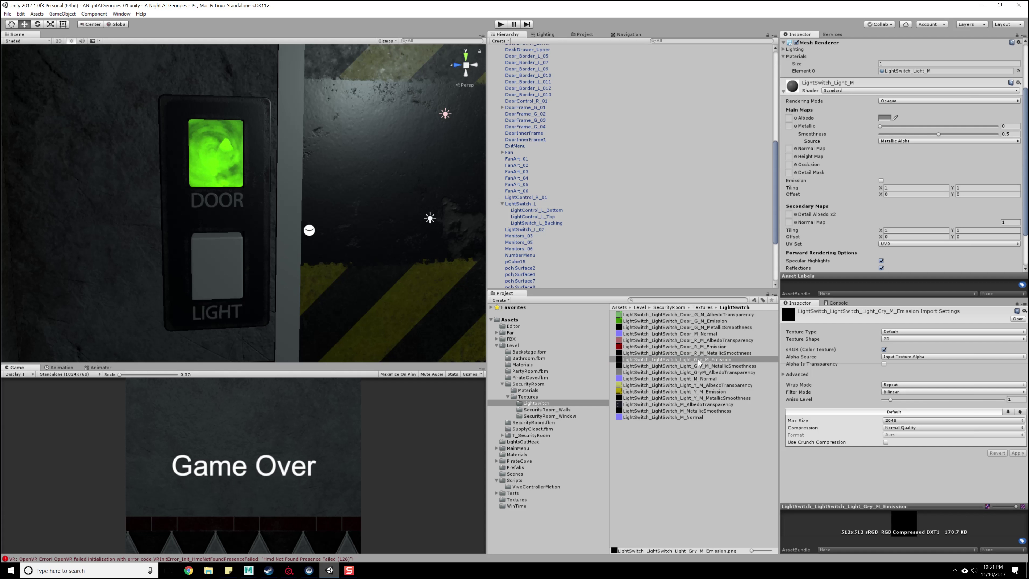
# Look through the LightSwitch textures to identify the gray and yellow Light maps and the normal map for the LIGHT button.
pyautogui.click(717, 372)
pyautogui.press('Up')
pyautogui.press('Up')
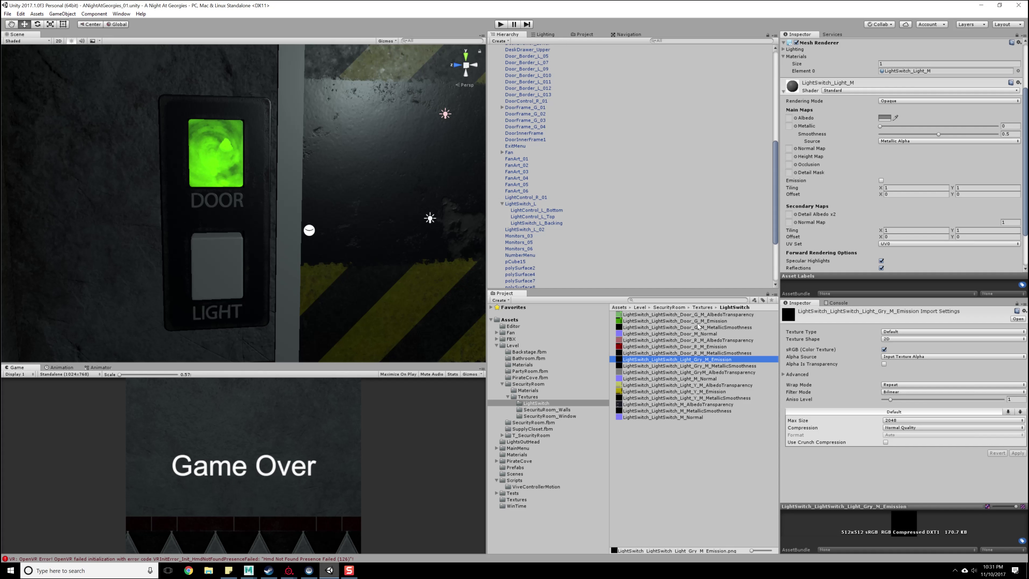
pyautogui.click(701, 334)
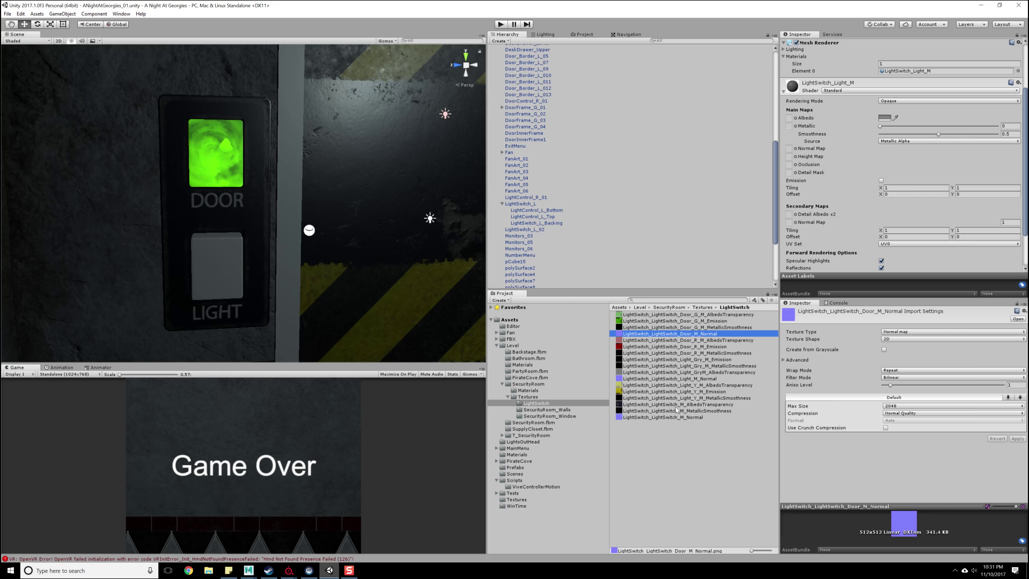
pyautogui.click(658, 419)
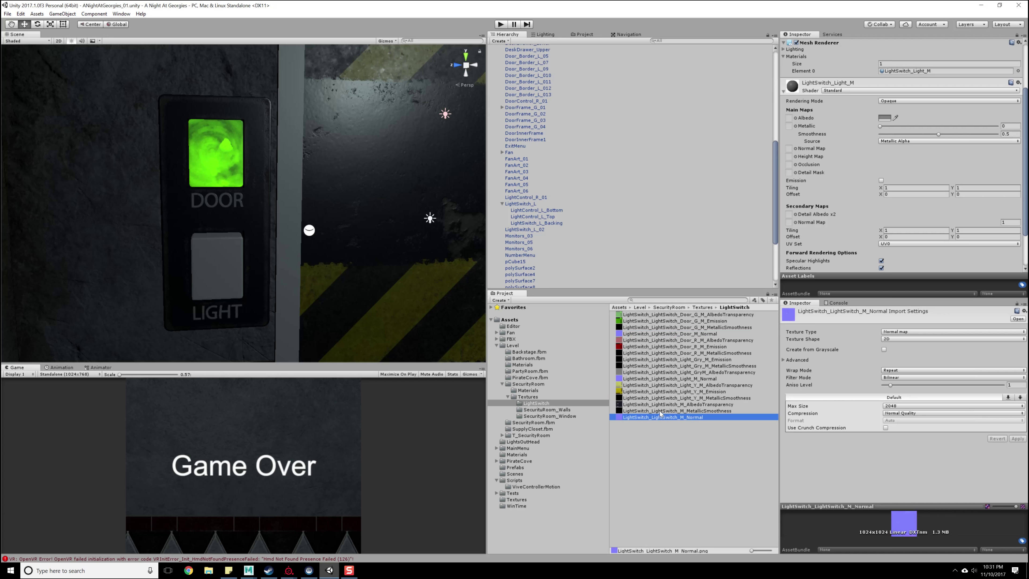
pyautogui.click(660, 397)
pyautogui.click(661, 392)
pyautogui.click(663, 385)
pyautogui.click(662, 379)
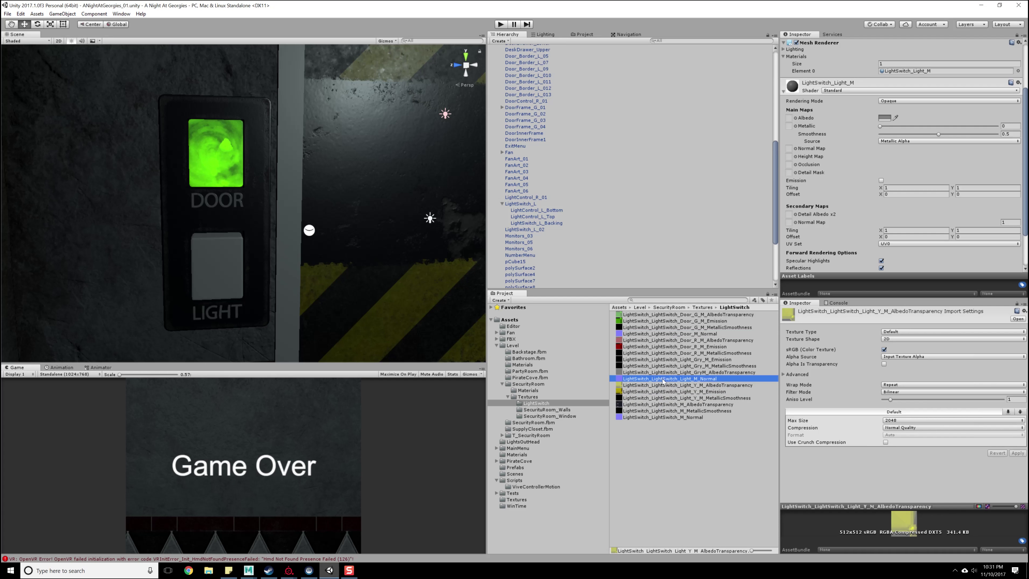
pyautogui.click(664, 366)
pyautogui.click(667, 360)
pyautogui.click(666, 366)
pyautogui.click(667, 372)
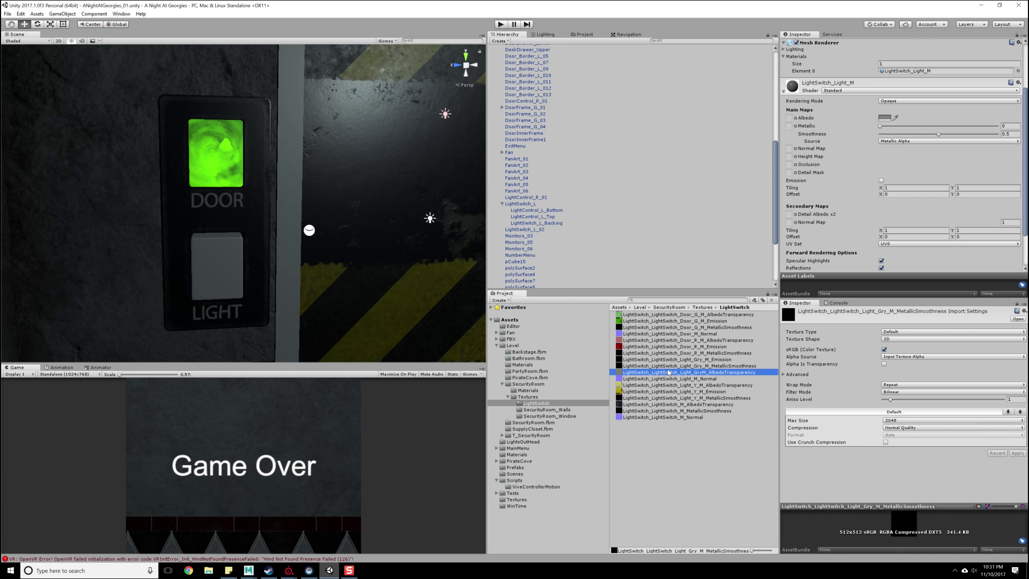
pyautogui.click(668, 379)
pyautogui.click(670, 385)
pyautogui.click(672, 379)
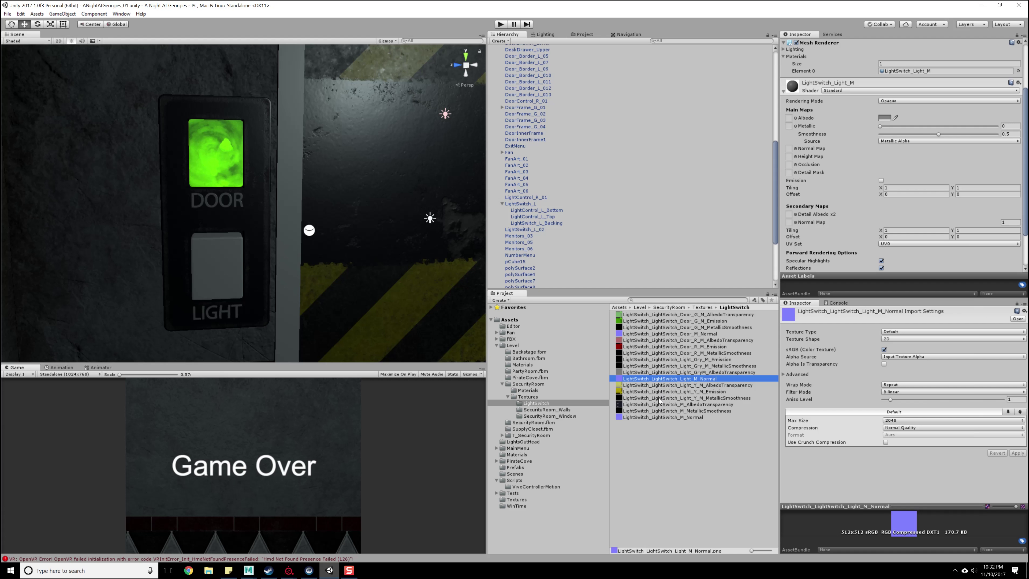
# Assign the gray Light albedo texture to LightSwitch_Light_M and rename the texture LightSwitch_LightSwitch_Light_Gry_M_AlbedoTransparency.
pyautogui.click(649, 373)
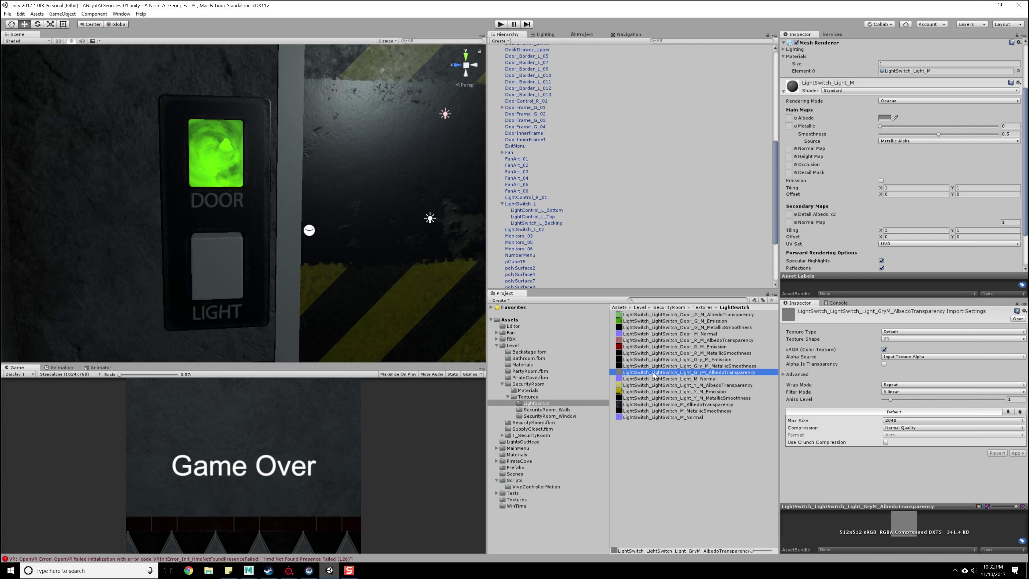
pyautogui.moveTo(655, 377); pyautogui.dragTo(790, 120)
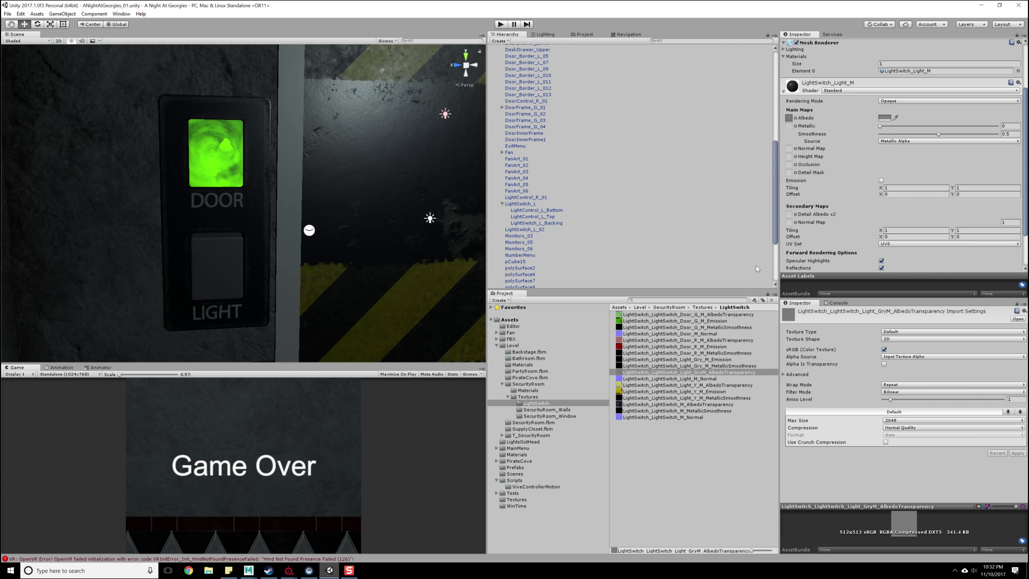
pyautogui.click(698, 374)
pyautogui.click(700, 373)
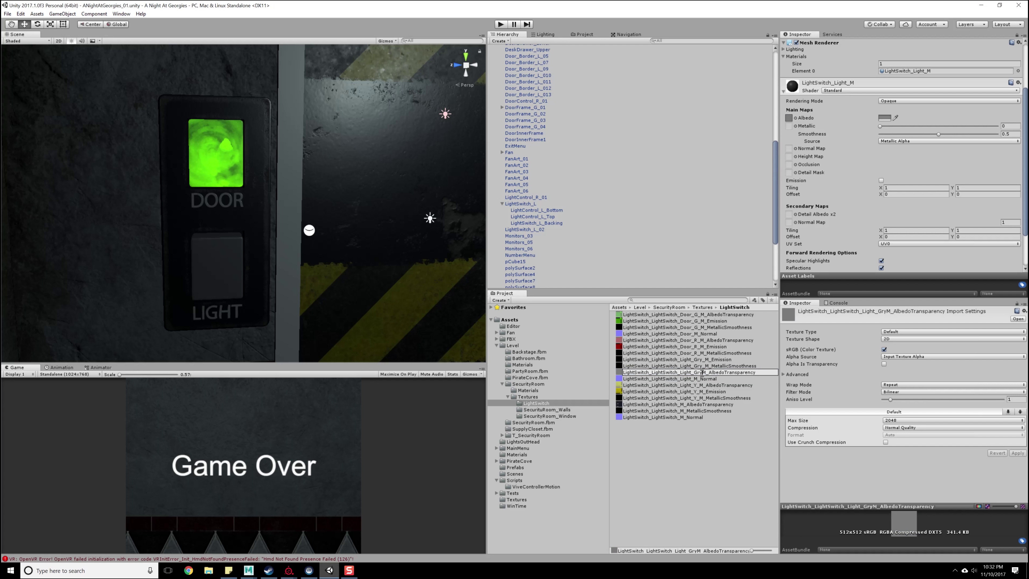
pyautogui.write('_')
pyautogui.press('Return')
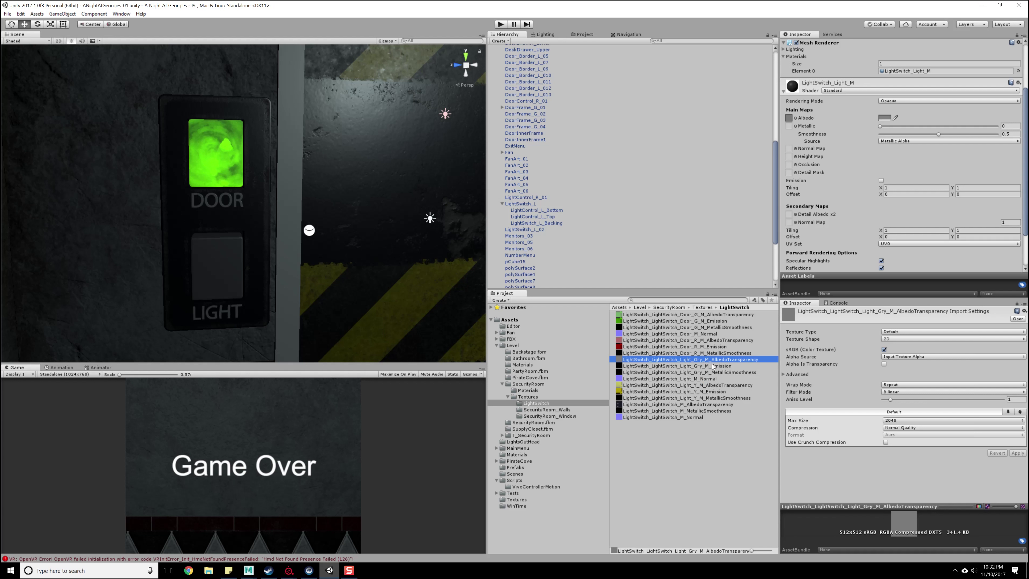
# Enable emission on LightSwitch_Light_M and assign the Light_Gry_M emission and metallic-smoothness textures.
pyautogui.click(882, 180)
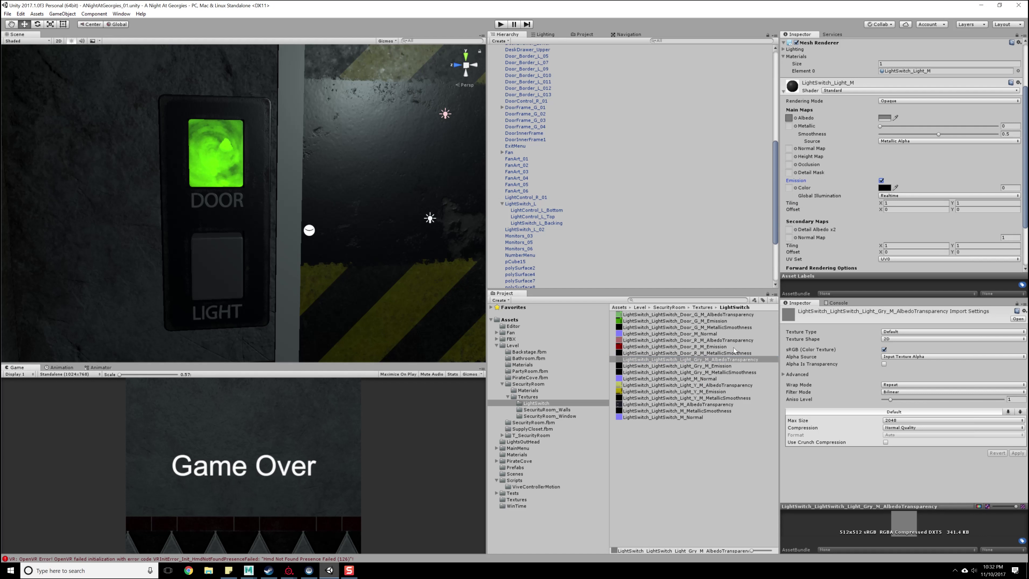
pyautogui.moveTo(710, 369); pyautogui.dragTo(790, 190)
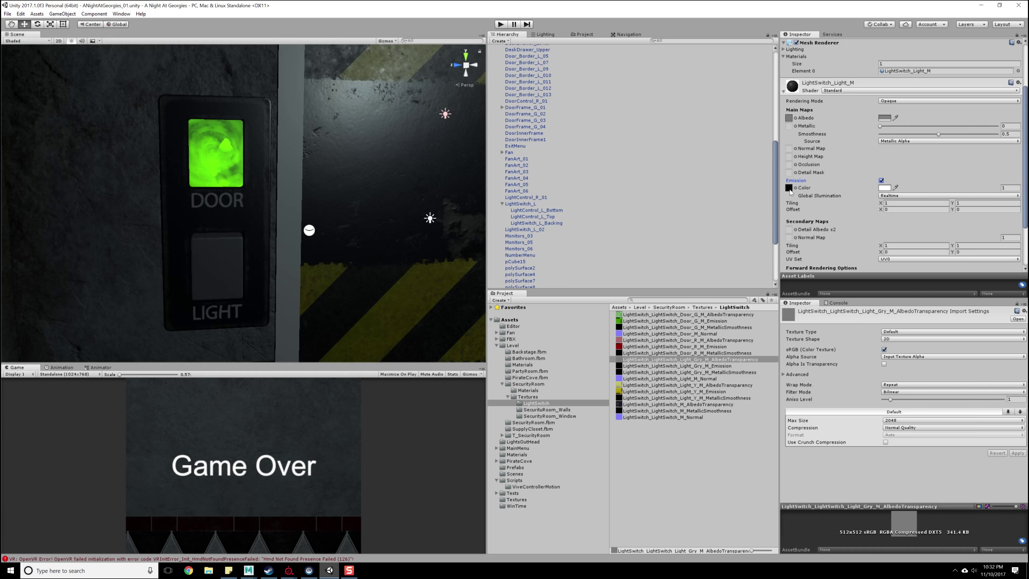
pyautogui.click(712, 365)
pyautogui.moveTo(712, 367); pyautogui.dragTo(791, 191)
pyautogui.click(724, 373)
pyautogui.moveTo(724, 372); pyautogui.dragTo(789, 126)
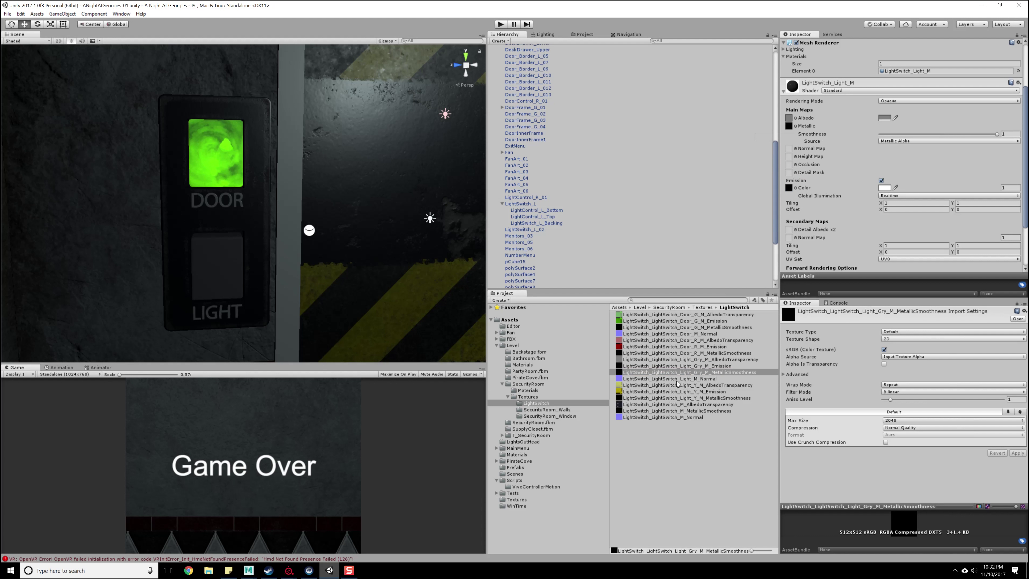
# Assign the Light_M normal texture to the normal map of LightSwitch_Light_M and fix its import type as a normal map.
pyautogui.click(689, 379)
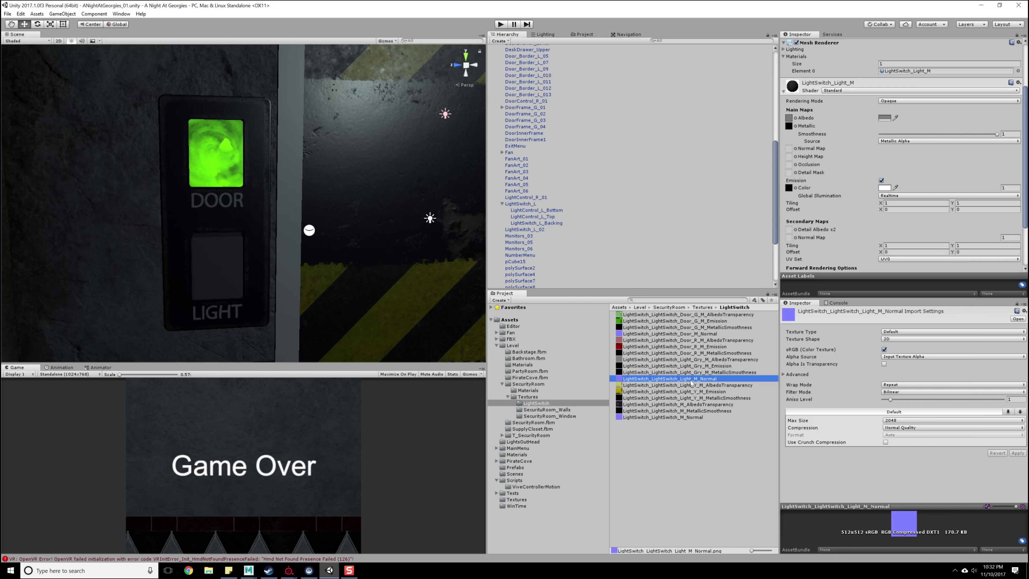
pyautogui.click(691, 359)
pyautogui.click(689, 378)
pyautogui.click(689, 373)
pyautogui.click(688, 378)
pyautogui.moveTo(688, 383); pyautogui.dragTo(790, 148)
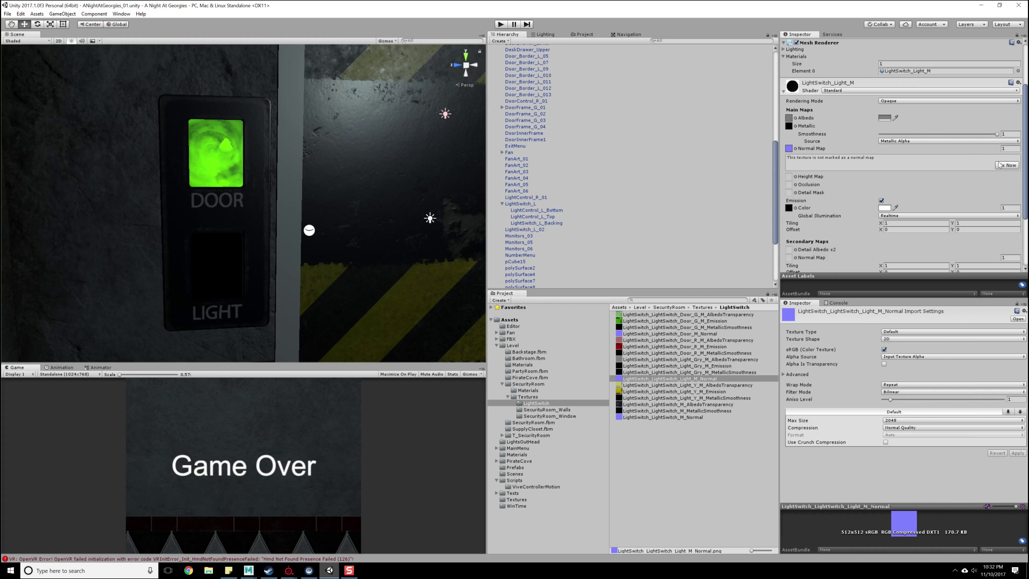
pyautogui.click(1007, 165)
# Replace the albedo and emission maps of LightSwitch_Light_M with the yellow Light_Y_M textures.
pyautogui.keyDown('alt'); pyautogui.moveTo(345, 256); pyautogui.dragTo(296, 266); pyautogui.keyUp('alt')
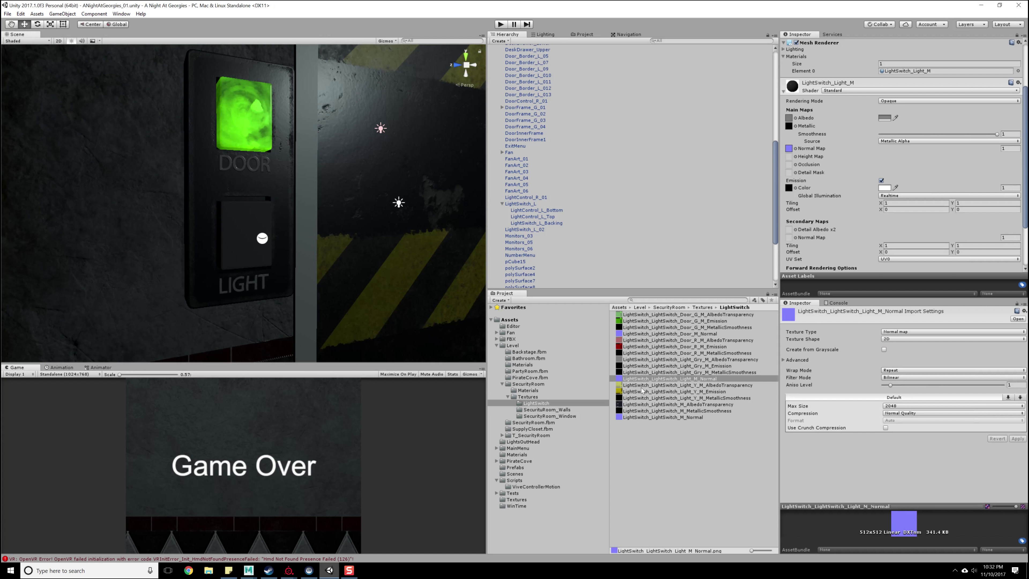
pyautogui.moveTo(641, 385); pyautogui.dragTo(789, 119)
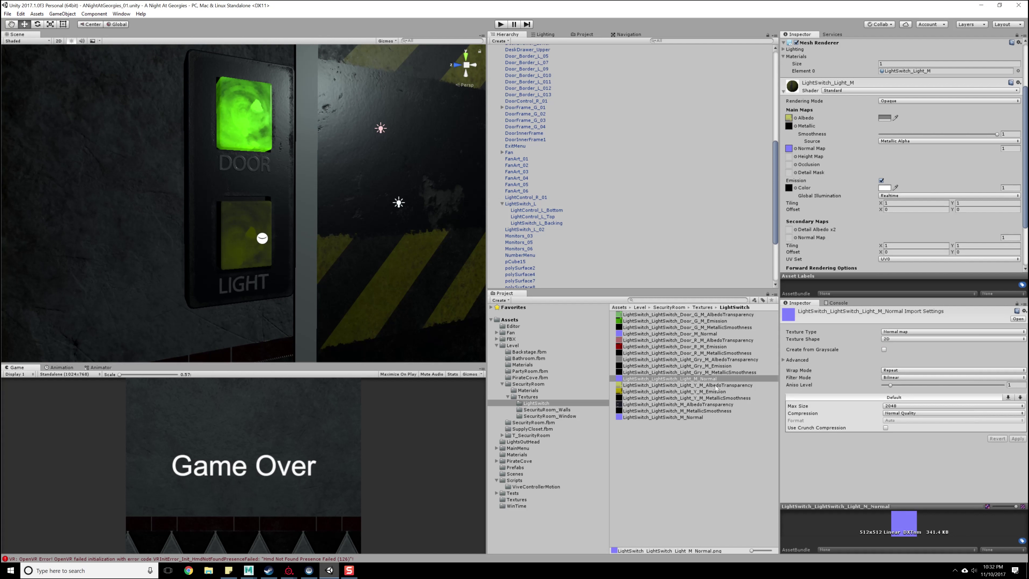
pyautogui.moveTo(712, 382); pyautogui.dragTo(784, 139)
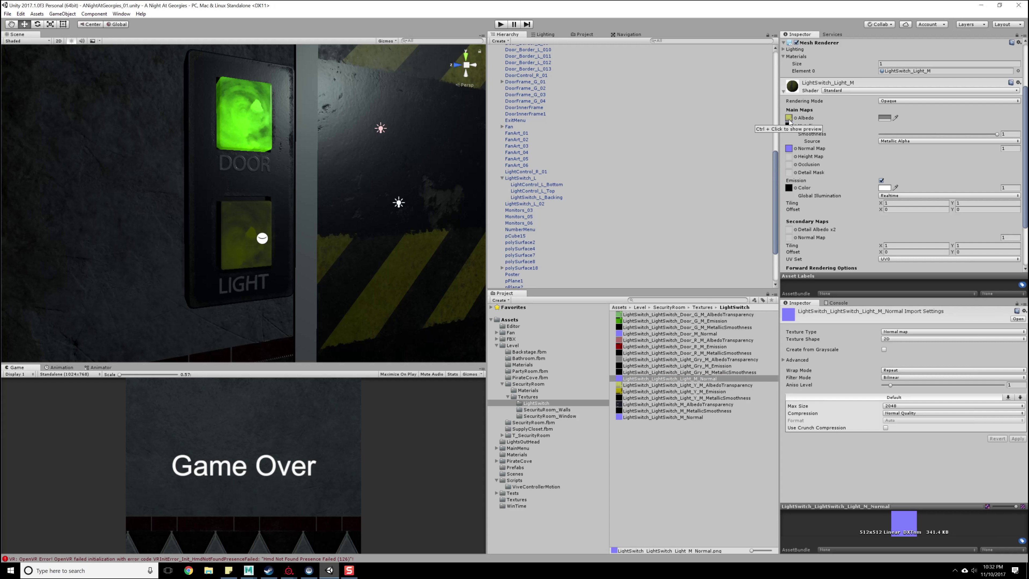
pyautogui.moveTo(703, 391); pyautogui.dragTo(789, 187)
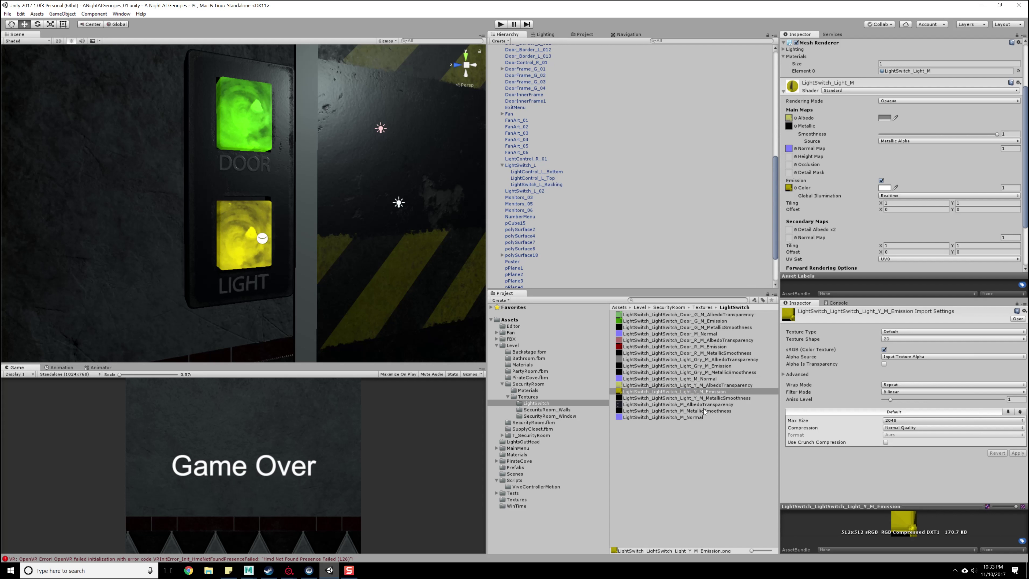
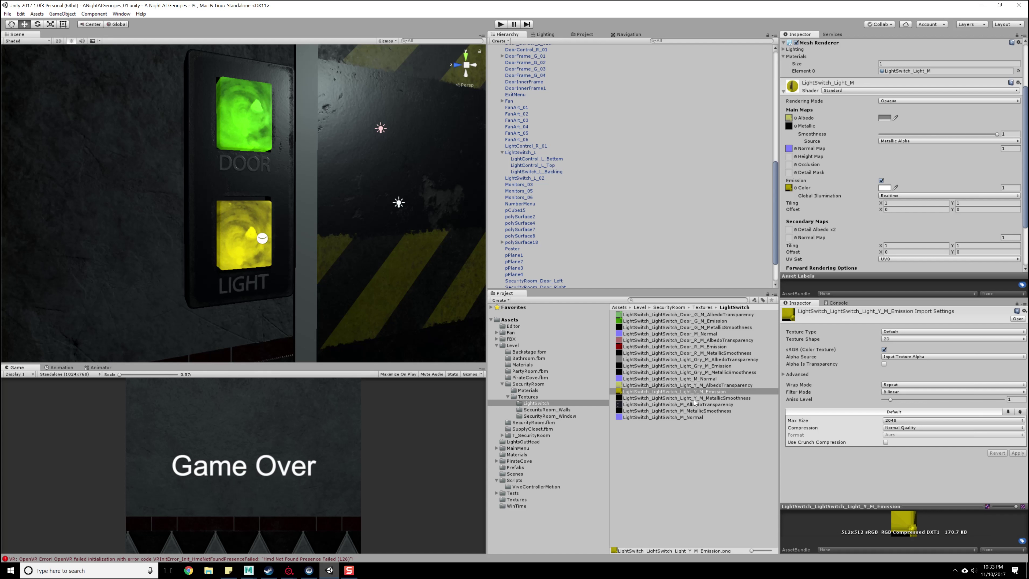
# Examine the DOOR and LIGHT buttons on the switch panel beside the door from several angles and distances.
pyautogui.moveTo(294, 239); pyautogui.dragTo(295, 270, button='middle')
pyautogui.scroll(-6, 296, 229)
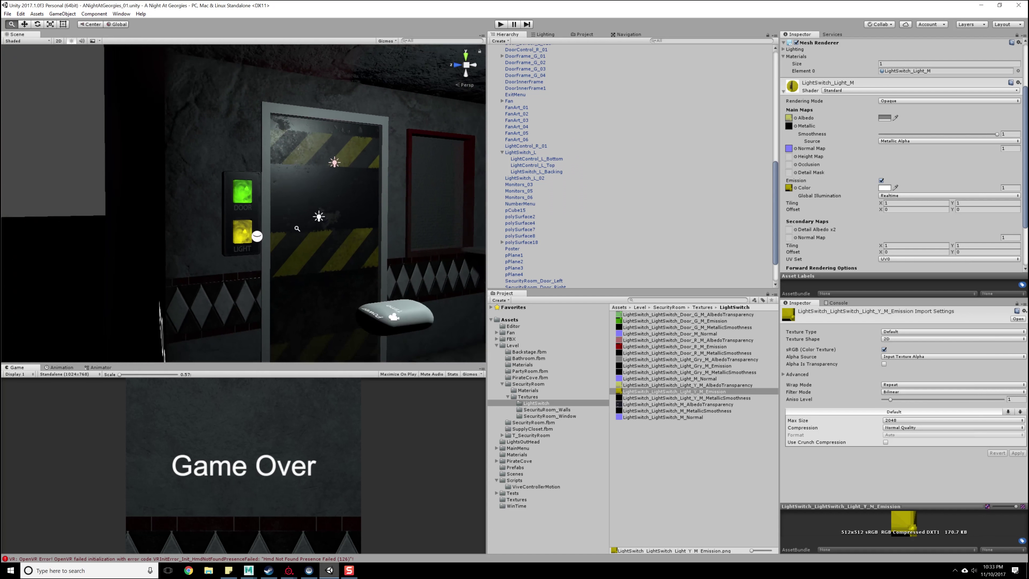
pyautogui.scroll(6, 299, 269)
pyautogui.scroll(-2, 306, 262)
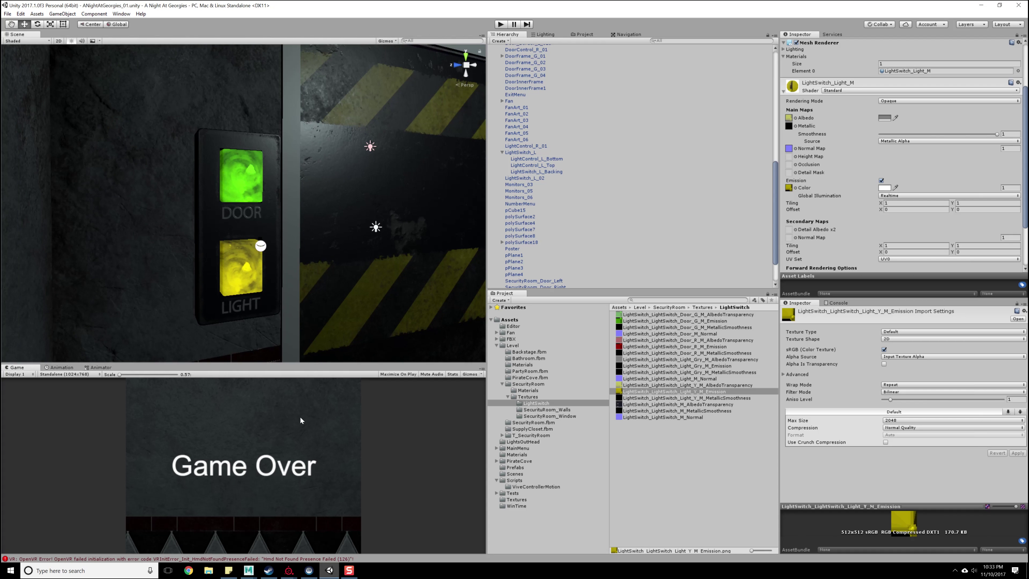
pyautogui.keyDown('alt'); pyautogui.moveTo(311, 271); pyautogui.dragTo(255, 272); pyautogui.keyUp('alt')
pyautogui.moveTo(255, 271); pyautogui.dragTo(286, 266, button='middle')
pyautogui.moveTo(287, 266); pyautogui.dragTo(124, 196, button='right')
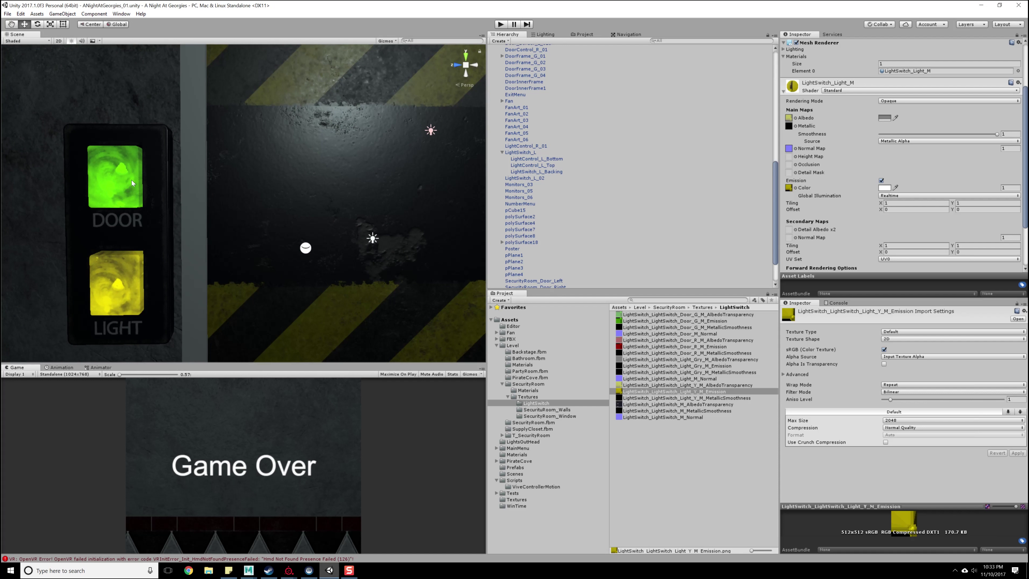
pyautogui.moveTo(210, 260); pyautogui.dragTo(181, 195, button='middle')
pyautogui.scroll(-4, 181, 195)
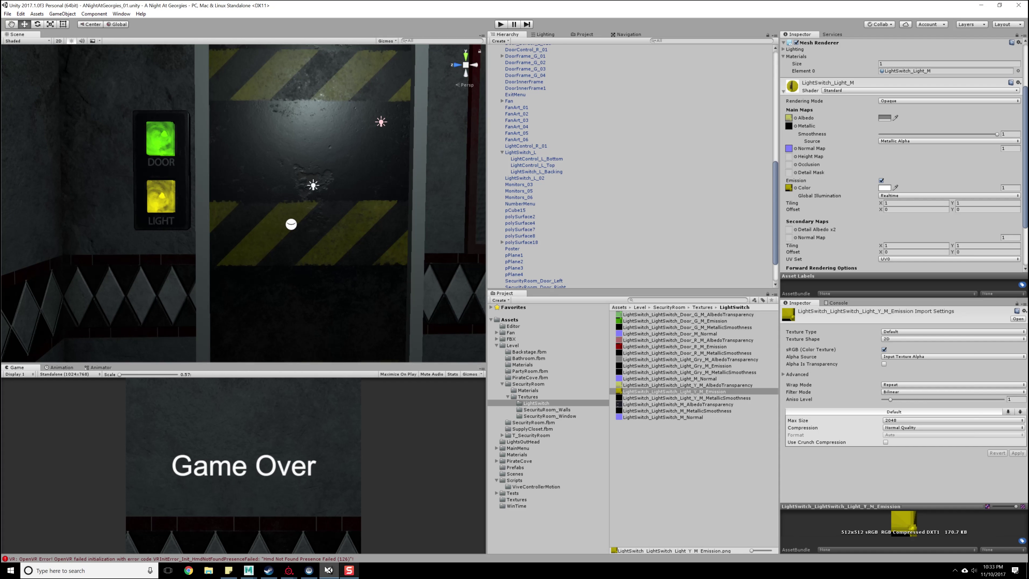
# Switch to Substance Painter and examine the round lights along the base of the Pirate Cove stage.
pyautogui.moveTo(287, 570)
pyautogui.click(246, 535)
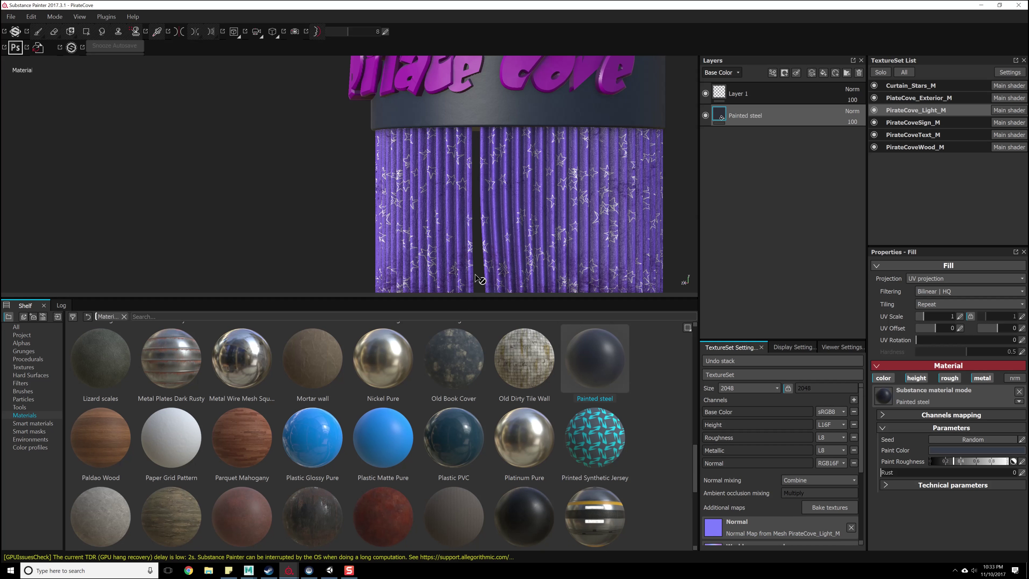
pyautogui.moveTo(459, 299); pyautogui.dragTo(457, 405)
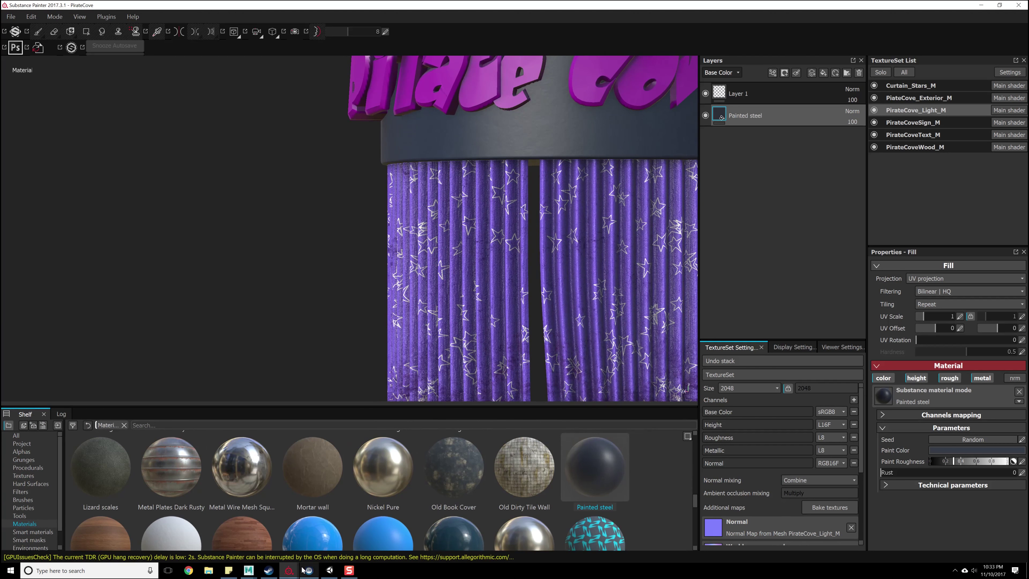
pyautogui.click(329, 570)
pyautogui.hotkey('alt', 'Tab')
pyautogui.keyDown('alt'); pyautogui.moveTo(464, 294); pyautogui.dragTo(462, 219, button='middle'); pyautogui.keyUp('alt')
pyautogui.keyDown('alt'); pyautogui.moveTo(461, 218); pyautogui.dragTo(476, 258); pyautogui.keyUp('alt')
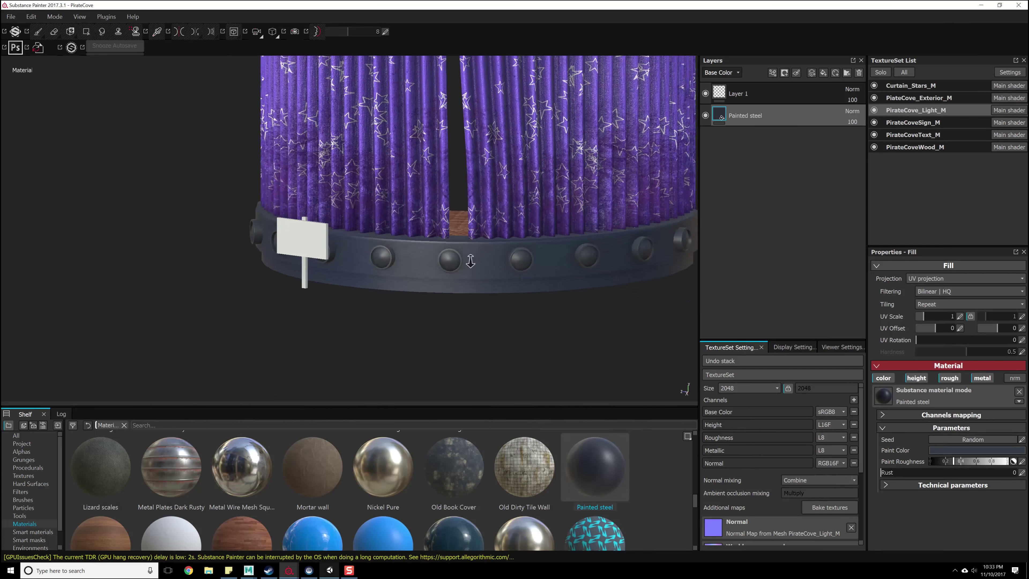
pyautogui.keyDown('alt'); pyautogui.moveTo(476, 258); pyautogui.dragTo(499, 333, button='right'); pyautogui.keyUp('alt')
pyautogui.keyDown('alt'); pyautogui.moveTo(498, 332); pyautogui.dragTo(498, 308); pyautogui.keyUp('alt')
pyautogui.keyDown('alt'); pyautogui.moveTo(502, 308); pyautogui.dragTo(497, 393, button='right'); pyautogui.keyUp('alt')
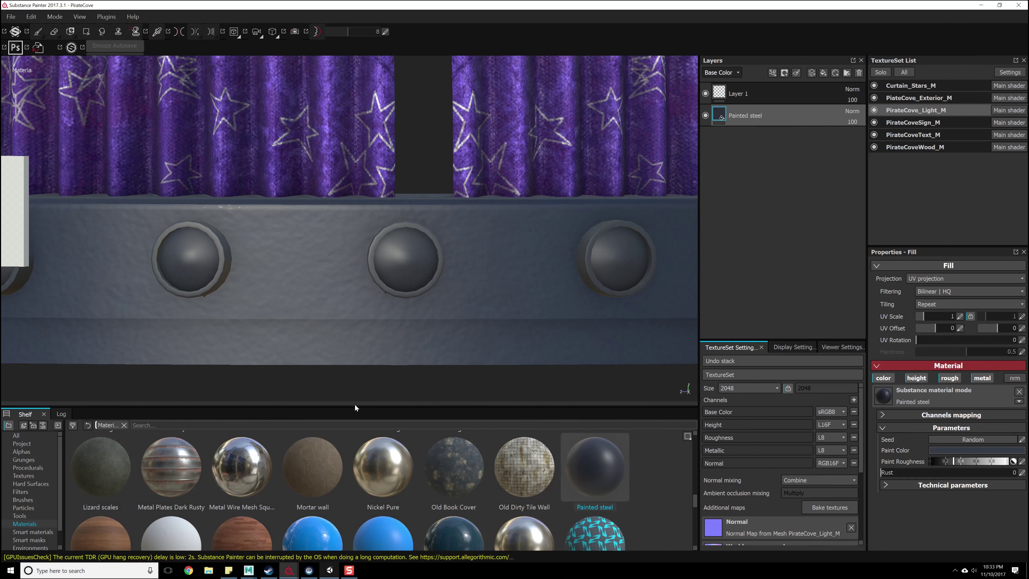
pyautogui.moveTo(353, 406); pyautogui.dragTo(351, 343)
# Switch to Maya and examine the round lights along the Pirate Cove stage base up close for reference.
pyautogui.click(245, 574)
pyautogui.click(268, 549)
pyautogui.keyDown('alt'); pyautogui.moveTo(428, 320); pyautogui.dragTo(392, 268, button='right'); pyautogui.keyUp('alt')
pyautogui.keyDown('alt'); pyautogui.moveTo(392, 268); pyautogui.dragTo(648, 316, button='middle'); pyautogui.keyUp('alt')
pyautogui.keyDown('alt'); pyautogui.moveTo(567, 317); pyautogui.dragTo(409, 332); pyautogui.keyUp('alt')
pyautogui.keyDown('alt'); pyautogui.moveTo(409, 364); pyautogui.dragTo(539, 446, button='right'); pyautogui.keyUp('alt')
pyautogui.keyDown('alt'); pyautogui.moveTo(539, 406); pyautogui.dragTo(421, 373); pyautogui.keyUp('alt')
pyautogui.keyDown('alt'); pyautogui.moveTo(421, 373); pyautogui.dragTo(506, 389, button='right'); pyautogui.keyUp('alt')
pyautogui.keyDown('alt'); pyautogui.moveTo(506, 389); pyautogui.dragTo(463, 352, button='middle'); pyautogui.keyUp('alt')
pyautogui.keyDown('alt'); pyautogui.moveTo(462, 351); pyautogui.dragTo(542, 368); pyautogui.keyUp('alt')
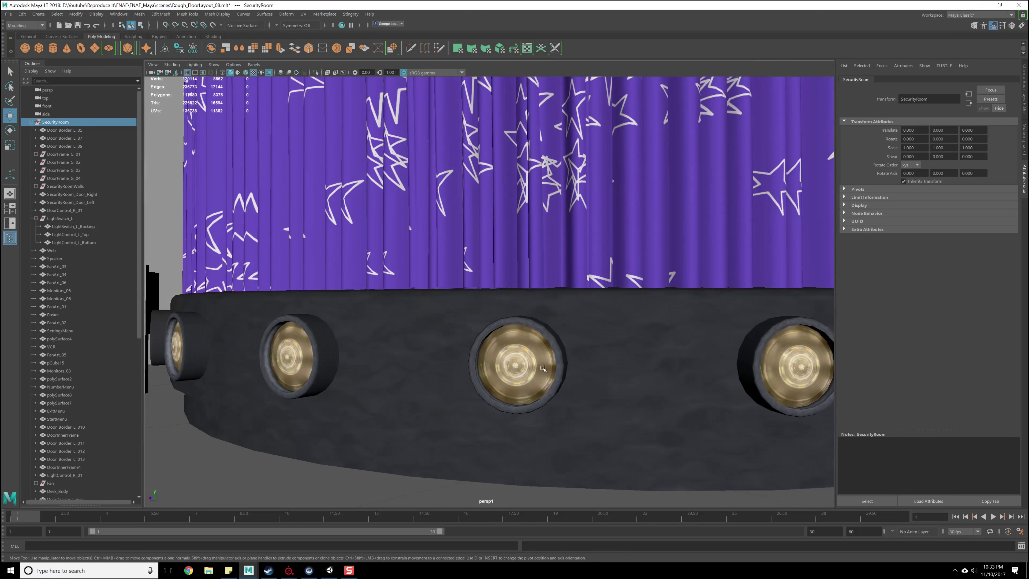
# Switch to Substance Painter and add a fill layer with a black mask above Painted steel in PirateCove_Light_M.
pyautogui.click(981, 5)
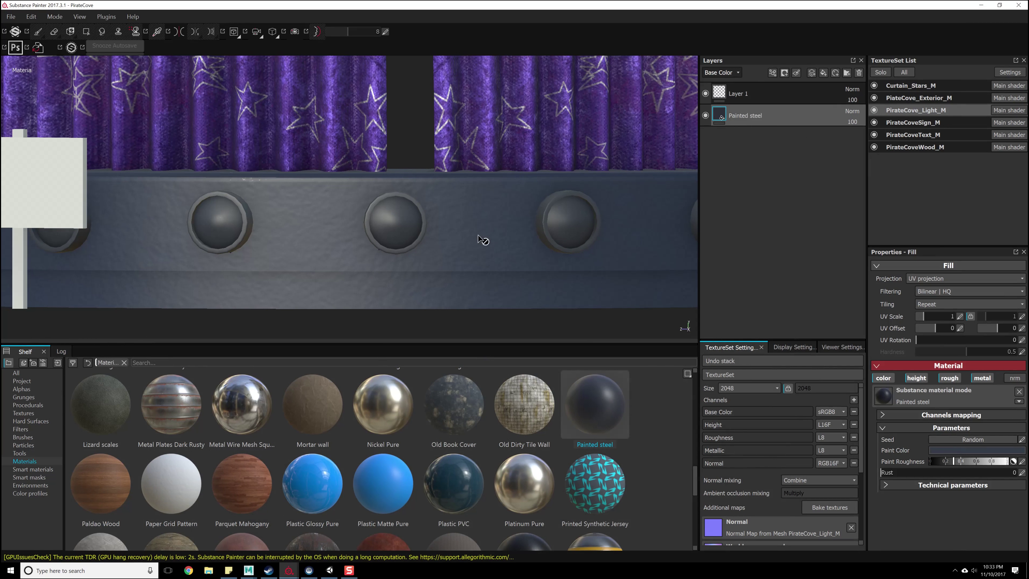
pyautogui.keyDown('alt'); pyautogui.moveTo(514, 230); pyautogui.dragTo(447, 248); pyautogui.keyUp('alt')
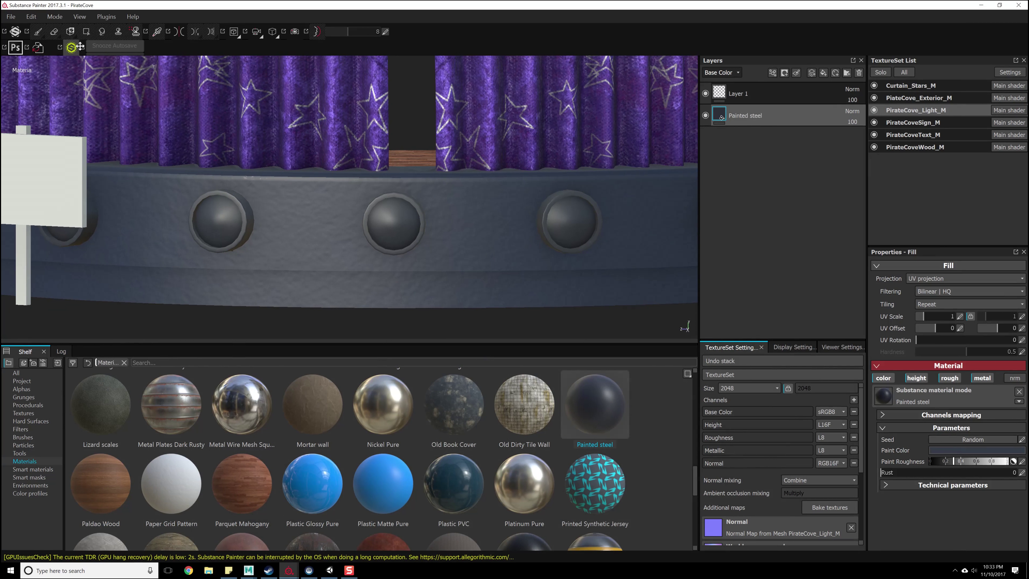
pyautogui.rightClick(785, 114)
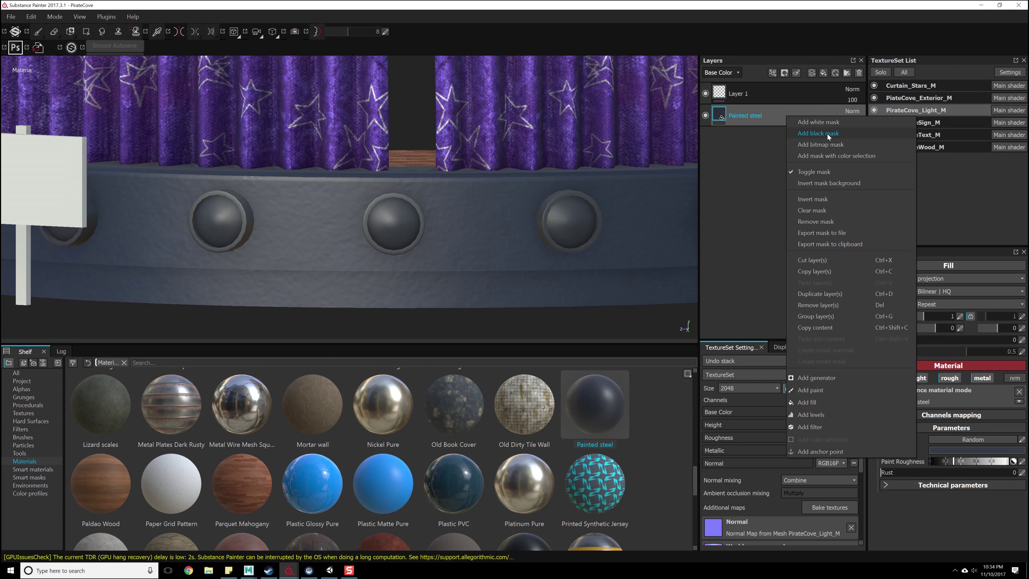
pyautogui.click(780, 142)
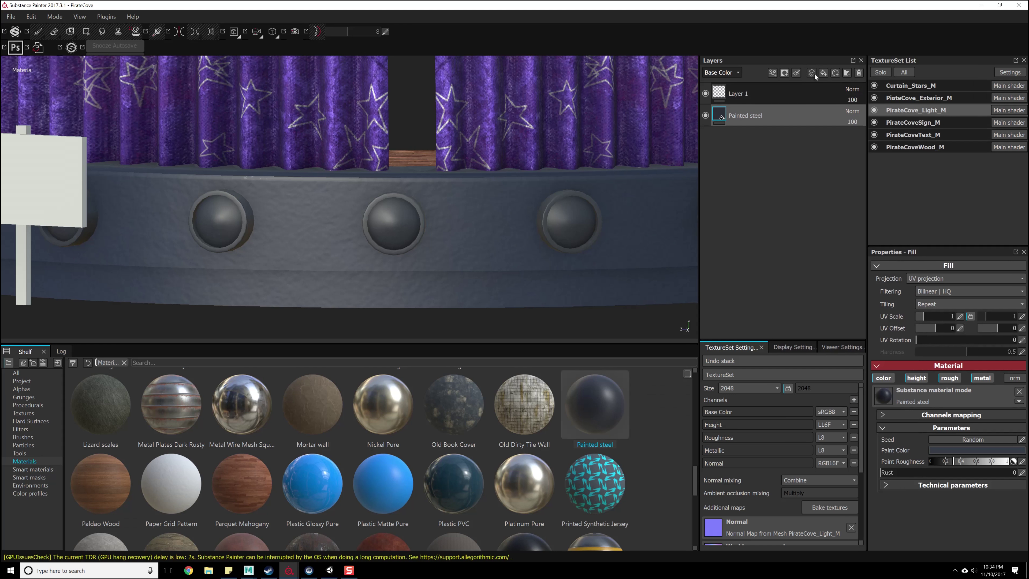
pyautogui.click(823, 73)
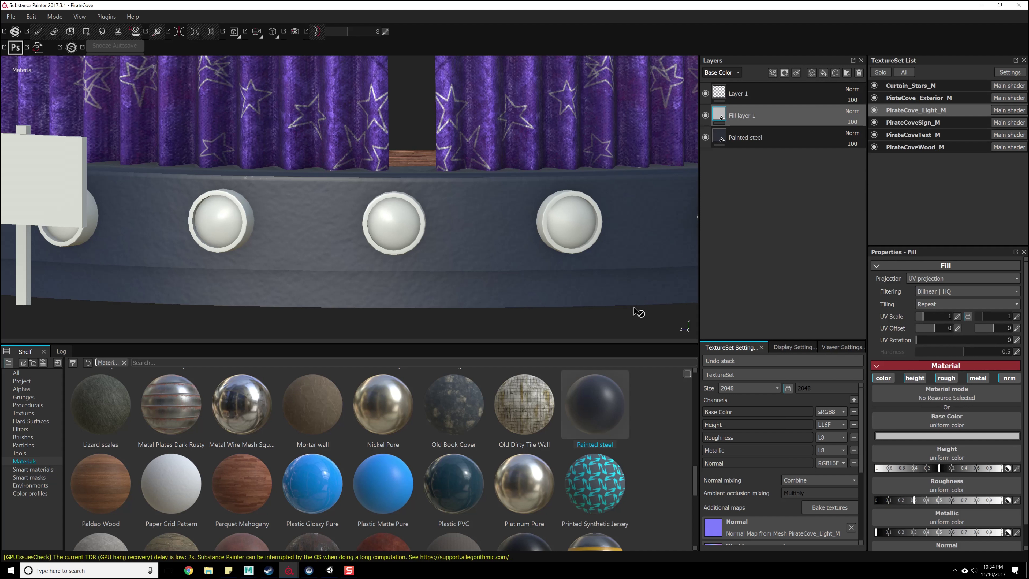
pyautogui.rightClick(791, 118)
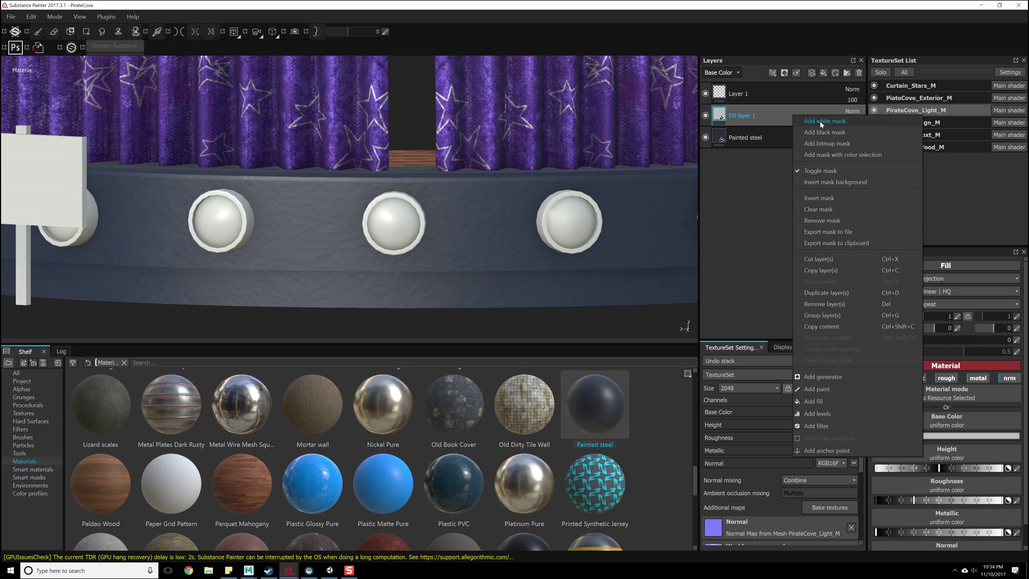
pyautogui.click(823, 134)
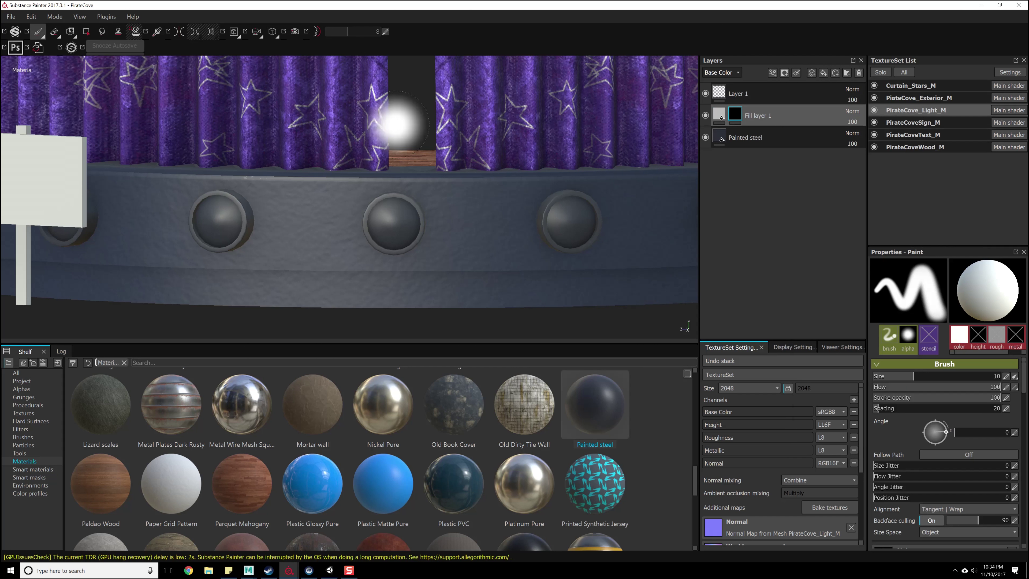
# Fill the whole stage light meshes white in Fill layer 1's mask using Polygon Fill in mesh mode.
pyautogui.click(86, 32)
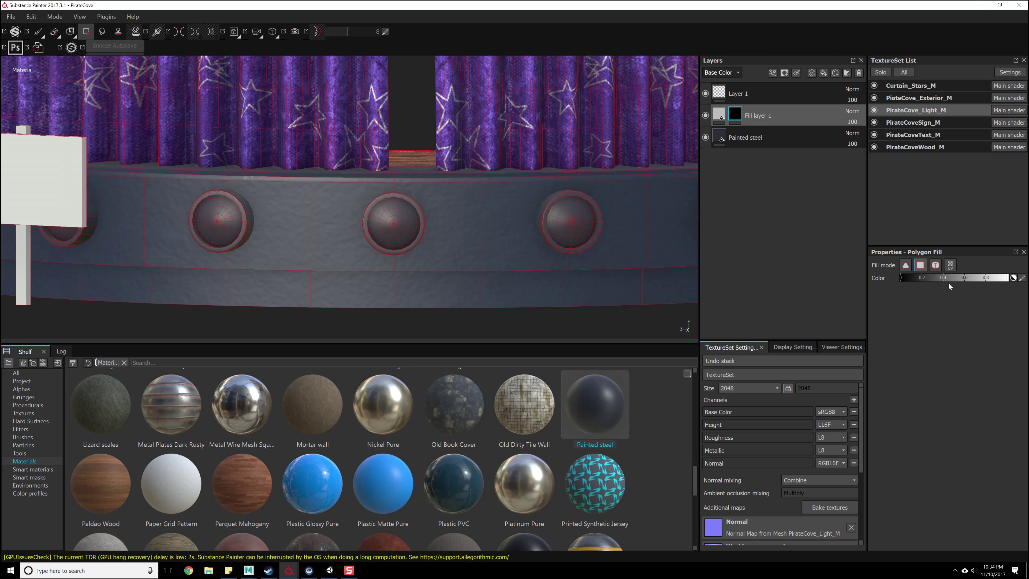
pyautogui.click(935, 265)
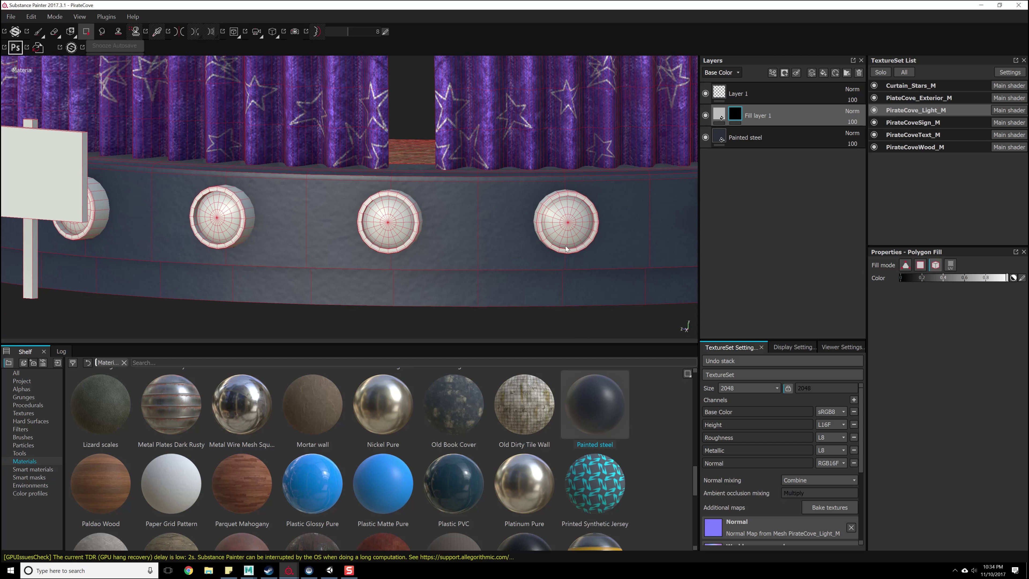
pyautogui.keyDown('alt'); pyautogui.moveTo(648, 223); pyautogui.dragTo(627, 317, button='right'); pyautogui.keyUp('alt')
pyautogui.keyDown('alt'); pyautogui.moveTo(627, 317); pyautogui.dragTo(575, 263); pyautogui.keyUp('alt')
pyautogui.keyDown('alt'); pyautogui.moveTo(557, 212); pyautogui.dragTo(578, 391, button='right'); pyautogui.keyUp('alt')
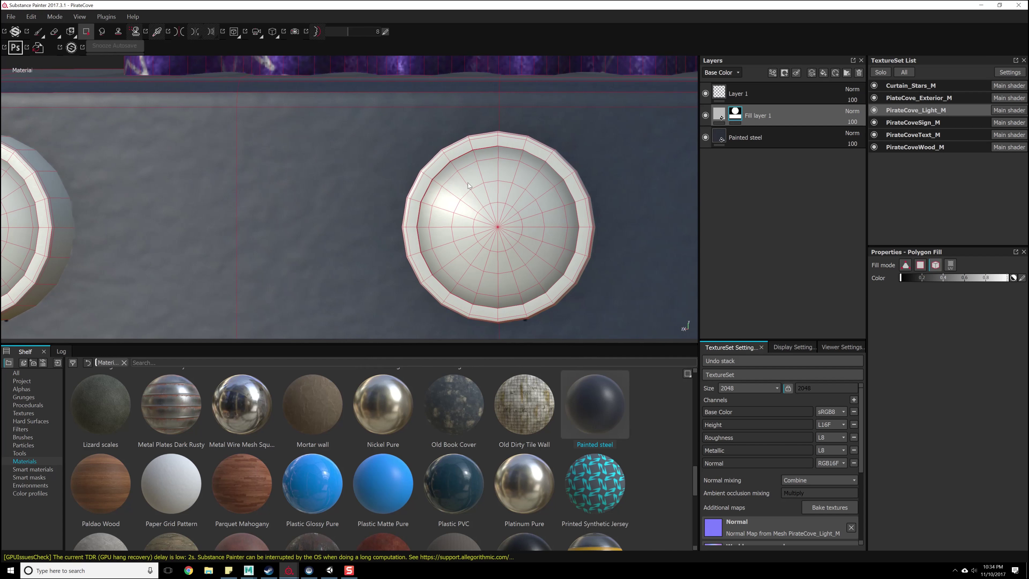
pyautogui.click(482, 207)
pyautogui.keyDown('alt'); pyautogui.moveTo(560, 254); pyautogui.dragTo(510, 252); pyautogui.keyUp('alt')
pyautogui.click(921, 266)
pyautogui.keyDown('alt'); pyautogui.moveTo(652, 236); pyautogui.dragTo(607, 214); pyautogui.keyUp('alt')
pyautogui.click(935, 265)
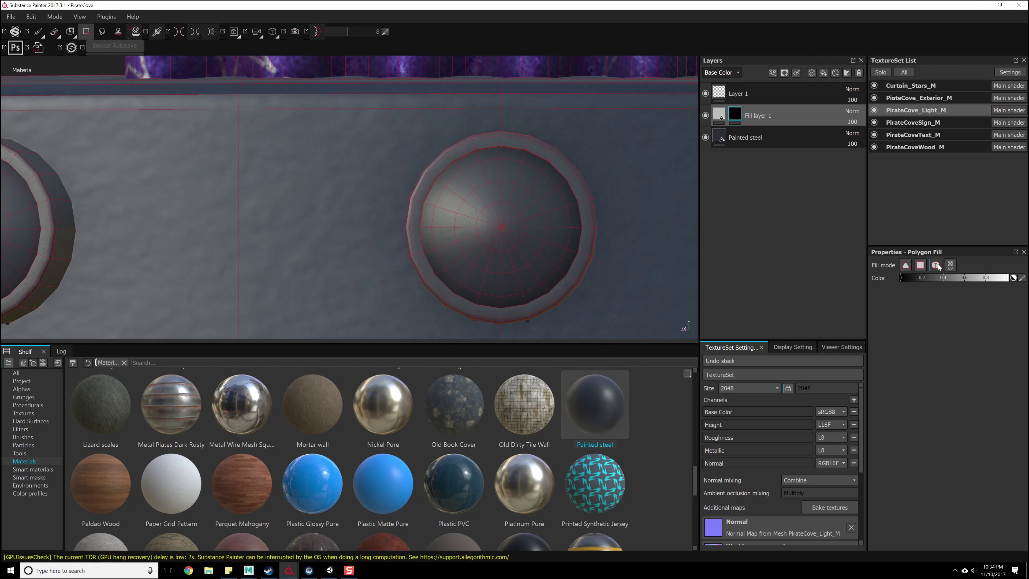
pyautogui.click(576, 229)
# Mask out the inner lens faces of the light in black using Polygon Fill on individual quads.
pyautogui.moveTo(912, 280); pyautogui.dragTo(900, 280)
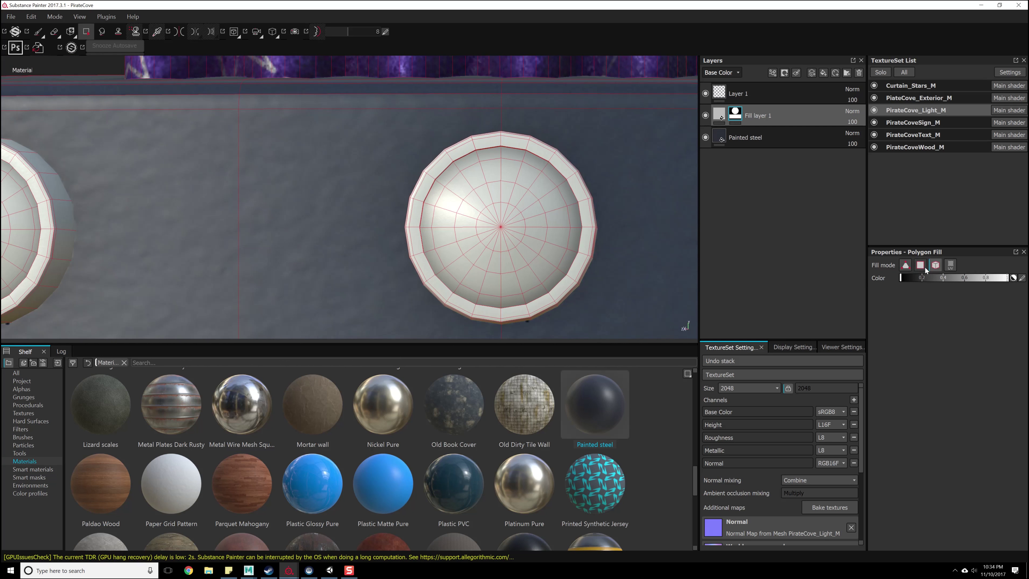
pyautogui.click(921, 268)
pyautogui.moveTo(466, 183); pyautogui.dragTo(543, 271)
pyautogui.moveTo(446, 205); pyautogui.dragTo(464, 249)
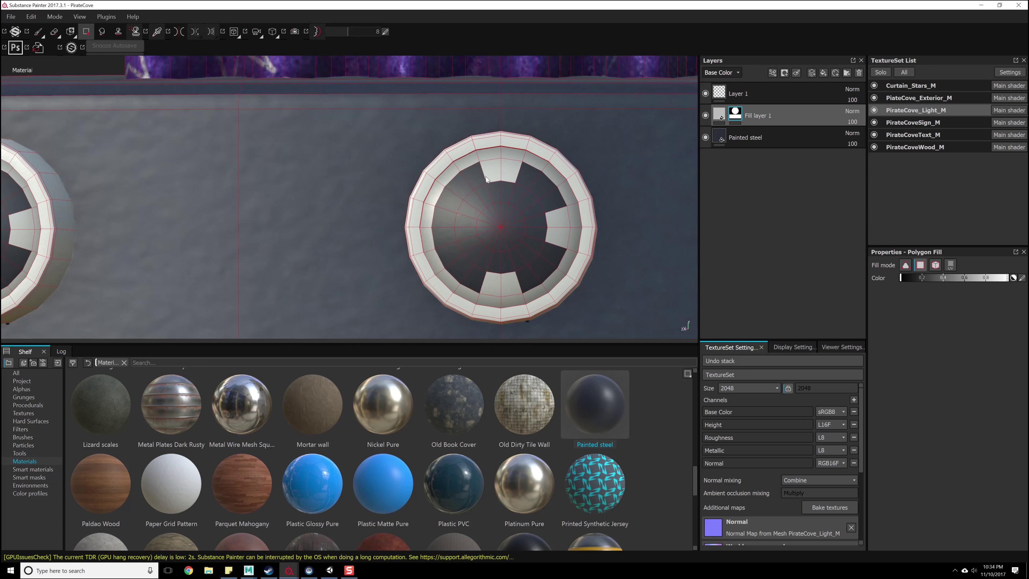
pyautogui.moveTo(490, 170); pyautogui.dragTo(511, 176)
pyautogui.moveTo(498, 276); pyautogui.dragTo(511, 283)
pyautogui.click(544, 235)
# Mask out the remaining outer ring of lens faces in black, leaving only the light's housing rim filled.
pyautogui.scroll(2, 541, 263)
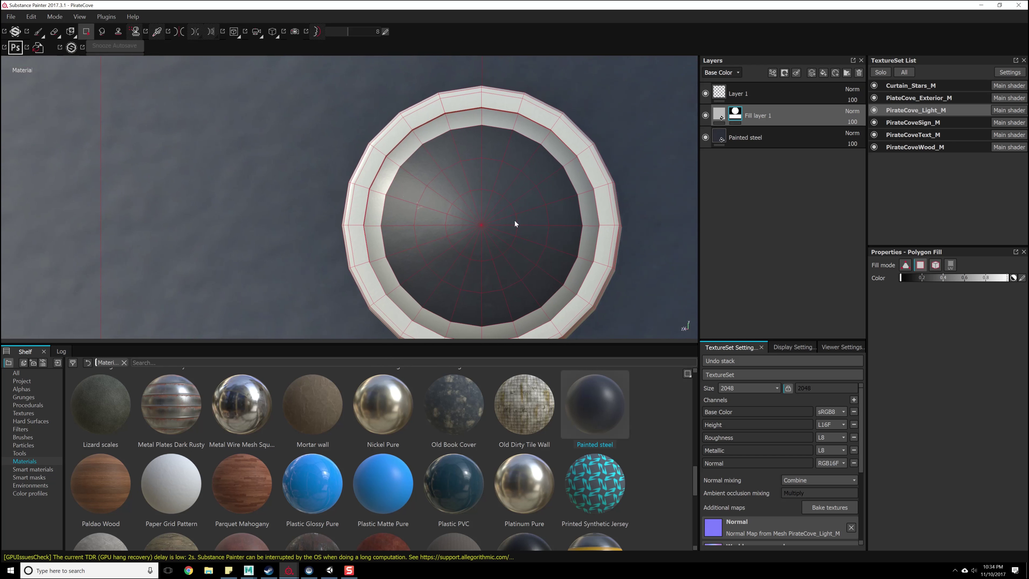
pyautogui.moveTo(519, 125); pyautogui.dragTo(415, 153)
pyautogui.moveTo(413, 156); pyautogui.dragTo(392, 202)
pyautogui.click(380, 212)
pyautogui.click(386, 275)
pyautogui.click(403, 300)
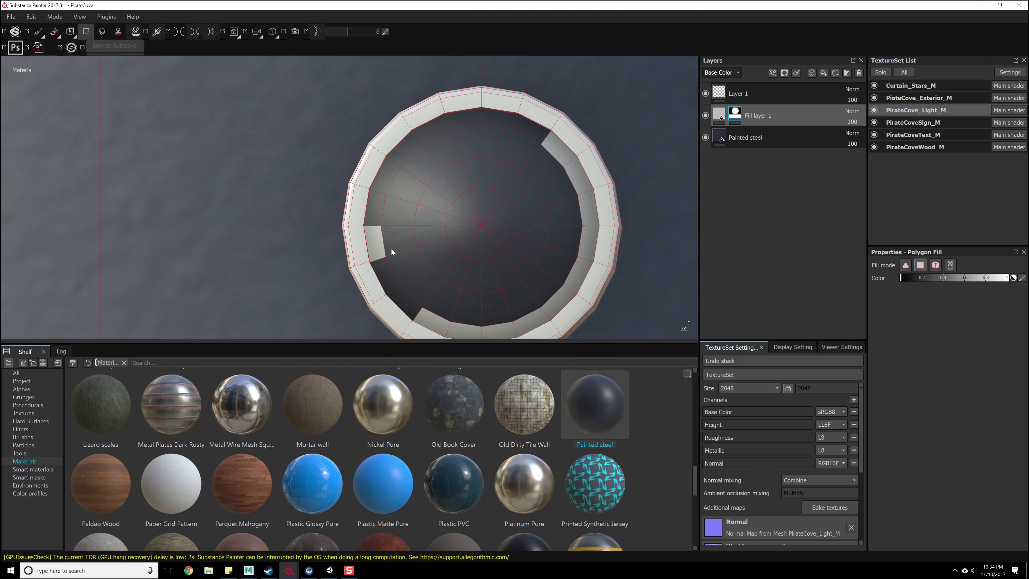
pyautogui.click(377, 252)
pyautogui.scroll(-1, 447, 258)
pyautogui.moveTo(441, 310); pyautogui.dragTo(550, 284)
pyautogui.click(570, 258)
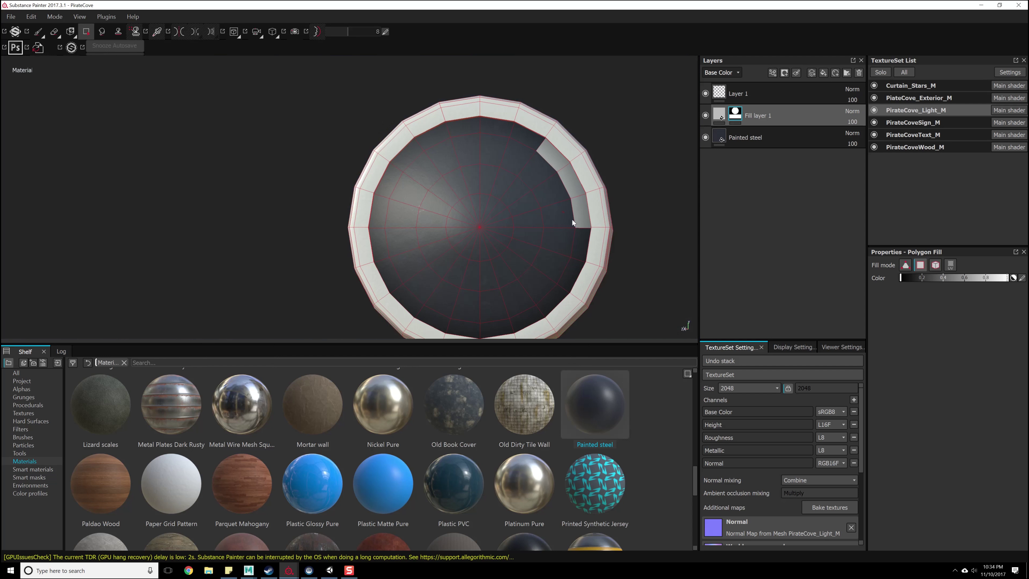
pyautogui.keyDown('alt'); pyautogui.moveTo(545, 161); pyautogui.dragTo(559, 219); pyautogui.keyUp('alt')
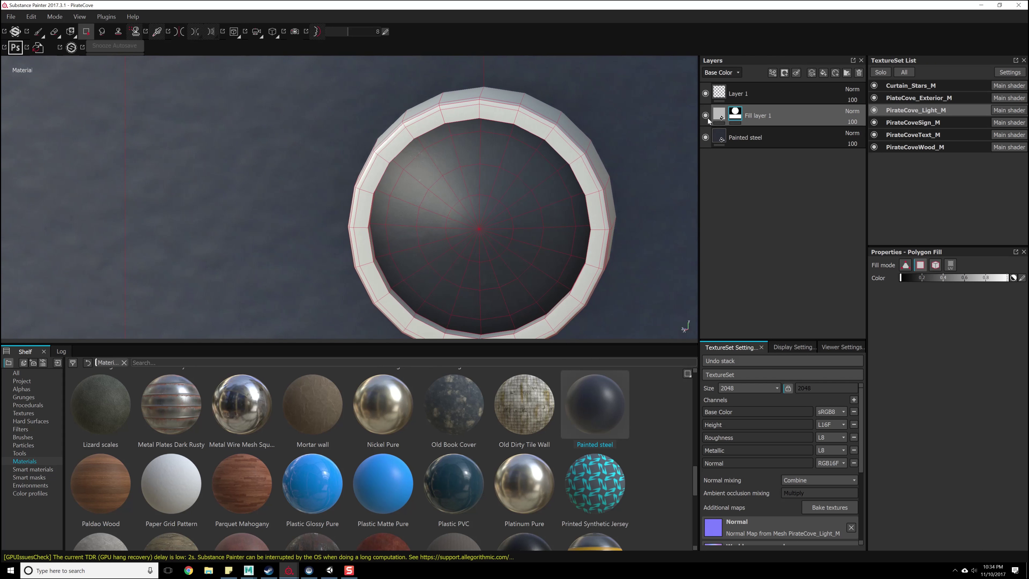
# Invert Fill layer 1's mask so the fill covers the lenses, and toggle the layer's visibility to check it.
pyautogui.moveTo(734, 118); pyautogui.dragTo(729, 130)
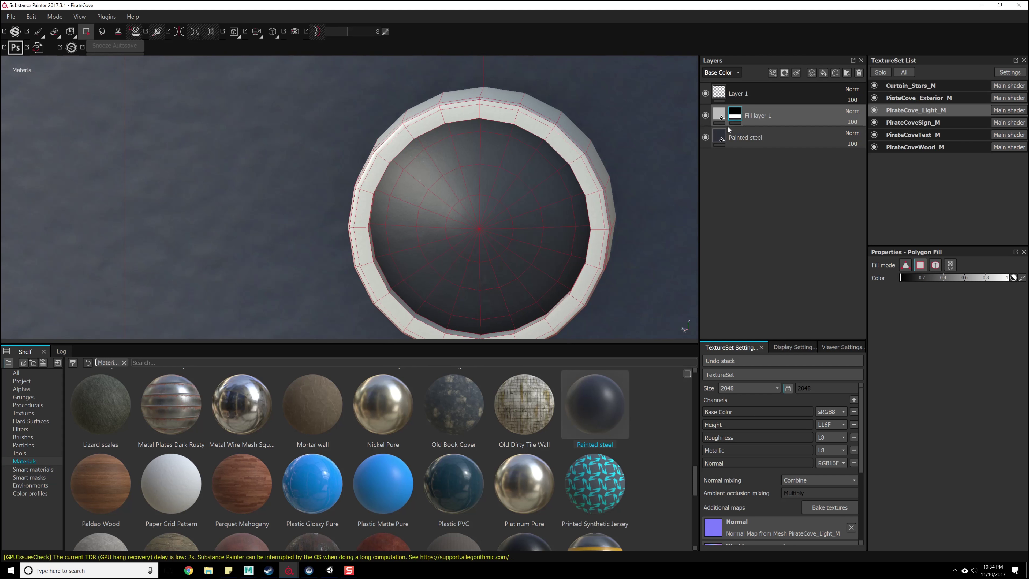
pyautogui.rightClick(738, 111)
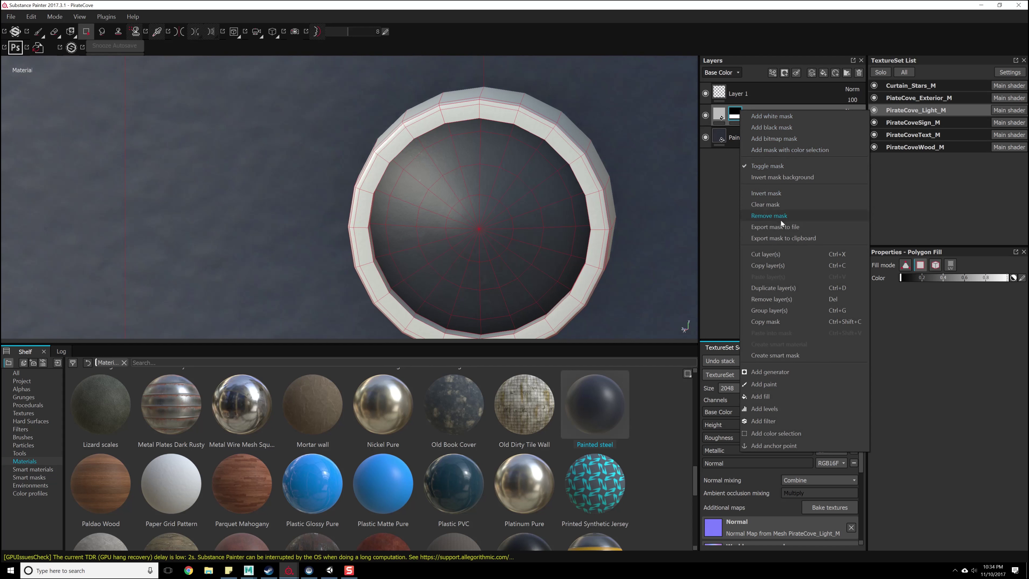
pyautogui.click(783, 195)
pyautogui.keyDown('alt'); pyautogui.moveTo(530, 239); pyautogui.dragTo(563, 243); pyautogui.keyUp('alt')
pyautogui.click(706, 115)
pyautogui.click(706, 116)
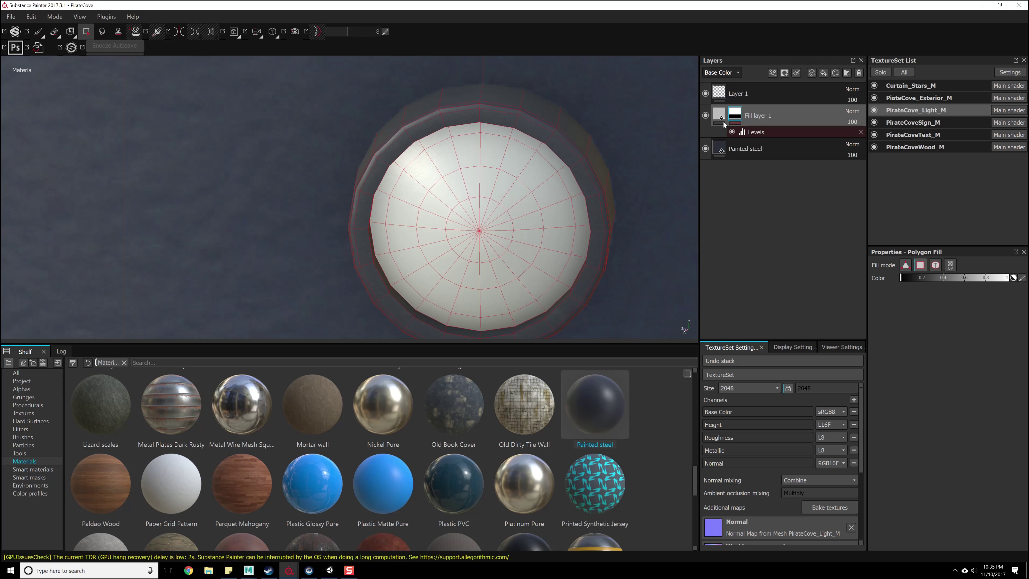
pyautogui.click(705, 117)
# Set Fill layer 1's base color to a pale yellow for the light lenses.
pyautogui.click(718, 115)
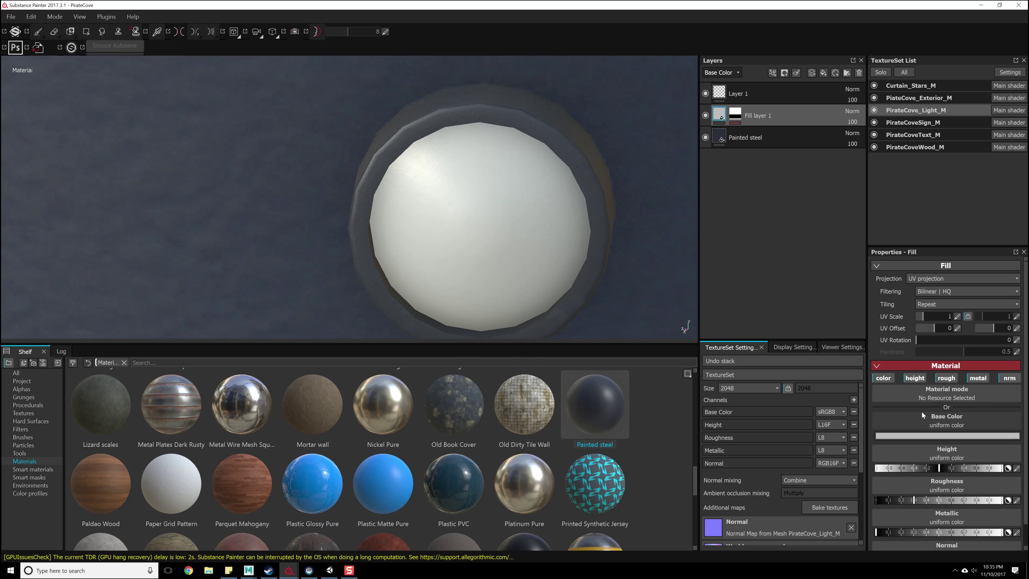
pyautogui.click(933, 436)
pyautogui.moveTo(946, 444); pyautogui.dragTo(952, 470)
pyautogui.moveTo(899, 433); pyautogui.dragTo(878, 394)
pyautogui.click(995, 373)
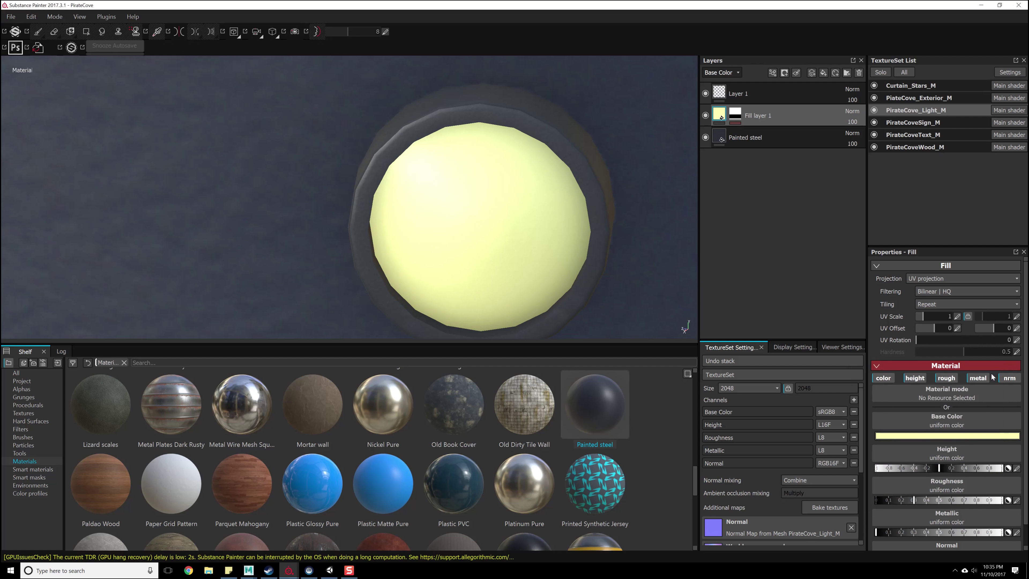
pyautogui.keyDown('alt'); pyautogui.moveTo(547, 268); pyautogui.dragTo(600, 268); pyautogui.keyUp('alt')
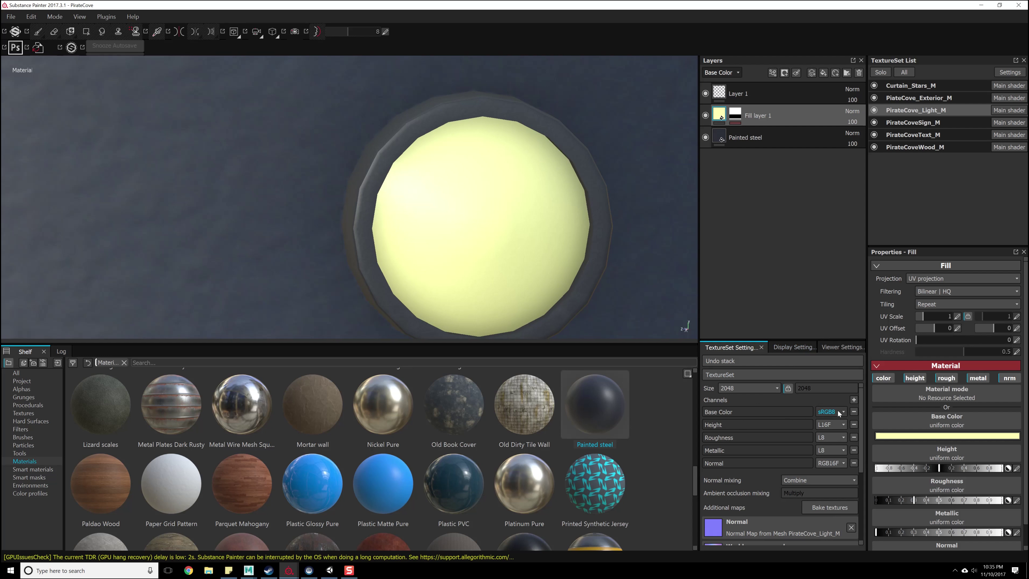
# Add an Emissive channel to the PirateCove_Light_M texture set and bring Fill layer 1's emissive color property into view.
pyautogui.click(854, 400)
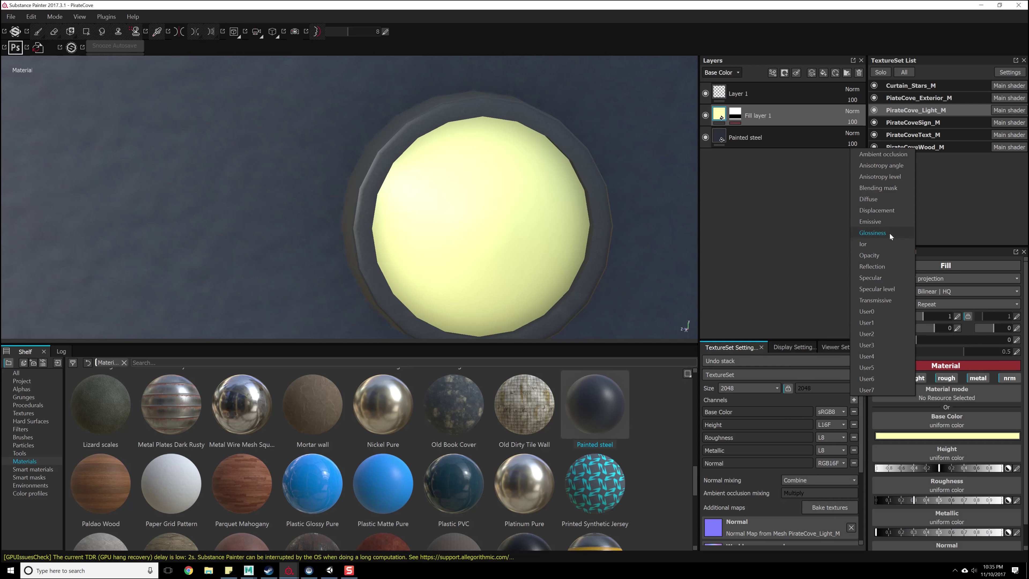
pyautogui.click(890, 222)
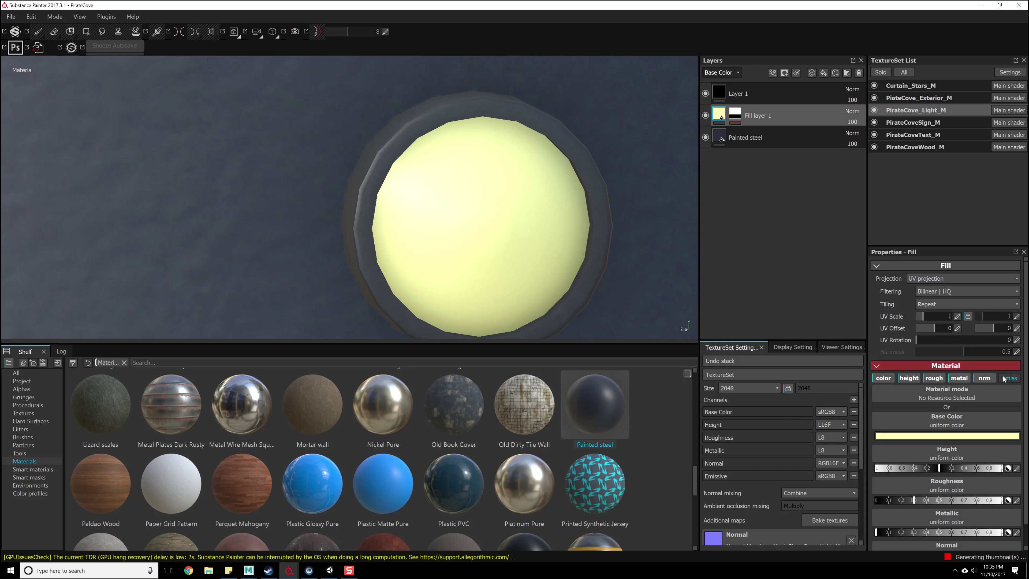
pyautogui.scroll(-2, 925, 386)
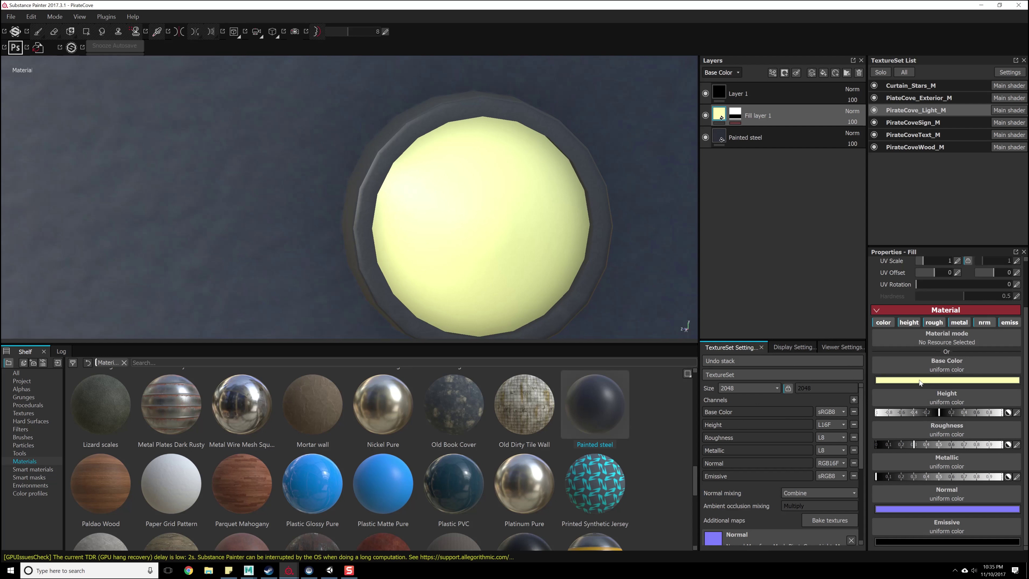
# Add a Paint effect to Fill layer 1's mask.
pyautogui.click(738, 113)
pyautogui.rightClick(738, 114)
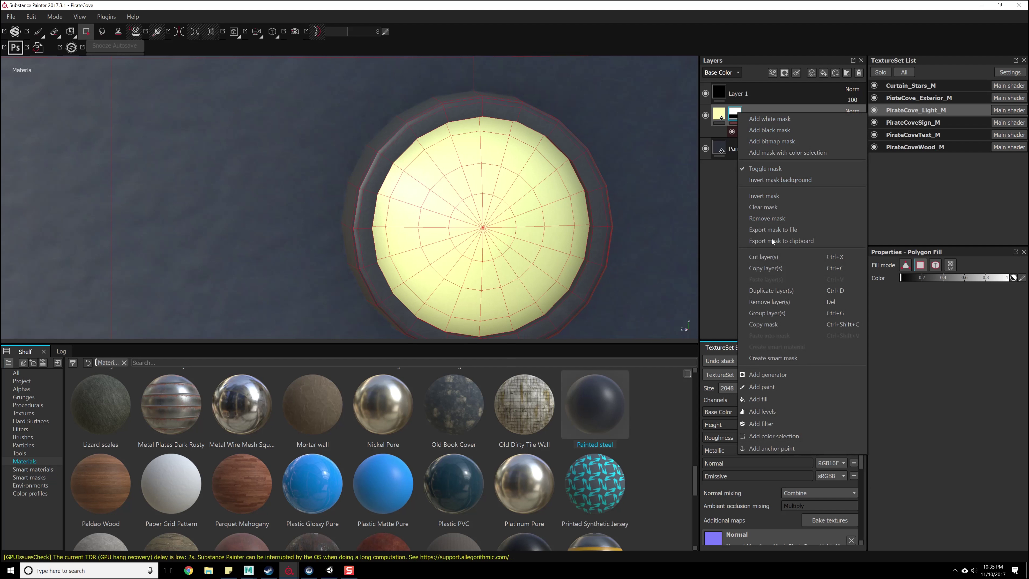
pyautogui.click(762, 412)
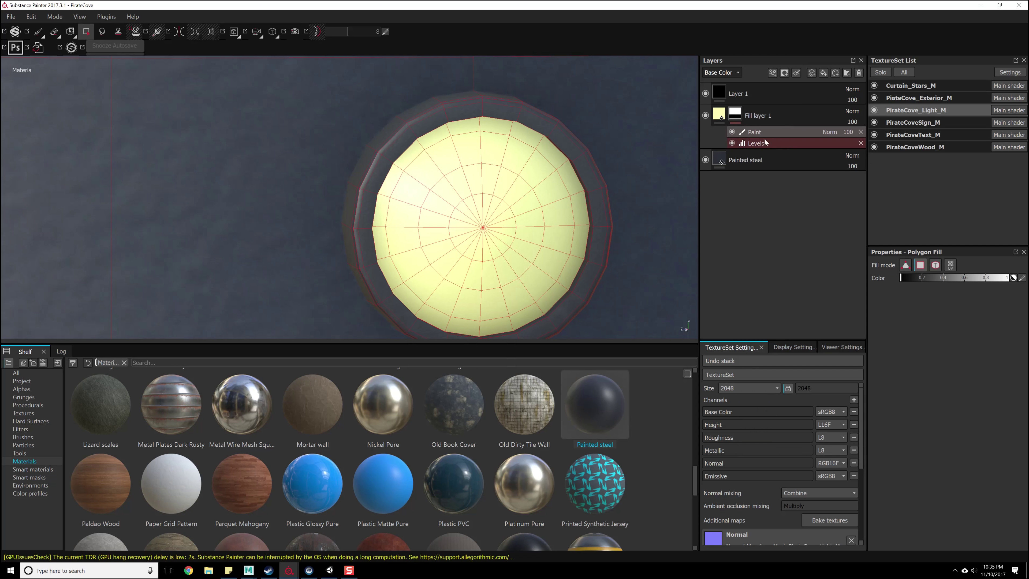
# Browse the shelf's textures, grunges and alphas, select the Brush Rotated 2 alpha and frame the light lens.
pyautogui.click(24, 414)
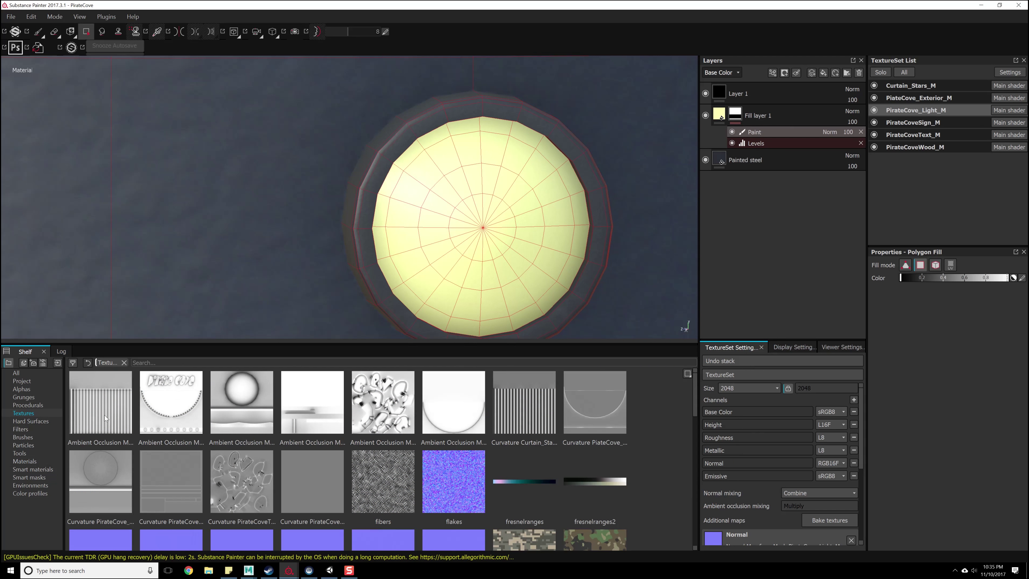
pyautogui.click(24, 397)
pyautogui.click(21, 389)
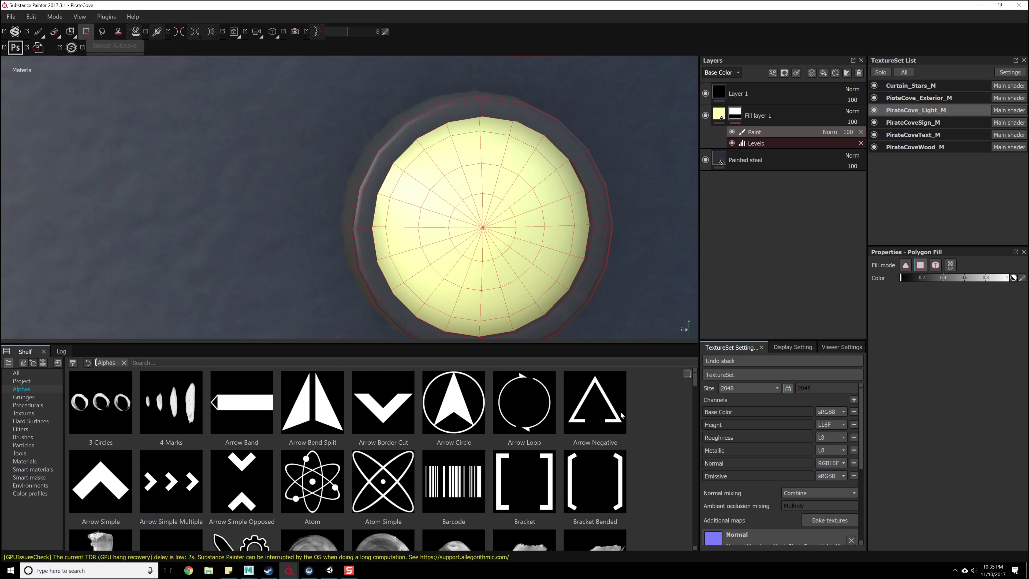
pyautogui.scroll(-3, 599, 441)
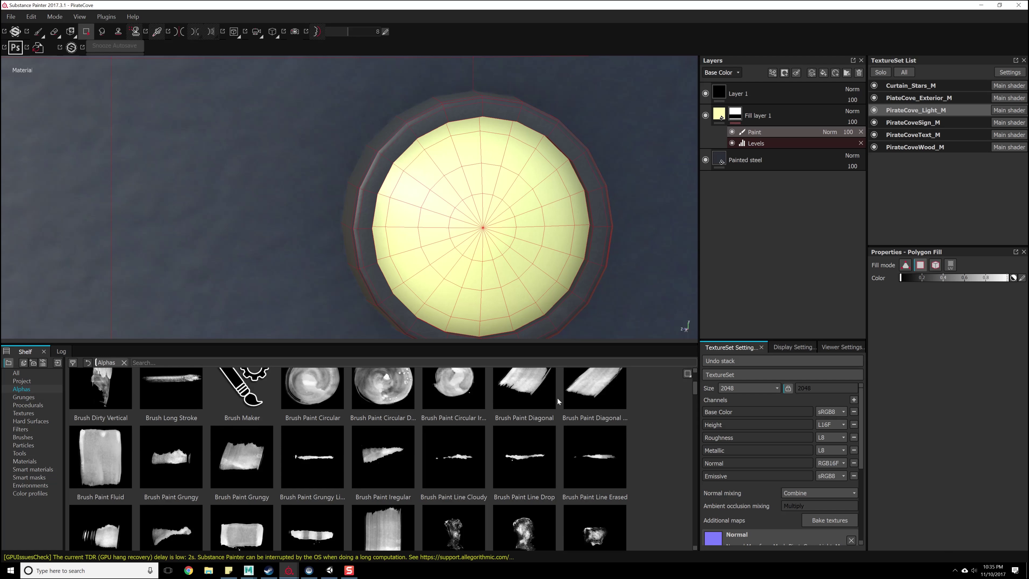
pyautogui.moveTo(695, 385); pyautogui.dragTo(695, 395)
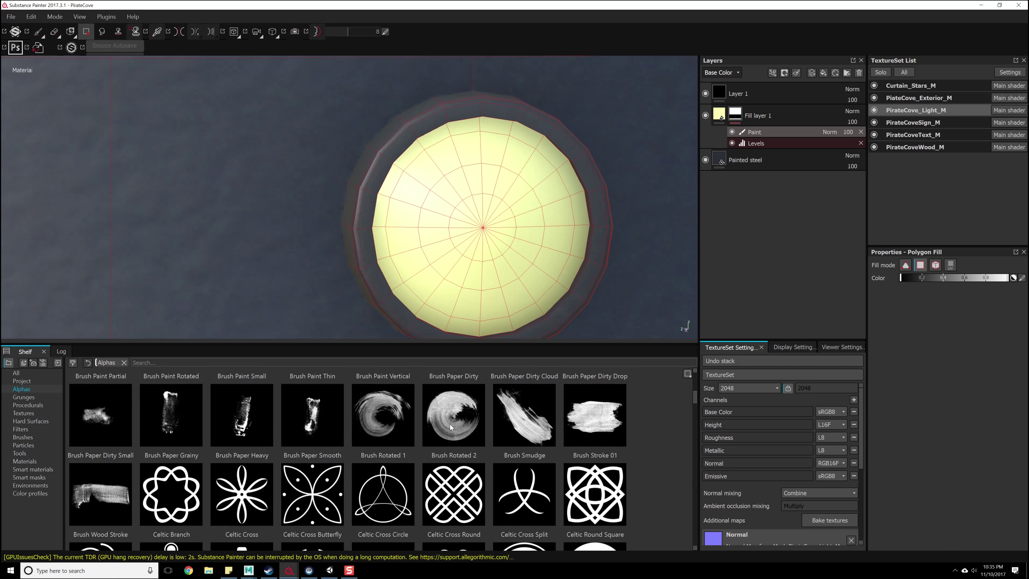
pyautogui.click(468, 425)
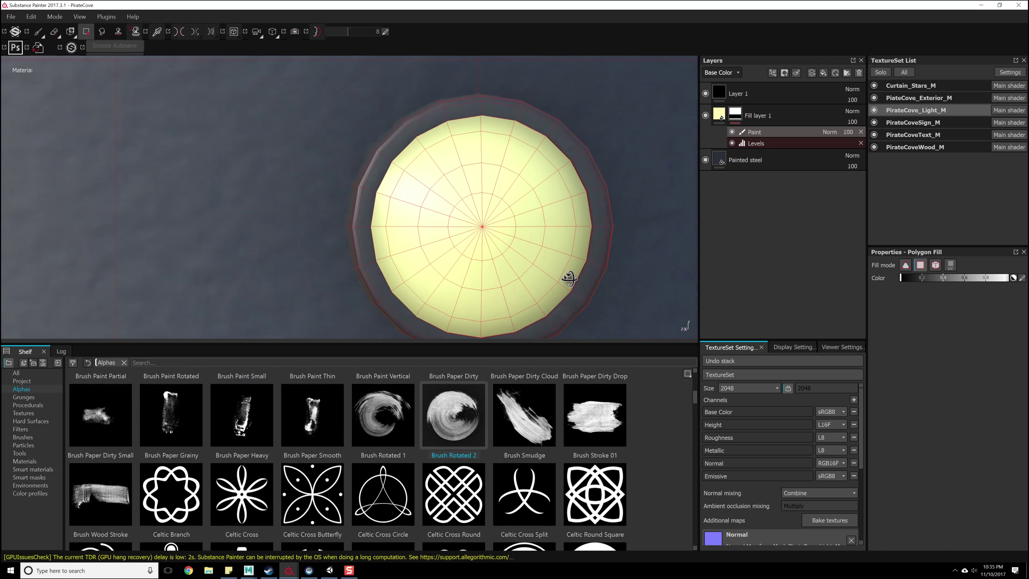
pyautogui.keyDown('alt'); pyautogui.moveTo(531, 276); pyautogui.dragTo(180, 242, button='middle'); pyautogui.keyUp('alt')
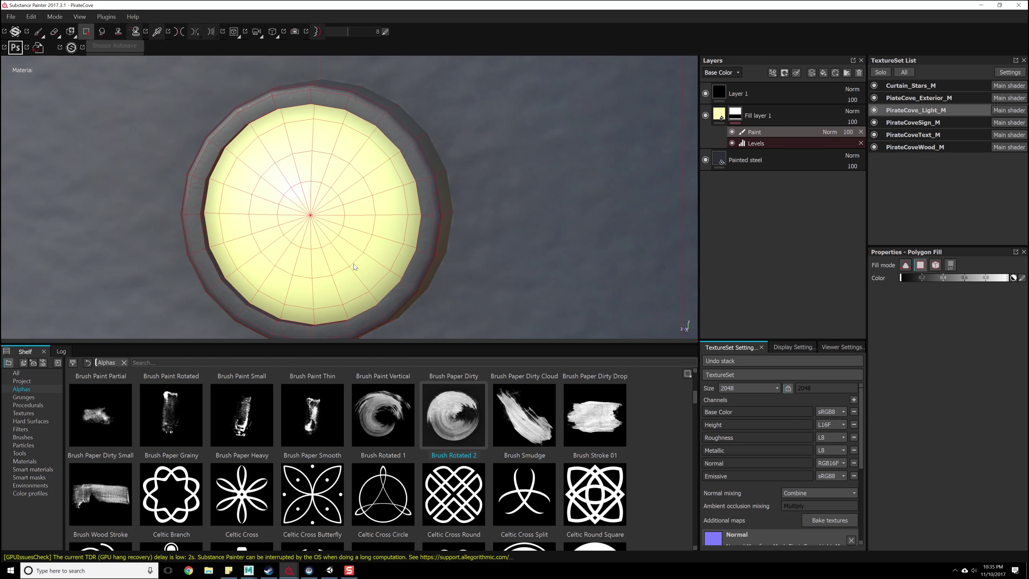
pyautogui.keyDown('alt'); pyautogui.moveTo(347, 245); pyautogui.dragTo(377, 230, button='middle'); pyautogui.keyUp('alt')
pyautogui.scroll(3, 340, 218)
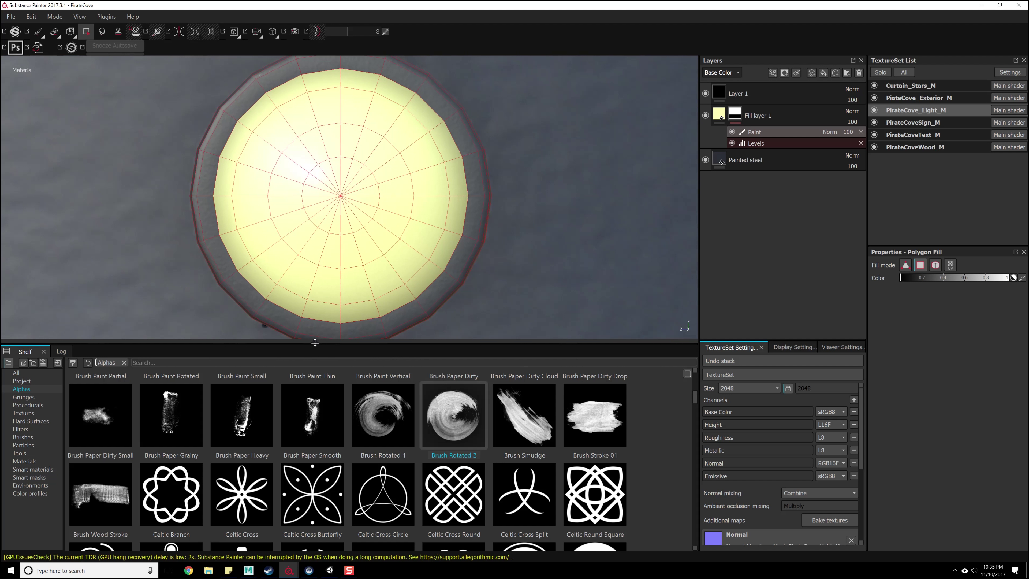
# Enlarge the view of the light lens and set up the Paint brush with the Brush Rotated 2 alpha.
pyautogui.moveTo(310, 348); pyautogui.dragTo(306, 463)
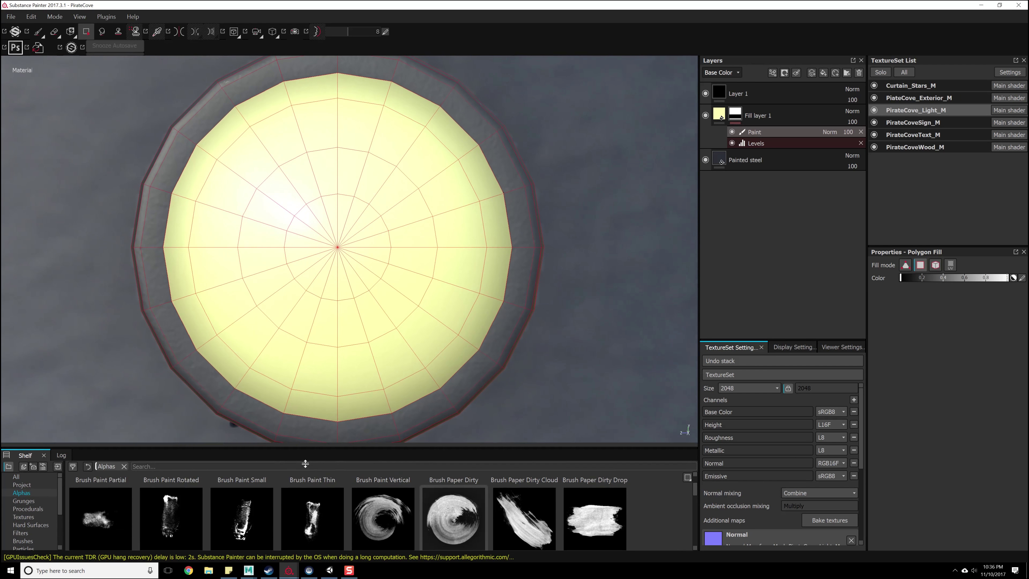
pyautogui.scroll(-1, 379, 392)
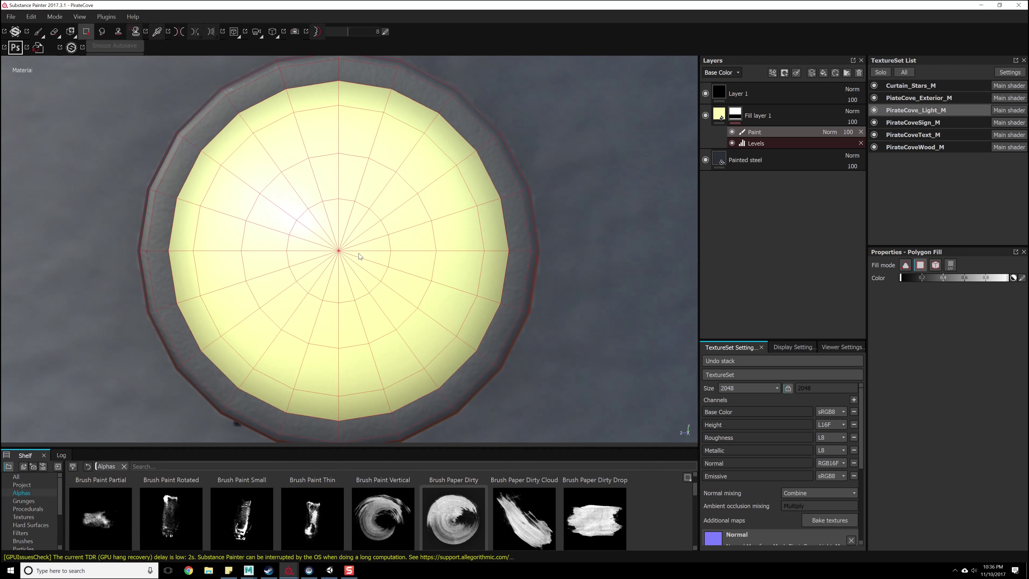
pyautogui.click(39, 32)
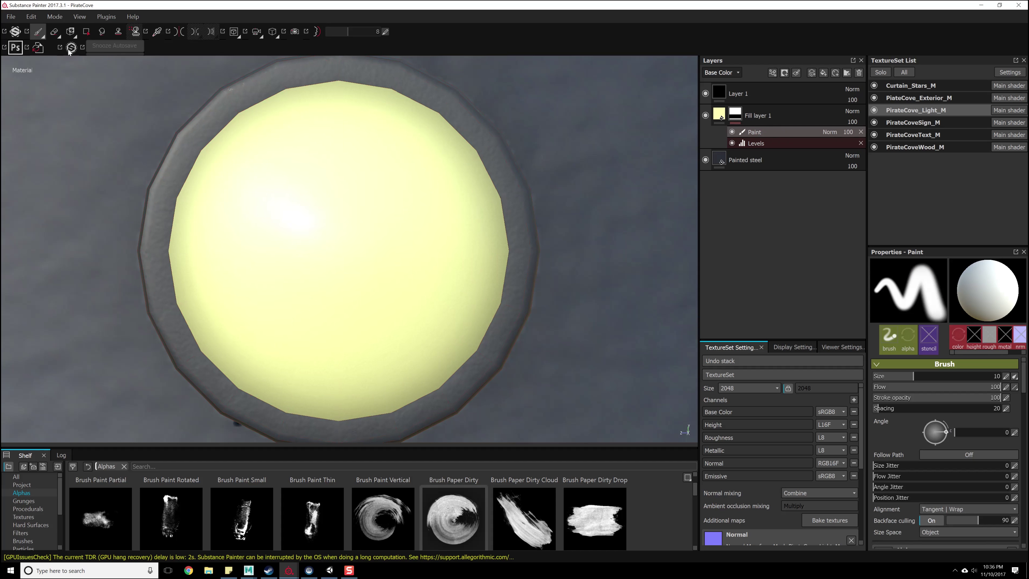
pyautogui.click(383, 512)
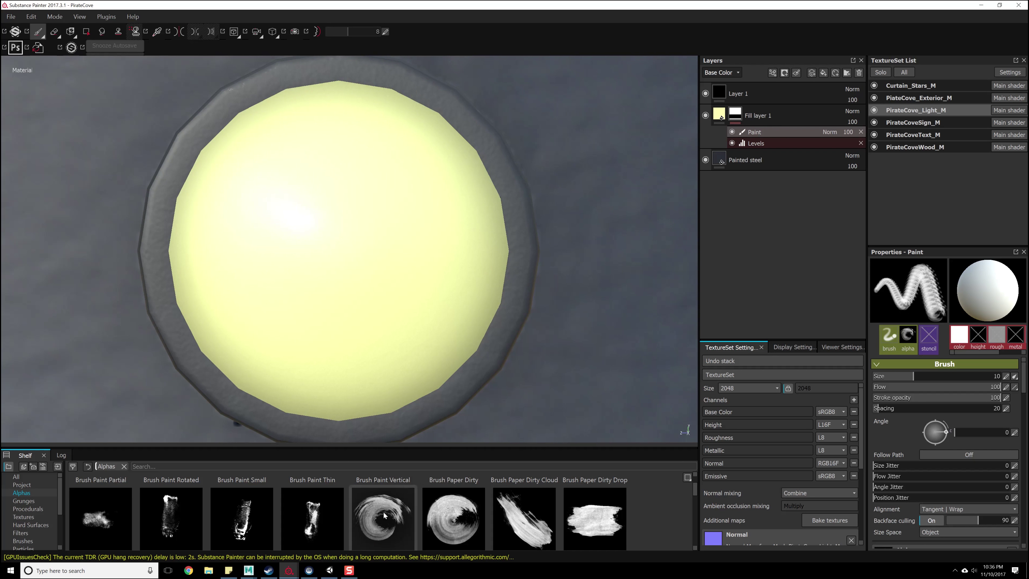
pyautogui.click(448, 512)
pyautogui.click(344, 251)
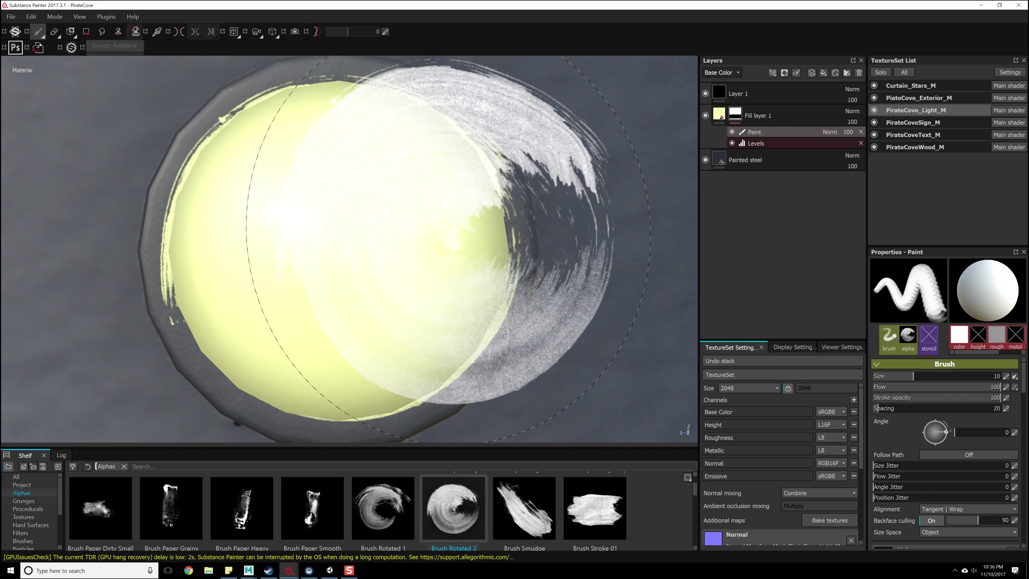
pyautogui.click(474, 259)
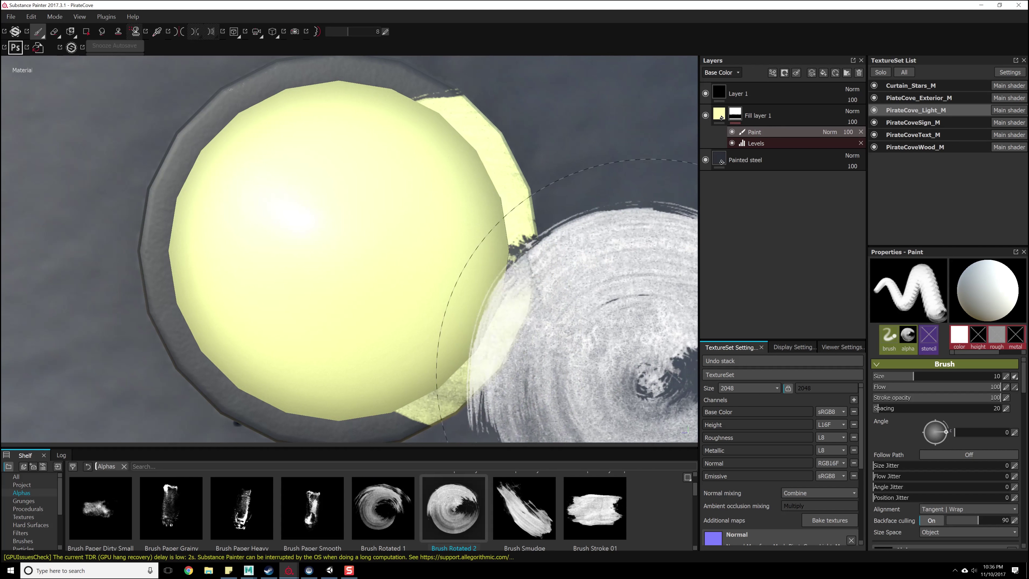
pyautogui.hotkey('ctrl', 'z')
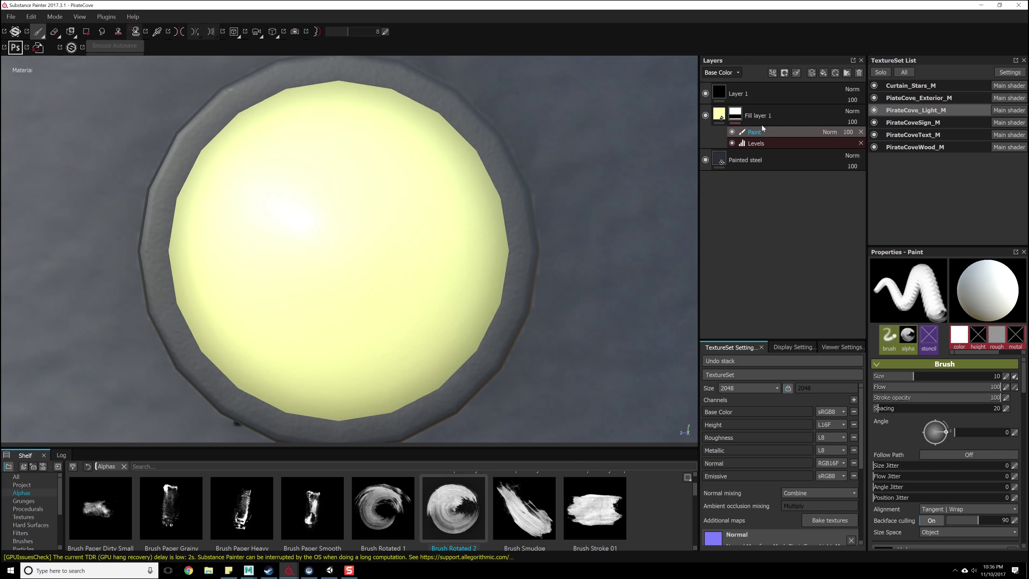
# Set the mask brush's grayscale value to black and its stroke opacity to 7.
pyautogui.scroll(-5, 961, 499)
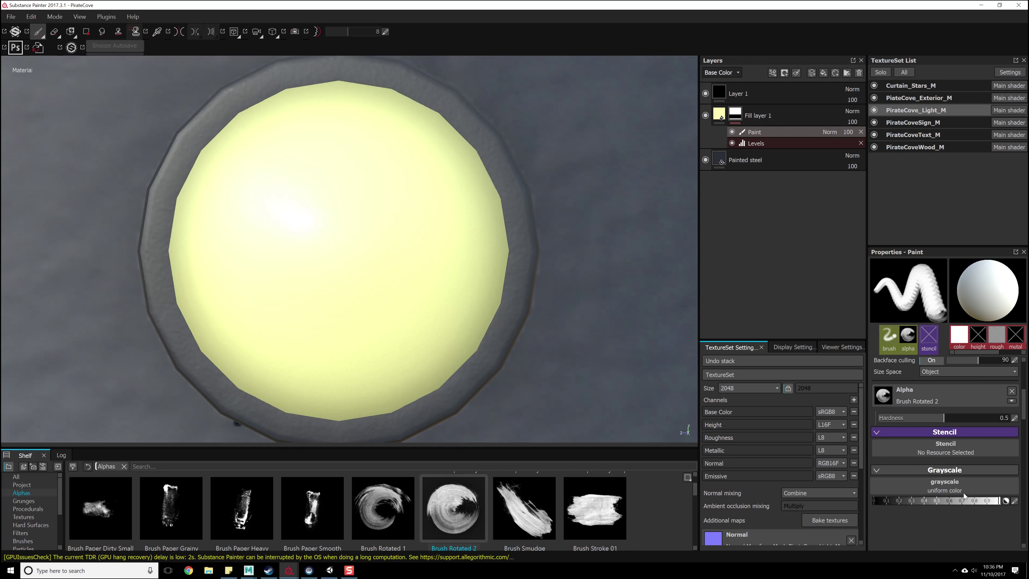
pyautogui.moveTo(918, 502); pyautogui.dragTo(858, 504)
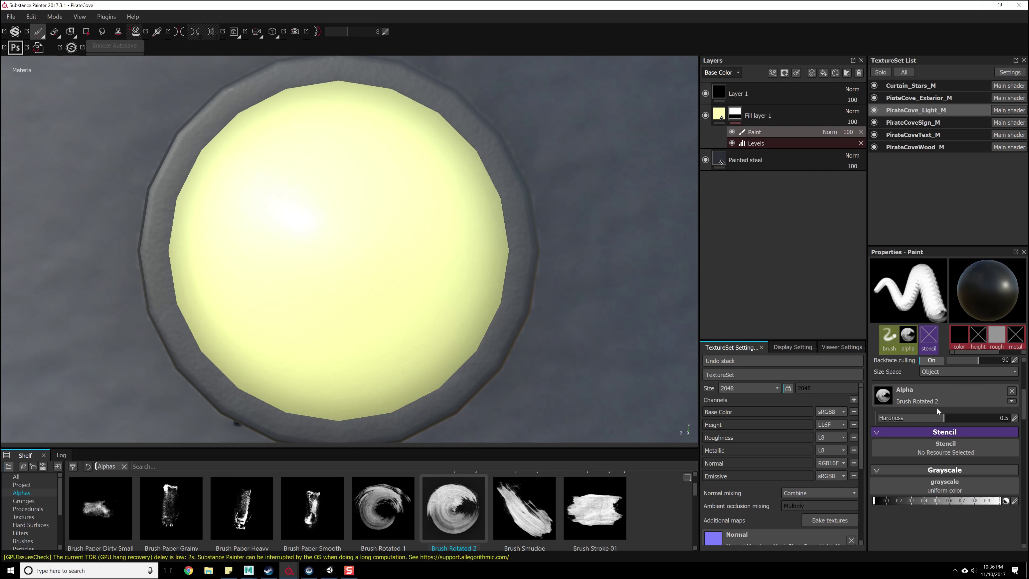
pyautogui.scroll(3, 937, 407)
pyautogui.scroll(4, 959, 430)
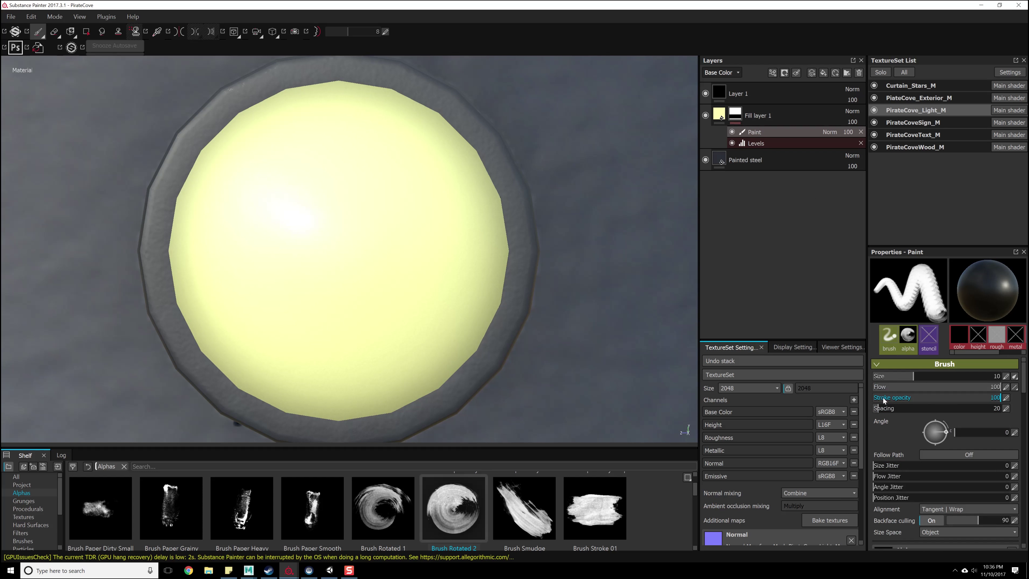
pyautogui.click(882, 399)
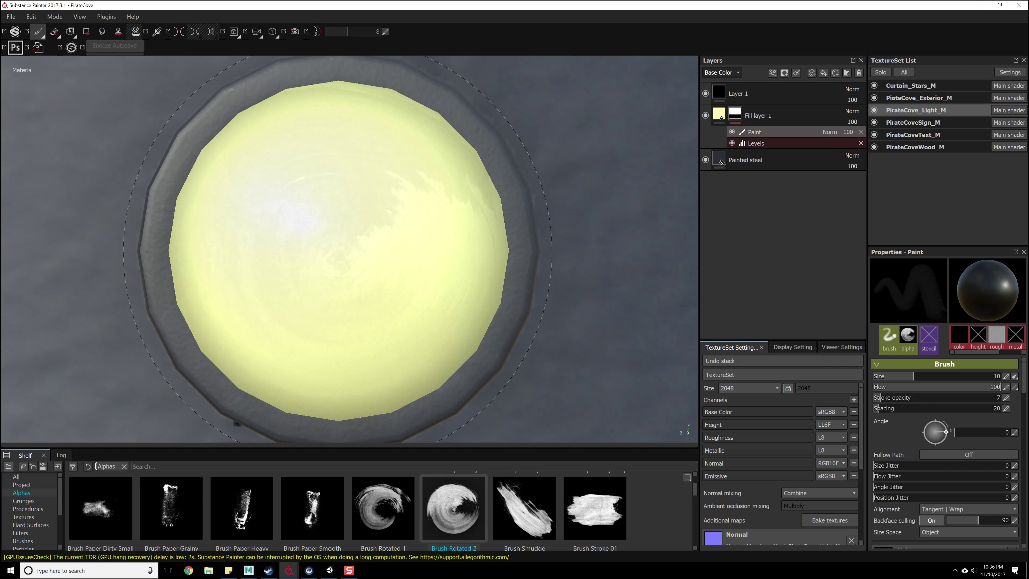
# Stamp faint Brush Rotated 2 swirls over the lens in Fill layer 1's mask, varying the brush flow down to 70 and the angle to 290.
pyautogui.moveTo(337, 248); pyautogui.dragTo(363, 249)
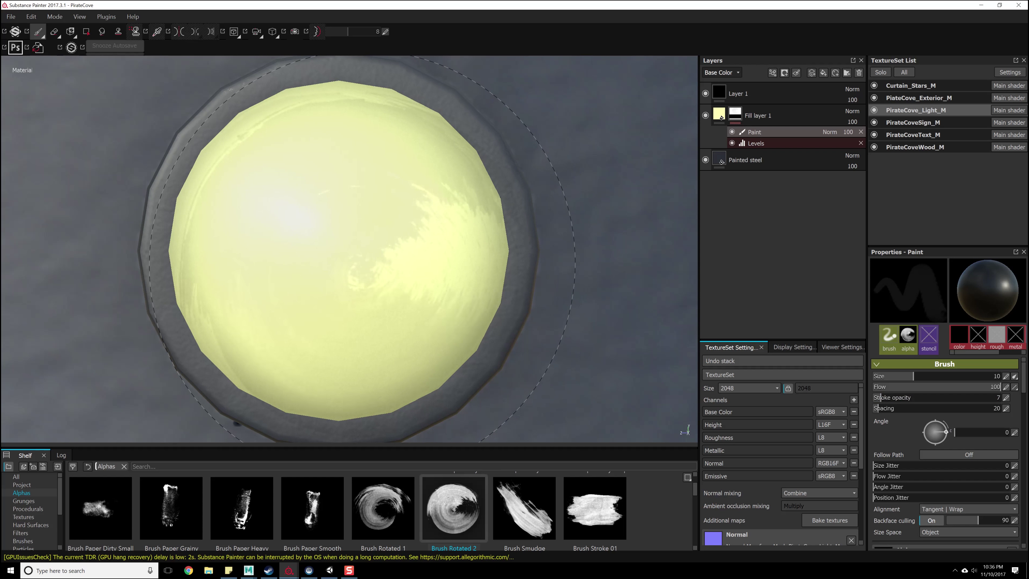
pyautogui.moveTo(362, 264)
pyautogui.keyDown('ctrl'); pyautogui.mouseDown(button='right')
pyautogui.moveTo(308, 264)
pyautogui.moveTo(389, 264)
pyautogui.moveTo(363, 264)
pyautogui.mouseUp(button='right'); pyautogui.keyUp('ctrl')
pyautogui.keyDown('ctrl'); pyautogui.moveTo(348, 273); pyautogui.dragTo(348, 270); pyautogui.keyUp('ctrl')
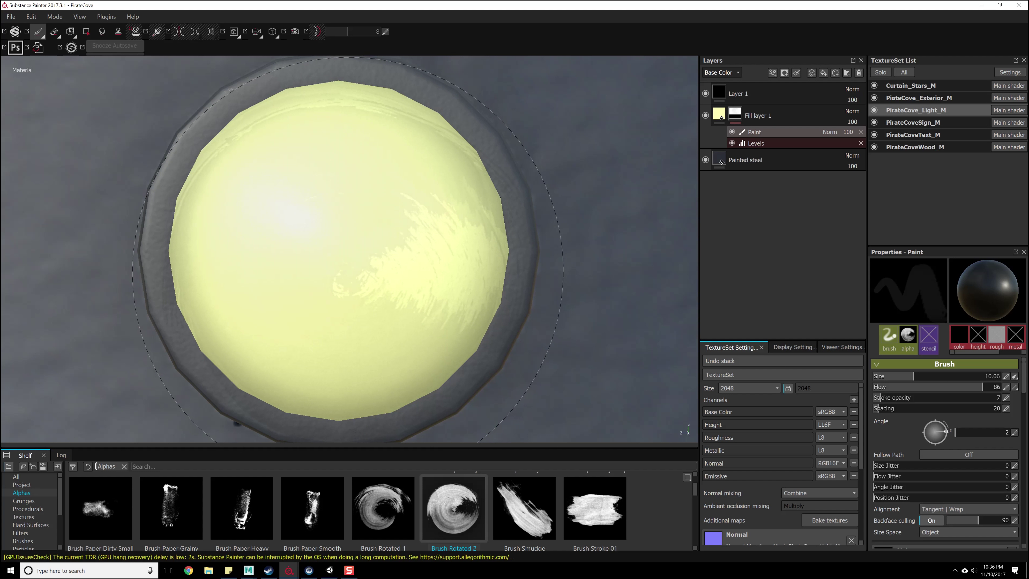
pyautogui.moveTo(348, 272); pyautogui.dragTo(327, 272)
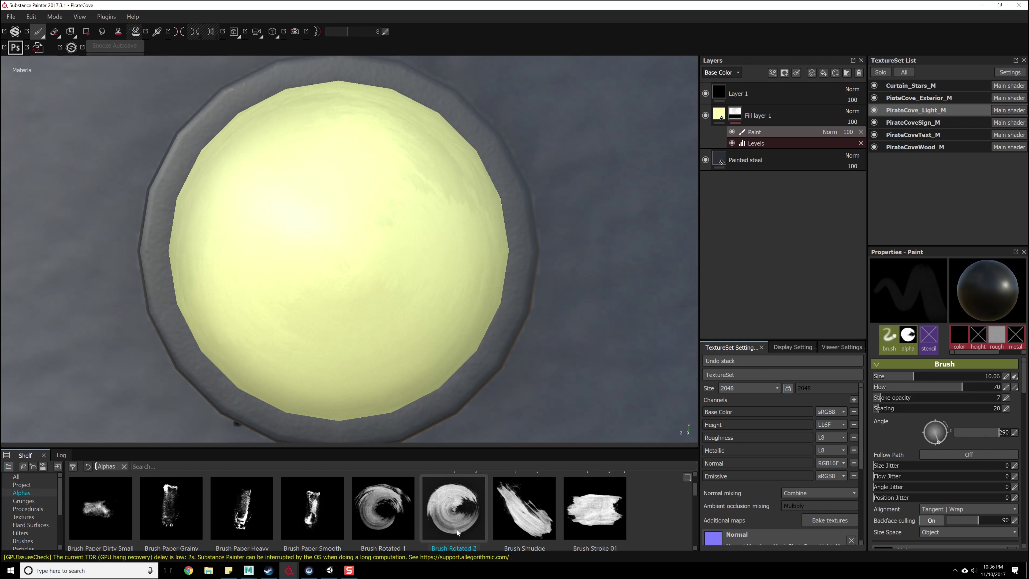
# Load the second circular paint alpha and stamp it over the lens mask with size 9.57, flow 100 and angle 302.
pyautogui.scroll(1, 429, 523)
pyautogui.scroll(1, 486, 515)
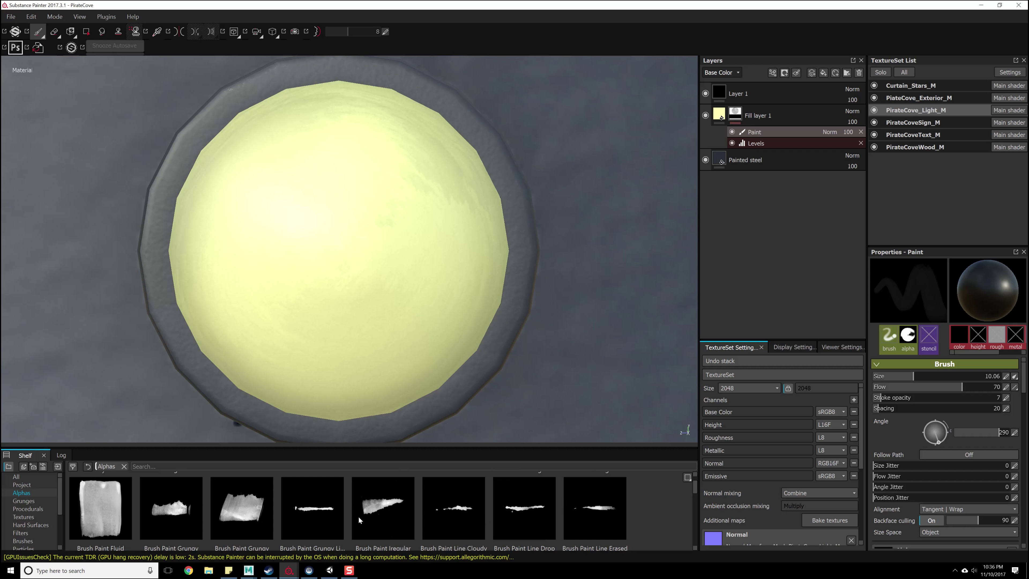
pyautogui.click(376, 513)
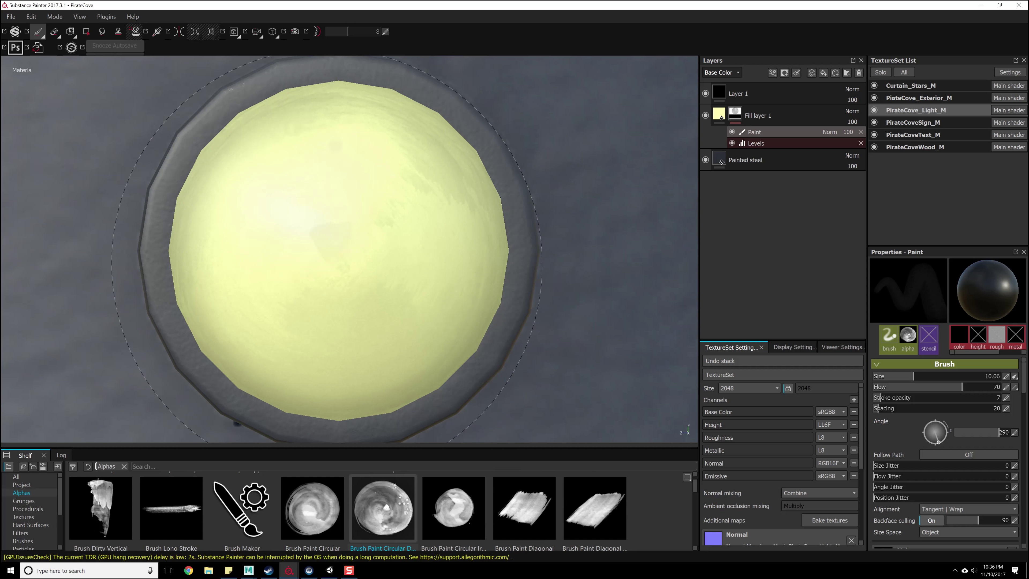
pyautogui.keyDown('ctrl'); pyautogui.moveTo(374, 276); pyautogui.dragTo(522, 276, button='right'); pyautogui.keyUp('ctrl')
pyautogui.keyDown('ctrl'); pyautogui.moveTo(374, 276); pyautogui.dragTo(364, 276, button='right'); pyautogui.keyUp('ctrl')
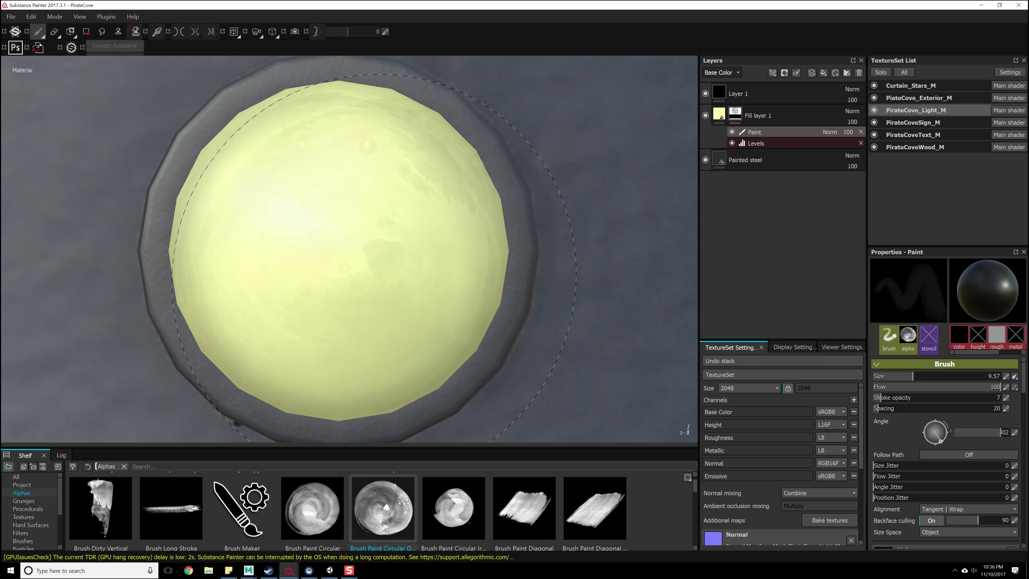
pyautogui.moveTo(373, 258); pyautogui.dragTo(324, 267)
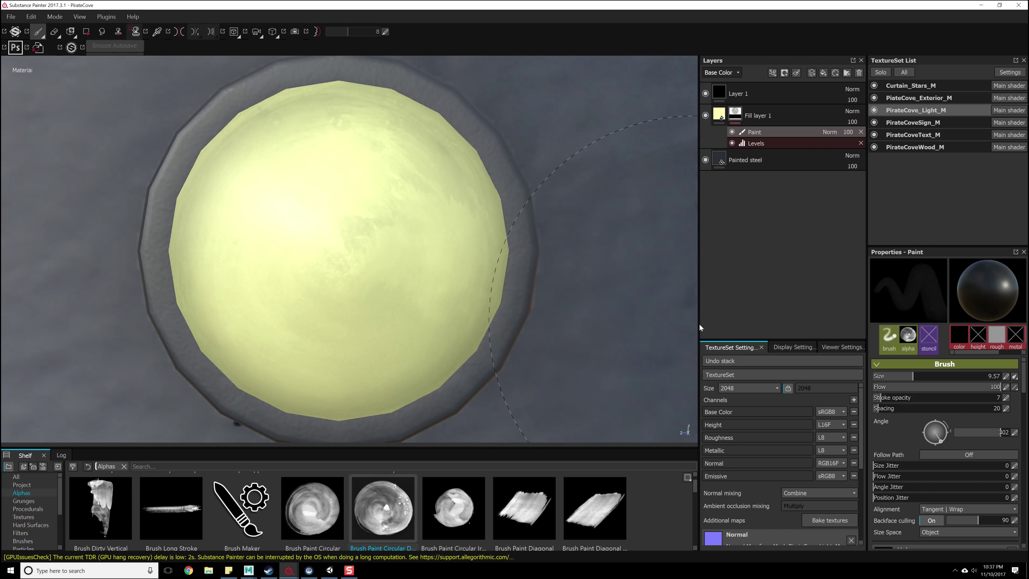
# Set Fill layer 1's emissive color to yellow so the stage light lenses glow.
pyautogui.keyDown('alt'); pyautogui.moveTo(521, 332); pyautogui.dragTo(537, 123, button='right'); pyautogui.keyUp('alt')
pyautogui.moveTo(537, 124)
pyautogui.keyDown('alt'); pyautogui.mouseDown()
pyautogui.moveTo(391, 269)
pyautogui.moveTo(443, 320)
pyautogui.moveTo(565, 299)
pyautogui.moveTo(484, 315)
pyautogui.moveTo(527, 311)
pyautogui.mouseUp(); pyautogui.keyUp('alt')
pyautogui.scroll(-5, 893, 432)
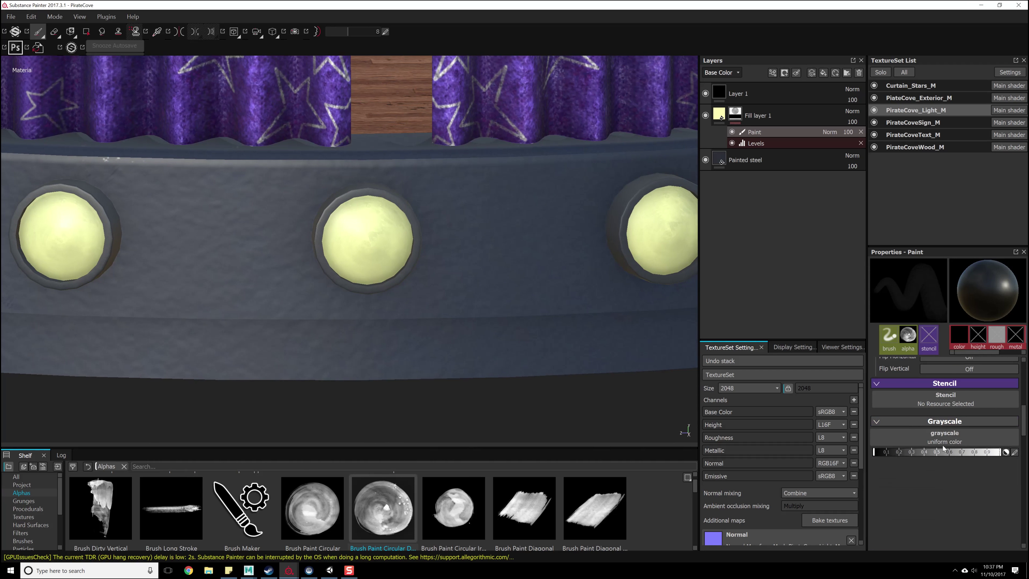
pyautogui.scroll(5, 943, 444)
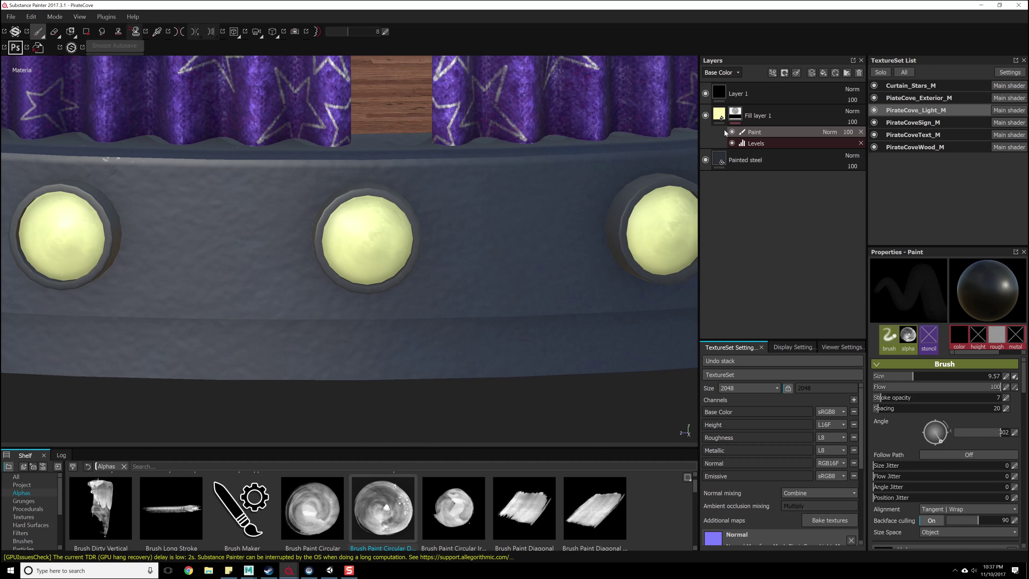
pyautogui.click(719, 114)
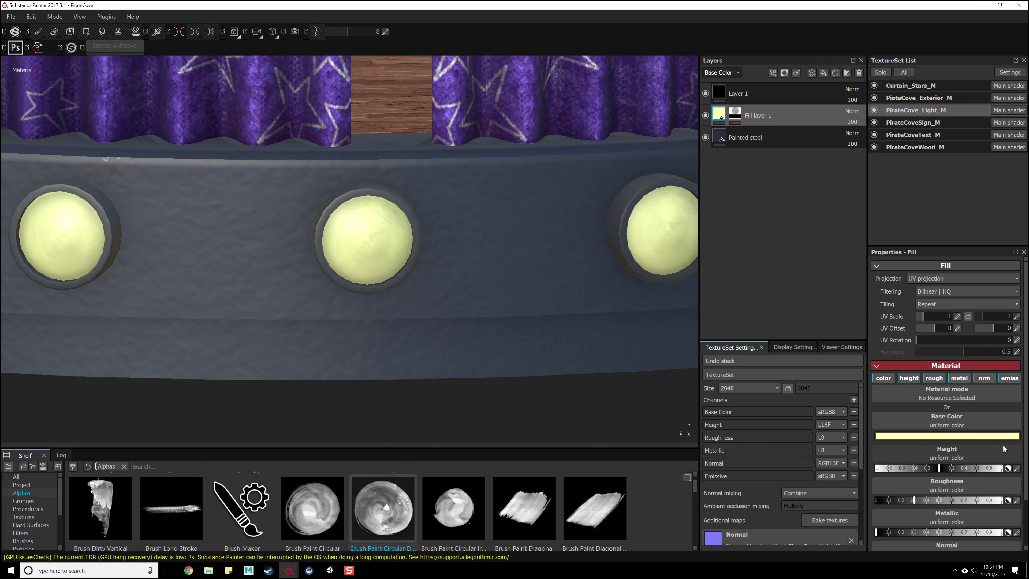
pyautogui.scroll(-2, 936, 430)
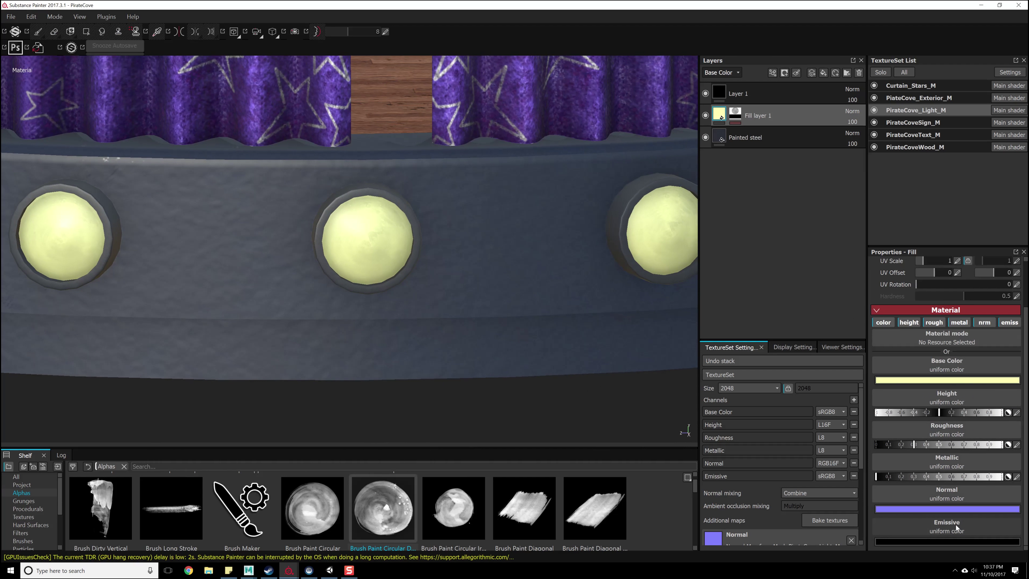
pyautogui.click(952, 541)
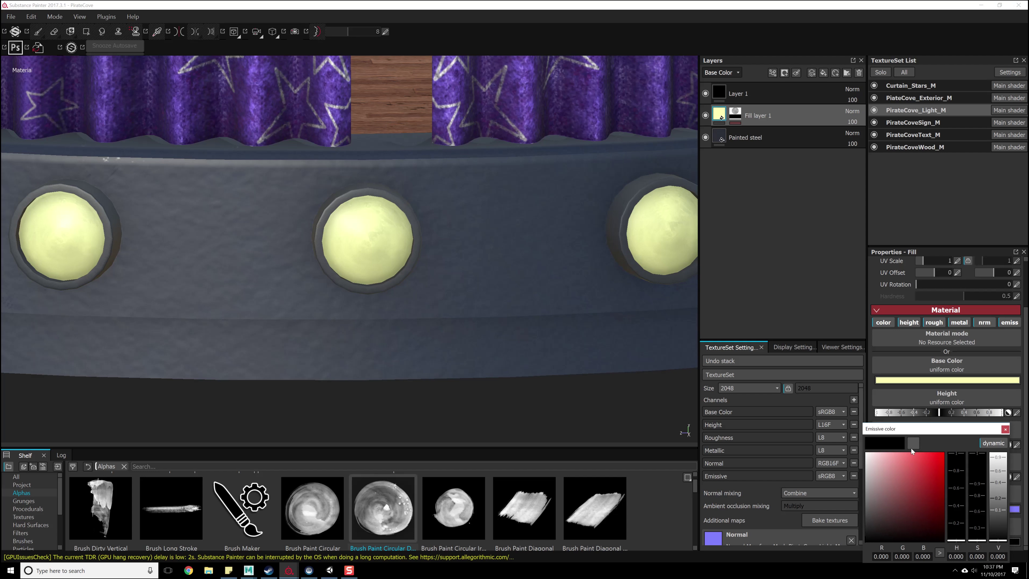
pyautogui.moveTo(960, 507)
pyautogui.mouseDown()
pyautogui.moveTo(960, 462)
pyautogui.moveTo(959, 512)
pyautogui.mouseUp()
pyautogui.moveTo(897, 478); pyautogui.dragTo(865, 453)
pyautogui.moveTo(952, 509); pyautogui.dragTo(956, 530)
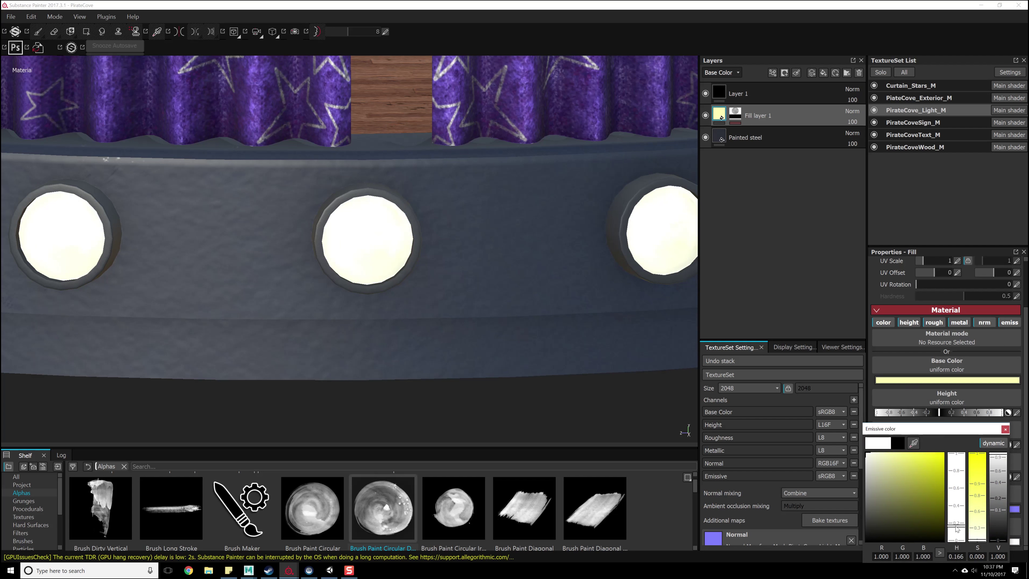
pyautogui.moveTo(899, 470); pyautogui.dragTo(922, 460)
# Inspect the glowing lights from an angle and browse the alphas for a scratch pattern such as Sandpaper 1.
pyautogui.keyDown('alt'); pyautogui.moveTo(527, 357); pyautogui.dragTo(499, 259); pyautogui.keyUp('alt')
pyautogui.keyDown('alt'); pyautogui.moveTo(526, 335); pyautogui.dragTo(458, 320); pyautogui.keyUp('alt')
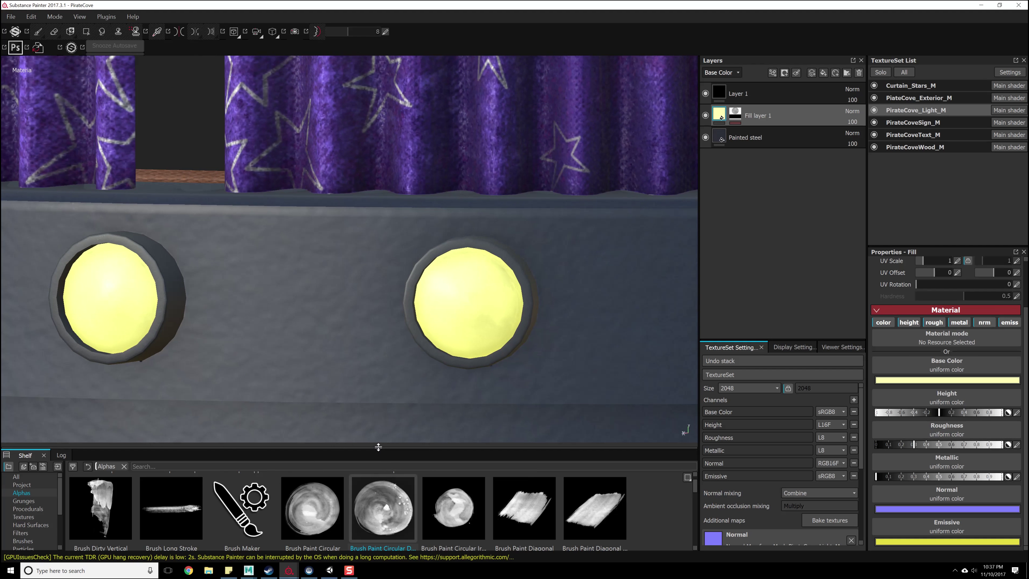
pyautogui.moveTo(380, 447); pyautogui.dragTo(380, 284)
pyautogui.scroll(-15, 492, 449)
pyautogui.scroll(-10, 507, 439)
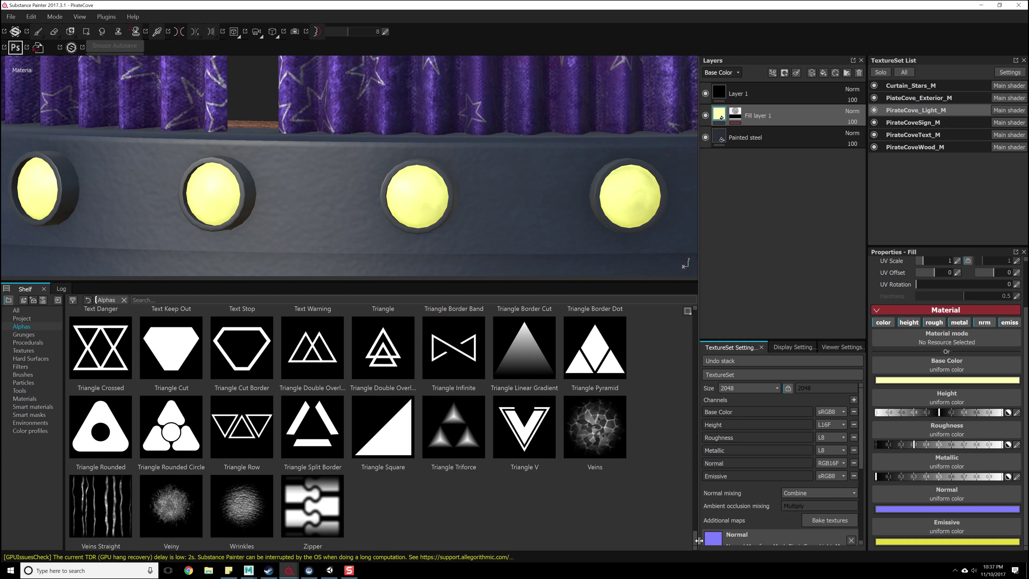
pyautogui.moveTo(697, 543); pyautogui.dragTo(710, 453)
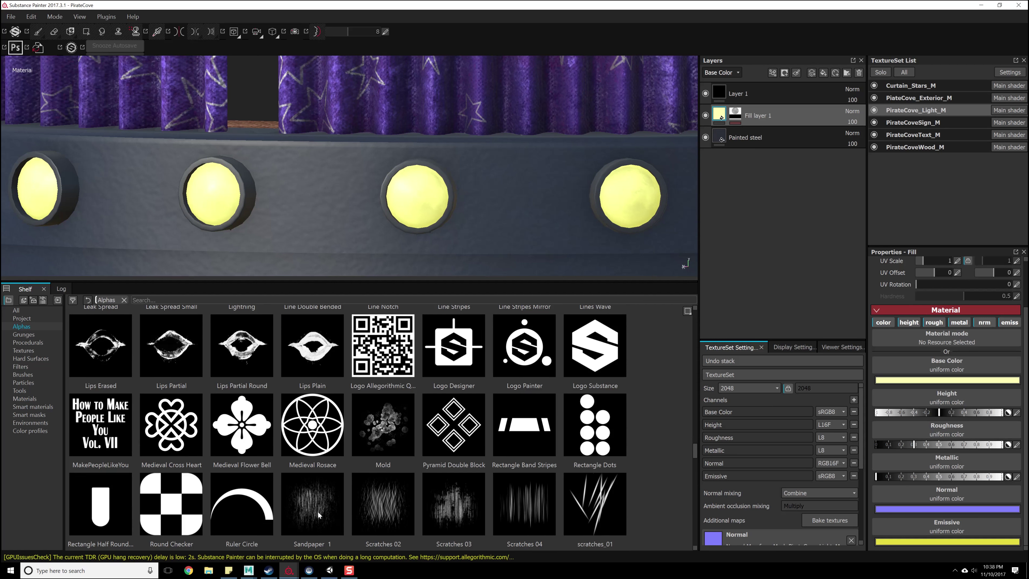
pyautogui.moveTo(695, 455)
pyautogui.mouseDown()
pyautogui.moveTo(698, 339)
pyautogui.moveTo(687, 462)
pyautogui.mouseUp()
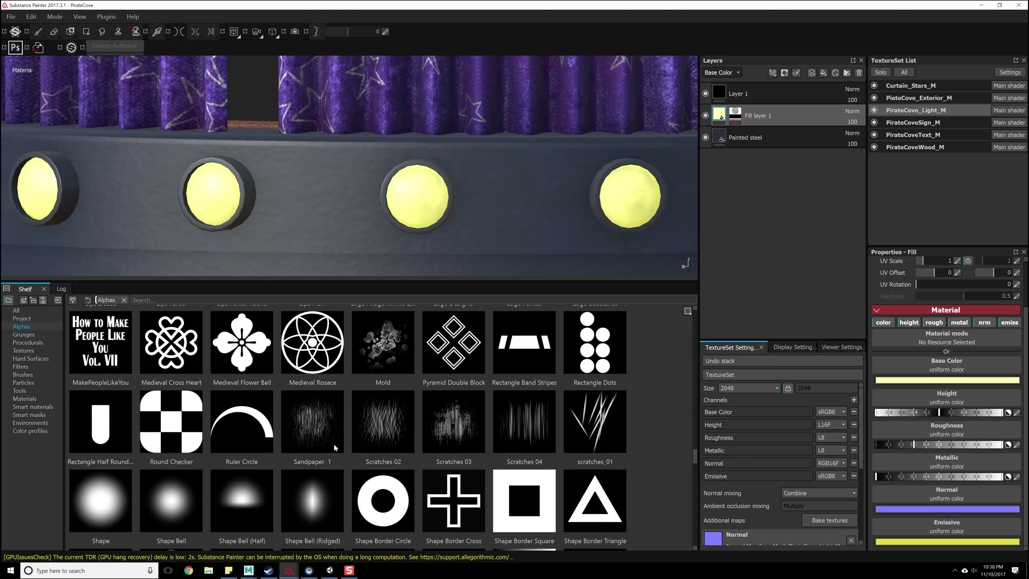
pyautogui.click(312, 430)
# Select the Paint effect in Fill layer 1's mask and set up the Sandpaper 1 alpha over the lens with size 13.55 and angle 91.
pyautogui.keyDown('alt'); pyautogui.moveTo(457, 199); pyautogui.dragTo(533, 299, button='right'); pyautogui.keyUp('alt')
pyautogui.keyDown('alt'); pyautogui.moveTo(532, 252); pyautogui.dragTo(517, 234); pyautogui.keyUp('alt')
pyautogui.keyDown('alt'); pyautogui.moveTo(194, 238); pyautogui.dragTo(488, 232, button='middle'); pyautogui.keyUp('alt')
pyautogui.keyDown('alt'); pyautogui.moveTo(492, 226); pyautogui.dragTo(491, 242); pyautogui.keyUp('alt')
pyautogui.moveTo(467, 283); pyautogui.dragTo(482, 374)
pyautogui.click(748, 126)
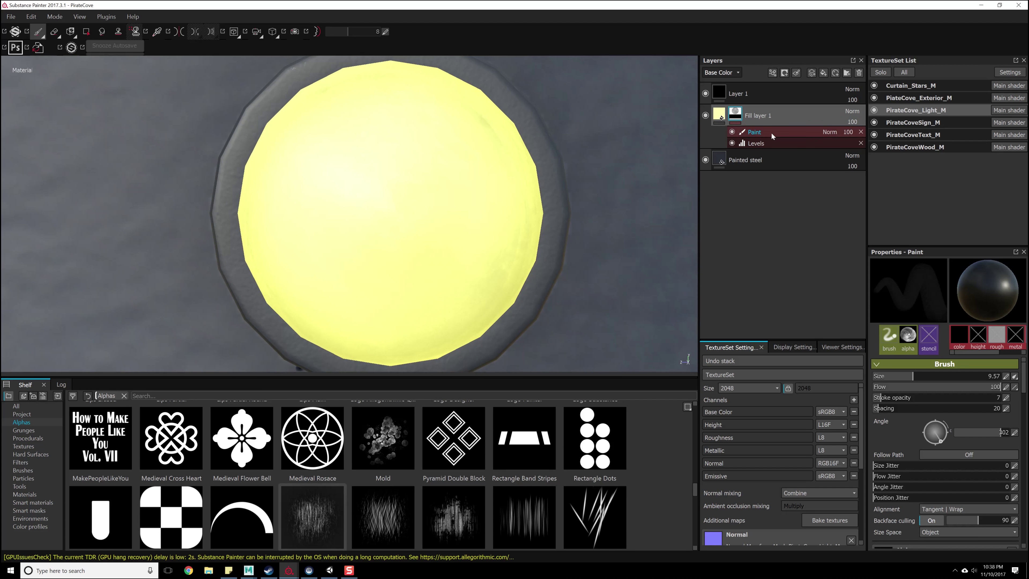
pyautogui.click(305, 523)
pyautogui.press('[')
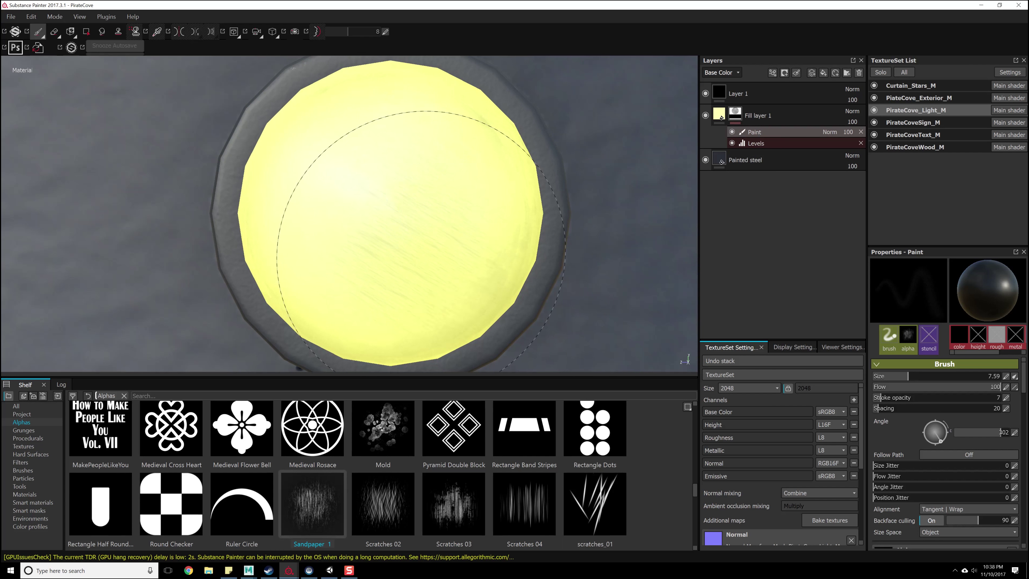
pyautogui.keyDown('ctrl'); pyautogui.moveTo(421, 252); pyautogui.dragTo(379, 251); pyautogui.keyUp('ctrl')
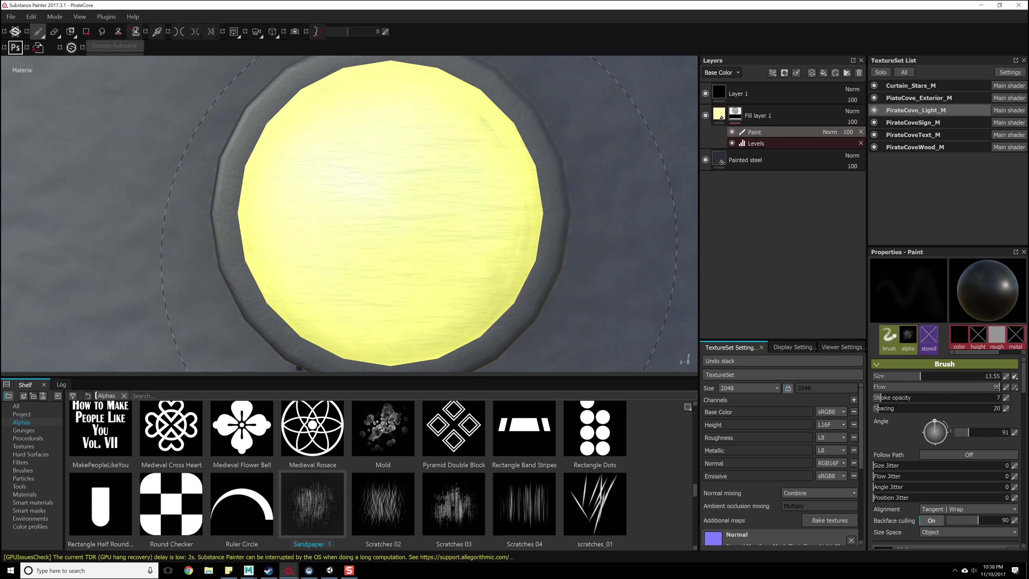
# Adjust the scratch brush to size 14.43, flow 92 and angle 181, and paint crossing scratches over the yellow light.
pyautogui.keyDown('ctrl'); pyautogui.moveTo(418, 250); pyautogui.dragTo(243, 250); pyautogui.keyUp('ctrl')
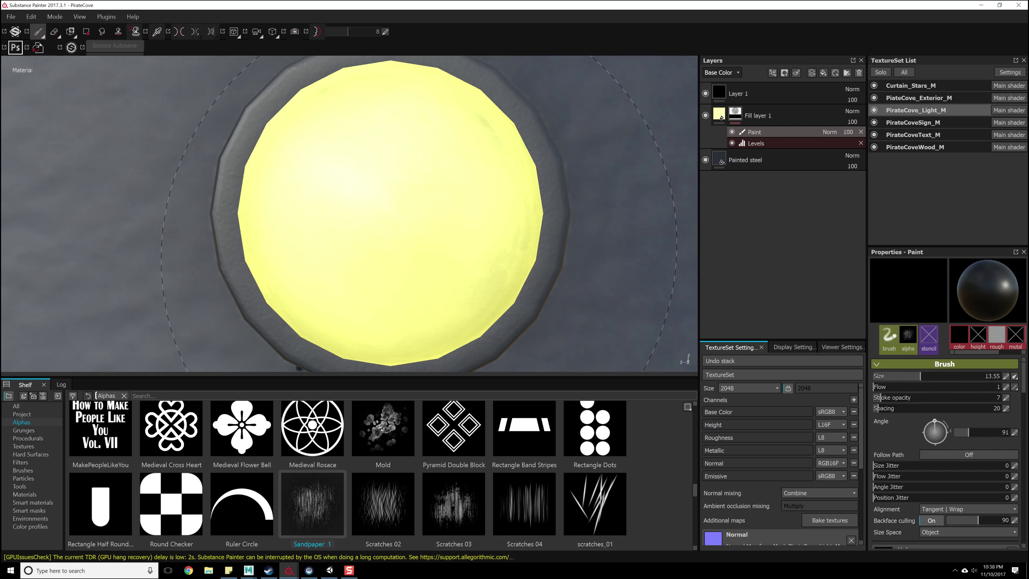
pyautogui.keyDown('ctrl'); pyautogui.moveTo(418, 249); pyautogui.dragTo(416, 249); pyautogui.keyUp('ctrl')
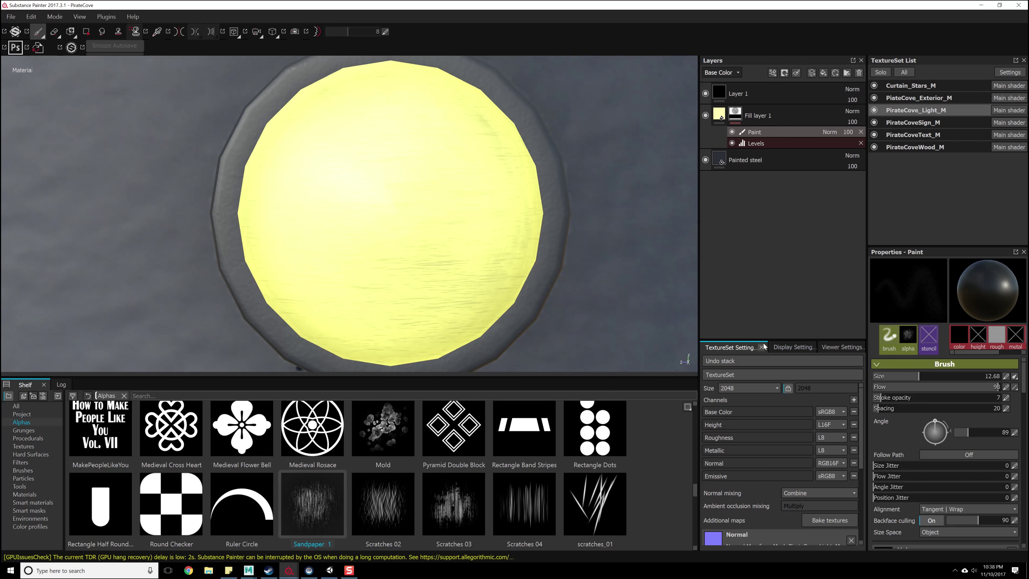
pyautogui.keyDown('ctrl'); pyautogui.moveTo(447, 246); pyautogui.dragTo(453, 245); pyautogui.keyUp('ctrl')
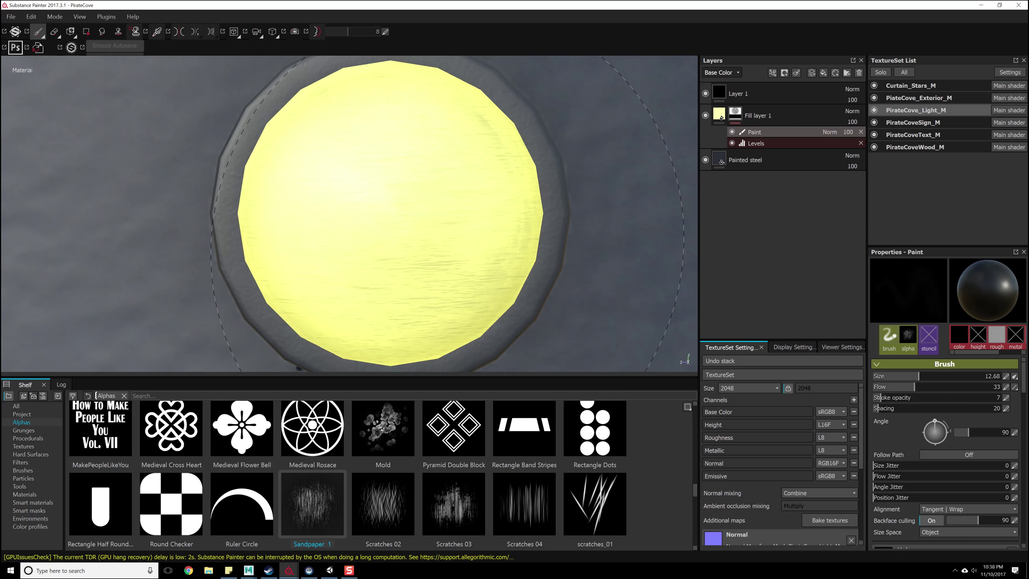
pyautogui.moveTo(439, 237)
pyautogui.keyDown('ctrl'); pyautogui.mouseDown(button='right')
pyautogui.moveTo(387, 238)
pyautogui.moveTo(450, 237)
pyautogui.mouseUp(button='right'); pyautogui.keyUp('ctrl')
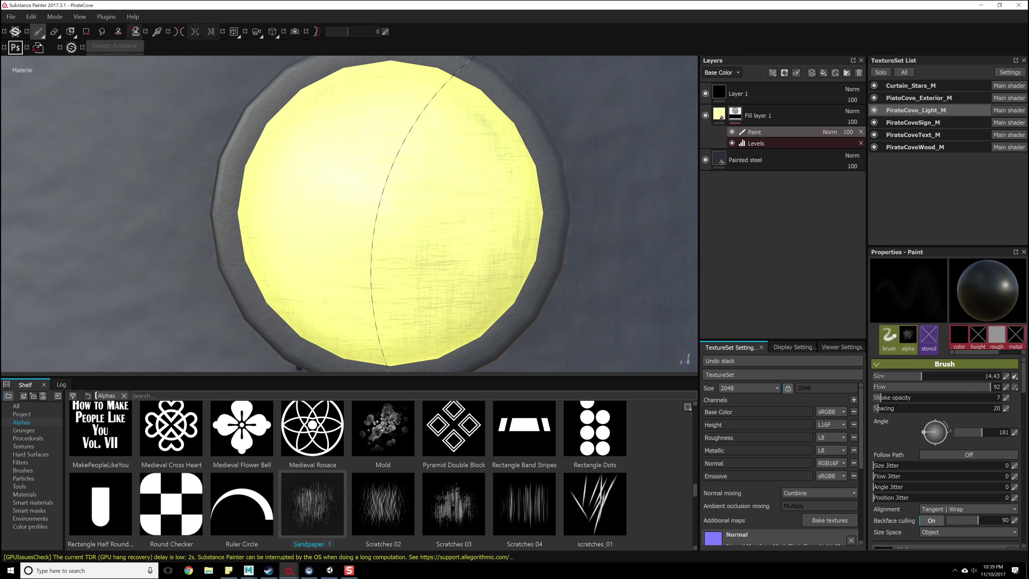
# Examine the scratched lights around the stage base and the Pirate Cove lettering above the curtains.
pyautogui.keyDown('alt'); pyautogui.moveTo(462, 211); pyautogui.dragTo(480, 77, button='right'); pyautogui.keyUp('alt')
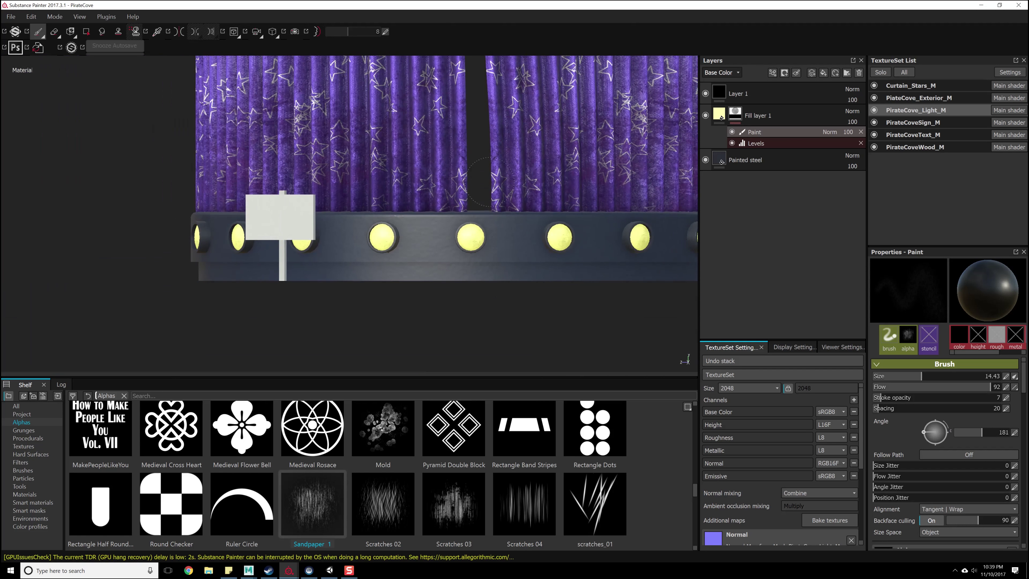
pyautogui.keyDown('alt'); pyautogui.moveTo(478, 227); pyautogui.dragTo(320, 261, button='middle'); pyautogui.keyUp('alt')
pyautogui.moveTo(430, 268)
pyautogui.keyDown('alt'); pyautogui.mouseDown()
pyautogui.moveTo(341, 297)
pyautogui.moveTo(385, 244)
pyautogui.mouseUp(); pyautogui.keyUp('alt')
pyautogui.keyDown('alt'); pyautogui.moveTo(387, 244); pyautogui.dragTo(466, 308, button='right'); pyautogui.keyUp('alt')
pyautogui.keyDown('alt'); pyautogui.moveTo(595, 365); pyautogui.dragTo(510, 333, button='middle'); pyautogui.keyUp('alt')
pyautogui.keyDown('alt'); pyautogui.moveTo(510, 333); pyautogui.dragTo(632, 280); pyautogui.keyUp('alt')
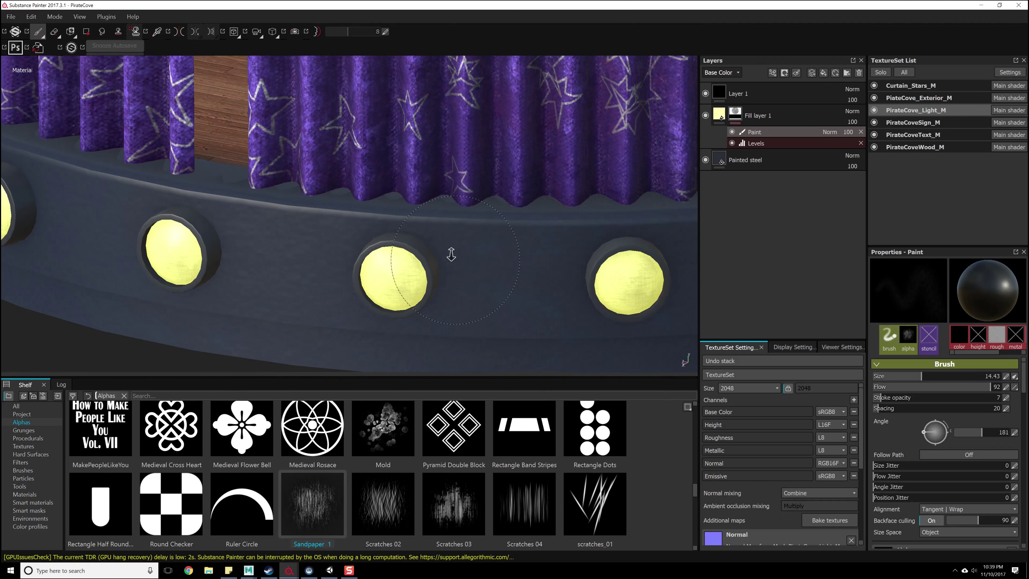
pyautogui.keyDown('alt'); pyautogui.moveTo(600, 263); pyautogui.dragTo(407, 104, button='right'); pyautogui.keyUp('alt')
pyautogui.keyDown('alt'); pyautogui.moveTo(407, 104); pyautogui.dragTo(380, 344, button='middle'); pyautogui.keyUp('alt')
pyautogui.keyDown('alt'); pyautogui.moveTo(422, 284); pyautogui.dragTo(434, 233); pyautogui.keyUp('alt')
pyautogui.keyDown('alt'); pyautogui.moveTo(435, 232); pyautogui.dragTo(549, 305, button='middle'); pyautogui.keyUp('alt')
pyautogui.moveTo(480, 219)
pyautogui.keyDown('alt'); pyautogui.mouseDown()
pyautogui.moveTo(381, 258)
pyautogui.moveTo(479, 219)
pyautogui.mouseUp(); pyautogui.keyUp('alt')
pyautogui.keyDown('alt'); pyautogui.moveTo(479, 219); pyautogui.dragTo(463, 246, button='middle'); pyautogui.keyUp('alt')
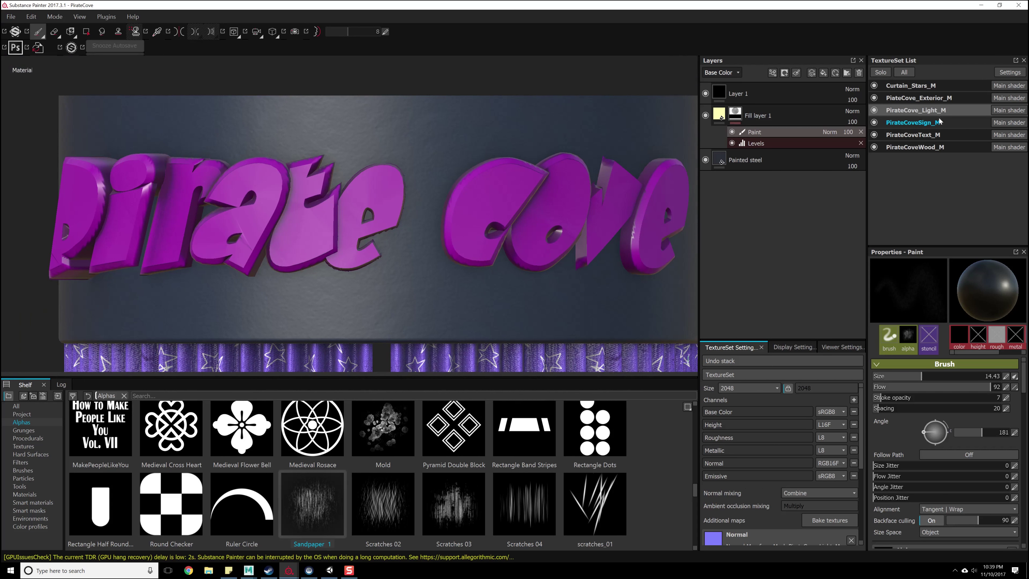
# Compare the layers of the sign, text and wood texture sets and browse the shelf's materials for Rust Dark Metal.
pyautogui.click(927, 122)
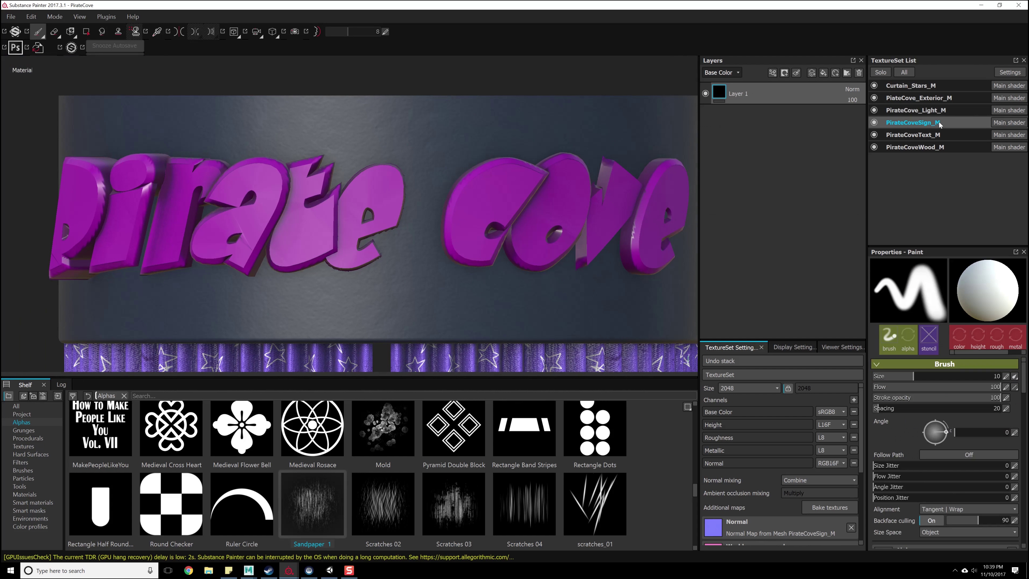
pyautogui.click(895, 136)
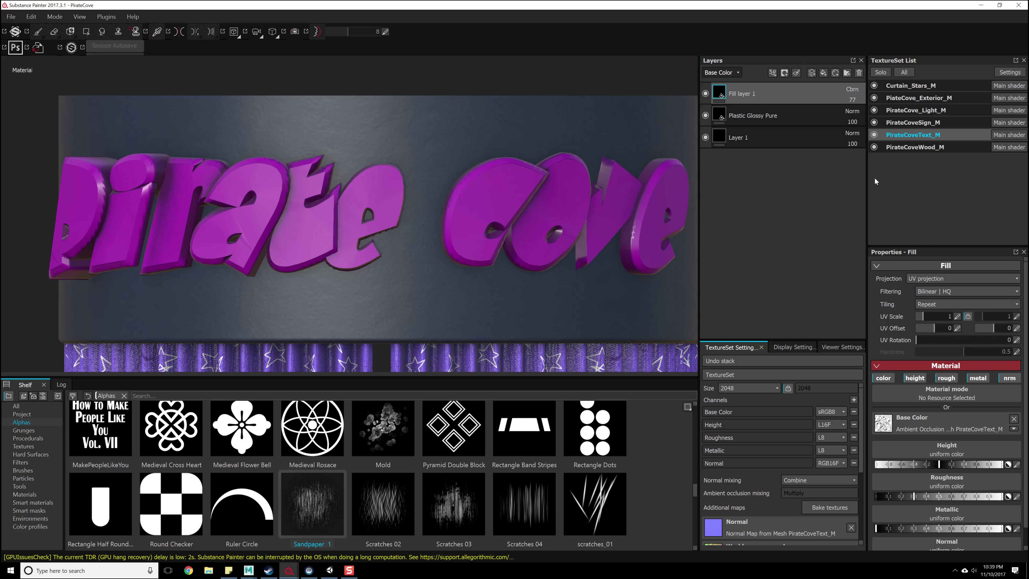
pyautogui.click(915, 147)
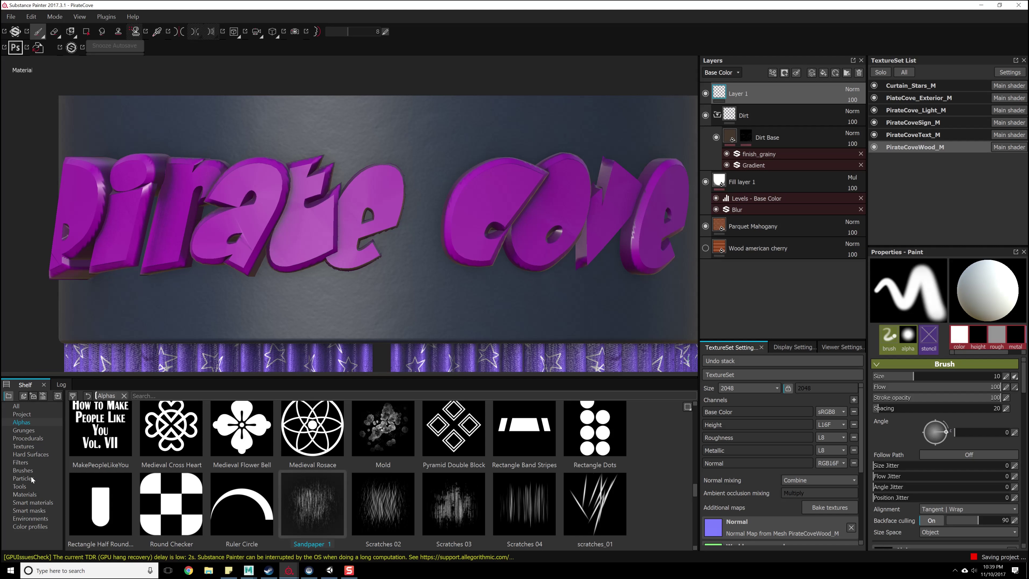
pyautogui.click(32, 486)
pyautogui.click(34, 493)
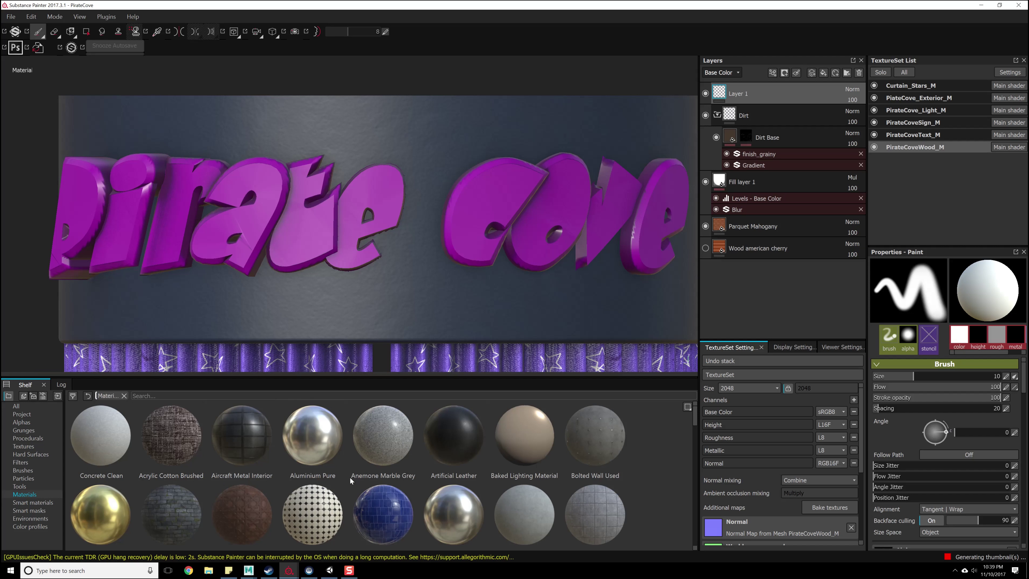
pyautogui.scroll(-6, 349, 477)
pyautogui.moveTo(696, 477)
pyautogui.mouseDown()
pyautogui.moveTo(696, 445)
pyautogui.moveTo(695, 484)
pyautogui.moveTo(694, 468)
pyautogui.mouseUp()
pyautogui.moveTo(695, 469); pyautogui.dragTo(693, 502)
# Remove the misplaced Rust Dark Metal layer from PirateCoveWood_M and add the material above the other layers of PirateCoveText_M.
pyautogui.moveTo(311, 517)
pyautogui.mouseDown()
pyautogui.moveTo(668, 318)
pyautogui.moveTo(791, 171)
pyautogui.moveTo(786, 103)
pyautogui.mouseUp()
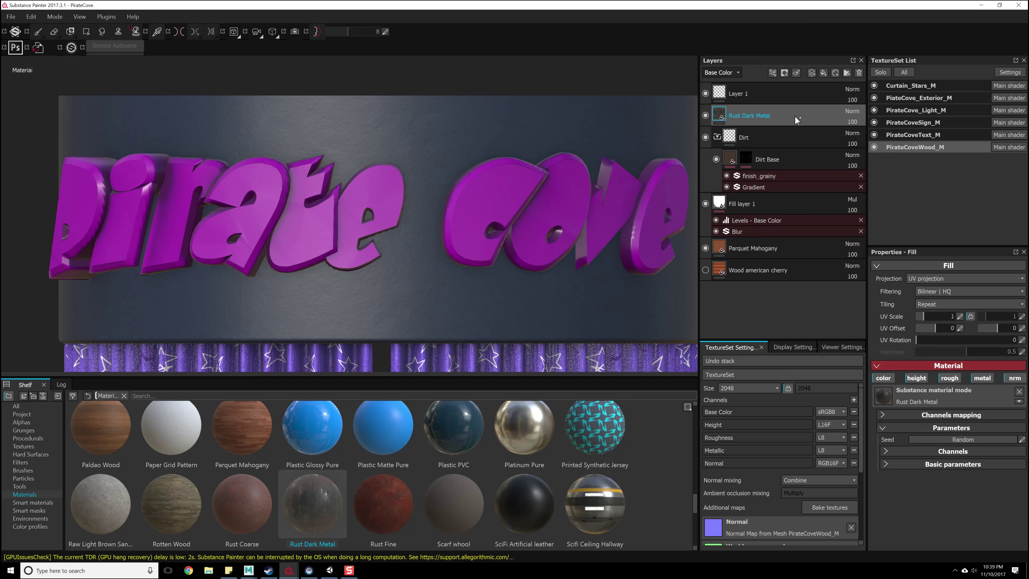
pyautogui.press('Delete')
pyautogui.click(932, 135)
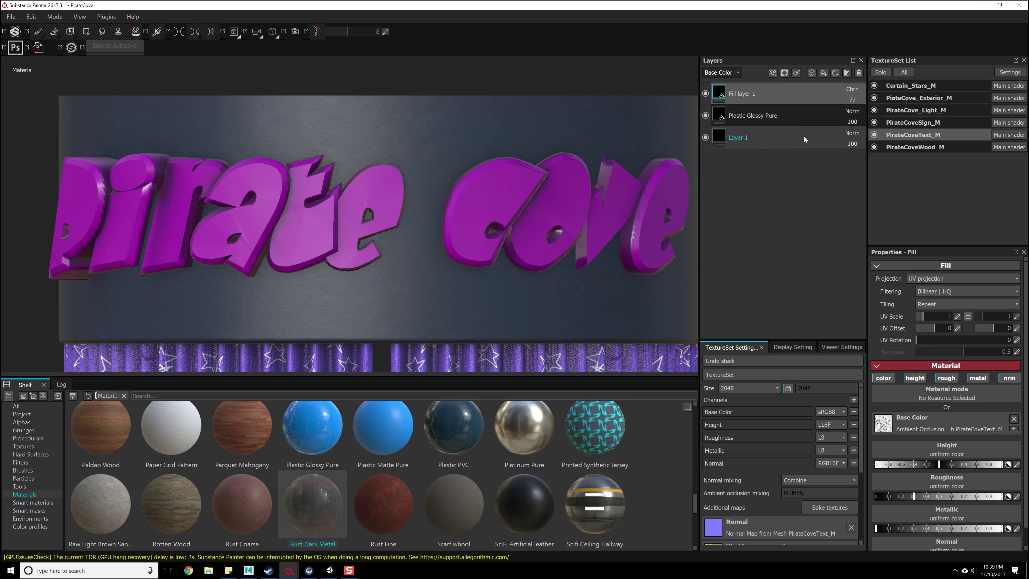
pyautogui.moveTo(774, 110); pyautogui.dragTo(775, 111)
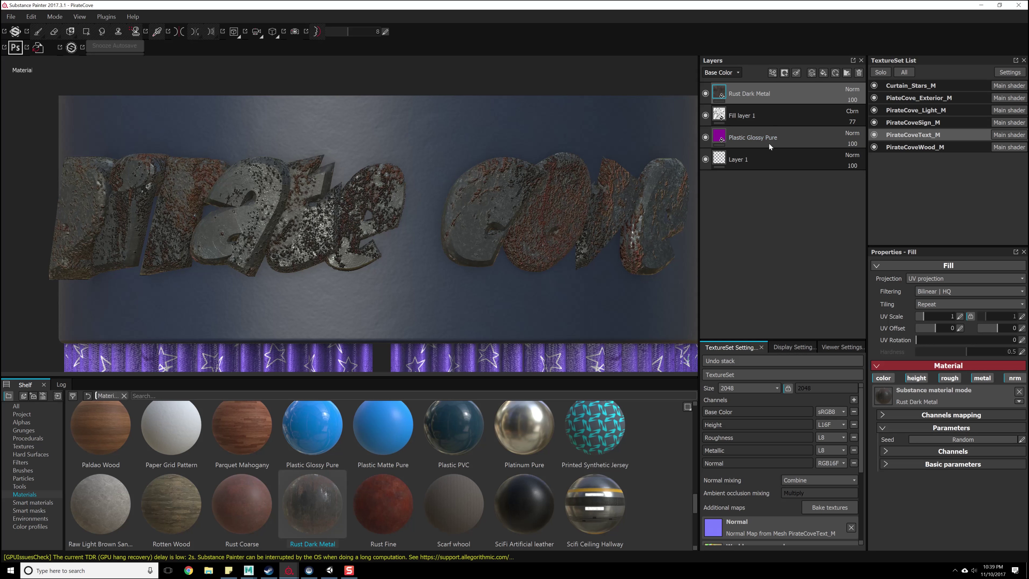
# Set the Rust Dark Metal layer's Height Position to 0.37 and Height Range to 0.49, and adjust its roughness.
pyautogui.click(913, 464)
pyautogui.click(923, 451)
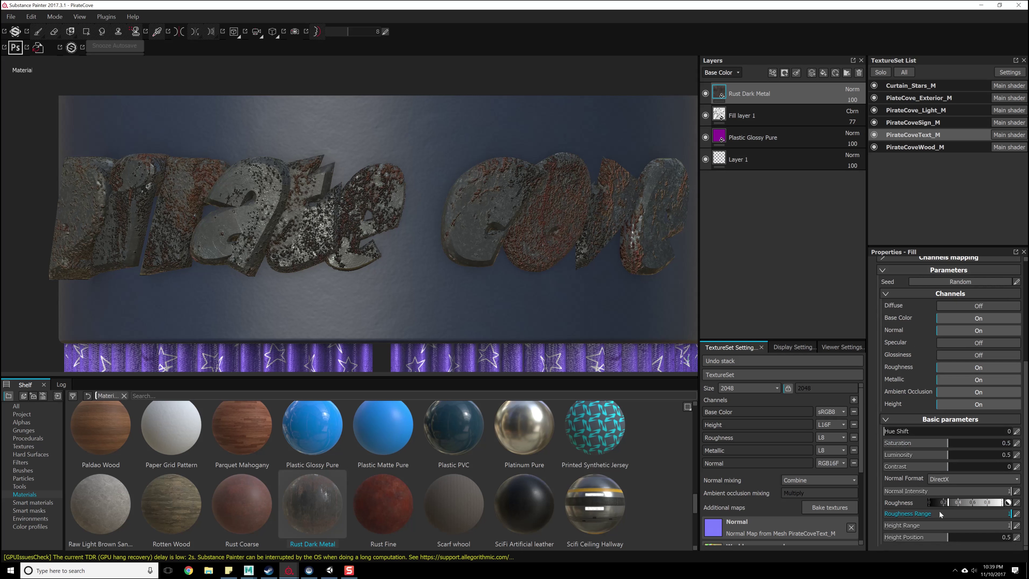
pyautogui.click(930, 536)
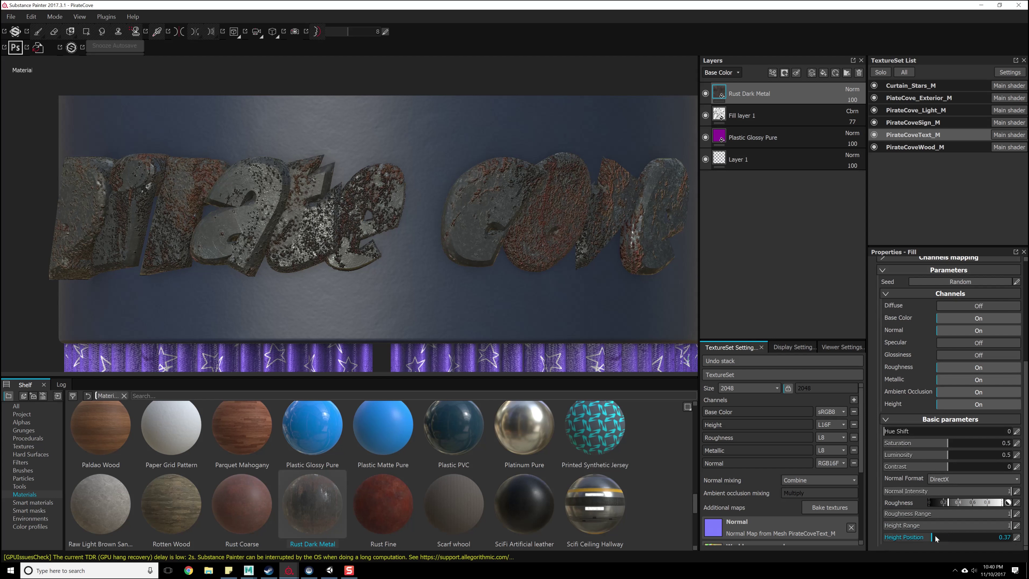
pyautogui.moveTo(966, 525)
pyautogui.mouseDown()
pyautogui.moveTo(932, 528)
pyautogui.moveTo(946, 526)
pyautogui.mouseUp()
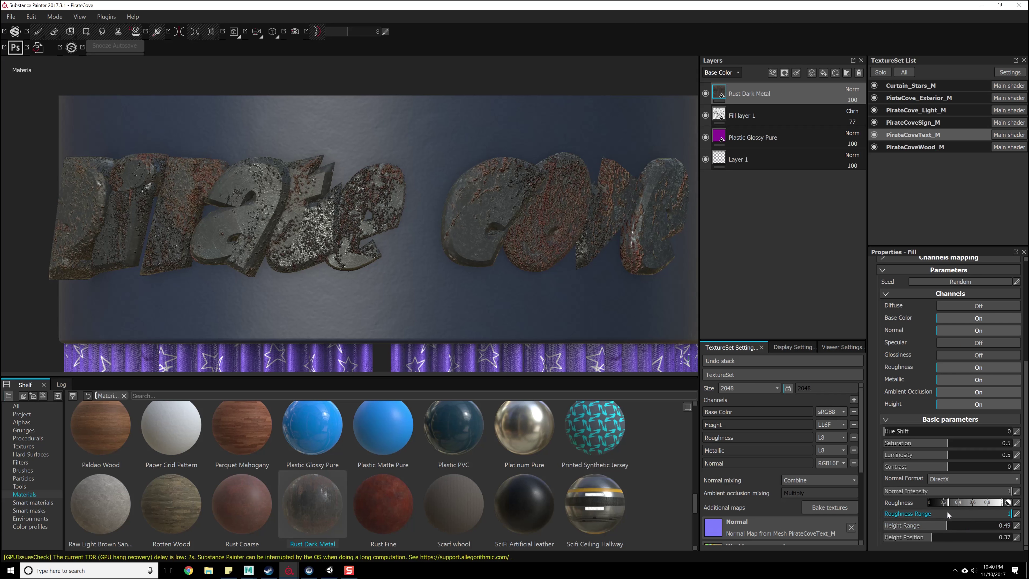
pyautogui.moveTo(953, 505); pyautogui.dragTo(956, 506)
pyautogui.scroll(5, 930, 332)
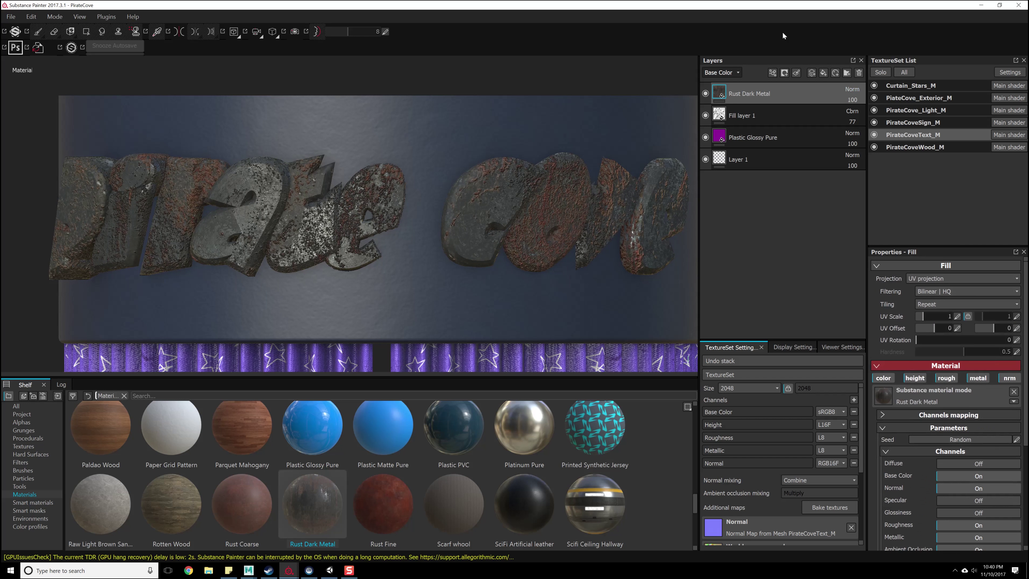
# Add a black mask to the Rust Dark Metal layer and drive it with an MG Metal Edge Wear generator.
pyautogui.click(786, 72)
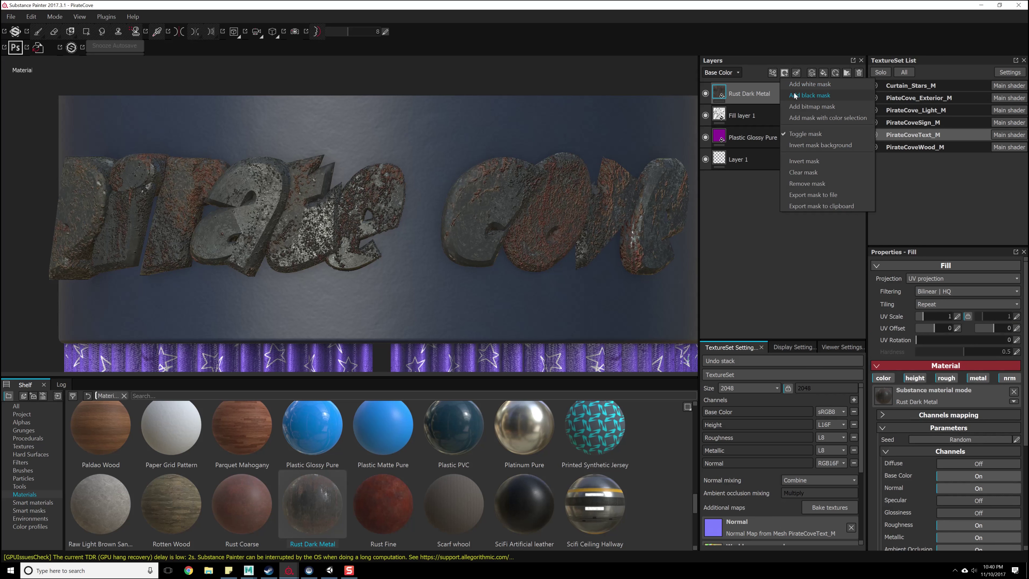
pyautogui.click(796, 96)
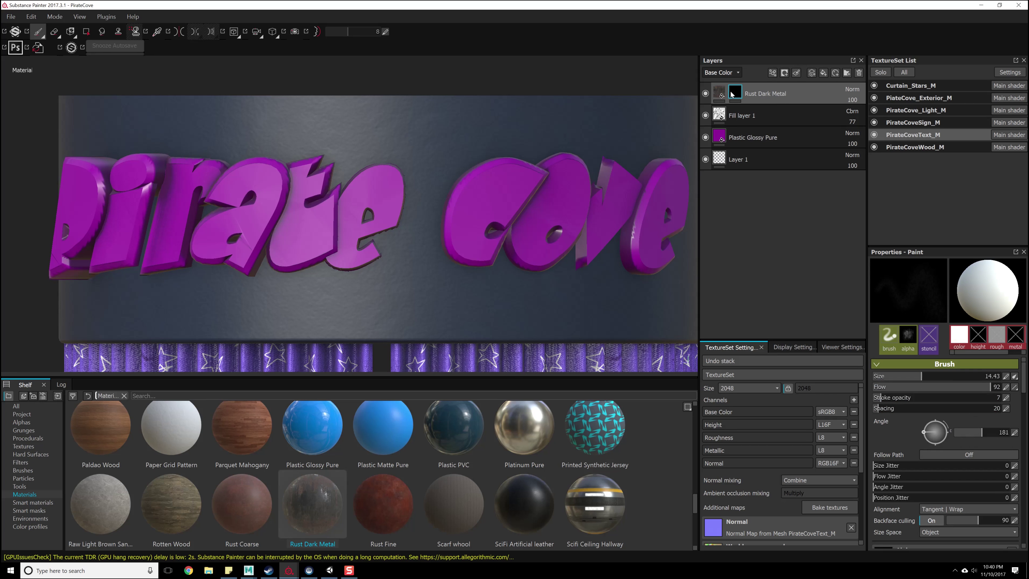
pyautogui.click(772, 73)
pyautogui.click(782, 86)
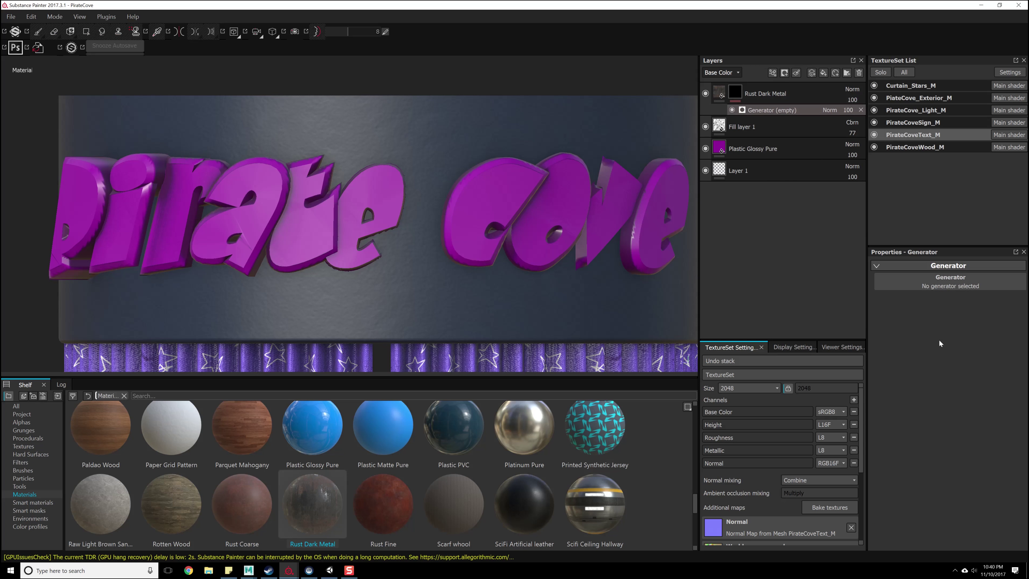
pyautogui.click(951, 282)
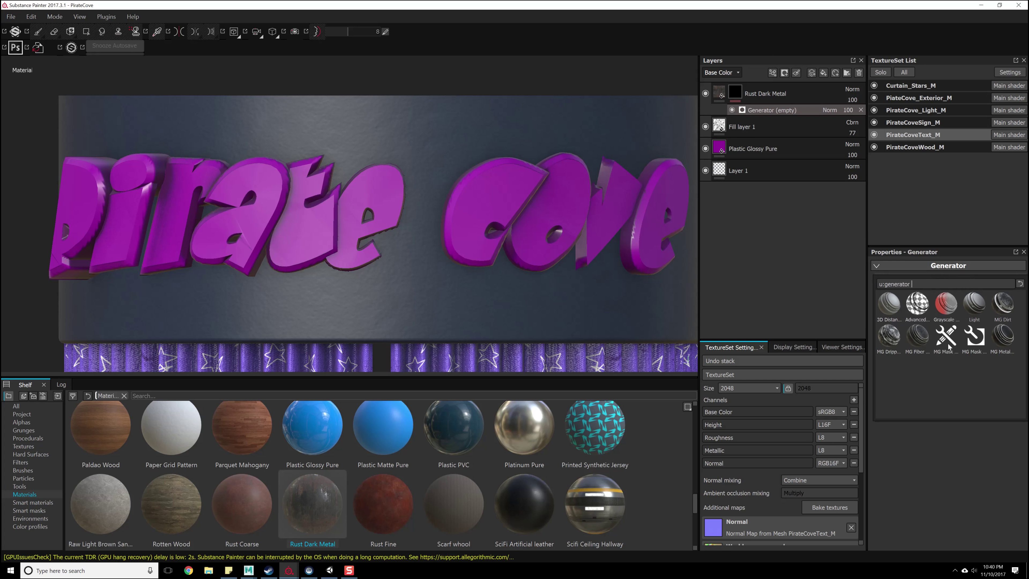
pyautogui.click(1001, 339)
# Examine the rusty edge wear on the Pirate Cove letters up close and from the side.
pyautogui.keyDown('alt'); pyautogui.moveTo(455, 255); pyautogui.dragTo(576, 297); pyautogui.keyUp('alt')
pyautogui.scroll(3, 523, 250)
pyautogui.scroll(-3, 430, 276)
pyautogui.scroll(-3, 517, 254)
pyautogui.keyDown('alt'); pyautogui.moveTo(516, 254); pyautogui.dragTo(576, 227, button='middle'); pyautogui.keyUp('alt')
pyautogui.keyDown('alt'); pyautogui.moveTo(491, 246); pyautogui.dragTo(528, 259); pyautogui.keyUp('alt')
pyautogui.keyDown('alt'); pyautogui.moveTo(308, 267); pyautogui.dragTo(448, 385, button='right'); pyautogui.keyUp('alt')
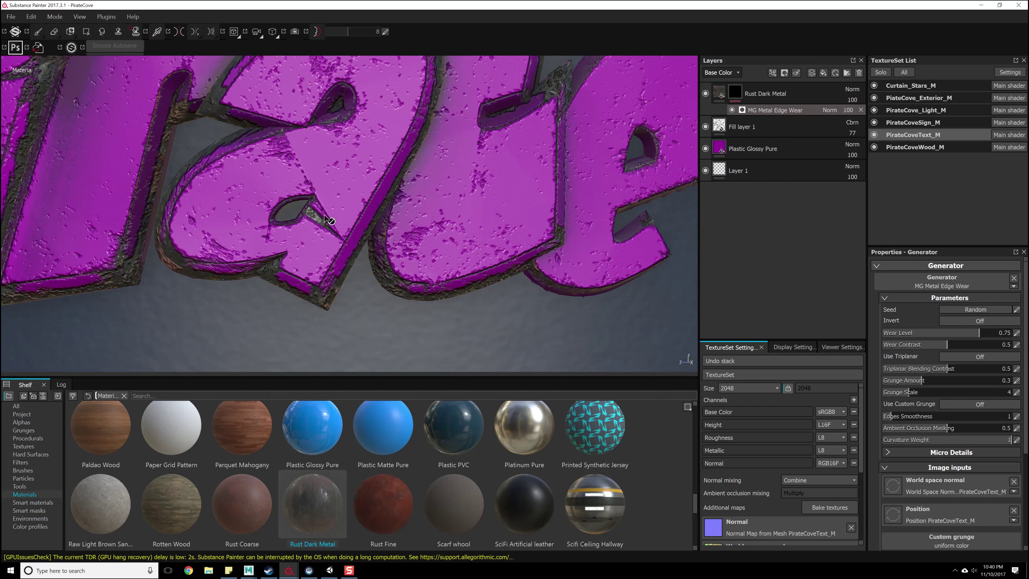
pyautogui.scroll(-6, 326, 219)
pyautogui.keyDown('alt'); pyautogui.moveTo(327, 219); pyautogui.dragTo(405, 260); pyautogui.keyUp('alt')
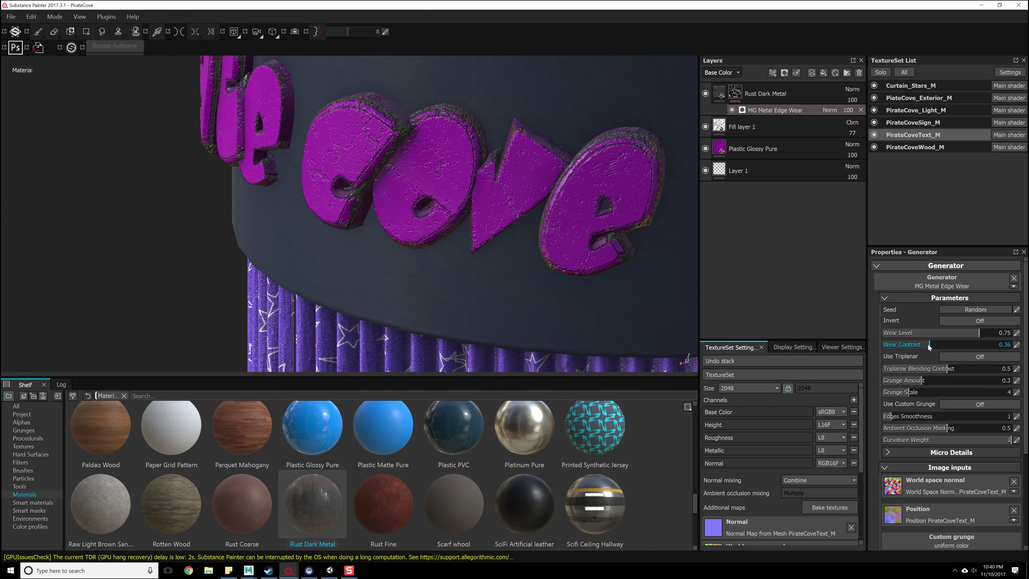
# Set the generator's Wear Level to 0.8 and Wear Contrast to 0.63, and enable triplanar with a blending contrast of 0.86.
pyautogui.moveTo(914, 348); pyautogui.dragTo(989, 348)
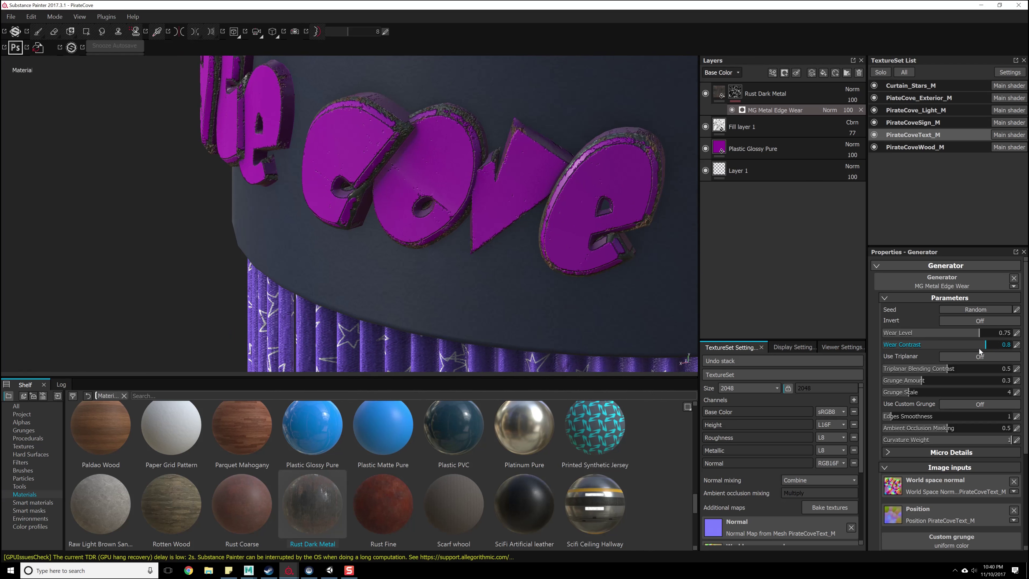
pyautogui.moveTo(982, 335)
pyautogui.mouseDown()
pyautogui.moveTo(998, 332)
pyautogui.moveTo(986, 333)
pyautogui.mouseUp()
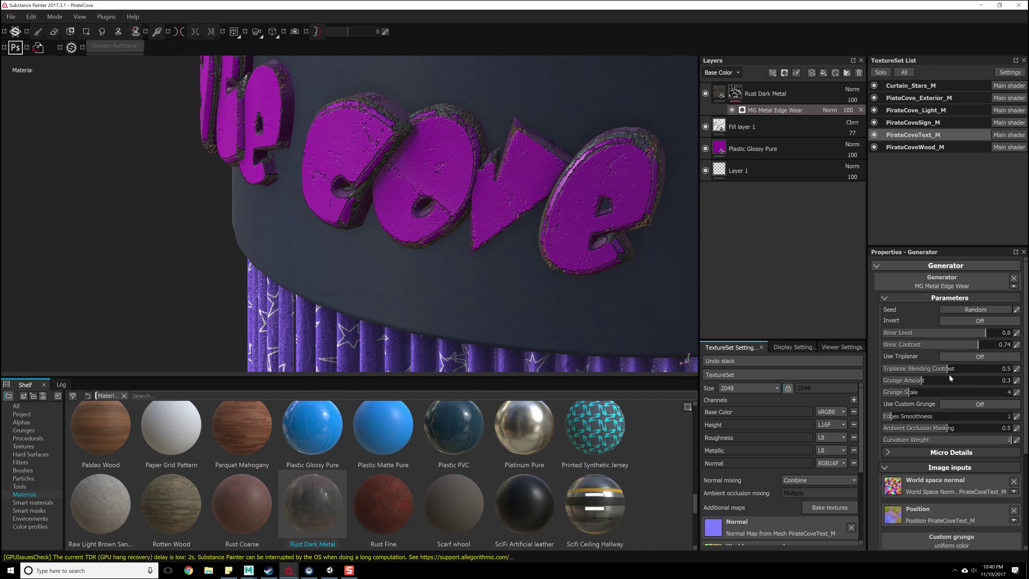
pyautogui.click(953, 360)
pyautogui.moveTo(952, 366); pyautogui.dragTo(977, 371)
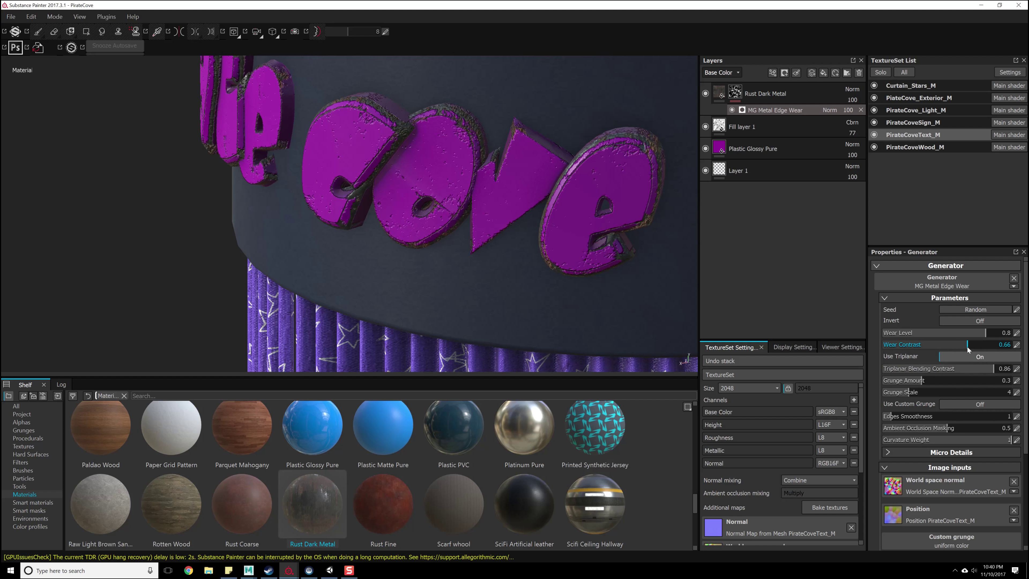
# Set the edge wear's Grunge Amount to 0.34, Edges Smoothness to 5.6 and Ambient Occlusion Masking to 0.45.
pyautogui.scroll(-1, 963, 379)
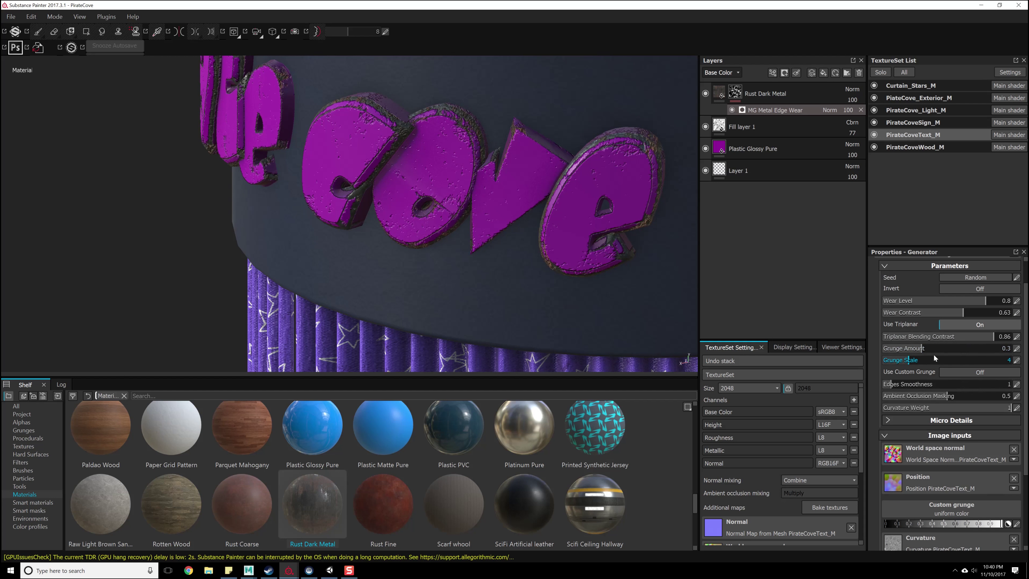
pyautogui.moveTo(936, 347)
pyautogui.mouseDown()
pyautogui.moveTo(966, 350)
pyautogui.moveTo(931, 353)
pyautogui.mouseUp()
pyautogui.moveTo(910, 382); pyautogui.dragTo(981, 385)
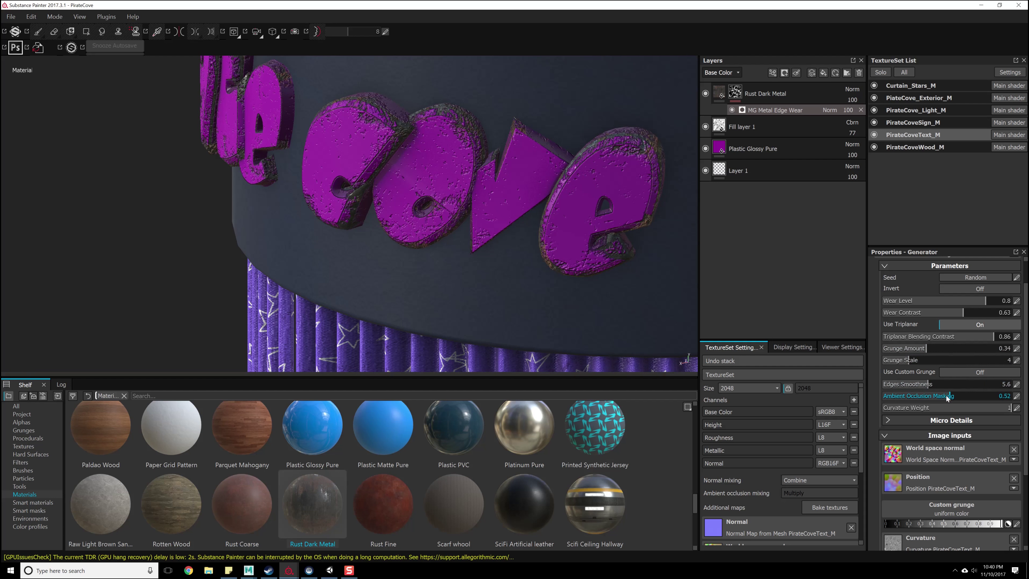
pyautogui.moveTo(919, 398)
pyautogui.mouseDown()
pyautogui.moveTo(1006, 397)
pyautogui.moveTo(900, 398)
pyautogui.mouseUp()
pyautogui.scroll(-3, 940, 402)
pyautogui.scroll(5, 946, 430)
# Review the worn lettering together with the sign band and star curtains from several angles and distances.
pyautogui.keyDown('alt'); pyautogui.moveTo(471, 239); pyautogui.dragTo(632, 269); pyautogui.keyUp('alt')
pyautogui.keyDown('alt'); pyautogui.moveTo(432, 260); pyautogui.dragTo(597, 254, button='middle'); pyautogui.keyUp('alt')
pyautogui.keyDown('alt'); pyautogui.moveTo(592, 326); pyautogui.dragTo(553, 152, button='right'); pyautogui.keyUp('alt')
pyautogui.keyDown('alt'); pyautogui.moveTo(553, 152); pyautogui.dragTo(473, 213); pyautogui.keyUp('alt')
pyautogui.keyDown('shift'); pyautogui.moveTo(473, 213); pyautogui.dragTo(541, 250, button='right'); pyautogui.keyUp('shift')
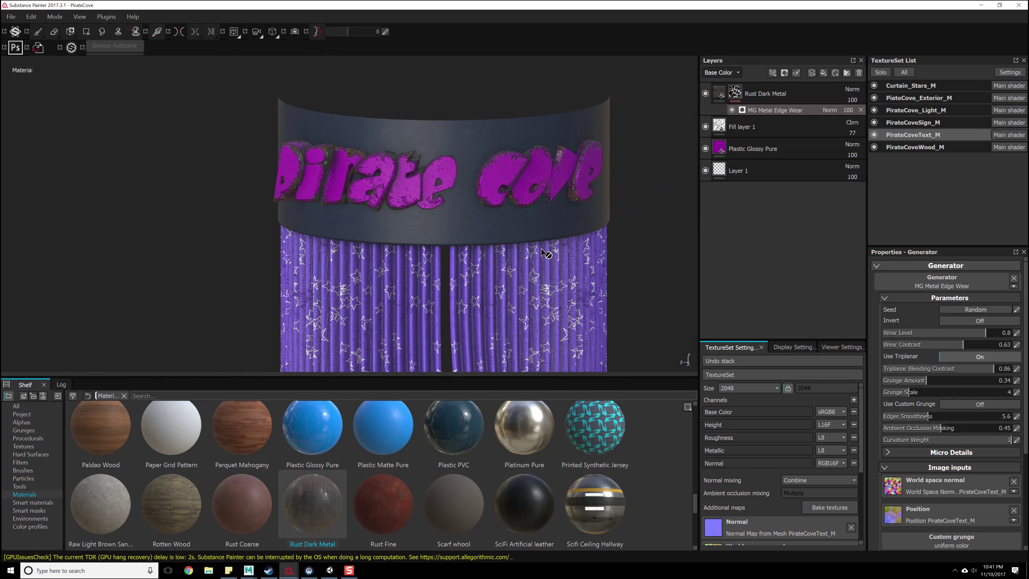
pyautogui.keyDown('alt'); pyautogui.moveTo(542, 252); pyautogui.dragTo(539, 217); pyautogui.keyUp('alt')
pyautogui.keyDown('alt'); pyautogui.moveTo(538, 218); pyautogui.dragTo(546, 245, button='middle'); pyautogui.keyUp('alt')
pyautogui.scroll(-2, 550, 257)
pyautogui.scroll(5, 549, 261)
pyautogui.keyDown('alt'); pyautogui.moveTo(516, 291); pyautogui.dragTo(529, 243, button='middle'); pyautogui.keyUp('alt')
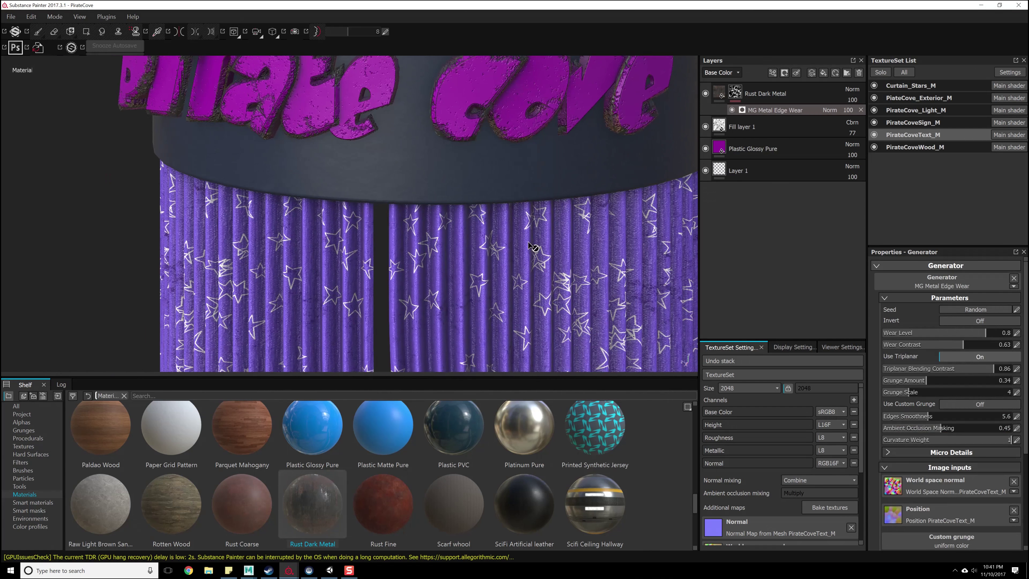
pyautogui.keyDown('alt'); pyautogui.moveTo(527, 252); pyautogui.dragTo(494, 166, button='right'); pyautogui.keyUp('alt')
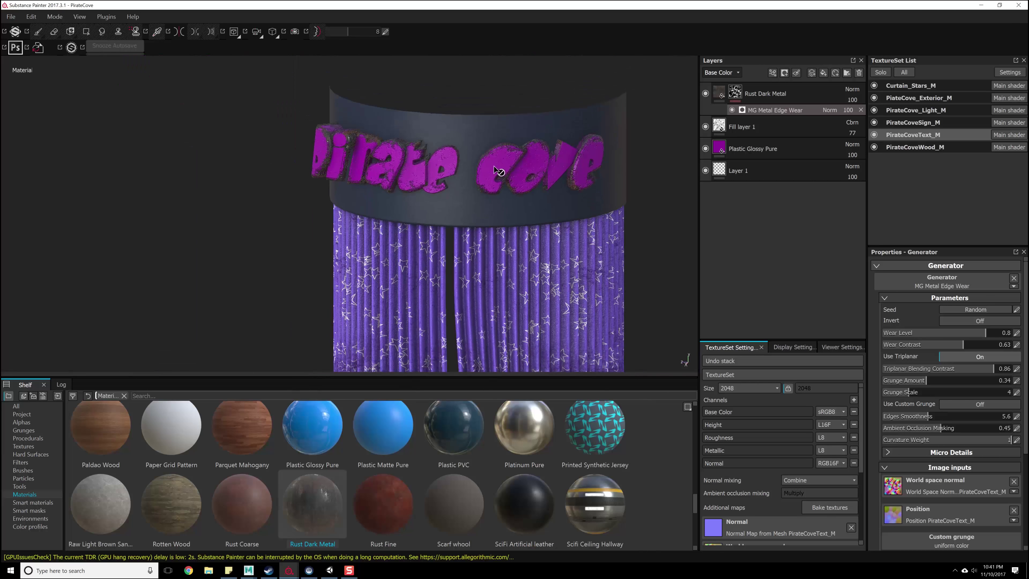
# Copy the masked Rust Dark Metal layer from PirateCoveText_M to the top of the PiateCove_Exterior_M layer stack and check the stage base.
pyautogui.click(717, 93)
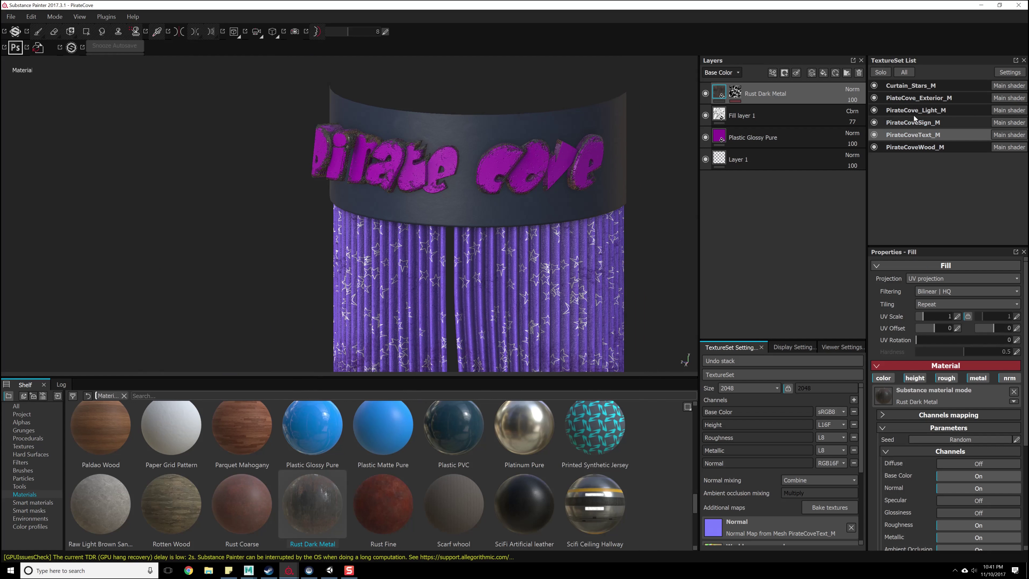
pyautogui.click(921, 98)
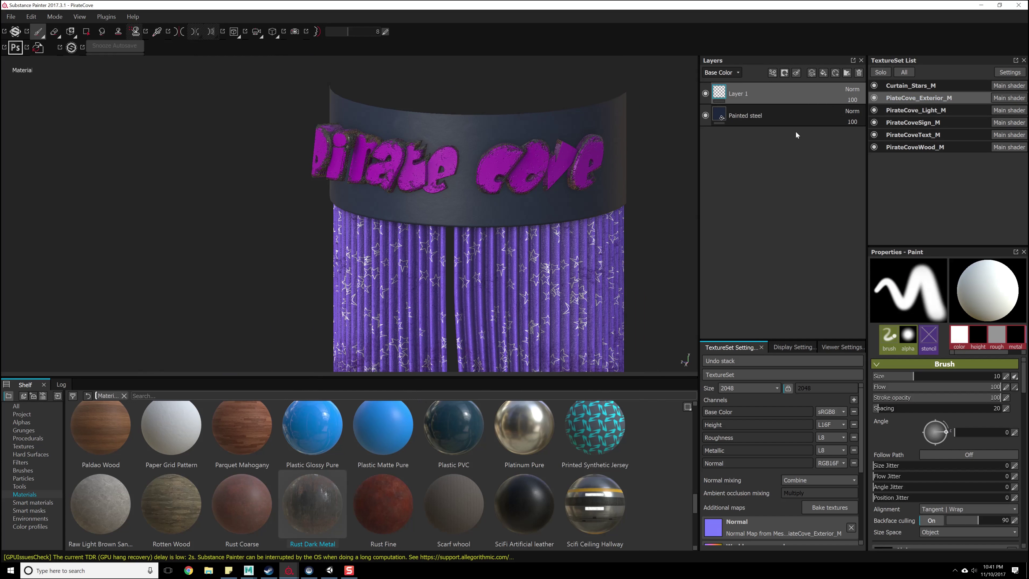
pyautogui.moveTo(795, 153); pyautogui.dragTo(796, 152)
pyautogui.keyDown('alt'); pyautogui.moveTo(486, 228); pyautogui.dragTo(524, 224); pyautogui.keyUp('alt')
pyautogui.keyDown('alt'); pyautogui.moveTo(524, 225); pyautogui.dragTo(568, 220, button='right'); pyautogui.keyUp('alt')
pyautogui.keyDown('alt'); pyautogui.moveTo(567, 220); pyautogui.dragTo(604, 289, button='middle'); pyautogui.keyUp('alt')
pyautogui.keyDown('alt'); pyautogui.moveTo(604, 289); pyautogui.dragTo(476, 235); pyautogui.keyUp('alt')
pyautogui.scroll(6, 541, 264)
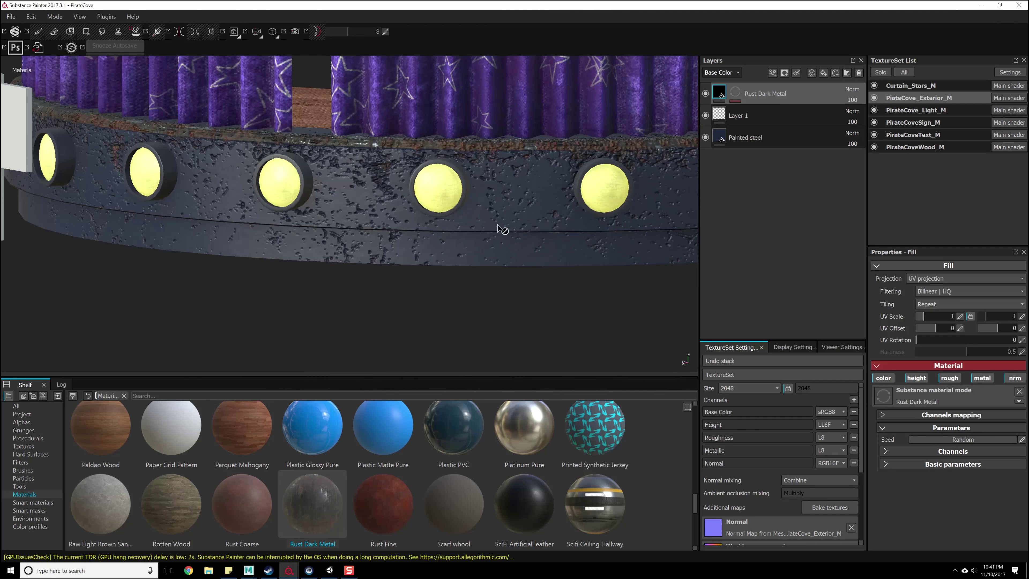
# Copy the masked Rust Dark Metal layer to the top of the PirateCove_Light_M layer stack and check it on the lights.
pyautogui.keyDown('alt'); pyautogui.moveTo(530, 257); pyautogui.dragTo(521, 265); pyautogui.keyUp('alt')
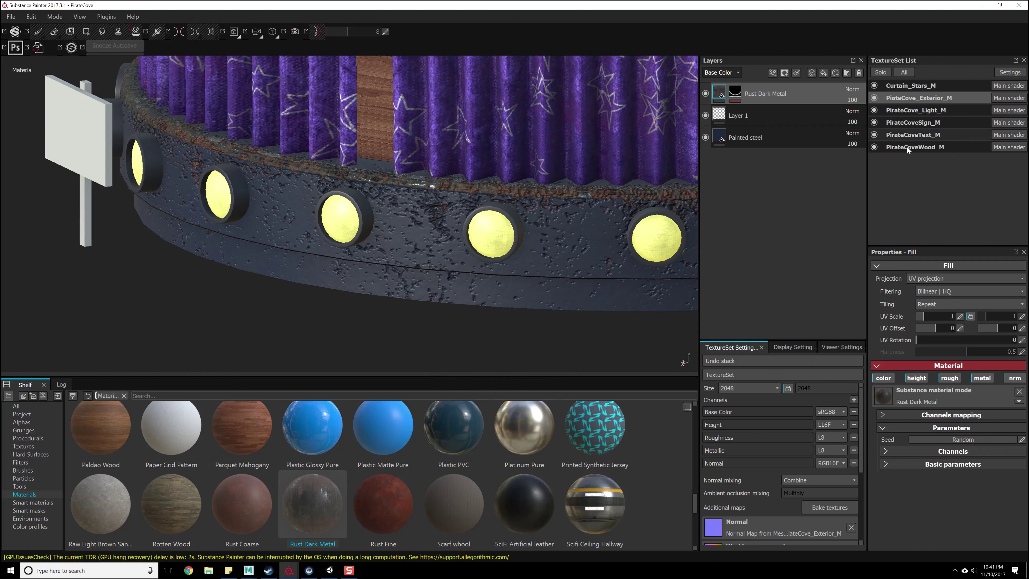
pyautogui.click(907, 109)
pyautogui.moveTo(641, 231); pyautogui.dragTo(633, 231)
pyautogui.keyDown('alt'); pyautogui.moveTo(539, 211); pyautogui.dragTo(540, 226, button='middle'); pyautogui.keyUp('alt')
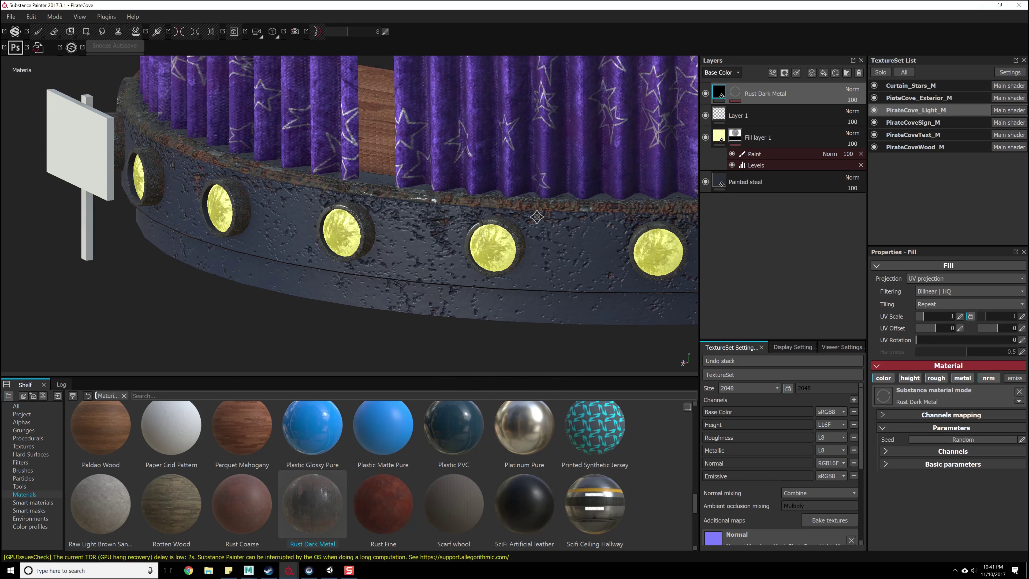
pyautogui.keyDown('alt'); pyautogui.moveTo(540, 226); pyautogui.dragTo(538, 324, button='right'); pyautogui.keyUp('alt')
pyautogui.keyDown('alt'); pyautogui.moveTo(538, 324); pyautogui.dragTo(582, 266); pyautogui.keyUp('alt')
pyautogui.keyDown('alt'); pyautogui.moveTo(582, 266); pyautogui.dragTo(437, 253, button='right'); pyautogui.keyUp('alt')
pyautogui.keyDown('alt'); pyautogui.moveTo(536, 254); pyautogui.dragTo(496, 264); pyautogui.keyUp('alt')
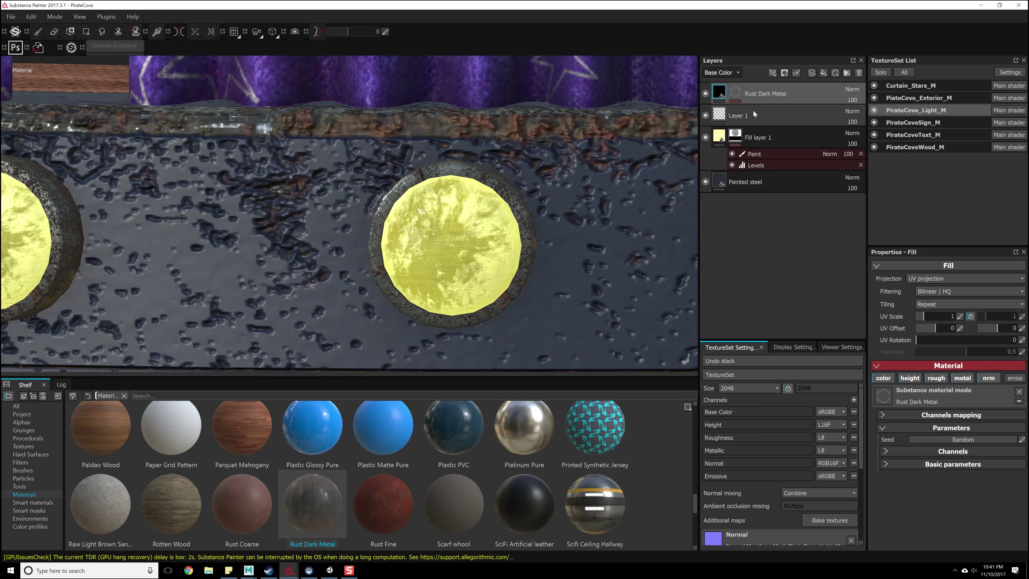
# Add a paint effect to the Rust Dark Metal layer's mask, above the MG Metal Edge Wear generator.
pyautogui.click(735, 92)
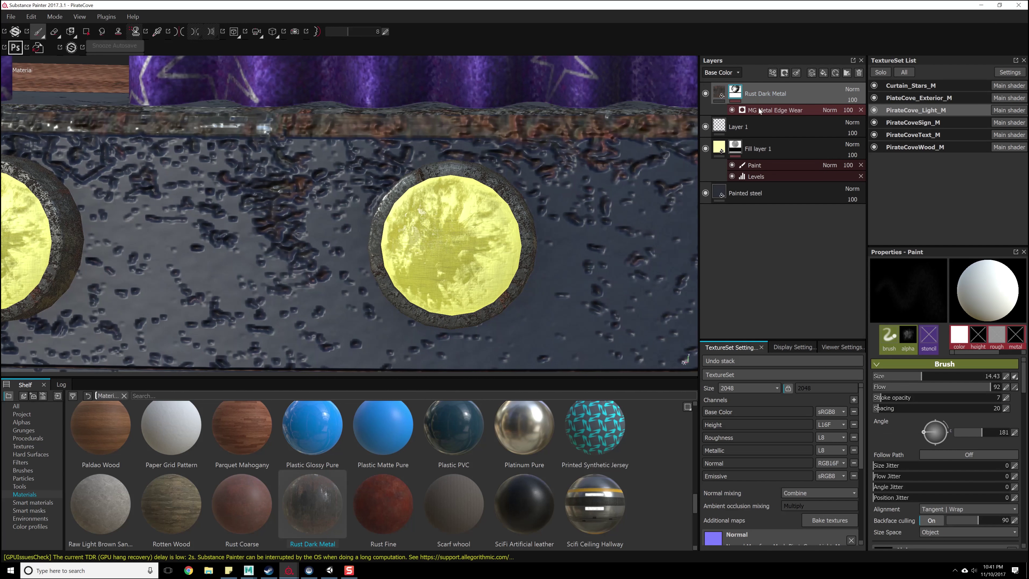
pyautogui.rightClick(751, 114)
pyautogui.rightClick(736, 91)
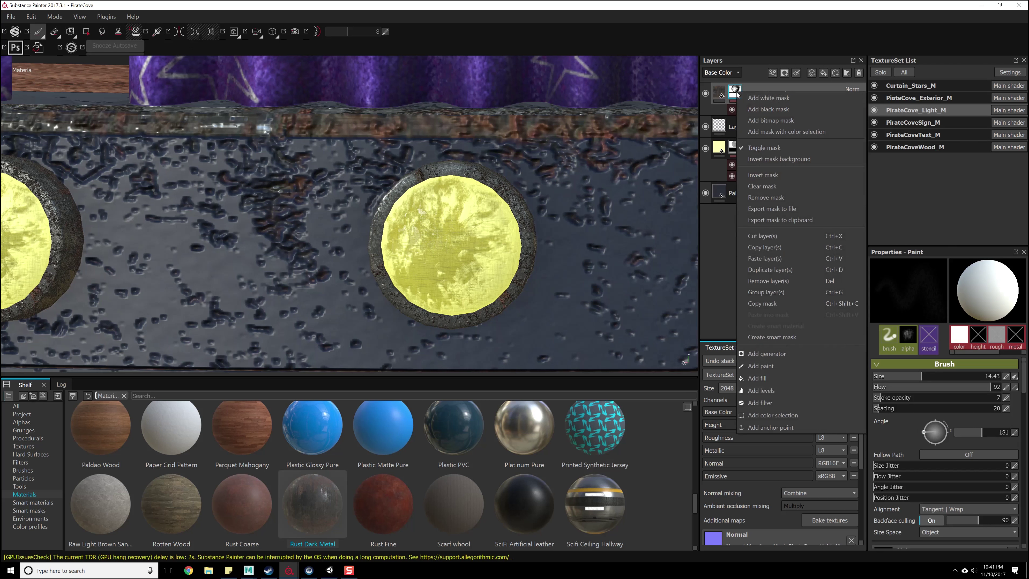
pyautogui.click(771, 366)
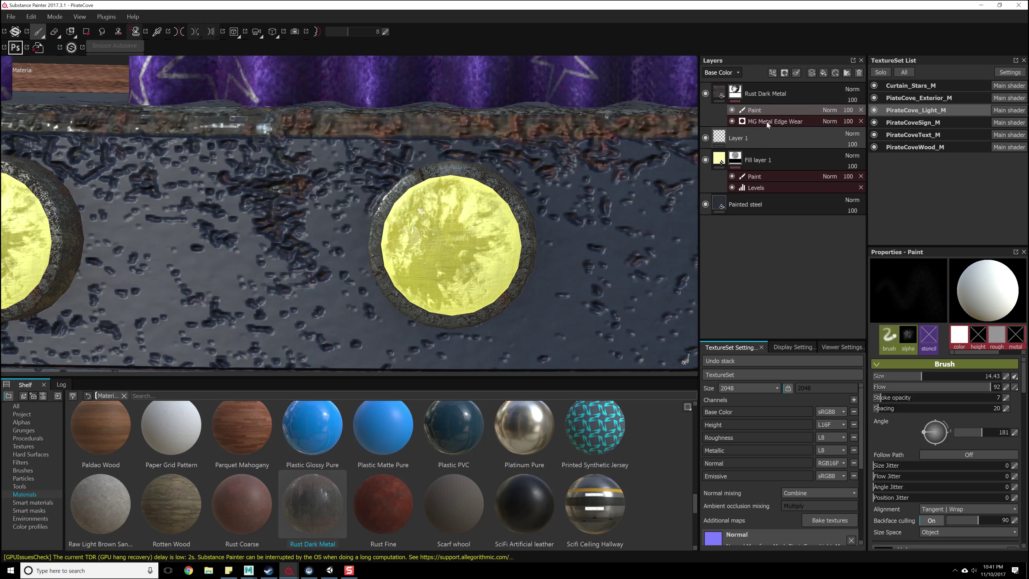
pyautogui.moveTo(42, 29)
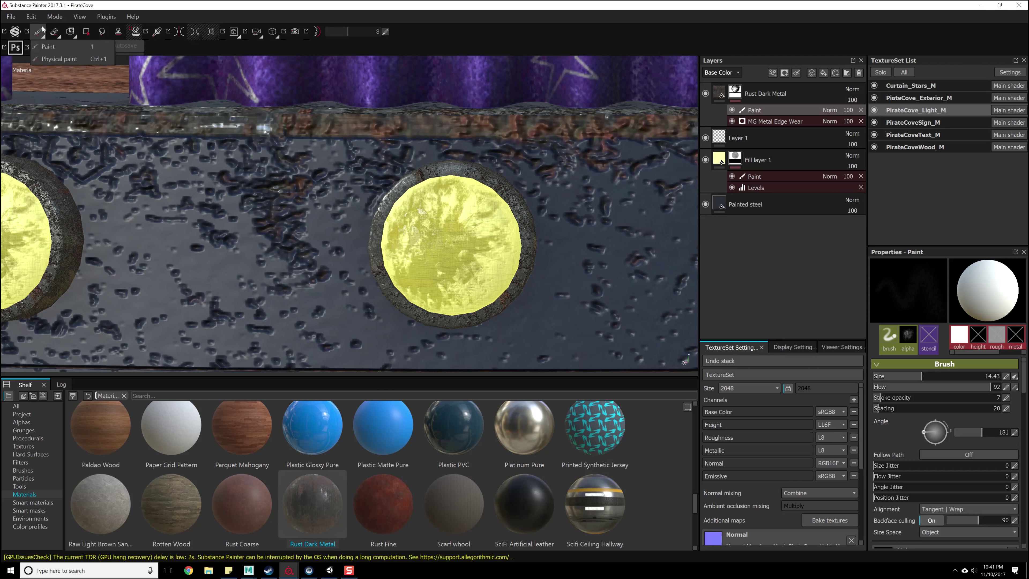
# Load the Dirt 02 grunge as the brush alpha for painting the mask.
pyautogui.click(32, 430)
pyautogui.click(30, 422)
pyautogui.click(33, 430)
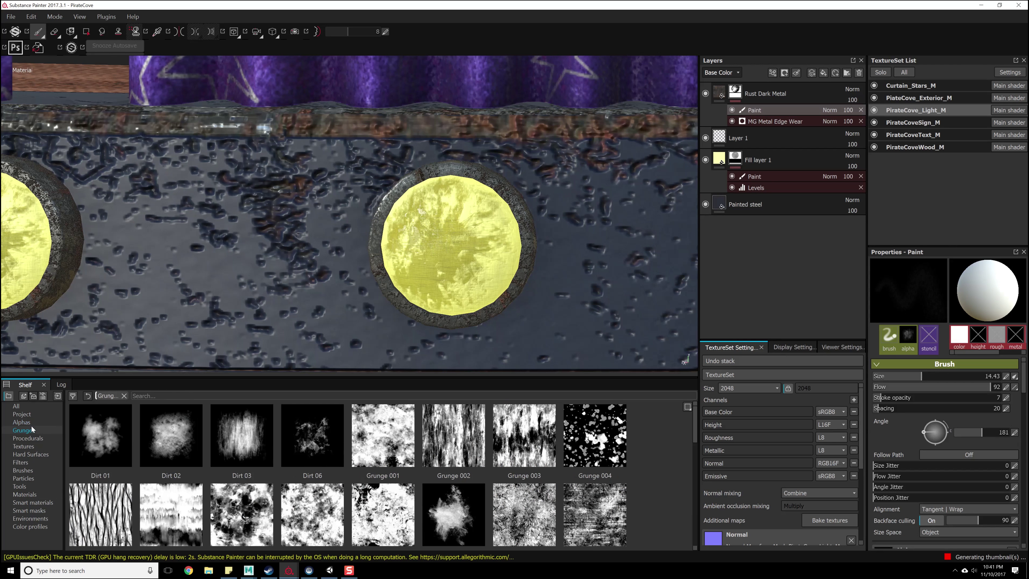
pyautogui.click(187, 446)
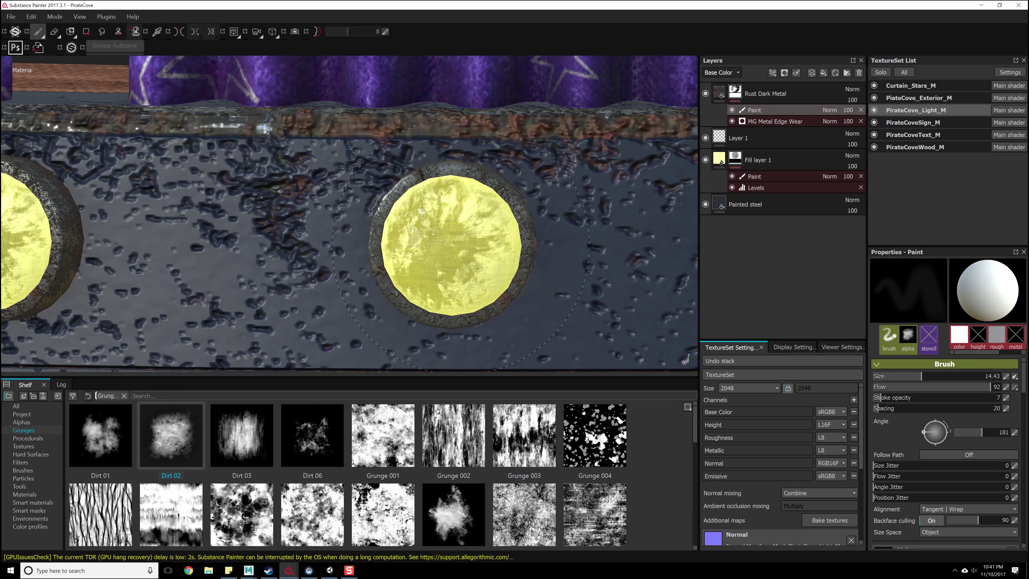
# Check the lights in isolation, restore the full model, and set the mask brush's grayscale to black.
pyautogui.scroll(-5, 967, 454)
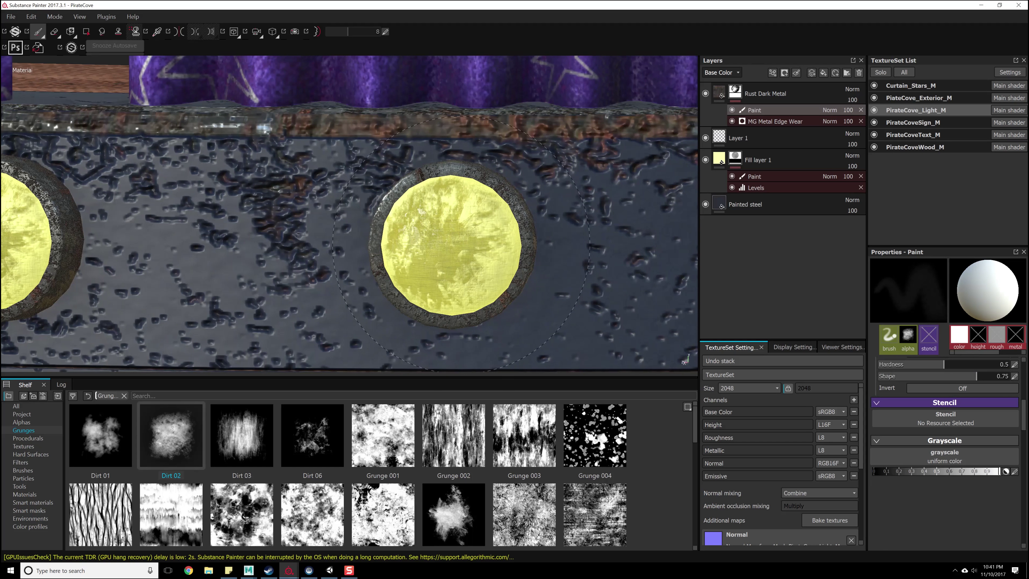
pyautogui.hotkey('alt', 'q')
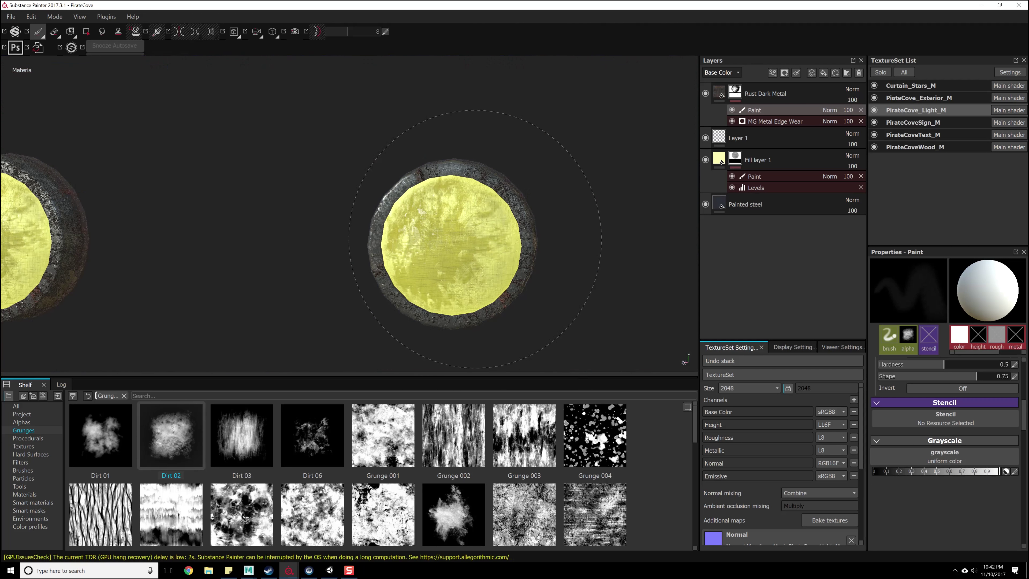
pyautogui.hotkey('alt', 'q')
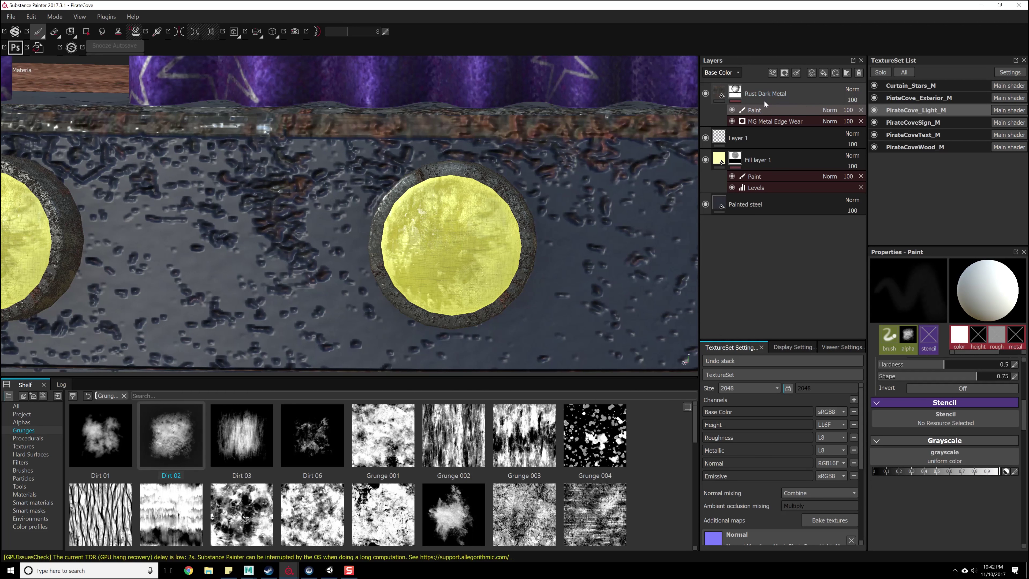
pyautogui.scroll(-6, 558, 275)
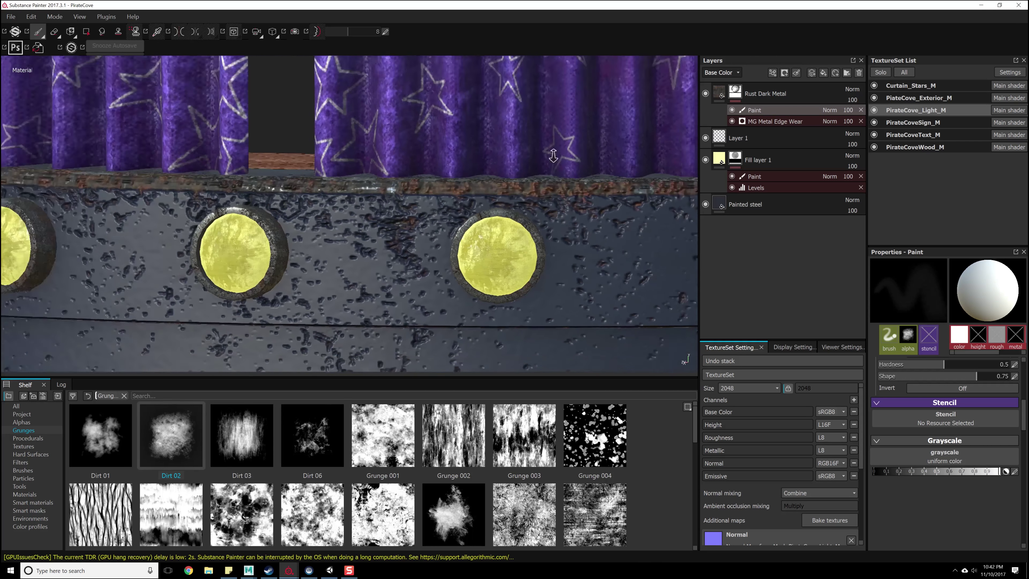
pyautogui.keyDown('alt'); pyautogui.moveTo(559, 276); pyautogui.dragTo(523, 181); pyautogui.keyUp('alt')
pyautogui.keyDown('alt'); pyautogui.moveTo(524, 181); pyautogui.dragTo(521, 212, button='middle'); pyautogui.keyUp('alt')
pyautogui.keyDown('alt'); pyautogui.moveTo(520, 211); pyautogui.dragTo(567, 302, button='right'); pyautogui.keyUp('alt')
pyautogui.keyDown('alt'); pyautogui.moveTo(567, 302); pyautogui.dragTo(533, 192, button='middle'); pyautogui.keyUp('alt')
pyautogui.keyDown('alt'); pyautogui.moveTo(533, 193); pyautogui.dragTo(541, 182, button='right'); pyautogui.keyUp('alt')
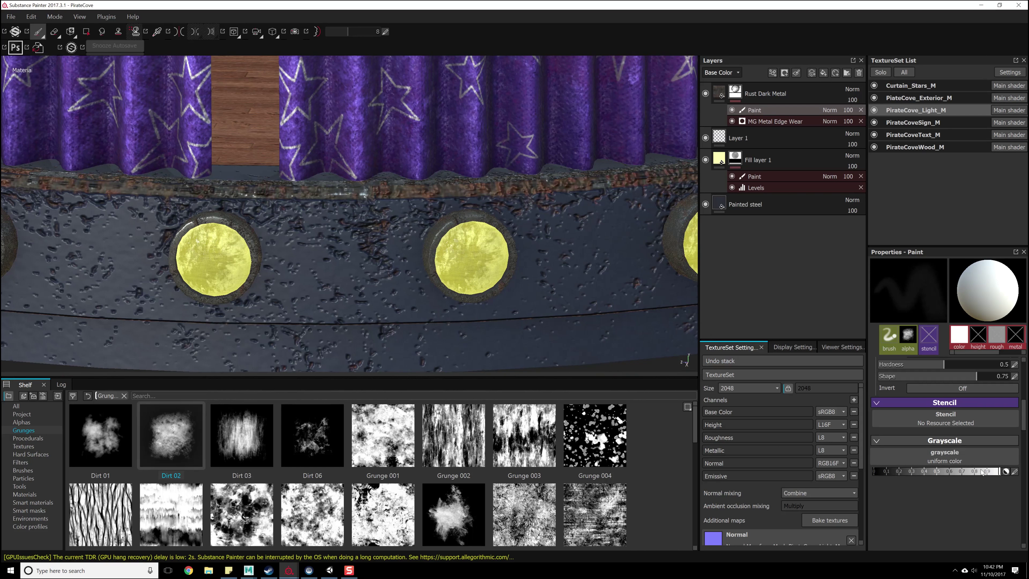
pyautogui.moveTo(982, 471); pyautogui.dragTo(796, 467)
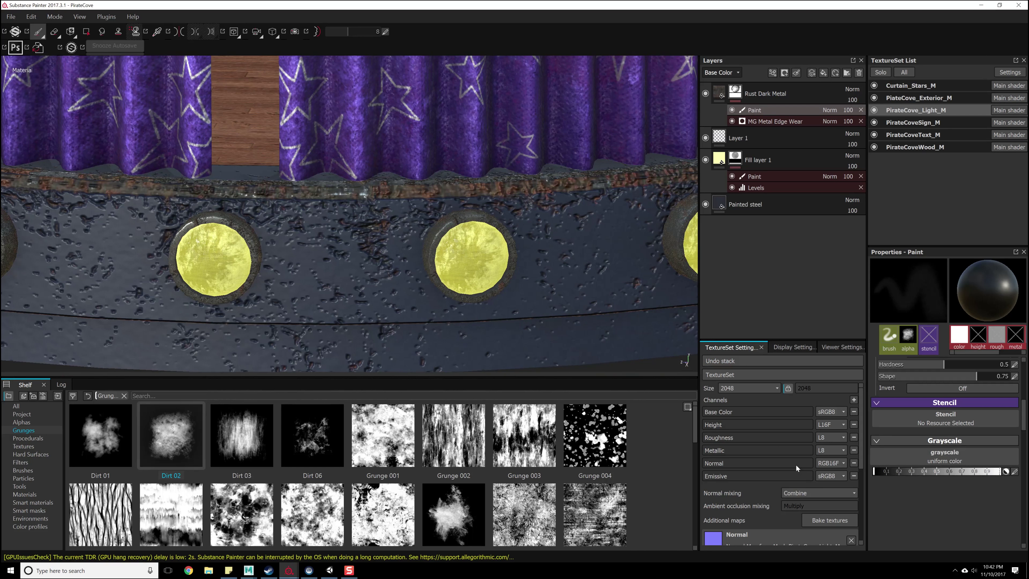
# Paint black with the Dirt 02 brush over the light faces to reduce the rust there, and check the lights around the stage.
pyautogui.keyDown('alt'); pyautogui.moveTo(475, 260); pyautogui.dragTo(466, 260); pyautogui.keyUp('alt')
pyautogui.keyDown('alt'); pyautogui.moveTo(243, 125); pyautogui.dragTo(539, 365, button='right'); pyautogui.keyUp('alt')
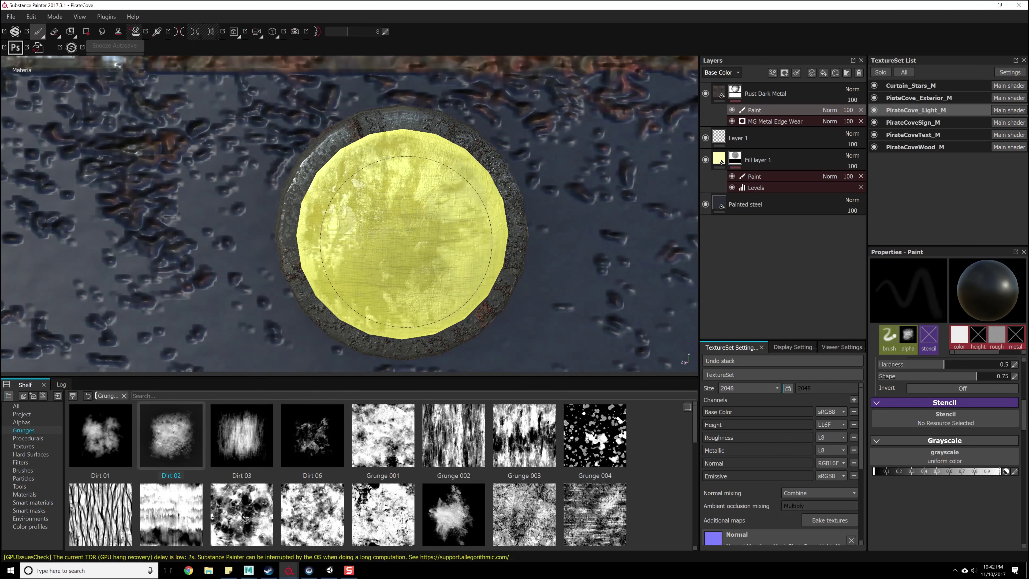
pyautogui.keyDown('alt'); pyautogui.moveTo(476, 284); pyautogui.dragTo(429, 244, button='right'); pyautogui.keyUp('alt')
pyautogui.keyDown('alt'); pyautogui.moveTo(429, 244); pyautogui.dragTo(474, 290); pyautogui.keyUp('alt')
pyautogui.scroll(-2, 474, 290)
pyautogui.keyDown('alt'); pyautogui.moveTo(466, 211); pyautogui.dragTo(467, 264, button='middle'); pyautogui.keyUp('alt')
pyautogui.scroll(2, 469, 212)
pyautogui.keyDown('alt'); pyautogui.moveTo(414, 288); pyautogui.dragTo(472, 327, button='middle'); pyautogui.keyUp('alt')
pyautogui.keyDown('alt'); pyautogui.moveTo(479, 208); pyautogui.dragTo(495, 265, button='middle'); pyautogui.keyUp('alt')
pyautogui.keyDown('alt'); pyautogui.moveTo(494, 264); pyautogui.dragTo(476, 283); pyautogui.keyUp('alt')
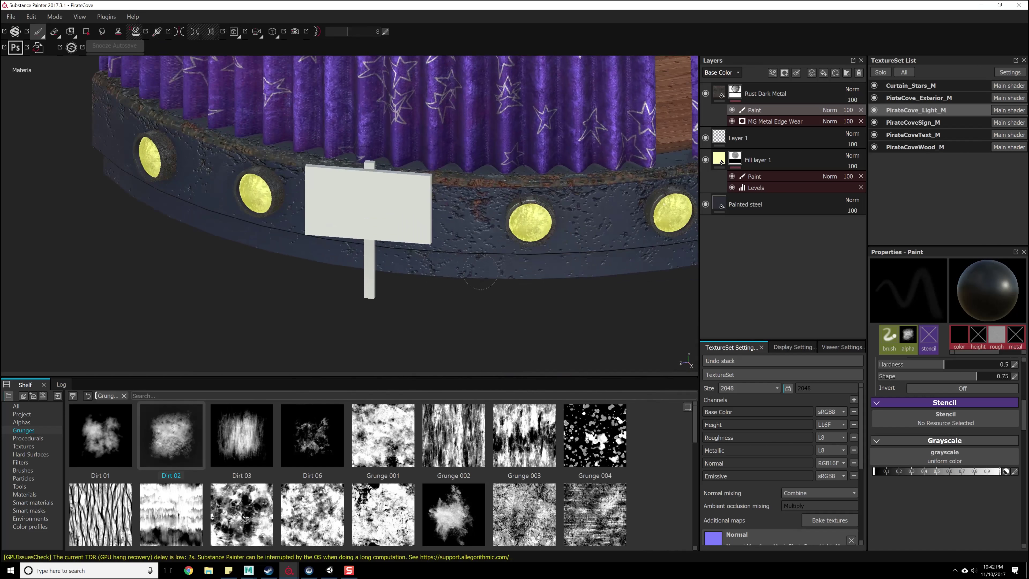
# Switch to Maya, examine the existing out-of-order sign in front of the stage, and return to Substance Painter.
pyautogui.scroll(2, 450, 219)
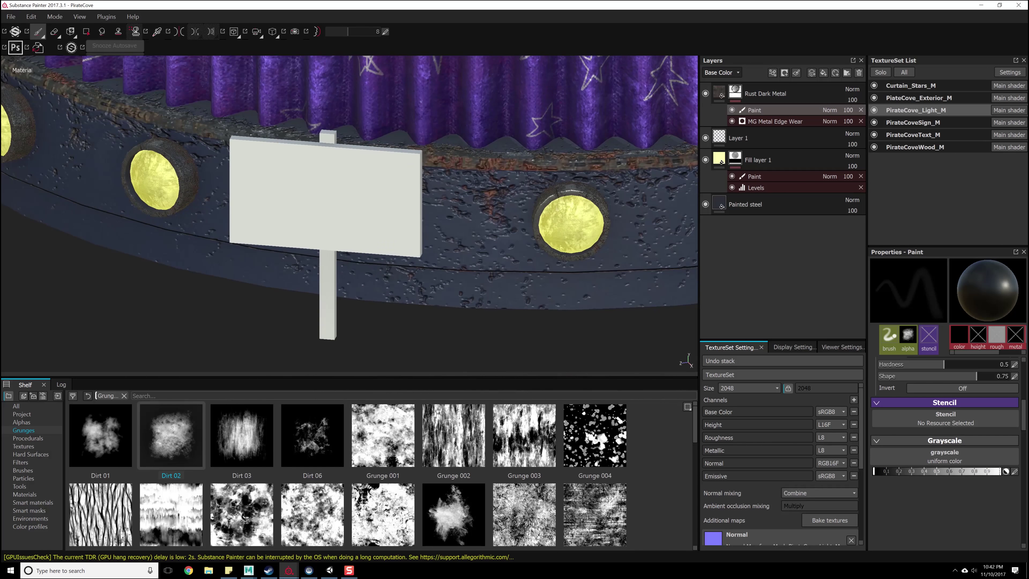
pyautogui.click(249, 570)
pyautogui.keyDown('alt'); pyautogui.moveTo(422, 314); pyautogui.dragTo(319, 357); pyautogui.keyUp('alt')
pyautogui.keyDown('alt'); pyautogui.moveTo(320, 356); pyautogui.dragTo(442, 356, button='middle'); pyautogui.keyUp('alt')
pyautogui.keyDown('alt'); pyautogui.moveTo(442, 356); pyautogui.dragTo(444, 336); pyautogui.keyUp('alt')
pyautogui.keyDown('alt'); pyautogui.moveTo(445, 336); pyautogui.dragTo(512, 329, button='middle'); pyautogui.keyUp('alt')
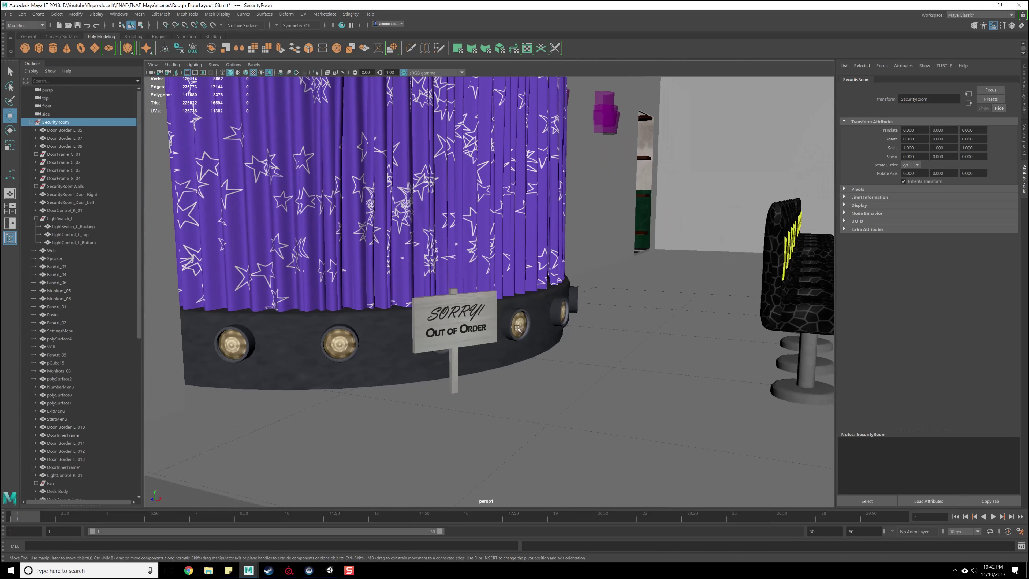
pyautogui.scroll(4, 513, 340)
pyautogui.keyDown('alt'); pyautogui.moveTo(497, 384); pyautogui.dragTo(486, 389); pyautogui.keyUp('alt')
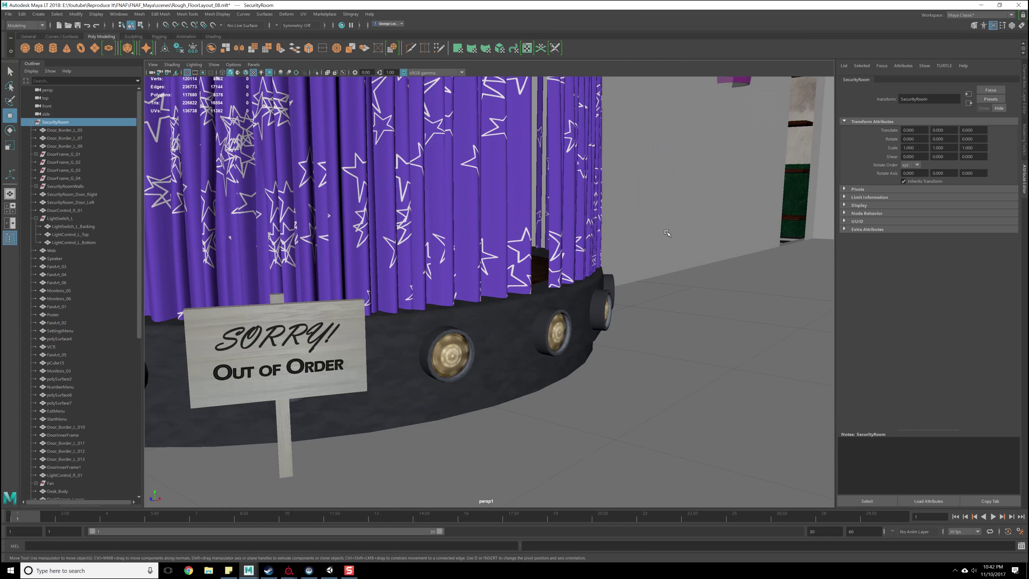
pyautogui.click(979, 6)
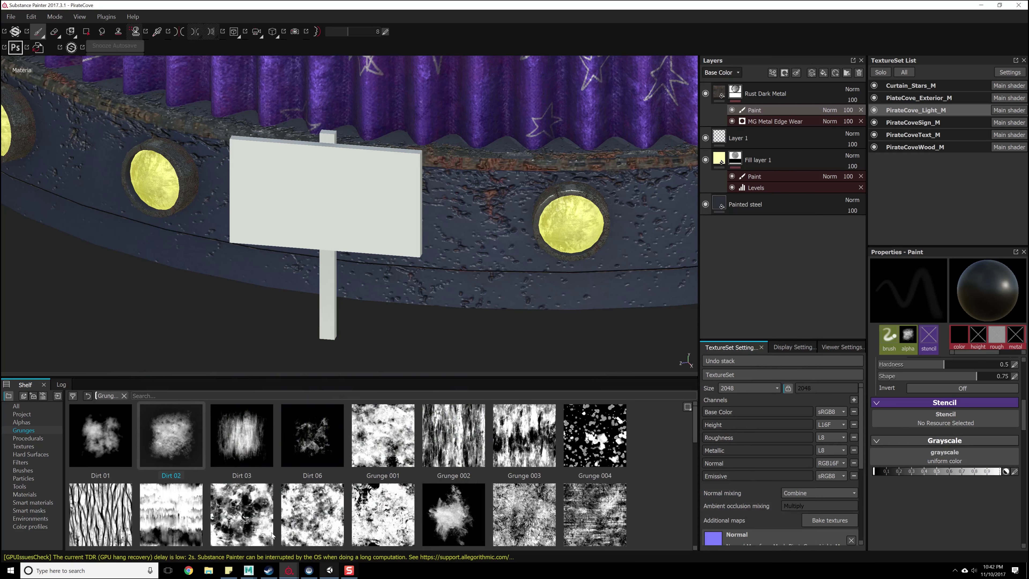
# Open Photoshop, create a 2048 x 2048 px document at 72 ppi, and fill its background with black.
pyautogui.click(8, 571)
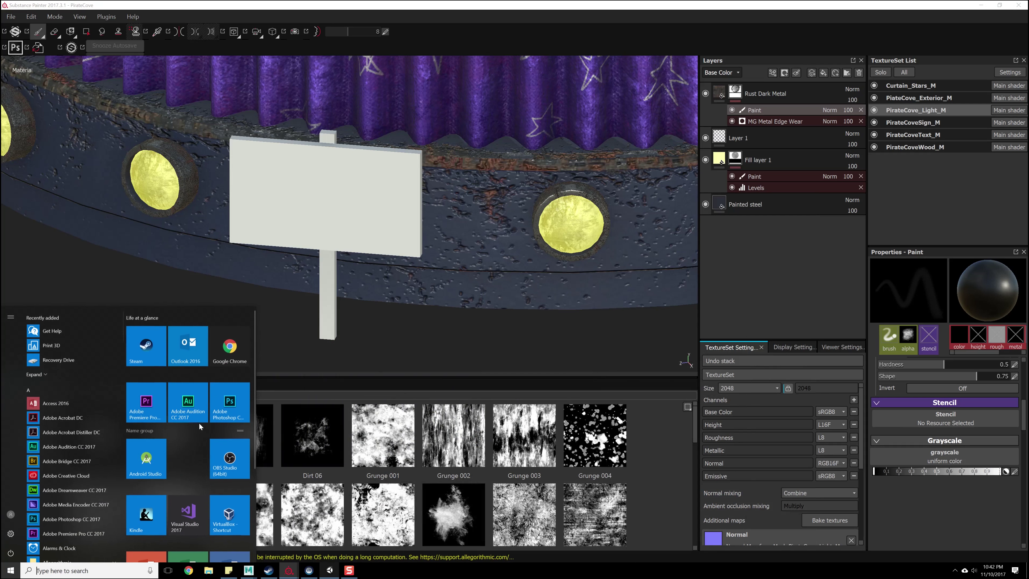
pyautogui.click(202, 406)
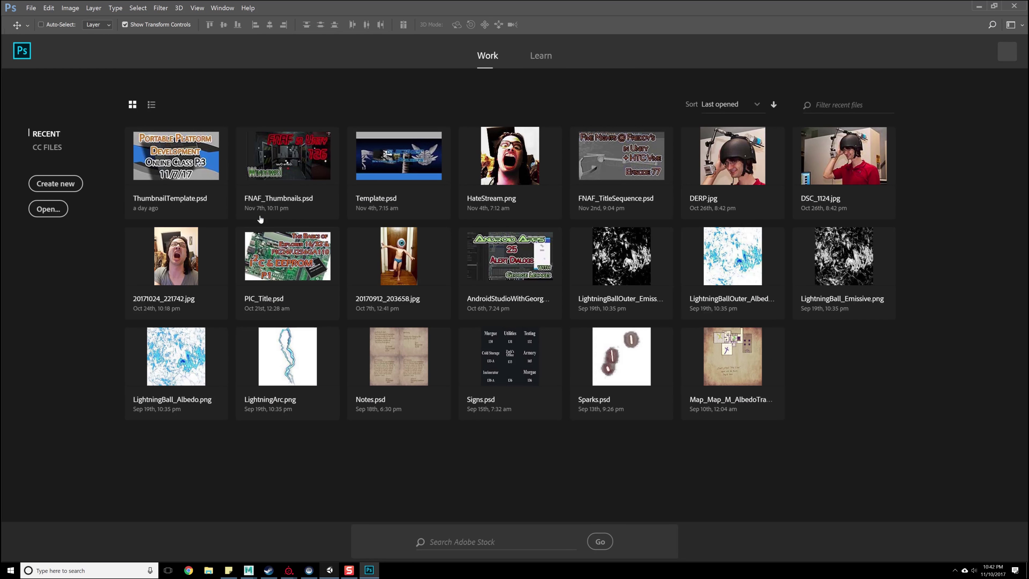
pyautogui.click(57, 186)
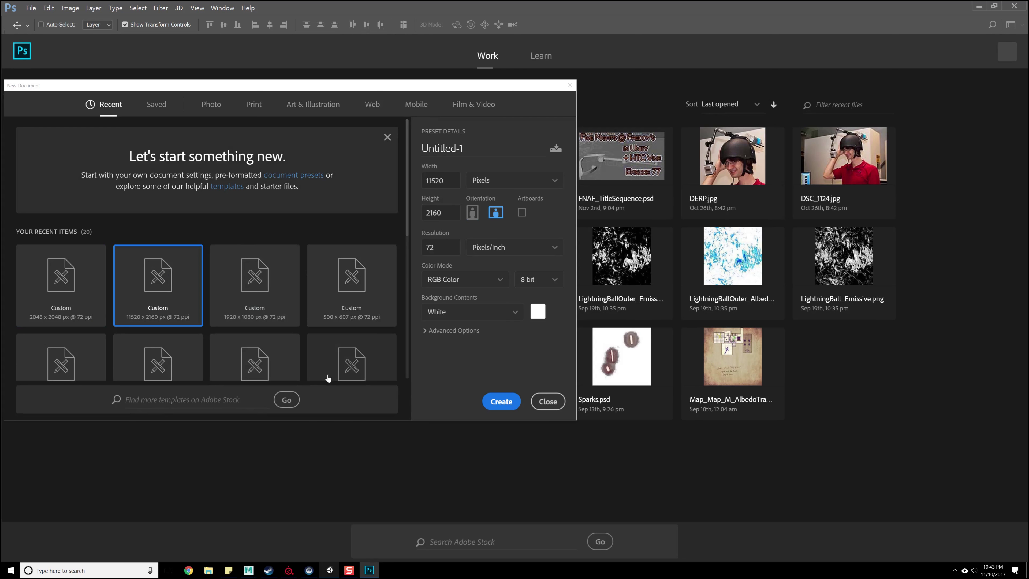
pyautogui.click(501, 402)
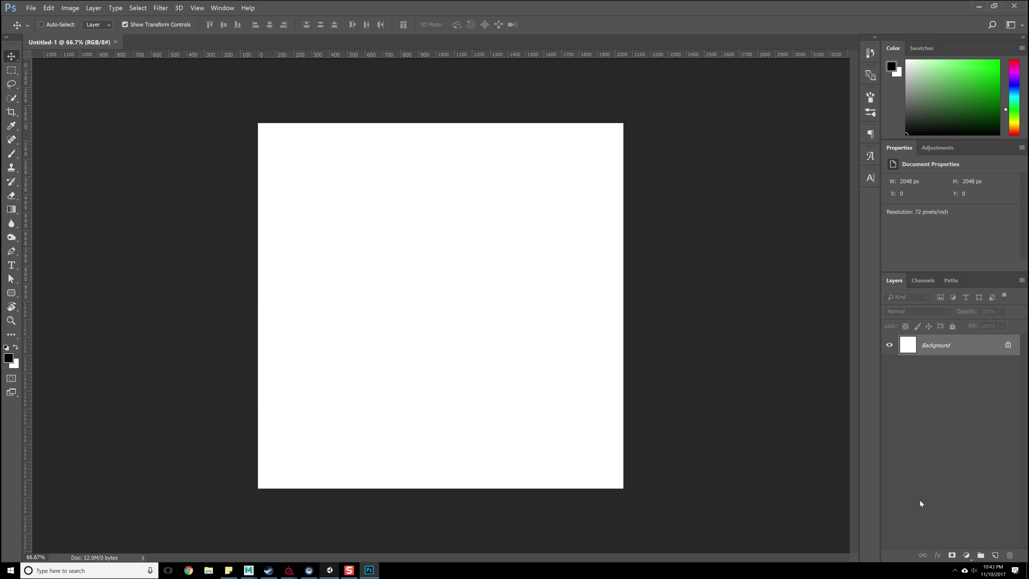
pyautogui.hotkey('shift', 'F5')
pyautogui.press('Return')
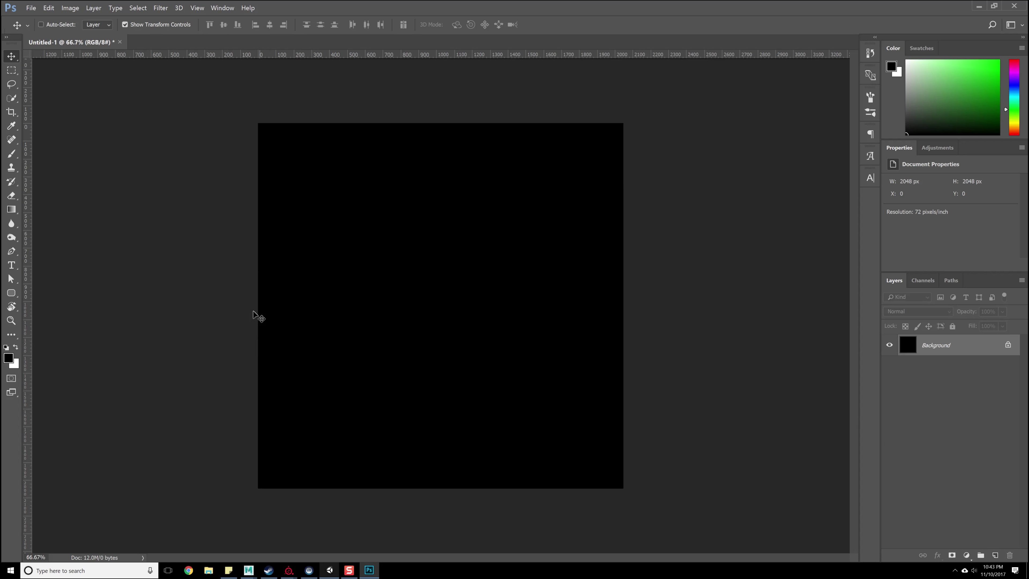
# Add the text "Sorry!" in Myriad Pro Regular at 600 px and colour it white (ffffff).
pyautogui.click(12, 267)
pyautogui.click(362, 242)
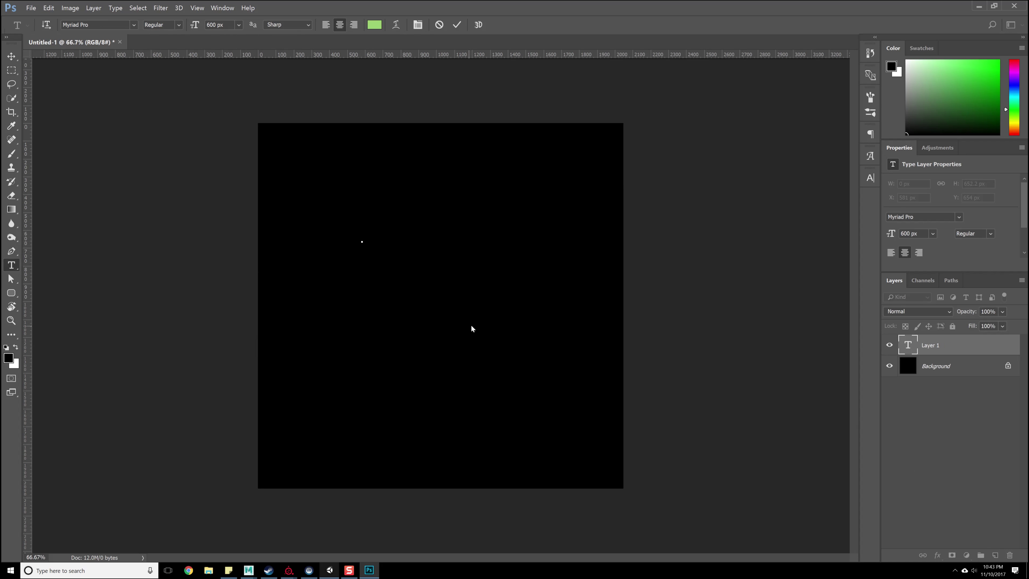
pyautogui.write('SORRY!')
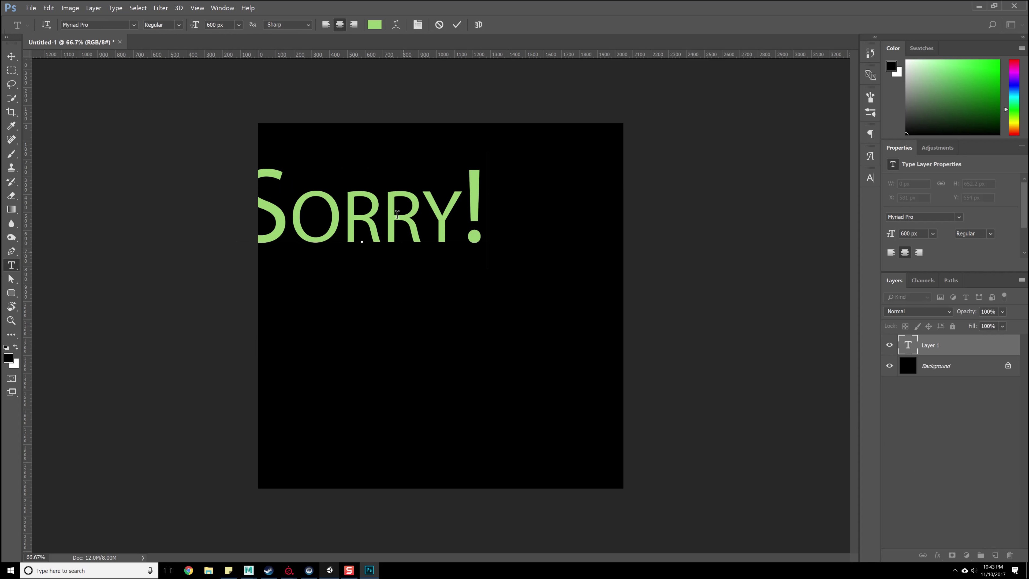
pyautogui.click(390, 202)
pyautogui.click(374, 25)
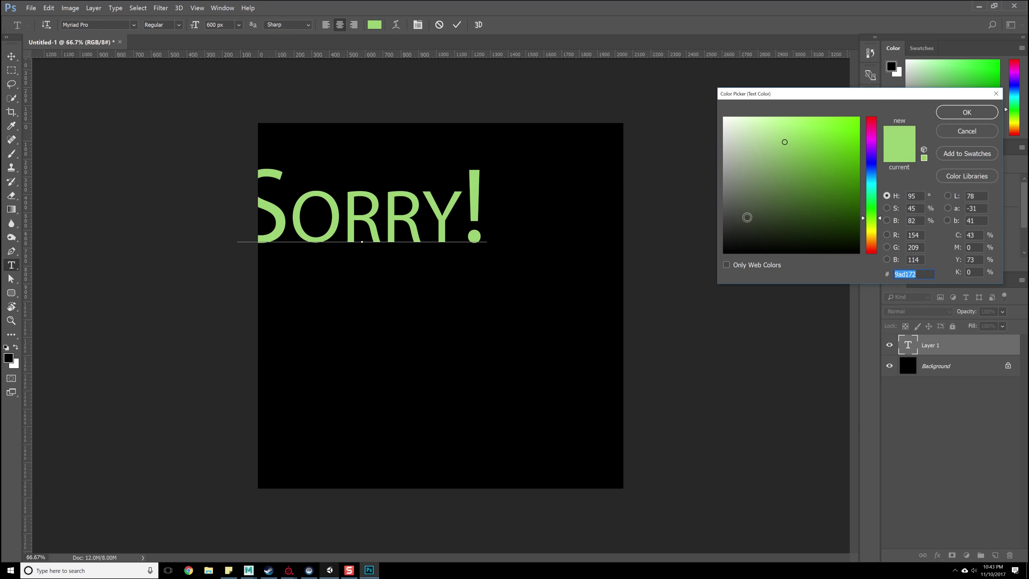
pyautogui.write('ffffff')
pyautogui.press('Return')
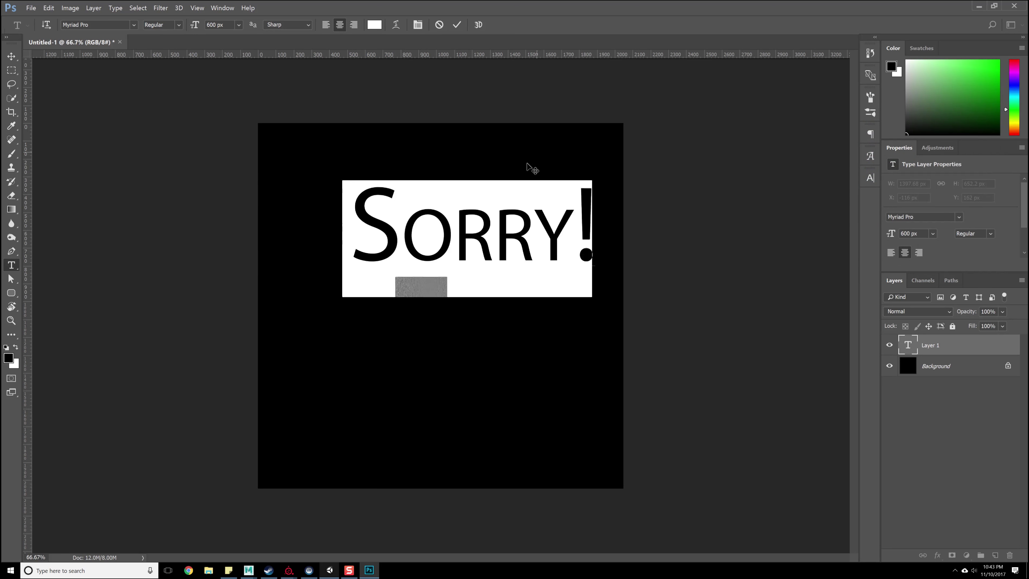
# Show the grid and centre the "Sorry!" text horizontally on the canvas, at about X 328 px, Y 375 px.
pyautogui.hotkey('ctrl', "'")
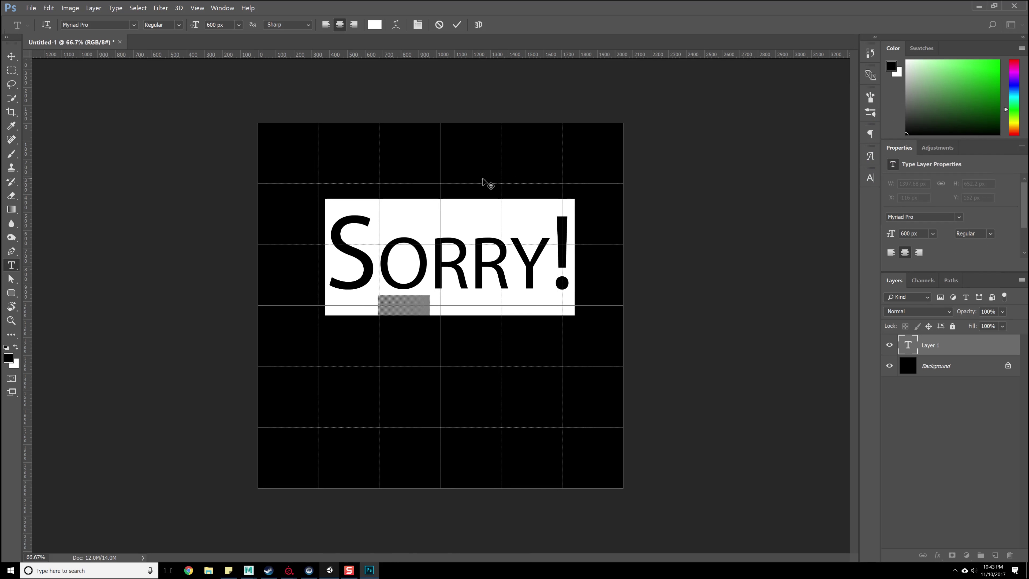
pyautogui.click(462, 259)
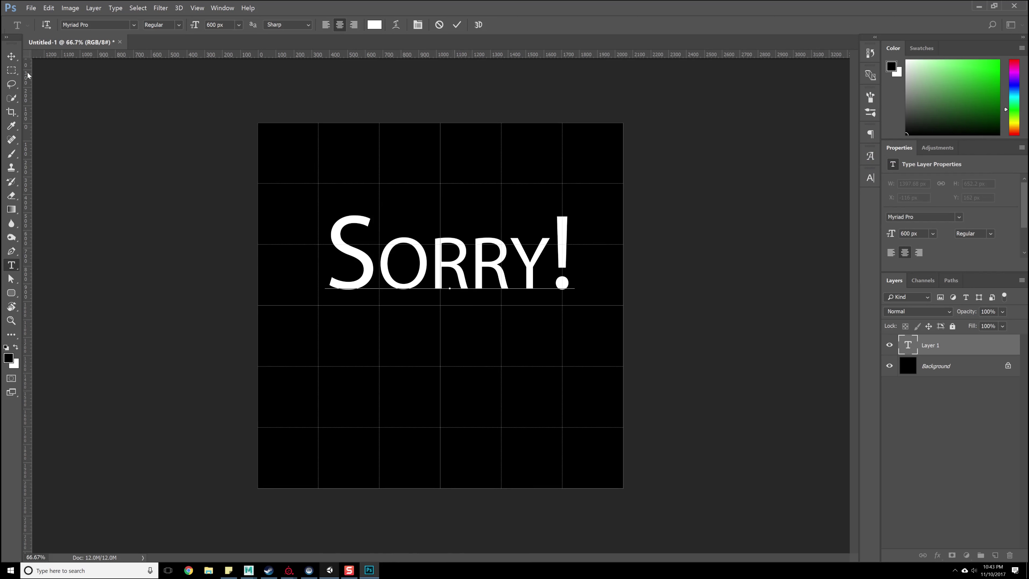
pyautogui.click(12, 57)
pyautogui.moveTo(447, 280); pyautogui.dragTo(406, 248)
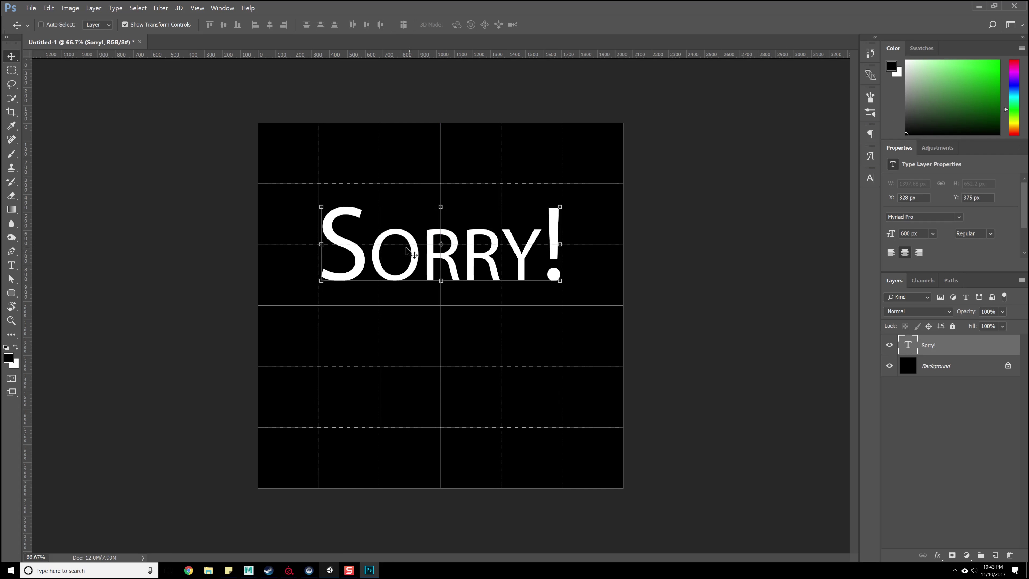
# Add a second line reading "Out of Order" below "Sorry!" and set its size to 400 px.
pyautogui.click(12, 266)
pyautogui.click(552, 272)
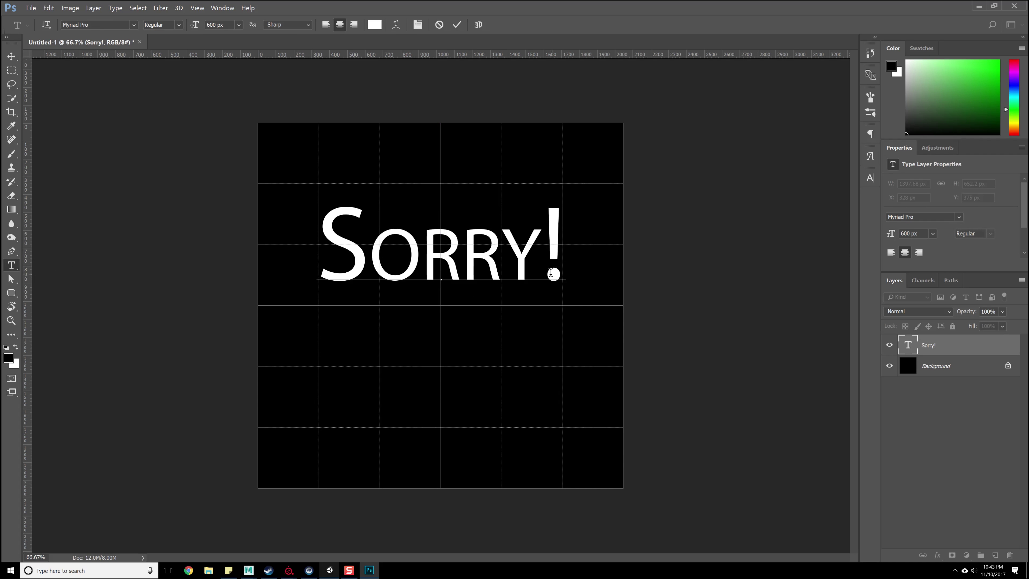
pyautogui.press('Return')
pyautogui.write('Out of ')
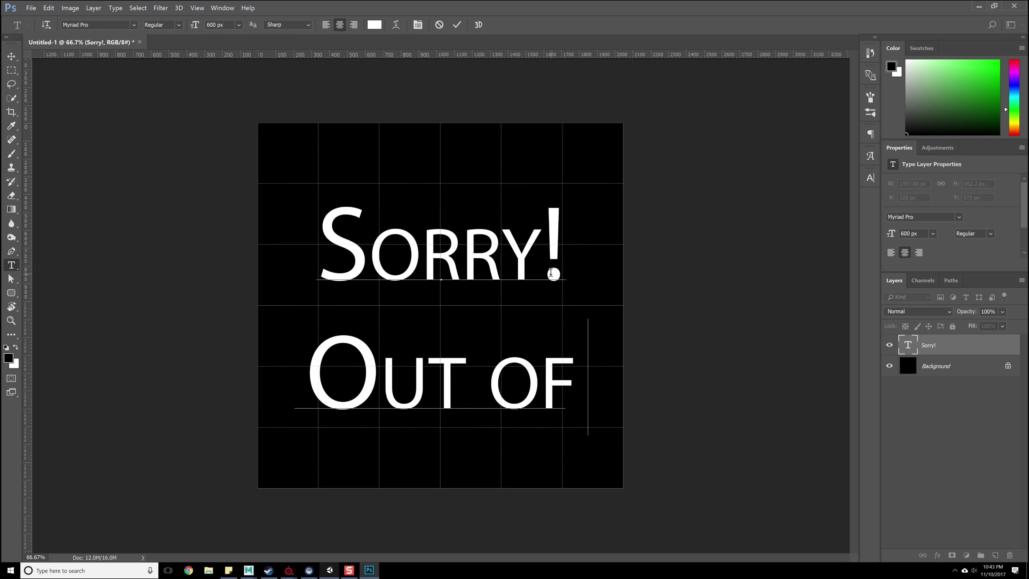
pyautogui.write('Order')
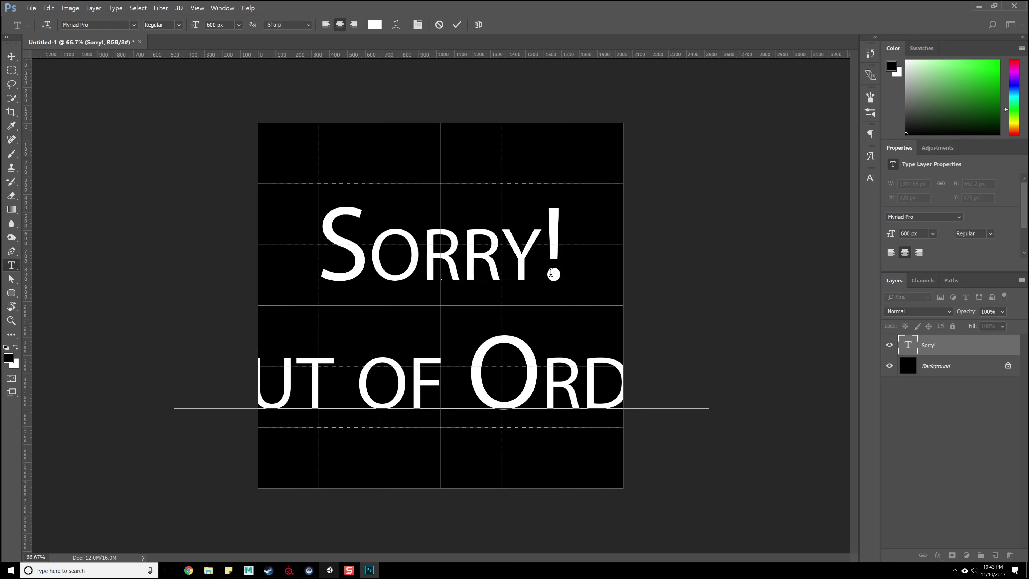
pyautogui.tripleClick(455, 375)
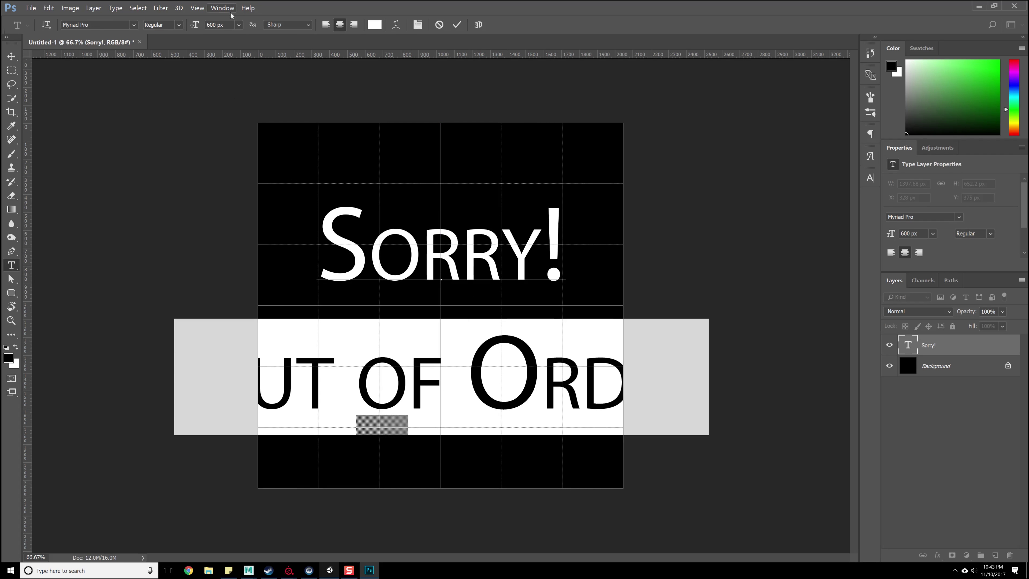
pyautogui.write('400px')
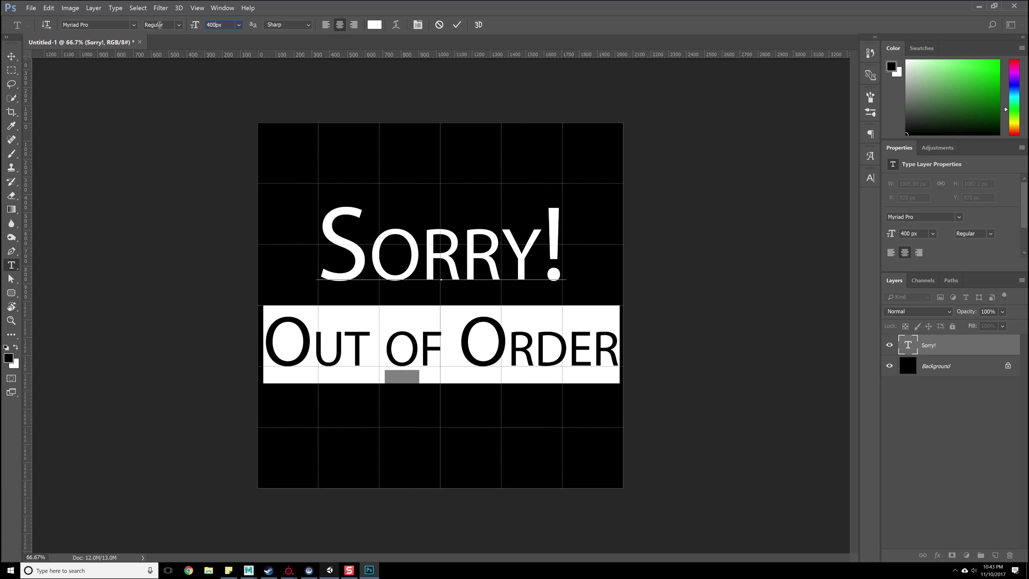
# Change the font of the word "Sorry", excluding its exclamation mark, to Brussels.
pyautogui.tripleClick(464, 261)
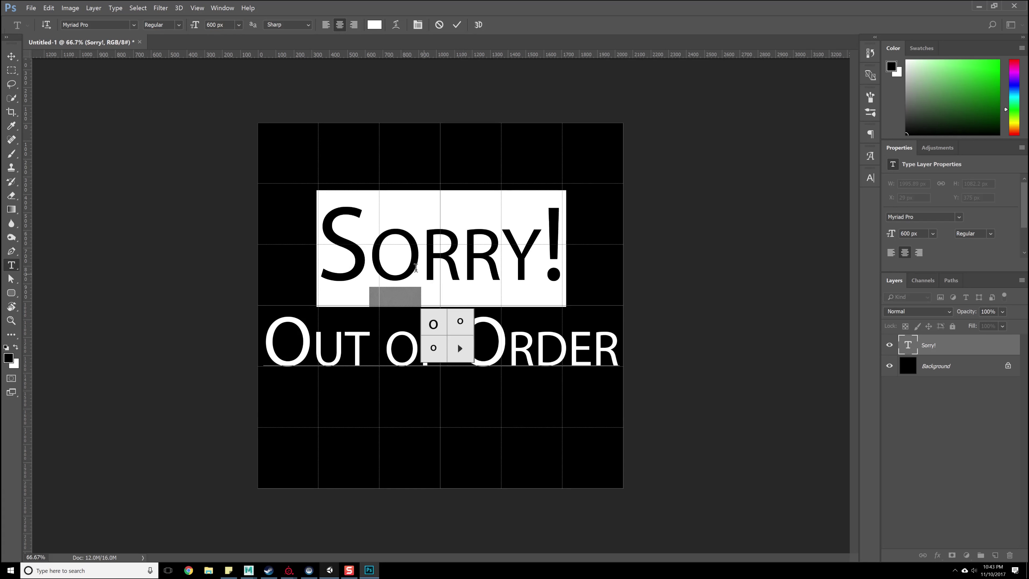
pyautogui.doubleClick(372, 250)
pyautogui.click(162, 25)
pyautogui.click(178, 24)
pyautogui.click(134, 24)
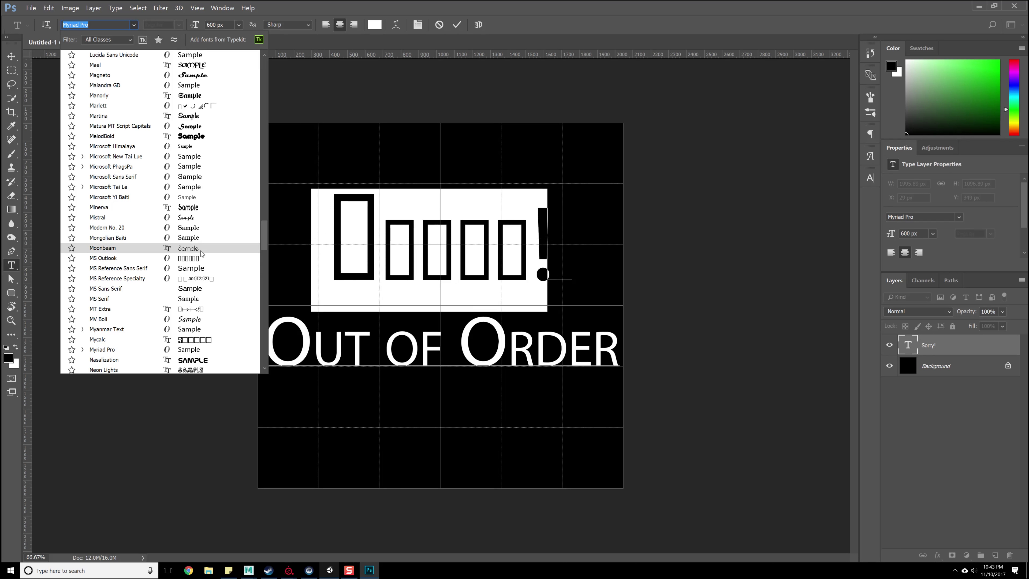
pyautogui.moveTo(263, 243); pyautogui.dragTo(262, 220)
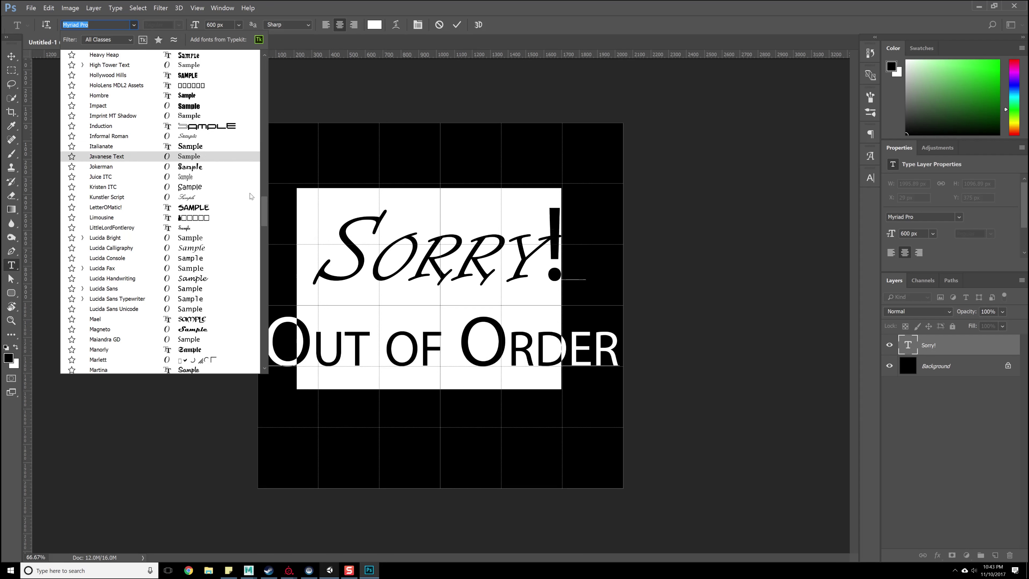
pyautogui.moveTo(263, 210); pyautogui.dragTo(266, 171)
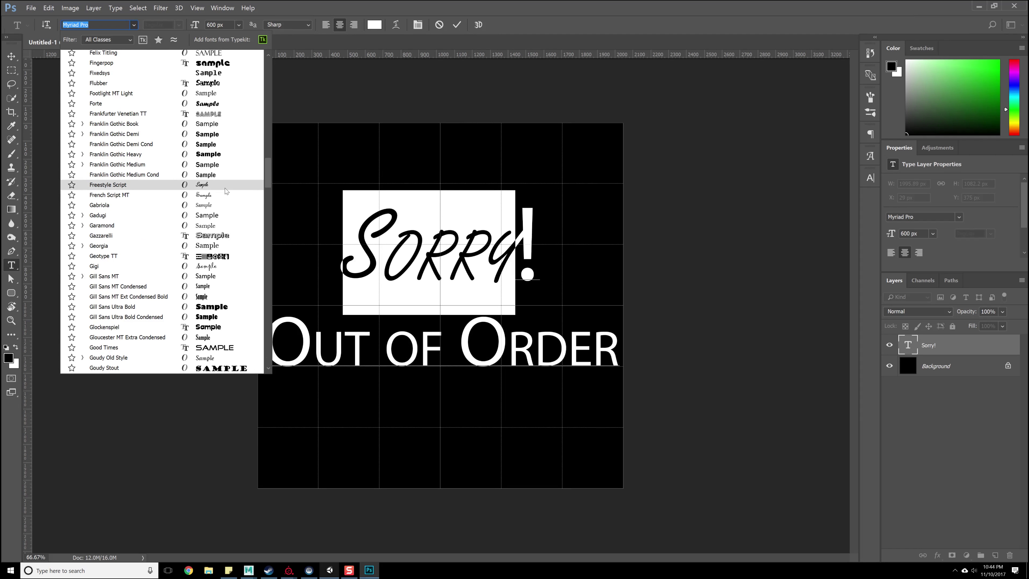
pyautogui.moveTo(267, 173); pyautogui.dragTo(268, 154)
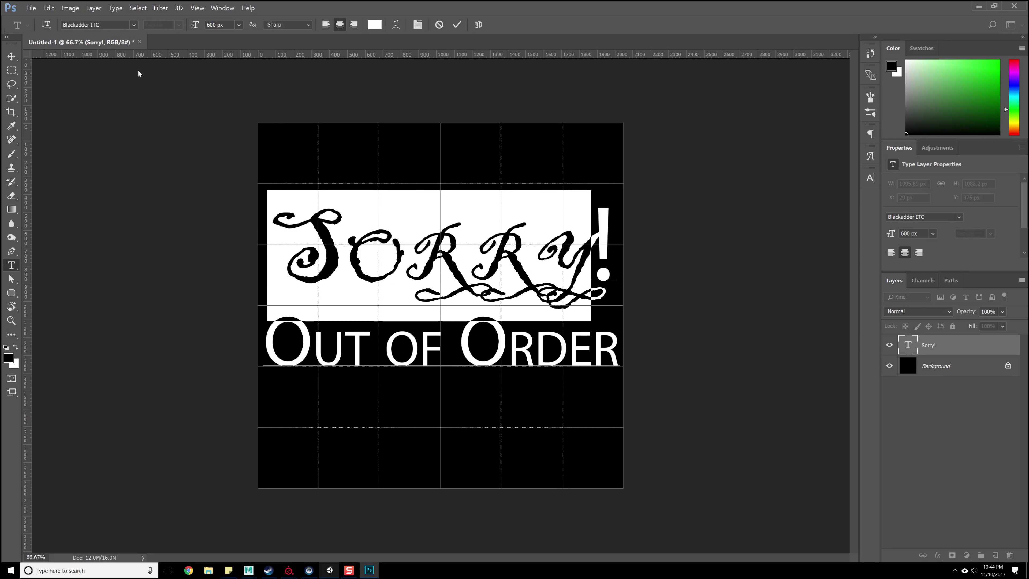
pyautogui.click(134, 25)
pyautogui.moveTo(267, 81); pyautogui.dragTo(266, 117)
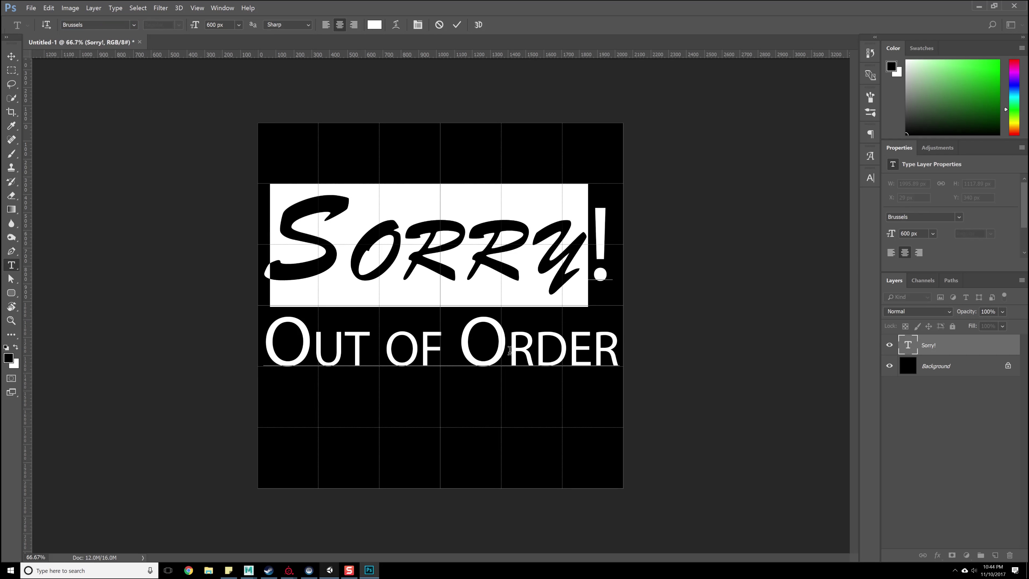
# Set the "Out of Order" line in the Brandish font at 310 px so it fits within the canvas.
pyautogui.click(512, 352)
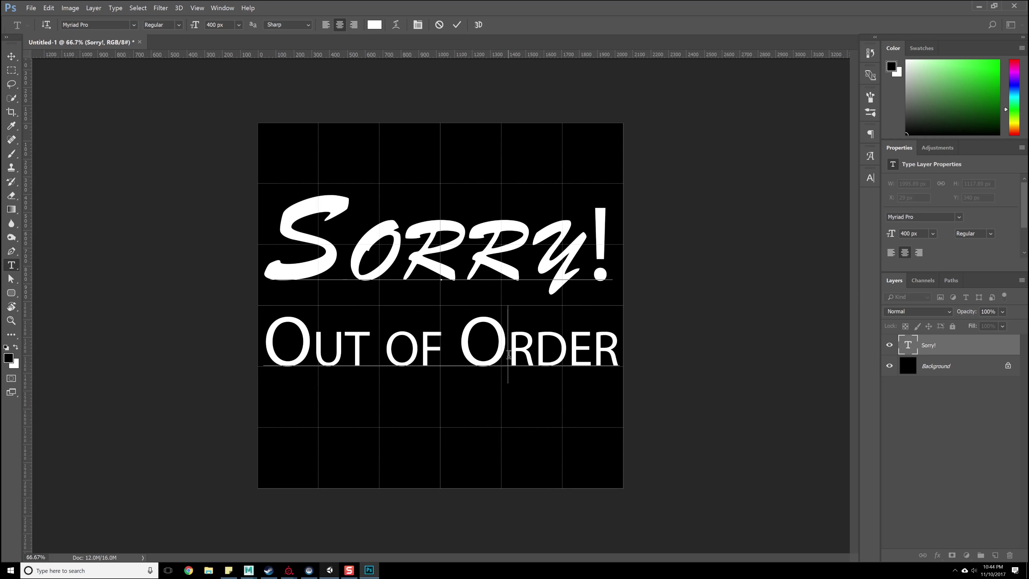
pyautogui.doubleClick(419, 347)
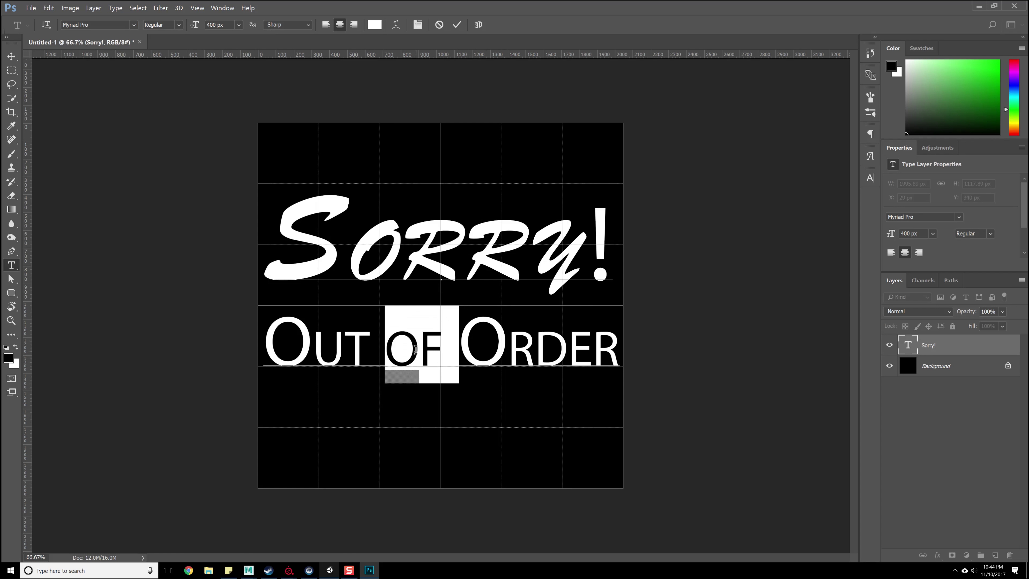
pyautogui.tripleClick(381, 349)
pyautogui.click(134, 25)
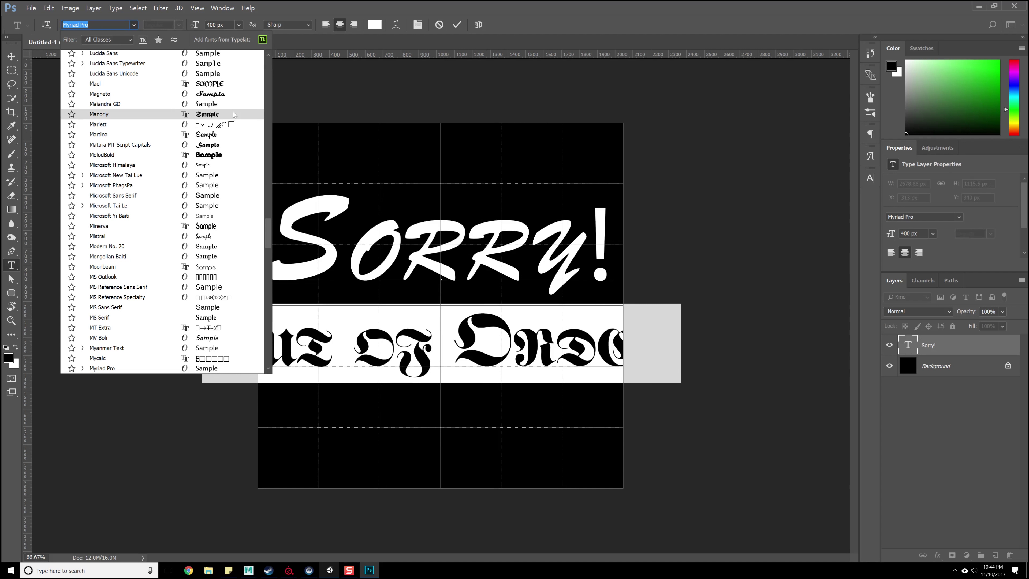
pyautogui.tripleClick(421, 349)
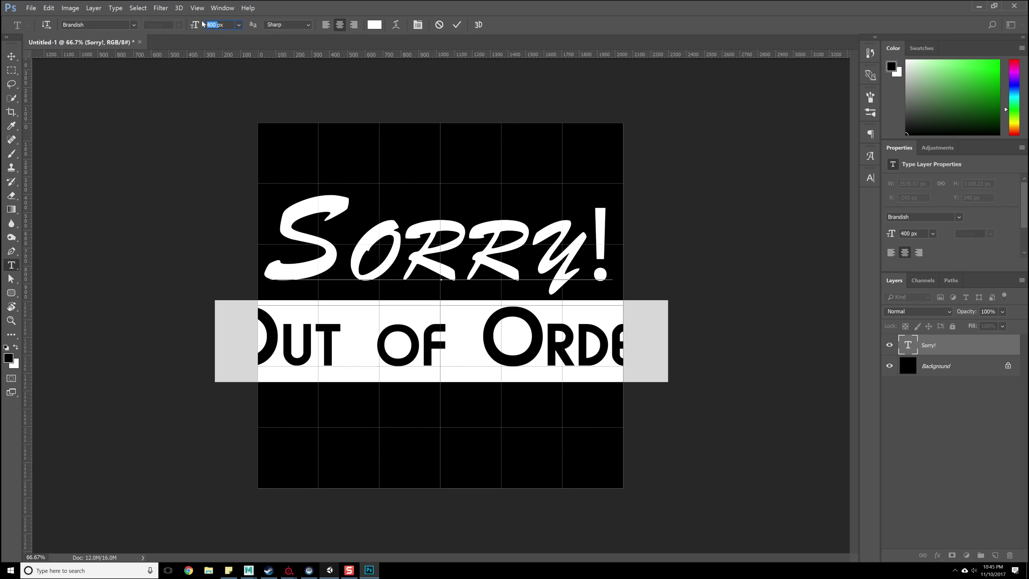
pyautogui.write('350')
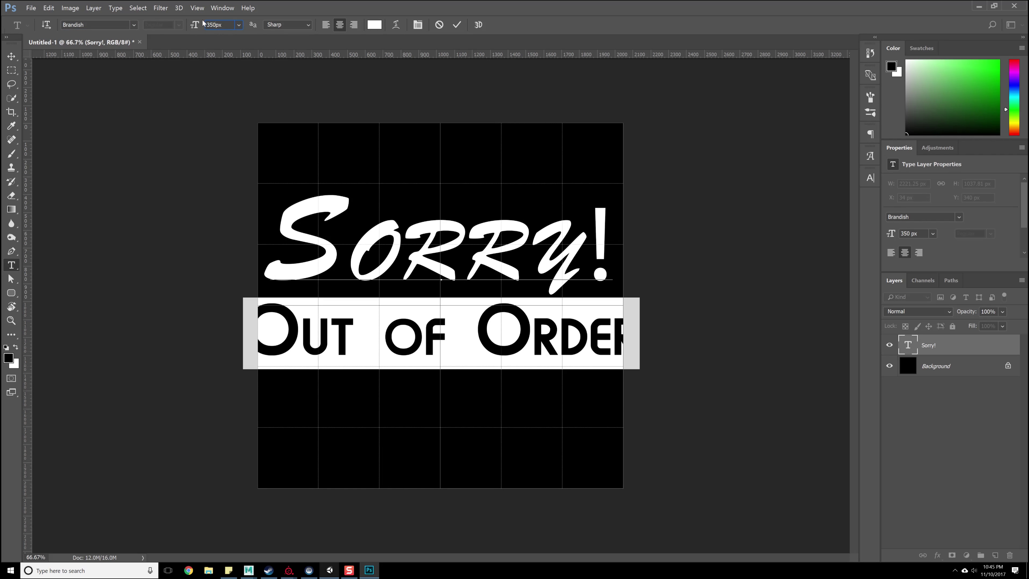
pyautogui.write('320')
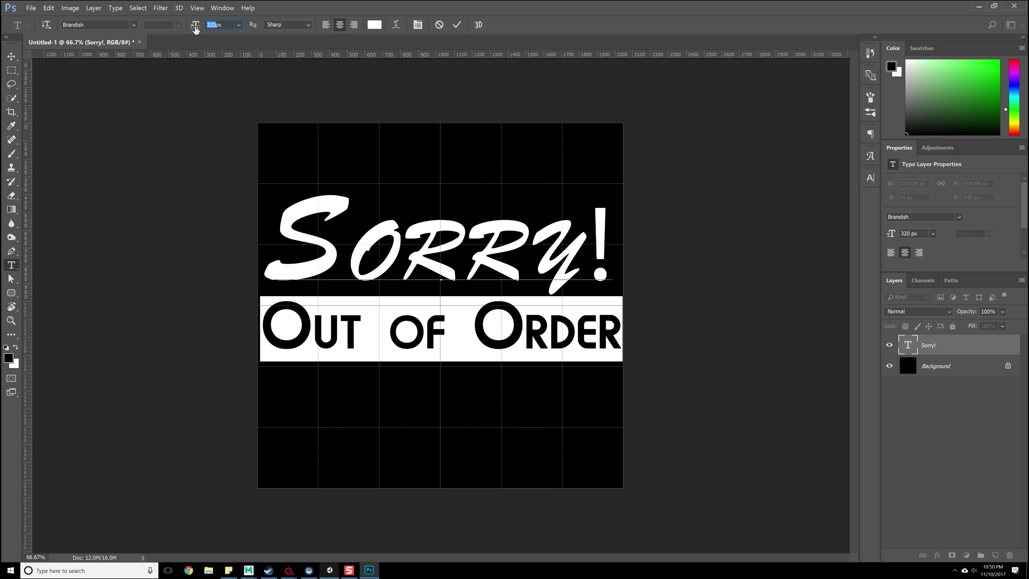
pyautogui.write('310')
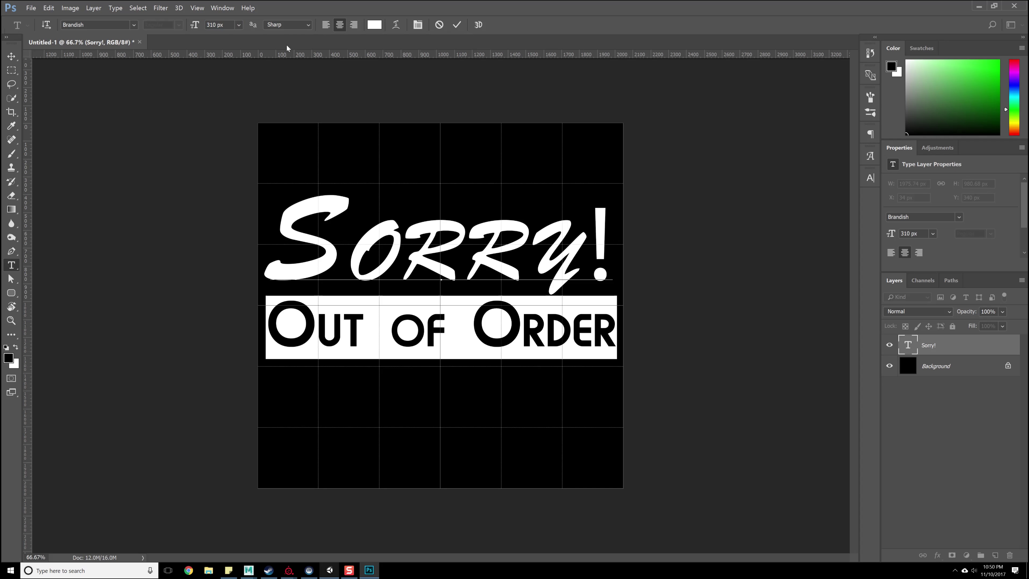
# Move the two-line text down to the vertical middle of the canvas, at about X 38 px, Y 535 px.
pyautogui.click(11, 56)
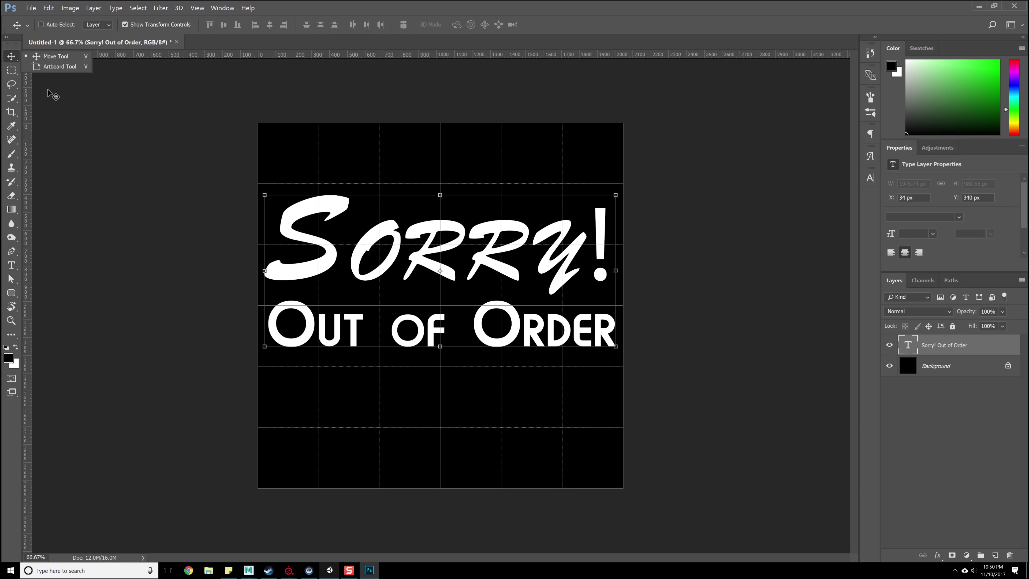
pyautogui.moveTo(468, 276); pyautogui.dragTo(468, 306)
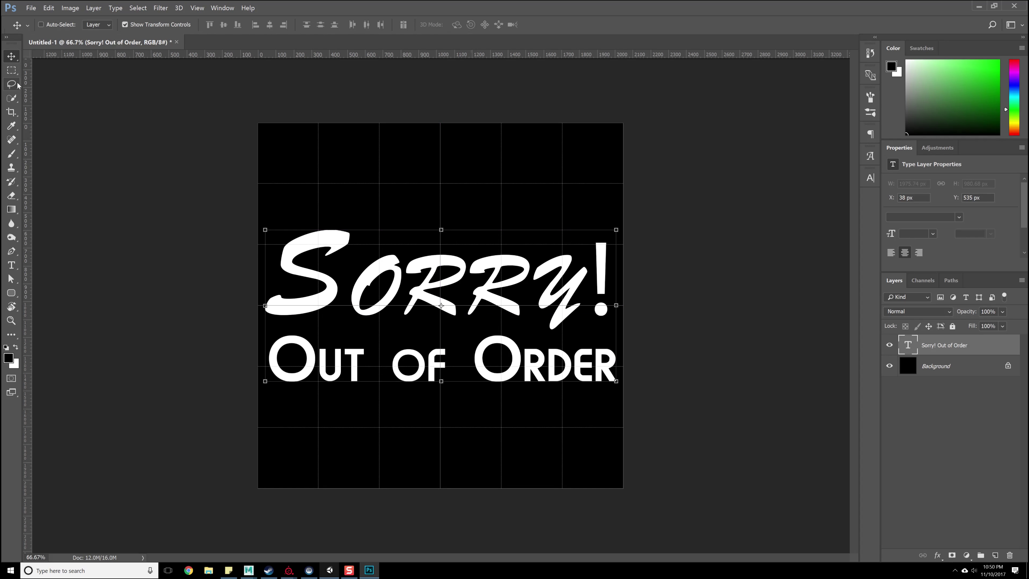
pyautogui.click(11, 70)
# Save the lettering as the PNG file SorryOutOfOrder in the SP Textures Text folder with the default PNG options.
pyautogui.click(31, 8)
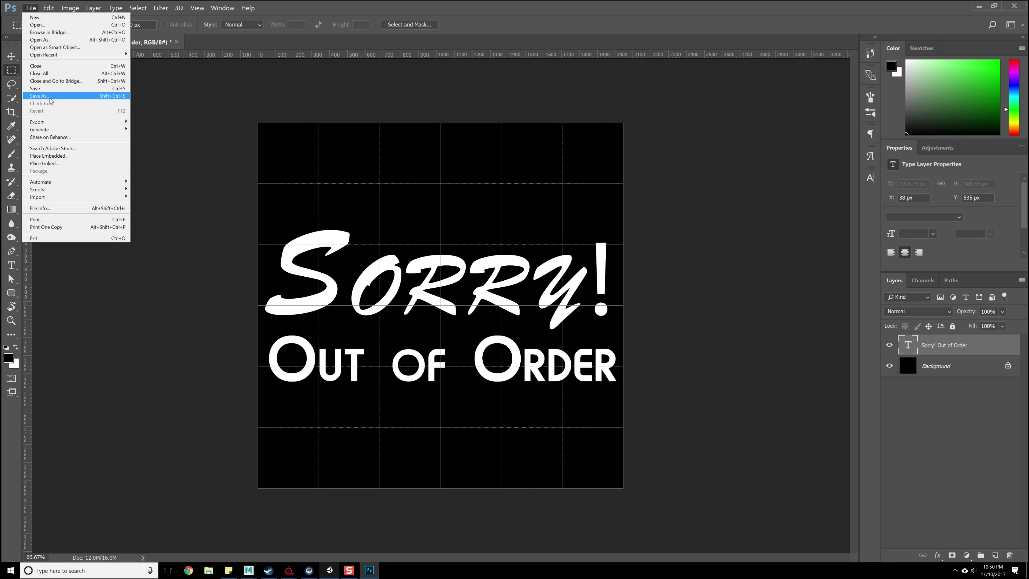
pyautogui.click(51, 98)
pyautogui.click(292, 246)
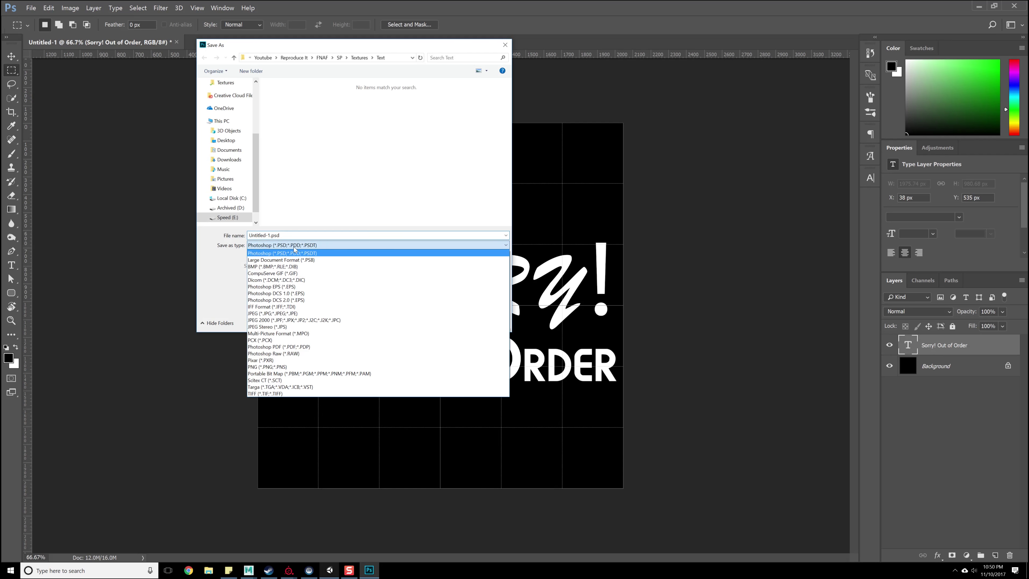
pyautogui.click(259, 367)
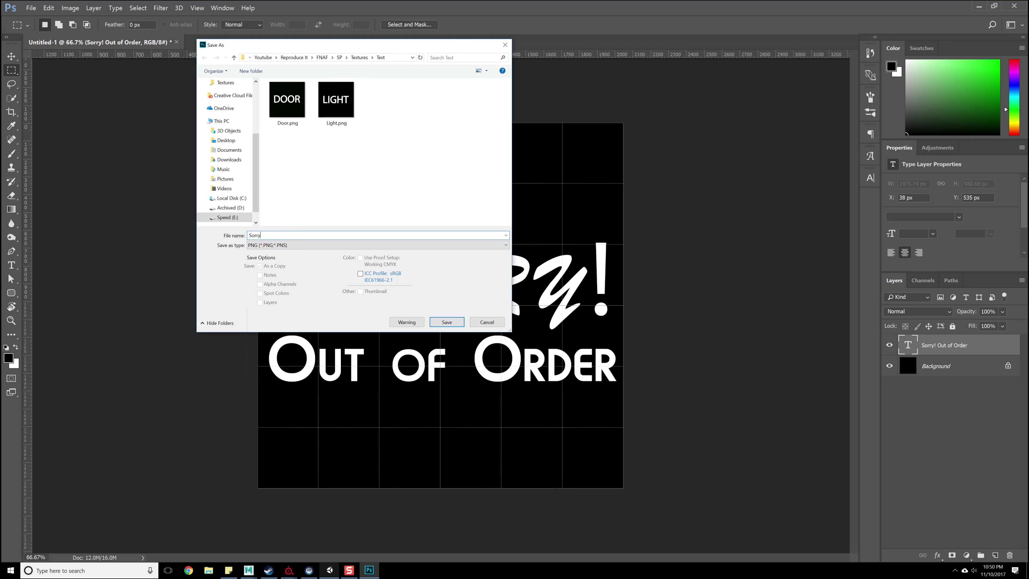
pyautogui.press('Return')
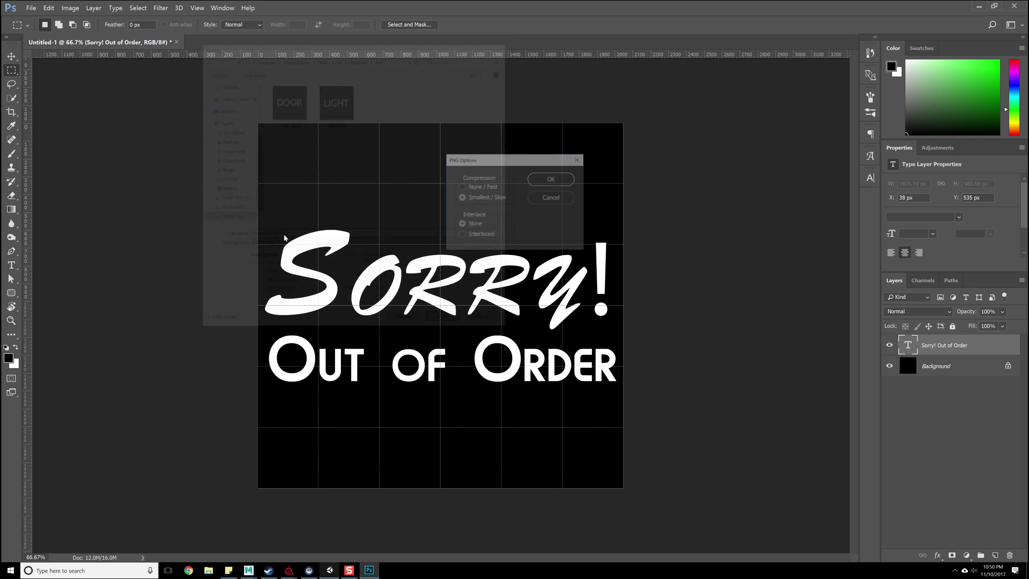
pyautogui.press('Return')
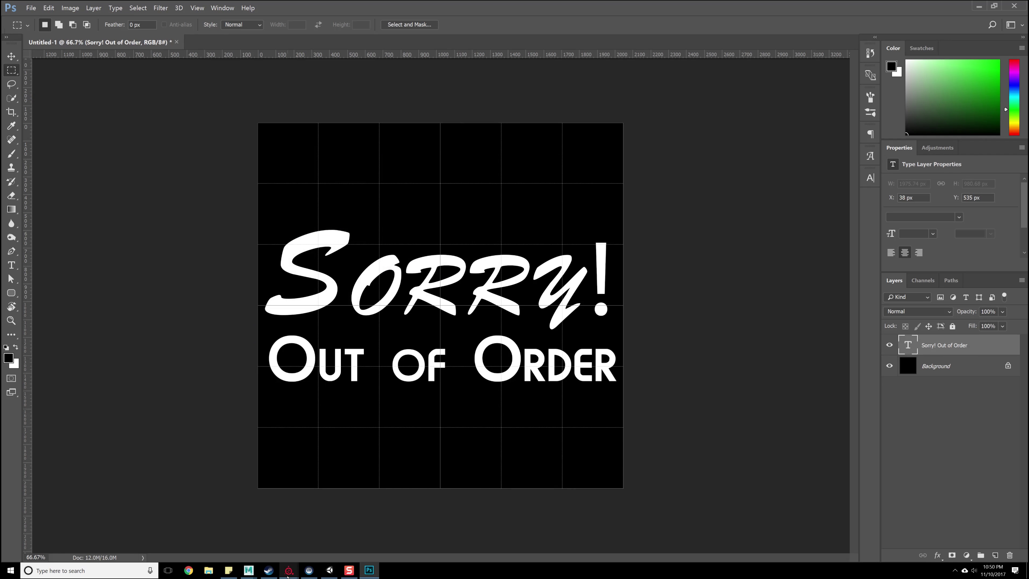
# Switch to Substance Painter and add SorryOutOfOrder.png from the SP Textures Text folder to the resources for import.
pyautogui.click(249, 533)
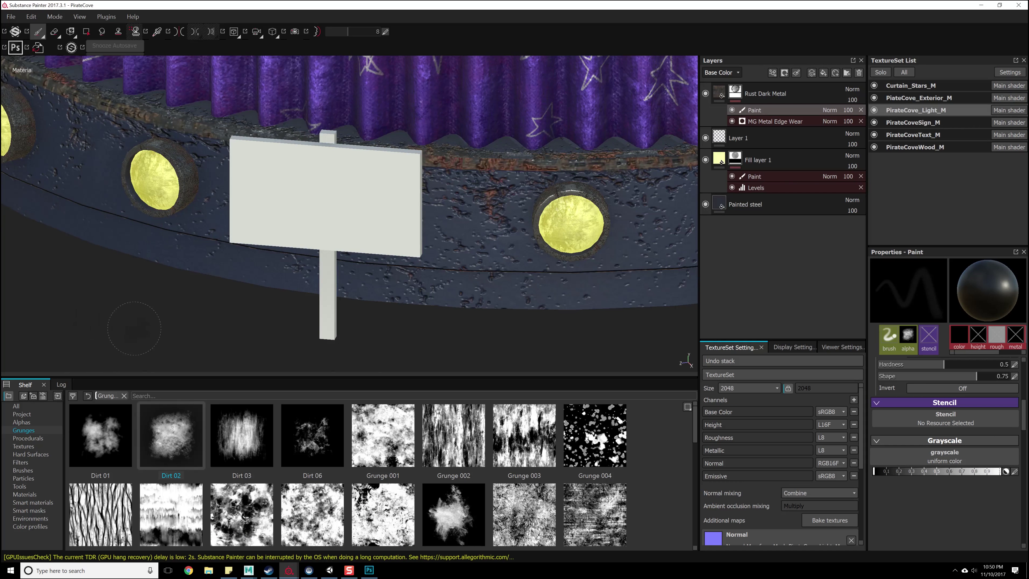
pyautogui.click(11, 17)
pyautogui.click(48, 161)
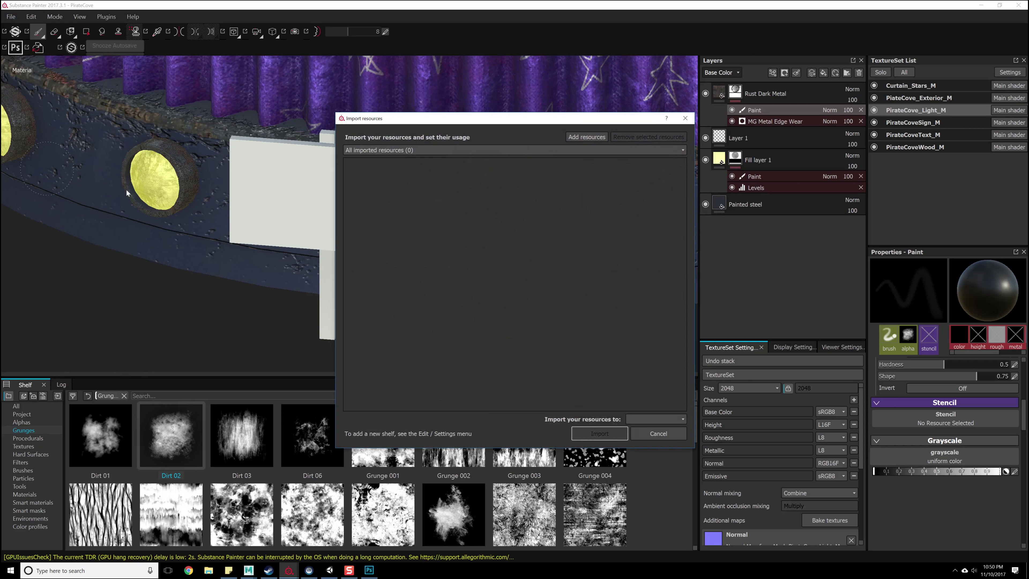
pyautogui.click(598, 139)
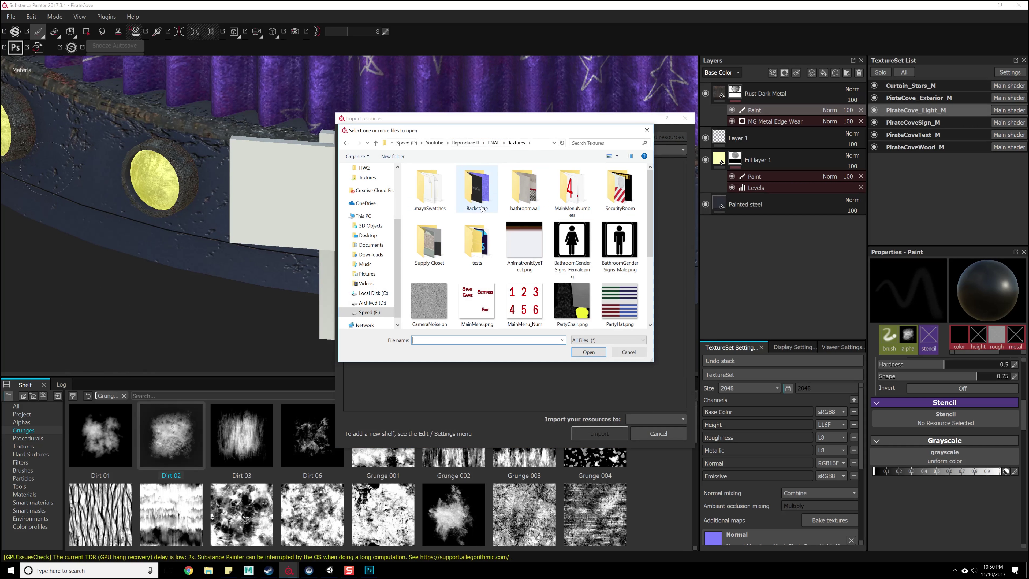
pyautogui.click(477, 243)
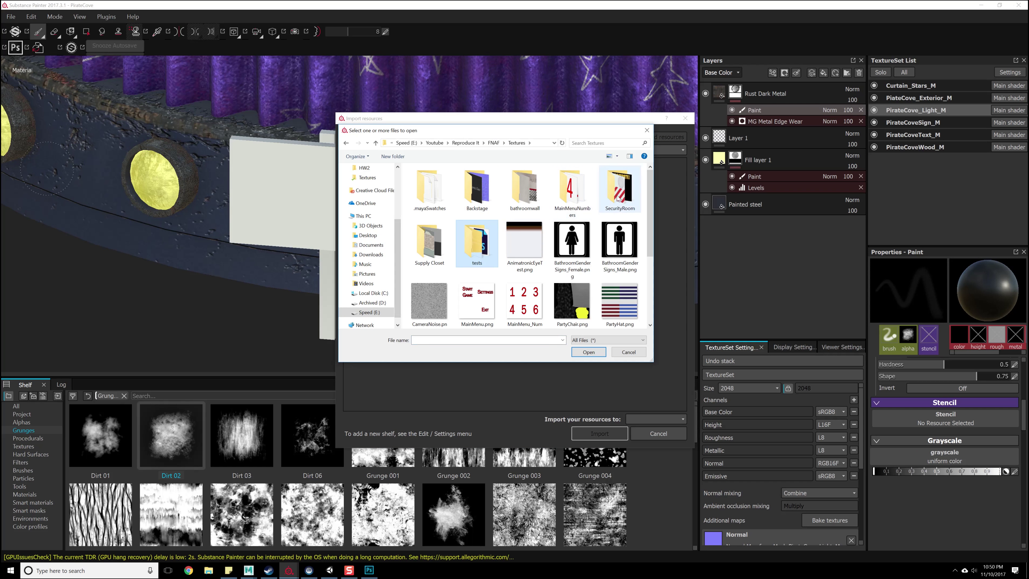
pyautogui.click(493, 142)
pyautogui.scroll(-2, 465, 256)
pyautogui.doubleClick(424, 259)
pyautogui.doubleClick(427, 198)
pyautogui.doubleClick(430, 232)
pyautogui.click(524, 193)
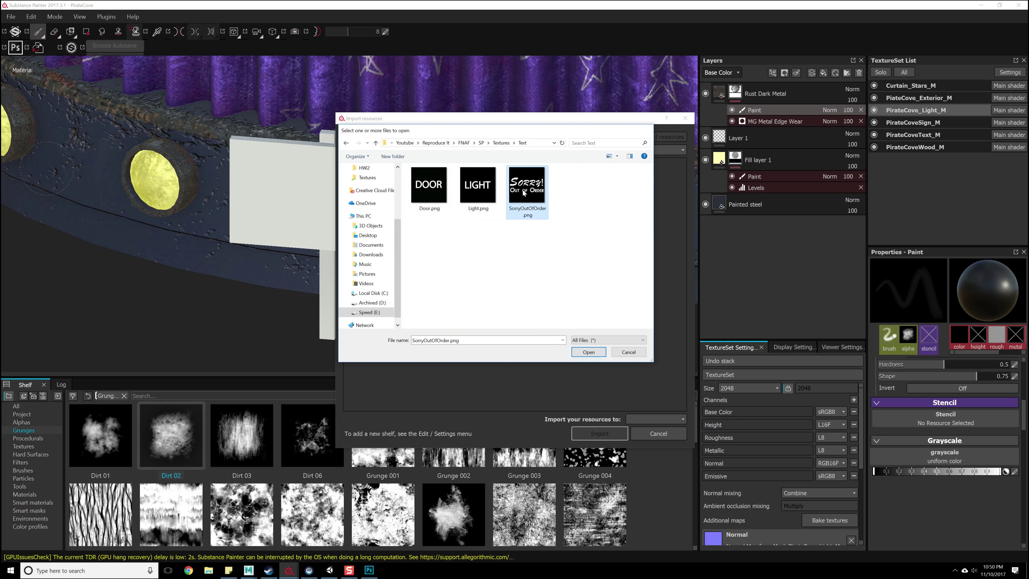
pyautogui.doubleClick(523, 193)
# Import SorryOutOfOrder.png with its usage set to alpha, and make PirateCoveSign_M the active texture set.
pyautogui.click(667, 166)
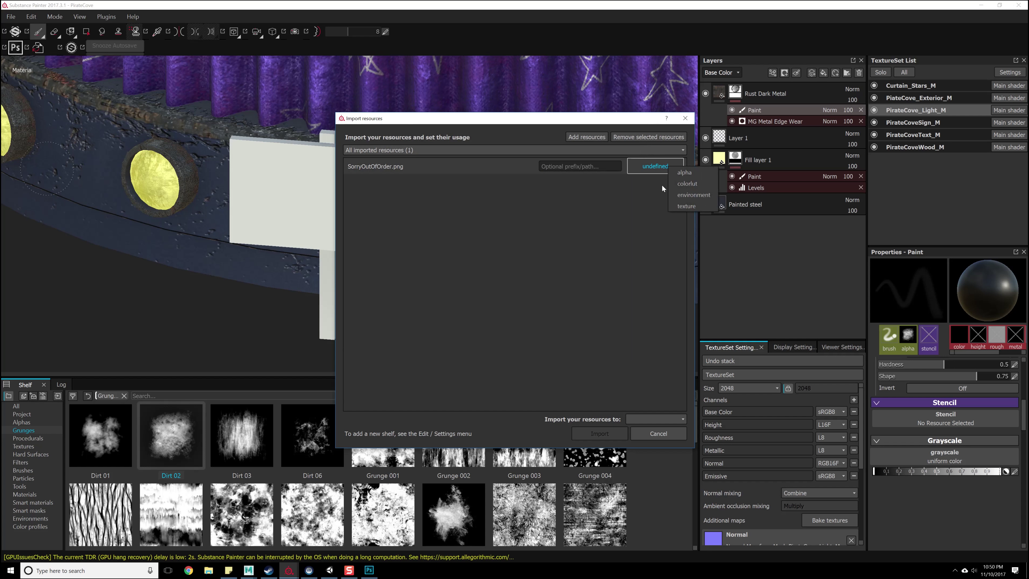
pyautogui.click(669, 186)
pyautogui.click(646, 429)
pyautogui.click(599, 434)
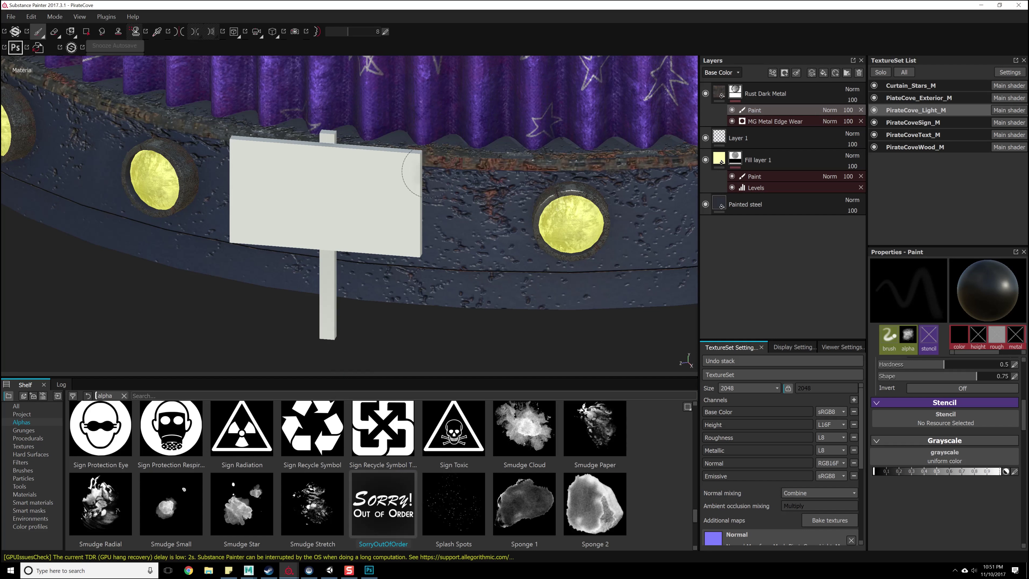
pyautogui.click(918, 127)
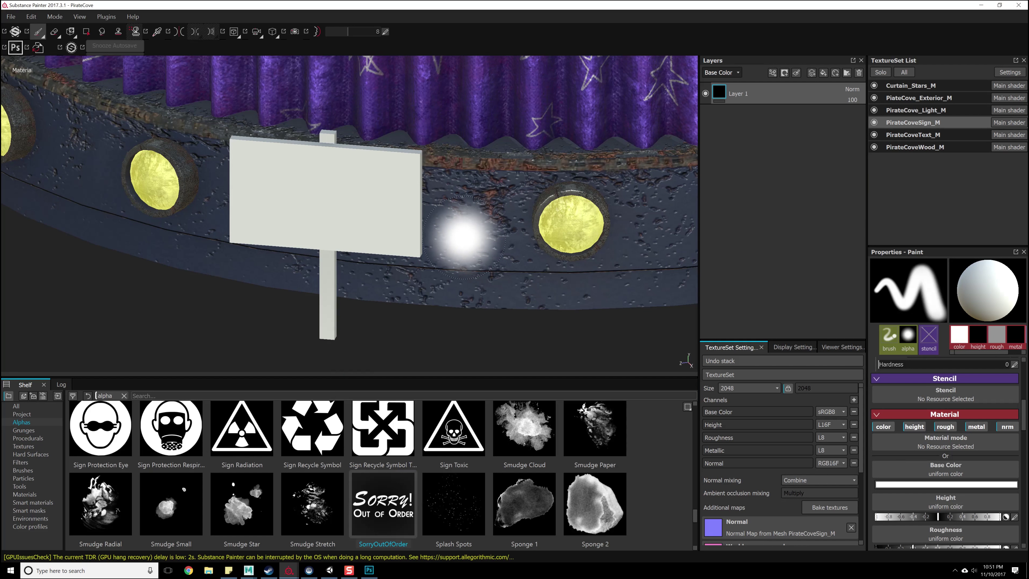
# Switch to Maya and examine the existing out-of-order sign's lettering and wood grain up close.
pyautogui.moveTo(232, 570)
pyautogui.click(272, 545)
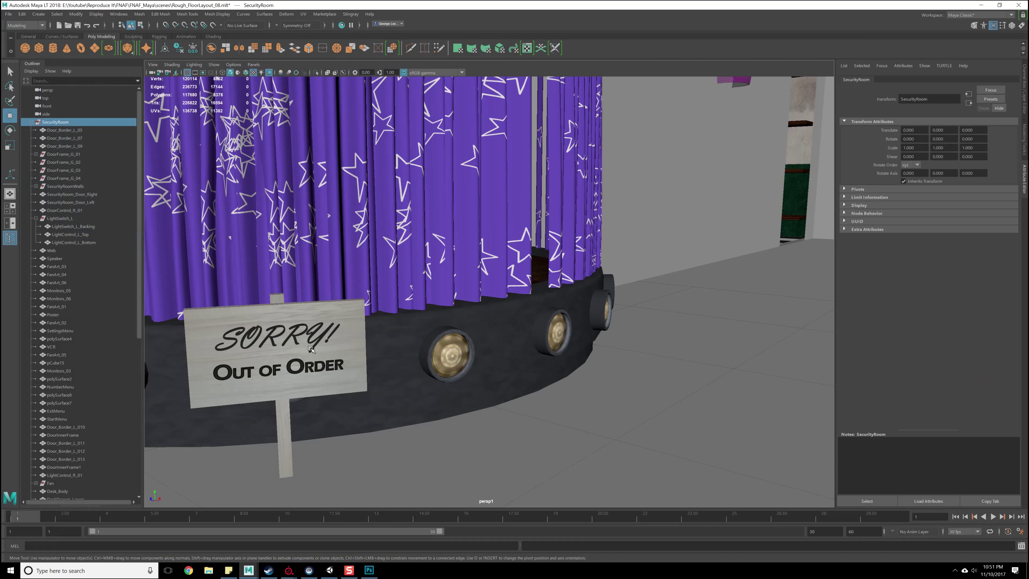
pyautogui.keyDown('alt'); pyautogui.moveTo(311, 350); pyautogui.dragTo(310, 344); pyautogui.keyUp('alt')
pyautogui.scroll(3, 299, 319)
pyautogui.keyDown('alt'); pyautogui.moveTo(295, 302); pyautogui.dragTo(343, 349, button='middle'); pyautogui.keyUp('alt')
pyautogui.keyDown('alt'); pyautogui.moveTo(343, 349); pyautogui.dragTo(369, 396, button='right'); pyautogui.keyUp('alt')
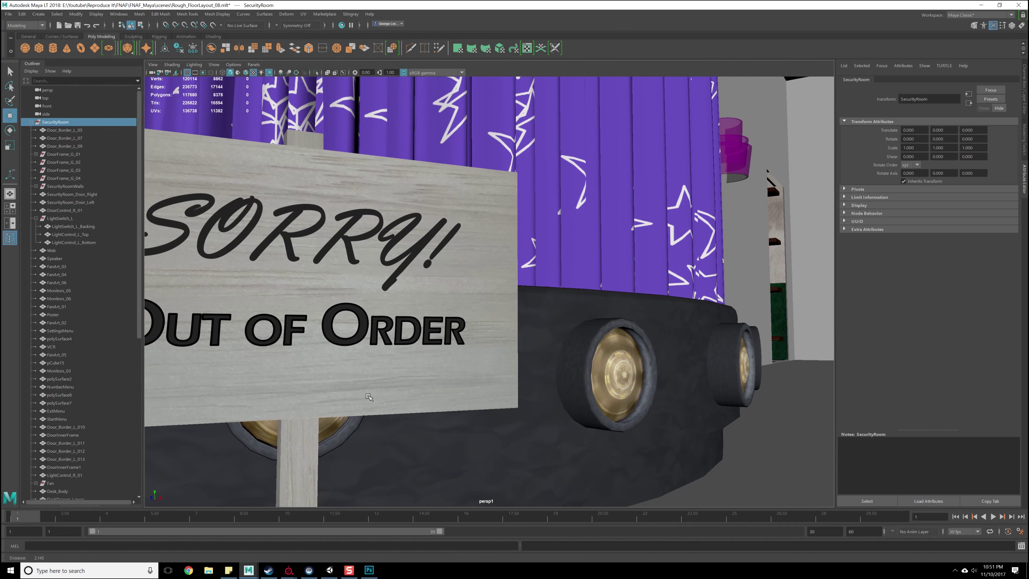
# Examine the sign in front of the whole curtained stage in Maya, and return to Substance Painter.
pyautogui.scroll(-4, 368, 397)
pyautogui.keyDown('alt'); pyautogui.moveTo(624, 253); pyautogui.dragTo(431, 349, button='middle'); pyautogui.keyUp('alt')
pyautogui.scroll(-6, 628, 207)
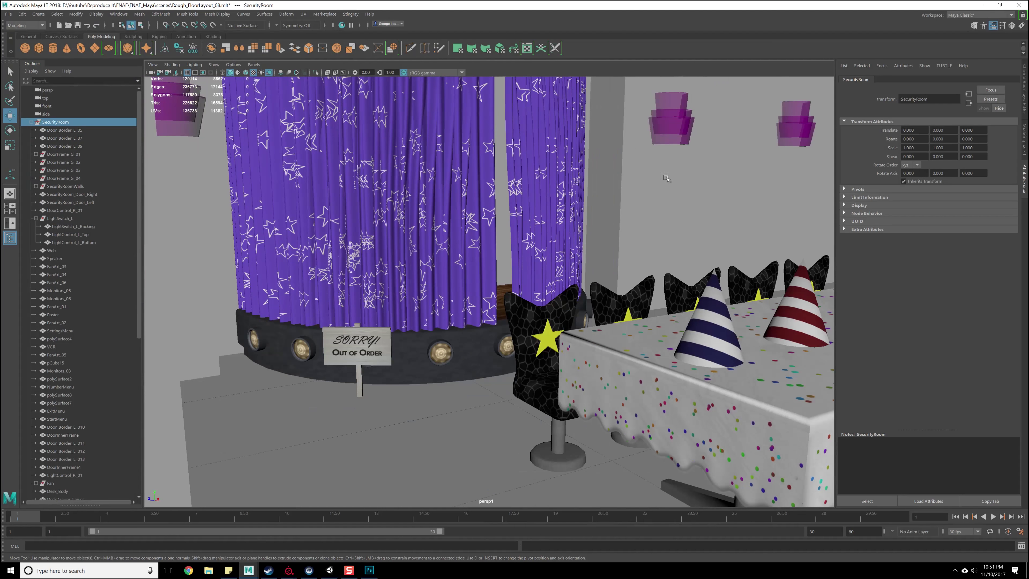
pyautogui.click(982, 6)
# Find the Rotten Wood material in the shelf's materials and add it to the sign's layer stack beneath Layer 1.
pyautogui.keyDown('alt'); pyautogui.moveTo(285, 298); pyautogui.dragTo(335, 300, button='middle'); pyautogui.keyUp('alt')
pyautogui.click(26, 485)
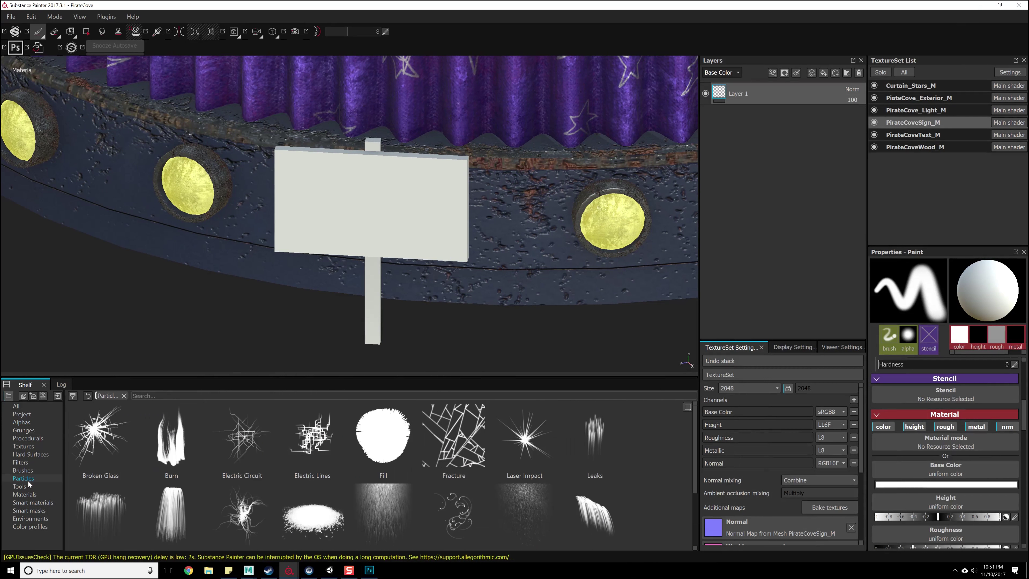
pyautogui.click(26, 495)
pyautogui.scroll(-5, 212, 479)
pyautogui.scroll(-5, 365, 405)
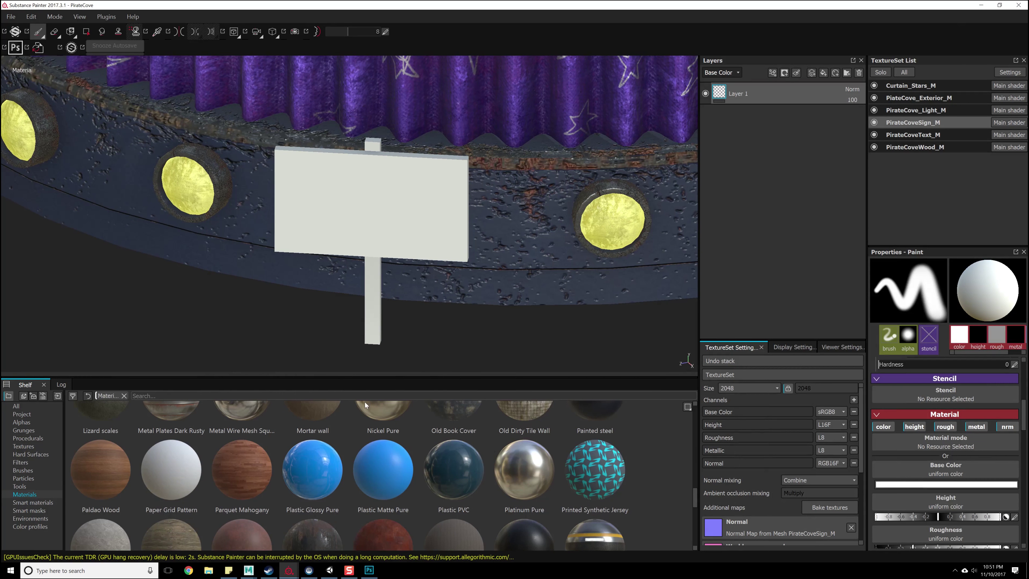
pyautogui.moveTo(368, 377); pyautogui.dragTo(366, 309)
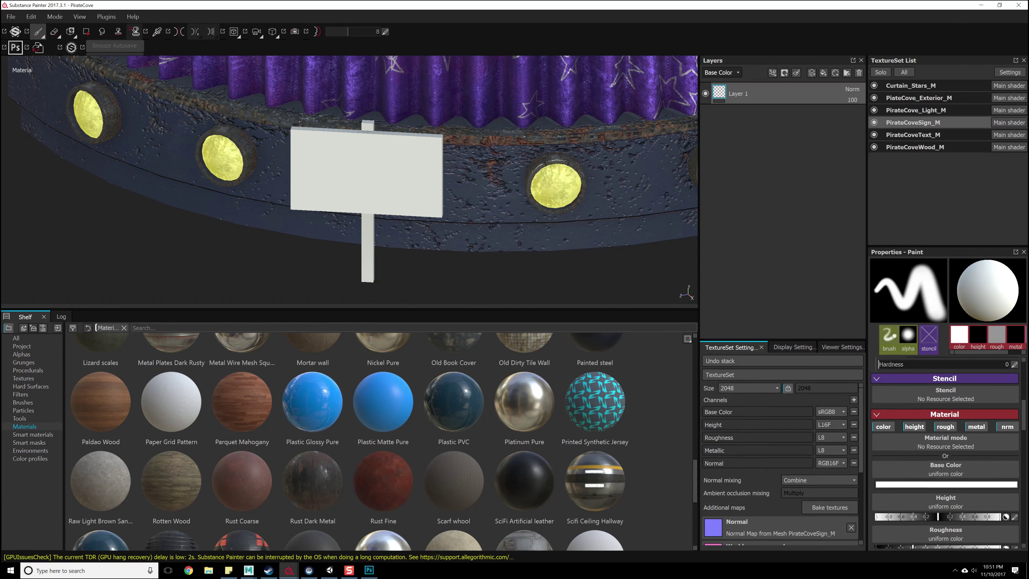
pyautogui.scroll(-5, 393, 402)
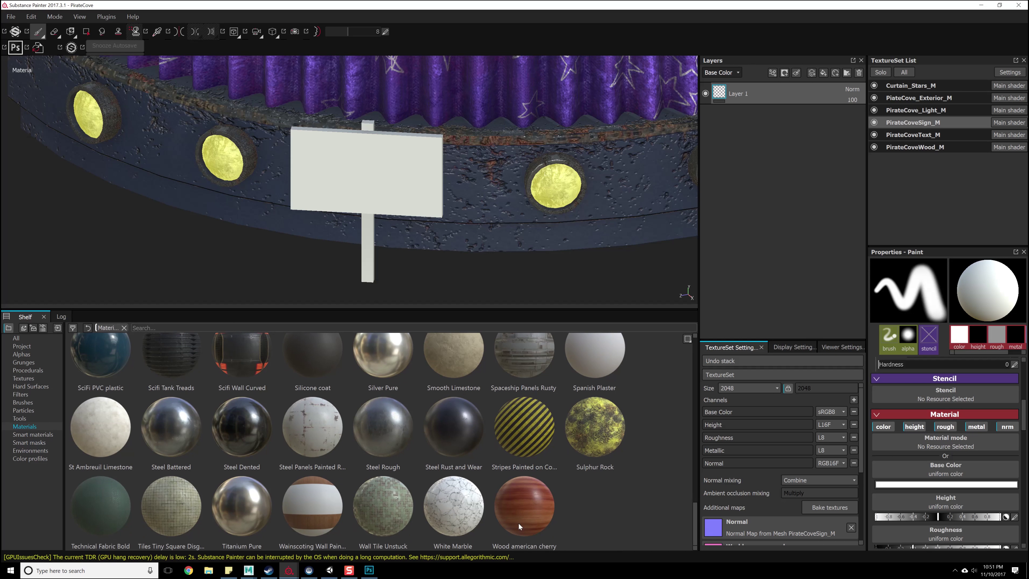
pyautogui.moveTo(696, 524); pyautogui.dragTo(697, 476)
pyautogui.moveTo(172, 514); pyautogui.dragTo(810, 178)
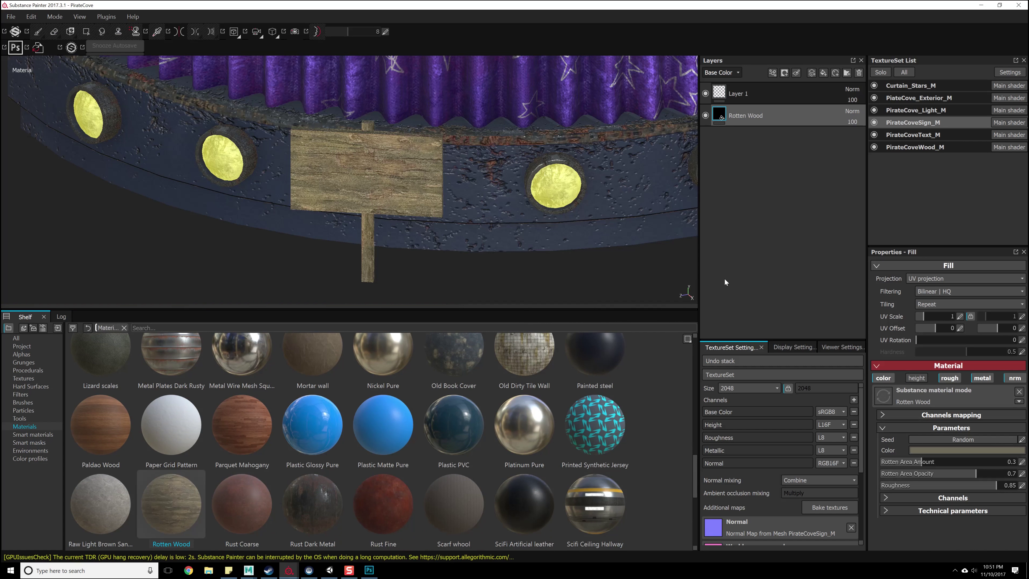
# Set the Rotten Wood color to off-white, about R 0.910, G 0.901, B 0.873, and inspect the sign's front.
pyautogui.keyDown('alt'); pyautogui.moveTo(427, 172); pyautogui.dragTo(445, 255, button='right'); pyautogui.keyUp('alt')
pyautogui.click(916, 452)
pyautogui.moveTo(861, 440); pyautogui.dragTo(841, 423)
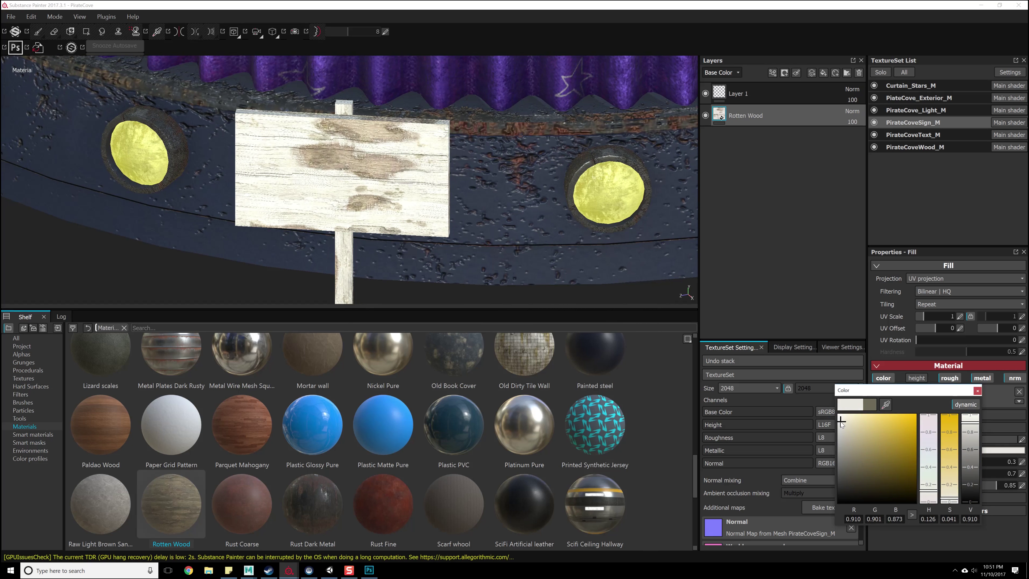
pyautogui.click(977, 390)
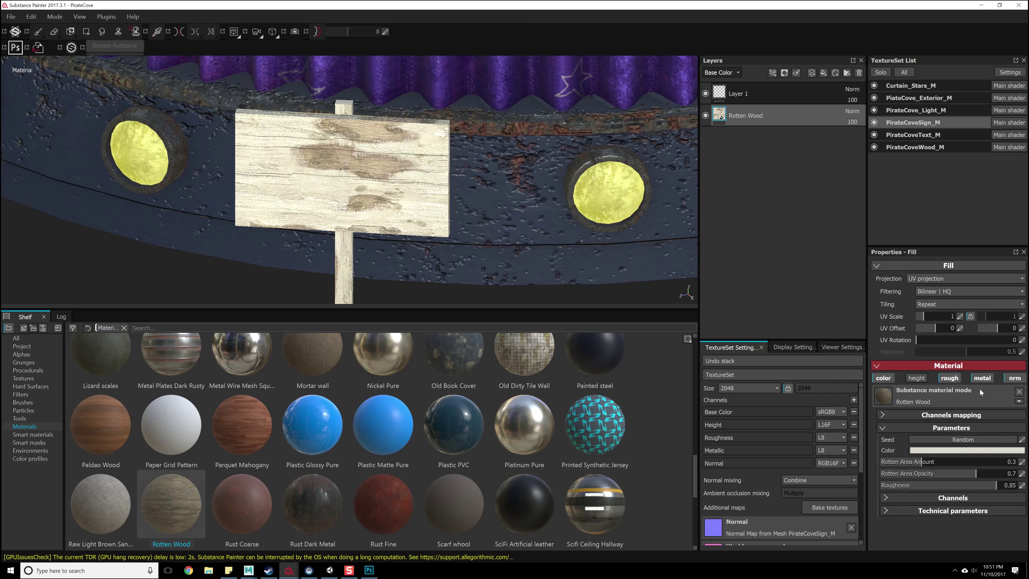
pyautogui.keyDown('alt'); pyautogui.moveTo(432, 234); pyautogui.dragTo(438, 207); pyautogui.keyUp('alt')
pyautogui.keyDown('alt'); pyautogui.moveTo(439, 206); pyautogui.dragTo(474, 256, button='right'); pyautogui.keyUp('alt')
pyautogui.keyDown('alt'); pyautogui.moveTo(474, 255); pyautogui.dragTo(529, 241, button='middle'); pyautogui.keyUp('alt')
pyautogui.moveTo(529, 241)
pyautogui.keyDown('alt'); pyautogui.mouseDown()
pyautogui.moveTo(243, 220)
pyautogui.moveTo(544, 242)
pyautogui.mouseUp(); pyautogui.keyUp('alt')
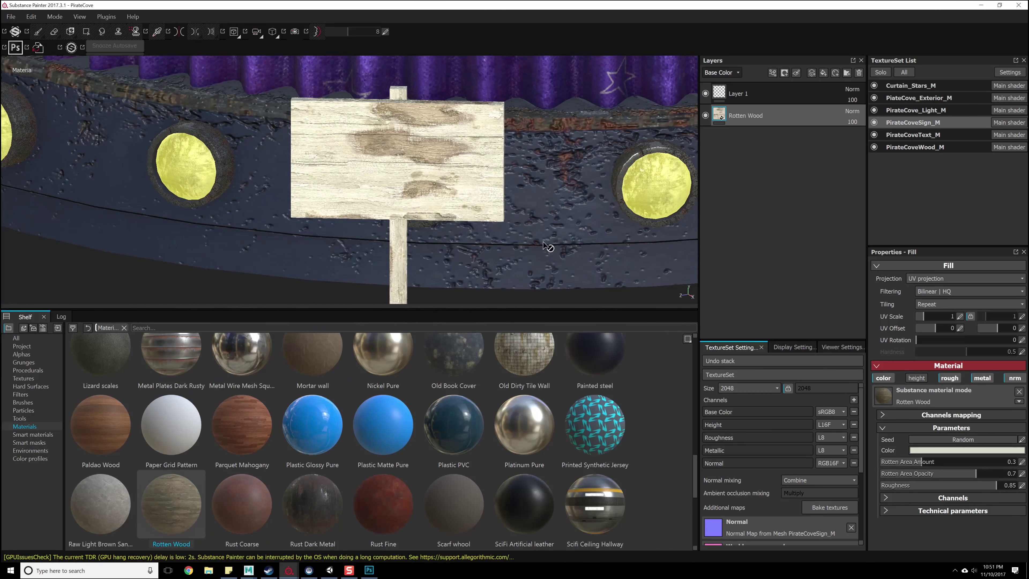
# Change the Rotten Wood color to a greyish brown and turn off the layer's color channel.
pyautogui.click(936, 450)
pyautogui.moveTo(872, 460); pyautogui.dragTo(855, 450)
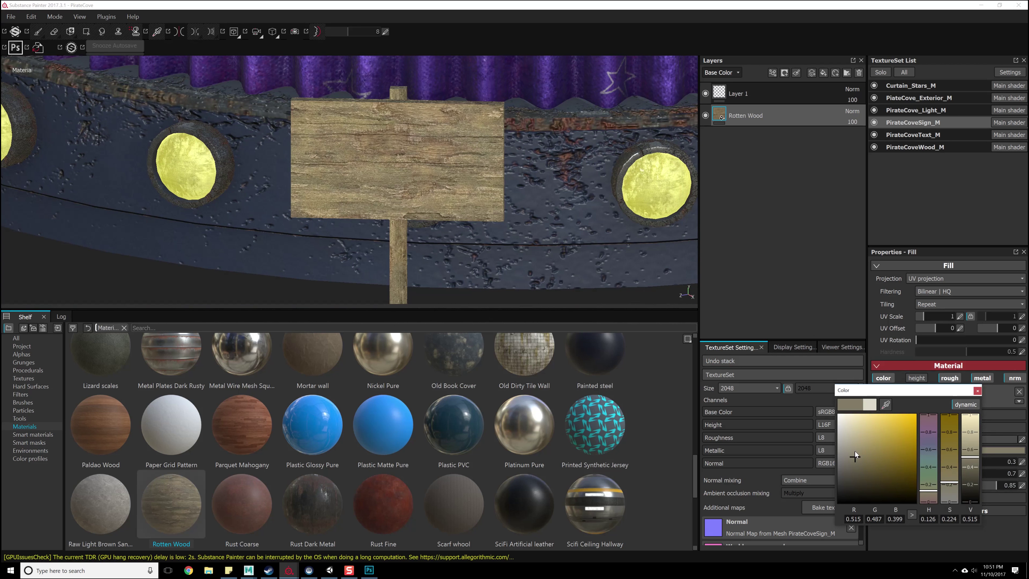
pyautogui.click(979, 392)
pyautogui.click(892, 377)
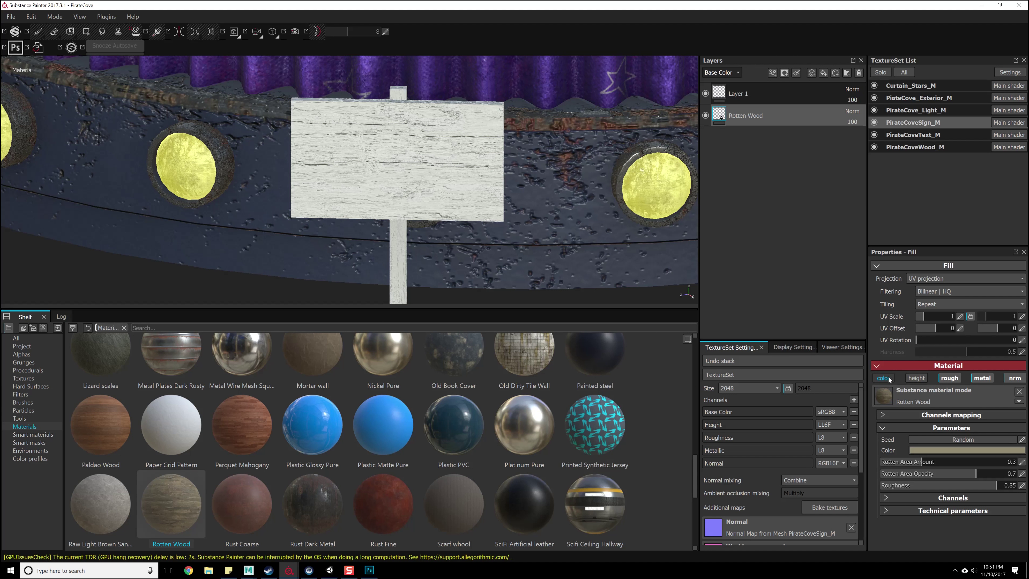
pyautogui.keyDown('alt'); pyautogui.moveTo(482, 253); pyautogui.dragTo(413, 249); pyautogui.keyUp('alt')
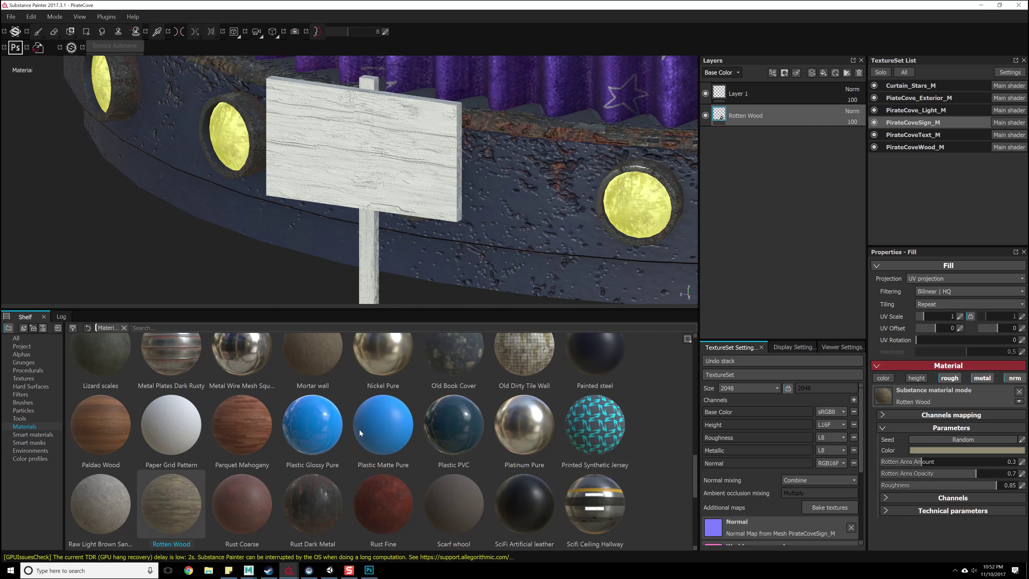
# Add Plastic Glossy Pure above Rotten Wood and set its base color to off-white, R 0.608, G 0.606, B 0.553.
pyautogui.moveTo(315, 426); pyautogui.dragTo(807, 108)
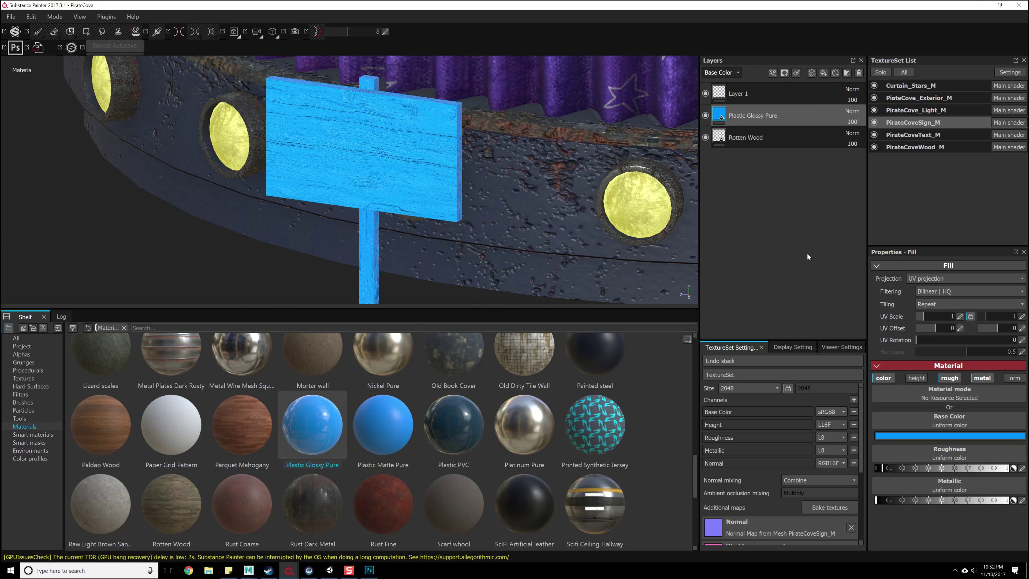
pyautogui.click(892, 436)
pyautogui.moveTo(872, 431); pyautogui.dragTo(869, 417)
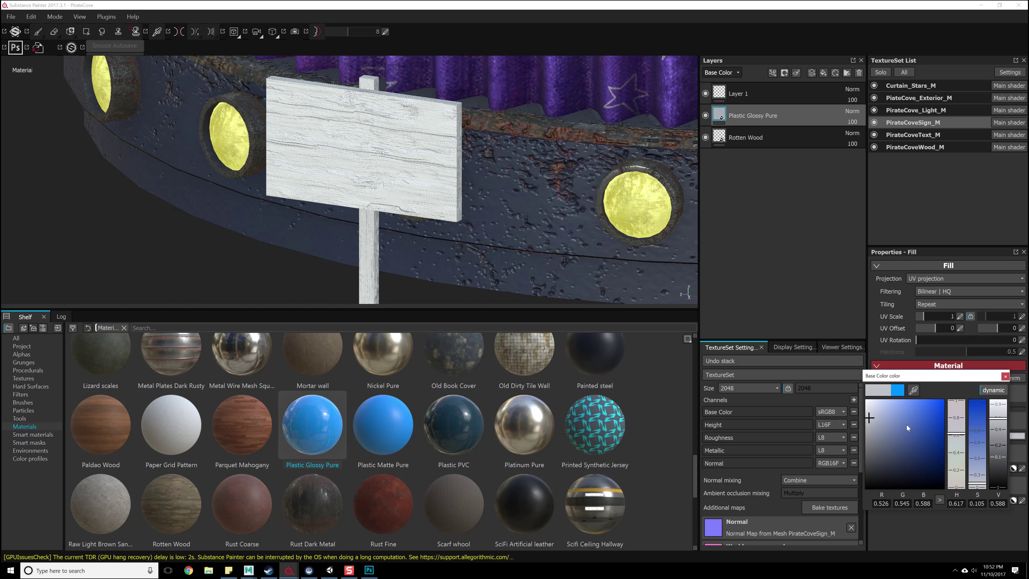
pyautogui.moveTo(964, 434); pyautogui.dragTo(963, 476)
pyautogui.moveTo(876, 417); pyautogui.dragTo(870, 416)
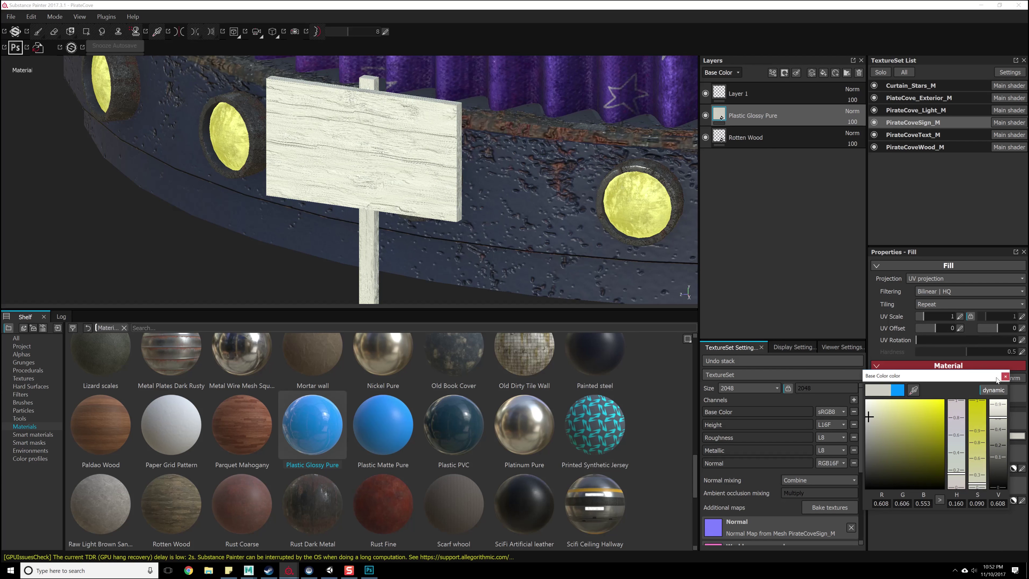
pyautogui.click(1006, 376)
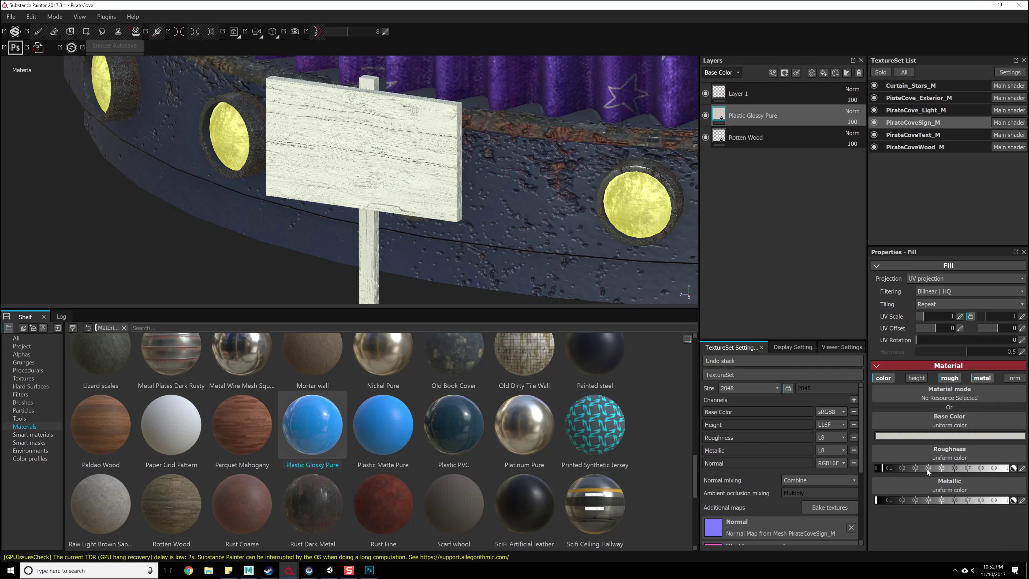
# Raise the Plastic Glossy Pure layer's roughness to about 0.2, judging the sign board up close and head-on.
pyautogui.keyDown('alt'); pyautogui.moveTo(629, 258); pyautogui.dragTo(583, 227); pyautogui.keyUp('alt')
pyautogui.keyDown('alt'); pyautogui.moveTo(582, 226); pyautogui.dragTo(616, 324, button='right'); pyautogui.keyUp('alt')
pyautogui.keyDown('alt'); pyautogui.moveTo(535, 237); pyautogui.dragTo(683, 308, button='middle'); pyautogui.keyUp('alt')
pyautogui.keyDown('alt'); pyautogui.moveTo(682, 308); pyautogui.dragTo(557, 252, button='right'); pyautogui.keyUp('alt')
pyautogui.keyDown('alt'); pyautogui.moveTo(557, 252); pyautogui.dragTo(655, 177); pyautogui.keyUp('alt')
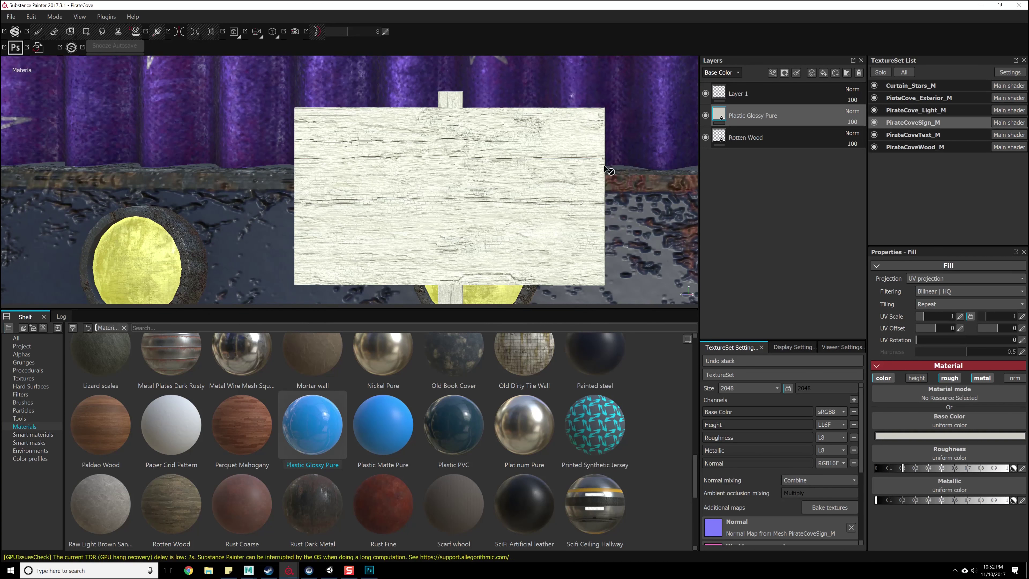
# Add a fill layer above Plastic Glossy Pure with a black base color and roughness of about 0.6.
pyautogui.rightClick(722, 113)
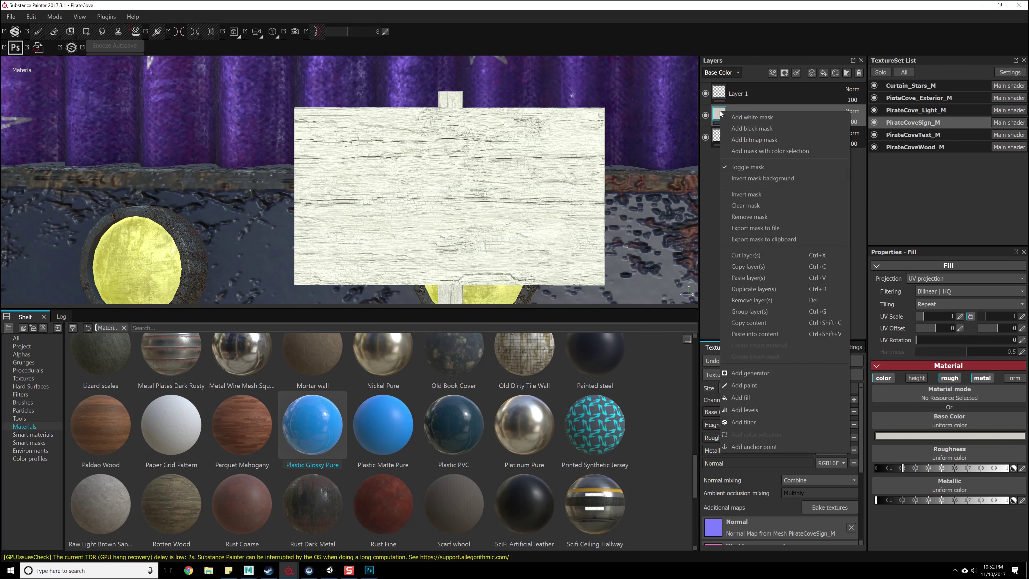
pyautogui.click(739, 43)
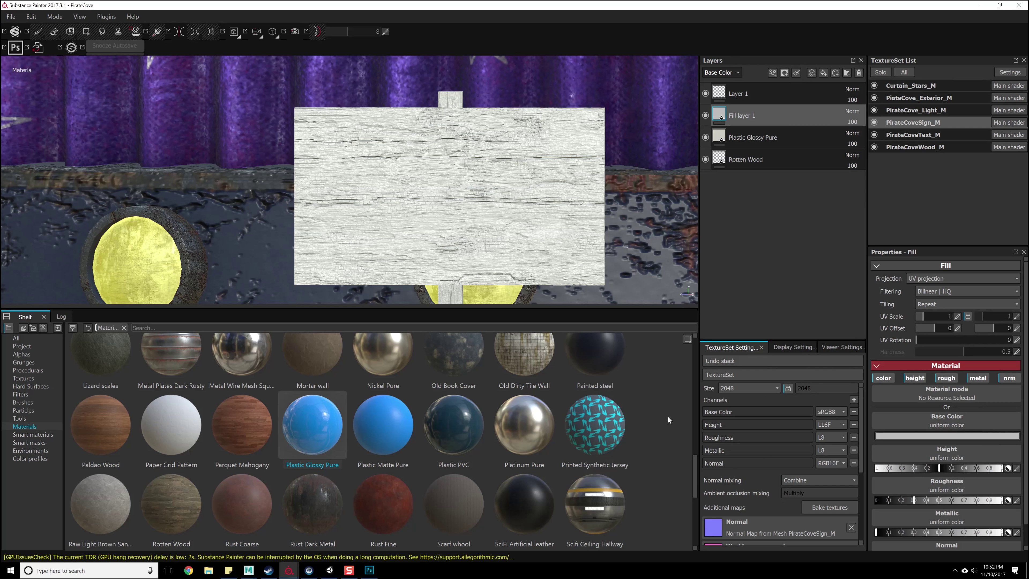
pyautogui.click(932, 434)
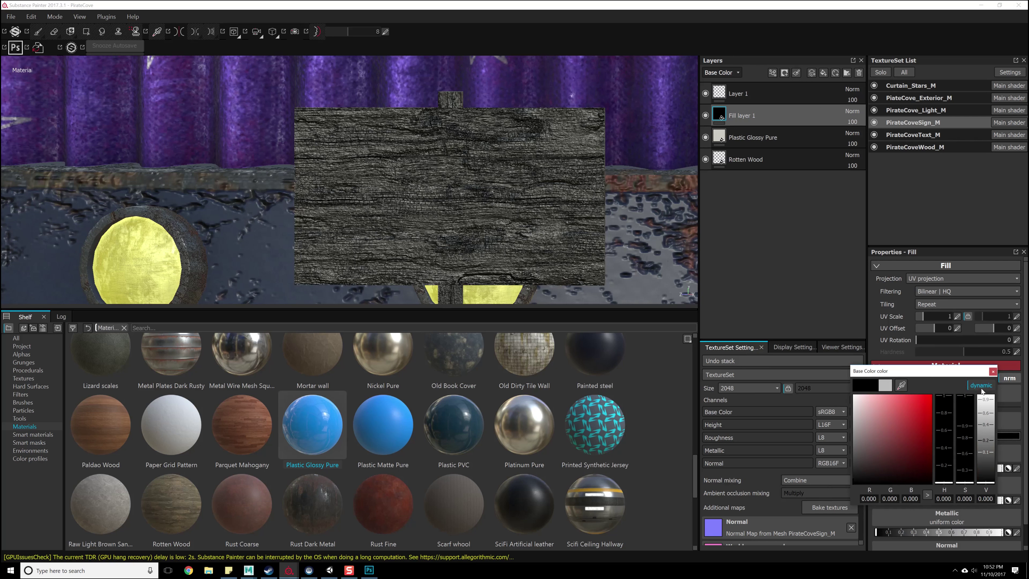
pyautogui.click(993, 372)
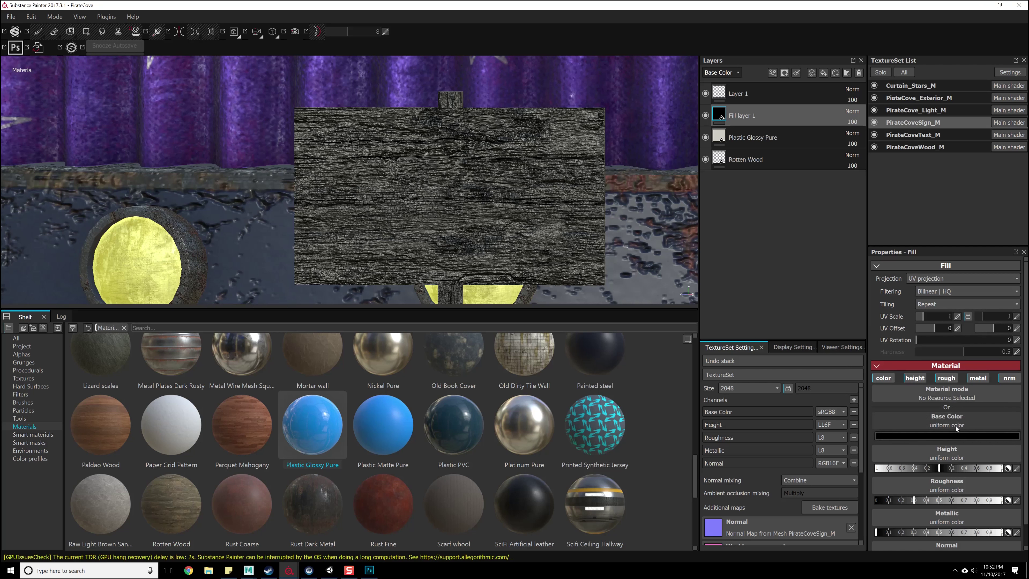
pyautogui.scroll(-1, 948, 429)
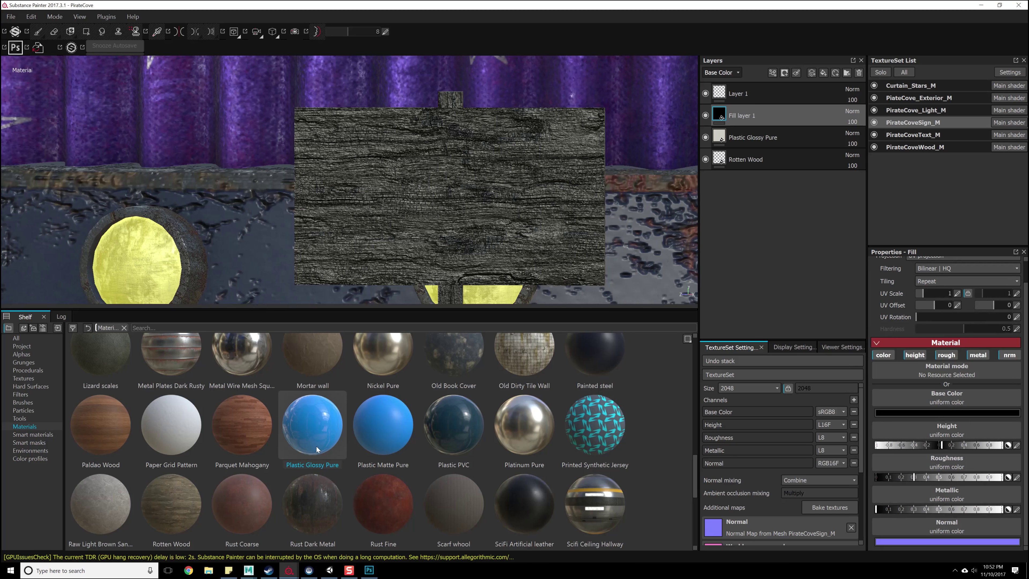
pyautogui.click(950, 477)
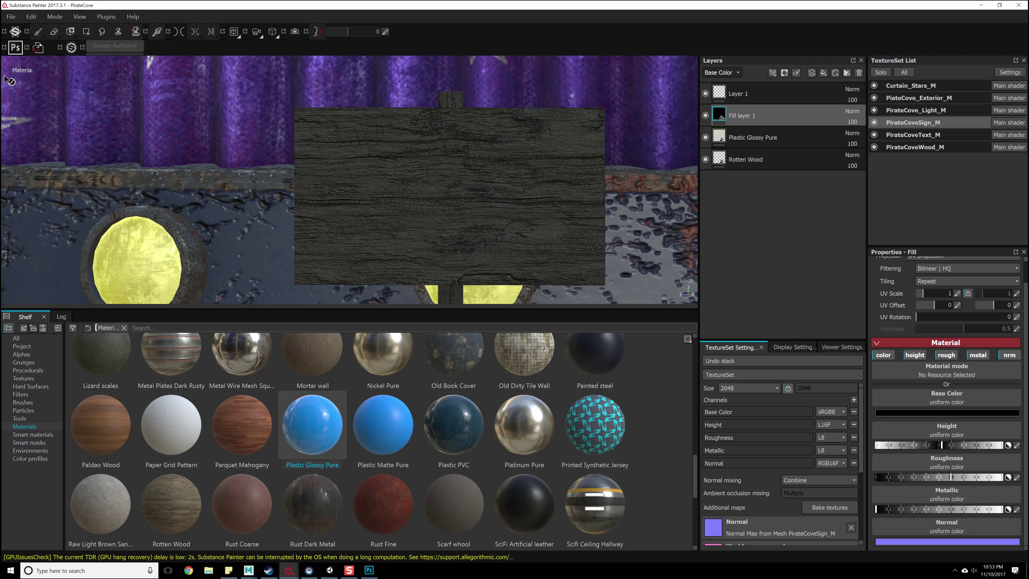
# Add a black mask to the black fill layer and choose SorryOutOfOrder as the brush alpha.
pyautogui.rightClick(748, 114)
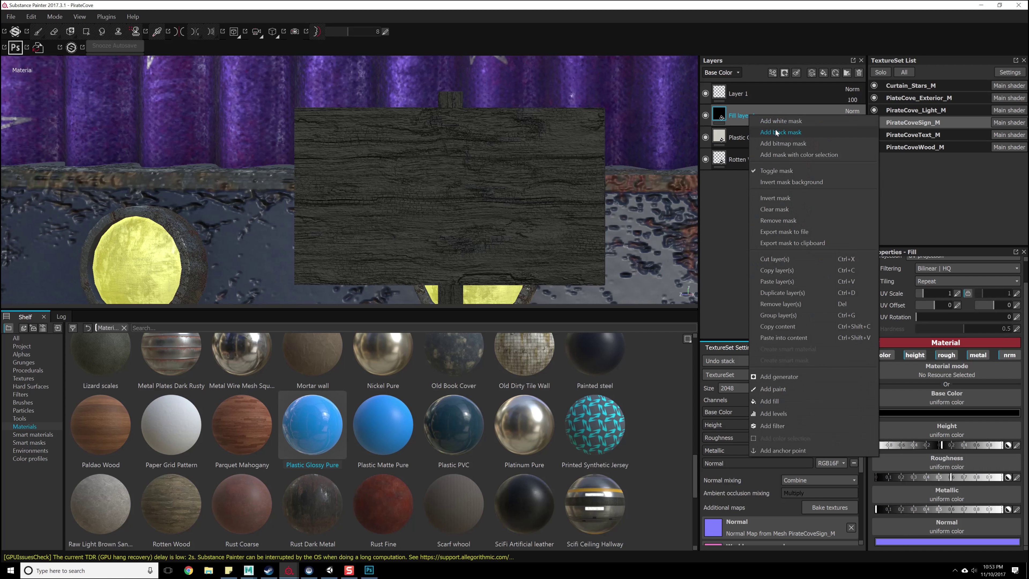
pyautogui.click(775, 129)
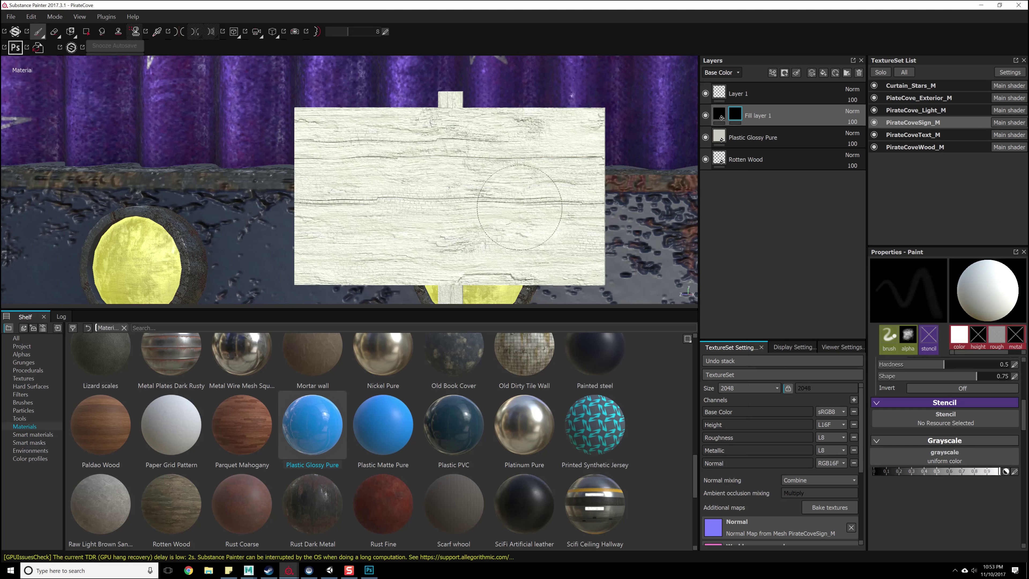
pyautogui.click(21, 354)
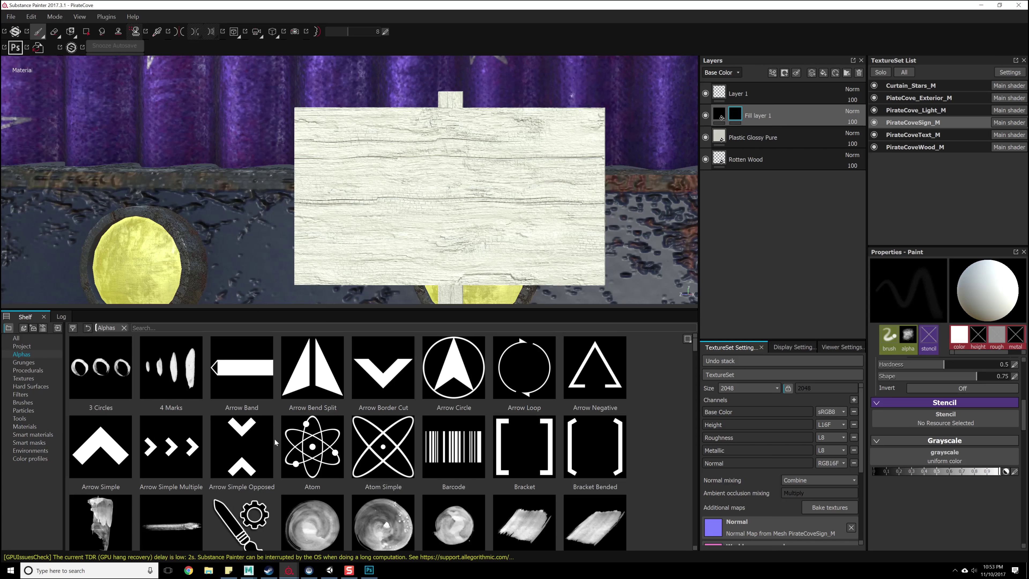
pyautogui.scroll(-10, 355, 423)
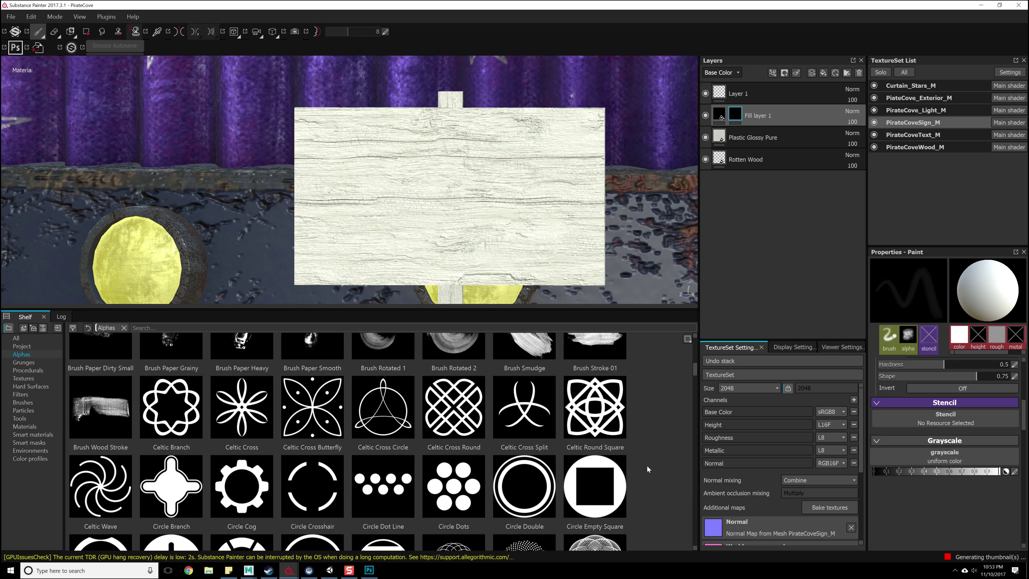
pyautogui.moveTo(696, 371)
pyautogui.mouseDown()
pyautogui.moveTo(694, 346)
pyautogui.moveTo(695, 506)
pyautogui.mouseUp()
pyautogui.click(383, 448)
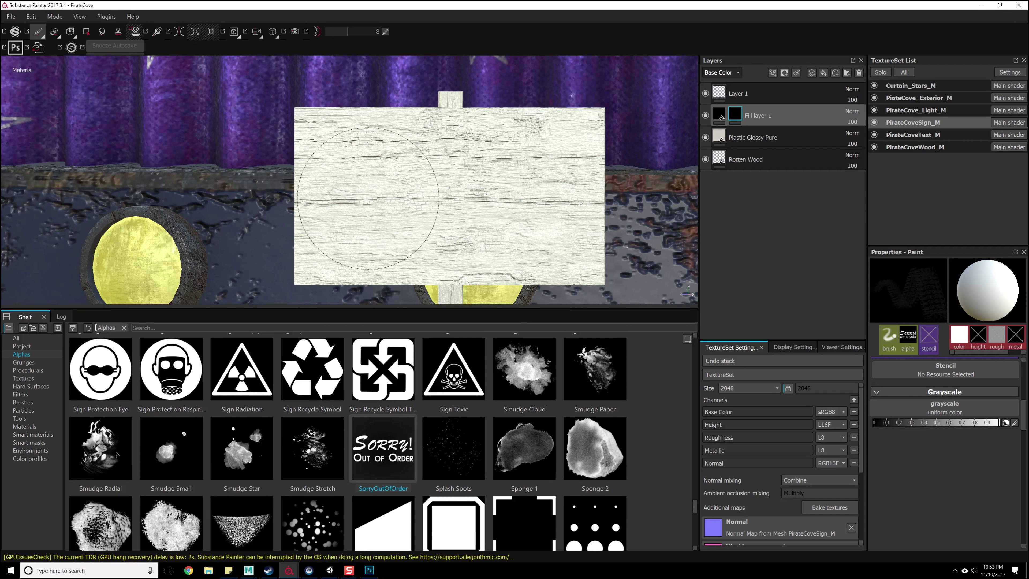
# Set the brush's stroke opacity to 100, enlarge it to about size 19, and adjust its angle over the sign board.
pyautogui.scroll(5, 918, 391)
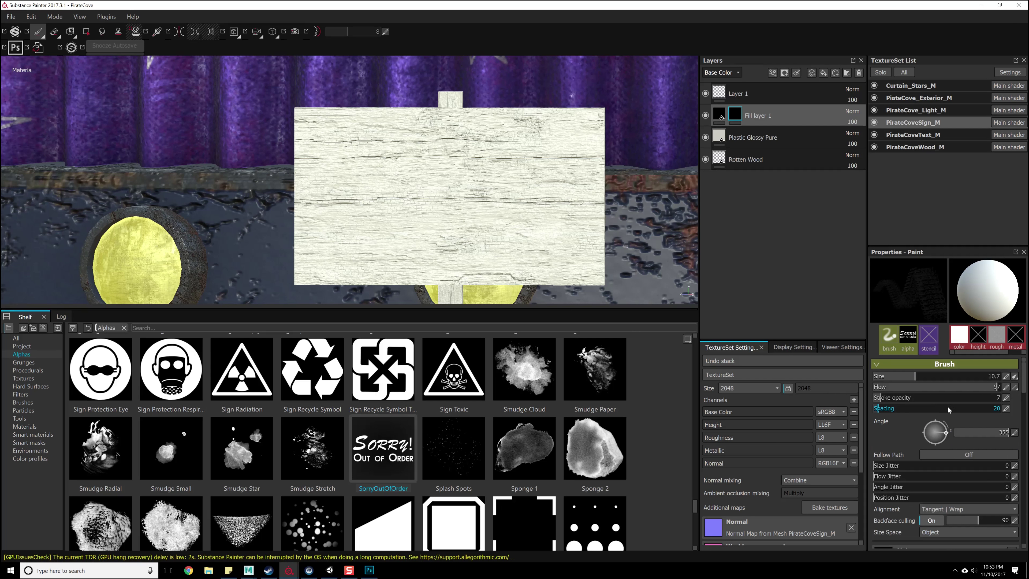
pyautogui.moveTo(909, 399); pyautogui.dragTo(1001, 398)
pyautogui.keyDown('ctrl'); pyautogui.moveTo(222, 186); pyautogui.dragTo(224, 184); pyautogui.keyUp('ctrl')
pyautogui.keyDown('ctrl'); pyautogui.moveTo(351, 188); pyautogui.dragTo(351, 194); pyautogui.keyUp('ctrl')
pyautogui.moveTo(425, 188)
pyautogui.keyDown('ctrl'); pyautogui.mouseDown(button='right')
pyautogui.moveTo(495, 188)
pyautogui.moveTo(454, 180)
pyautogui.mouseUp(button='right'); pyautogui.keyUp('ctrl')
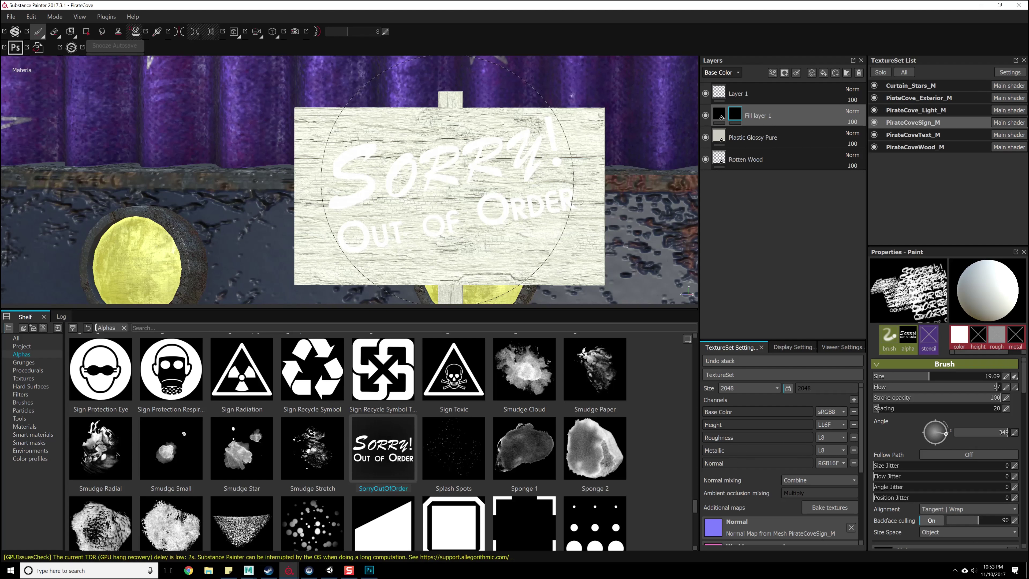
# Stamp the lettering across the sign board on the fill layer's mask, undoing the first stamp and placing it again slightly farther right.
pyautogui.scroll(-5, 898, 436)
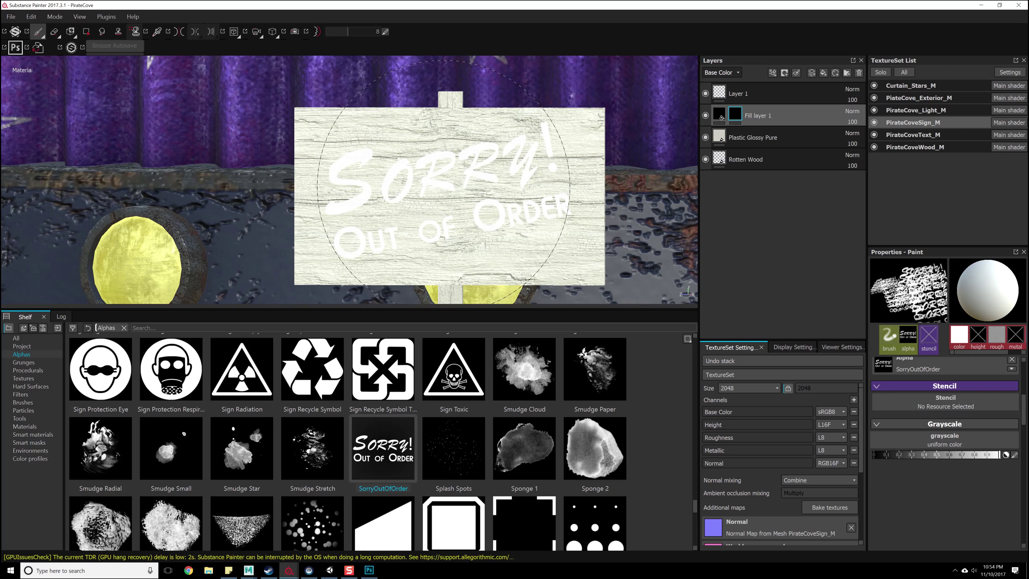
pyautogui.click(443, 182)
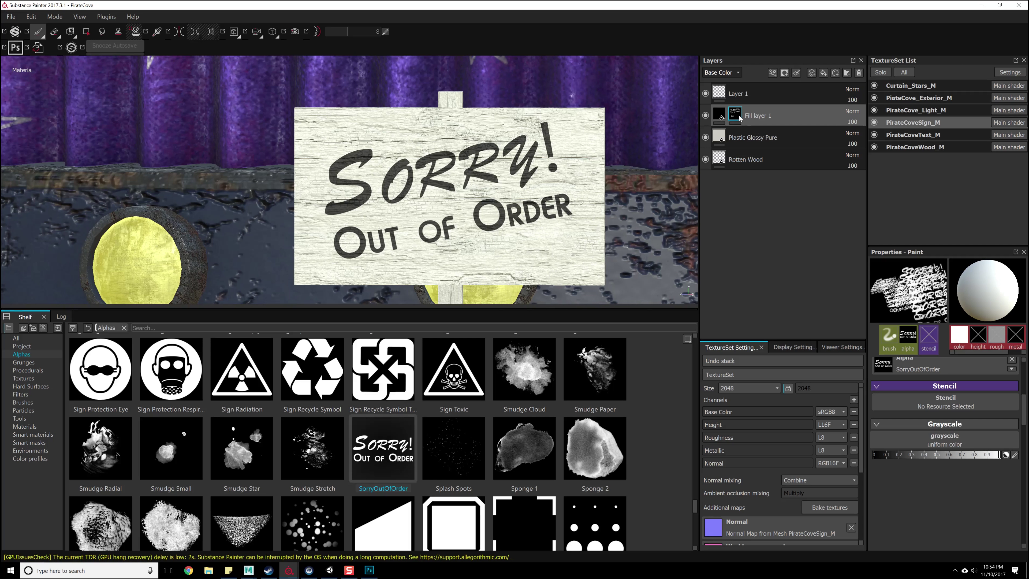
pyautogui.hotkey('ctrl', 'z')
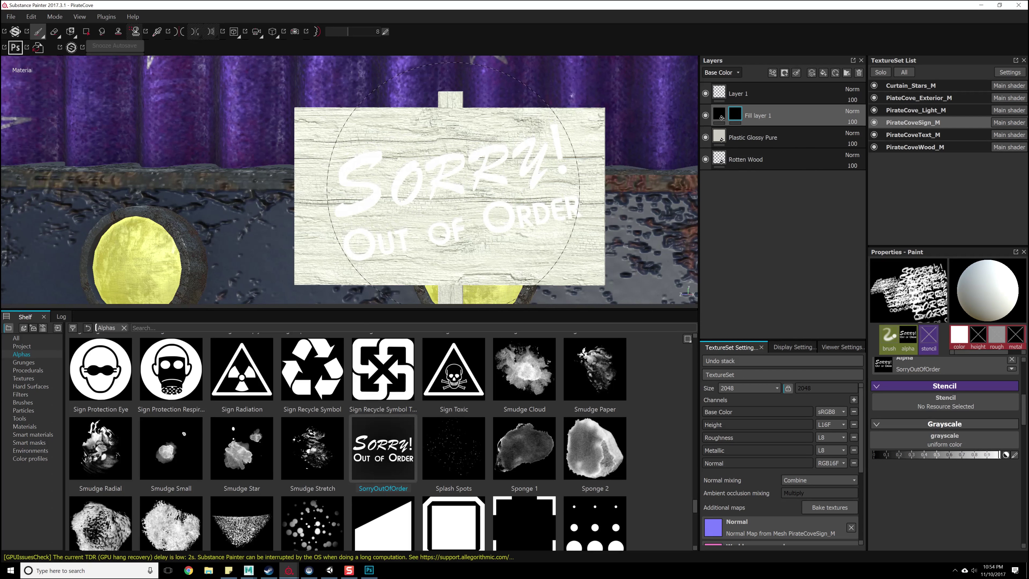
pyautogui.click(454, 189)
pyautogui.moveTo(555, 185)
pyautogui.keyDown('alt'); pyautogui.mouseDown(button='right')
pyautogui.moveTo(569, 271)
pyautogui.moveTo(553, 182)
pyautogui.mouseUp(button='right'); pyautogui.keyUp('alt')
# Add a Blur filter to the black lettering layer's mask with a blur intensity of about 0.38.
pyautogui.rightClick(740, 113)
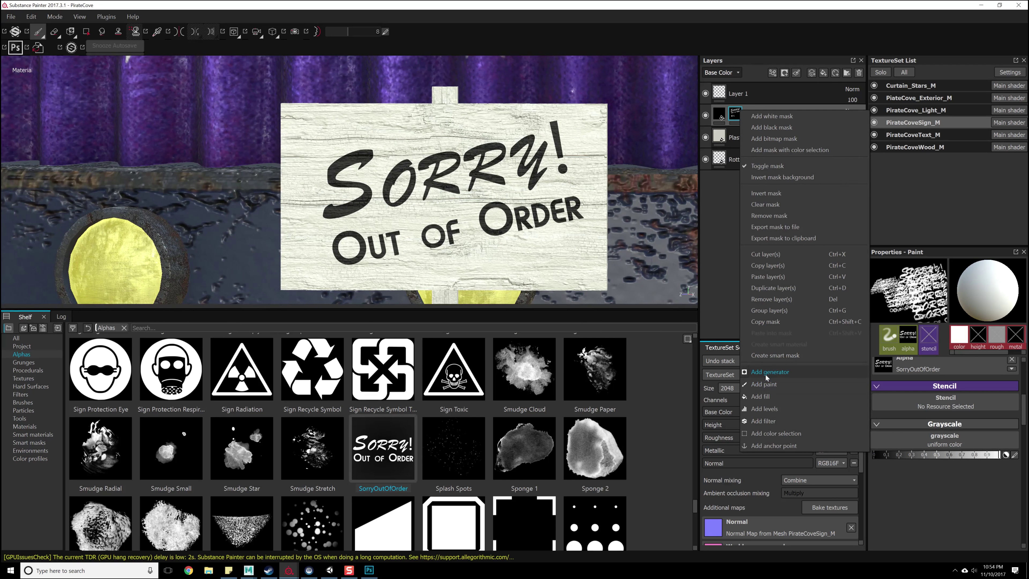
pyautogui.click(770, 421)
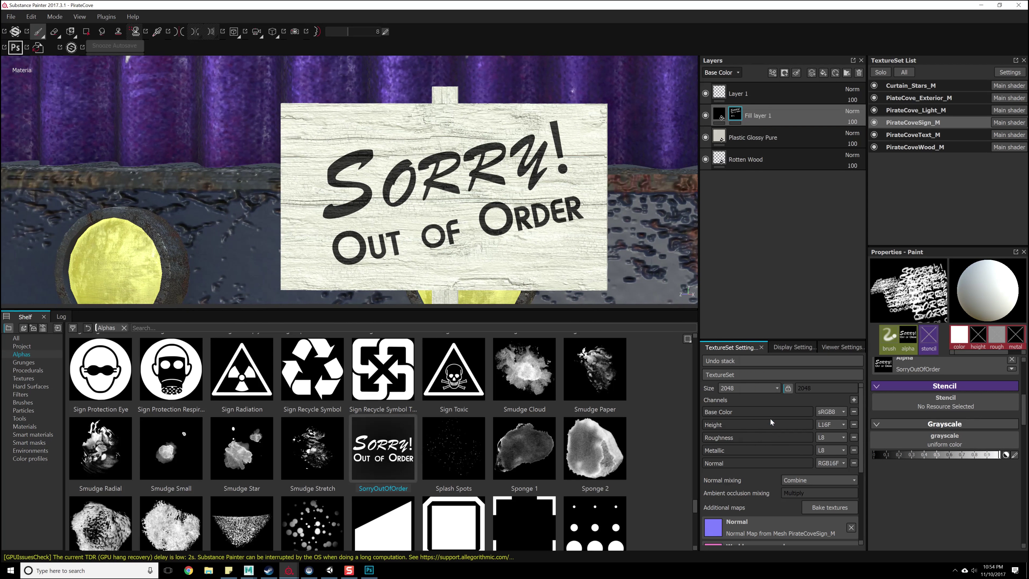
pyautogui.click(931, 282)
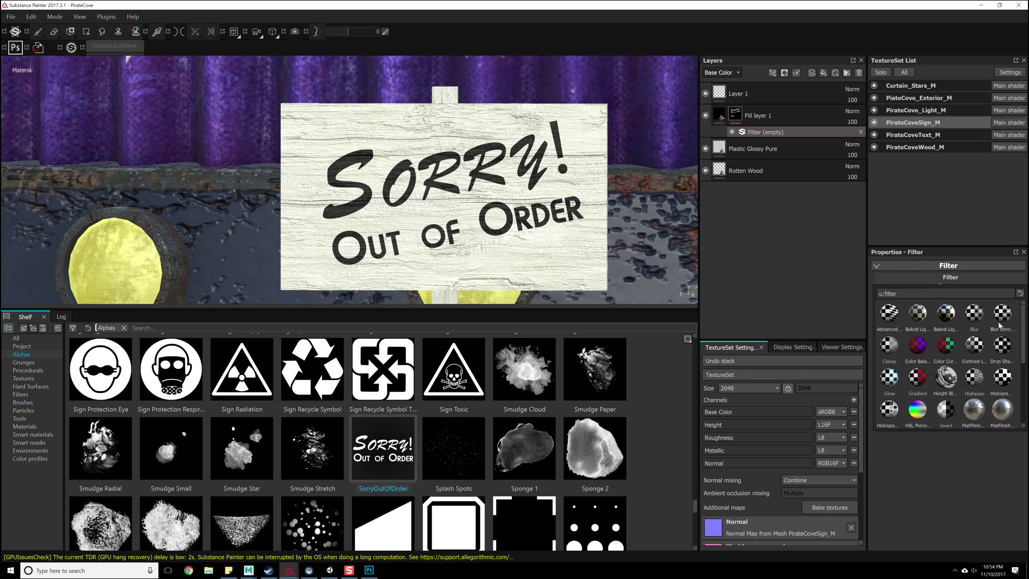
pyautogui.click(974, 316)
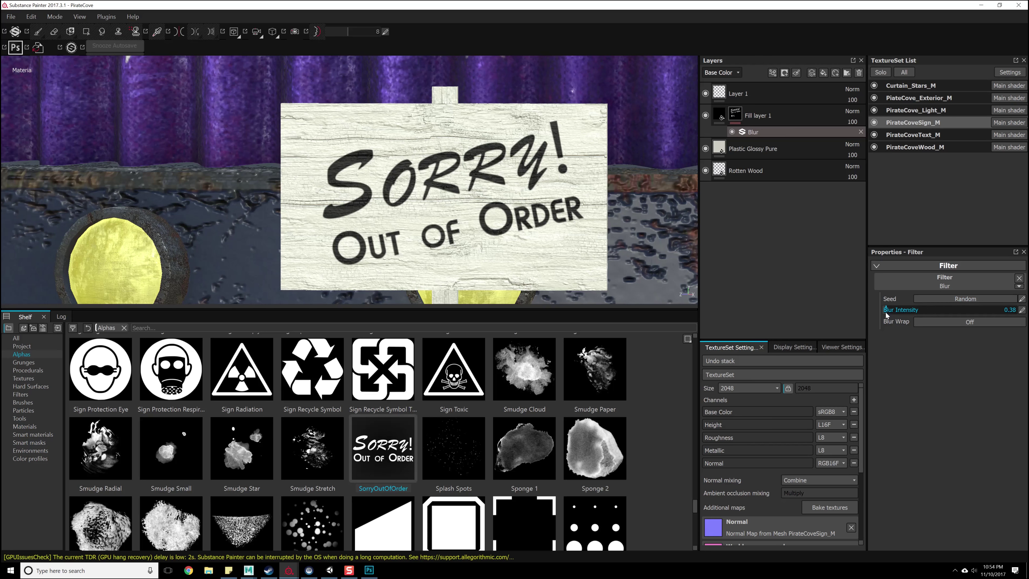
pyautogui.keyDown('alt'); pyautogui.moveTo(468, 234); pyautogui.dragTo(567, 219); pyautogui.keyUp('alt')
# Select the lettering layer's mask and show the 3D and 2D views side by side, framing the sign's whole UV layout.
pyautogui.click(718, 114)
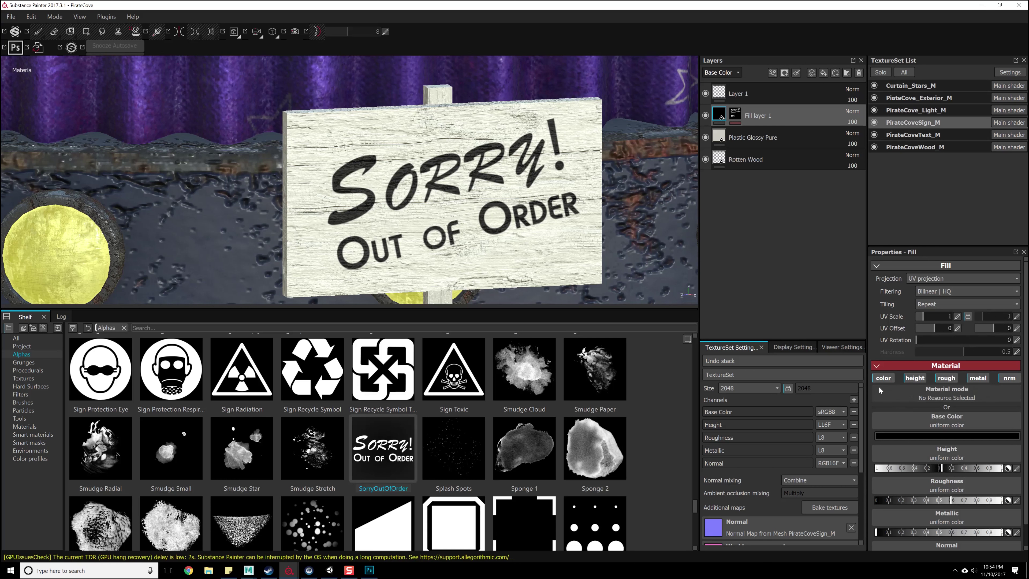
pyautogui.keyDown('alt'); pyautogui.moveTo(561, 252); pyautogui.dragTo(501, 220); pyautogui.keyUp('alt')
pyautogui.keyDown('alt'); pyautogui.moveTo(501, 220); pyautogui.dragTo(492, 381, button='right'); pyautogui.keyUp('alt')
pyautogui.keyDown('alt'); pyautogui.moveTo(498, 243); pyautogui.dragTo(323, 146); pyautogui.keyUp('alt')
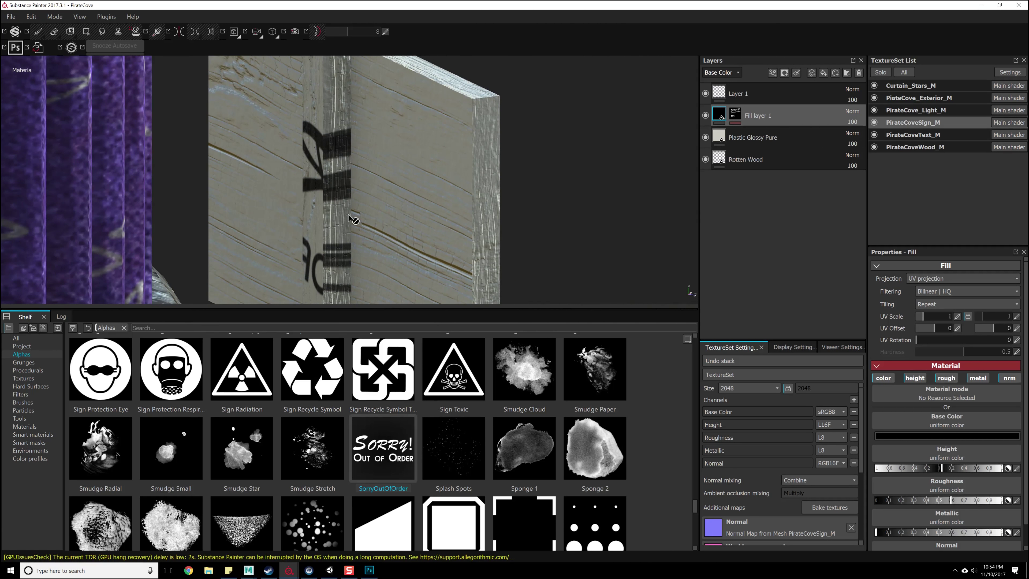
pyautogui.moveTo(467, 213)
pyautogui.keyDown('alt'); pyautogui.mouseDown()
pyautogui.moveTo(345, 212)
pyautogui.moveTo(467, 201)
pyautogui.moveTo(439, 211)
pyautogui.mouseUp(); pyautogui.keyUp('alt')
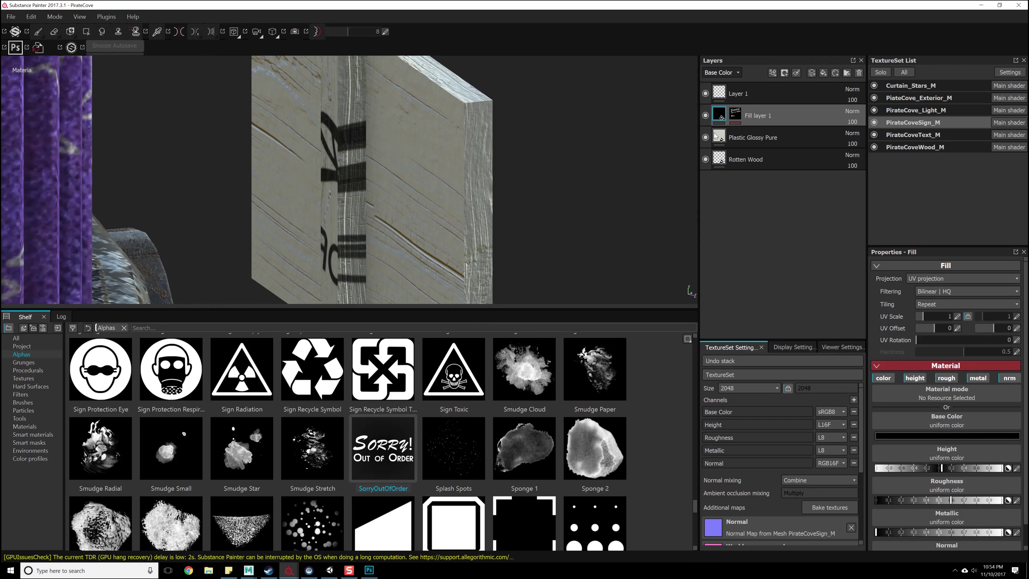
pyautogui.click(730, 122)
pyautogui.press('F1')
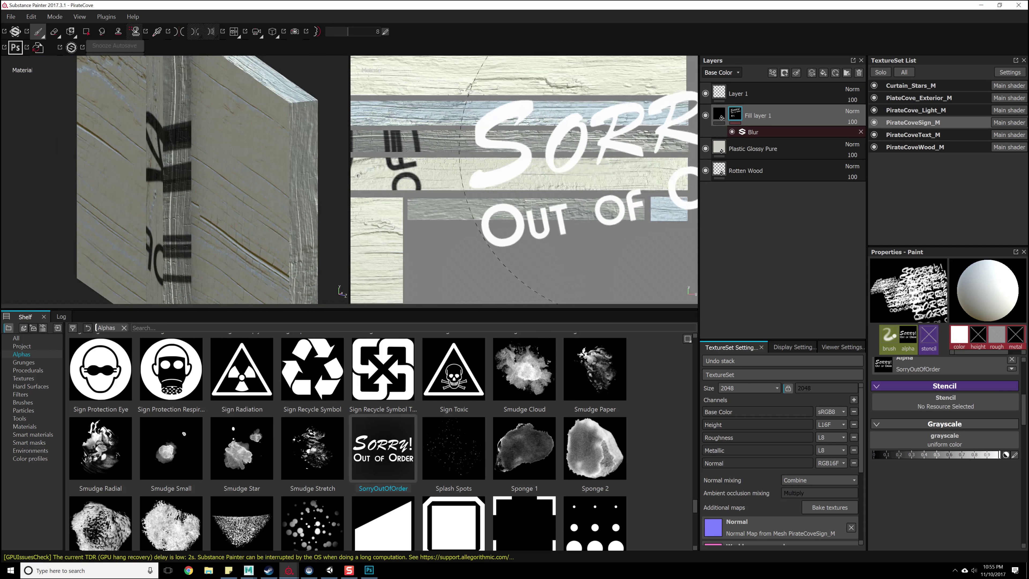
pyautogui.keyDown('alt'); pyautogui.moveTo(480, 77); pyautogui.dragTo(475, 142, button='right'); pyautogui.keyUp('alt')
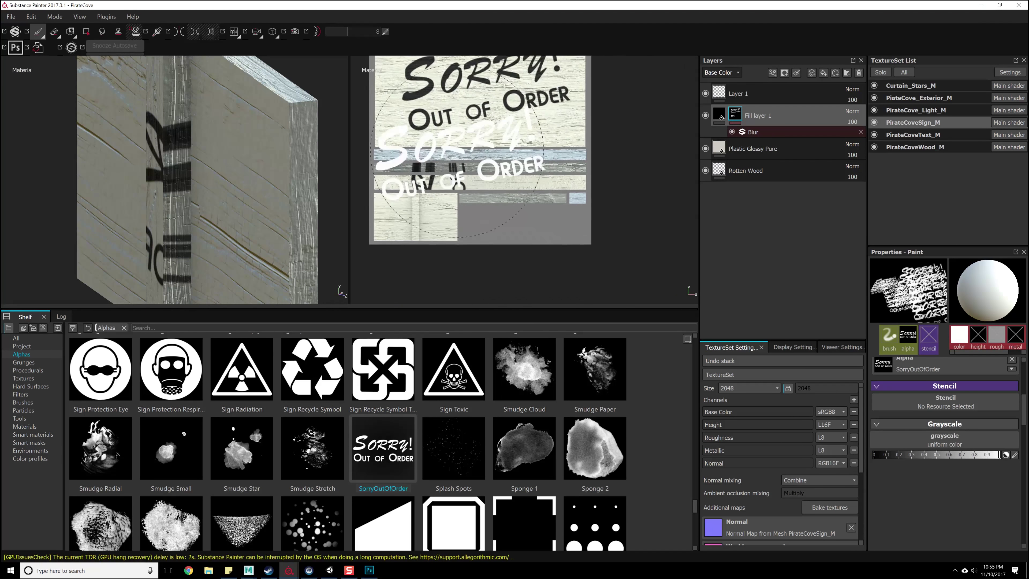
pyautogui.keyDown('alt'); pyautogui.moveTo(475, 142); pyautogui.dragTo(525, 171, button='middle'); pyautogui.keyUp('alt')
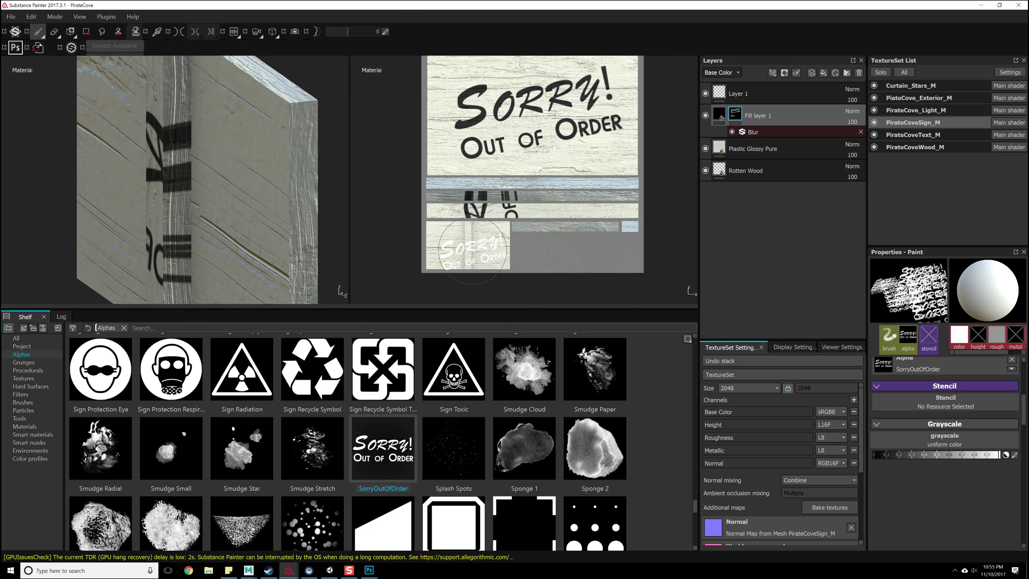
# Choose Sponge 2 as the mask brush alpha, raise hardness to about 0.97 and shrink the brush, testing it on the UV strips.
pyautogui.click(529, 450)
pyautogui.click(594, 448)
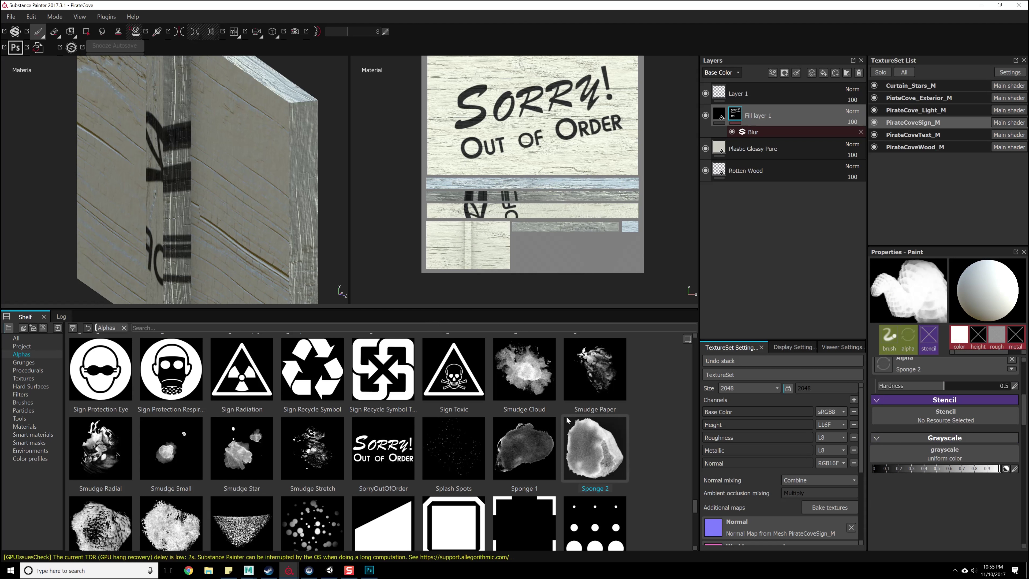
pyautogui.scroll(-1, 498, 226)
pyautogui.moveTo(510, 226)
pyautogui.keyDown('ctrl'); pyautogui.mouseDown(button='right')
pyautogui.moveTo(510, 201)
pyautogui.moveTo(519, 233)
pyautogui.moveTo(497, 233)
pyautogui.mouseUp(button='right'); pyautogui.keyUp('ctrl')
pyautogui.moveTo(503, 229)
pyautogui.mouseDown()
pyautogui.moveTo(526, 121)
pyautogui.moveTo(527, 204)
pyautogui.mouseUp()
pyautogui.hotkey('ctrl', 'z')
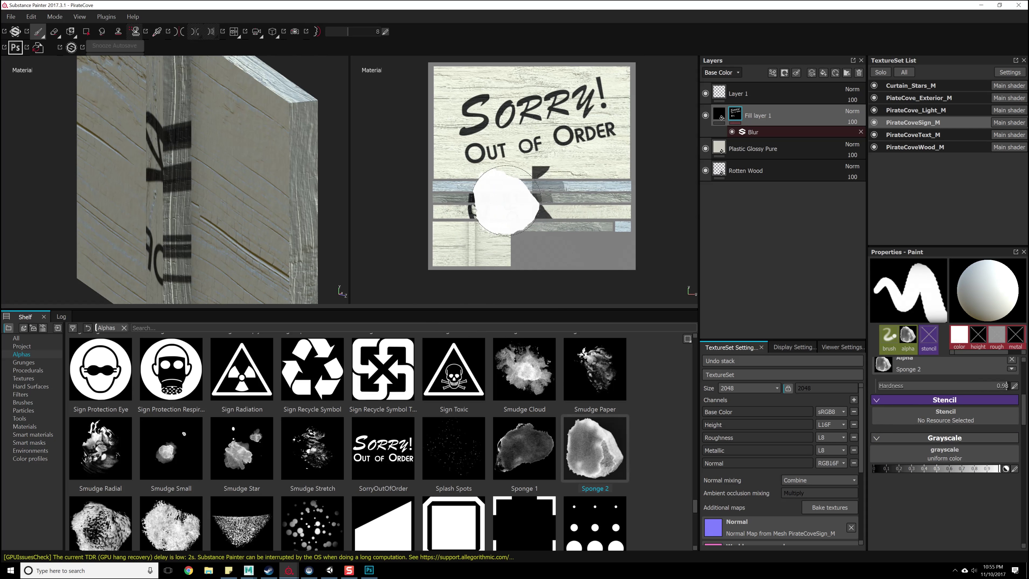
pyautogui.moveTo(515, 212)
pyautogui.keyDown('ctrl'); pyautogui.mouseDown(button='right')
pyautogui.moveTo(516, 226)
pyautogui.moveTo(515, 211)
pyautogui.mouseUp(button='right'); pyautogui.keyUp('ctrl')
pyautogui.moveTo(527, 173); pyautogui.dragTo(543, 166)
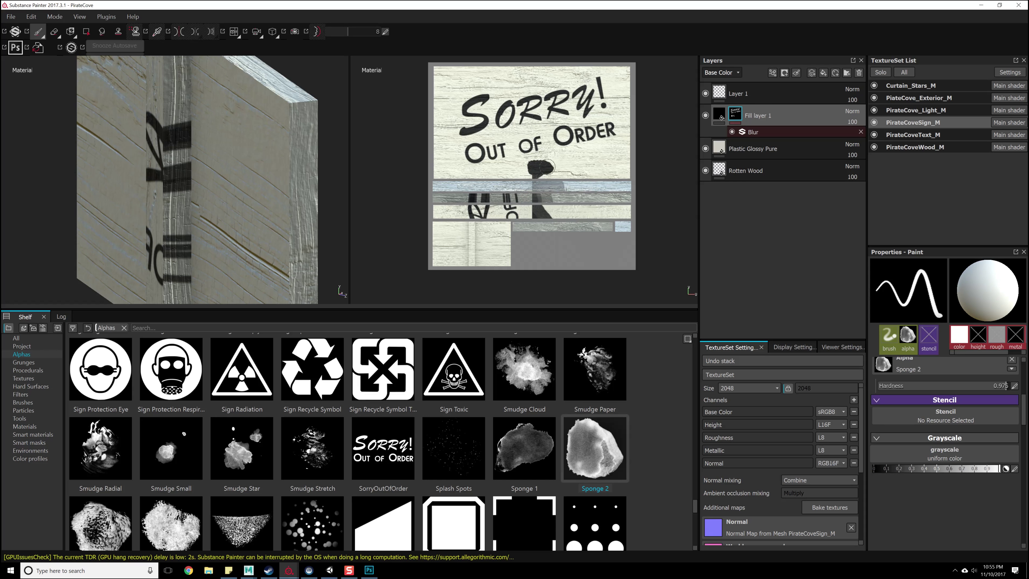
# Paint black on the mask over the stray marks on the UV strips below the main board, and return to the 3D-only view.
pyautogui.moveTo(893, 468); pyautogui.dragTo(871, 469)
pyautogui.moveTo(541, 170); pyautogui.dragTo(540, 164)
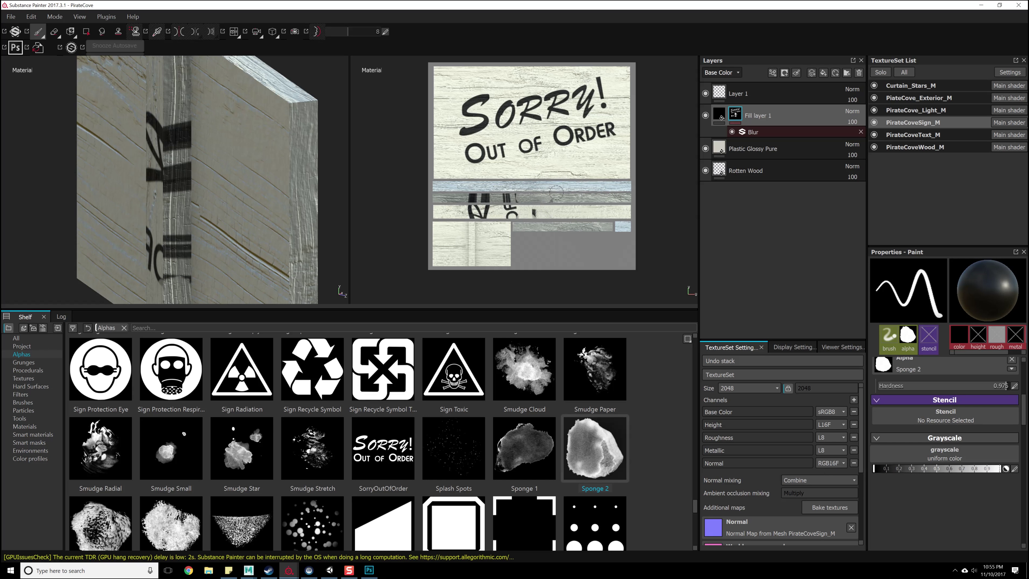
pyautogui.moveTo(553, 200); pyautogui.dragTo(489, 204)
pyautogui.click(495, 211)
pyautogui.keyDown('alt'); pyautogui.moveTo(291, 217); pyautogui.dragTo(244, 120); pyautogui.keyUp('alt')
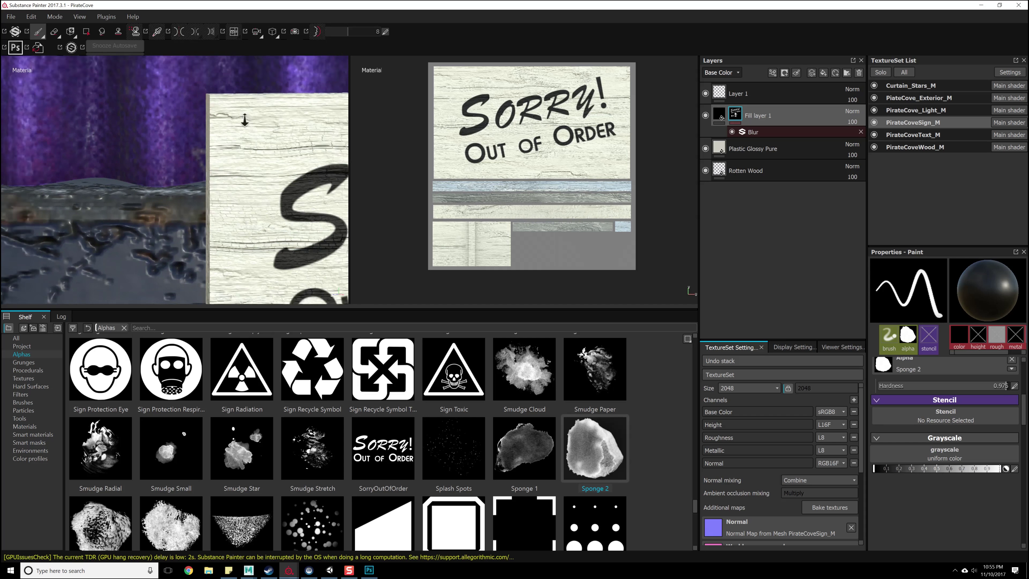
pyautogui.keyDown('alt'); pyautogui.moveTo(244, 119); pyautogui.dragTo(253, 85, button='right'); pyautogui.keyUp('alt')
pyautogui.keyDown('alt'); pyautogui.moveTo(344, 220); pyautogui.dragTo(220, 202, button='middle'); pyautogui.keyUp('alt')
pyautogui.keyDown('alt'); pyautogui.moveTo(220, 201); pyautogui.dragTo(234, 239); pyautogui.keyUp('alt')
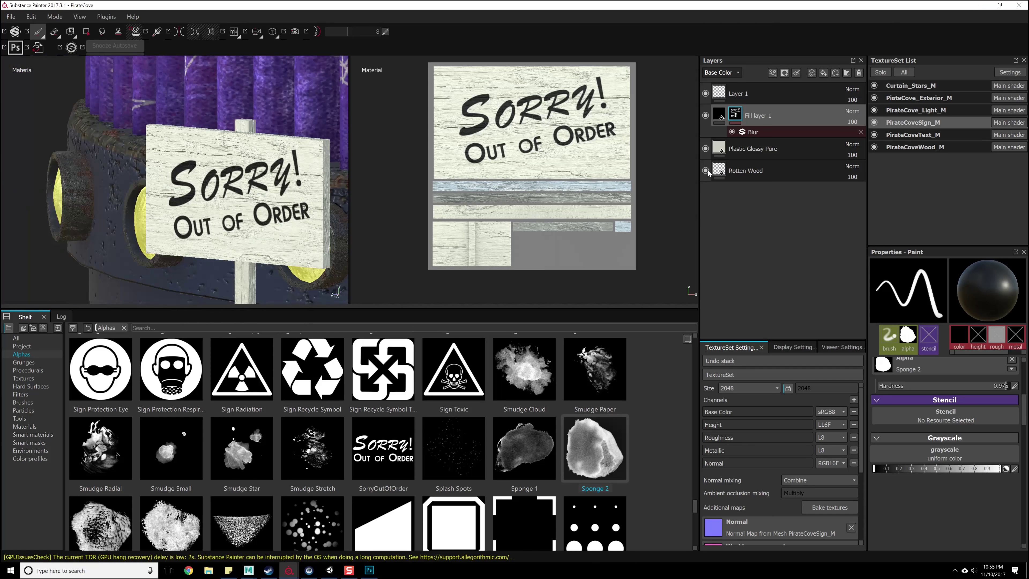
pyautogui.press('F2')
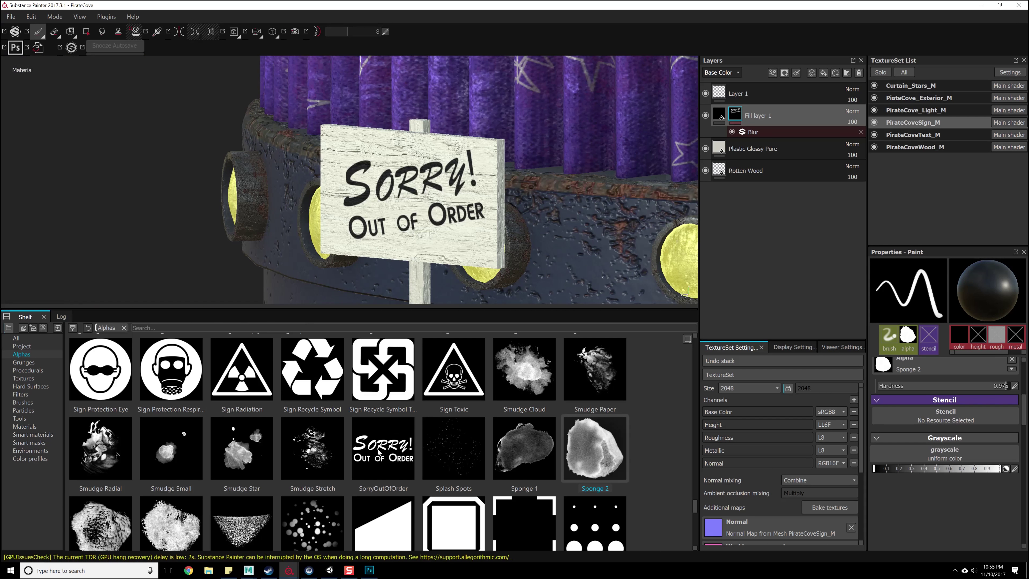
# Add the Rust Fine material as a layer above the lettering layer and darken its rust color to a deep brown.
pyautogui.click(35, 426)
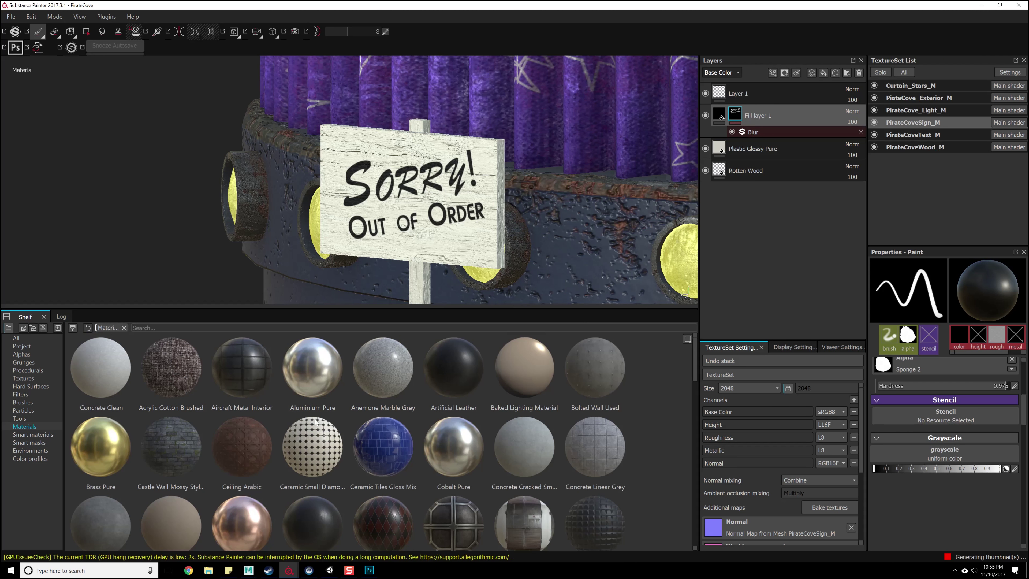
pyautogui.scroll(-10, 315, 421)
pyautogui.moveTo(392, 491); pyautogui.dragTo(778, 101)
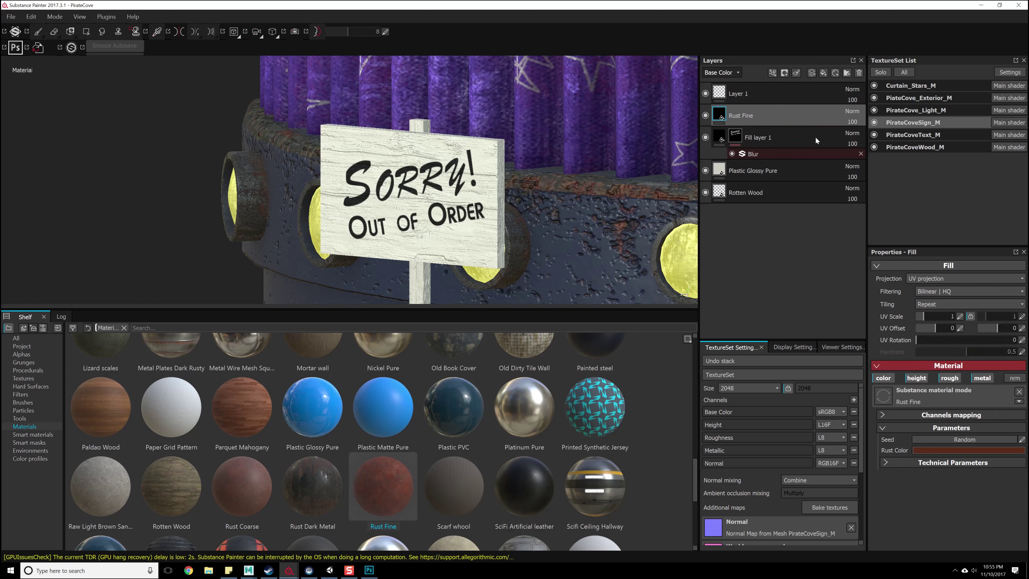
pyautogui.click(966, 445)
pyautogui.click(919, 487)
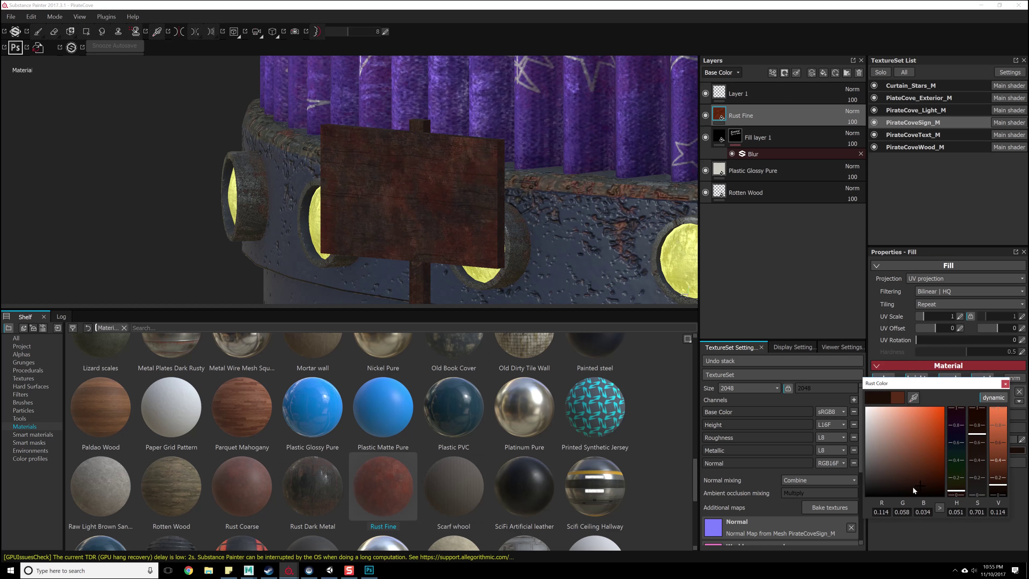
pyautogui.click(903, 488)
pyautogui.click(1005, 384)
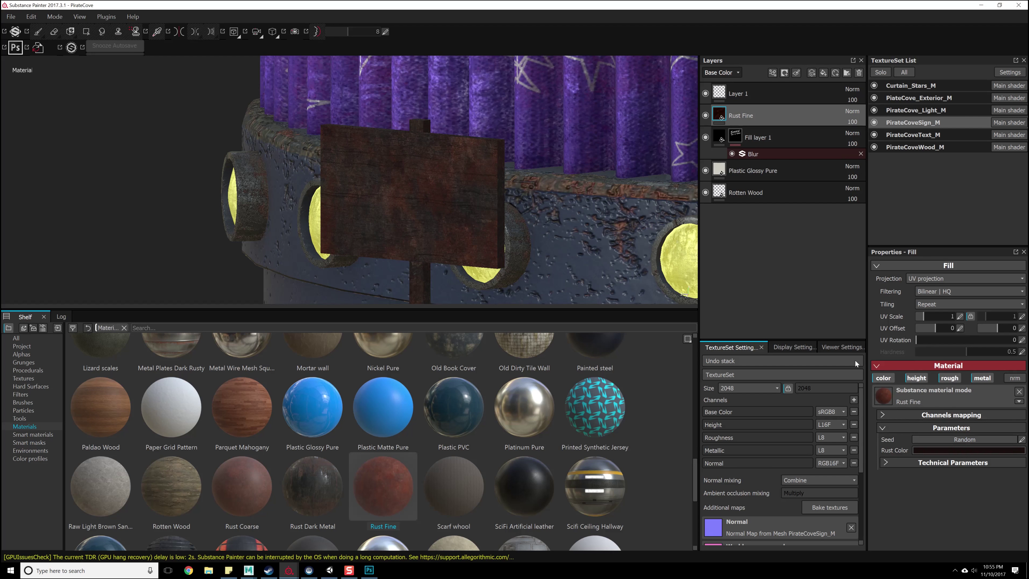
# Add a black mask to the Rust Fine layer and browse the smart masks.
pyautogui.click(785, 73)
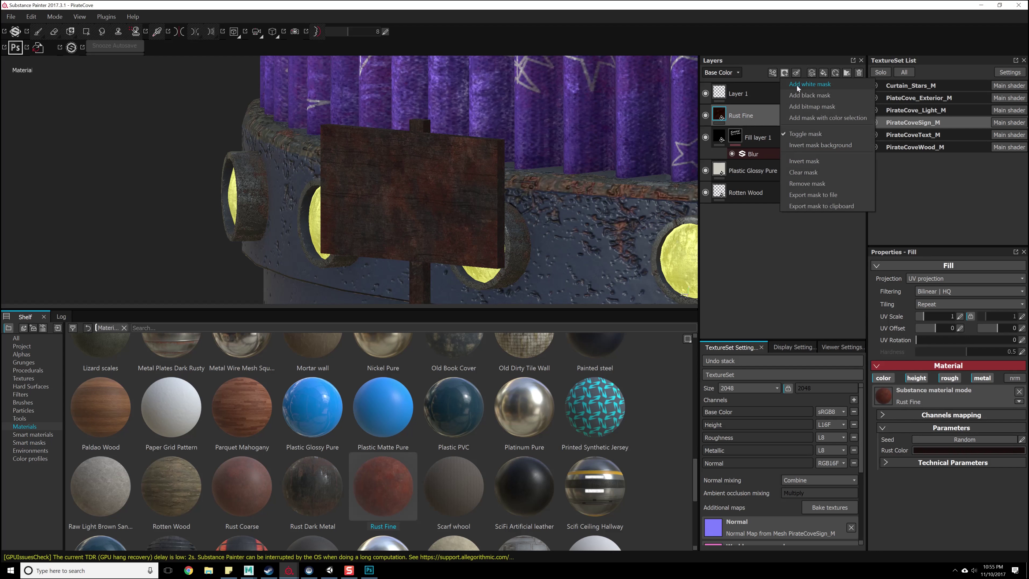
pyautogui.click(797, 95)
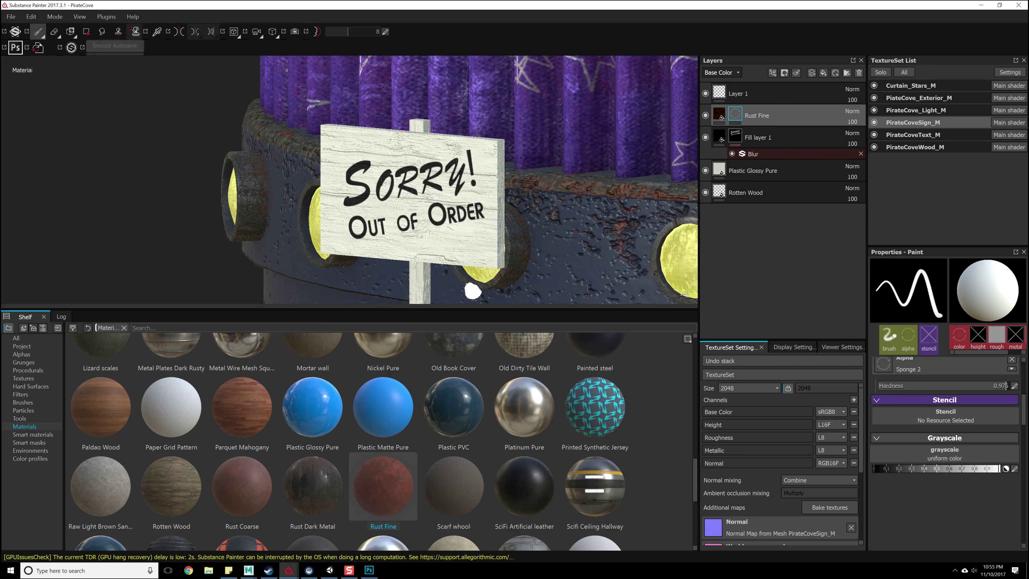
pyautogui.click(30, 442)
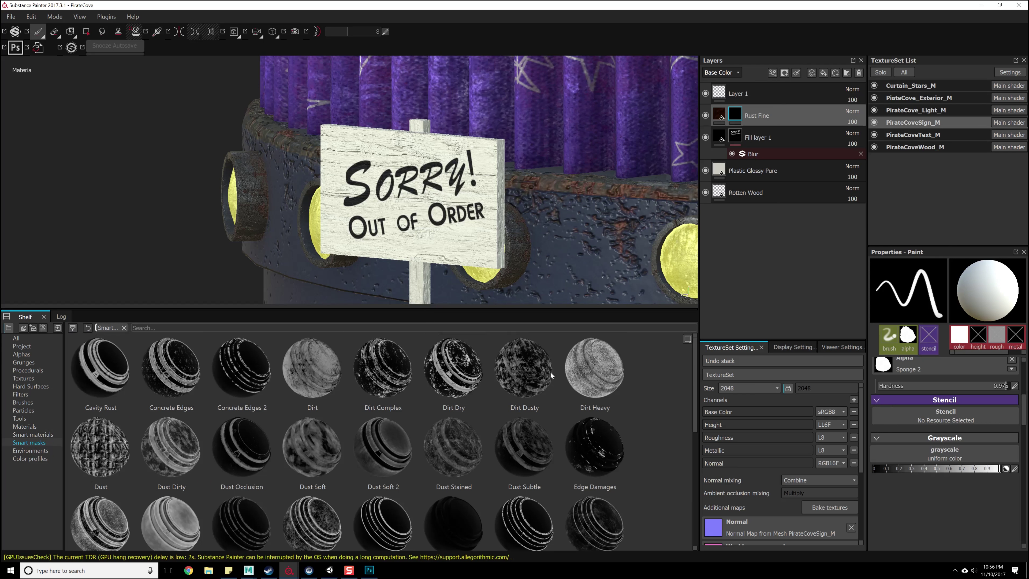
pyautogui.scroll(-5, 294, 459)
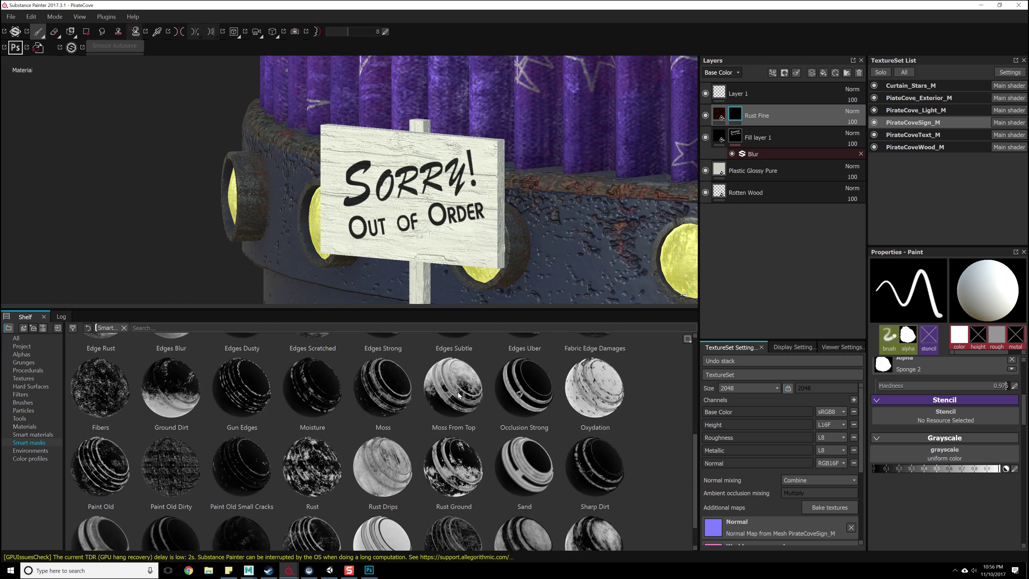
# Try the Moss From Top smart mask and another smart mask on the Rust Fine layer, undoing each.
pyautogui.moveTo(456, 398); pyautogui.dragTo(736, 121)
pyautogui.keyDown('alt'); pyautogui.moveTo(581, 251); pyautogui.dragTo(579, 253); pyautogui.keyUp('alt')
pyautogui.keyDown('alt'); pyautogui.moveTo(580, 253); pyautogui.dragTo(572, 154, button='right'); pyautogui.keyUp('alt')
pyautogui.keyDown('alt'); pyautogui.moveTo(572, 154); pyautogui.dragTo(558, 206); pyautogui.keyUp('alt')
pyautogui.hotkey('ctrl', 'z')
pyautogui.moveTo(497, 475); pyautogui.dragTo(735, 115)
pyautogui.keyDown('alt'); pyautogui.moveTo(575, 237); pyautogui.dragTo(563, 344); pyautogui.keyUp('alt')
pyautogui.hotkey('ctrl', 'z')
# Apply the Surface Worn smart mask to the Rust Fine layer and check the wear on the sign up close.
pyautogui.moveTo(692, 521); pyautogui.dragTo(693, 541)
pyautogui.moveTo(595, 507); pyautogui.dragTo(739, 118)
pyautogui.keyDown('alt'); pyautogui.moveTo(617, 216); pyautogui.dragTo(621, 230); pyautogui.keyUp('alt')
pyautogui.keyDown('alt'); pyautogui.moveTo(621, 230); pyautogui.dragTo(604, 253, button='right'); pyautogui.keyUp('alt')
pyautogui.keyDown('alt'); pyautogui.moveTo(605, 253); pyautogui.dragTo(602, 230, button='middle'); pyautogui.keyUp('alt')
pyautogui.keyDown('alt'); pyautogui.moveTo(578, 207); pyautogui.dragTo(577, 253, button='right'); pyautogui.keyUp('alt')
pyautogui.keyDown('alt'); pyautogui.moveTo(577, 254); pyautogui.dragTo(576, 241, button='middle'); pyautogui.keyUp('alt')
pyautogui.keyDown('alt'); pyautogui.moveTo(575, 240); pyautogui.dragTo(571, 261, button='right'); pyautogui.keyUp('alt')
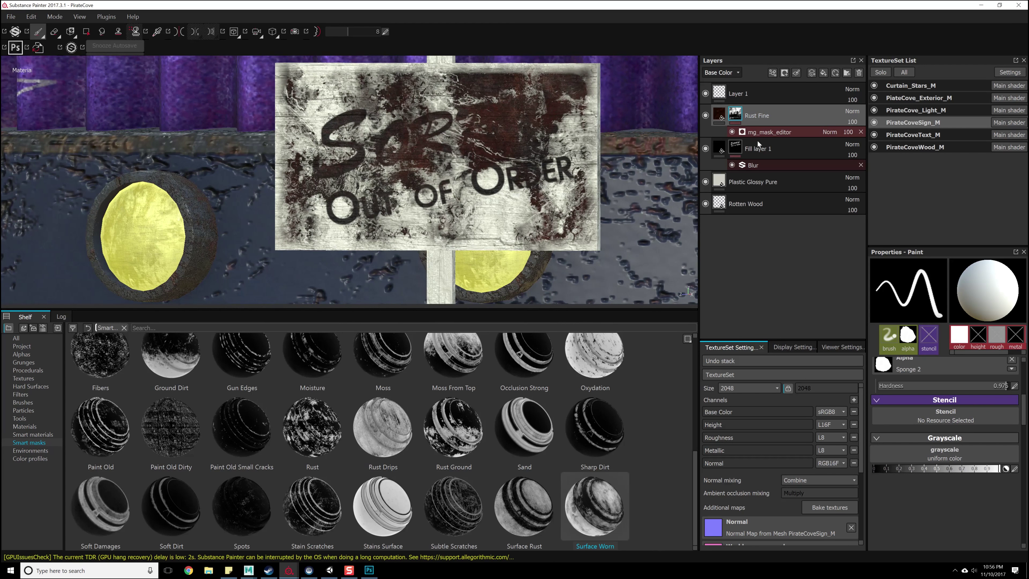
# Turn on Global Invert in the Rust Fine mask generator and set Global Contrast to 0.13 and Global Balance to 0.59.
pyautogui.click(758, 136)
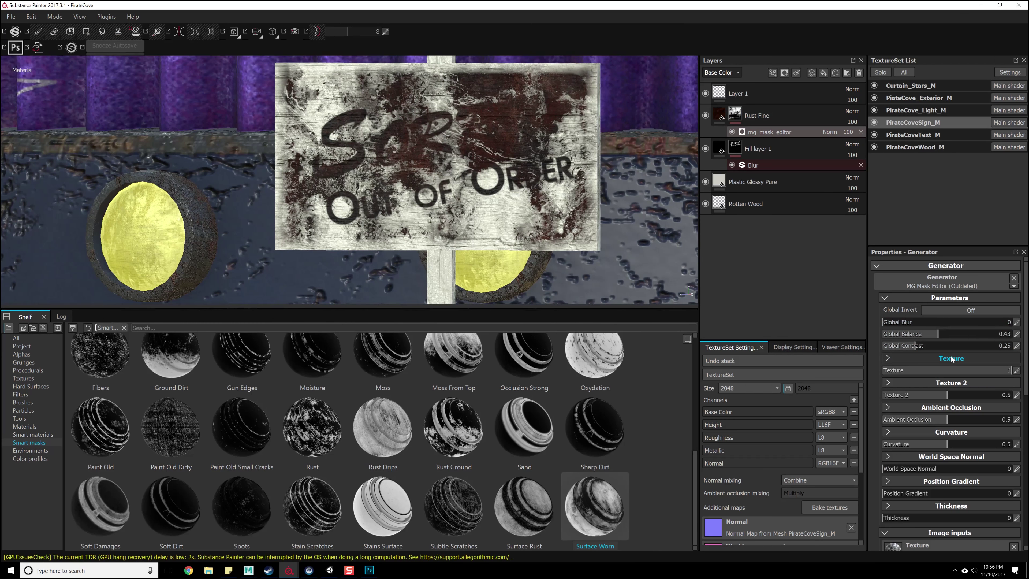
pyautogui.click(955, 313)
pyautogui.keyDown('alt'); pyautogui.moveTo(588, 170); pyautogui.dragTo(656, 260, button='right'); pyautogui.keyUp('alt')
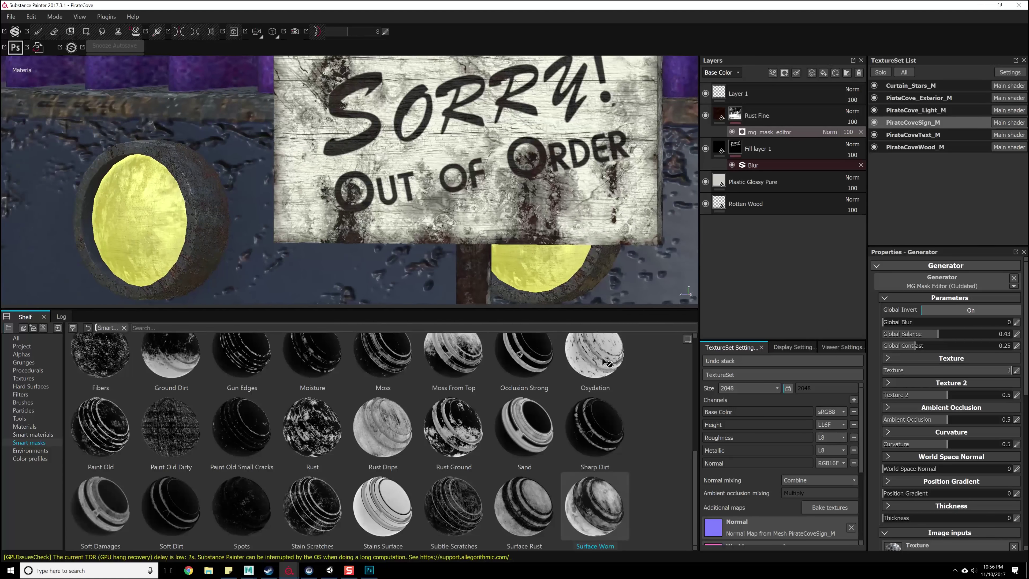
pyautogui.keyDown('alt'); pyautogui.moveTo(656, 260); pyautogui.dragTo(656, 275, button='middle'); pyautogui.keyUp('alt')
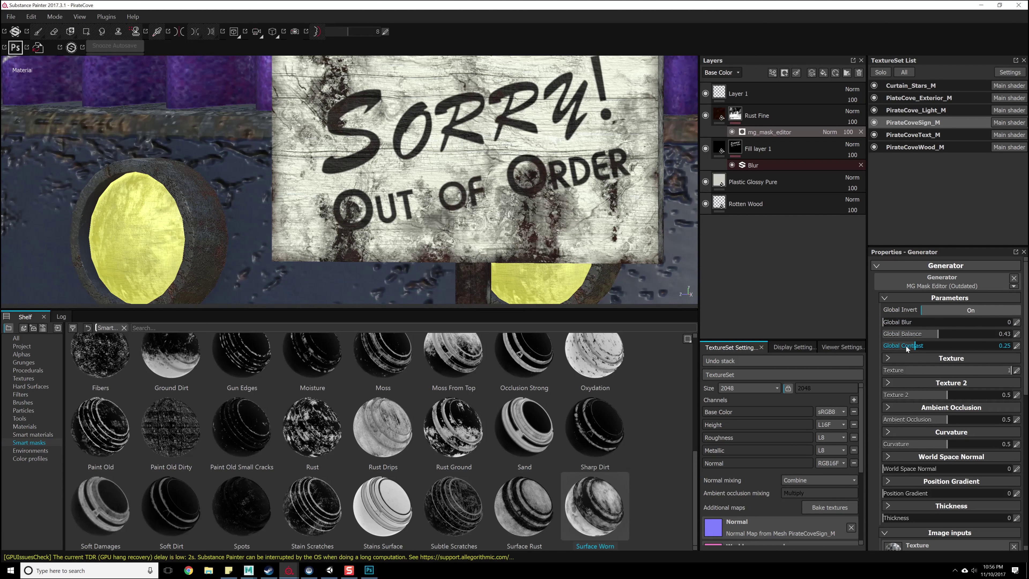
pyautogui.moveTo(904, 347); pyautogui.dragTo(899, 346)
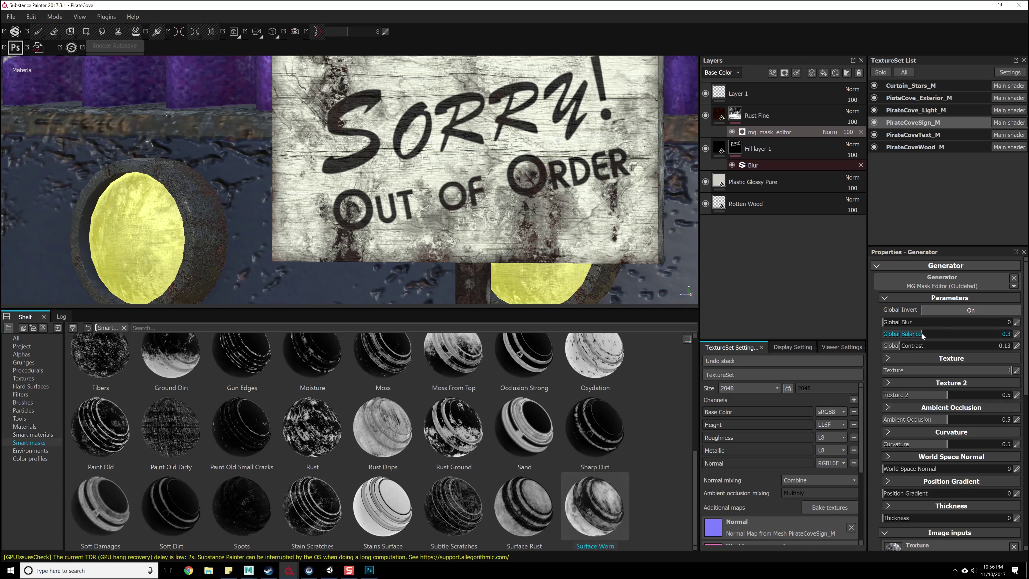
pyautogui.moveTo(968, 337); pyautogui.dragTo(963, 339)
pyautogui.scroll(-2, 531, 272)
pyautogui.keyDown('alt'); pyautogui.moveTo(542, 281); pyautogui.dragTo(552, 215, button='middle'); pyautogui.keyUp('alt')
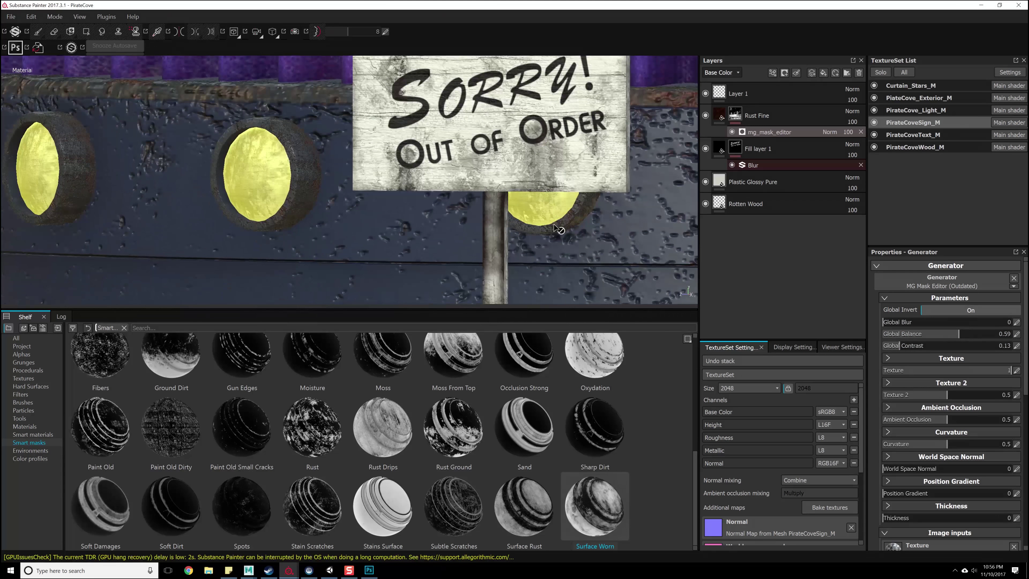
# Review the whole Pirate Cove stage with its curtains and title, and save the project.
pyautogui.scroll(-3, 554, 212)
pyautogui.moveTo(554, 210)
pyautogui.keyDown('alt'); pyautogui.mouseDown()
pyautogui.moveTo(541, 217)
pyautogui.moveTo(604, 219)
pyautogui.moveTo(558, 222)
pyautogui.mouseUp(); pyautogui.keyUp('alt')
pyautogui.keyDown('alt'); pyautogui.moveTo(557, 223); pyautogui.dragTo(515, 107, button='right'); pyautogui.keyUp('alt')
pyautogui.keyDown('alt'); pyautogui.moveTo(515, 107); pyautogui.dragTo(399, 150, button='middle'); pyautogui.keyUp('alt')
pyautogui.keyDown('alt'); pyautogui.moveTo(399, 151); pyautogui.dragTo(381, 172); pyautogui.keyUp('alt')
pyautogui.keyDown('alt'); pyautogui.moveTo(527, 85); pyautogui.dragTo(492, 237, button='middle'); pyautogui.keyUp('alt')
pyautogui.moveTo(491, 237)
pyautogui.keyDown('alt'); pyautogui.mouseDown()
pyautogui.moveTo(503, 218)
pyautogui.moveTo(545, 204)
pyautogui.moveTo(416, 218)
pyautogui.moveTo(360, 244)
pyautogui.moveTo(627, 184)
pyautogui.moveTo(438, 247)
pyautogui.moveTo(493, 229)
pyautogui.mouseUp(); pyautogui.keyUp('alt')
pyautogui.hotkey('ctrl', 's')
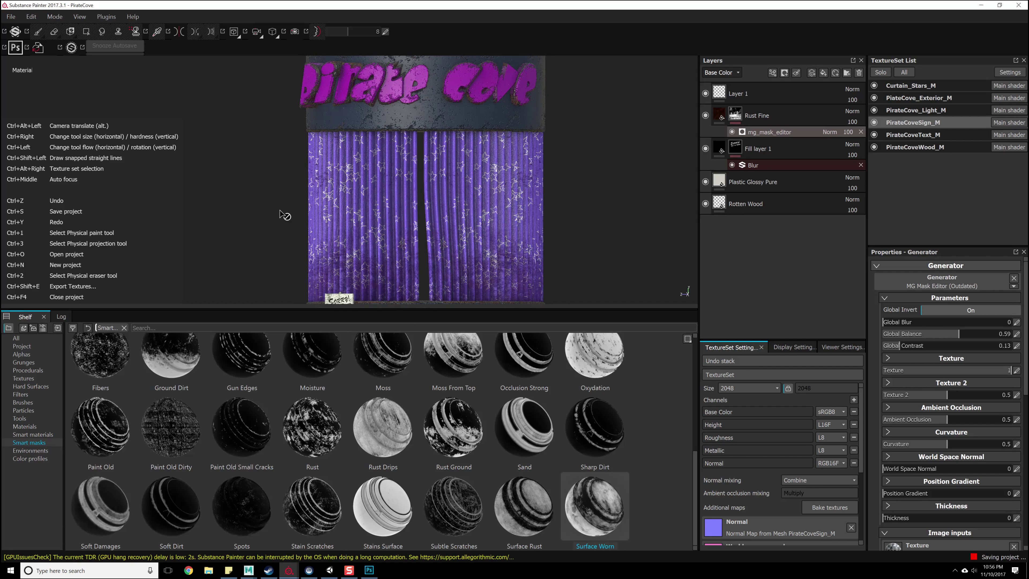
# Open the texture export settings for the project and start choosing the output folder.
pyautogui.rightClick(230, 172)
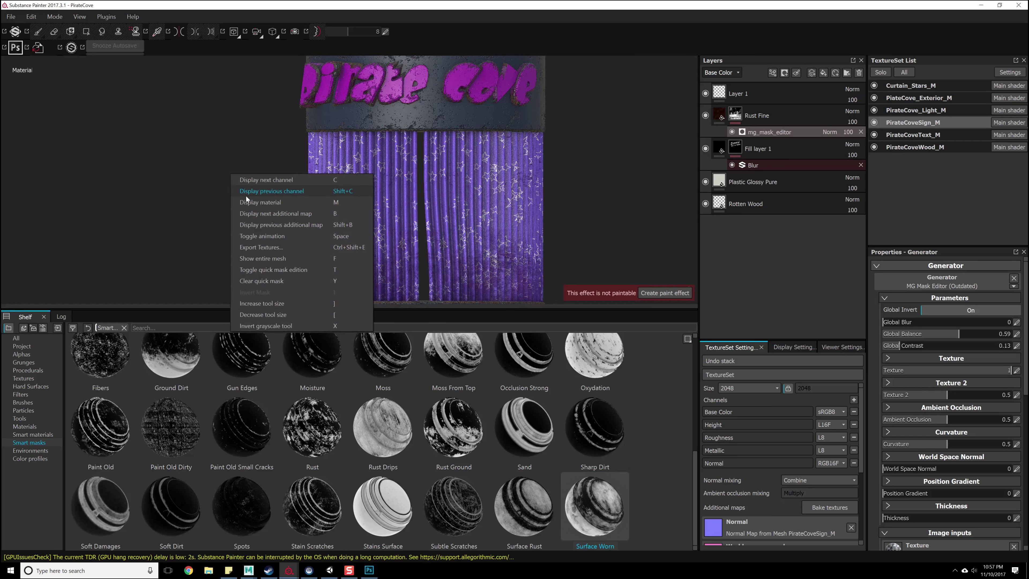
pyautogui.click(221, 138)
pyautogui.rightClick(246, 175)
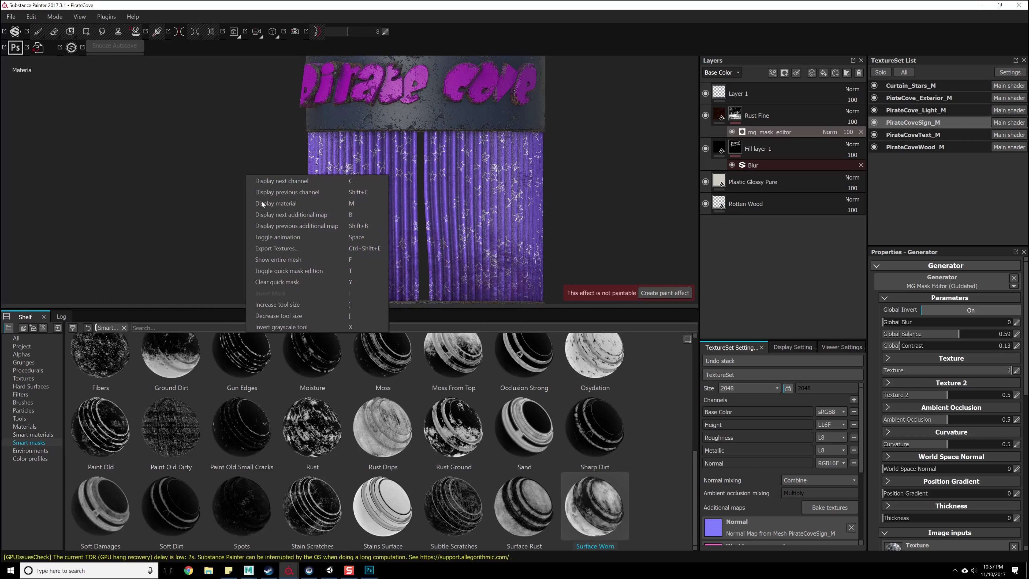
pyautogui.click(275, 247)
pyautogui.click(527, 147)
pyautogui.click(400, 135)
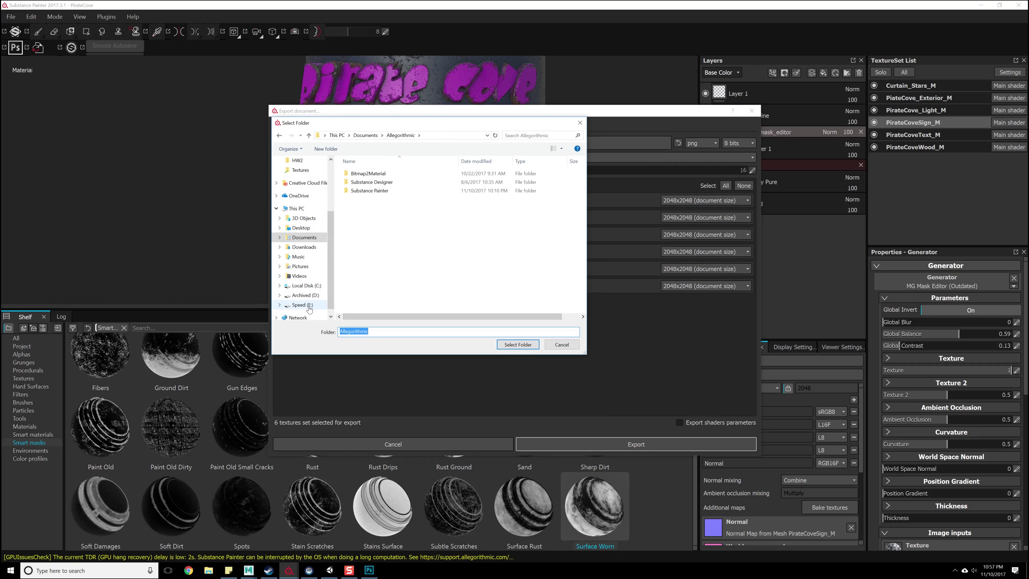
pyautogui.scroll(3, 331, 224)
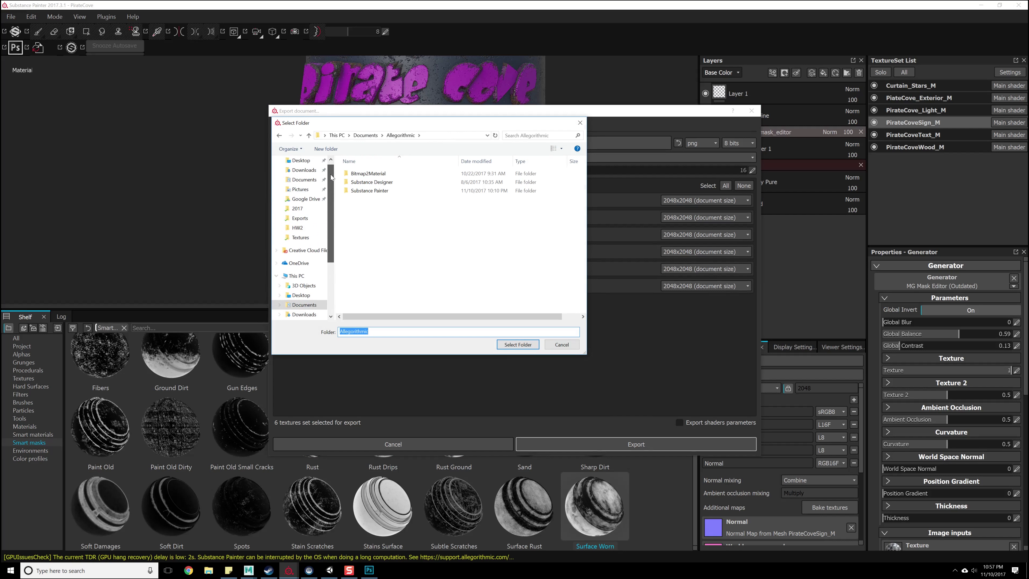
pyautogui.click(302, 237)
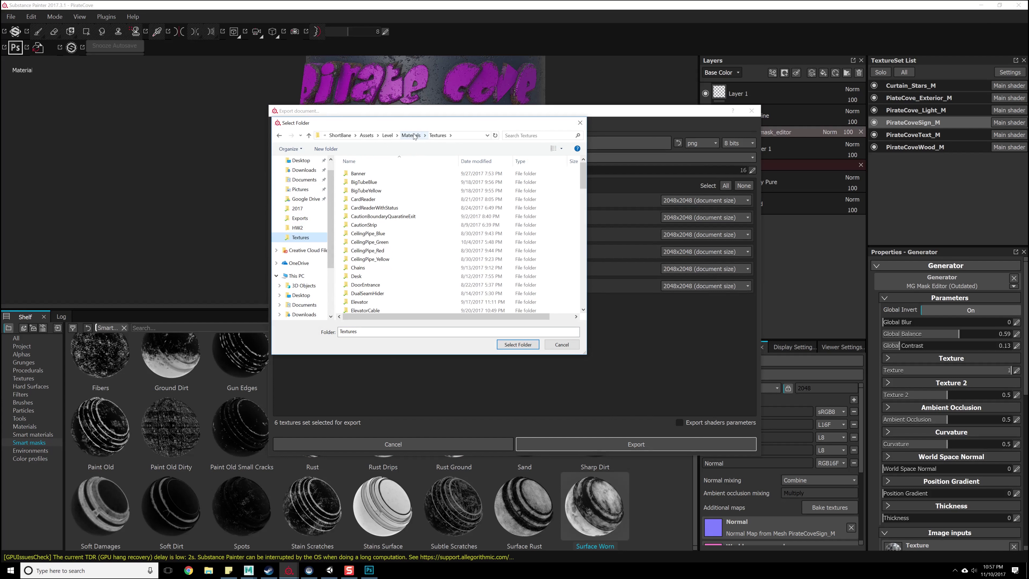
pyautogui.click(306, 209)
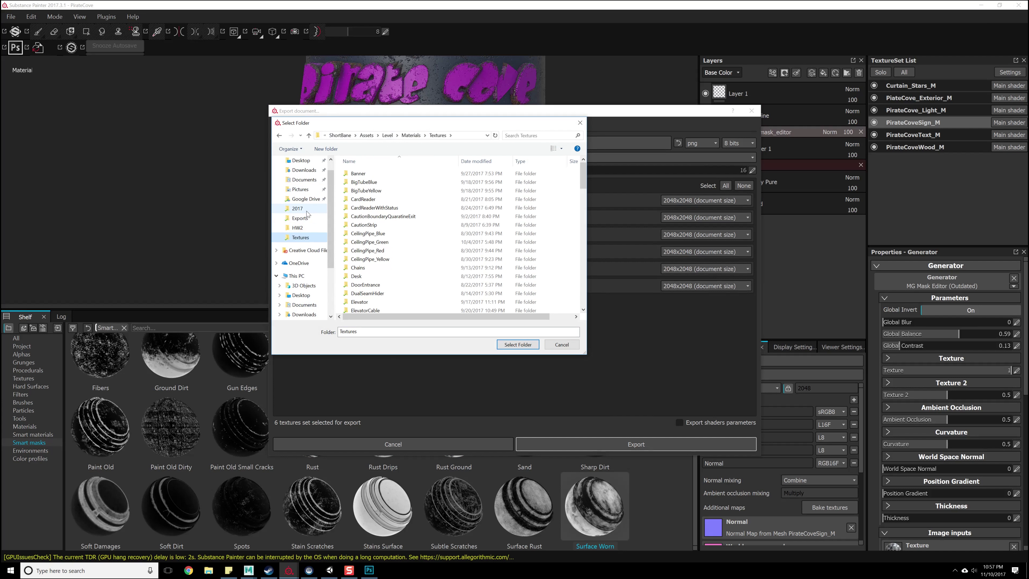
pyautogui.click(305, 219)
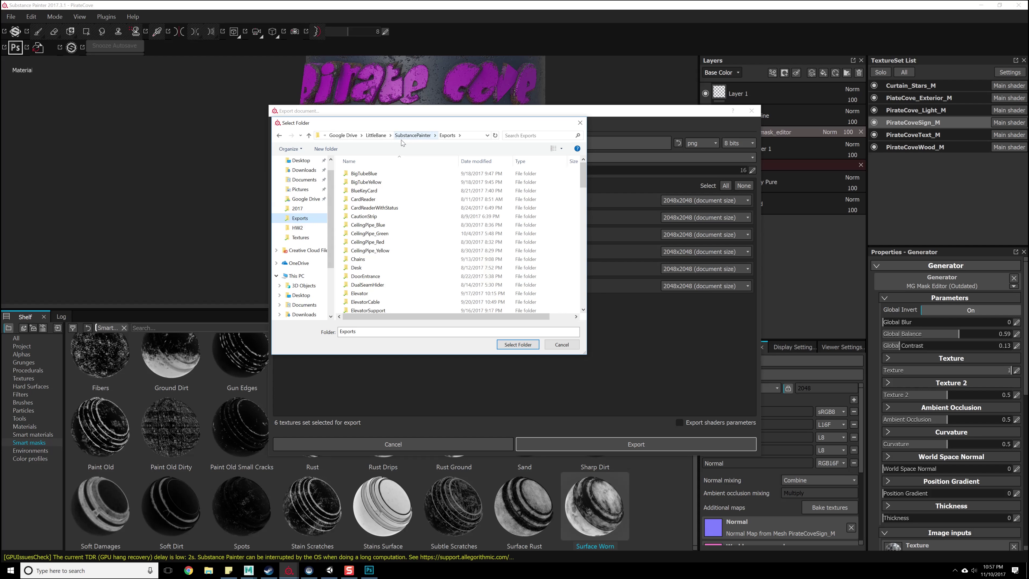
# Browse the output location to the Youtube/Reproduce It/FNAF/SP folder on the Speed (E:) drive.
pyautogui.click(337, 137)
pyautogui.click(362, 135)
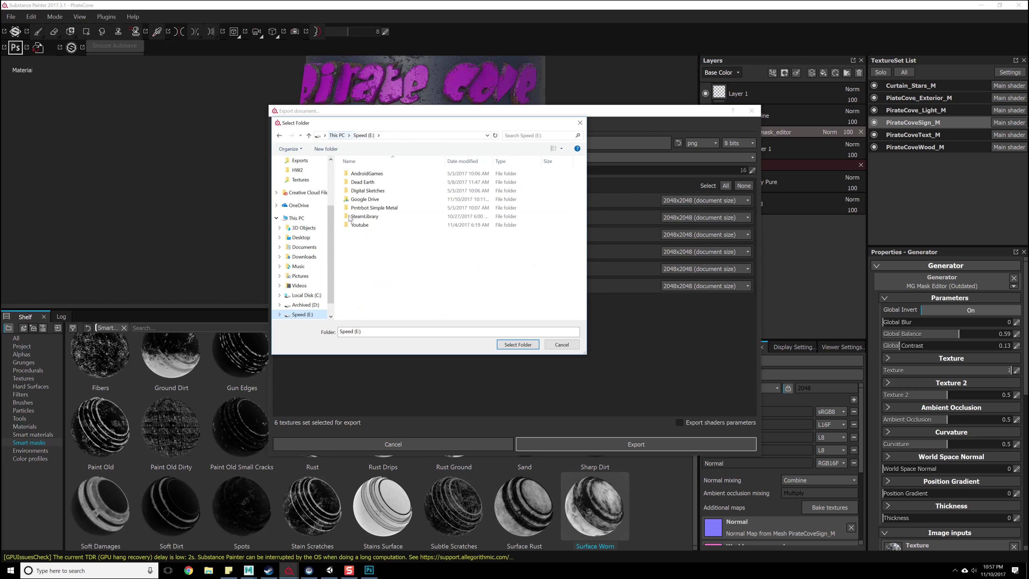
pyautogui.doubleClick(360, 225)
pyautogui.click(365, 295)
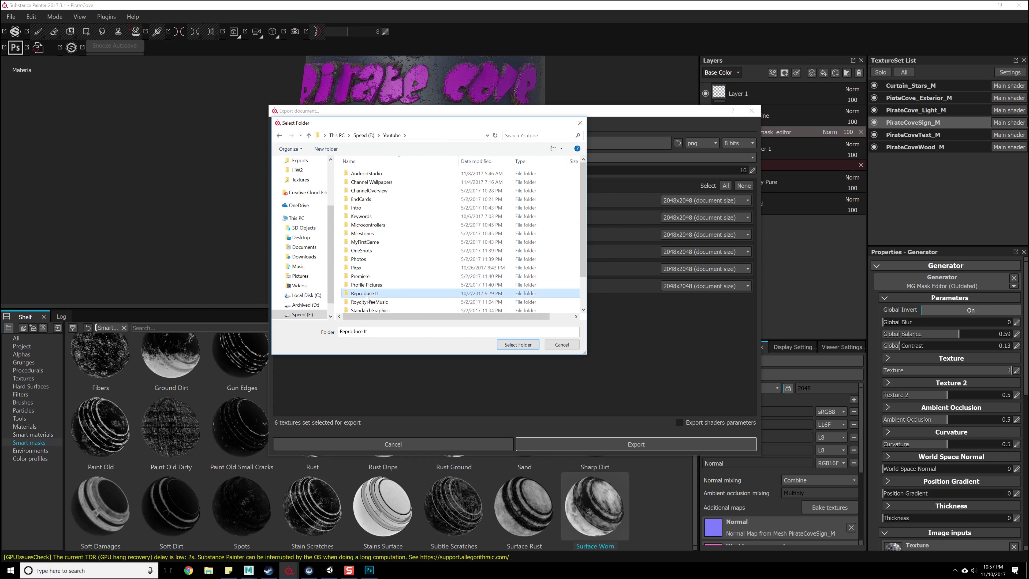
pyautogui.doubleClick(365, 293)
pyautogui.doubleClick(362, 216)
pyautogui.click(279, 135)
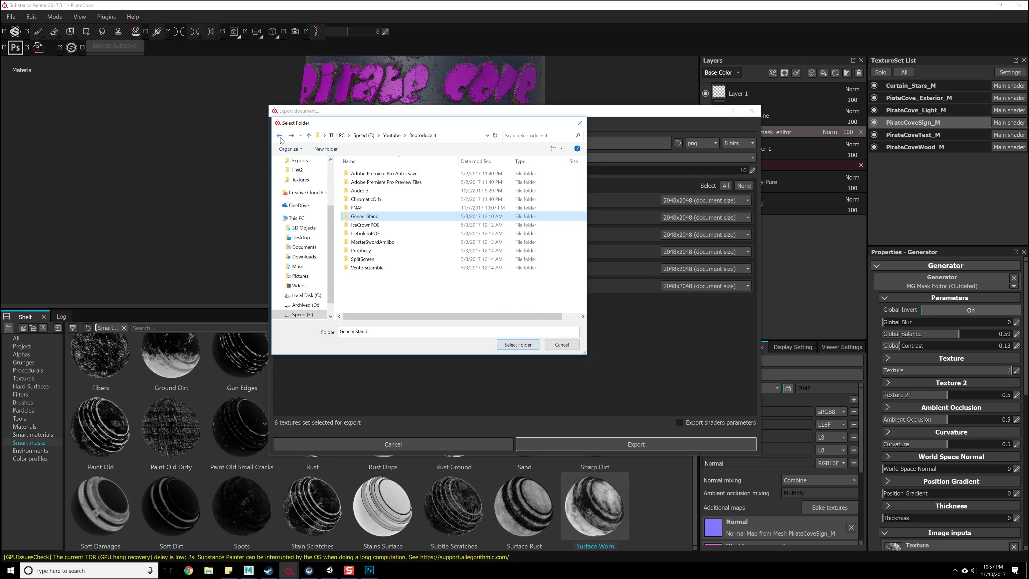
pyautogui.doubleClick(362, 208)
pyautogui.doubleClick(365, 292)
pyautogui.doubleClick(366, 190)
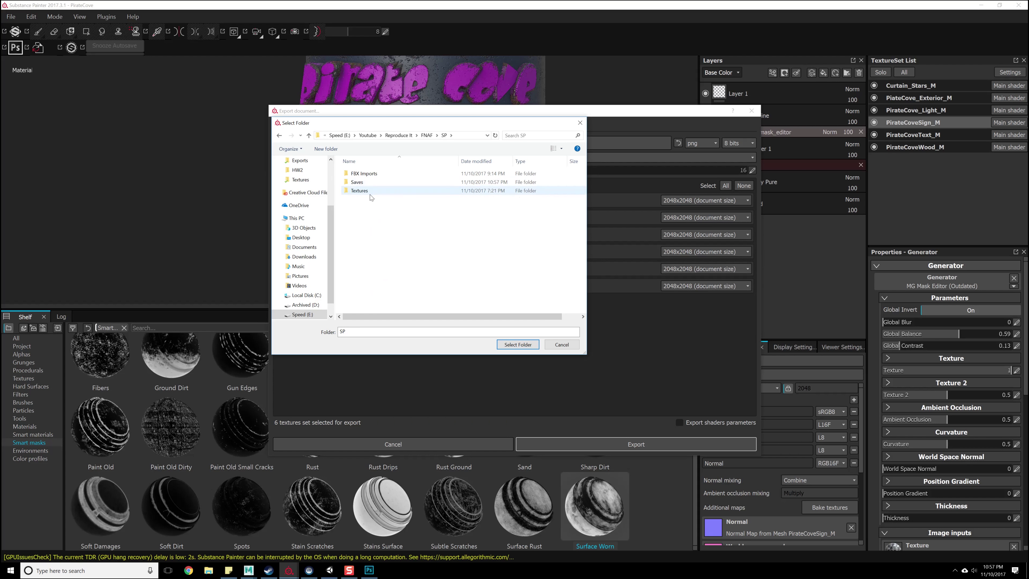
# Create a PirateCove folder inside SP/Textures and choose it as the export destination.
pyautogui.rightClick(379, 279)
pyautogui.moveTo(418, 371)
pyautogui.click(479, 373)
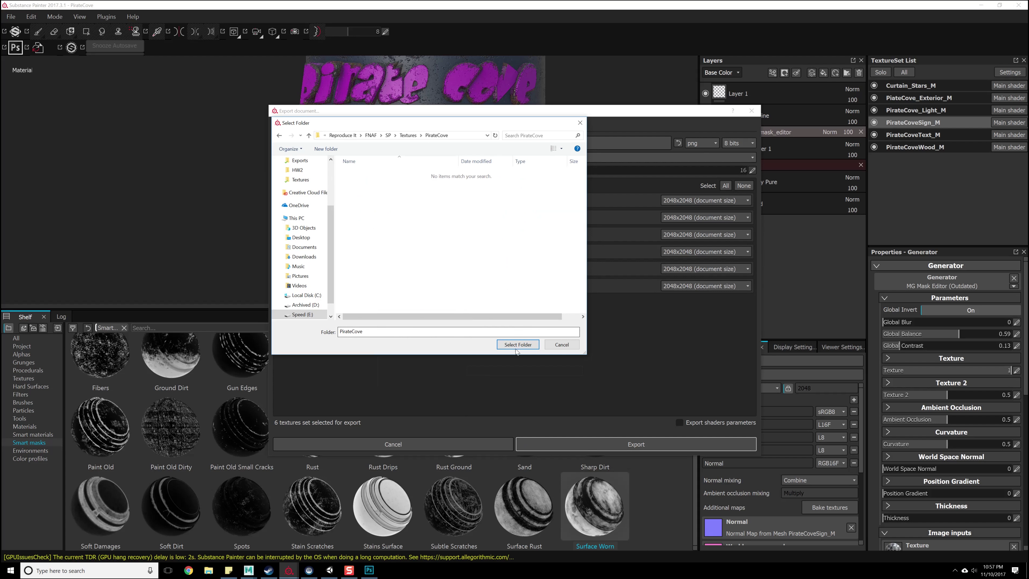
pyautogui.click(525, 347)
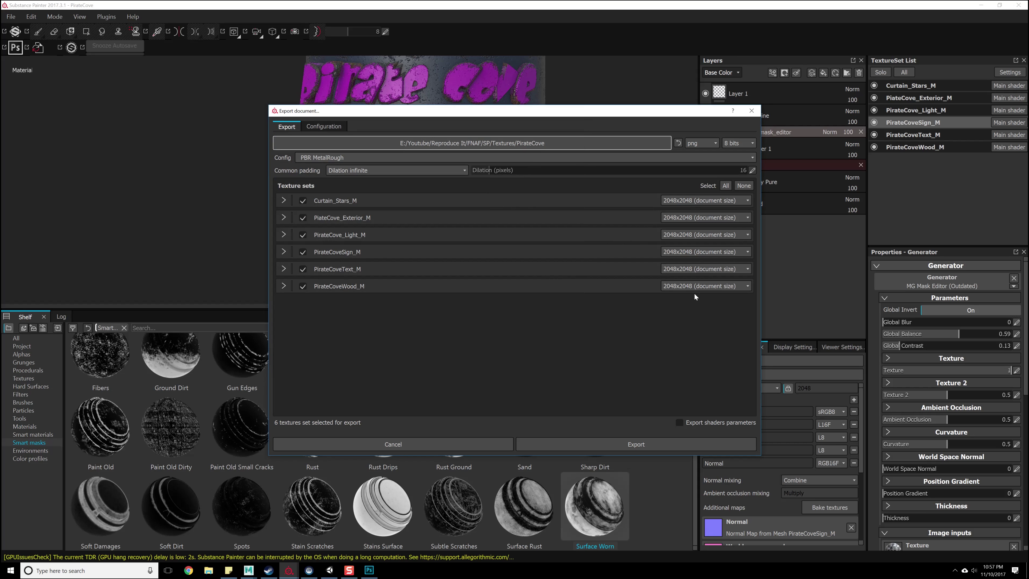
# Set the export size of the PirateCoveSign_M texture set to 1024x1024.
pyautogui.moveTo(505, 117); pyautogui.dragTo(596, 124)
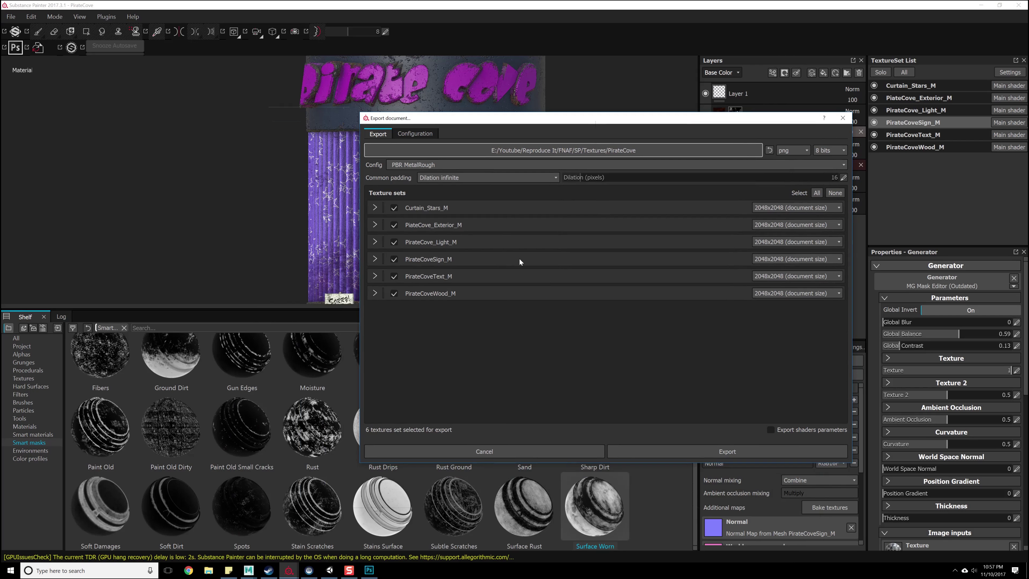
pyautogui.click(772, 259)
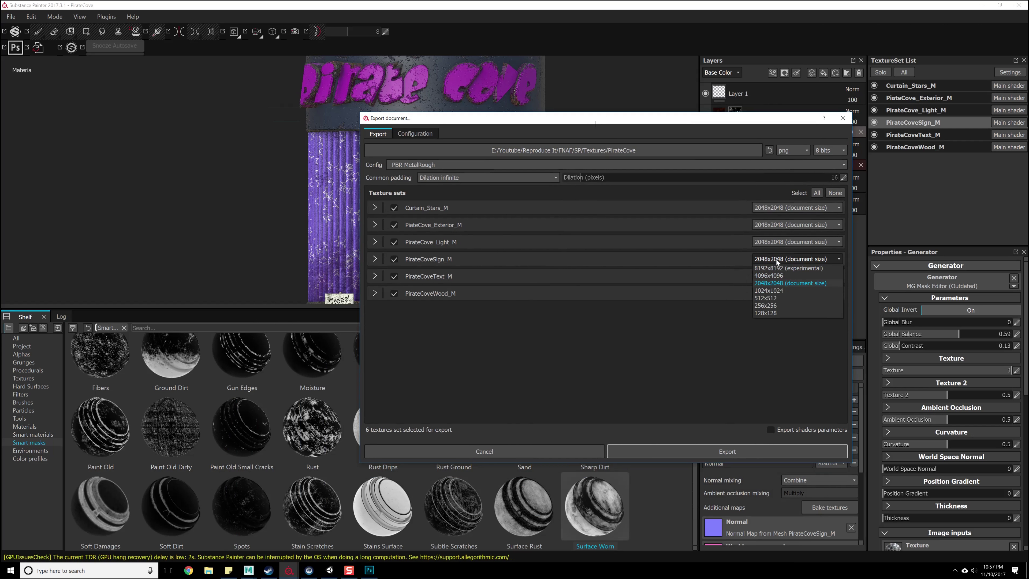
pyautogui.click(770, 294)
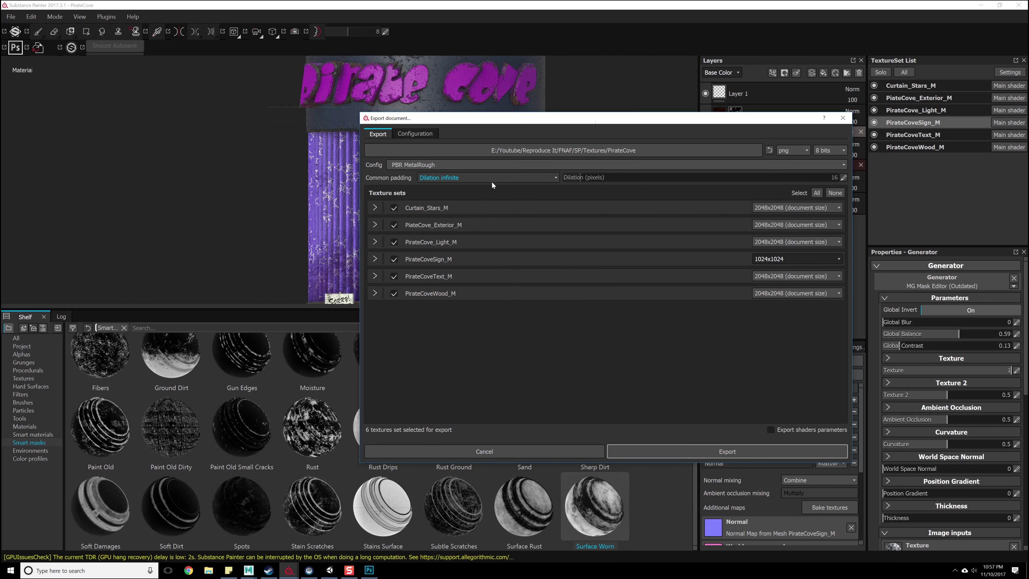
# Choose the Unity 5 (Standard Metallic) export configuration and export all six texture sets.
pyautogui.click(488, 163)
pyautogui.scroll(-3, 466, 195)
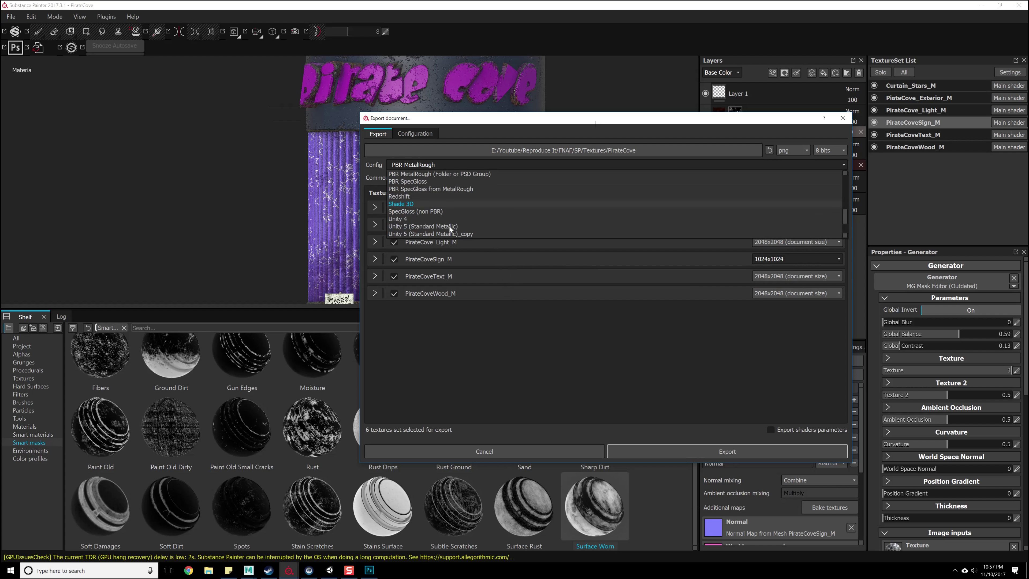
pyautogui.click(443, 227)
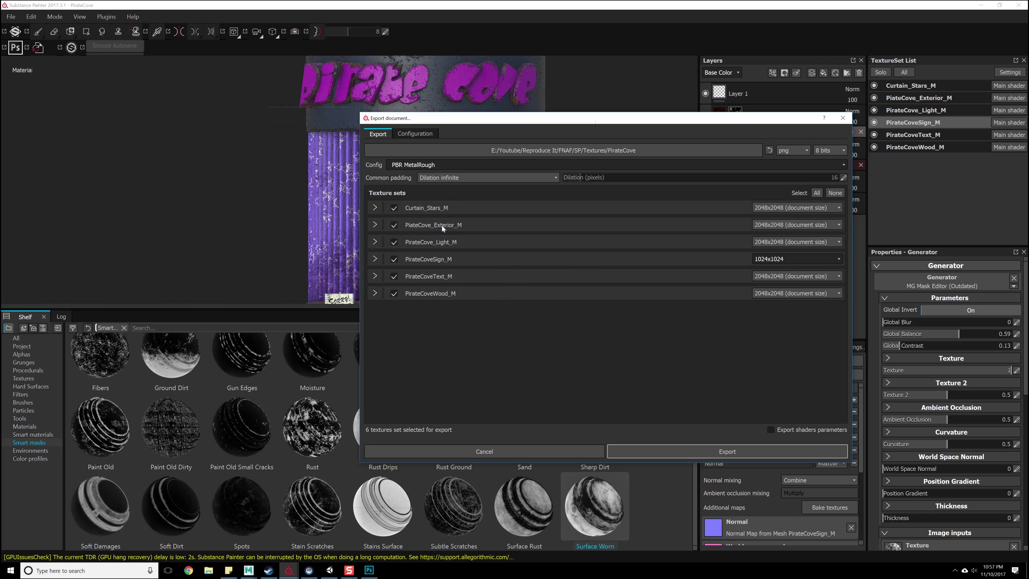
pyautogui.click(723, 450)
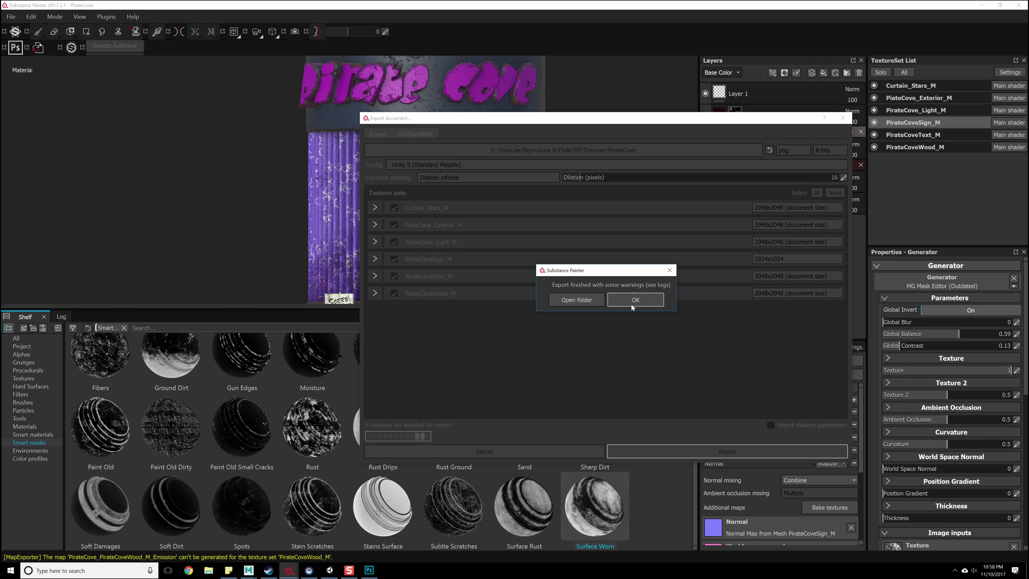
# Open the export location in File Explorer and copy the PirateCove folder from Textures.
pyautogui.click(588, 298)
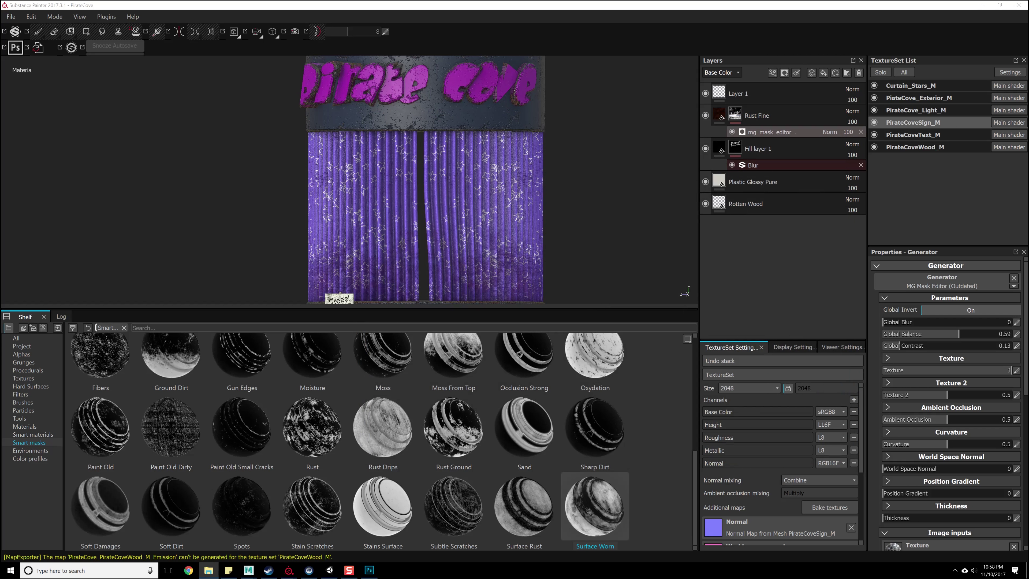
pyautogui.click(595, 177)
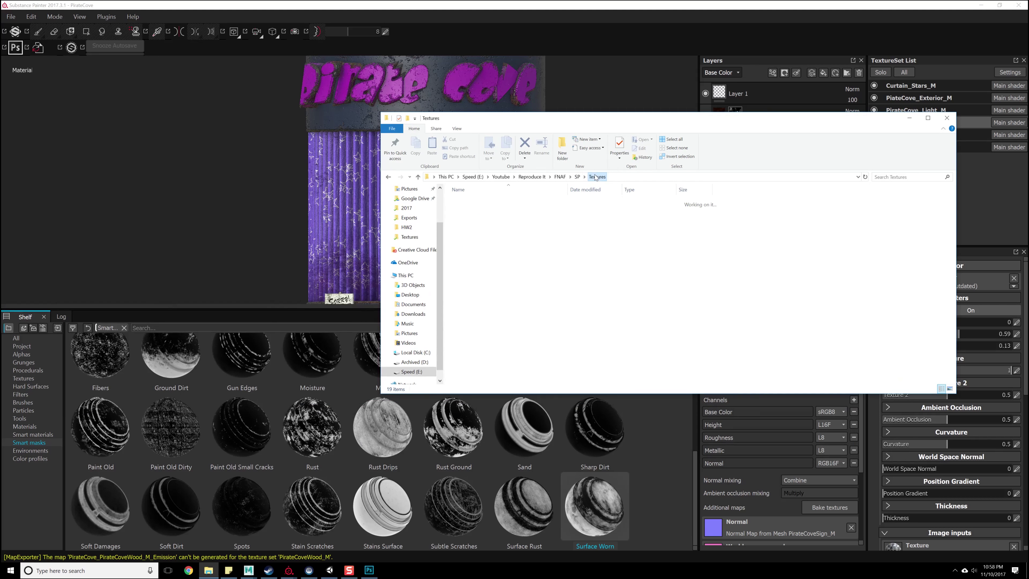
pyautogui.rightClick(507, 228)
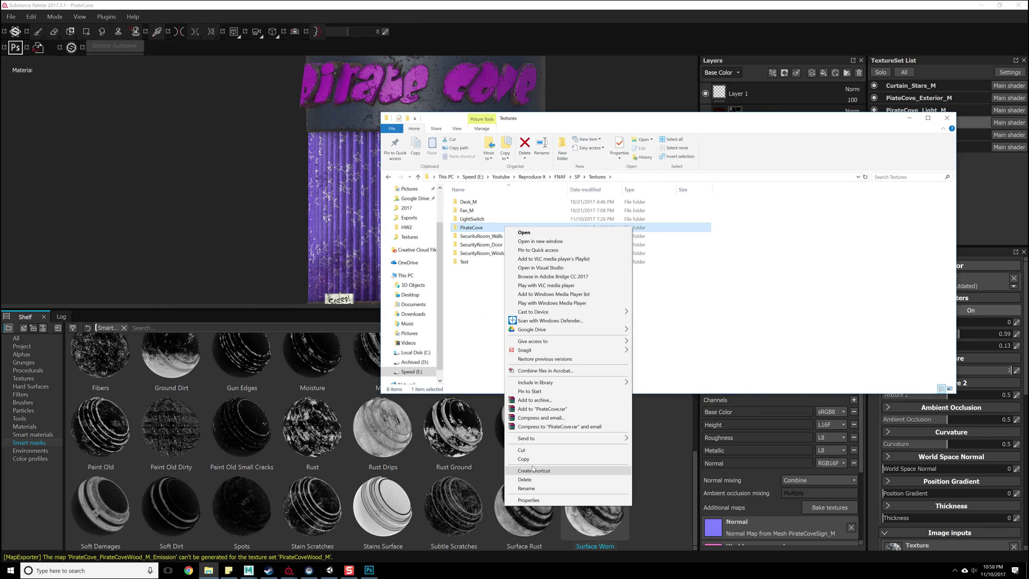
pyautogui.click(523, 459)
# Navigate to the Assets/Level folder of the A Night At Georgies project inside FNAF.
pyautogui.click(542, 177)
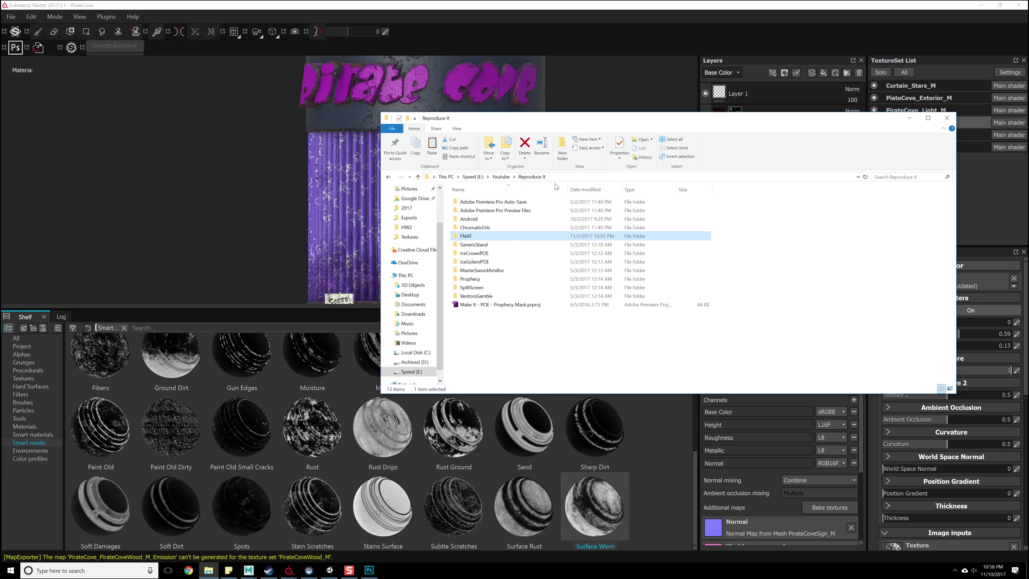
pyautogui.doubleClick(492, 236)
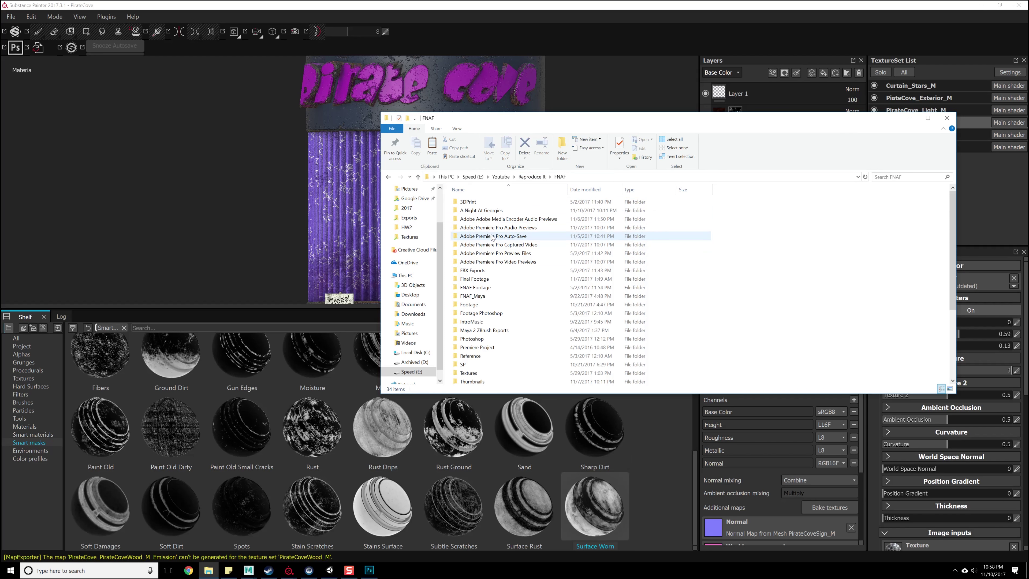
pyautogui.doubleClick(492, 211)
pyautogui.doubleClick(492, 211)
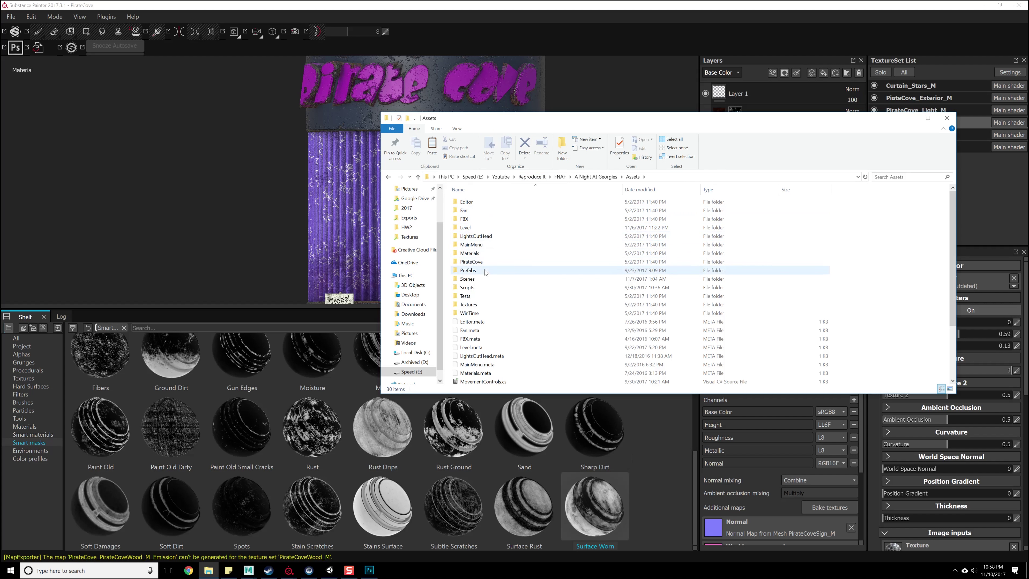
pyautogui.doubleClick(483, 229)
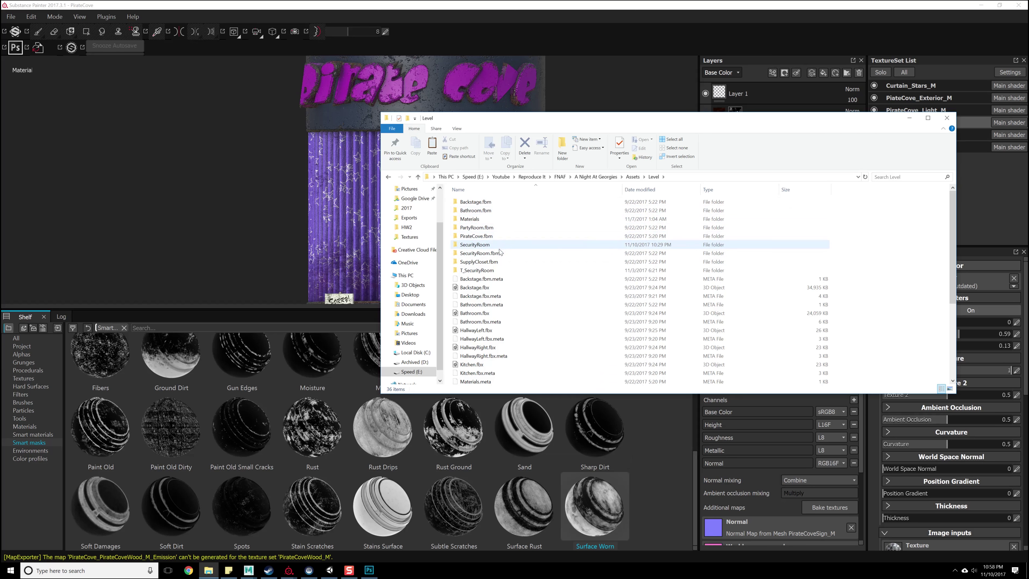
# Check how textures are organized in the SecurityRoom.fbm and SecurityRoom folders, and return to the Level folder.
pyautogui.doubleClick(480, 253)
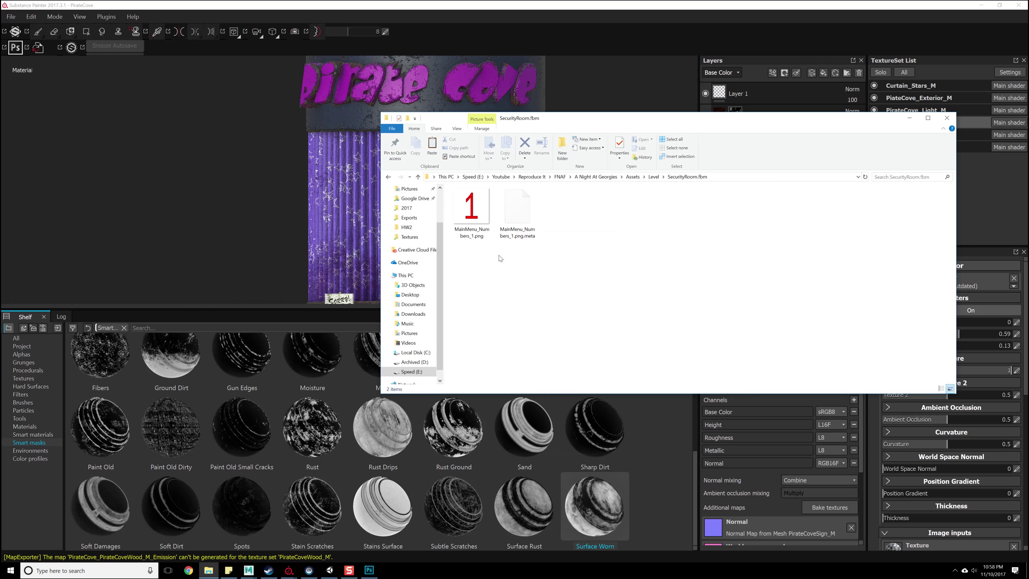
pyautogui.click(653, 177)
pyautogui.doubleClick(478, 243)
pyautogui.click(485, 211)
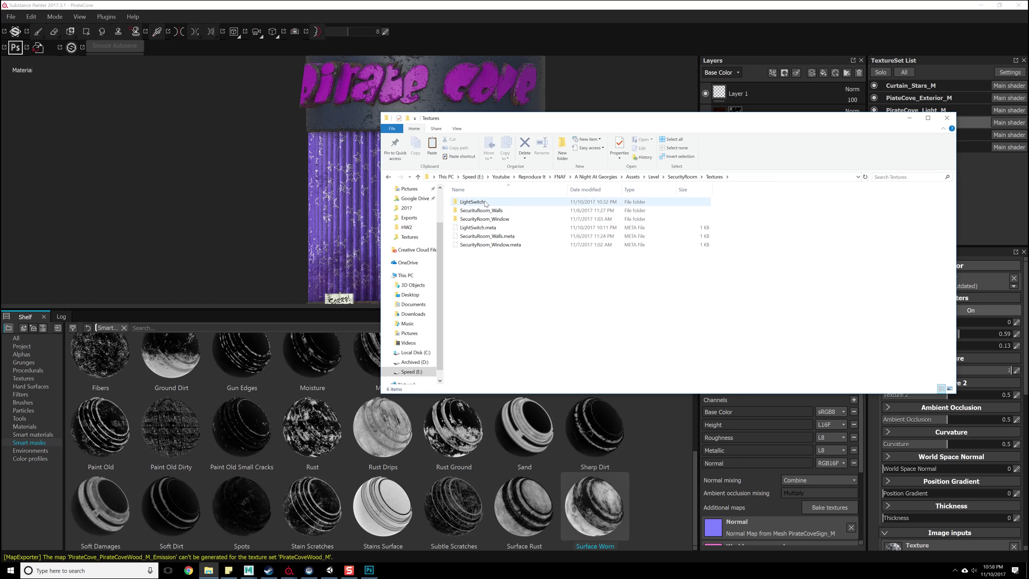
pyautogui.click(654, 177)
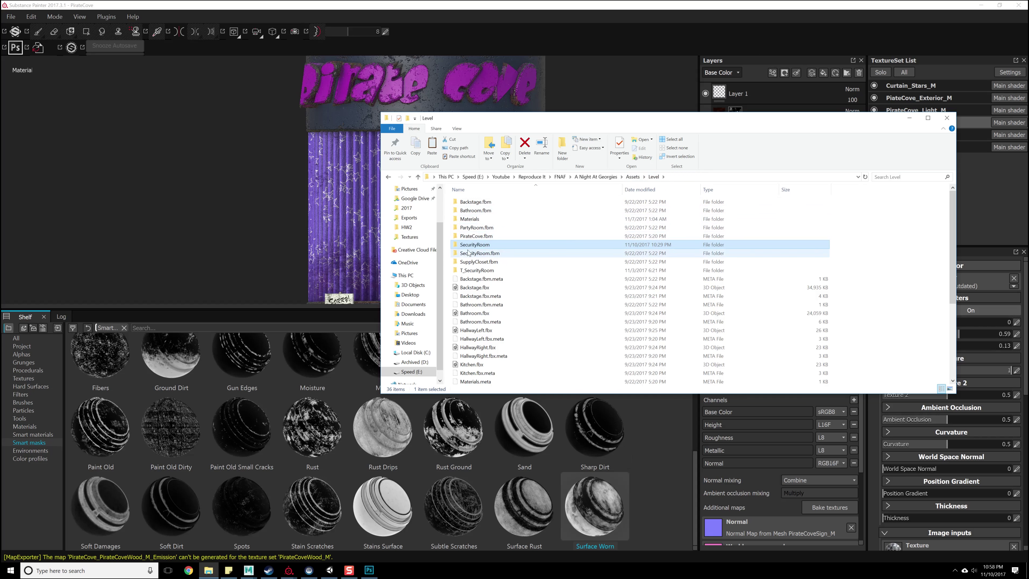
# Create a new folder named PirateCove in the Level folder.
pyautogui.rightClick(449, 244)
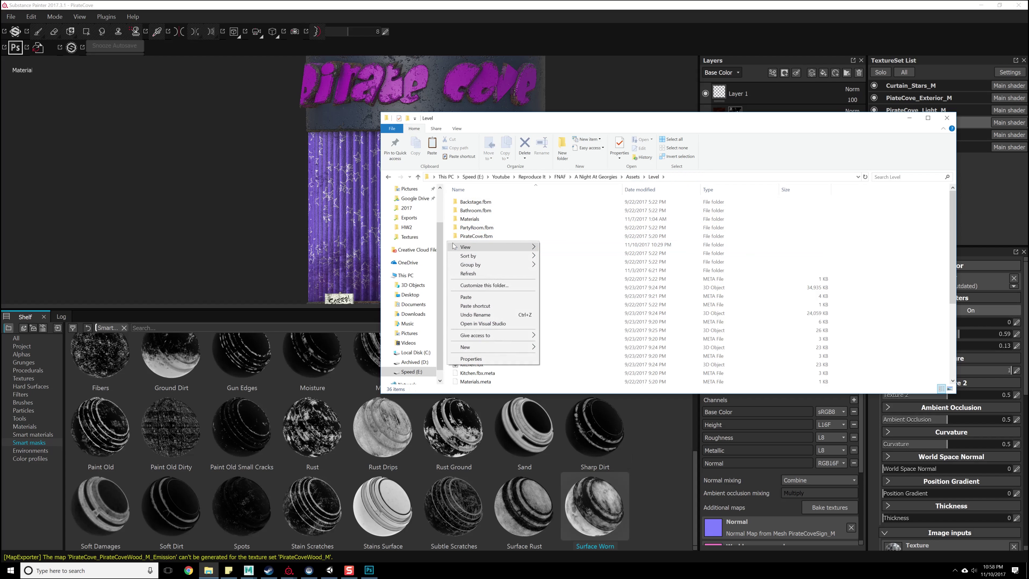
pyautogui.moveTo(470, 347)
pyautogui.click(557, 347)
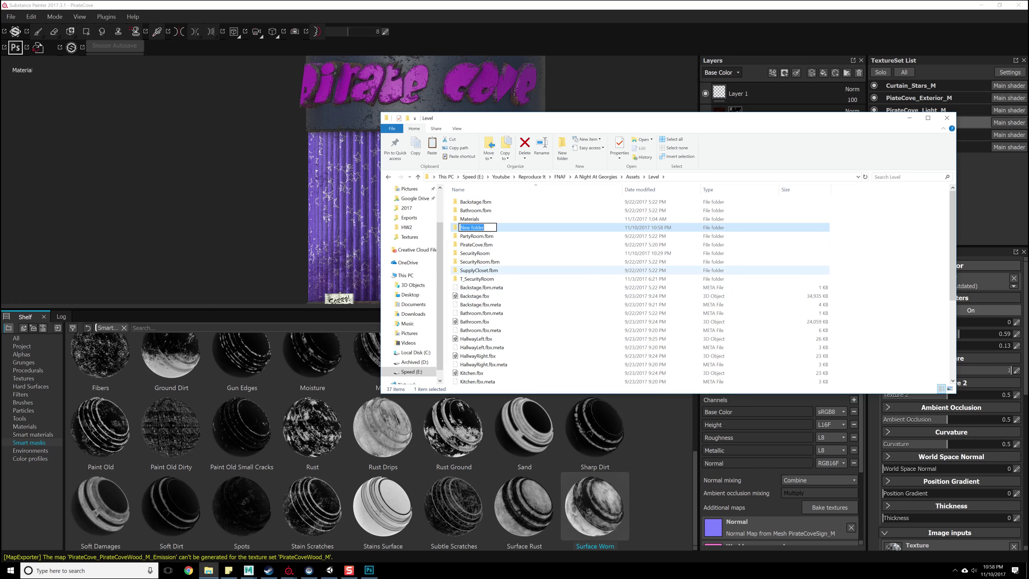
pyautogui.write('PirateCove')
pyautogui.press('Return')
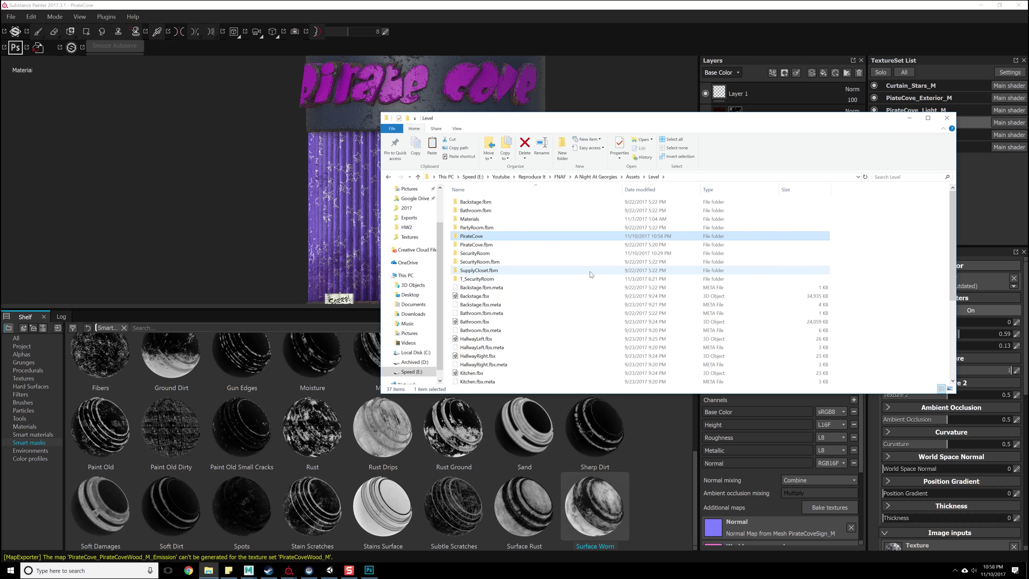
# Paste the copied texture folder into the new PirateCove folder under Level.
pyautogui.doubleClick(492, 237)
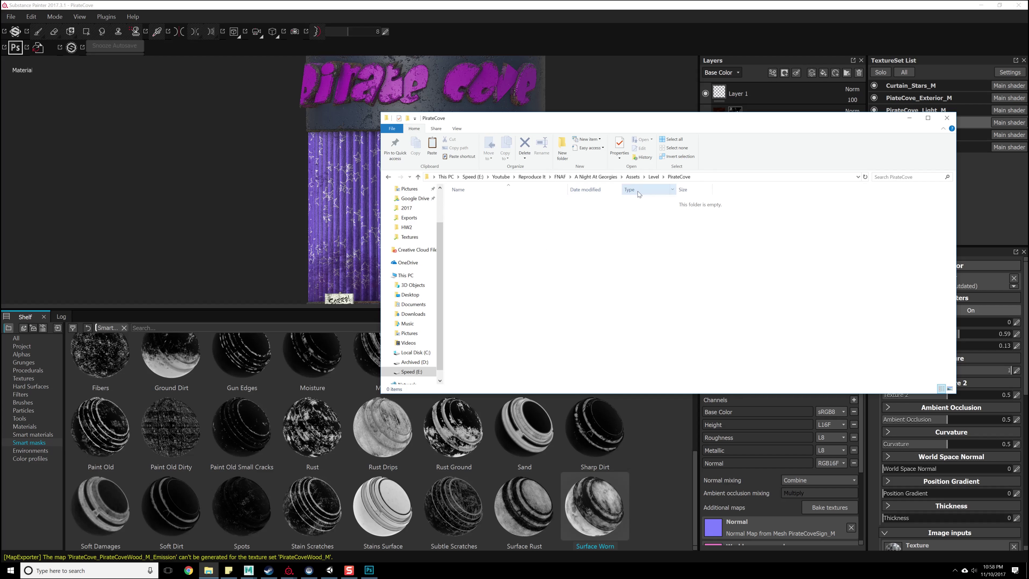
pyautogui.rightClick(527, 286)
pyautogui.click(551, 341)
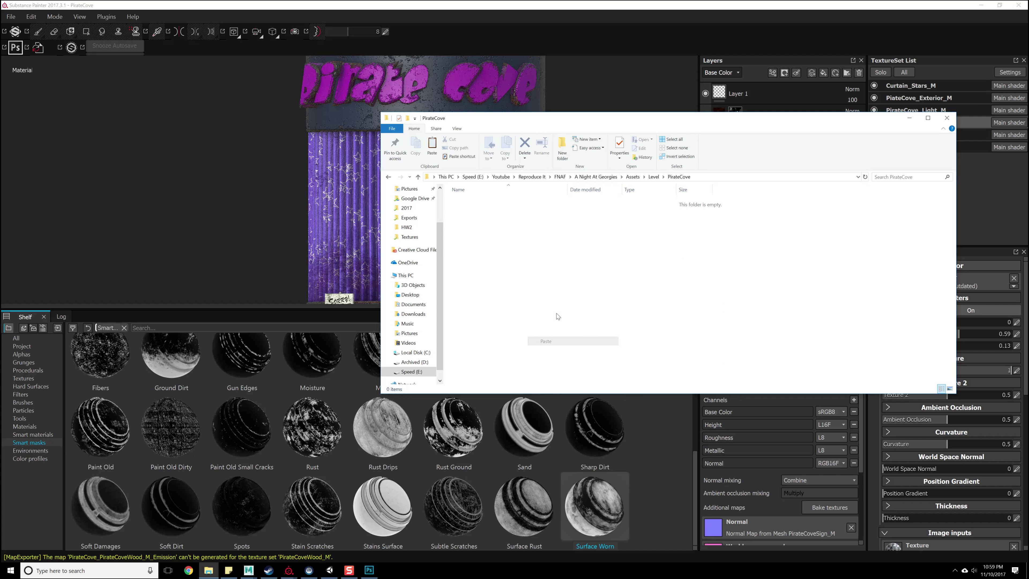
pyautogui.moveTo(599, 118); pyautogui.dragTo(609, 121)
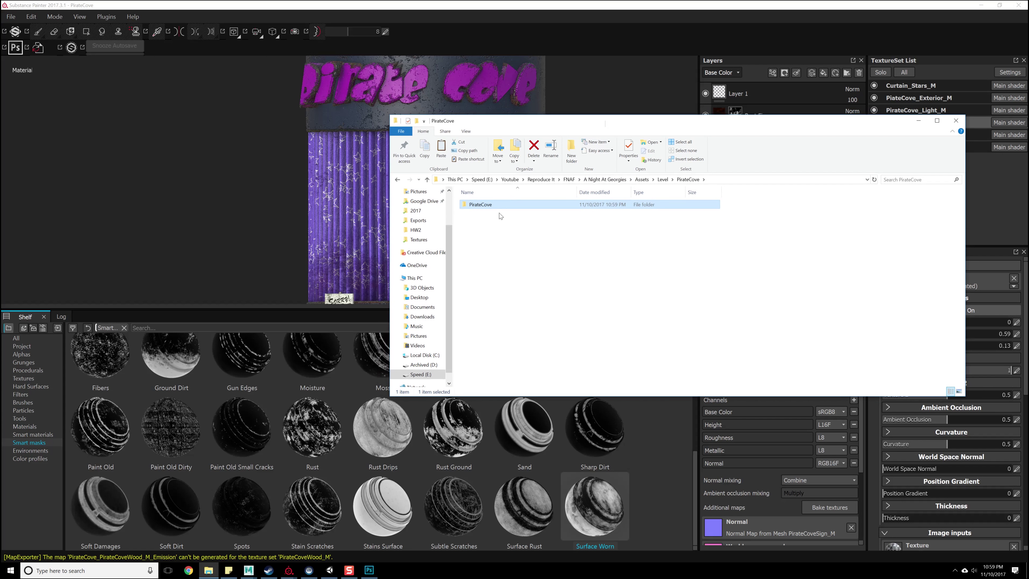
# Move all textures from the nested PirateCove folder up into Level/PirateCove and delete the emptied nested folder.
pyautogui.doubleClick(478, 204)
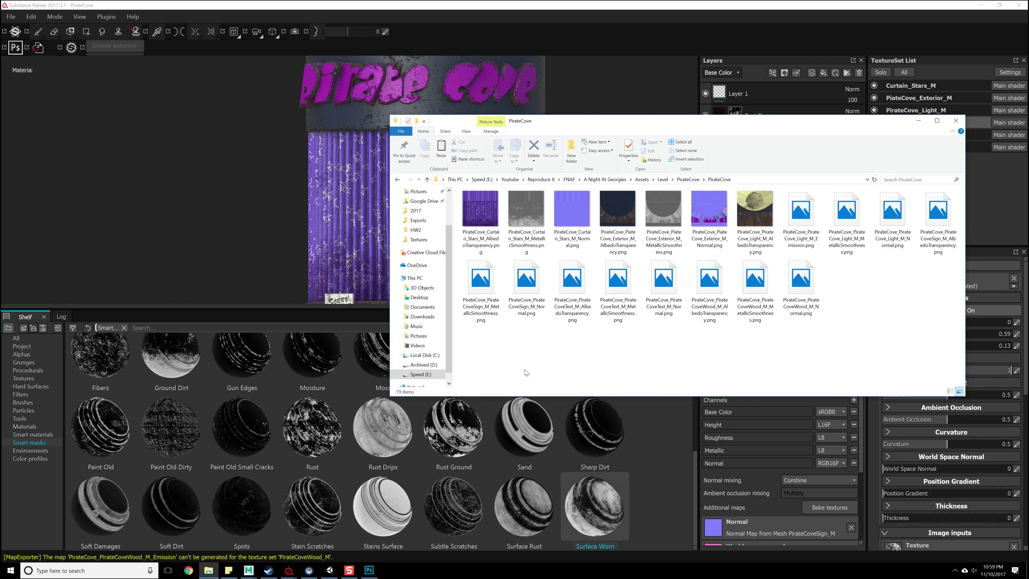
pyautogui.hotkey('ctrl', 'a')
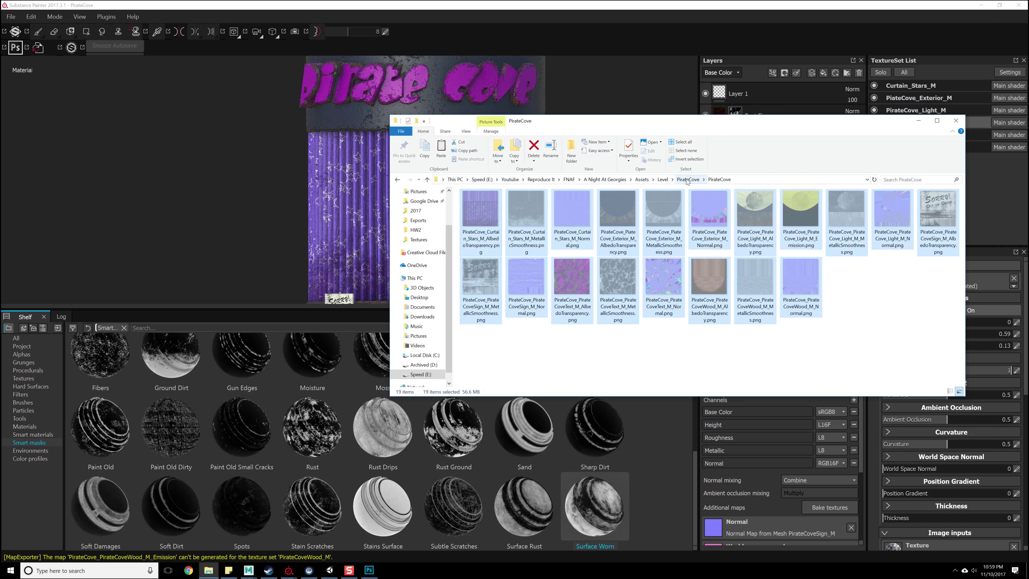
pyautogui.click(688, 180)
pyautogui.rightClick(563, 275)
pyautogui.click(579, 329)
pyautogui.click(495, 205)
pyautogui.press('Delete')
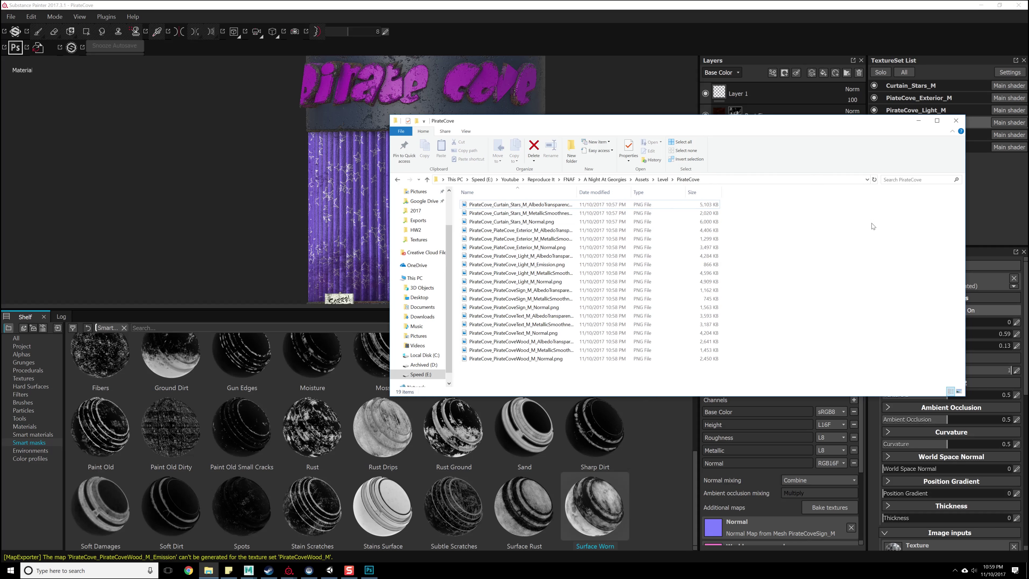
# Switch to Maya LT, select the Pirate_Cove group, and frame it to inspect the stage model.
pyautogui.click(919, 121)
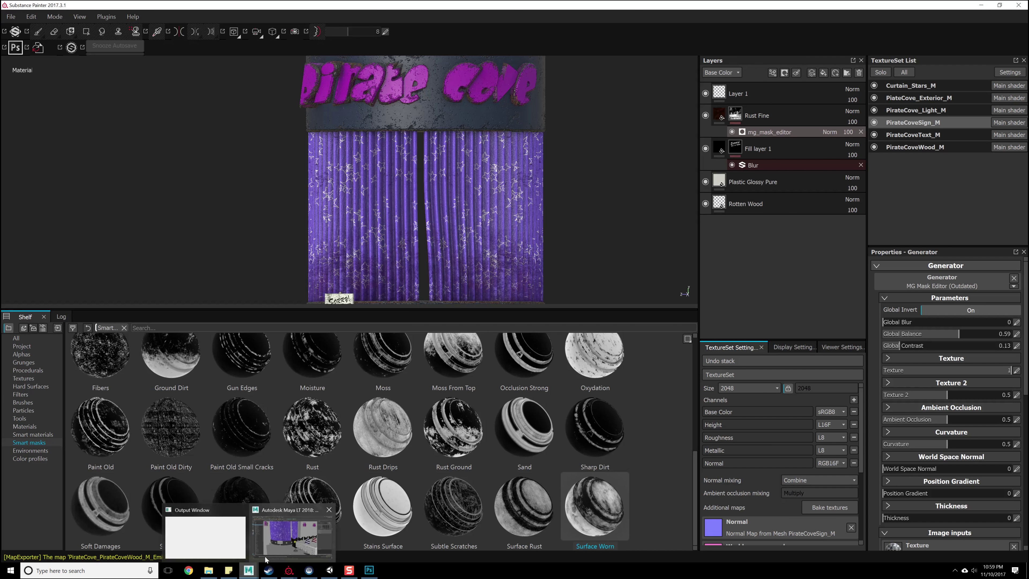
pyautogui.click(283, 534)
pyautogui.keyDown('alt'); pyautogui.moveTo(444, 230); pyautogui.dragTo(433, 328, button='middle'); pyautogui.keyUp('alt')
pyautogui.keyDown('alt'); pyautogui.moveTo(434, 328); pyautogui.dragTo(243, 211, button='right'); pyautogui.keyUp('alt')
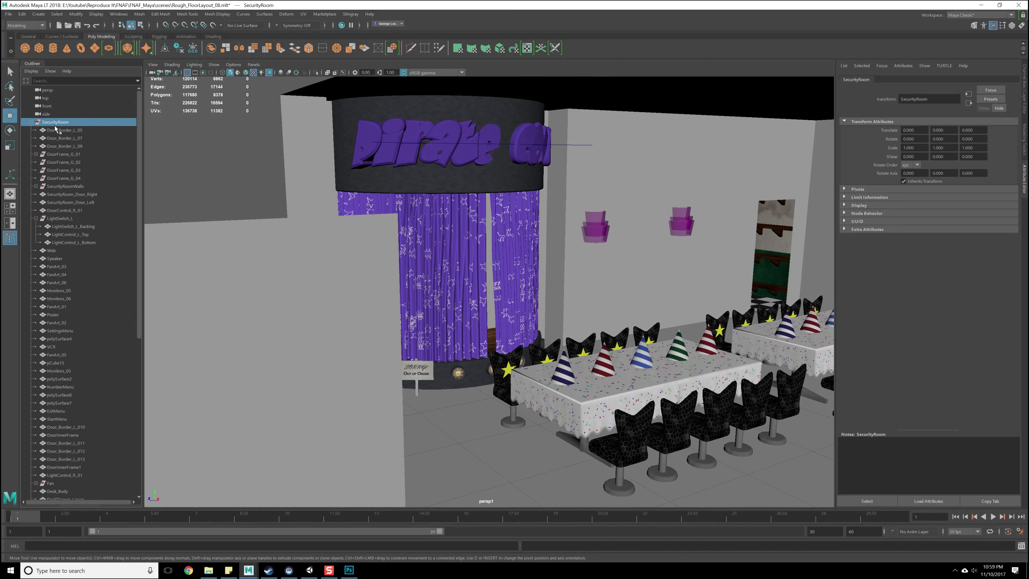
pyautogui.click(31, 122)
pyautogui.click(52, 138)
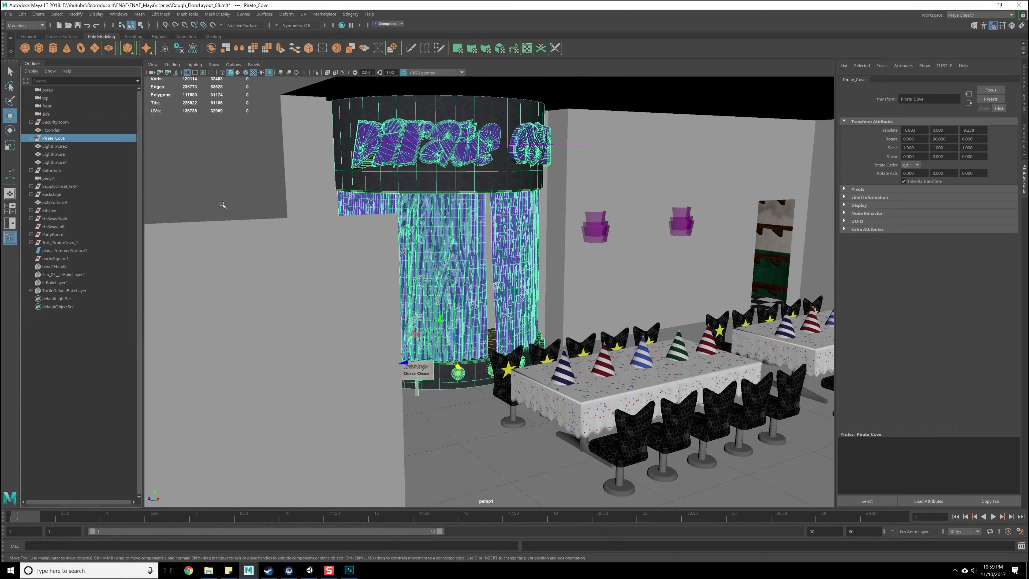
pyautogui.press('f')
pyautogui.scroll(4, 440, 290)
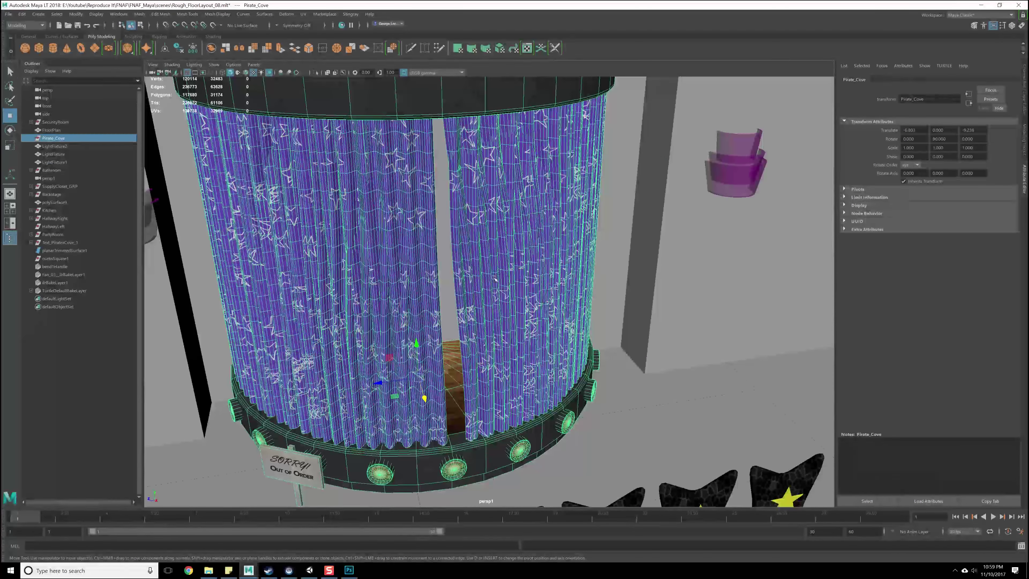
pyautogui.keyDown('alt'); pyautogui.moveTo(440, 290); pyautogui.dragTo(301, 221); pyautogui.keyUp('alt')
pyautogui.click(31, 139)
pyautogui.click(32, 138)
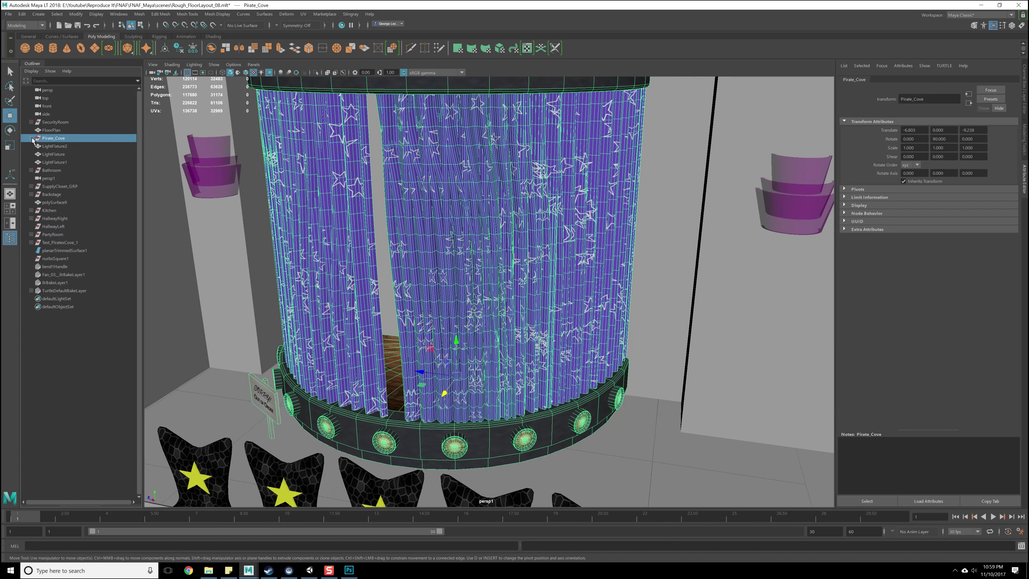
pyautogui.keyDown('alt'); pyautogui.moveTo(358, 266); pyautogui.dragTo(408, 250); pyautogui.keyUp('alt')
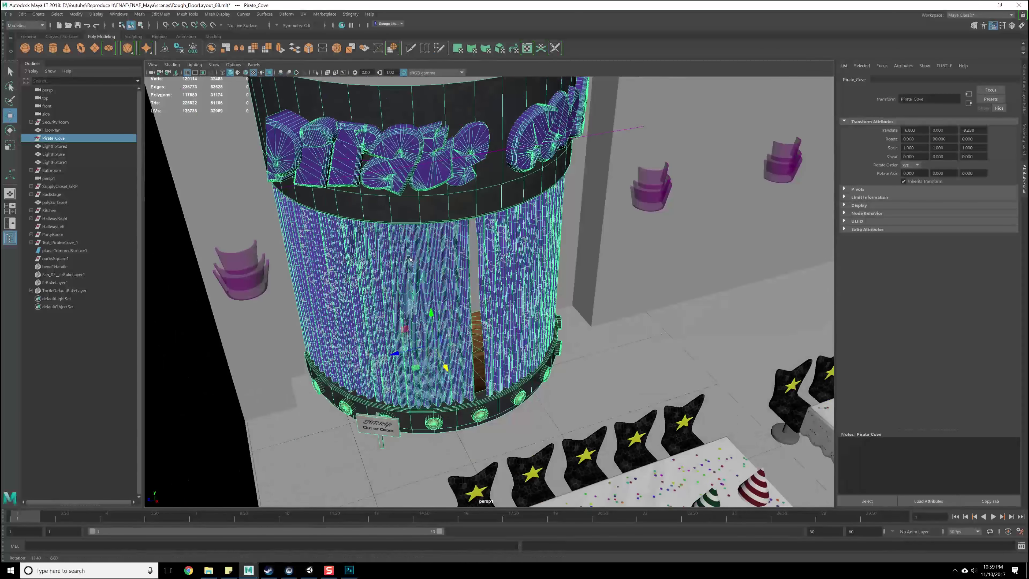
pyautogui.keyDown('alt'); pyautogui.moveTo(494, 269); pyautogui.dragTo(458, 252); pyautogui.keyUp('alt')
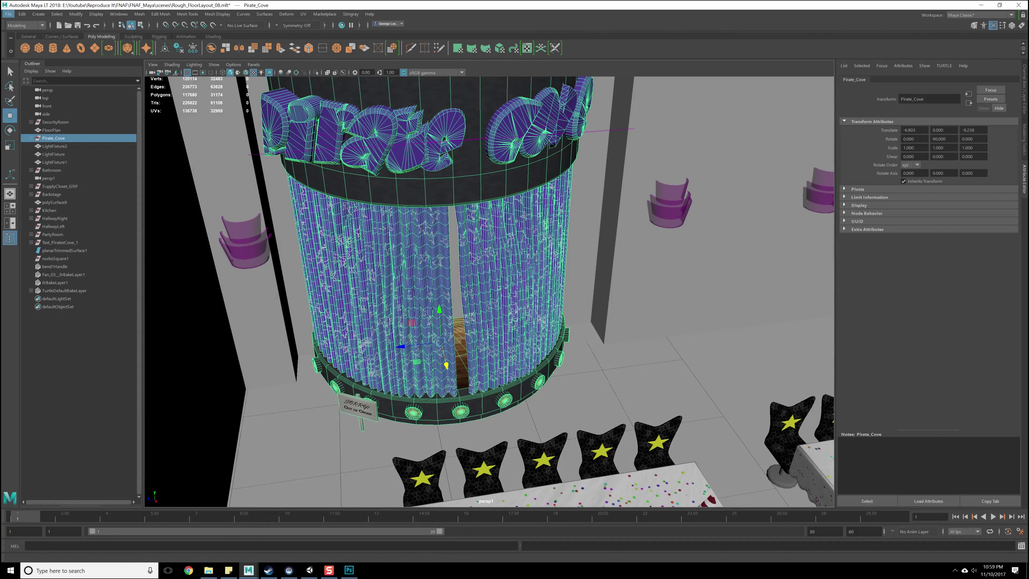
# Start sending the selected Pirate_Cove group to Unity and expand the Advanced Options and Embed Media export settings.
pyautogui.click(7, 16)
pyautogui.moveTo(55, 140)
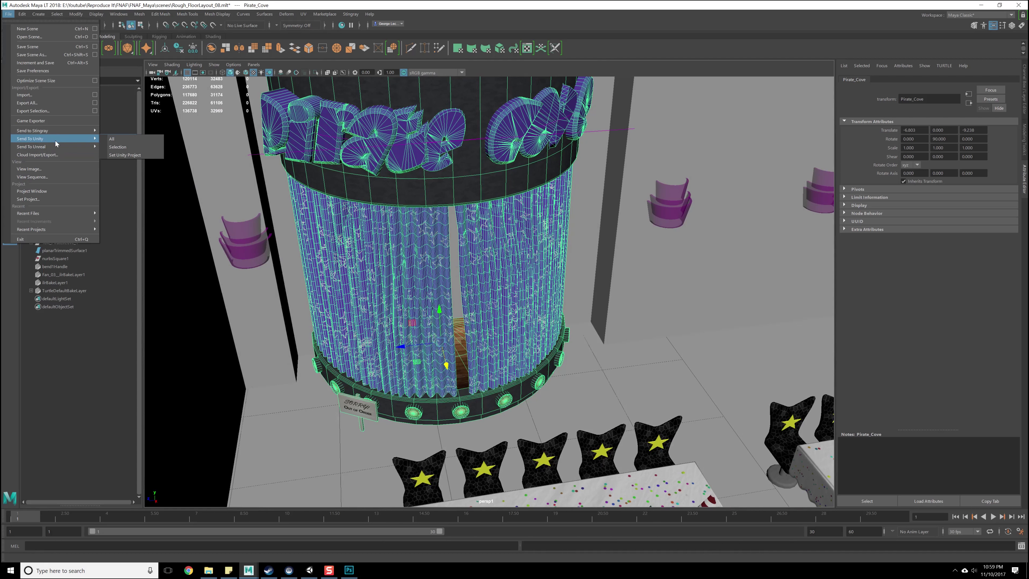
pyautogui.click(130, 146)
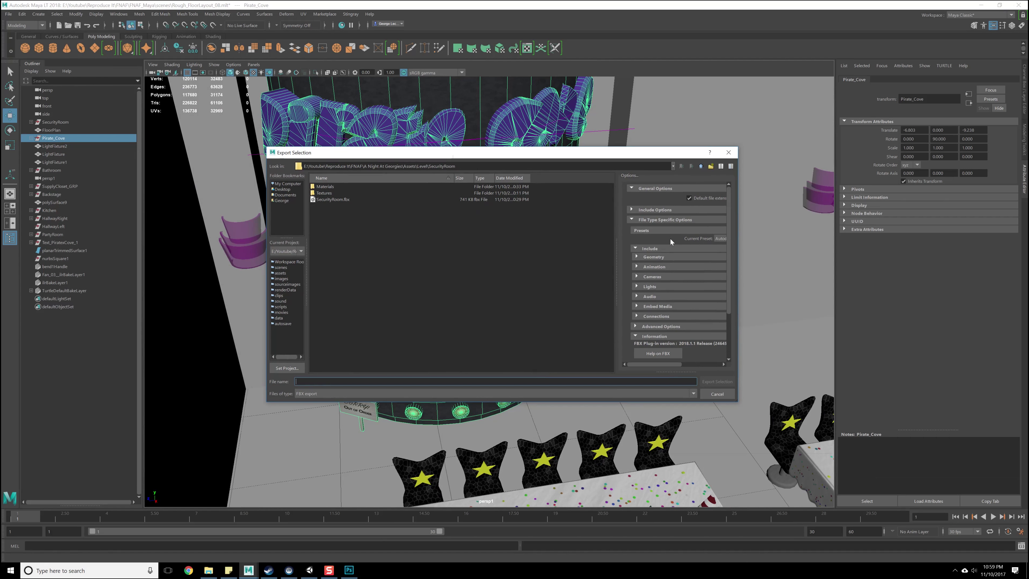
pyautogui.scroll(-2, 676, 252)
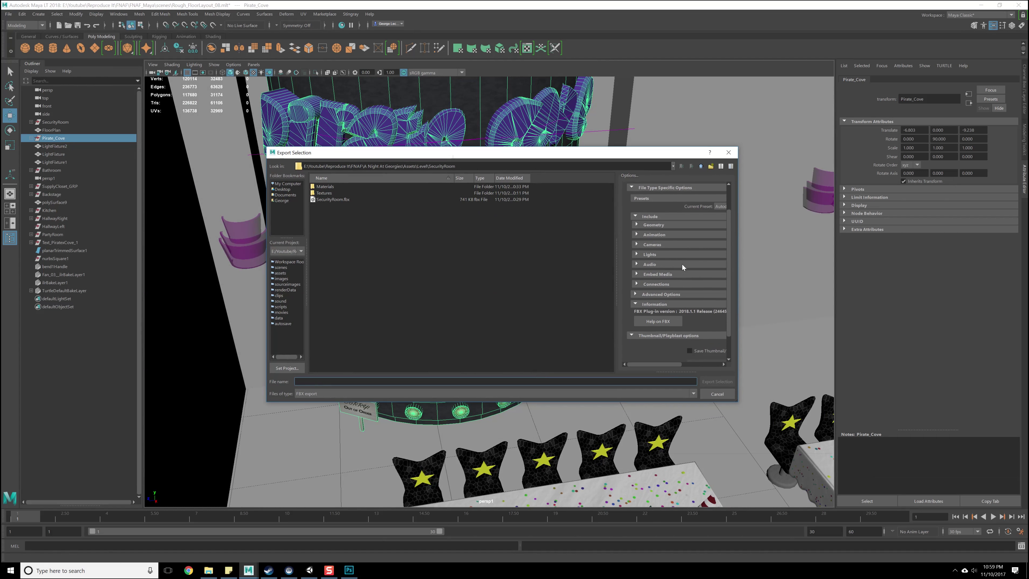
pyautogui.click(660, 295)
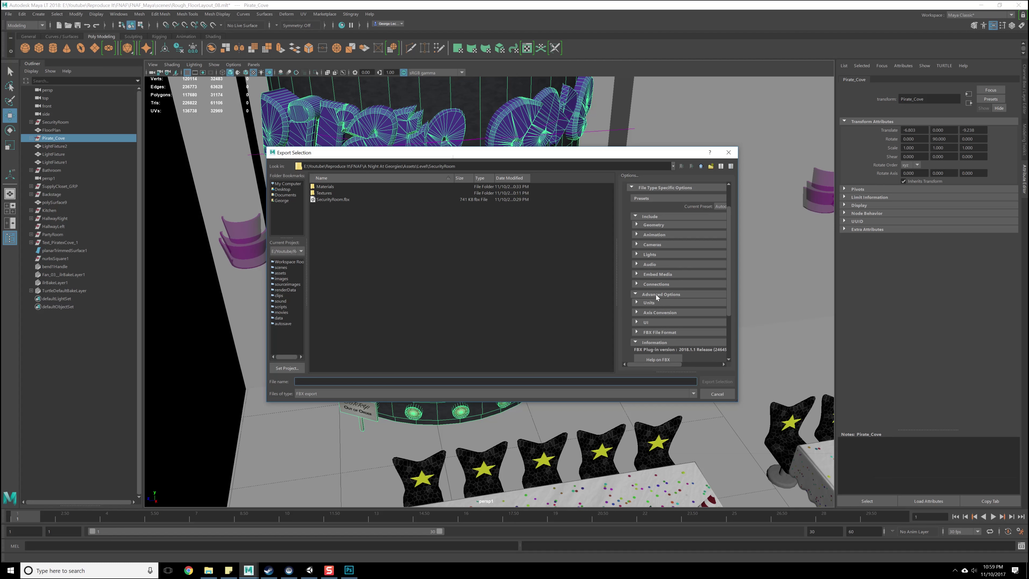
pyautogui.click(658, 275)
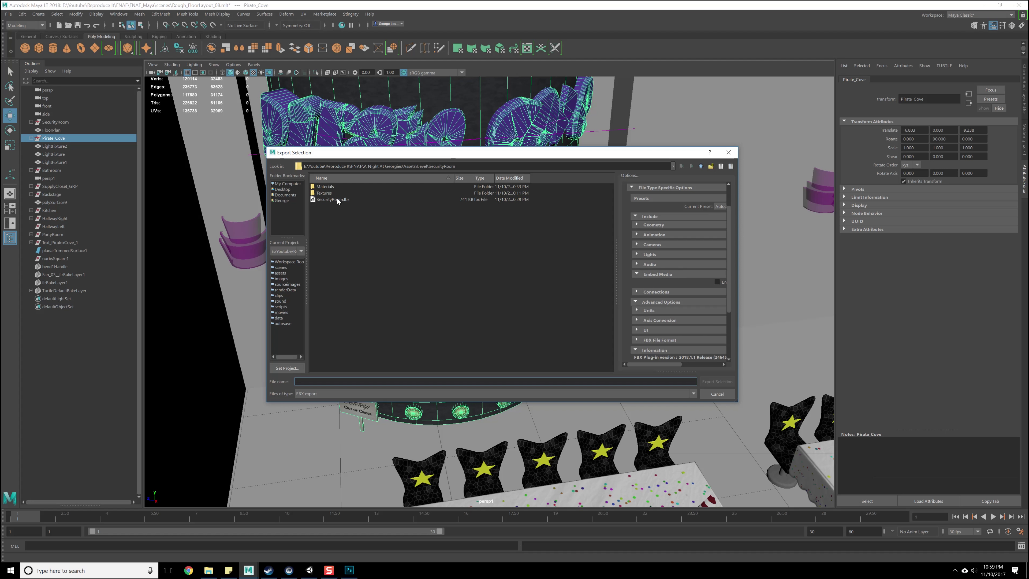
# Export the selection as PirateCove.fbx into the Assets/Level/PirateCove folder.
pyautogui.click(700, 167)
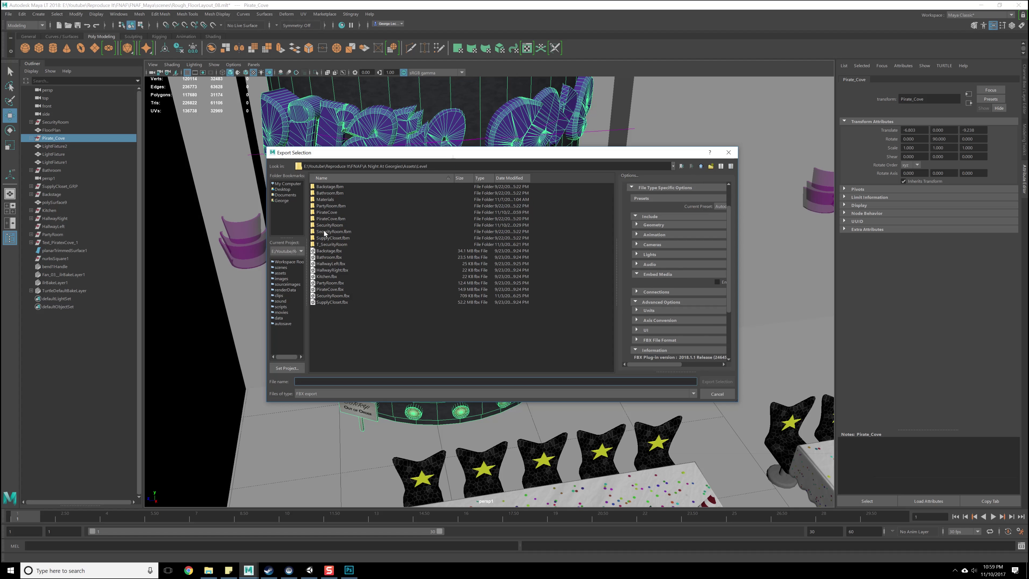
pyautogui.click(329, 290)
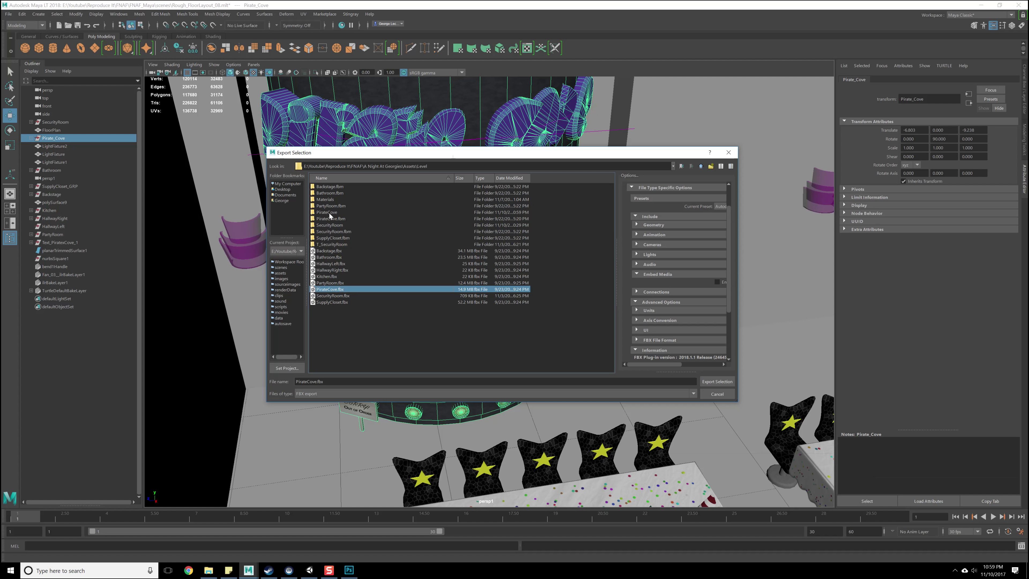
pyautogui.doubleClick(330, 226)
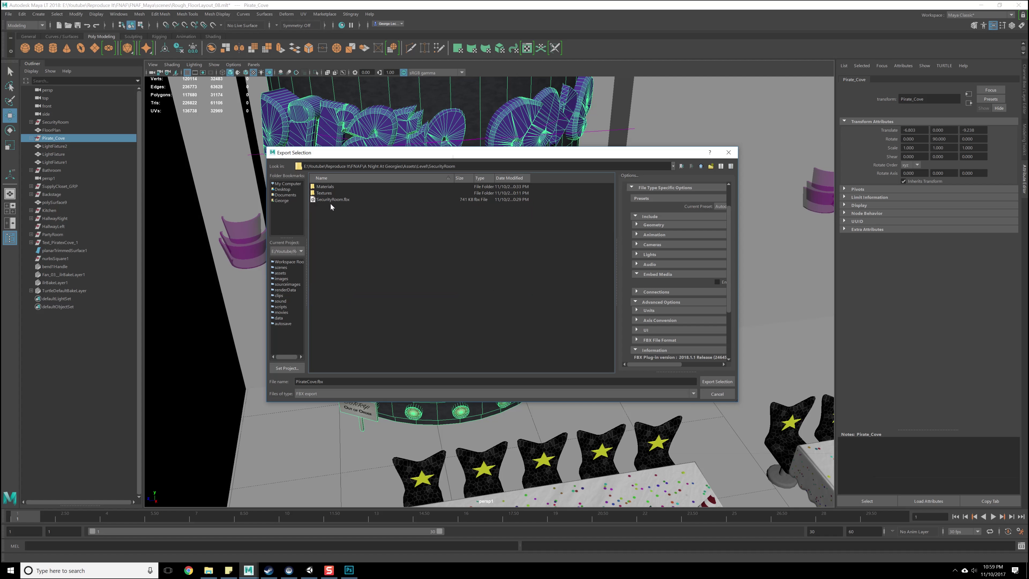
pyautogui.click(701, 167)
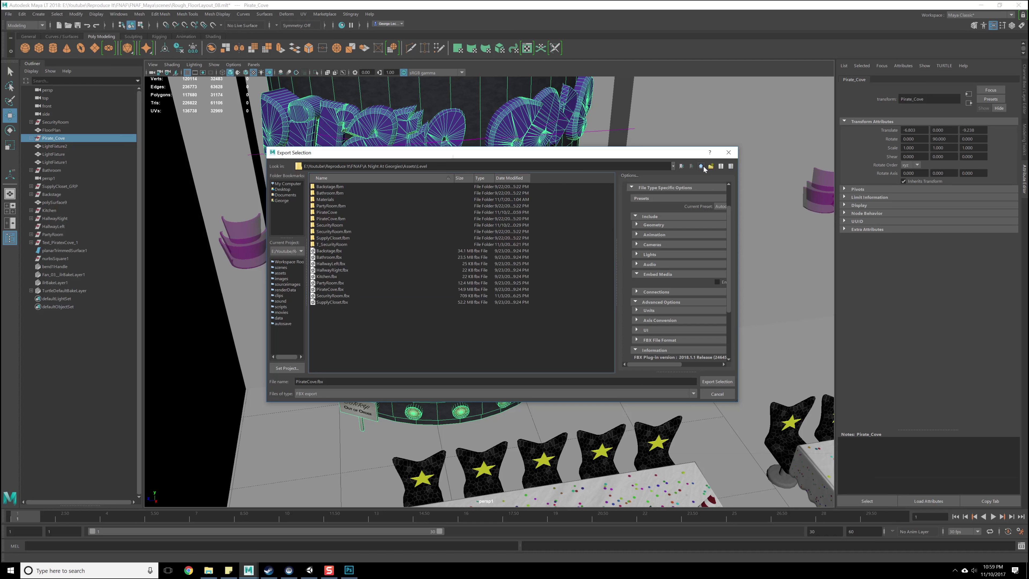
pyautogui.doubleClick(335, 213)
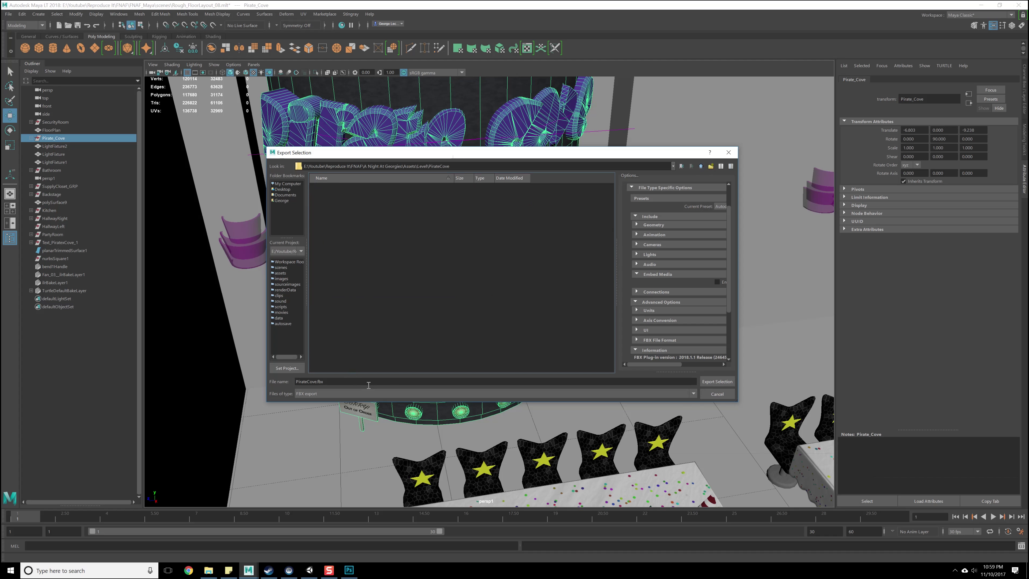
pyautogui.click(717, 381)
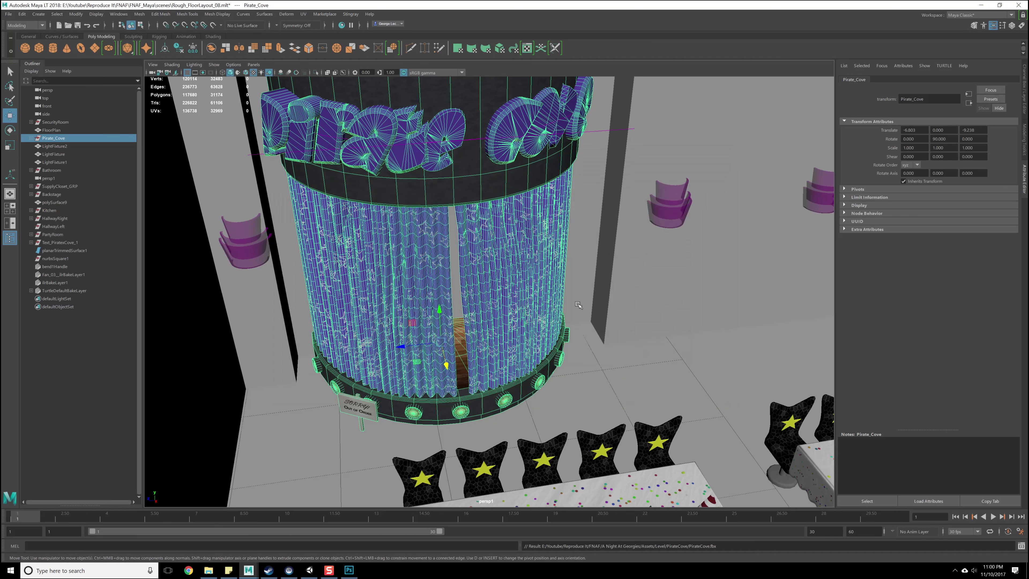
# In File Explorer, create a PirateCove subfolder inside Level/PirateCove and move all the texture PNG files into it.
pyautogui.click(212, 570)
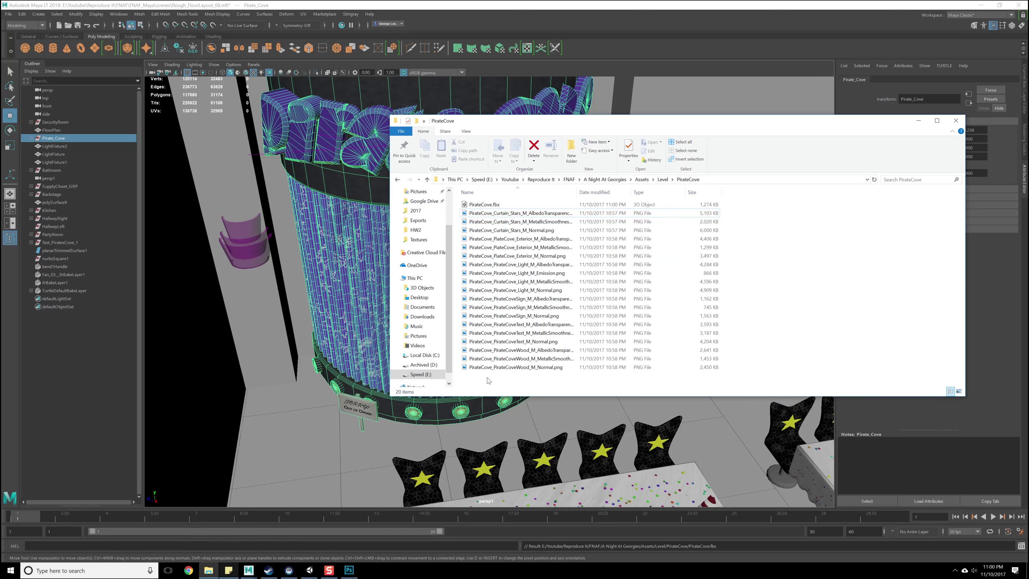
pyautogui.rightClick(493, 383)
pyautogui.moveTo(527, 463)
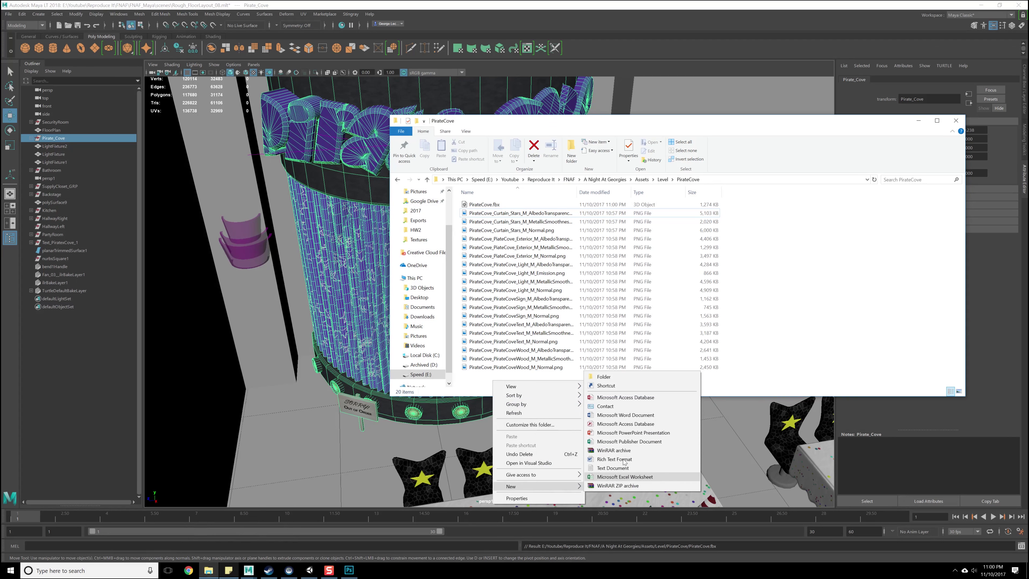
pyautogui.click(614, 378)
pyautogui.write('Pira')
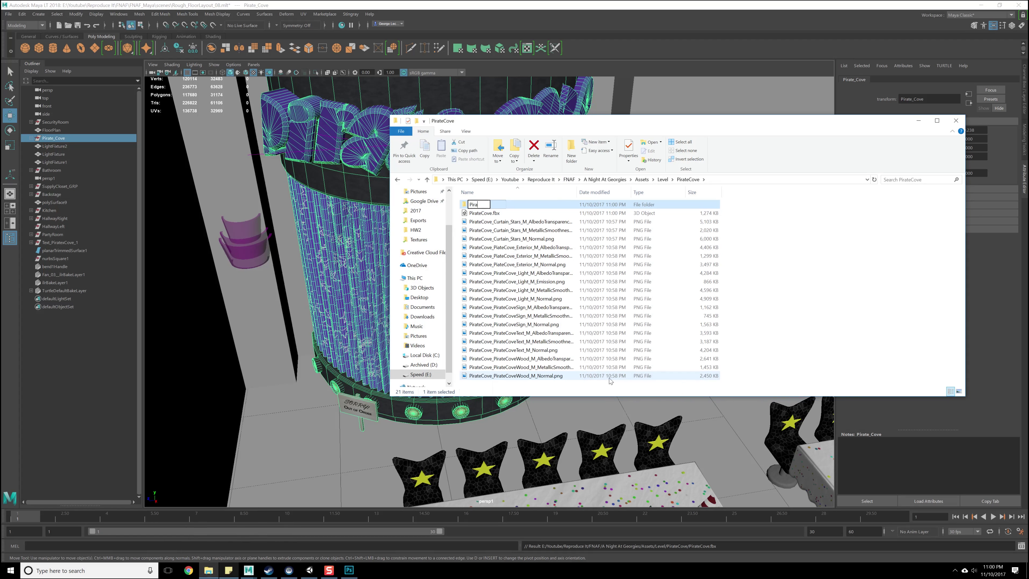
pyautogui.write('teCove')
pyautogui.press('Return')
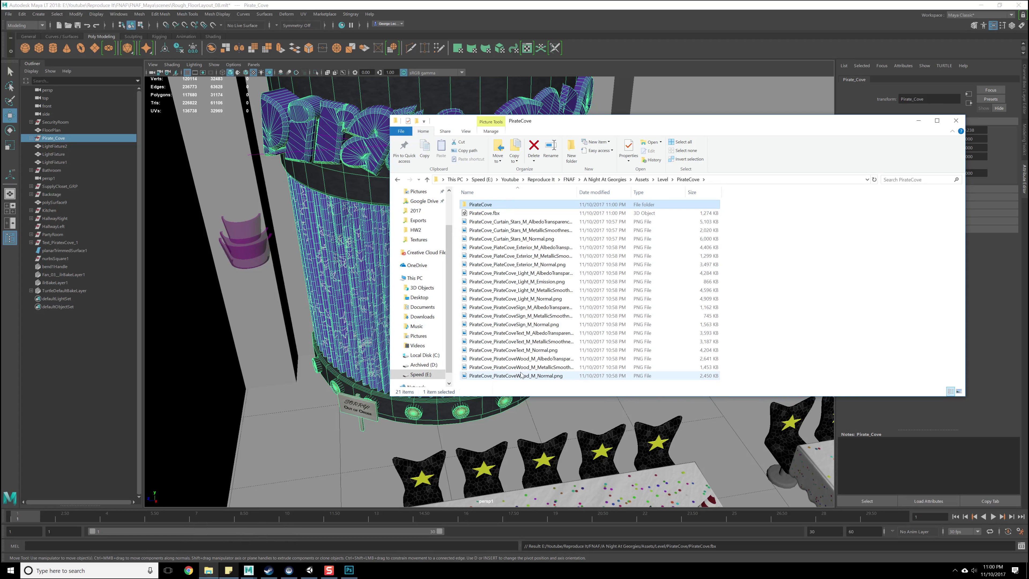
pyautogui.moveTo(507, 384); pyautogui.dragTo(480, 205)
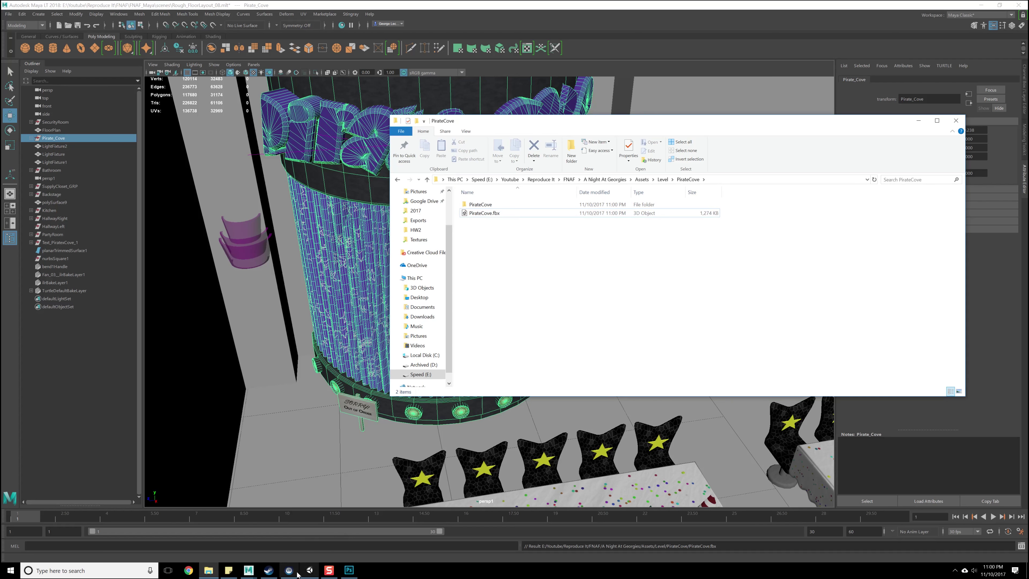
# Switch to Unity and open the Level/PirateCove folder in the project assets, expanding it to show its subfolder.
pyautogui.click(309, 570)
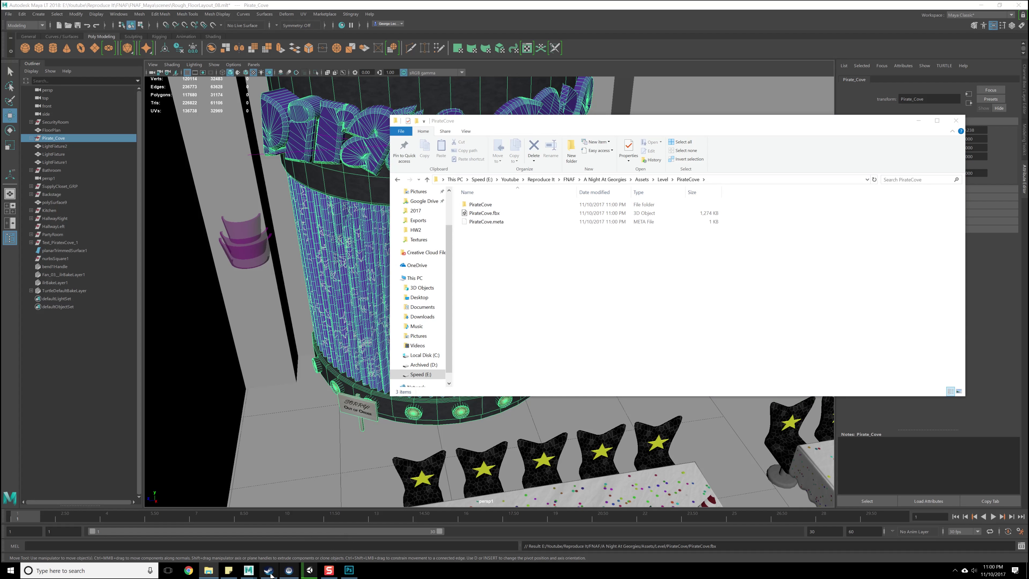
pyautogui.moveTo(258, 572)
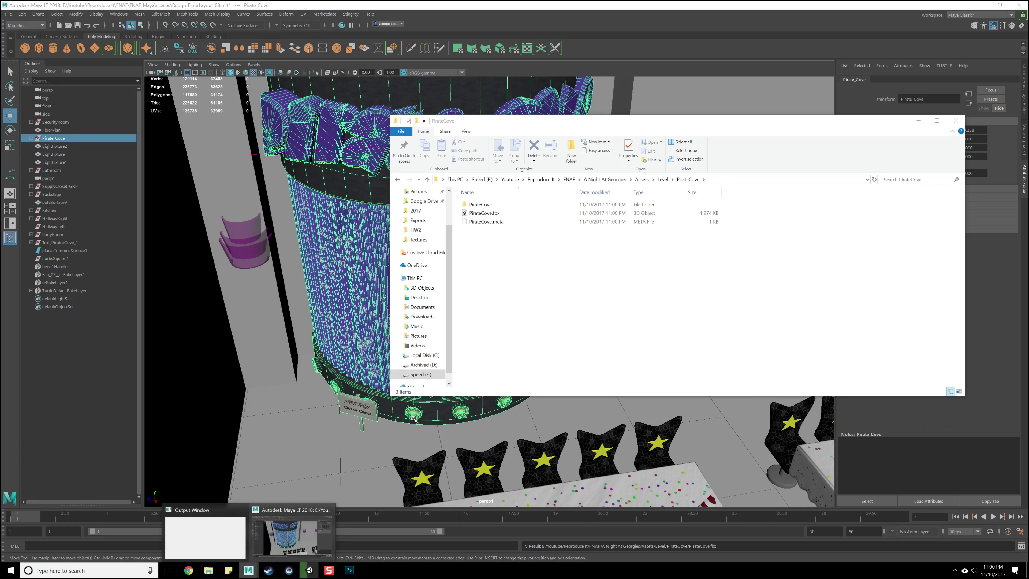
pyautogui.click(547, 300)
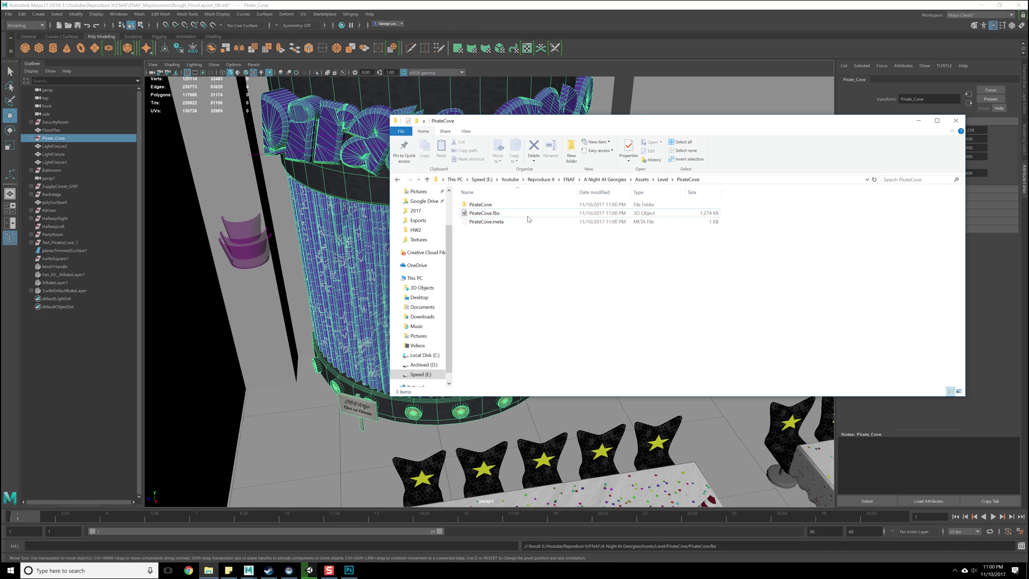
pyautogui.moveTo(546, 123); pyautogui.dragTo(471, 130)
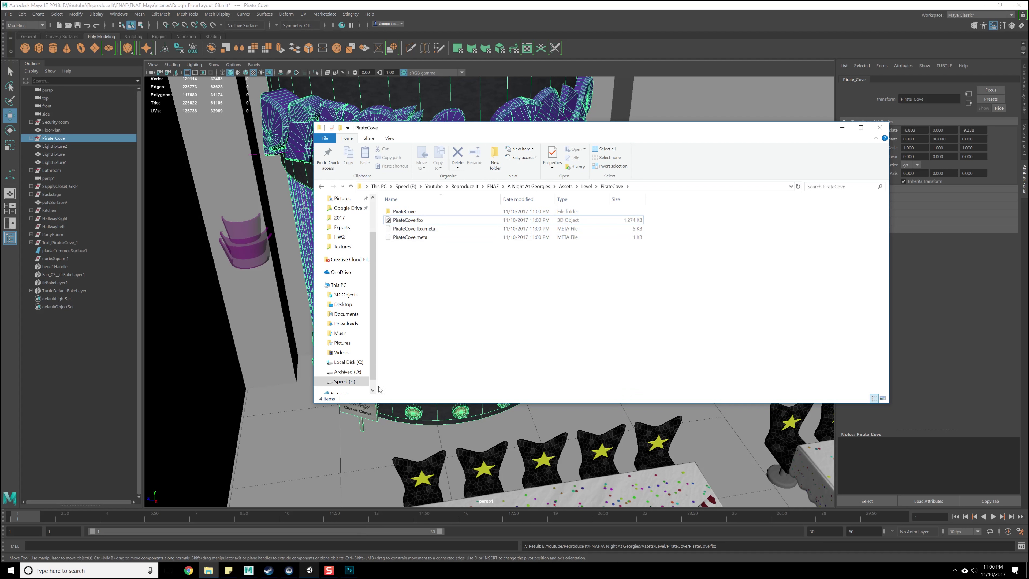
pyautogui.click(310, 570)
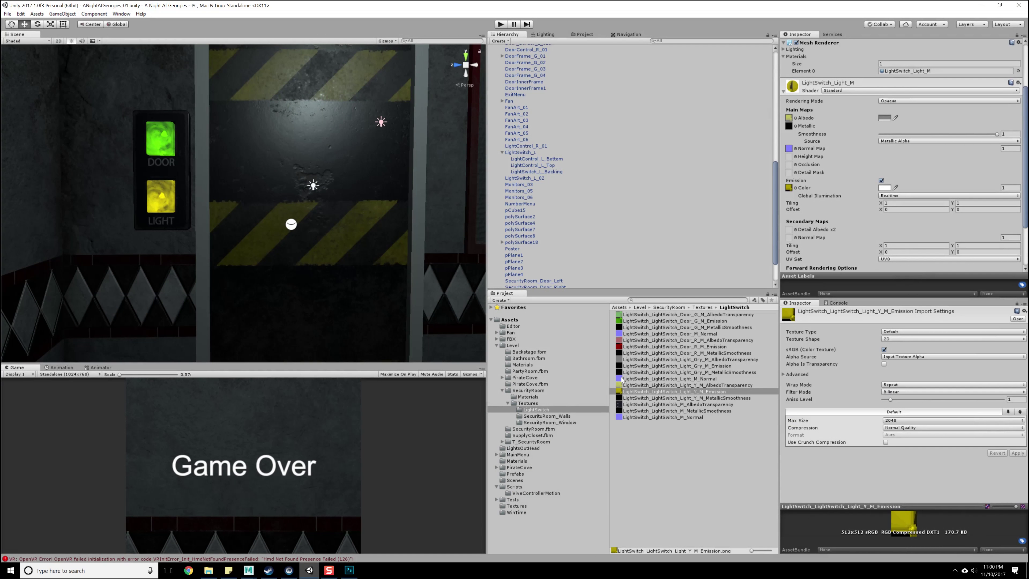
pyautogui.click(502, 391)
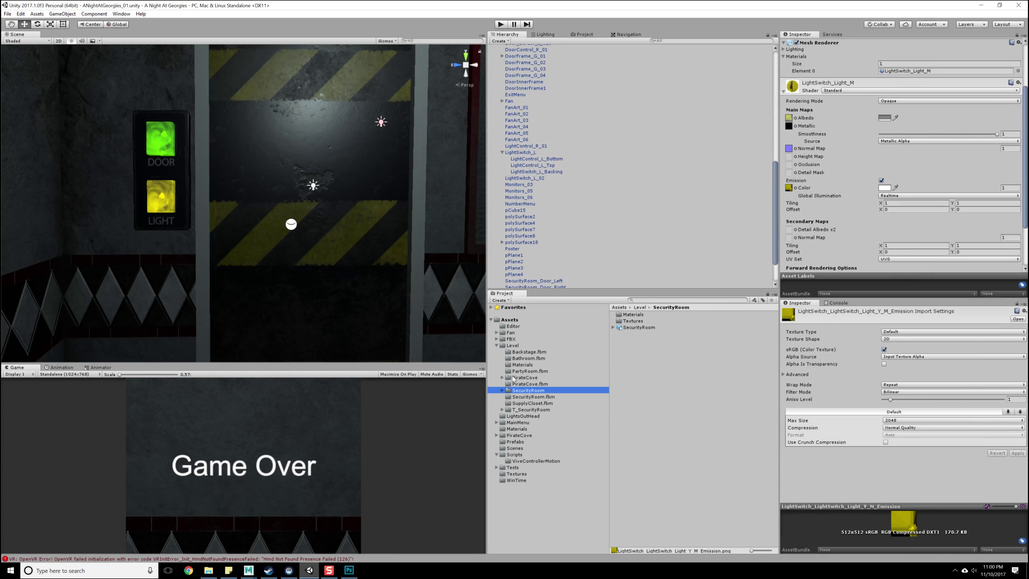
pyautogui.click(510, 378)
pyautogui.click(503, 378)
pyautogui.click(527, 385)
pyautogui.click(530, 380)
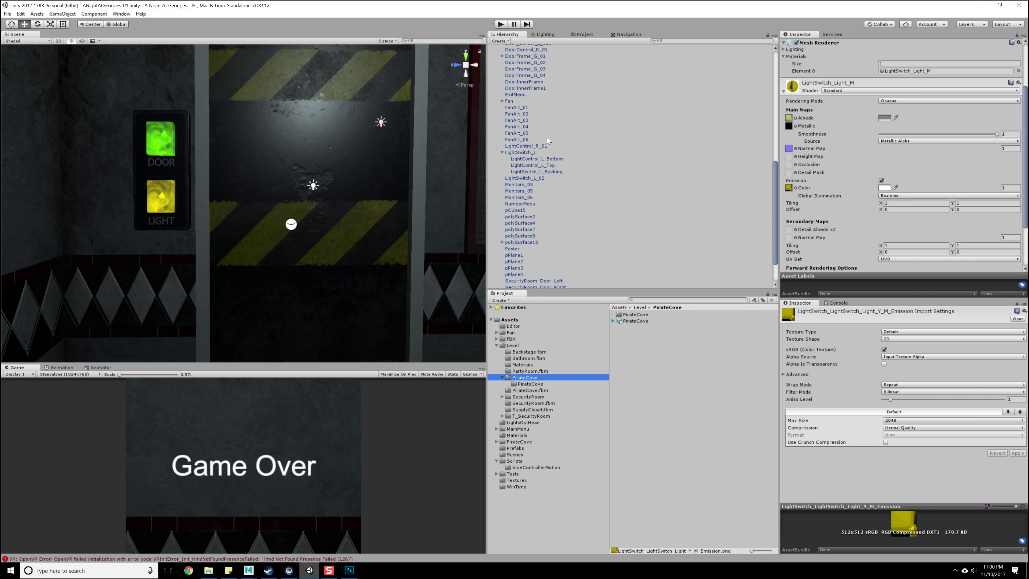
# Collapse the LightSwitch_L group, then select the existing PirateCove object in the scene hierarchy and frame it in the scene.
pyautogui.click(502, 102)
pyautogui.click(501, 100)
pyautogui.click(502, 153)
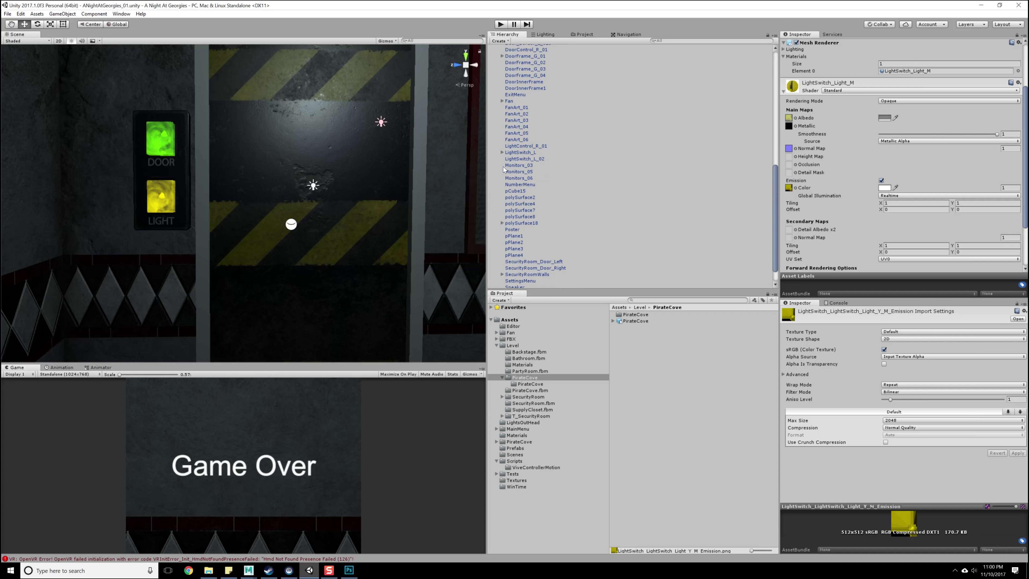
pyautogui.scroll(9, 501, 213)
pyautogui.click(496, 208)
pyautogui.doubleClick(512, 202)
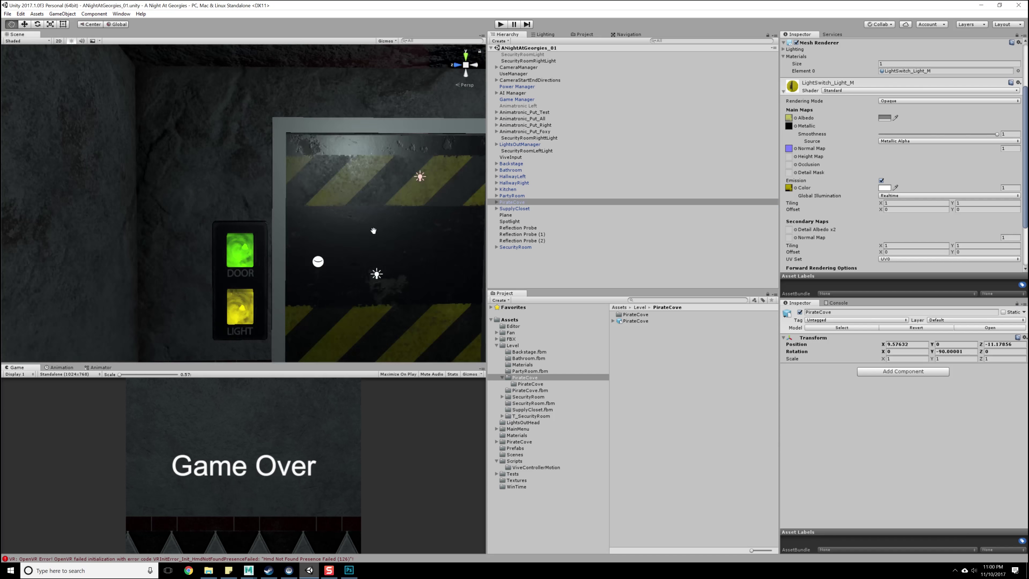
# Expand the PirateCove object's children in the scene hierarchy and unlock the Inspector so that it follows the selection.
pyautogui.keyDown('alt'); pyautogui.moveTo(373, 221); pyautogui.dragTo(333, 227); pyautogui.keyUp('alt')
pyautogui.click(497, 202)
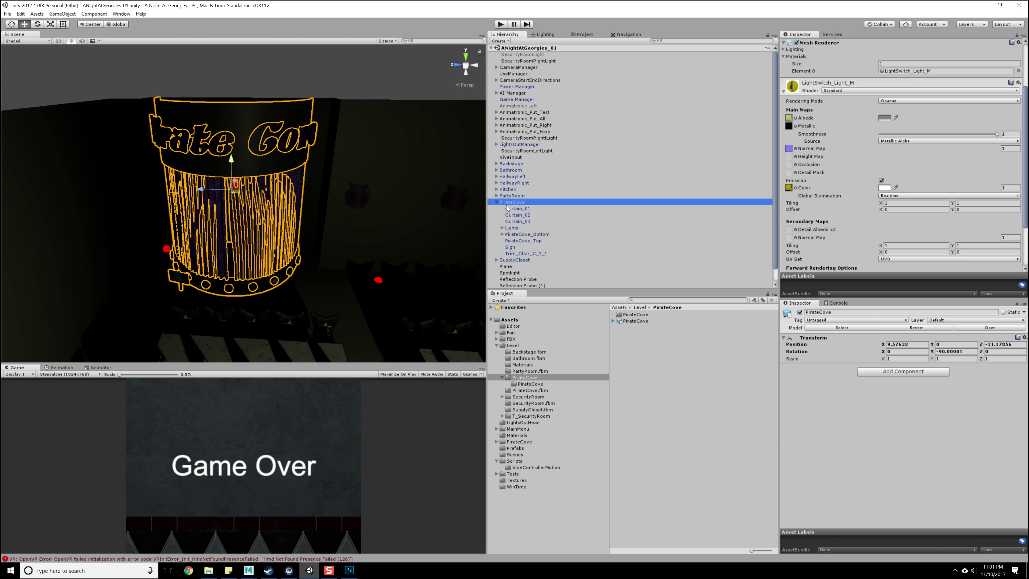
pyautogui.click(1017, 36)
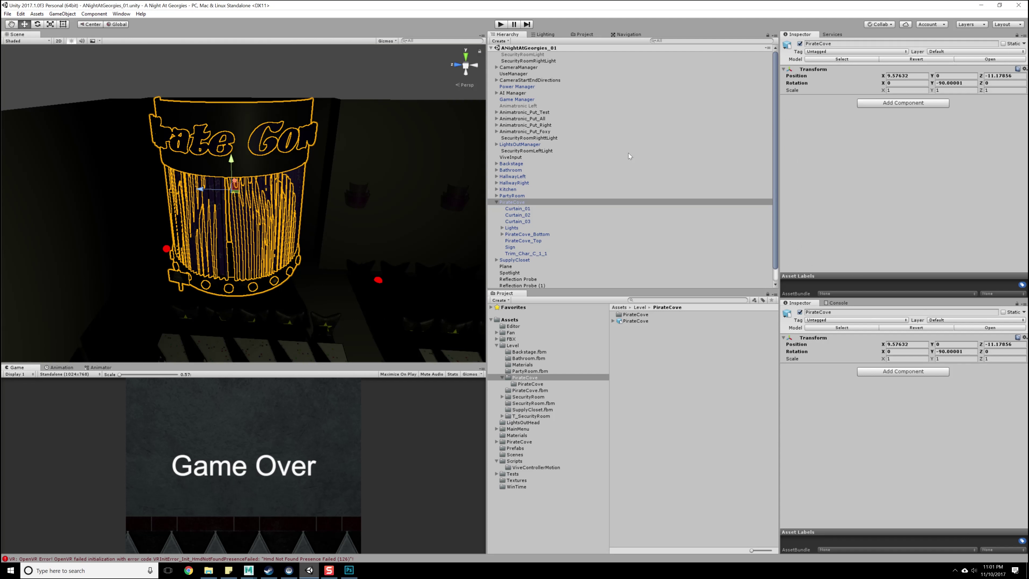
# Examine the old PirateCove object's child parts one by one, from Curtain_01 down to Trim_Char_C_1_1.
pyautogui.click(525, 208)
pyautogui.click(527, 214)
pyautogui.click(528, 222)
pyautogui.click(528, 229)
pyautogui.click(529, 235)
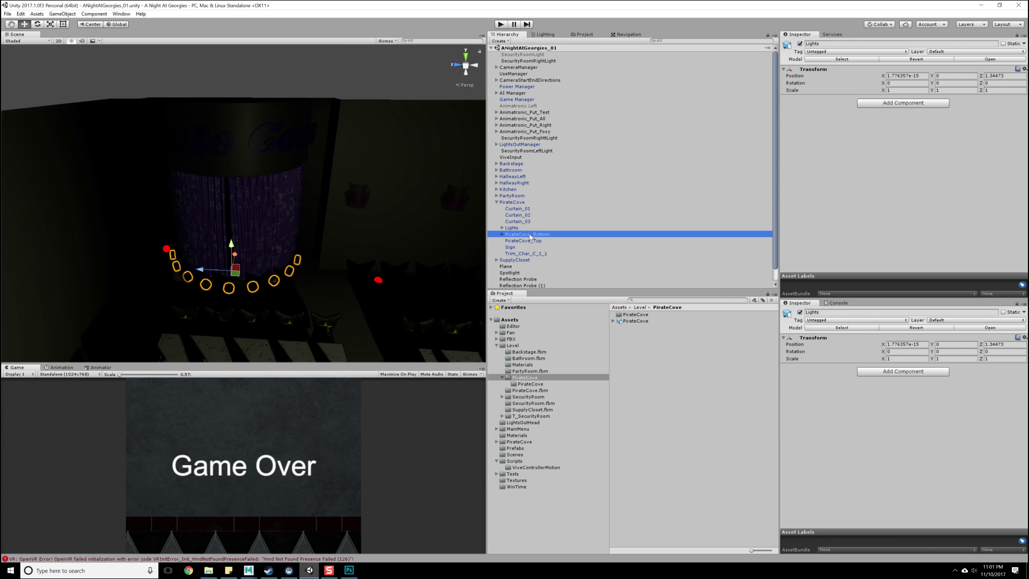
pyautogui.click(526, 241)
pyautogui.click(526, 247)
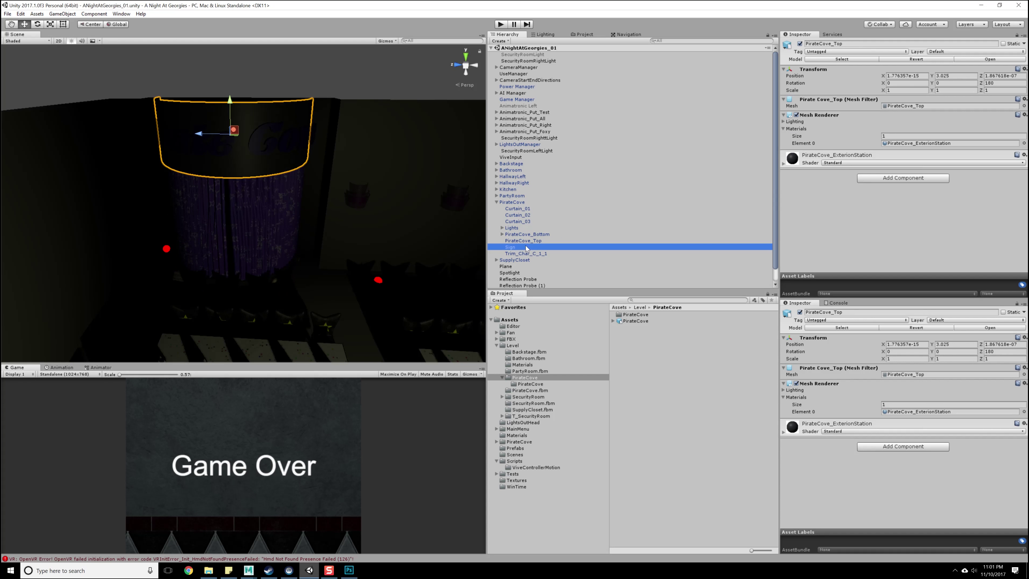
pyautogui.click(524, 254)
# Delete the old PirateCove object from the scene and the PirateCove.fbm folder from the project's Level folder.
pyautogui.click(519, 203)
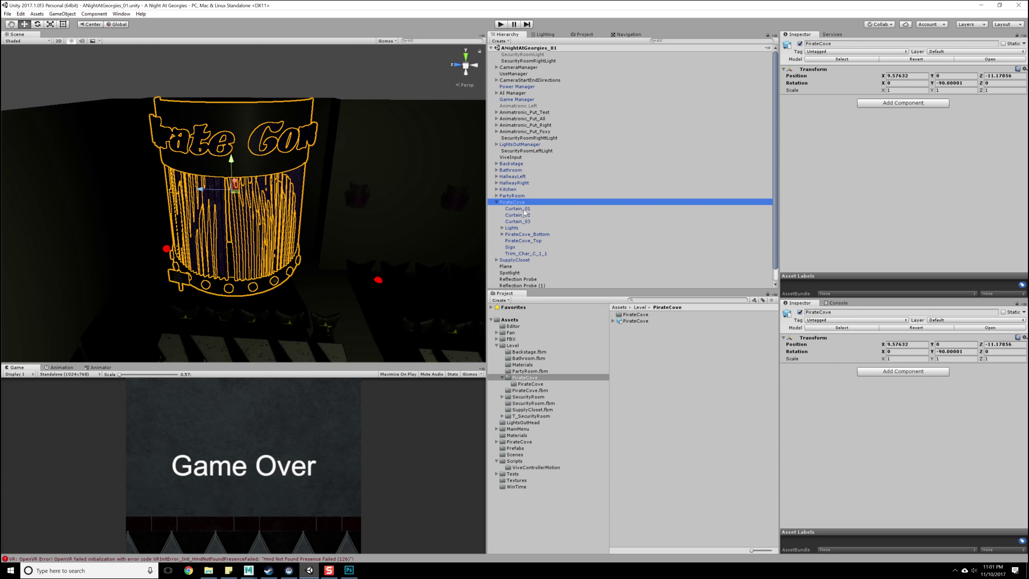
pyautogui.press('Delete')
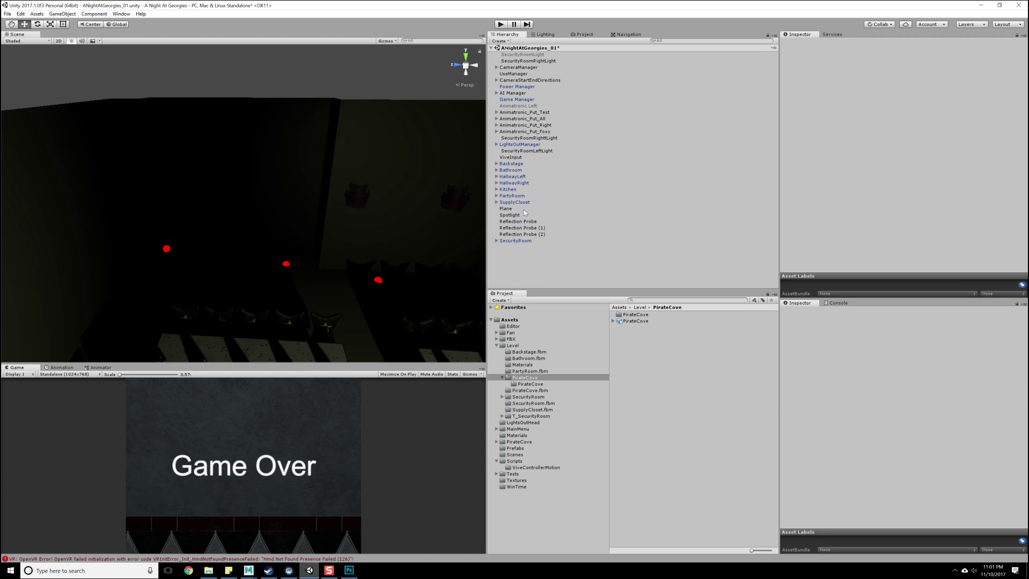
pyautogui.click(526, 390)
pyautogui.rightClick(525, 390)
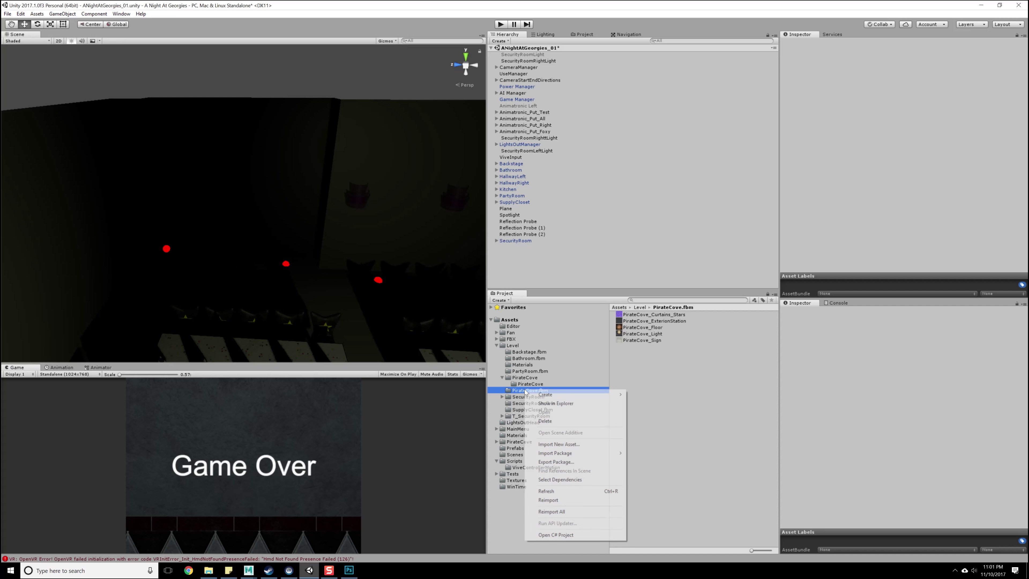
pyautogui.click(556, 422)
pyautogui.click(539, 303)
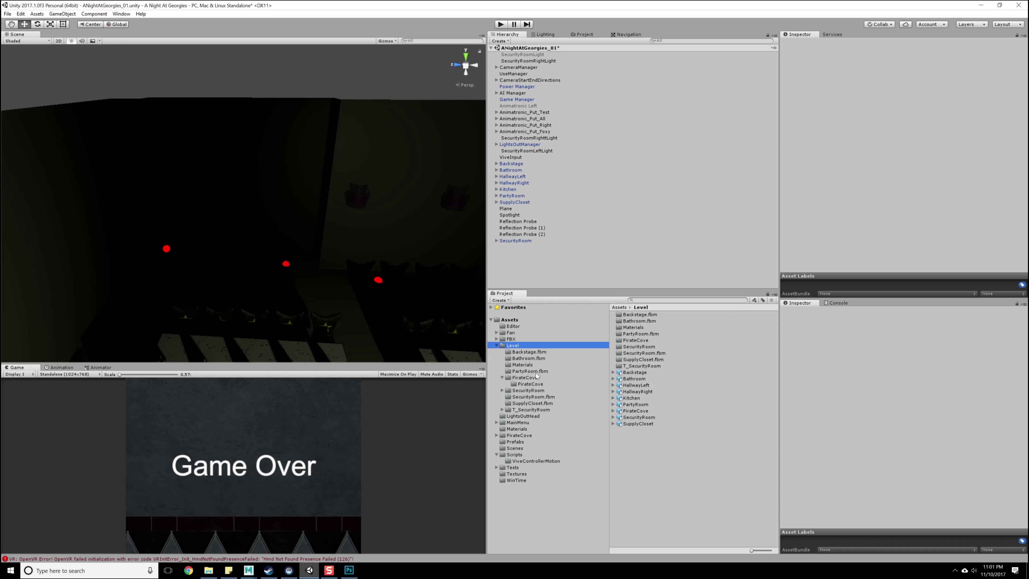
# Delete the old PirateCove.fbx model located directly in the Level folder.
pyautogui.click(635, 410)
pyautogui.rightClick(634, 411)
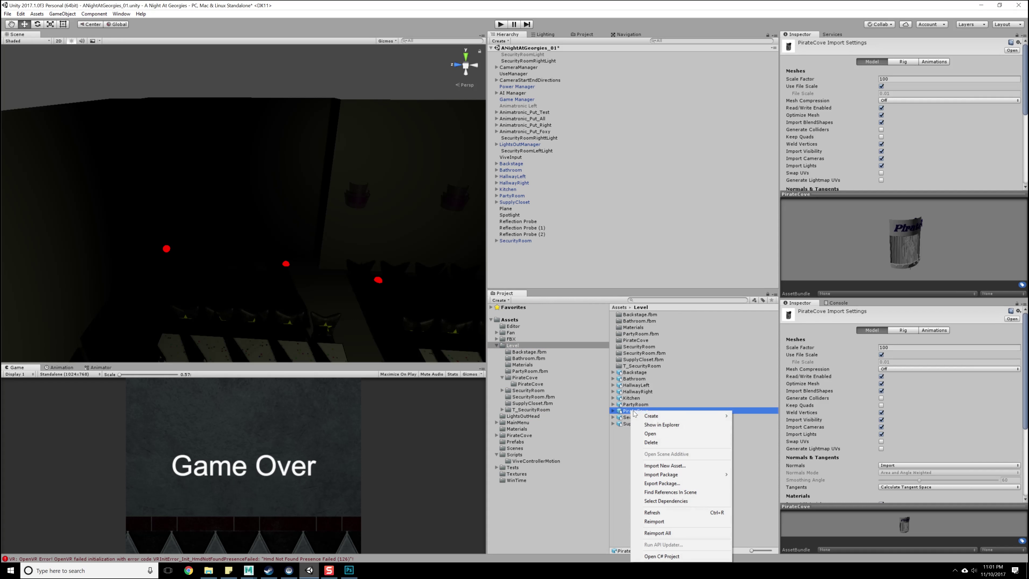
pyautogui.click(651, 442)
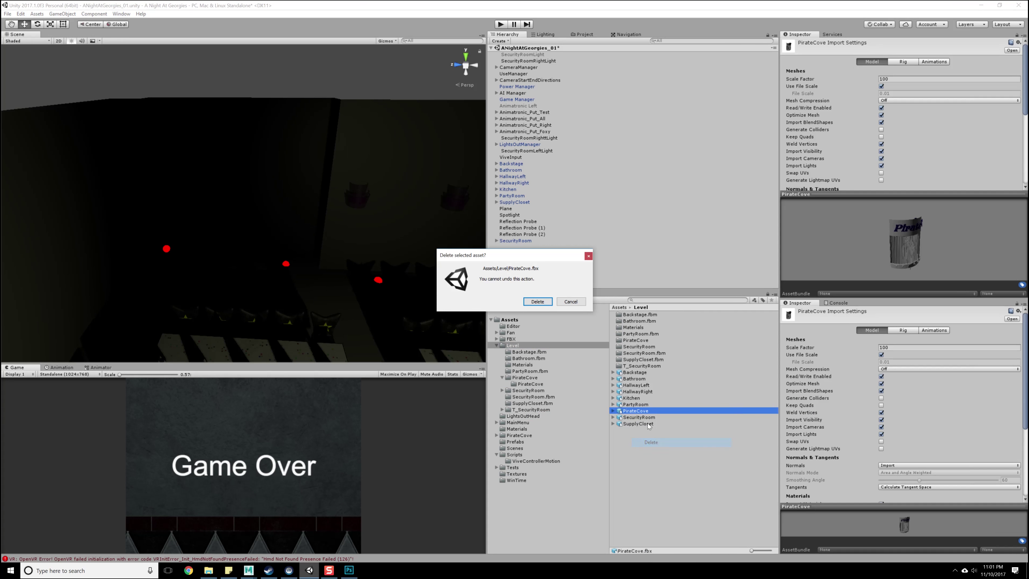
pyautogui.click(535, 303)
# Set the import scale factor of the new PirateCove model in Level/PirateCove to 100 and apply it.
pyautogui.click(529, 379)
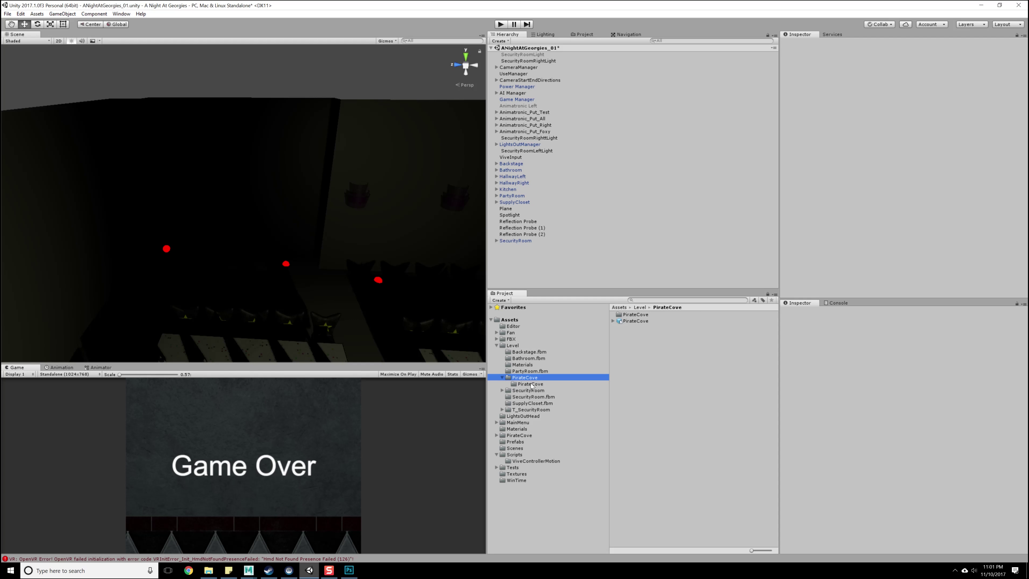
pyautogui.click(642, 321)
pyautogui.click(913, 77)
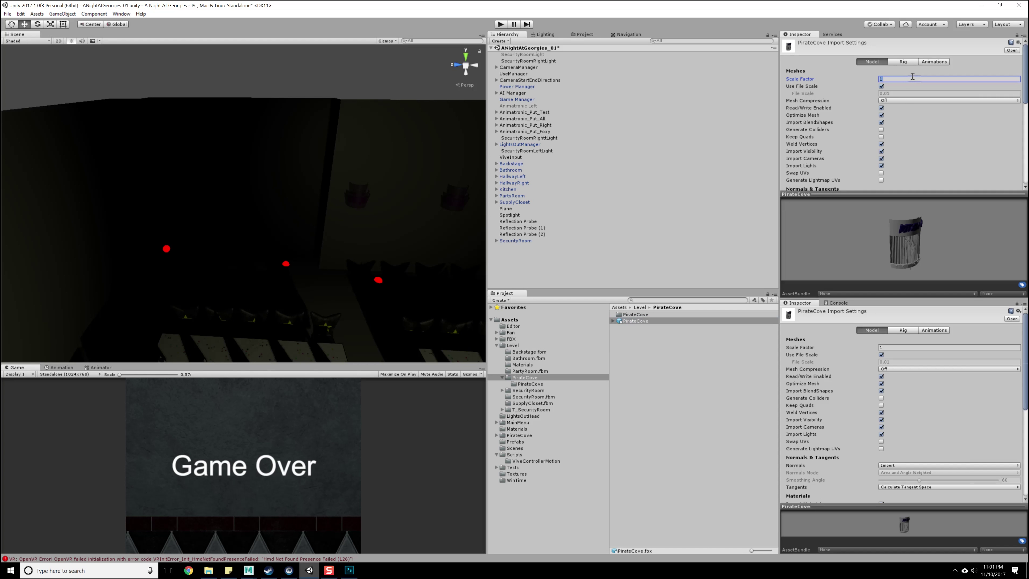
pyautogui.scroll(-5, 966, 170)
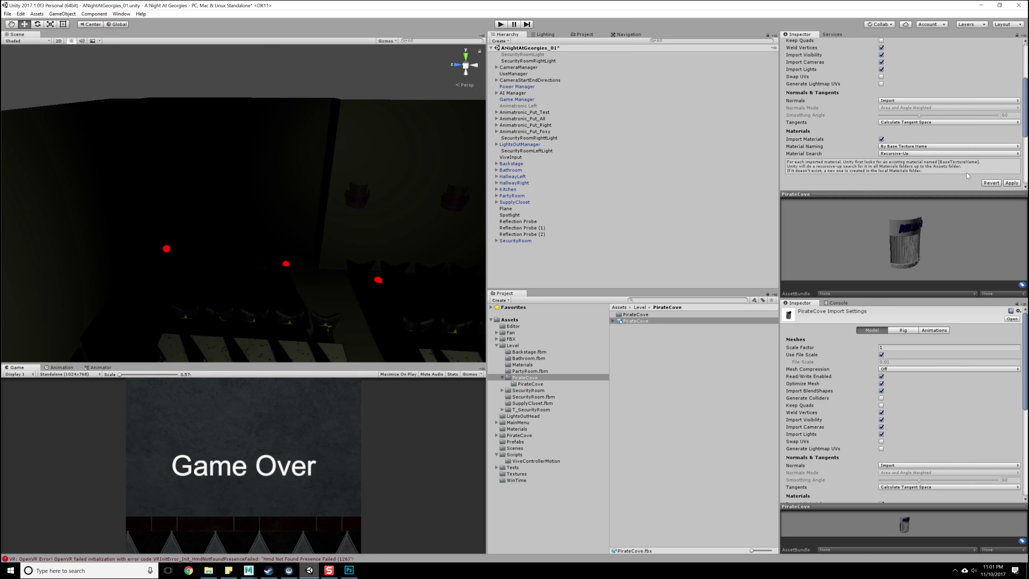
pyautogui.click(1008, 182)
# Add the new PirateCove model from Level/PirateCove to the scene hierarchy.
pyautogui.moveTo(637, 324); pyautogui.dragTo(518, 276)
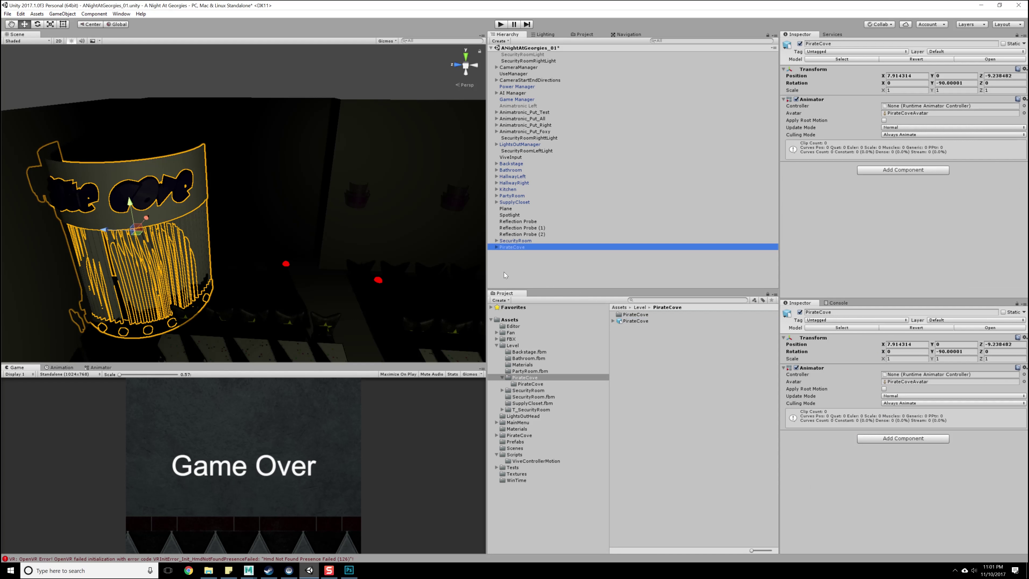
pyautogui.keyDown('alt'); pyautogui.moveTo(286, 279); pyautogui.dragTo(273, 313); pyautogui.keyUp('alt')
pyautogui.scroll(-12, 273, 313)
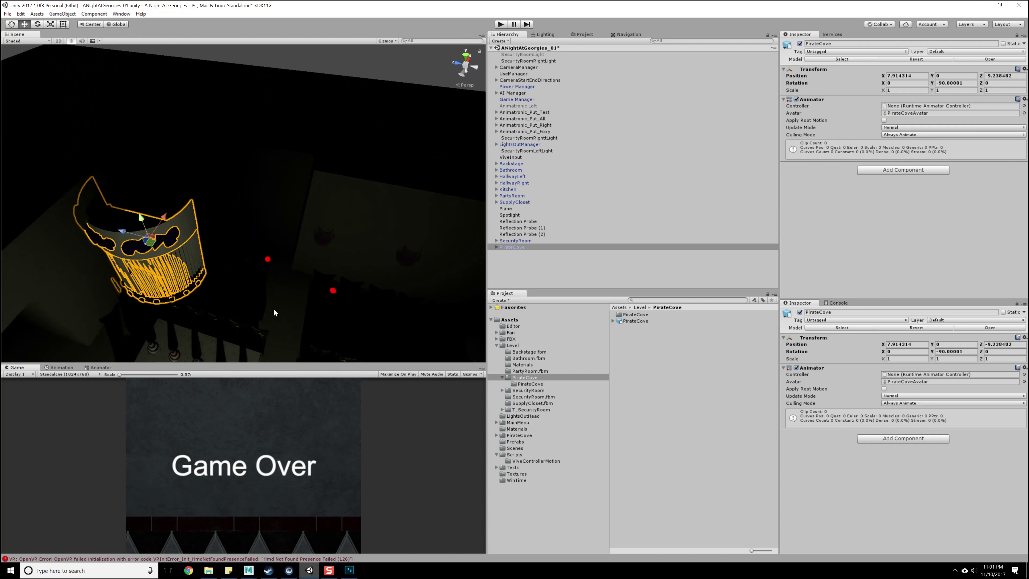
pyautogui.moveTo(204, 283); pyautogui.dragTo(223, 274, button='middle')
pyautogui.moveTo(223, 275)
pyautogui.keyDown('alt'); pyautogui.mouseDown()
pyautogui.moveTo(222, 304)
pyautogui.moveTo(225, 291)
pyautogui.mouseUp(); pyautogui.keyUp('alt')
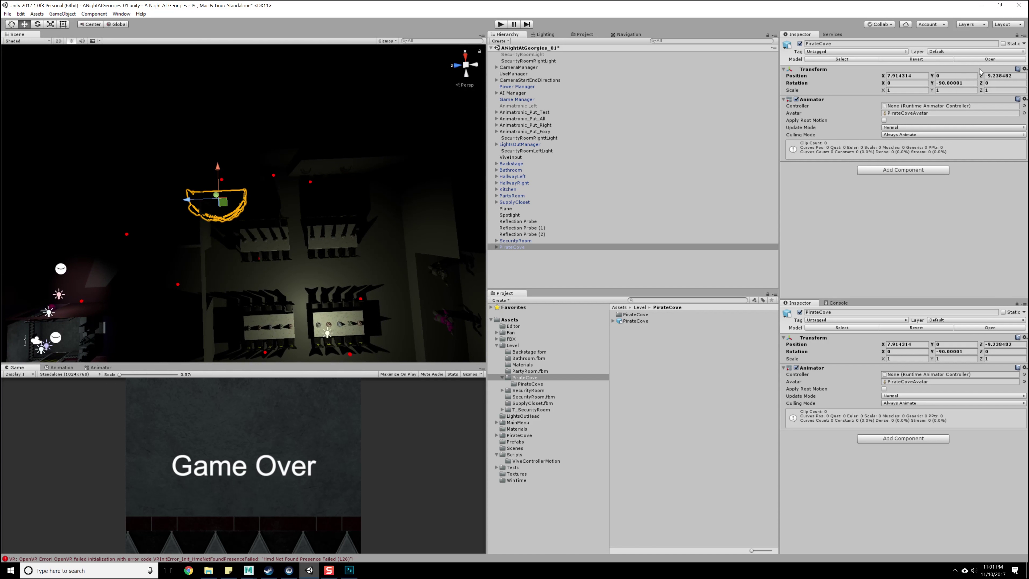
pyautogui.click(910, 76)
pyautogui.moveTo(338, 240); pyautogui.dragTo(350, 214, button='middle')
pyautogui.hotkey('ctrl', 'z')
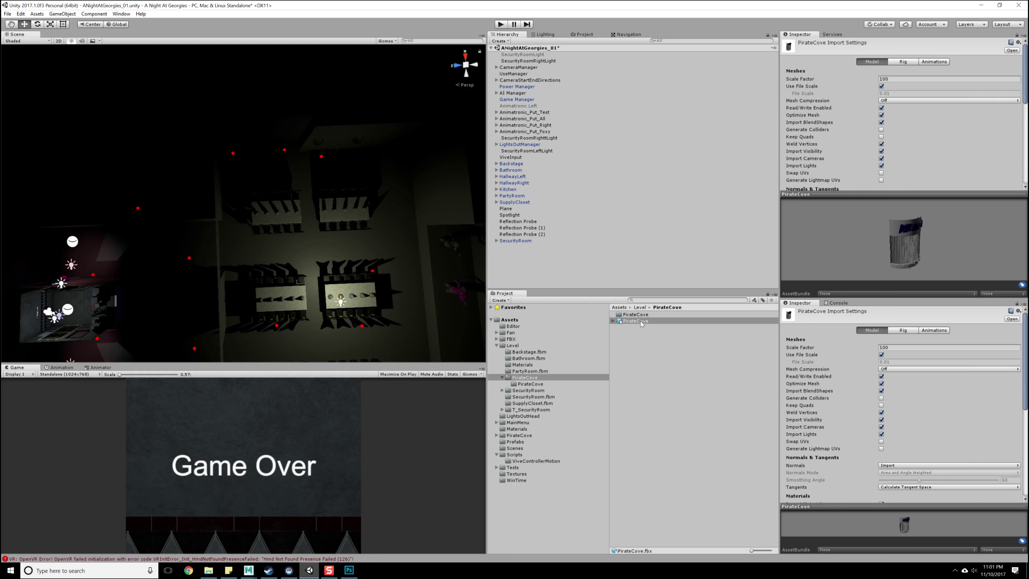
pyautogui.hotkey('ctrl', 'y')
# Move PirateCove toward the back of the party room, to about X 10.68, Y 0.9, Z -11.25.
pyautogui.scroll(3, 314, 171)
pyautogui.moveTo(314, 171); pyautogui.dragTo(368, 280, button='middle')
pyautogui.keyDown('alt'); pyautogui.moveTo(367, 280); pyautogui.dragTo(340, 124); pyautogui.keyUp('alt')
pyautogui.moveTo(243, 180); pyautogui.dragTo(257, 158)
pyautogui.keyDown('alt'); pyautogui.moveTo(259, 161); pyautogui.dragTo(397, 197); pyautogui.keyUp('alt')
pyautogui.moveTo(283, 147); pyautogui.dragTo(309, 148)
pyautogui.keyDown('alt'); pyautogui.moveTo(340, 182); pyautogui.dragTo(243, 152); pyautogui.keyUp('alt')
pyautogui.moveTo(297, 111); pyautogui.dragTo(297, 127)
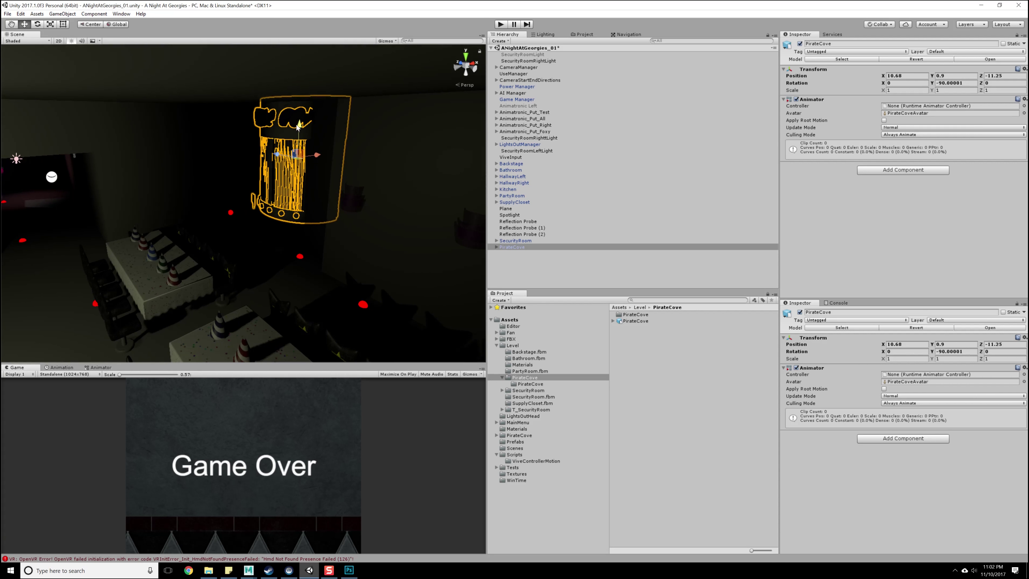
# Turn off scene lighting in the Scene view and reposition PirateCove to about X 9.369, Y 0.028, Z -11.369.
pyautogui.click(71, 42)
pyautogui.scroll(3, 340, 206)
pyautogui.keyDown('alt'); pyautogui.moveTo(340, 206); pyautogui.dragTo(284, 229); pyautogui.keyUp('alt')
pyautogui.keyDown('alt'); pyautogui.moveTo(283, 229); pyautogui.dragTo(409, 255); pyautogui.keyUp('alt')
pyautogui.moveTo(410, 254); pyautogui.dragTo(315, 241, button='middle')
pyautogui.keyDown('alt'); pyautogui.moveTo(315, 241); pyautogui.dragTo(346, 264); pyautogui.keyUp('alt')
pyautogui.scroll(3, 345, 264)
pyautogui.moveTo(346, 264); pyautogui.dragTo(291, 240, button='middle')
pyautogui.moveTo(199, 171); pyautogui.dragTo(208, 170)
pyautogui.keyDown('alt'); pyautogui.moveTo(261, 159); pyautogui.dragTo(326, 192); pyautogui.keyUp('alt')
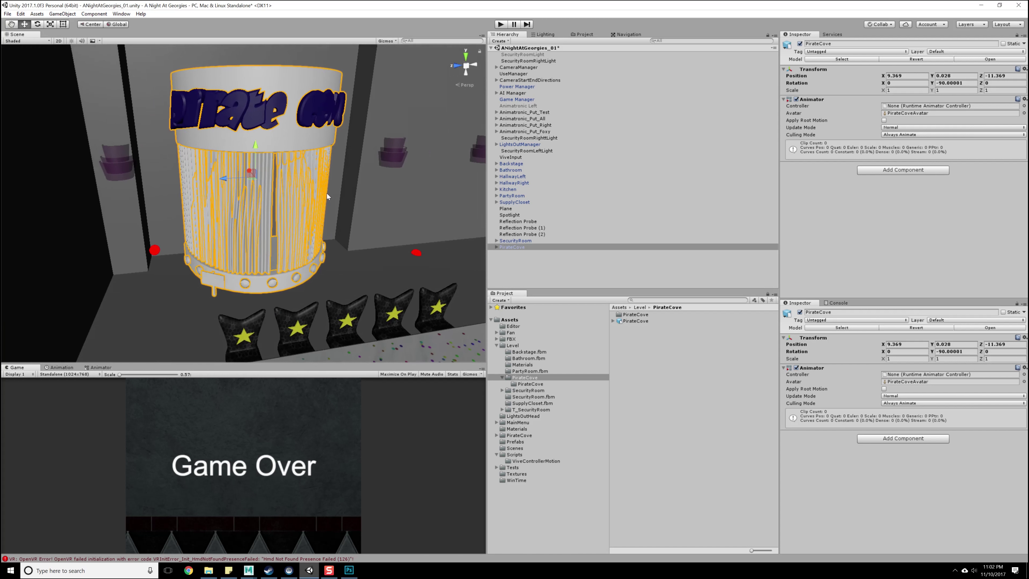
# Select Curtain_01 under PirateCove, lock the Inspector on it and expand its PirateCove_Curtains_Stars material settings.
pyautogui.scroll(5, 327, 193)
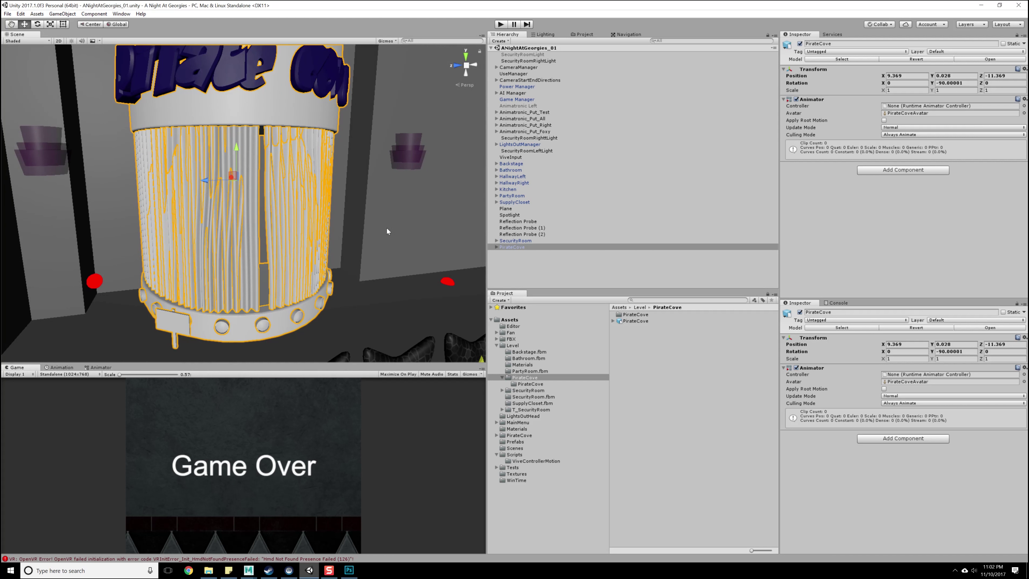
pyautogui.click(497, 247)
pyautogui.click(535, 242)
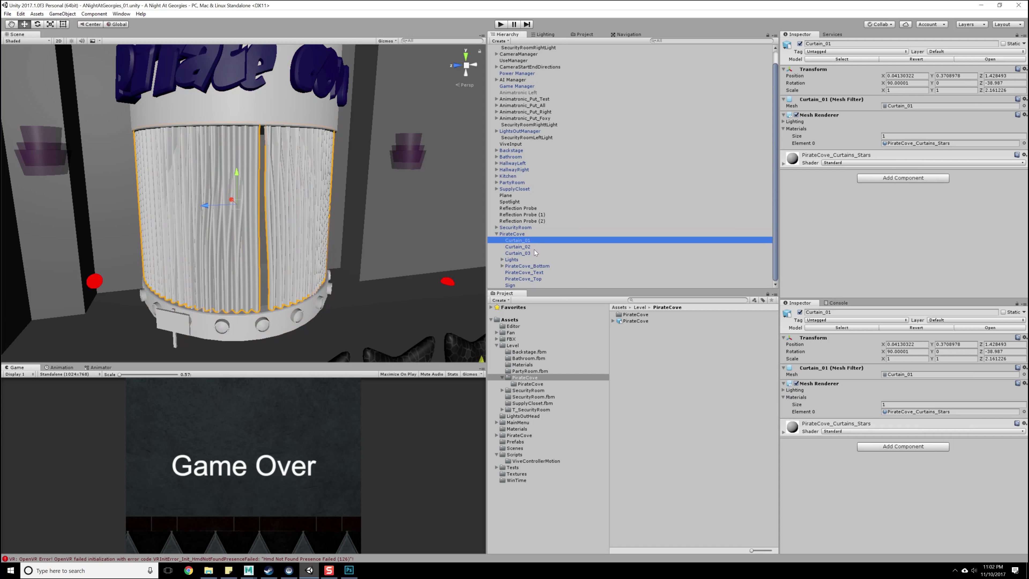
pyautogui.click(785, 164)
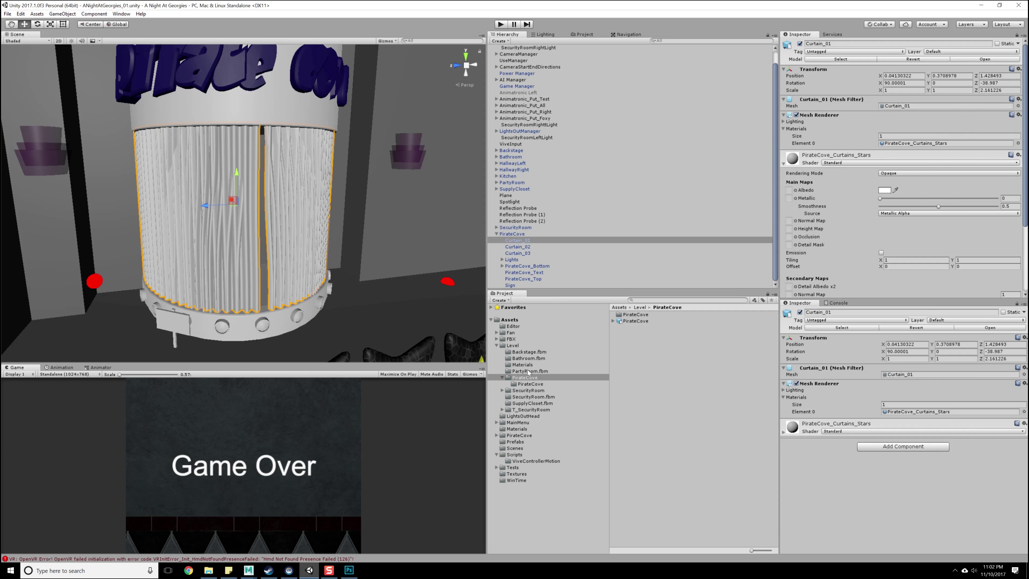
# Check the texture files in the PirateCove subfolder and compare with how the SecurityRoom folder is organized.
pyautogui.click(514, 345)
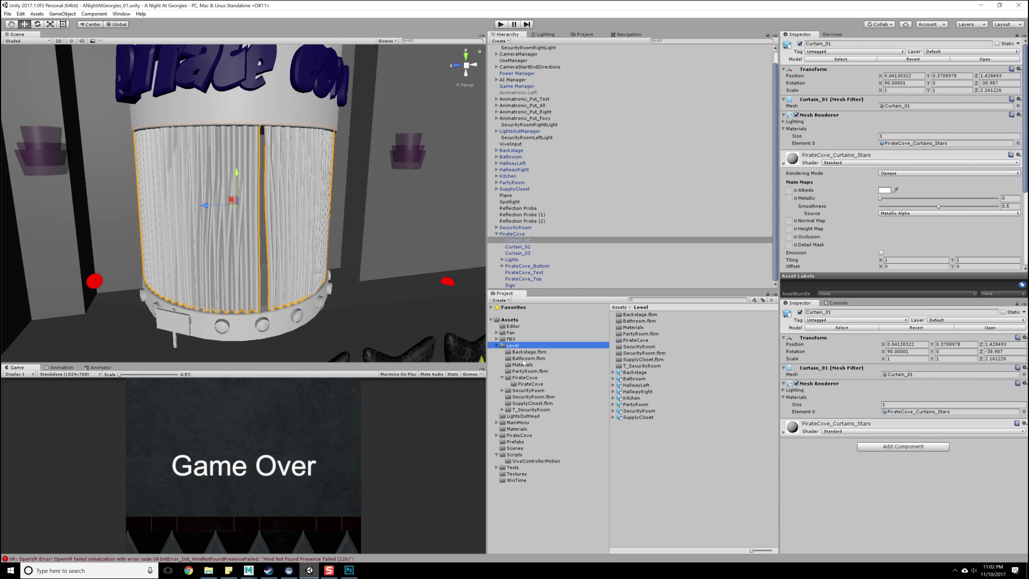
pyautogui.click(524, 377)
pyautogui.doubleClick(636, 316)
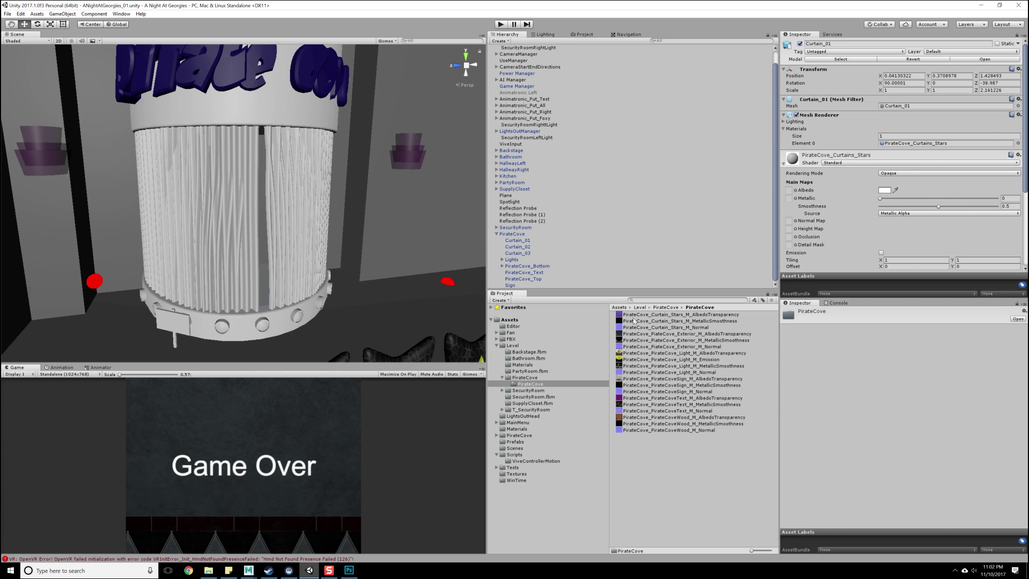
pyautogui.click(534, 391)
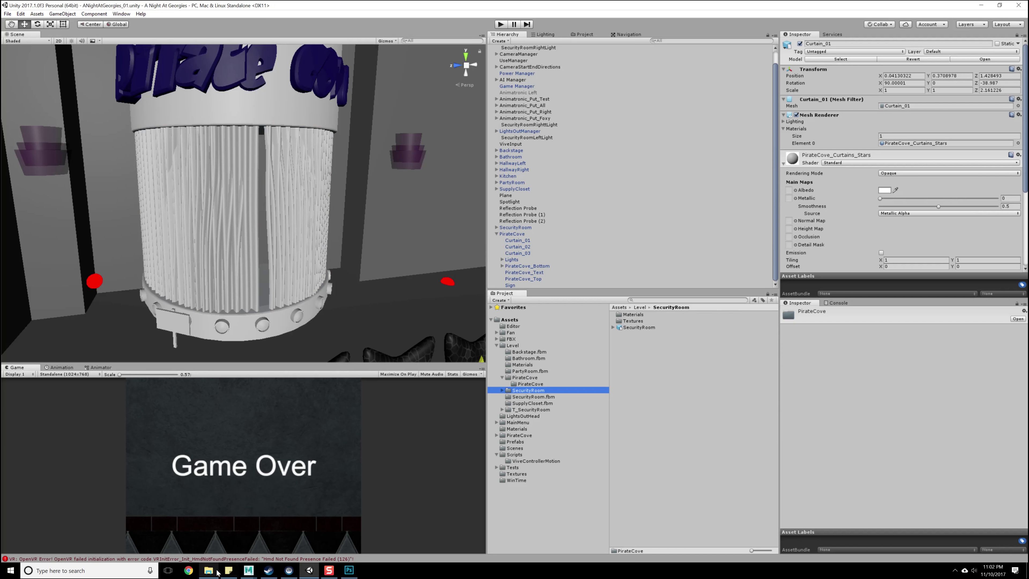
# In File Explorer, create a folder named Textures inside Assets/Level/PirateCove.
pyautogui.click(208, 570)
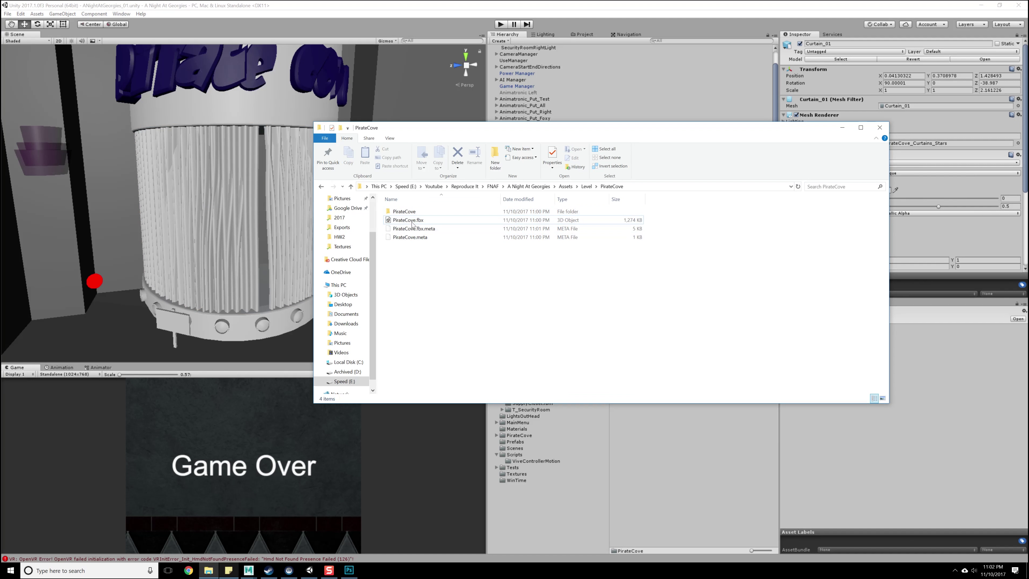
pyautogui.rightClick(403, 290)
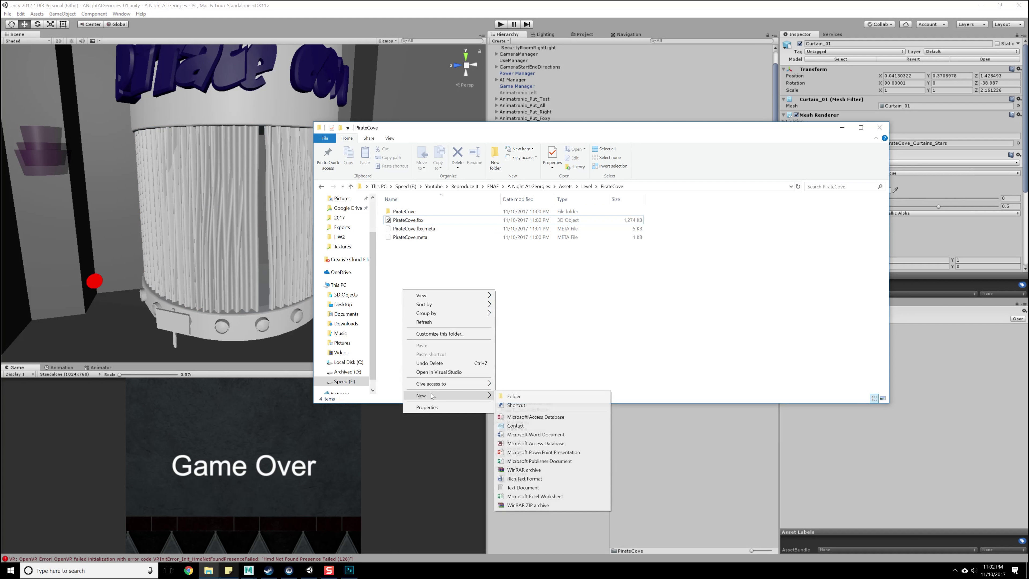
pyautogui.click(491, 392)
pyautogui.write('Textures')
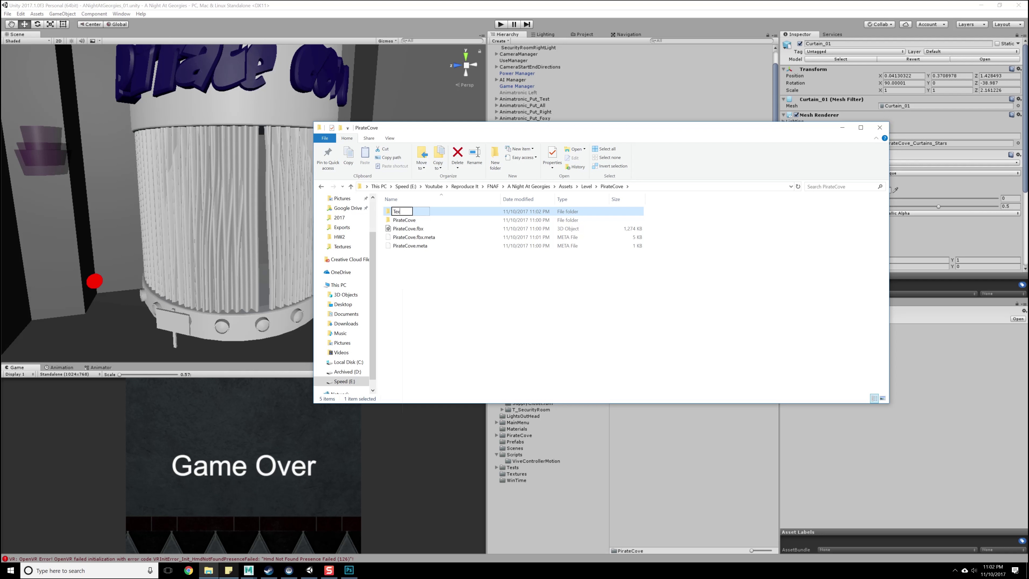
pyautogui.press('Return')
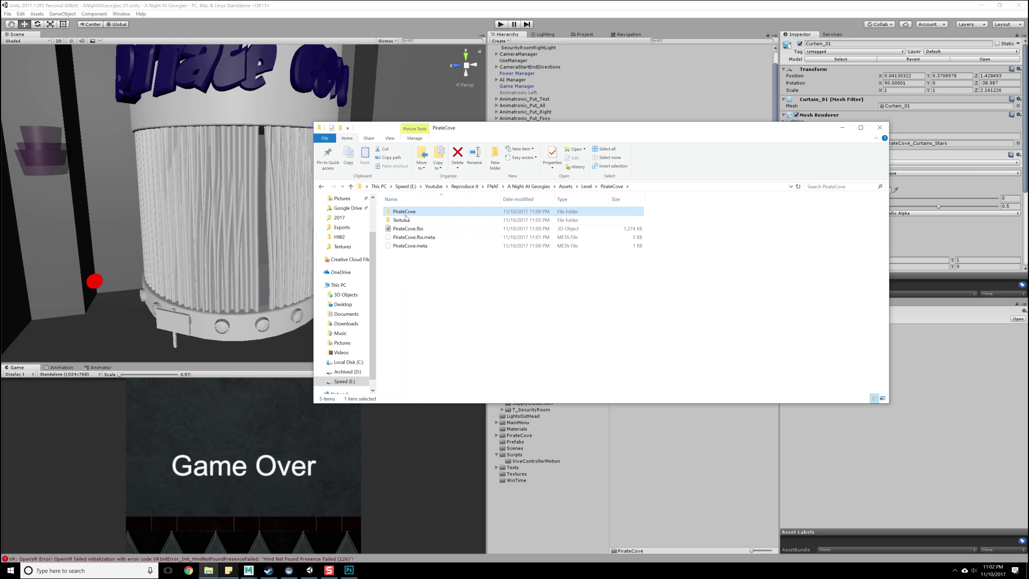
# Check the contents of the PirateCove texture subfolder, move it into the Textures folder, and return to Unity.
pyautogui.doubleClick(404, 211)
pyautogui.scroll(-2, 553, 307)
pyautogui.scroll(2, 553, 307)
pyautogui.click(401, 219)
pyautogui.click(322, 186)
pyautogui.moveTo(406, 211); pyautogui.dragTo(406, 220)
pyautogui.click(590, 8)
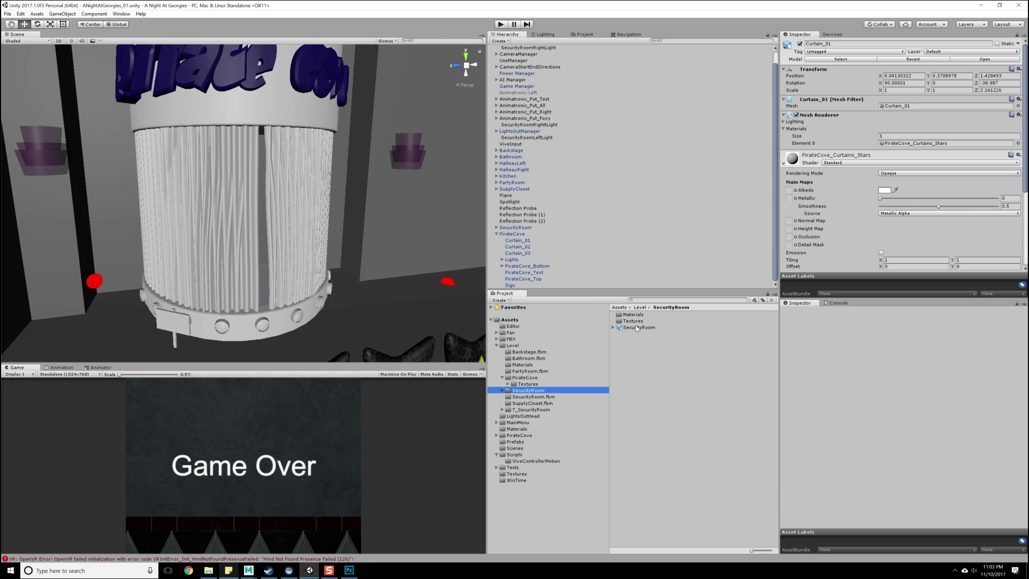
# Reselect Curtain_01, check SecurityRoom's Textures folder, and open Level/PirateCove/Textures/PirateCove in the project assets.
pyautogui.click(229, 240)
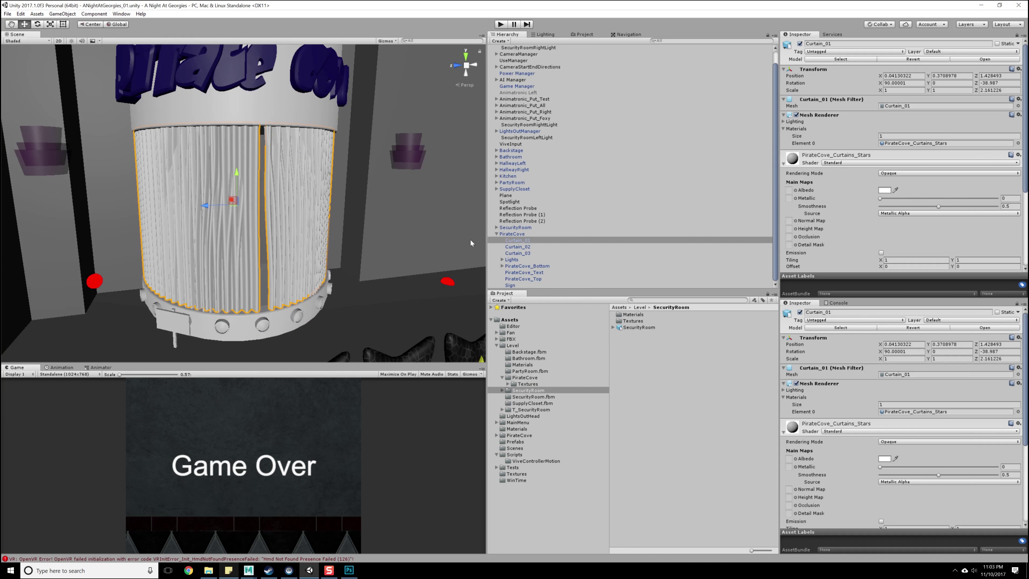
pyautogui.doubleClick(643, 319)
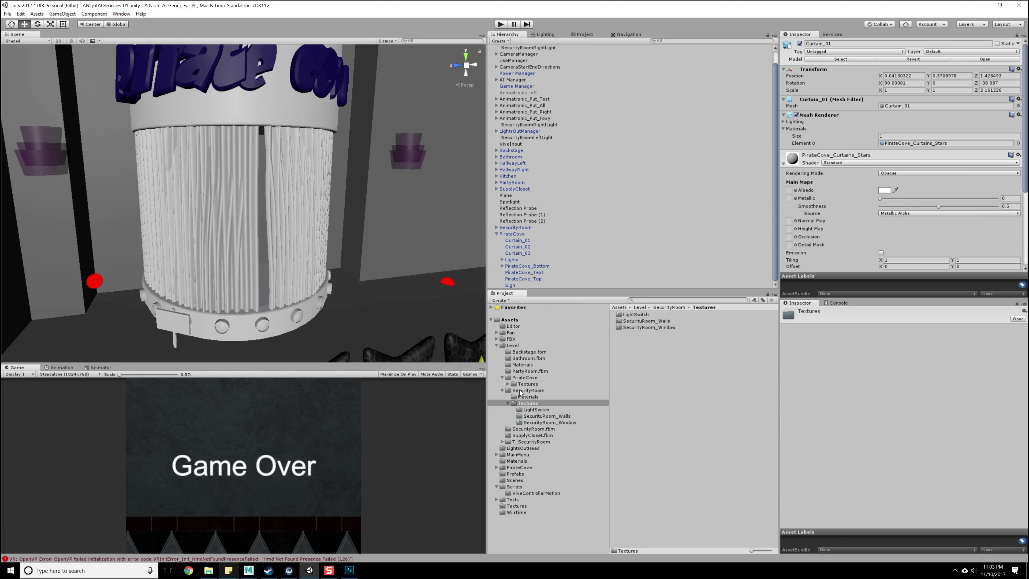
pyautogui.click(506, 391)
pyautogui.click(526, 384)
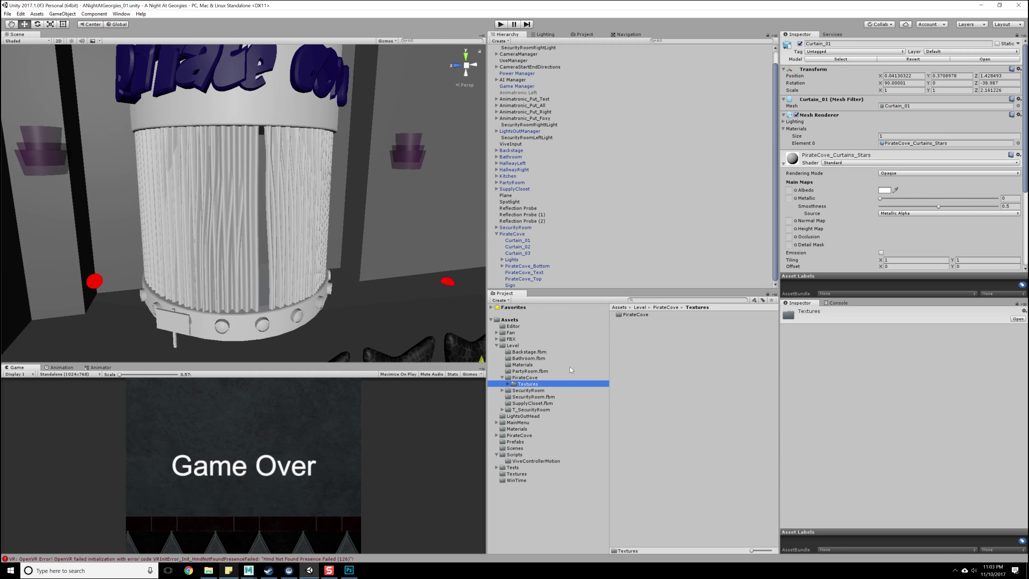
pyautogui.doubleClick(631, 315)
# Assign the PirateCove_Curtain_Stars_M albedo, metallic and normal textures to the PirateCove_Curtains_Stars material and fix the normal map's texture type.
pyautogui.moveTo(657, 318); pyautogui.dragTo(791, 190)
pyautogui.keyDown('alt'); pyautogui.moveTo(301, 223); pyautogui.dragTo(331, 348, button='right'); pyautogui.keyUp('alt')
pyautogui.keyDown('alt'); pyautogui.moveTo(331, 349); pyautogui.dragTo(294, 308); pyautogui.keyUp('alt')
pyautogui.moveTo(695, 321); pyautogui.dragTo(791, 202)
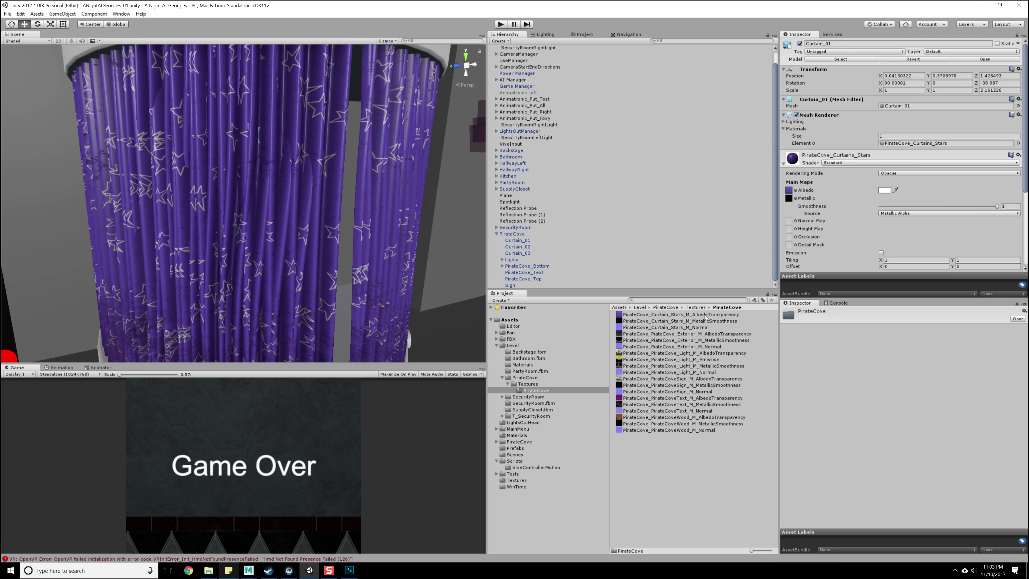
pyautogui.moveTo(697, 328); pyautogui.dragTo(789, 220)
pyautogui.click(1008, 238)
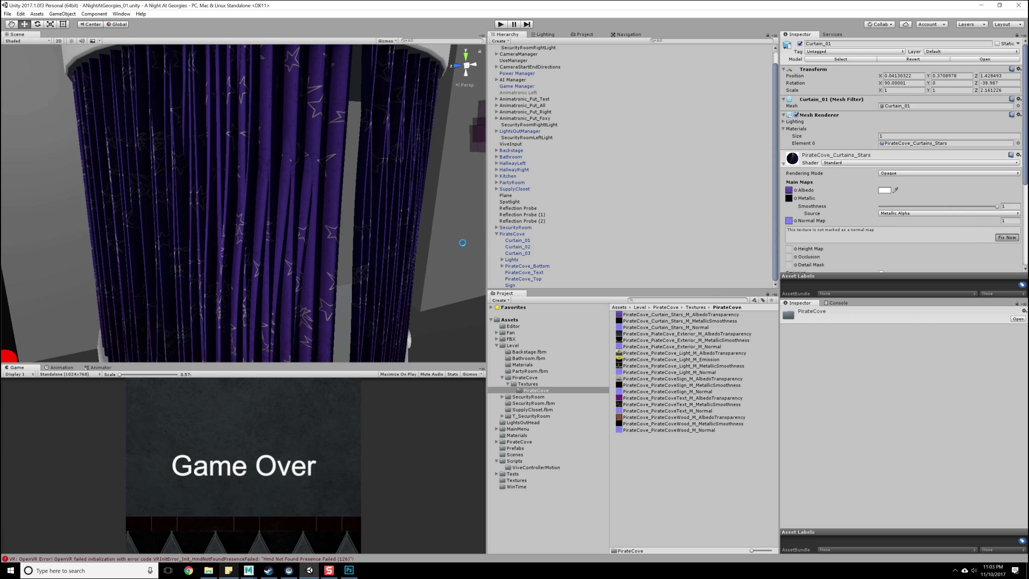
# Assign the Exterior_M albedo, metallic and normal textures to the PirateCove_Top material and fix the normal map's texture type.
pyautogui.keyDown('alt'); pyautogui.moveTo(337, 239); pyautogui.dragTo(317, 207); pyautogui.keyUp('alt')
pyautogui.scroll(-3, 317, 207)
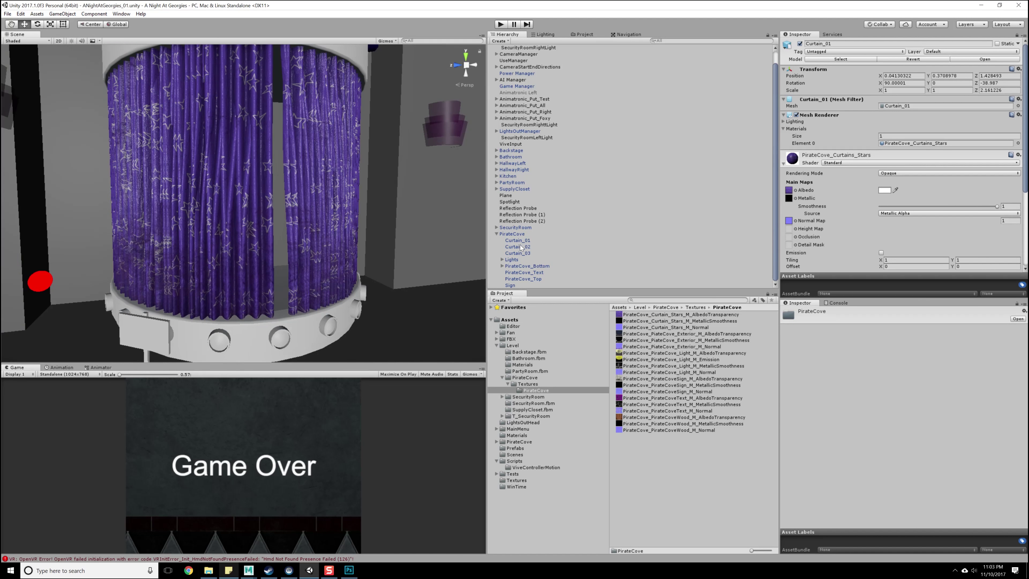
pyautogui.click(661, 334)
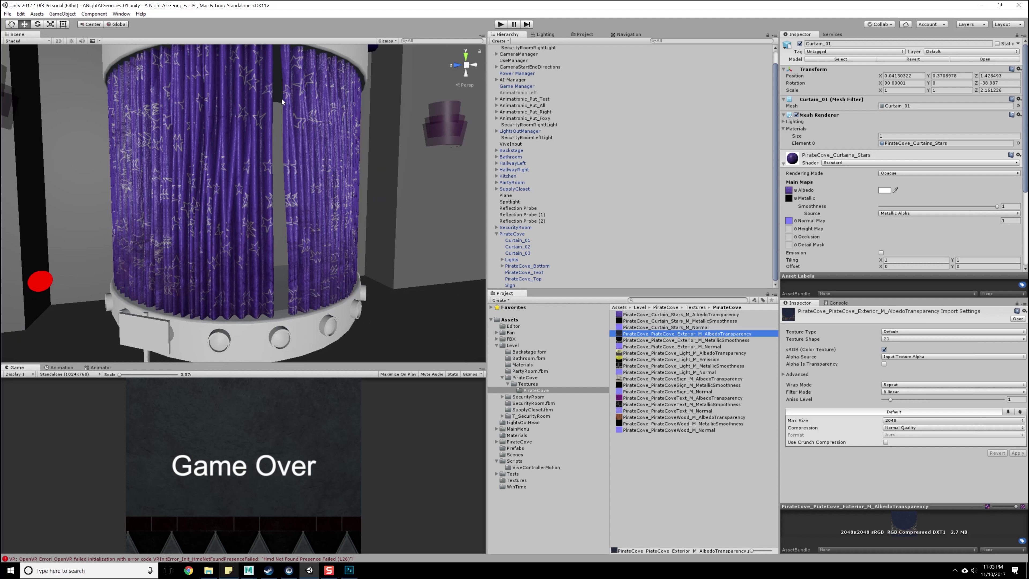
pyautogui.click(339, 58)
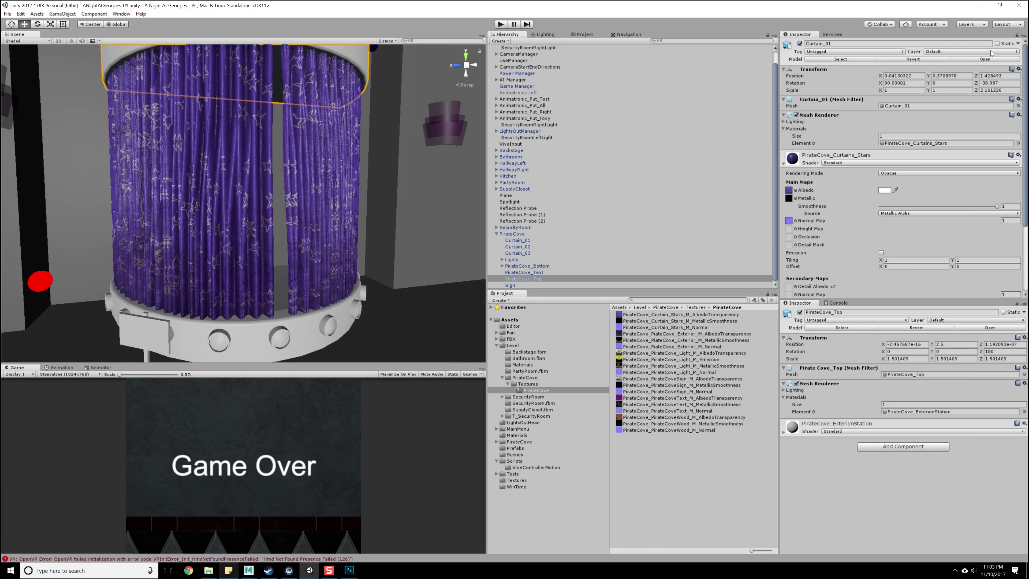
pyautogui.click(1017, 36)
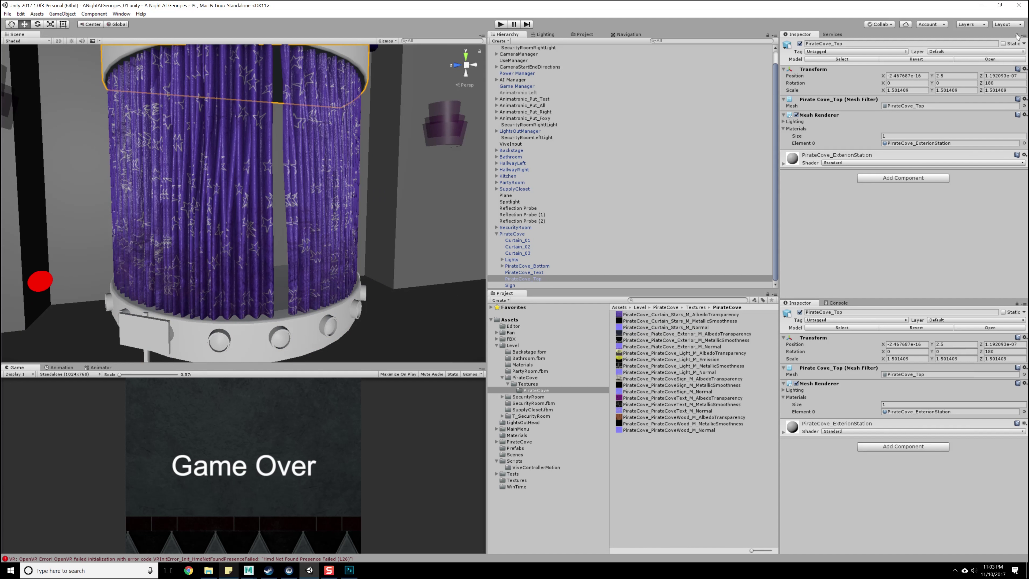
pyautogui.click(783, 163)
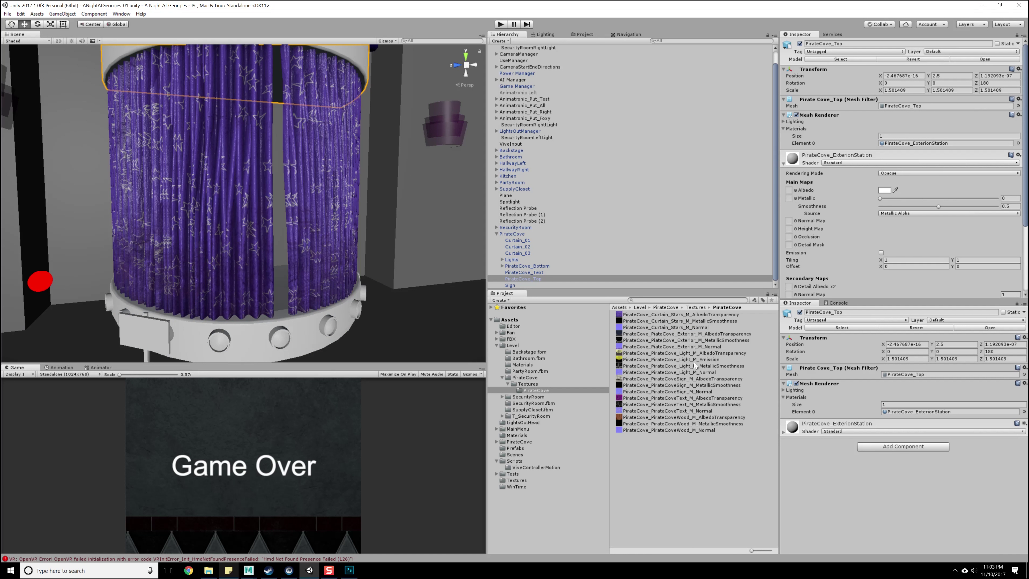
pyautogui.moveTo(704, 336); pyautogui.dragTo(790, 191)
pyautogui.moveTo(689, 340); pyautogui.dragTo(789, 199)
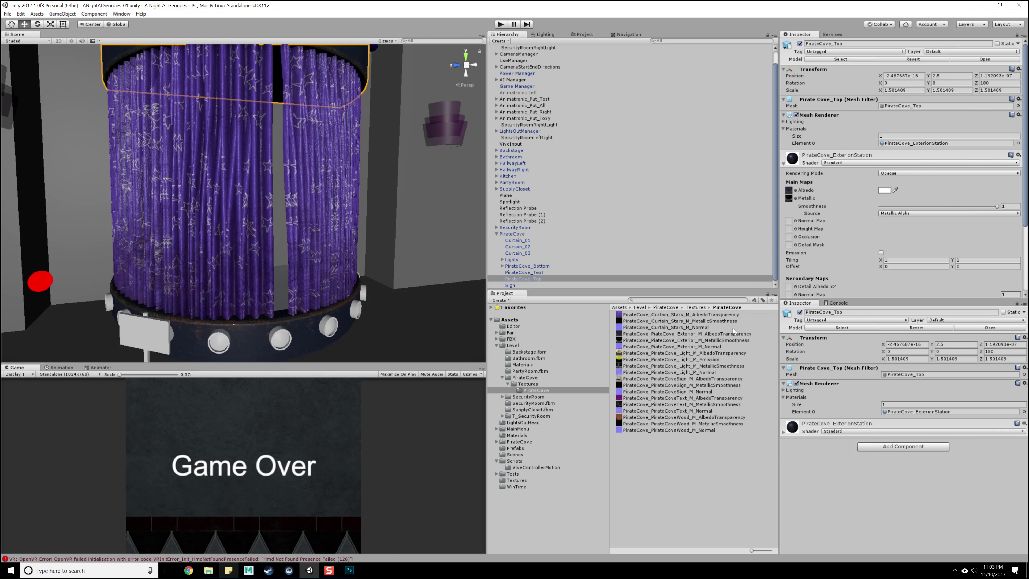
pyautogui.moveTo(709, 346); pyautogui.dragTo(788, 221)
pyautogui.click(998, 239)
# On PirateCove_Light_02's PirateCove_Light material, assign the Light_M albedo texture, enable emission and assign the Light_M emission texture.
pyautogui.moveTo(357, 276); pyautogui.dragTo(370, 359, button='middle')
pyautogui.keyDown('alt'); pyautogui.moveTo(357, 253); pyautogui.dragTo(364, 251); pyautogui.keyUp('alt')
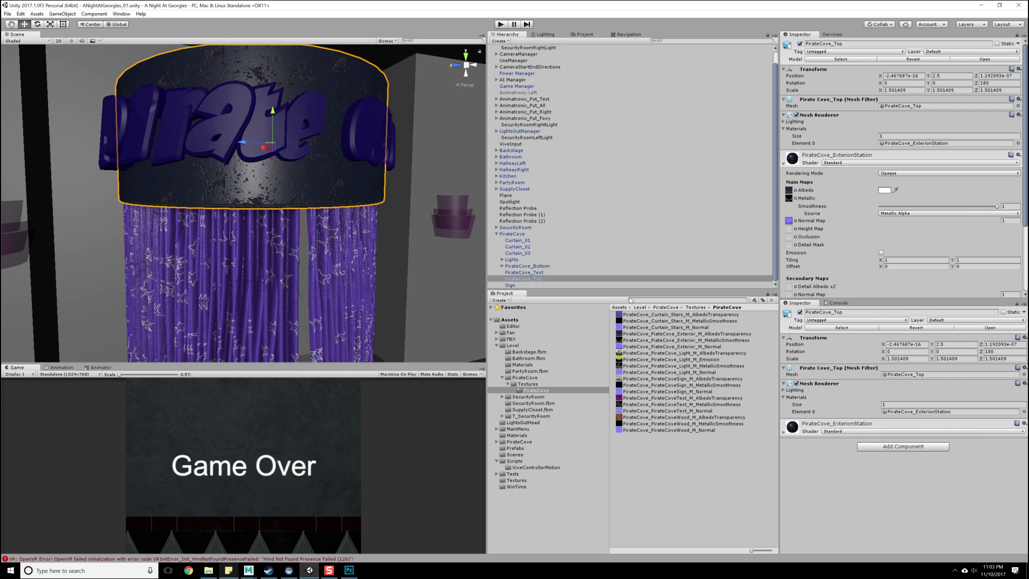
pyautogui.click(702, 354)
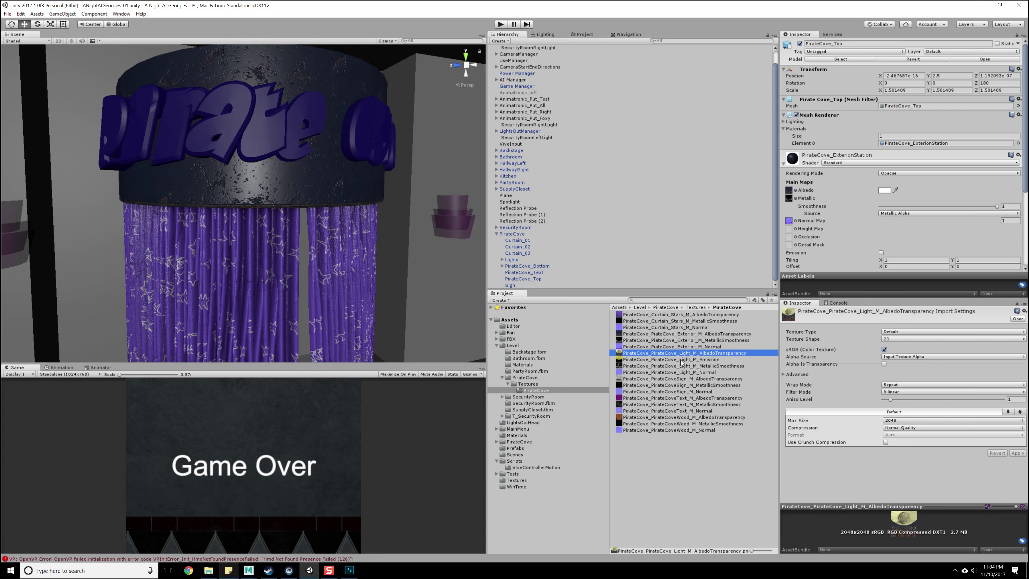
pyautogui.click(515, 268)
pyautogui.click(512, 260)
pyautogui.click(502, 260)
pyautogui.click(525, 272)
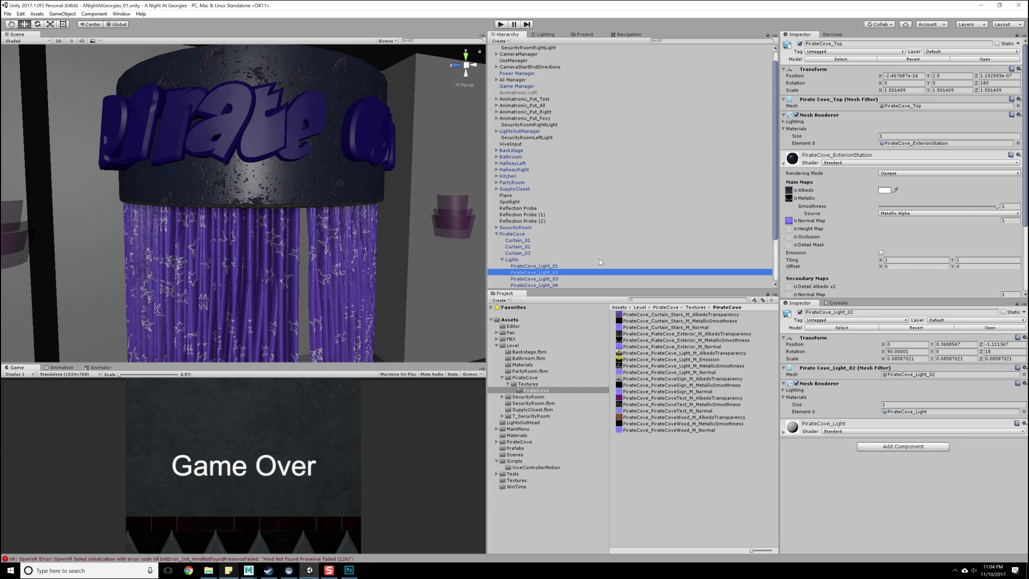
pyautogui.click(1016, 36)
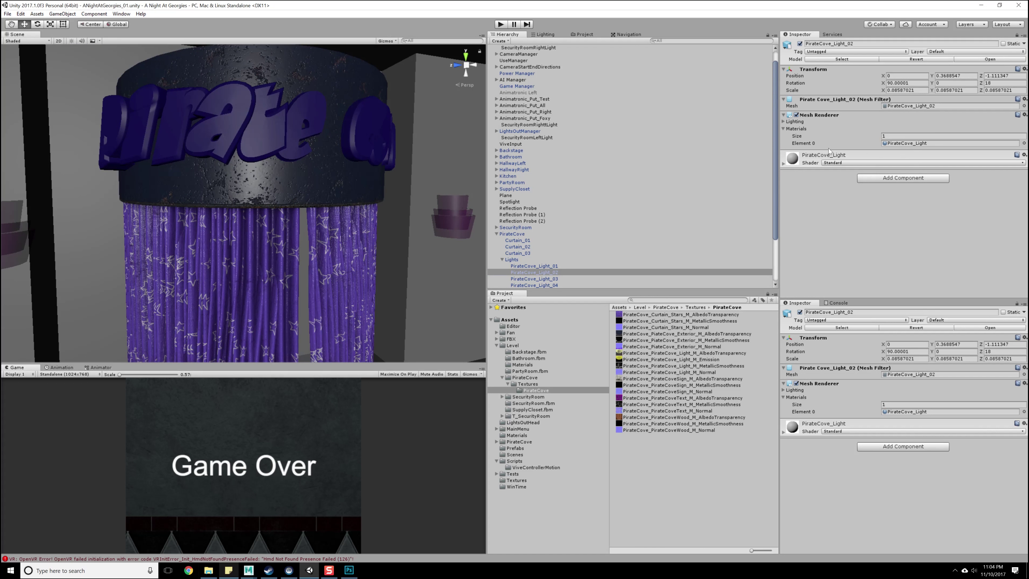
pyautogui.click(784, 163)
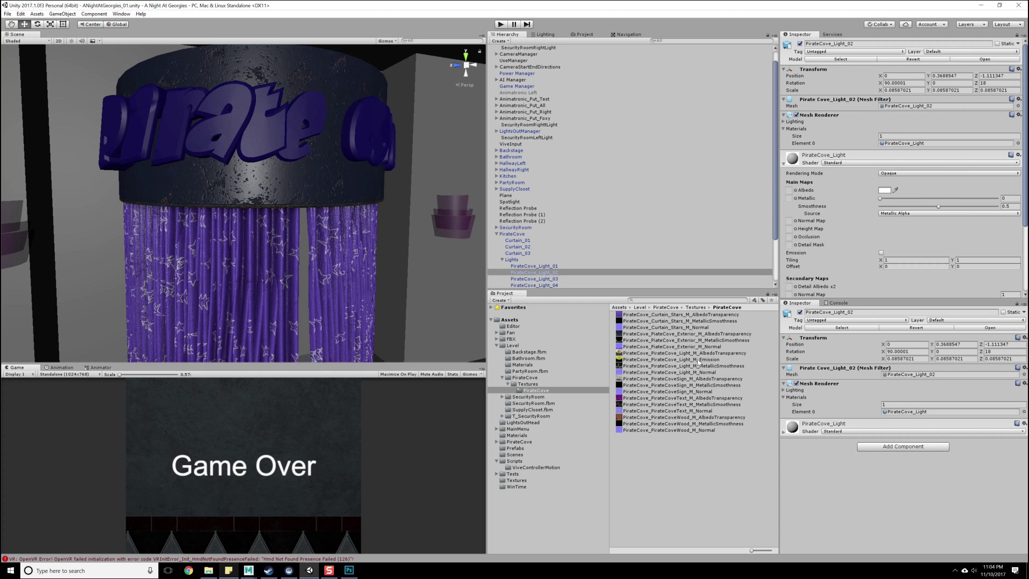
pyautogui.moveTo(689, 354); pyautogui.dragTo(789, 190)
pyautogui.click(881, 253)
pyautogui.moveTo(705, 360); pyautogui.dragTo(789, 260)
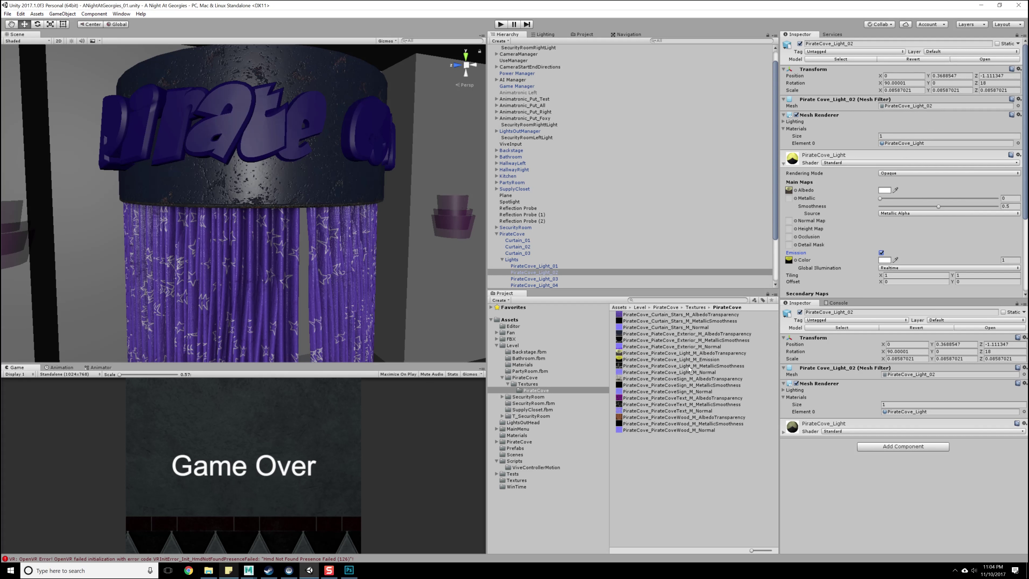
# Assign the Light_M metallic and normal textures to the PirateCove_Light material, check the bulbs in the scene and collapse the Lights group.
pyautogui.moveTo(696, 365); pyautogui.dragTo(789, 198)
pyautogui.moveTo(698, 373); pyautogui.dragTo(788, 221)
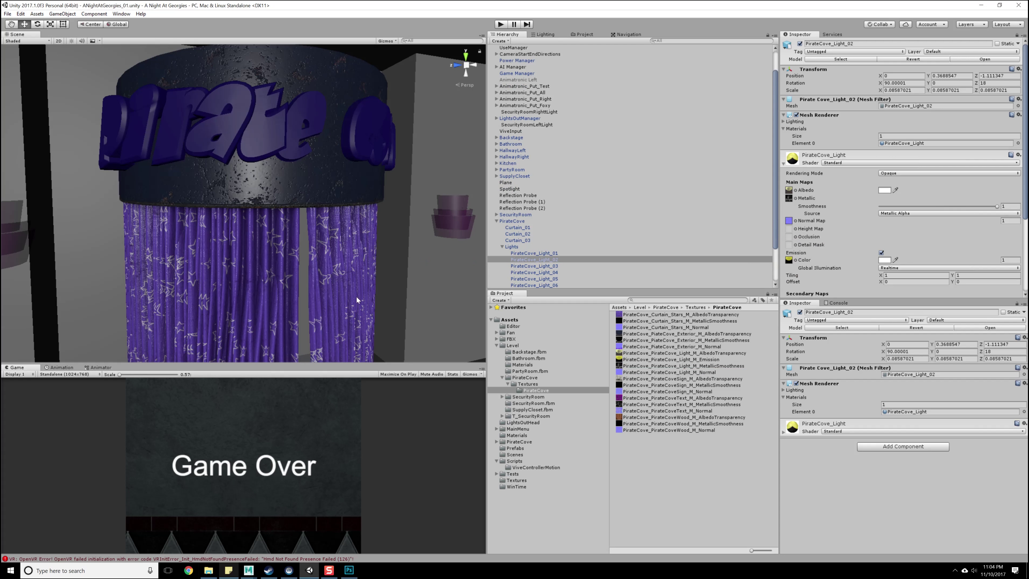
pyautogui.moveTo(356, 299); pyautogui.dragTo(349, 213, button='middle')
pyautogui.keyDown('alt'); pyautogui.moveTo(349, 213); pyautogui.dragTo(354, 210); pyautogui.keyUp('alt')
pyautogui.keyDown('alt'); pyautogui.moveTo(354, 210); pyautogui.dragTo(81, 59, button='right'); pyautogui.keyUp('alt')
pyautogui.click(71, 40)
pyautogui.click(72, 40)
pyautogui.doubleClick(568, 262)
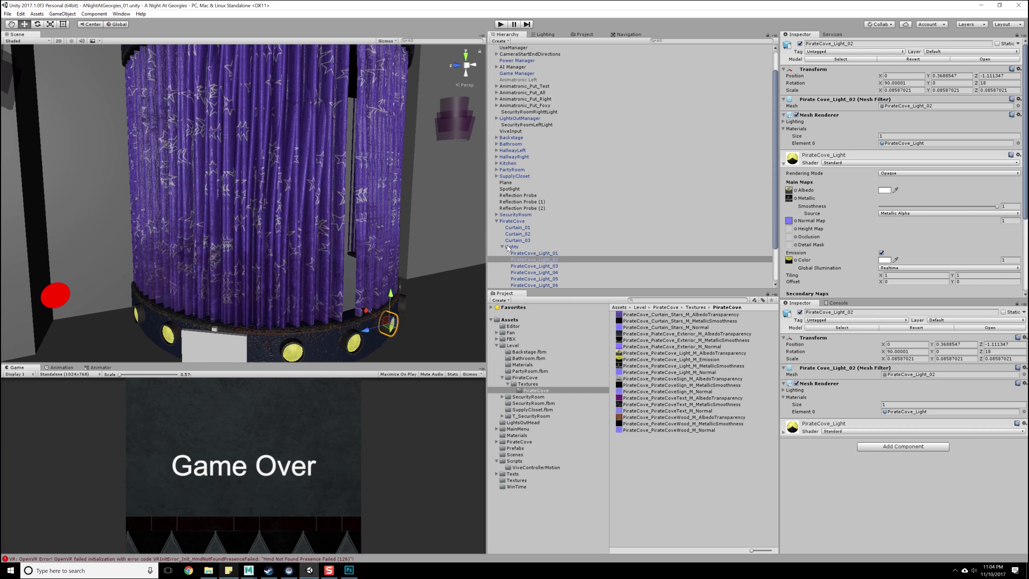
pyautogui.click(503, 248)
pyautogui.click(675, 378)
# Assign the PirateCoveSign_M albedo, metallic and normal textures to the Sign's PirateCove_Sign material and fix the normal map's texture type.
pyautogui.moveTo(292, 297); pyautogui.dragTo(333, 245, button='middle')
pyautogui.scroll(4, 324, 284)
pyautogui.moveTo(312, 324); pyautogui.dragTo(349, 258, button='middle')
pyautogui.click(394, 243)
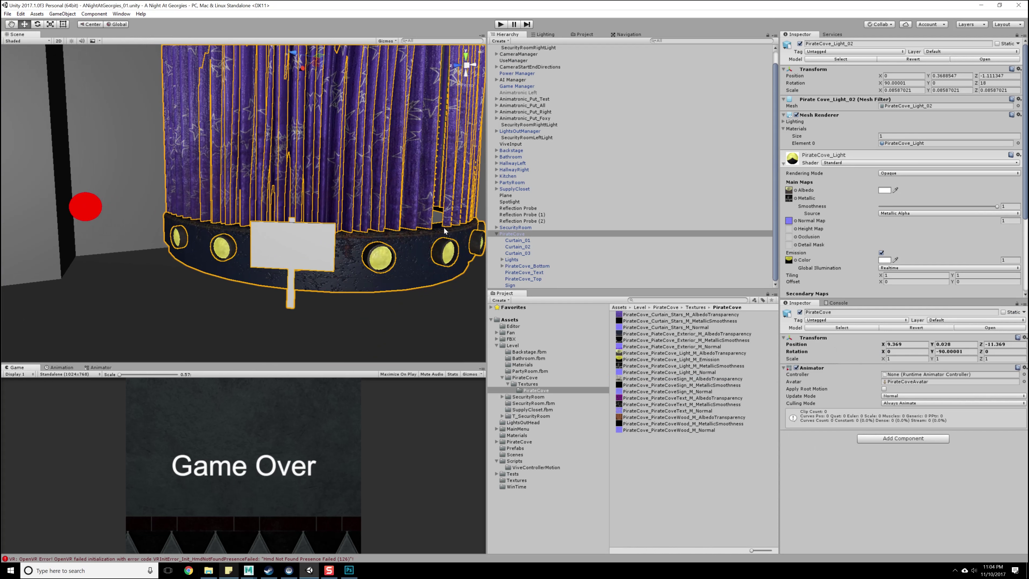
pyautogui.click(329, 245)
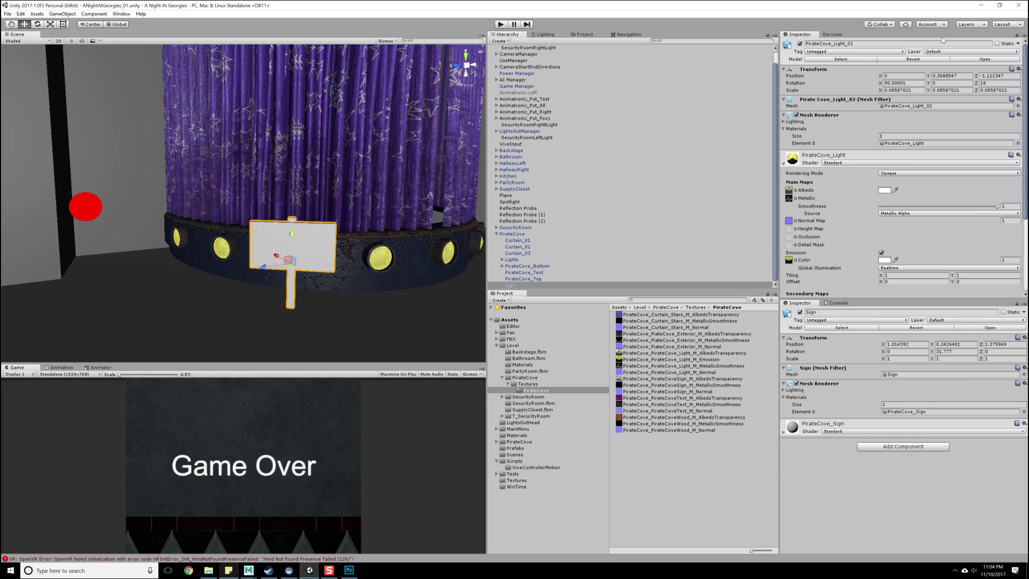
pyautogui.click(1017, 36)
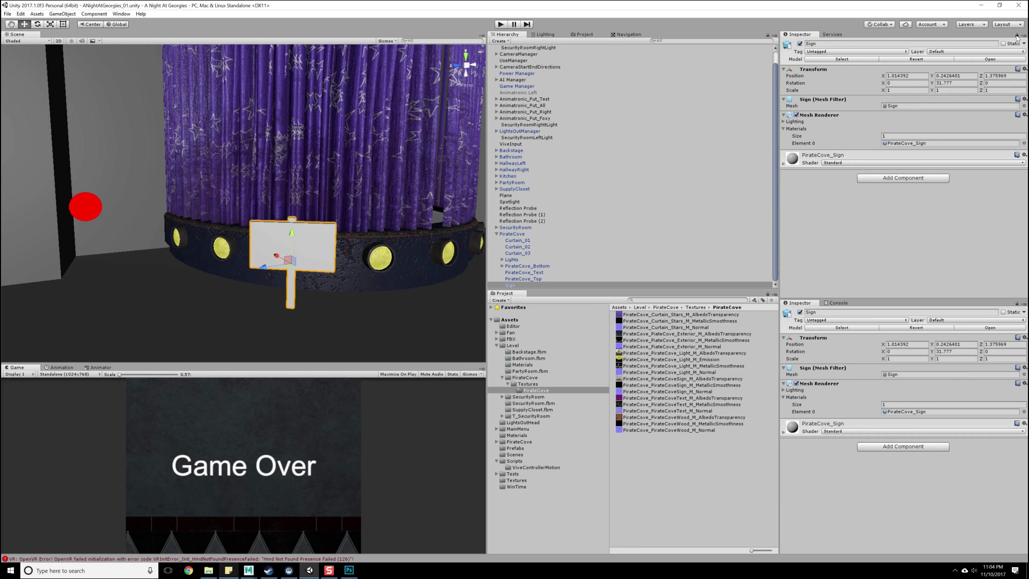
pyautogui.click(783, 163)
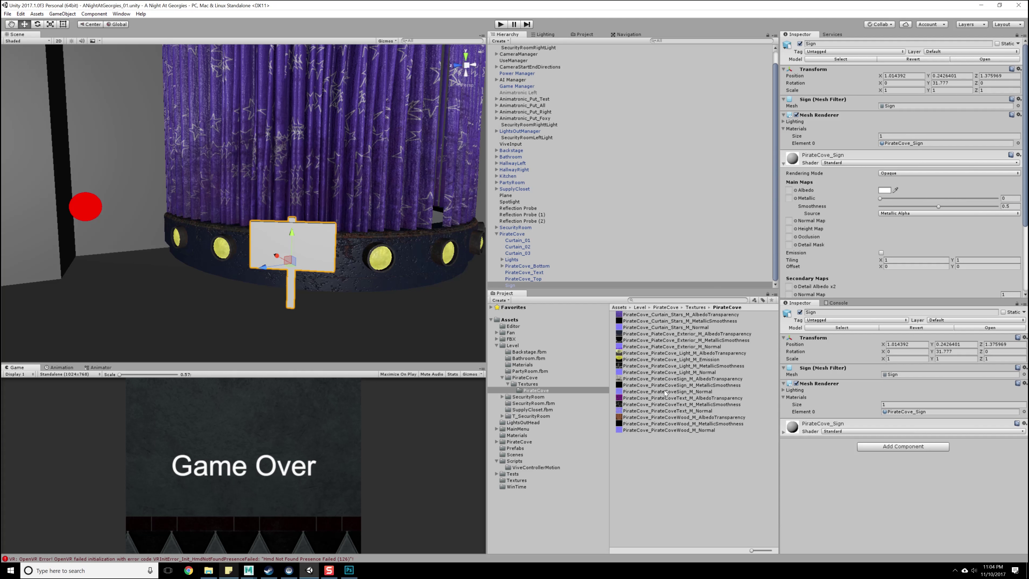
pyautogui.moveTo(683, 379); pyautogui.dragTo(788, 190)
pyautogui.moveTo(704, 385); pyautogui.dragTo(789, 198)
pyautogui.moveTo(706, 391); pyautogui.dragTo(788, 221)
pyautogui.click(1006, 237)
pyautogui.keyDown('alt'); pyautogui.moveTo(391, 267); pyautogui.dragTo(386, 177); pyautogui.keyUp('alt')
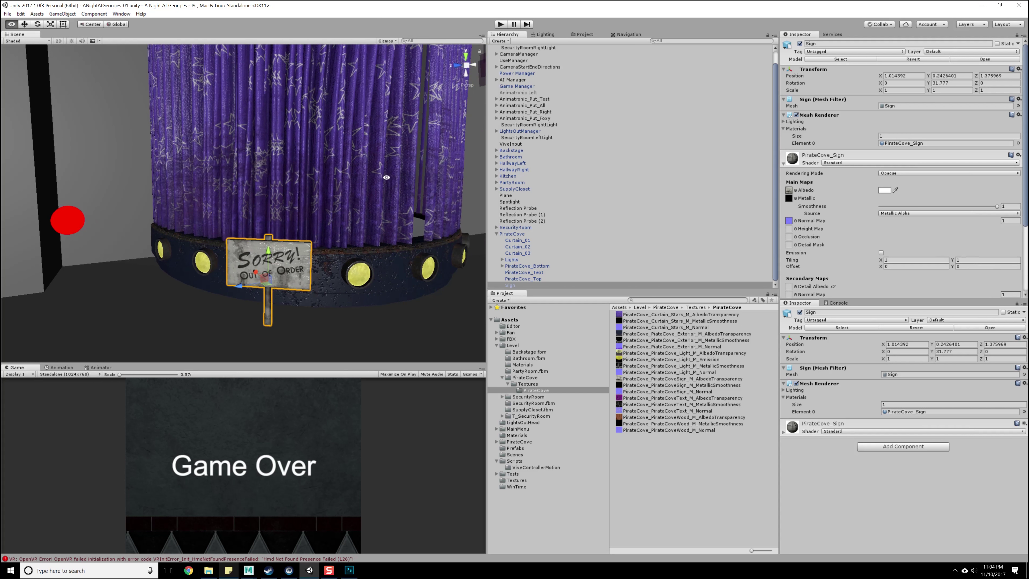
# Assign the PirateCoveText_M albedo, metallic and normal textures to the PirateCove_Text material and fix the normal map's texture type.
pyautogui.scroll(3, 387, 177)
pyautogui.keyDown('alt'); pyautogui.moveTo(390, 135); pyautogui.dragTo(364, 211, button='middle'); pyautogui.keyUp('alt')
pyautogui.scroll(-8, 363, 211)
pyautogui.keyDown('alt'); pyautogui.moveTo(288, 126); pyautogui.dragTo(292, 179, button='middle'); pyautogui.keyUp('alt')
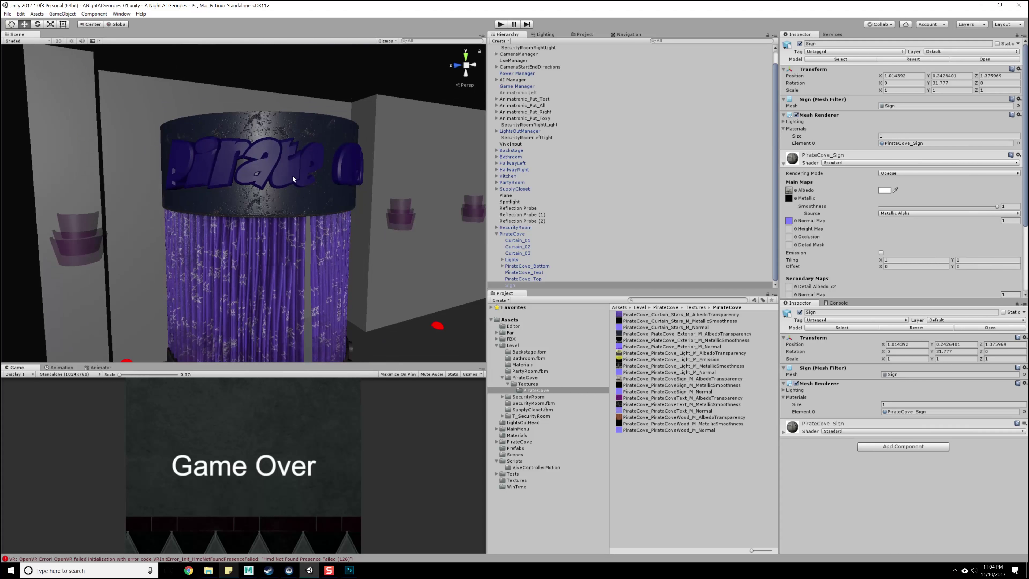
pyautogui.click(293, 177)
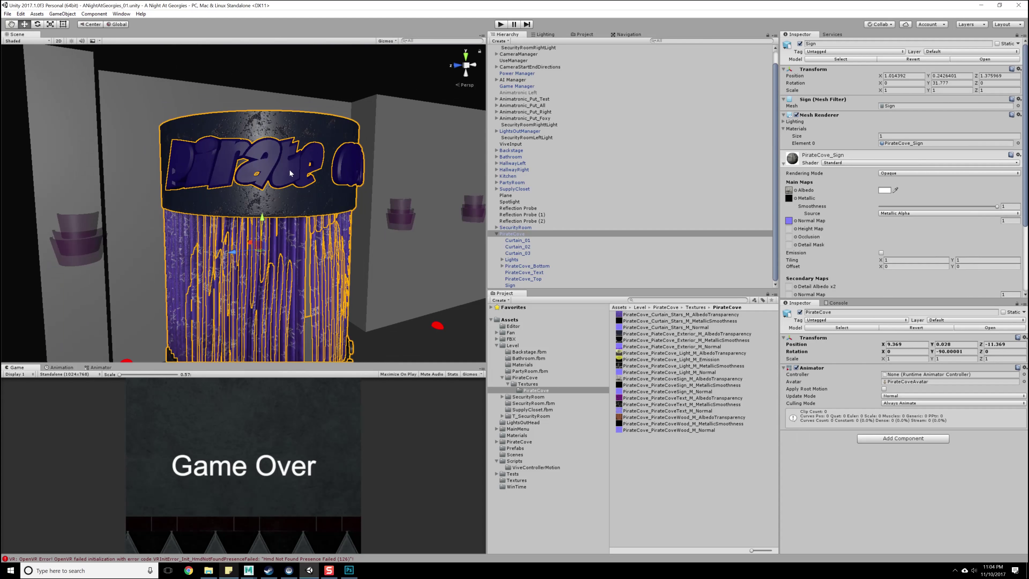
pyautogui.click(1017, 36)
pyautogui.click(784, 163)
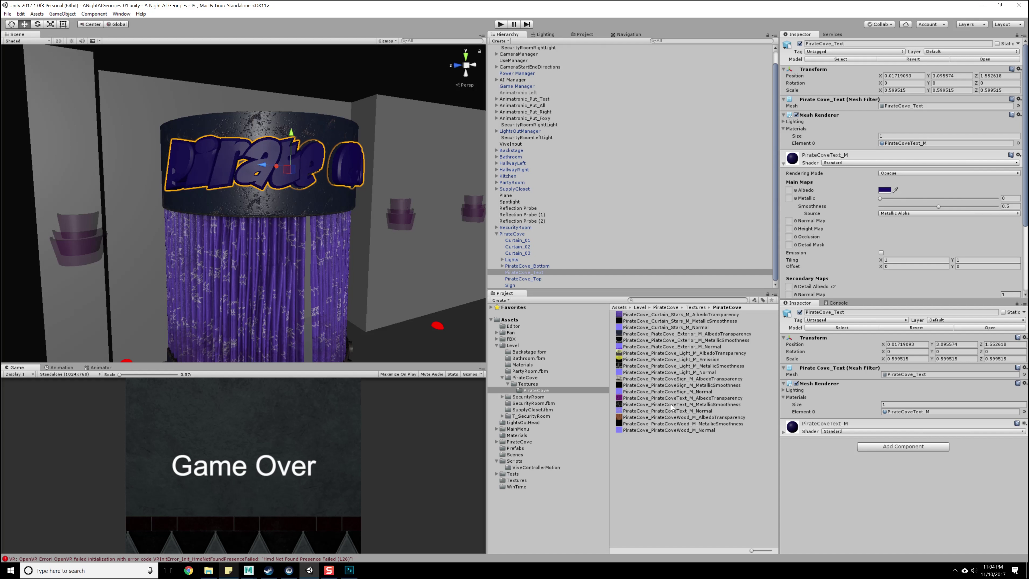
pyautogui.moveTo(670, 399); pyautogui.dragTo(789, 190)
pyautogui.moveTo(713, 404); pyautogui.dragTo(789, 198)
pyautogui.click(690, 411)
pyautogui.moveTo(691, 411); pyautogui.dragTo(790, 222)
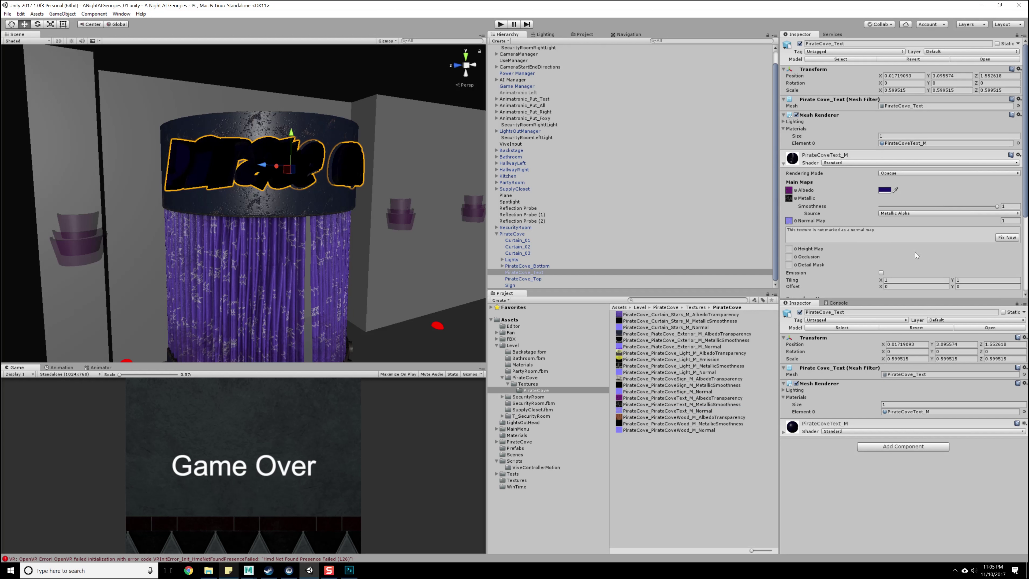
pyautogui.click(1005, 237)
# Examine the textured Pirate Cove's lettering, curtains and base from several angles.
pyautogui.moveTo(385, 276)
pyautogui.keyDown('alt'); pyautogui.mouseDown()
pyautogui.moveTo(344, 237)
pyautogui.moveTo(212, 239)
pyautogui.moveTo(349, 218)
pyautogui.moveTo(302, 233)
pyautogui.mouseUp(); pyautogui.keyUp('alt')
pyautogui.keyDown('alt'); pyautogui.moveTo(302, 233); pyautogui.dragTo(330, 256, button='right'); pyautogui.keyUp('alt')
pyautogui.keyDown('alt'); pyautogui.moveTo(330, 255); pyautogui.dragTo(331, 173, button='middle'); pyautogui.keyUp('alt')
pyautogui.keyDown('alt'); pyautogui.moveTo(330, 174); pyautogui.dragTo(319, 205); pyautogui.keyUp('alt')
pyautogui.keyDown('alt'); pyautogui.moveTo(320, 205); pyautogui.dragTo(322, 142, button='right'); pyautogui.keyUp('alt')
pyautogui.keyDown('alt'); pyautogui.moveTo(321, 142); pyautogui.dragTo(318, 170); pyautogui.keyUp('alt')
pyautogui.keyDown('alt'); pyautogui.moveTo(179, 129); pyautogui.dragTo(239, 143); pyautogui.keyUp('alt')
pyautogui.keyDown('alt'); pyautogui.moveTo(399, 129); pyautogui.dragTo(368, 124); pyautogui.keyUp('alt')
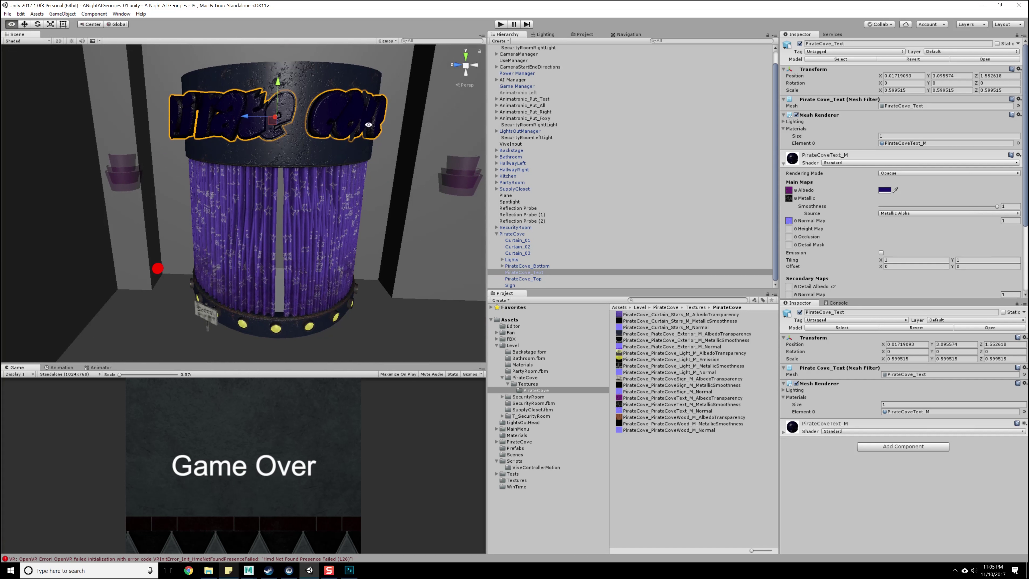
pyautogui.keyDown('alt'); pyautogui.moveTo(368, 124); pyautogui.dragTo(361, 108, button='middle'); pyautogui.keyUp('alt')
pyautogui.keyDown('alt'); pyautogui.moveTo(361, 109); pyautogui.dragTo(379, 154, button='right'); pyautogui.keyUp('alt')
pyautogui.keyDown('alt'); pyautogui.moveTo(340, 316); pyautogui.dragTo(331, 230, button='middle'); pyautogui.keyUp('alt')
pyautogui.keyDown('alt'); pyautogui.moveTo(331, 230); pyautogui.dragTo(330, 235); pyautogui.keyUp('alt')
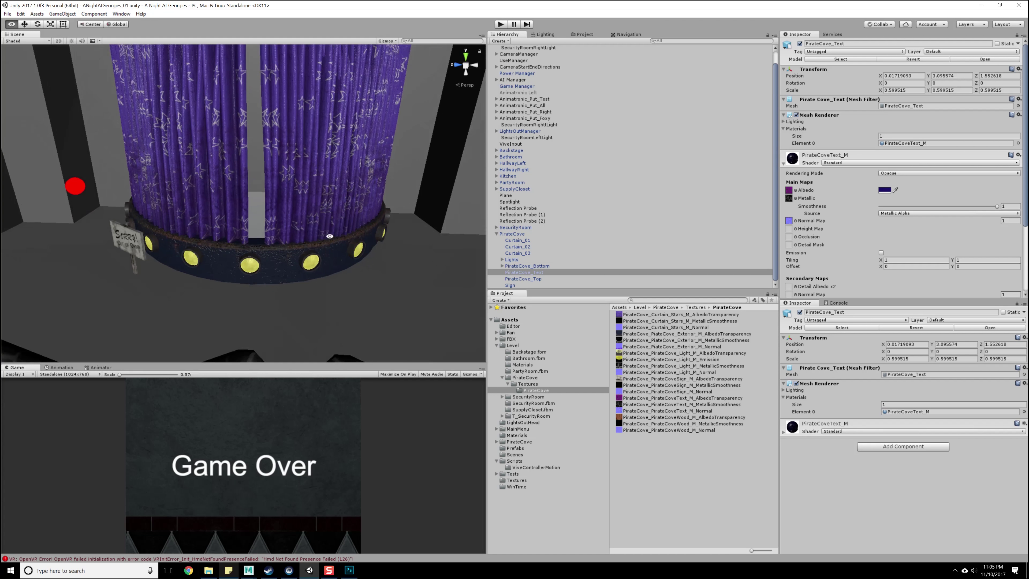
# Assign the PirateCoveWood_M albedo, metallic and normal textures to the PirateCove_Floor material on the stage floor, polySurface1.
pyautogui.scroll(4, 278, 244)
pyautogui.click(265, 228)
pyautogui.click(266, 237)
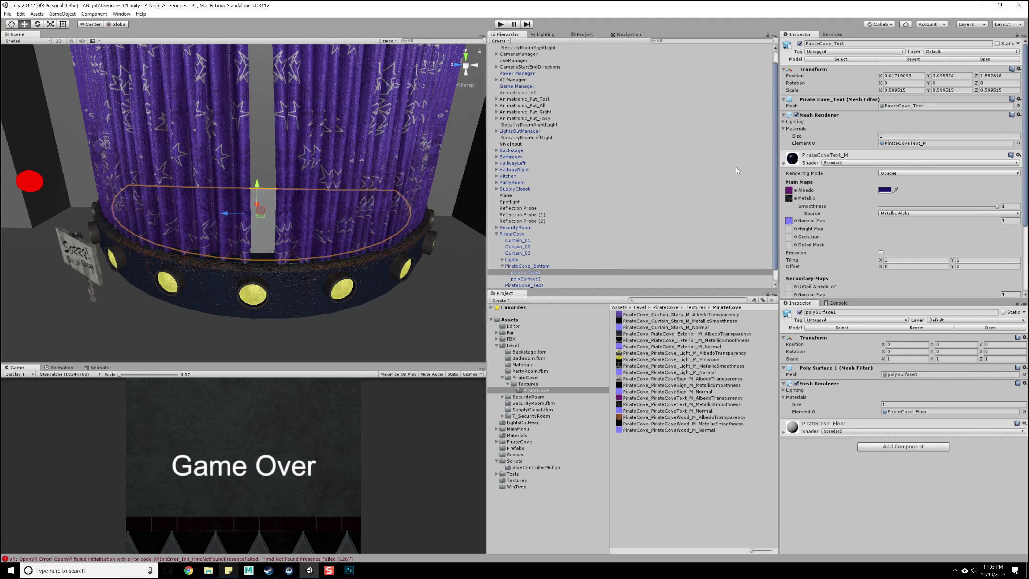
pyautogui.click(1016, 35)
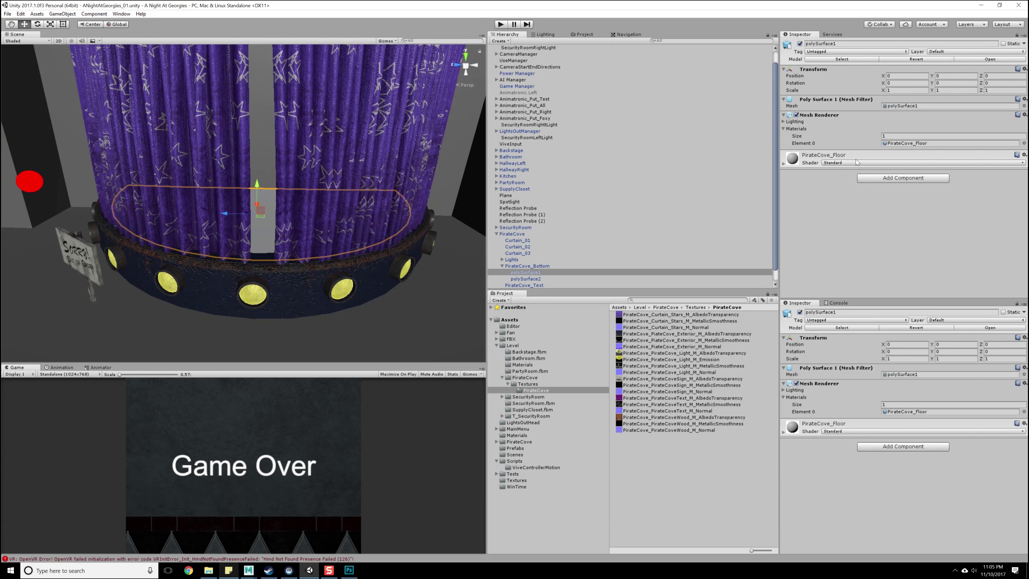
pyautogui.click(784, 164)
pyautogui.moveTo(669, 417); pyautogui.dragTo(789, 200)
# Survey the level from above, from the Pirate Cove and party tables across to the security room.
pyautogui.keyDown('alt'); pyautogui.moveTo(247, 248); pyautogui.dragTo(281, 242); pyautogui.keyUp('alt')
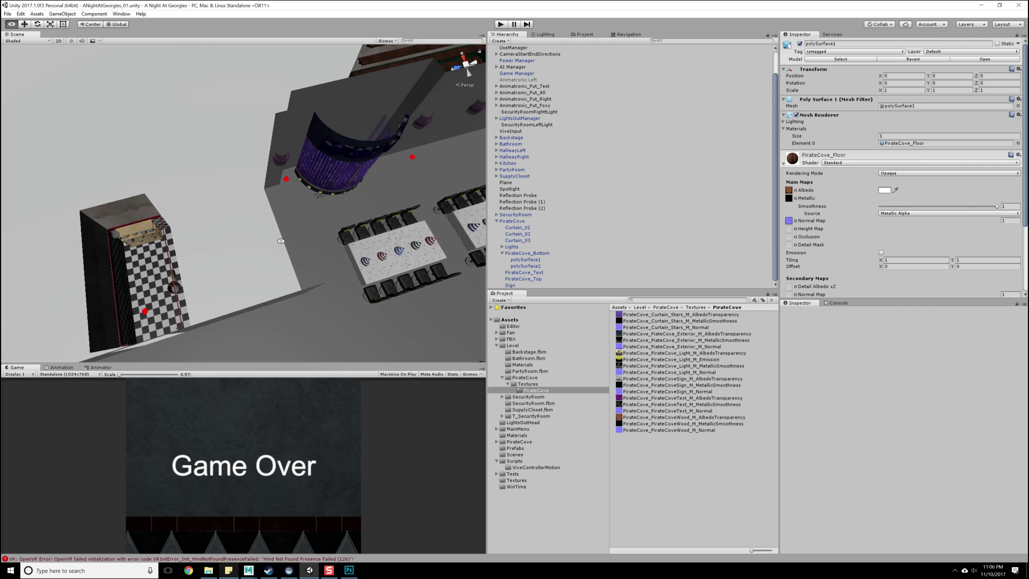
pyautogui.keyDown('alt'); pyautogui.moveTo(327, 180); pyautogui.dragTo(350, 139); pyautogui.keyUp('alt')
pyautogui.keyDown('alt'); pyautogui.moveTo(349, 144); pyautogui.dragTo(318, 175, button='middle'); pyautogui.keyUp('alt')
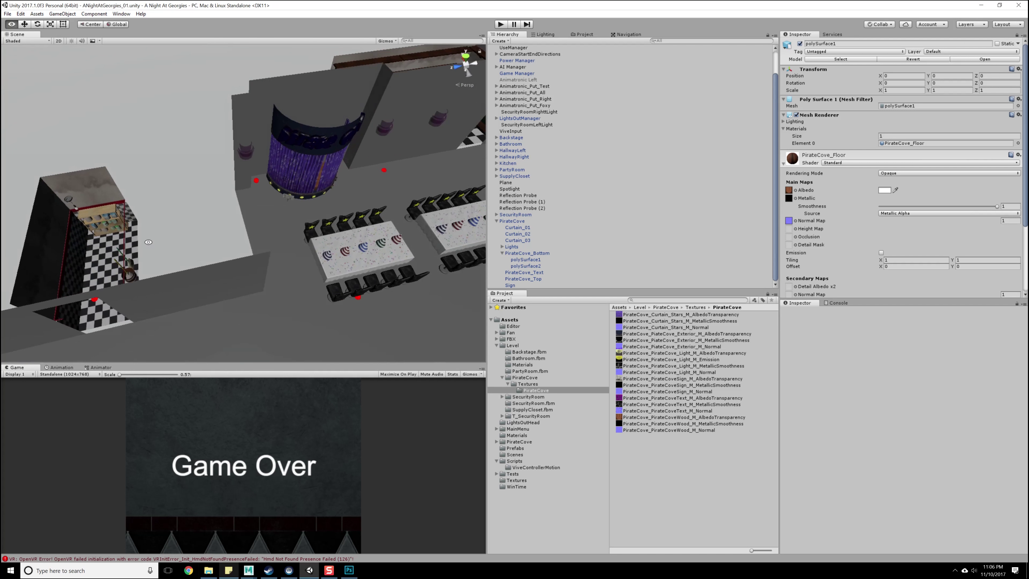
pyautogui.keyDown('alt'); pyautogui.moveTo(148, 242); pyautogui.dragTo(160, 244); pyautogui.keyUp('alt')
pyautogui.keyDown('alt'); pyautogui.moveTo(309, 183); pyautogui.dragTo(227, 231); pyautogui.keyUp('alt')
pyautogui.moveTo(332, 144); pyautogui.dragTo(248, 217, button='middle')
pyautogui.keyDown('alt'); pyautogui.moveTo(248, 220); pyautogui.dragTo(332, 161); pyautogui.keyUp('alt')
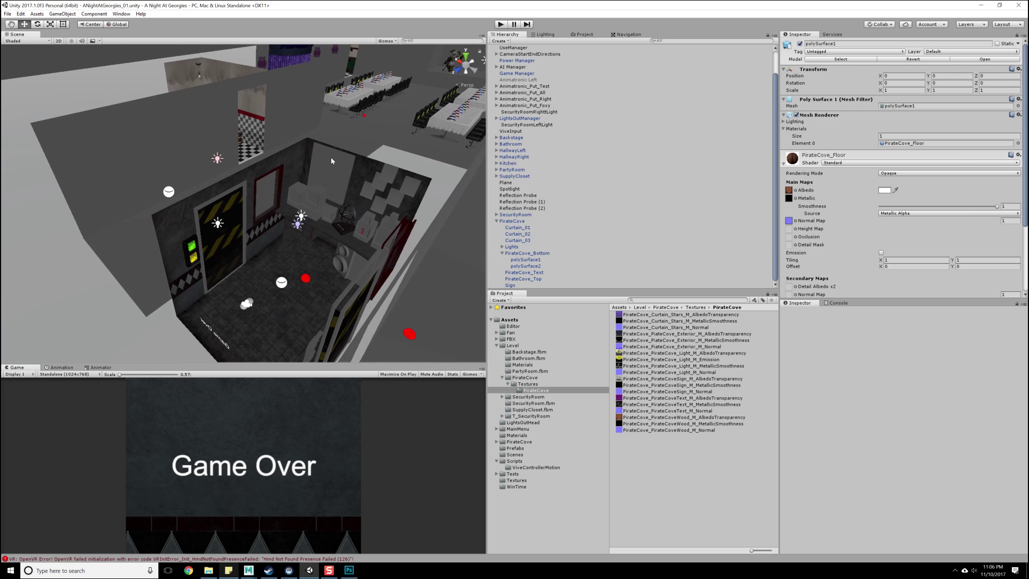